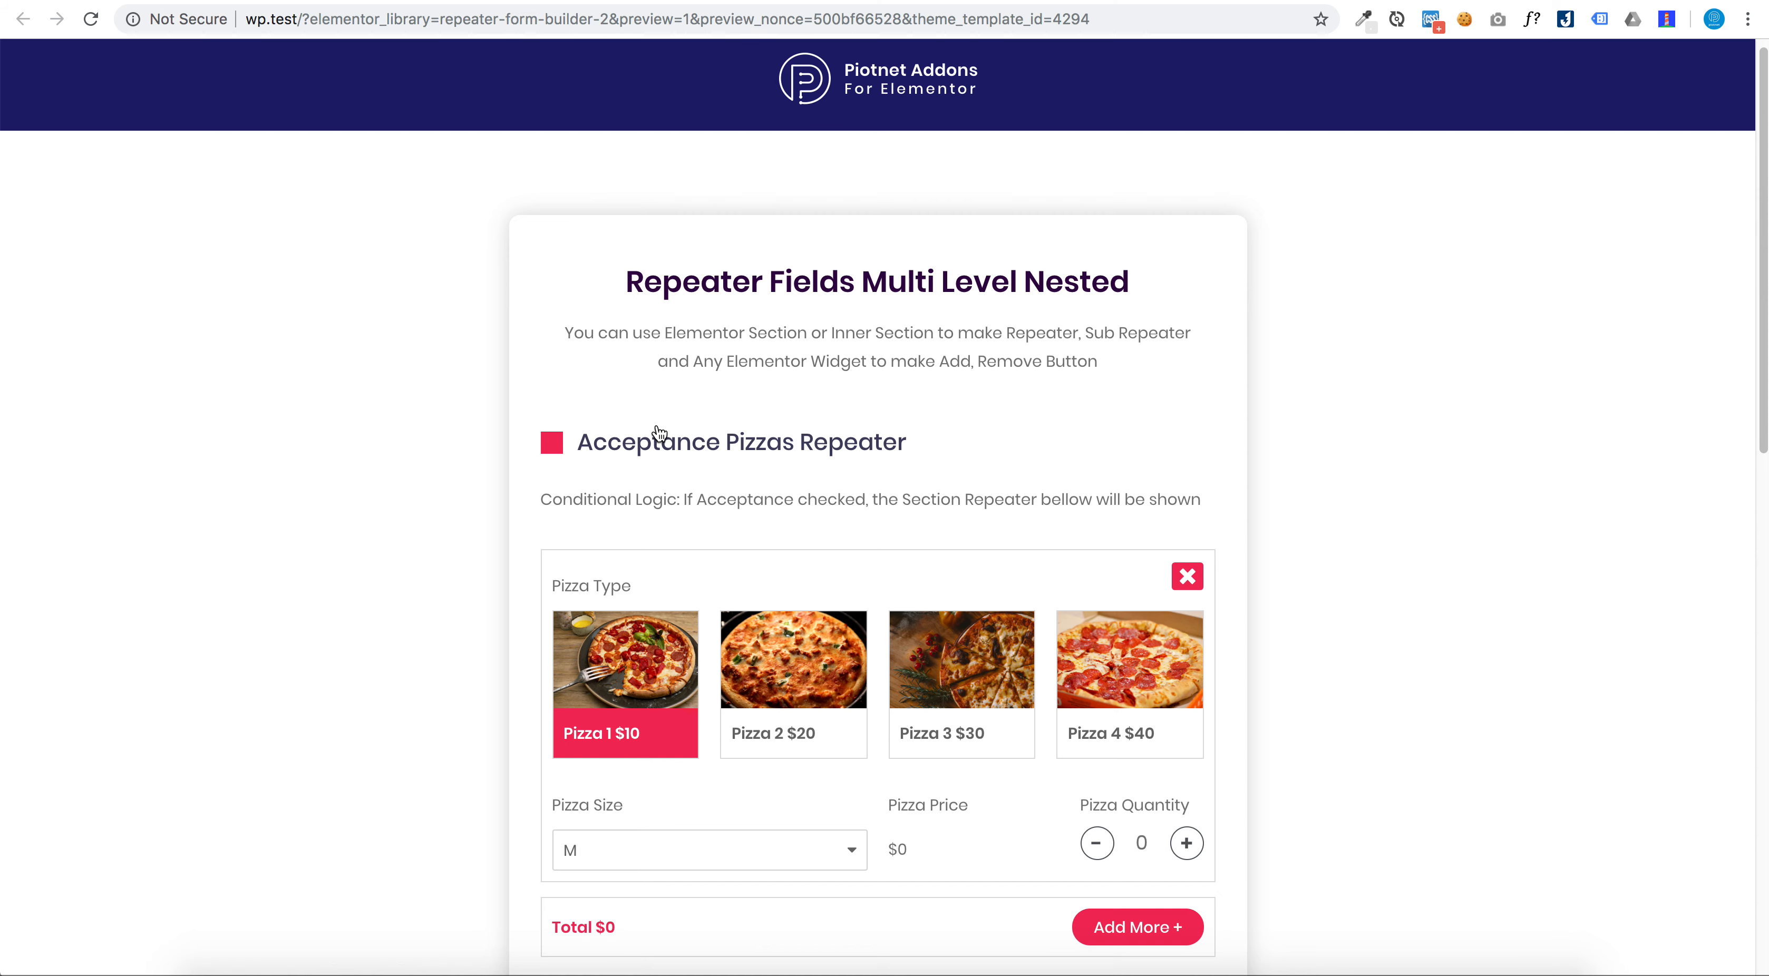
Switch the Acceptance Pizzas Repeater checkbox off and back on, and highlight the Conditional Logic note below it
{"action": "scroll", "coordinate": [656, 420], "scroll_direction": "down", "scroll_amount": 3}
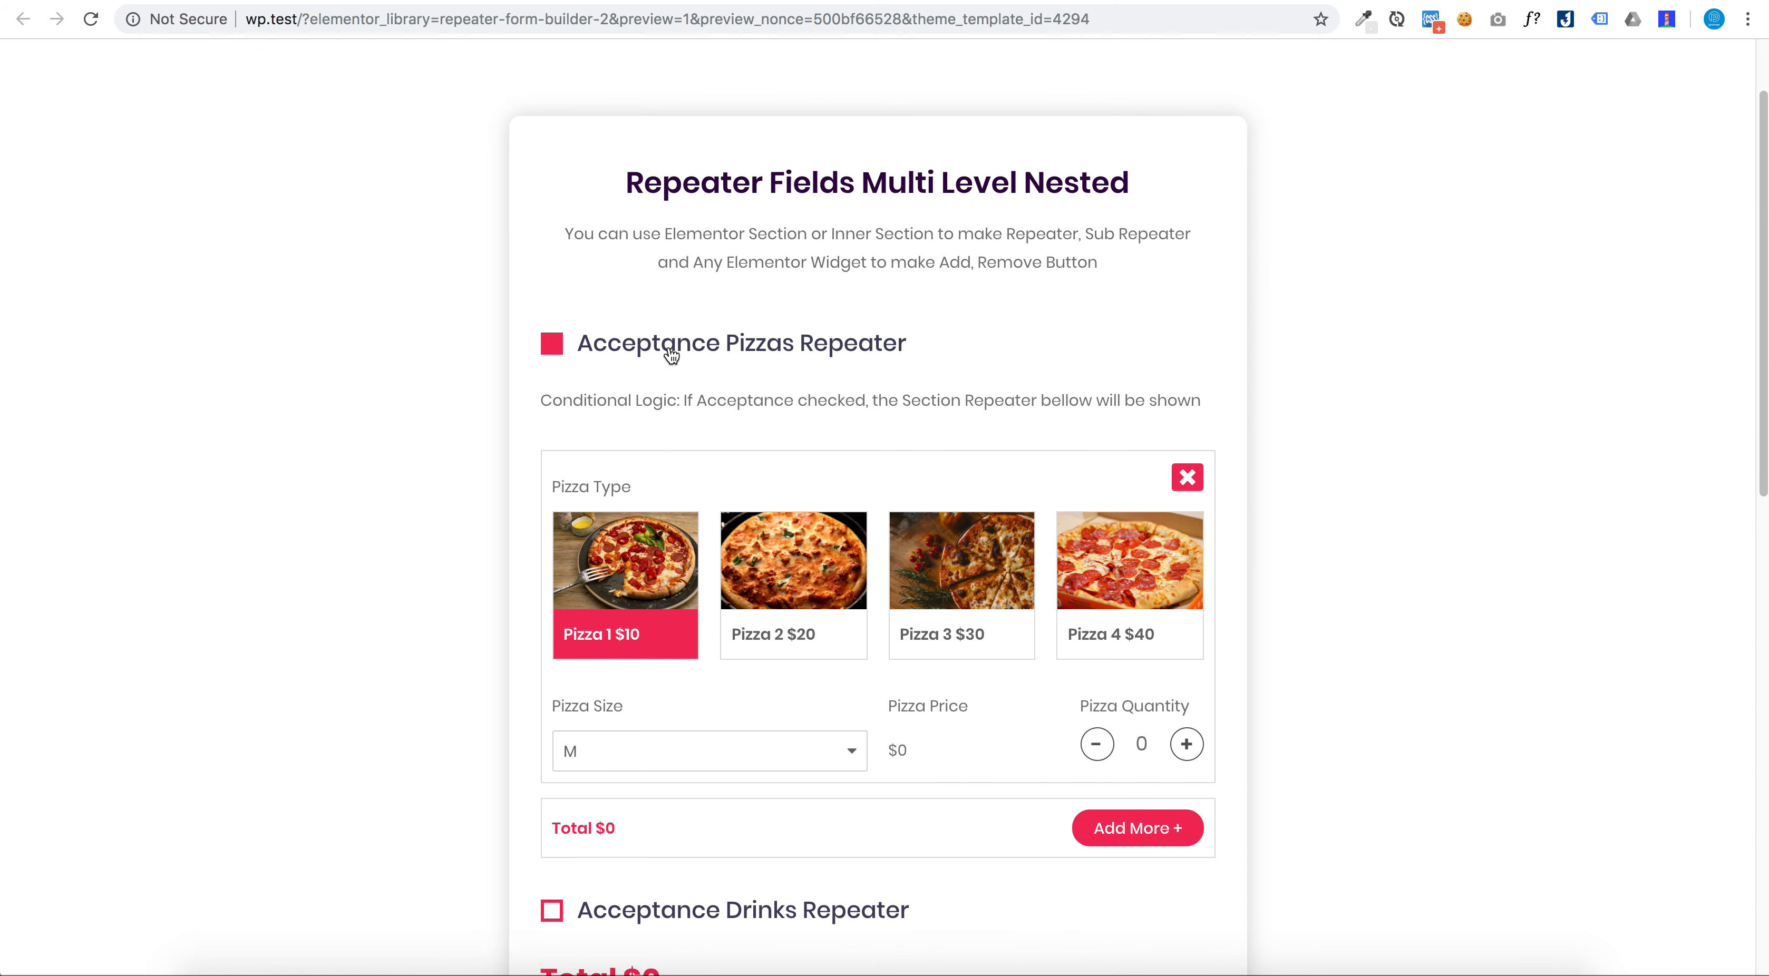
{"action": "left_click", "coordinate": [669, 351]}
{"action": "left_click", "coordinate": [671, 354]}
{"action": "left_click_drag", "start_coordinate": [548, 405], "coordinate": [675, 407]}
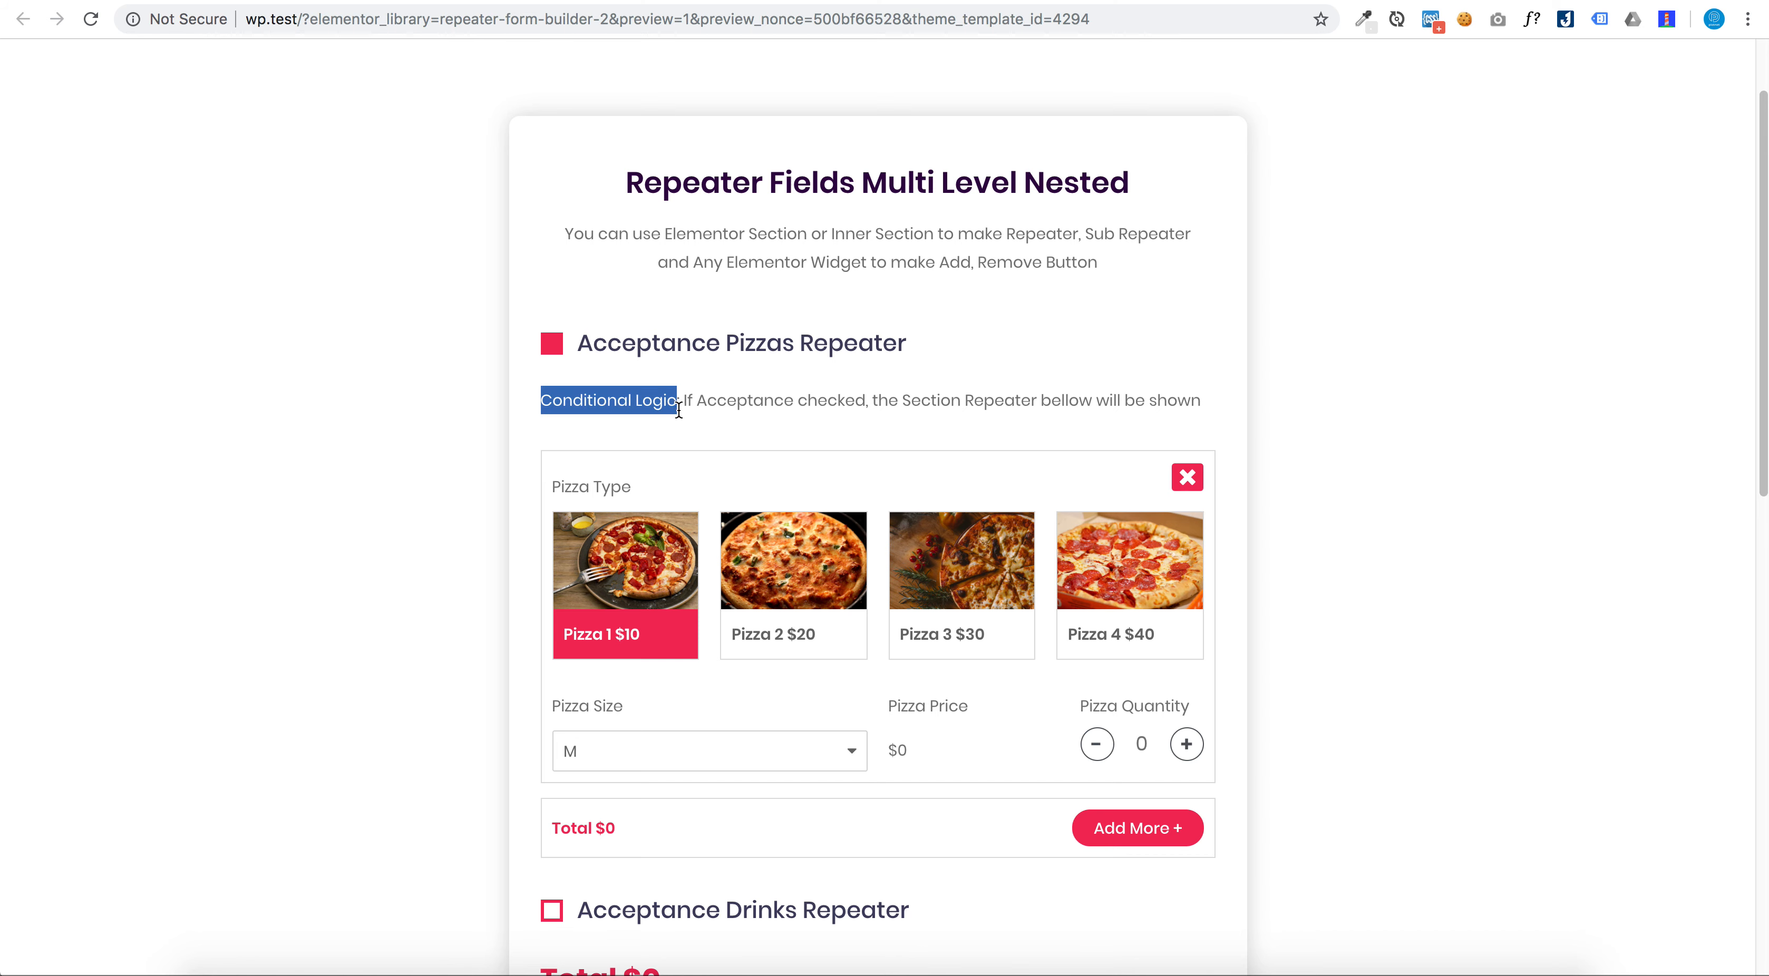
{"action": "scroll", "coordinate": [692, 416], "scroll_direction": "down", "scroll_amount": 5}
{"action": "left_click", "coordinate": [763, 254]}
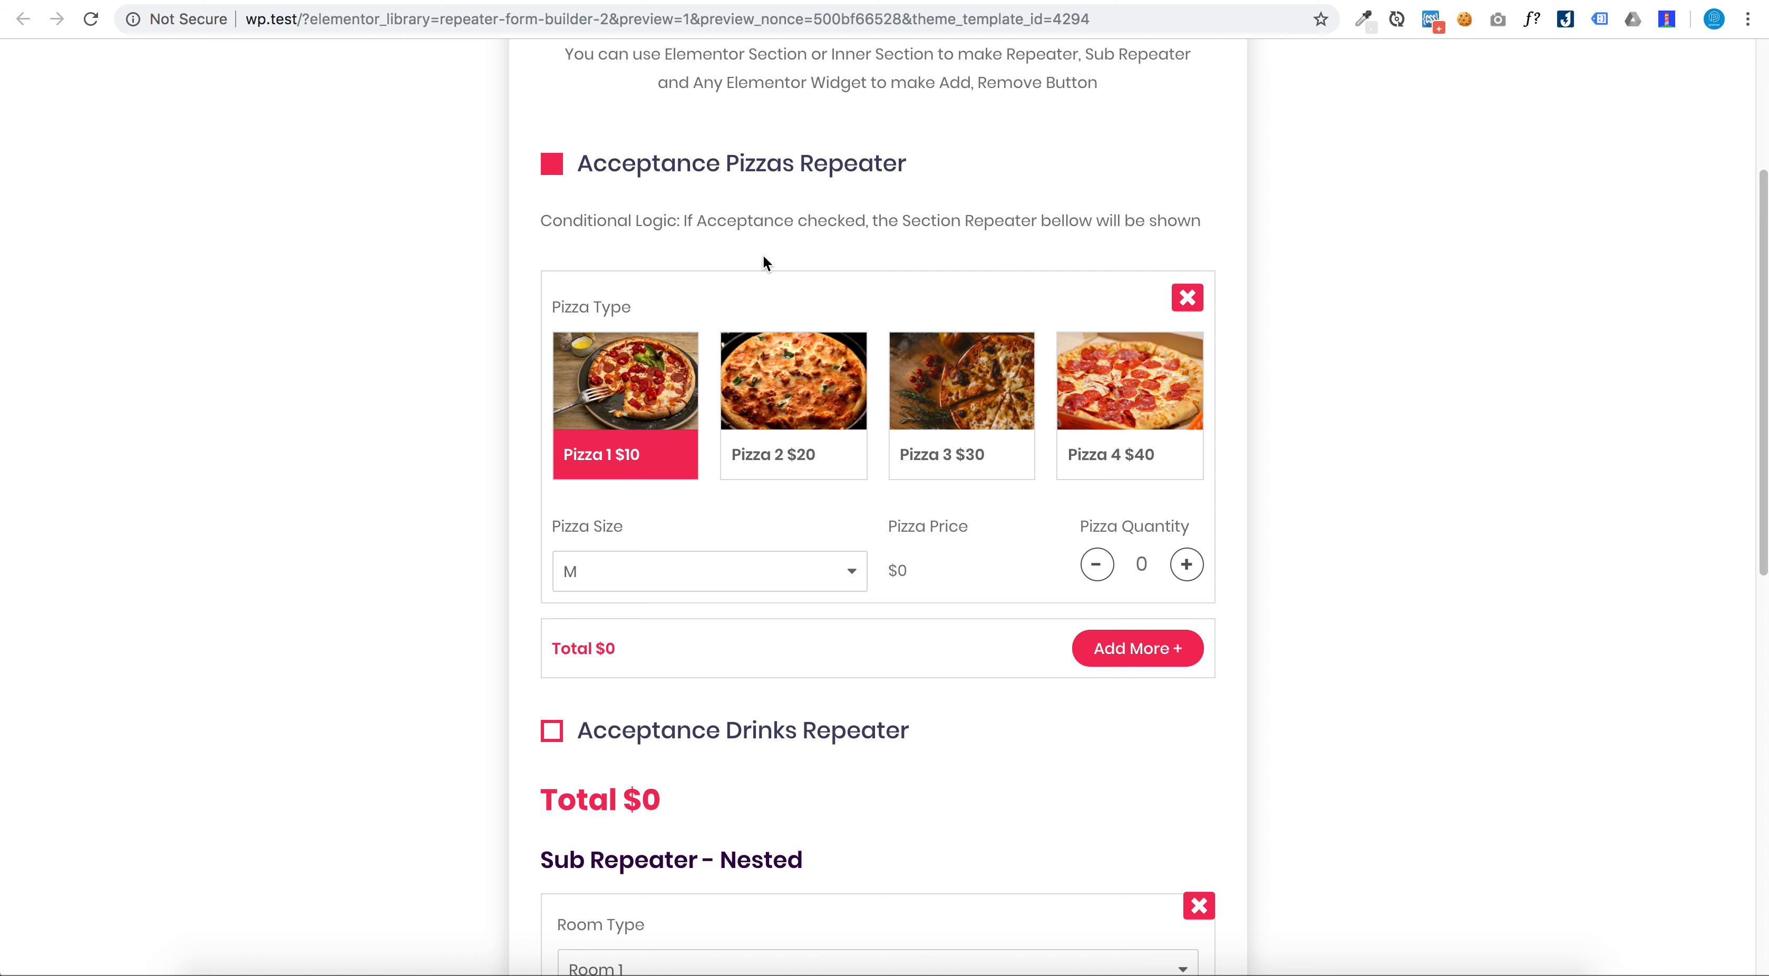
Fill in the first pizza entry with Pizza 2 $20, quantity 4 and size XL + $10
{"action": "left_click", "coordinate": [785, 404]}
{"action": "scroll", "coordinate": [790, 411], "scroll_direction": "down", "scroll_amount": 1}
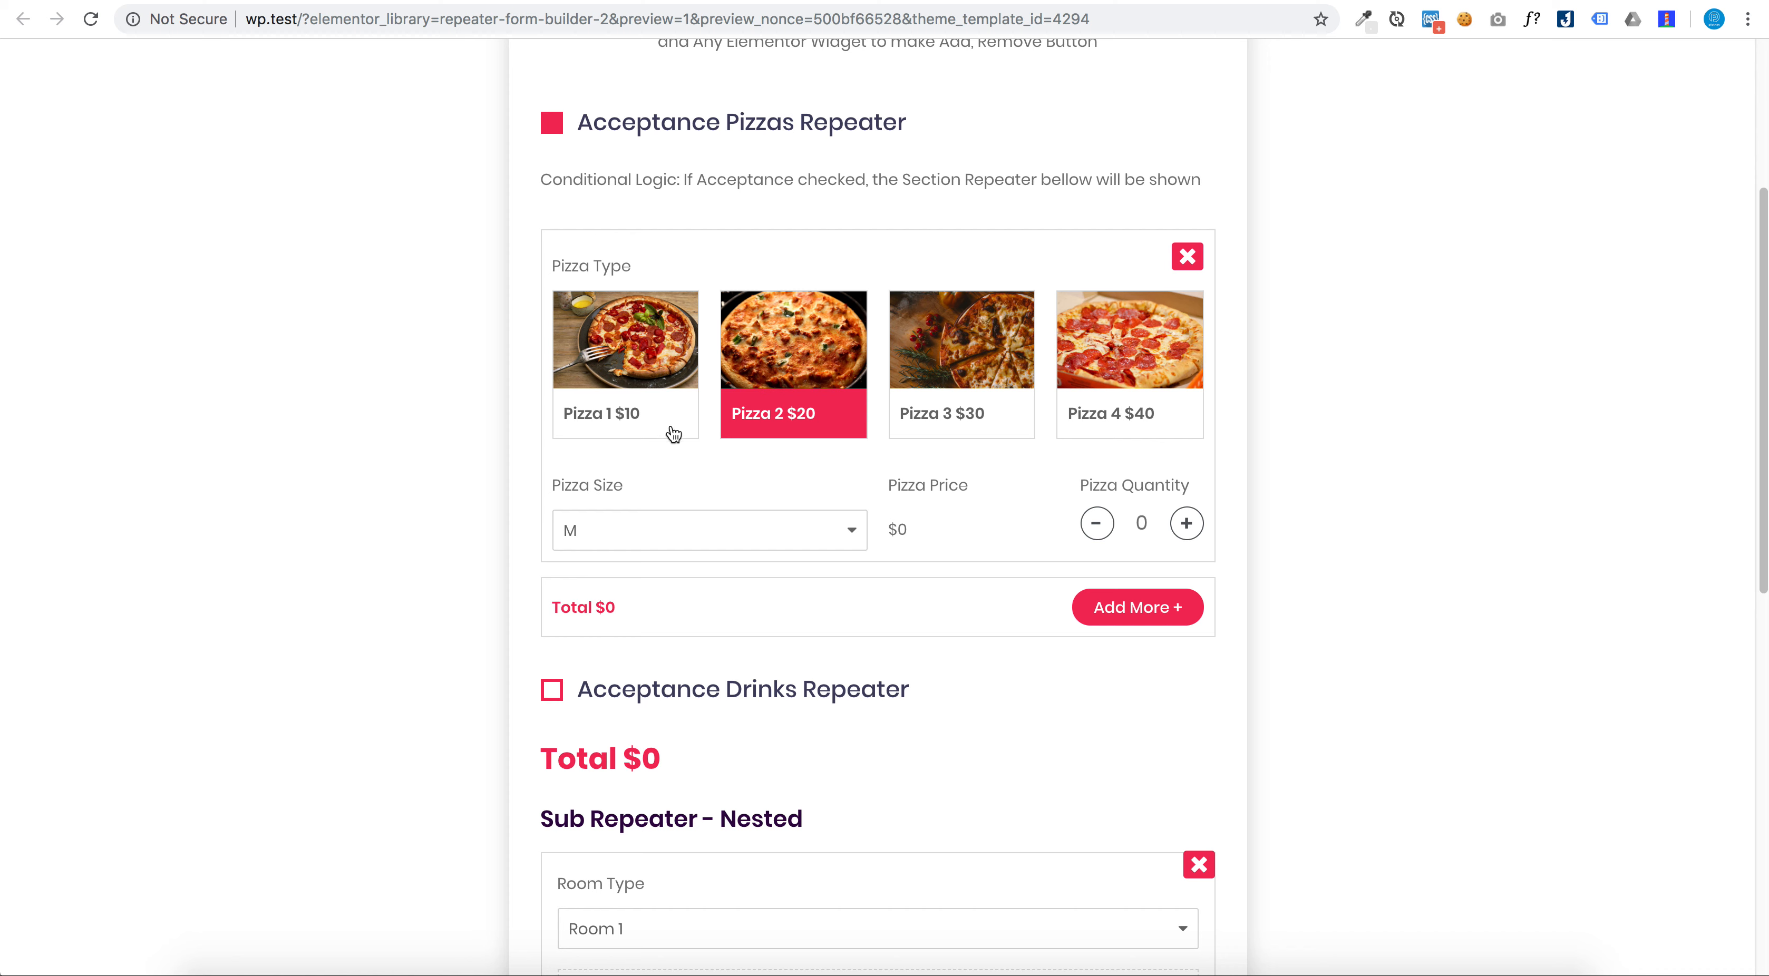
{"action": "left_click", "coordinate": [1186, 525]}
{"action": "left_click", "coordinate": [1186, 524]}
{"action": "left_click", "coordinate": [1186, 524]}
{"action": "left_click", "coordinate": [1186, 524]}
{"action": "left_click", "coordinate": [834, 546]}
{"action": "left_click", "coordinate": [817, 576]}
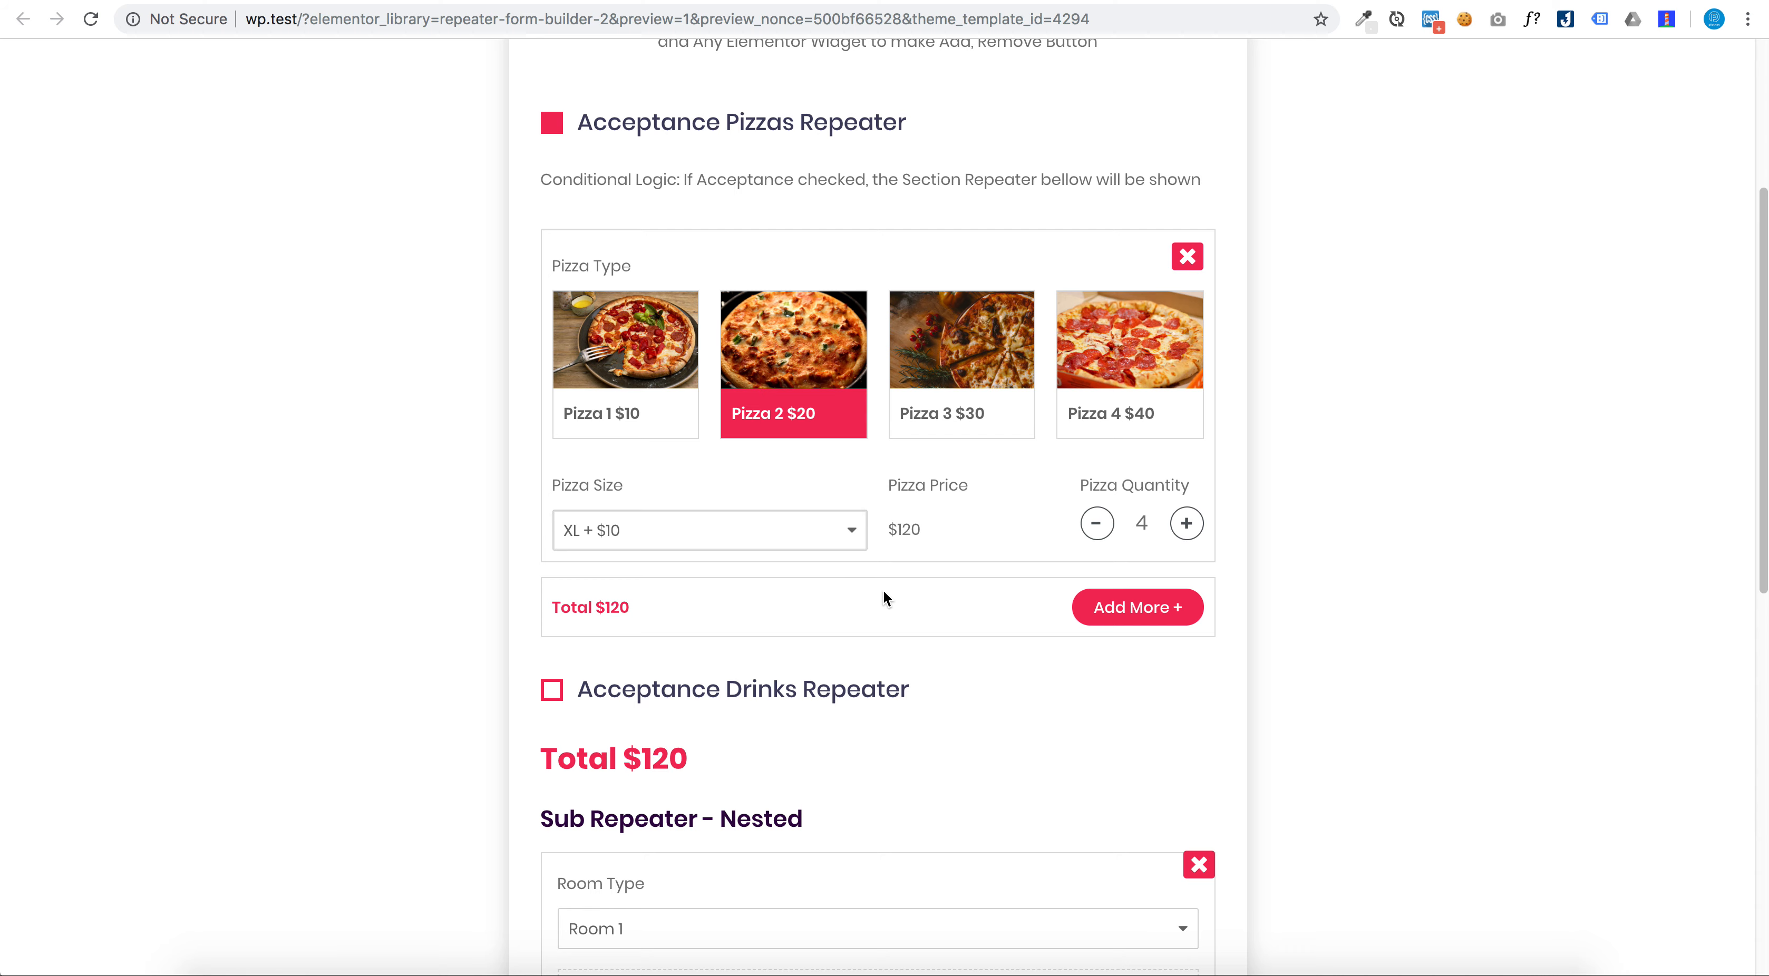
Add a second pizza entry with Pizza 3 $30, size XL + $10 and quantity 4, and remove that entry again
{"action": "left_click", "coordinate": [1094, 615]}
{"action": "scroll", "coordinate": [1015, 557], "scroll_direction": "down", "scroll_amount": 3}
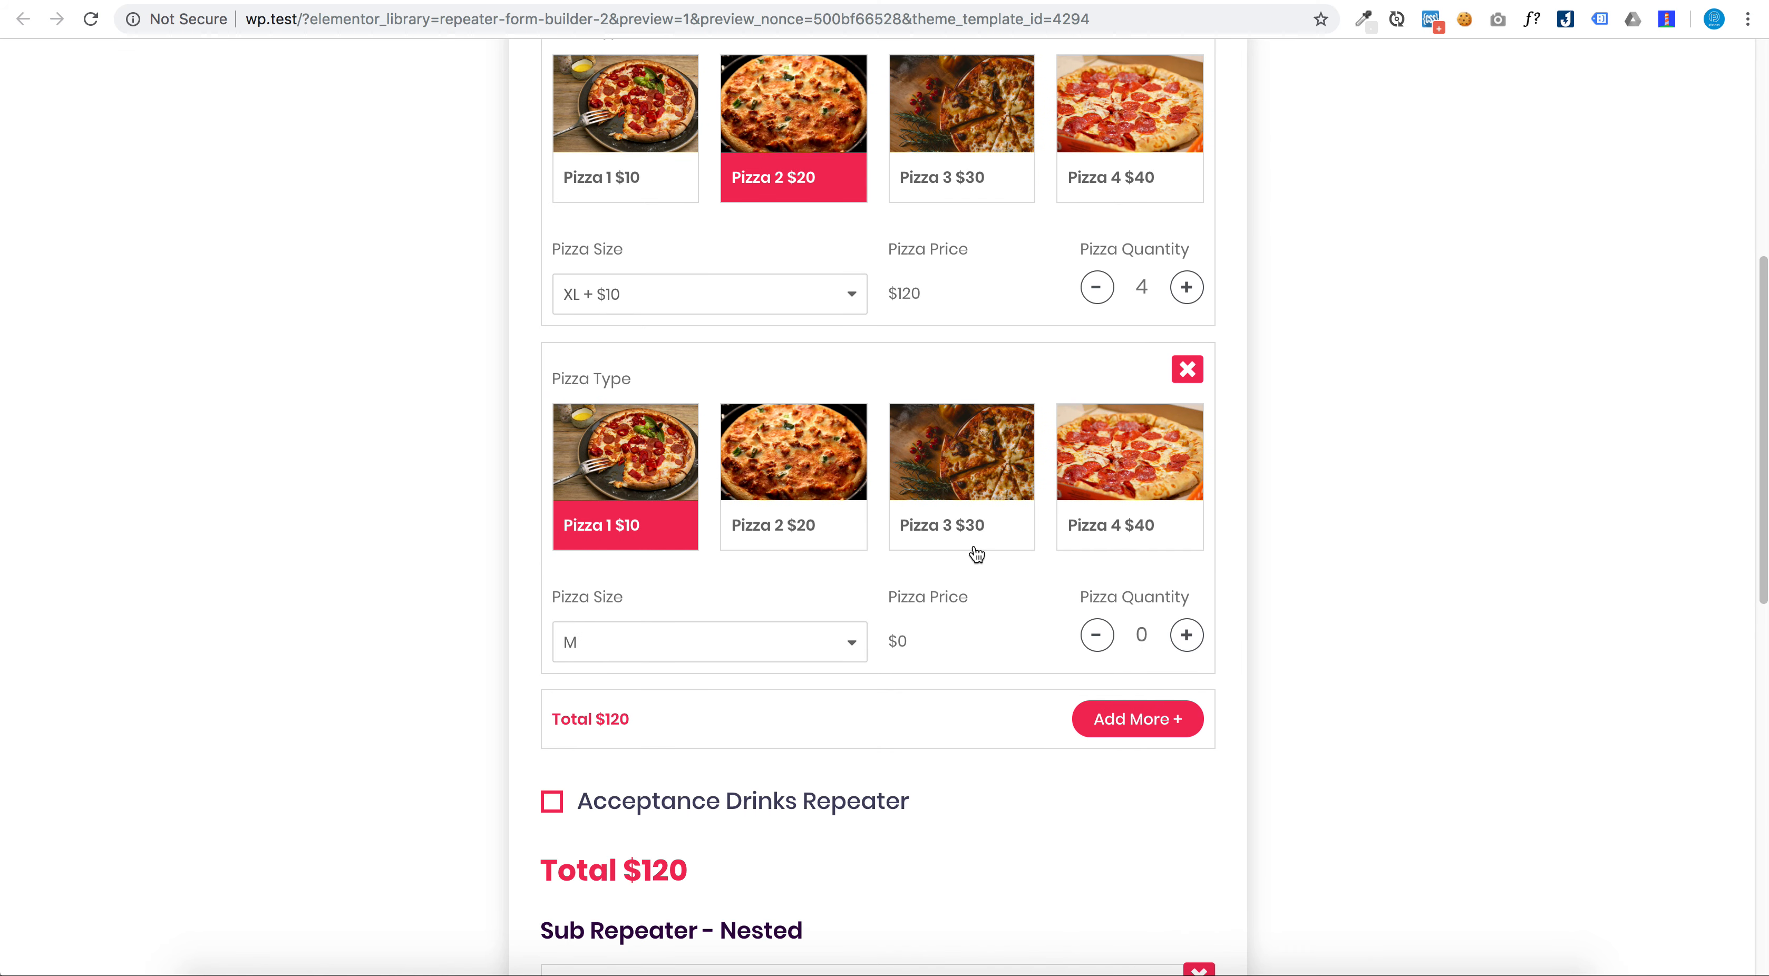
{"action": "left_click", "coordinate": [919, 524]}
{"action": "left_click", "coordinate": [834, 647]}
{"action": "left_click", "coordinate": [858, 680]}
{"action": "left_click", "coordinate": [1186, 634]}
{"action": "left_click", "coordinate": [1185, 634]}
{"action": "left_click", "coordinate": [1186, 634]}
{"action": "left_click", "coordinate": [1186, 634]}
{"action": "scroll", "coordinate": [1160, 618], "scroll_direction": "down", "scroll_amount": 1}
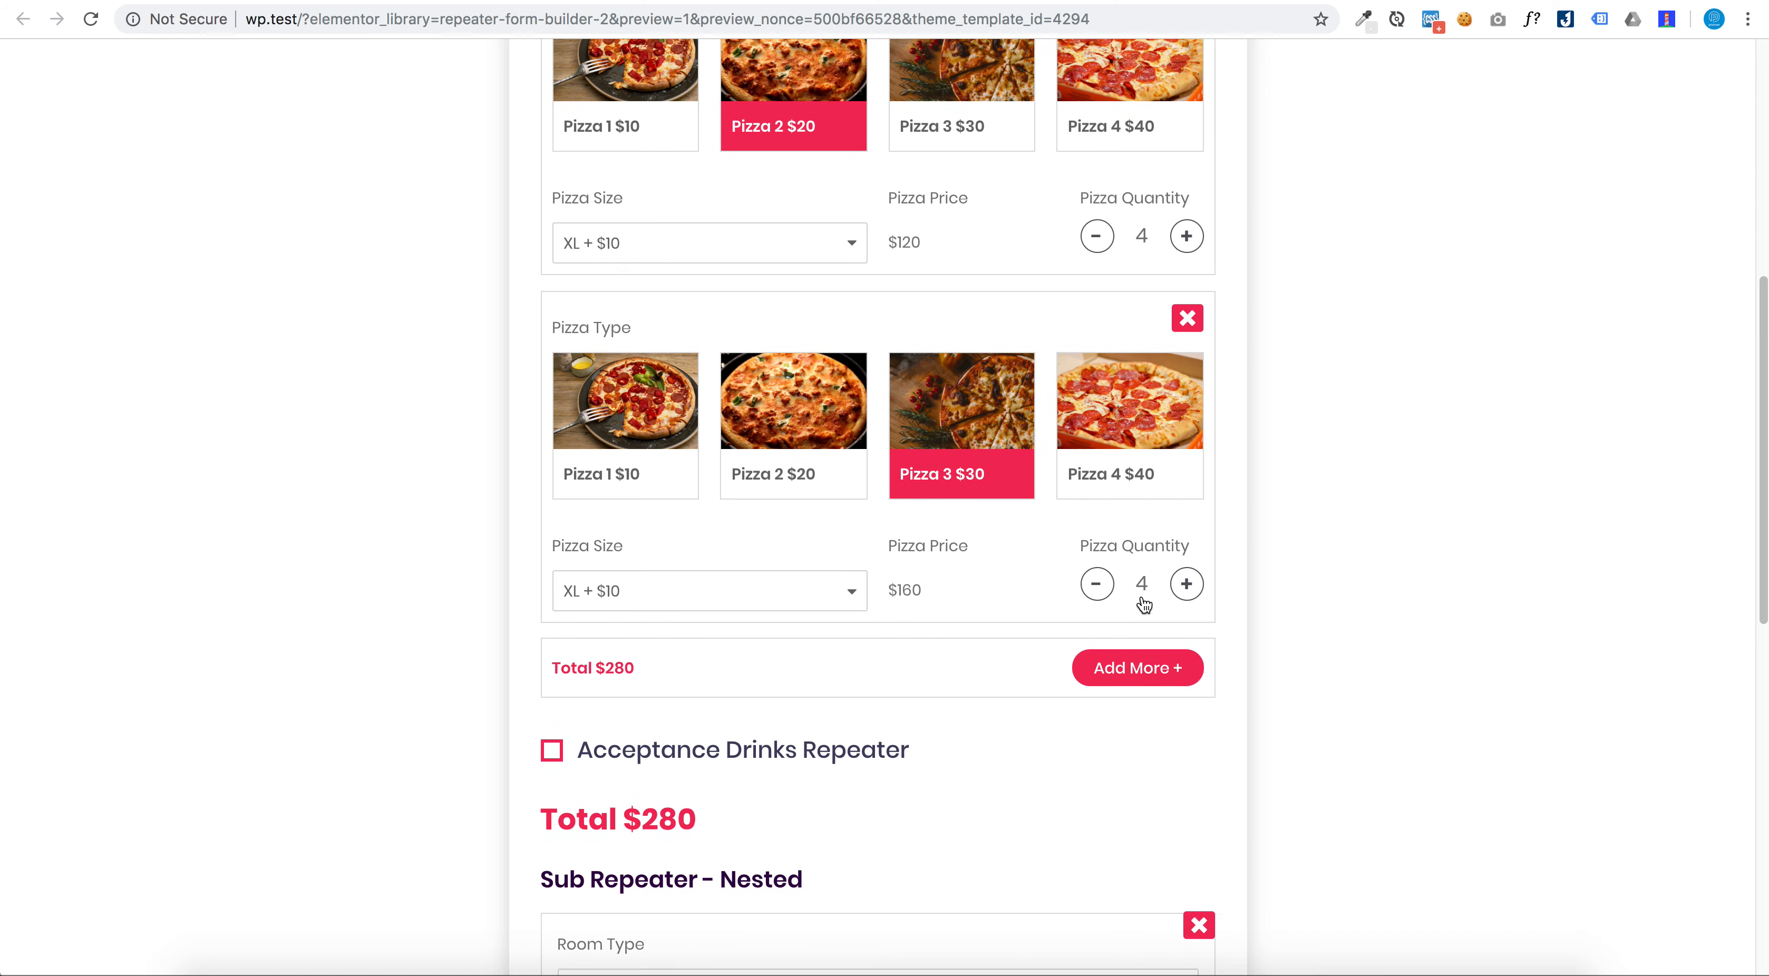
{"action": "left_click", "coordinate": [1187, 318]}
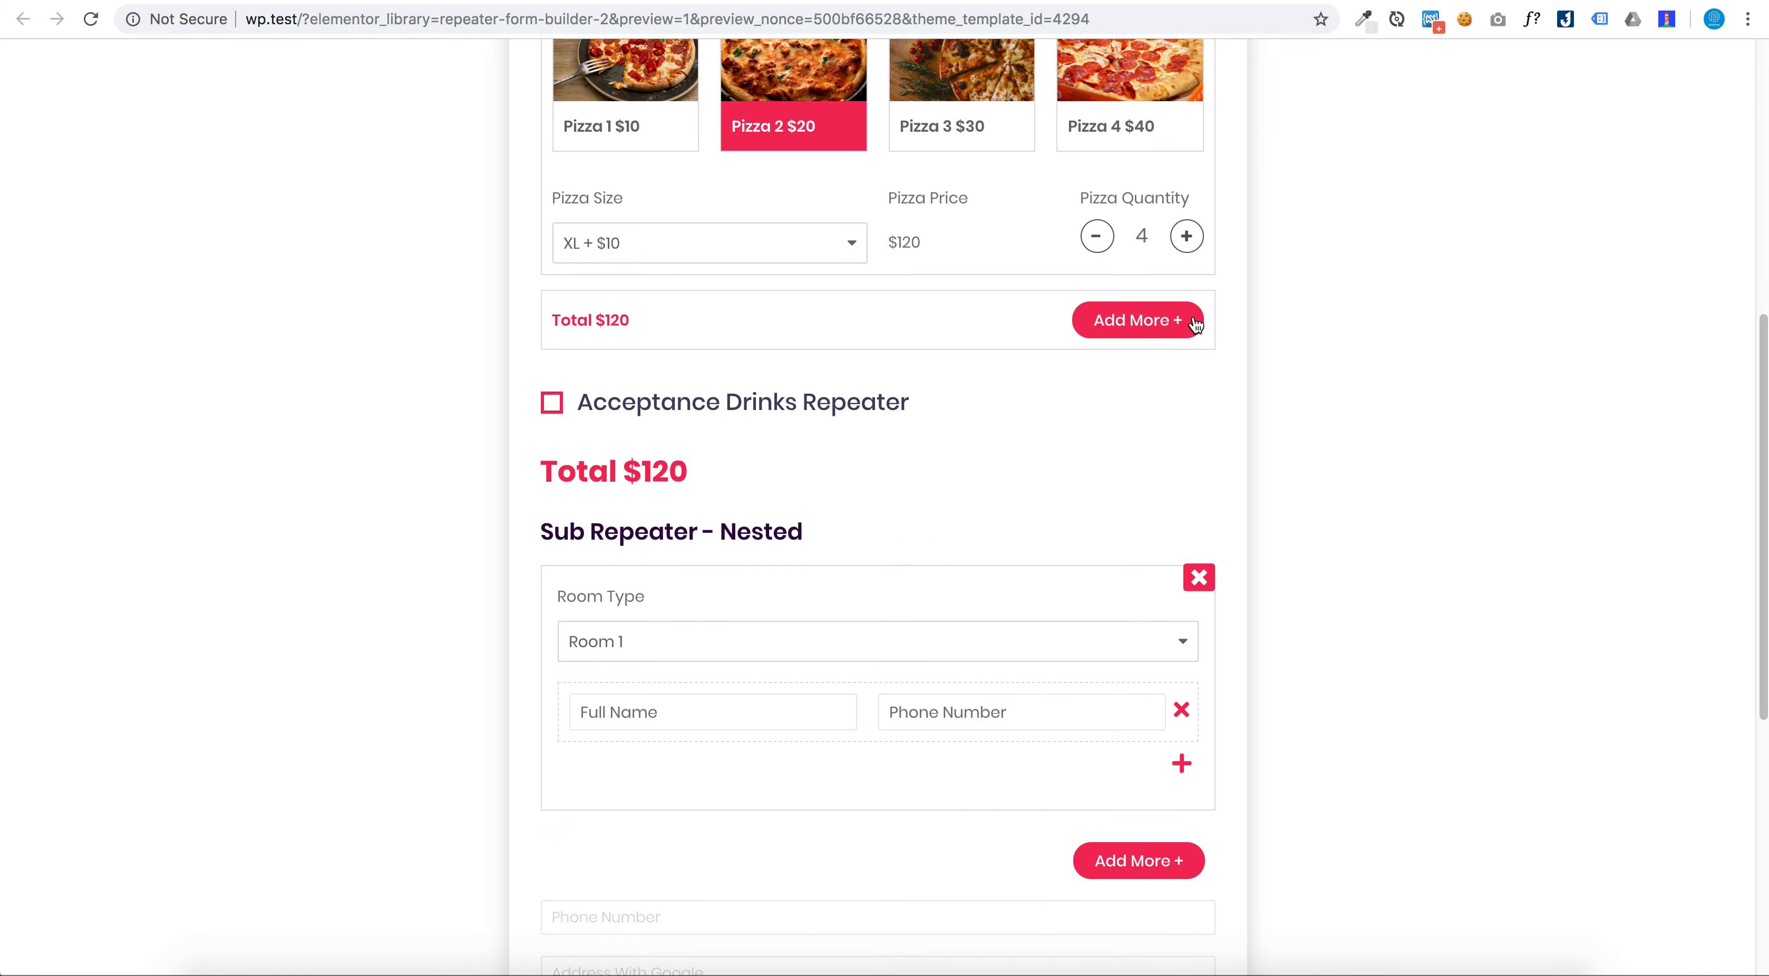
Enable the Acceptance Drinks Repeater and fill in its entry with Drink 3 $3 and quantity 5
{"action": "left_click", "coordinate": [928, 404]}
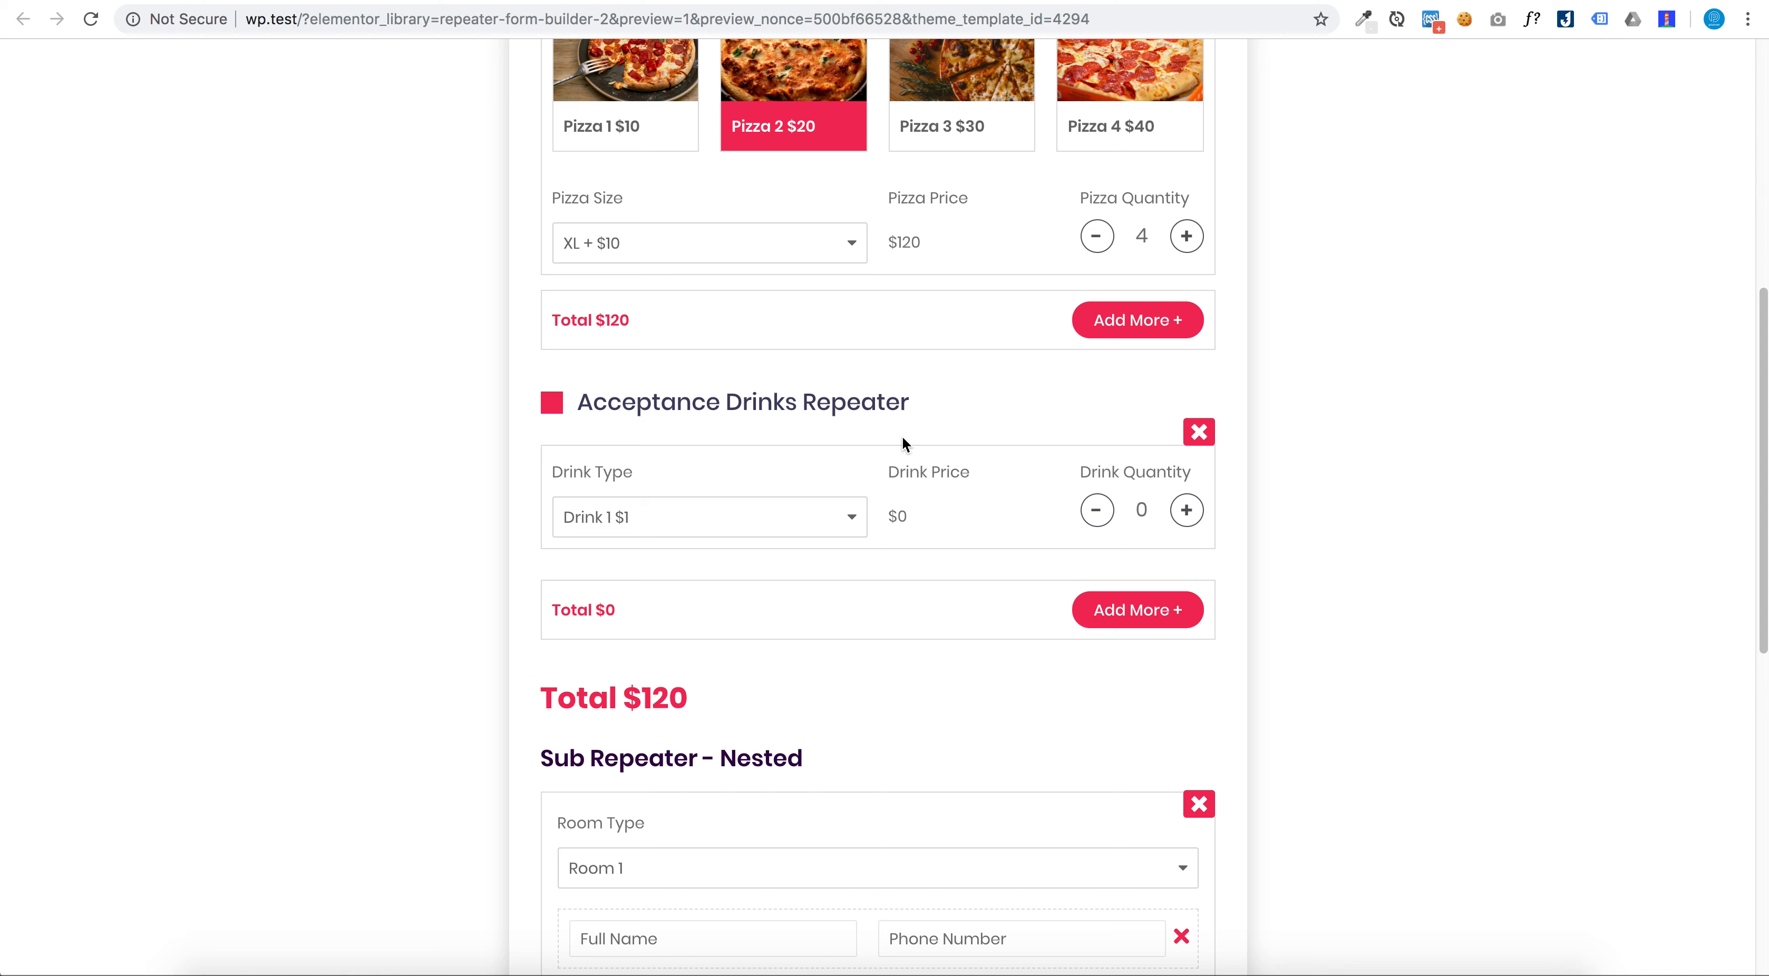
{"action": "left_click", "coordinate": [812, 522]}
{"action": "left_click", "coordinate": [817, 565]}
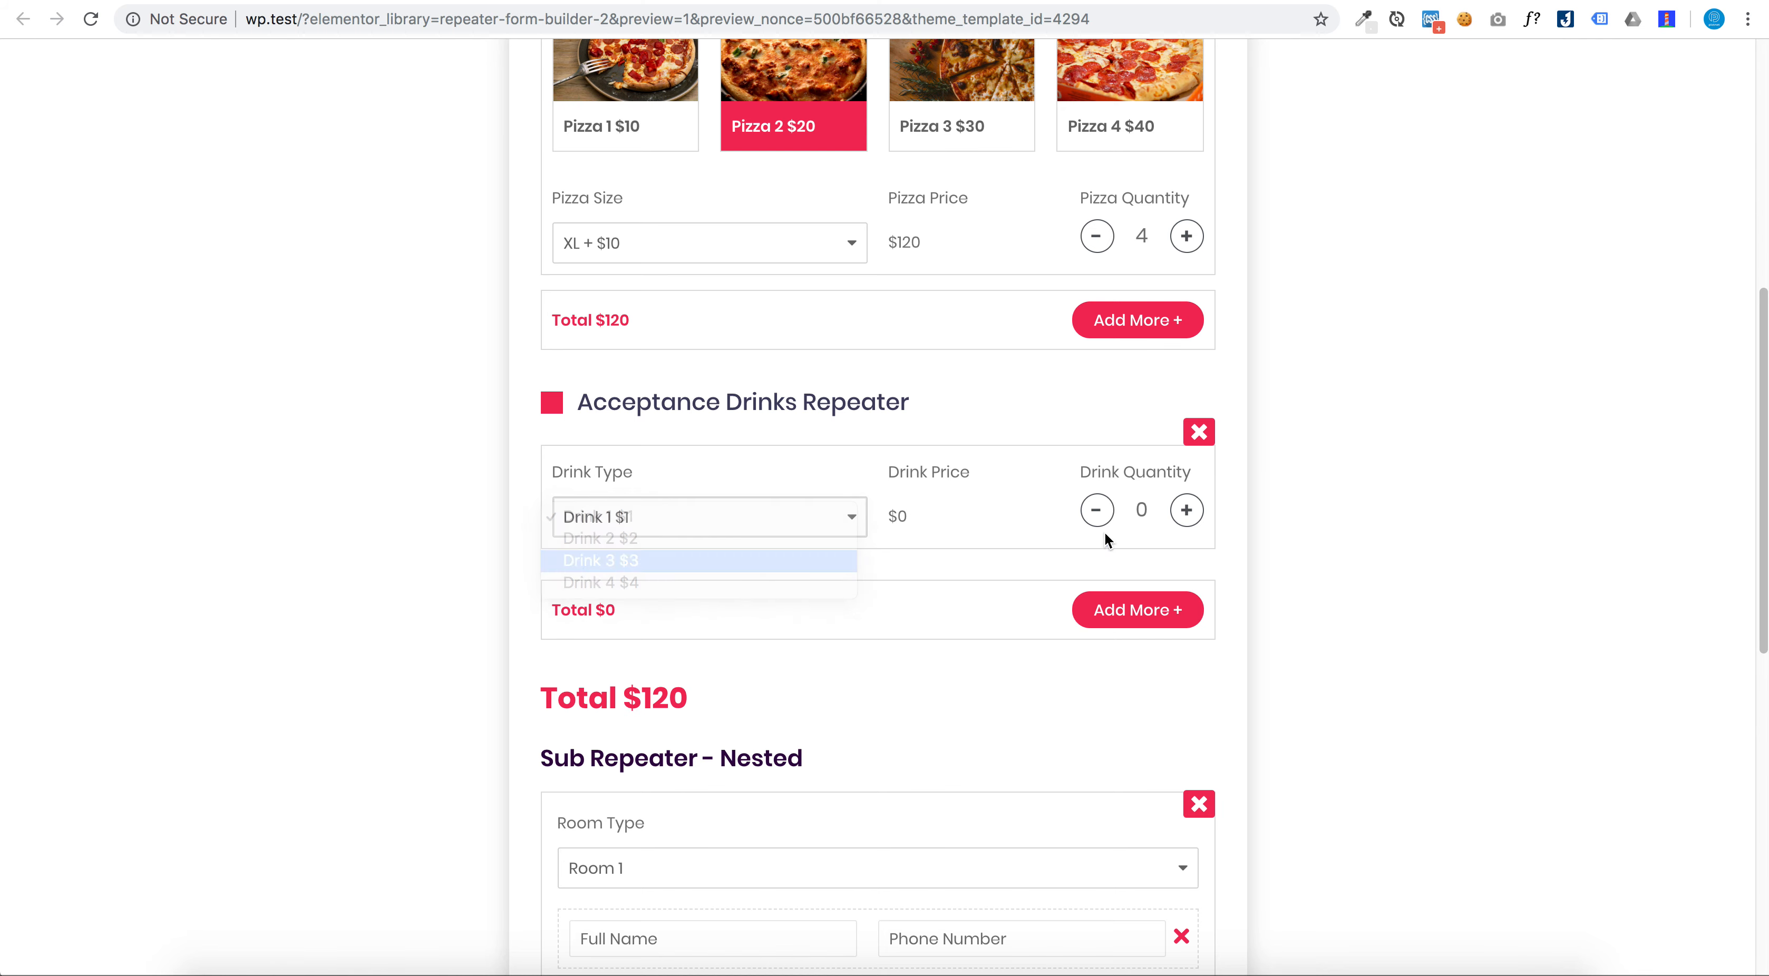
{"action": "left_click", "coordinate": [1186, 510]}
{"action": "left_click", "coordinate": [1186, 510]}
{"action": "left_click", "coordinate": [1186, 511]}
{"action": "left_click", "coordinate": [1185, 511]}
{"action": "left_click", "coordinate": [1185, 510]}
Add two more drink entries to the drinks repeater, leaving their default drink and quantity
{"action": "left_click", "coordinate": [1155, 618]}
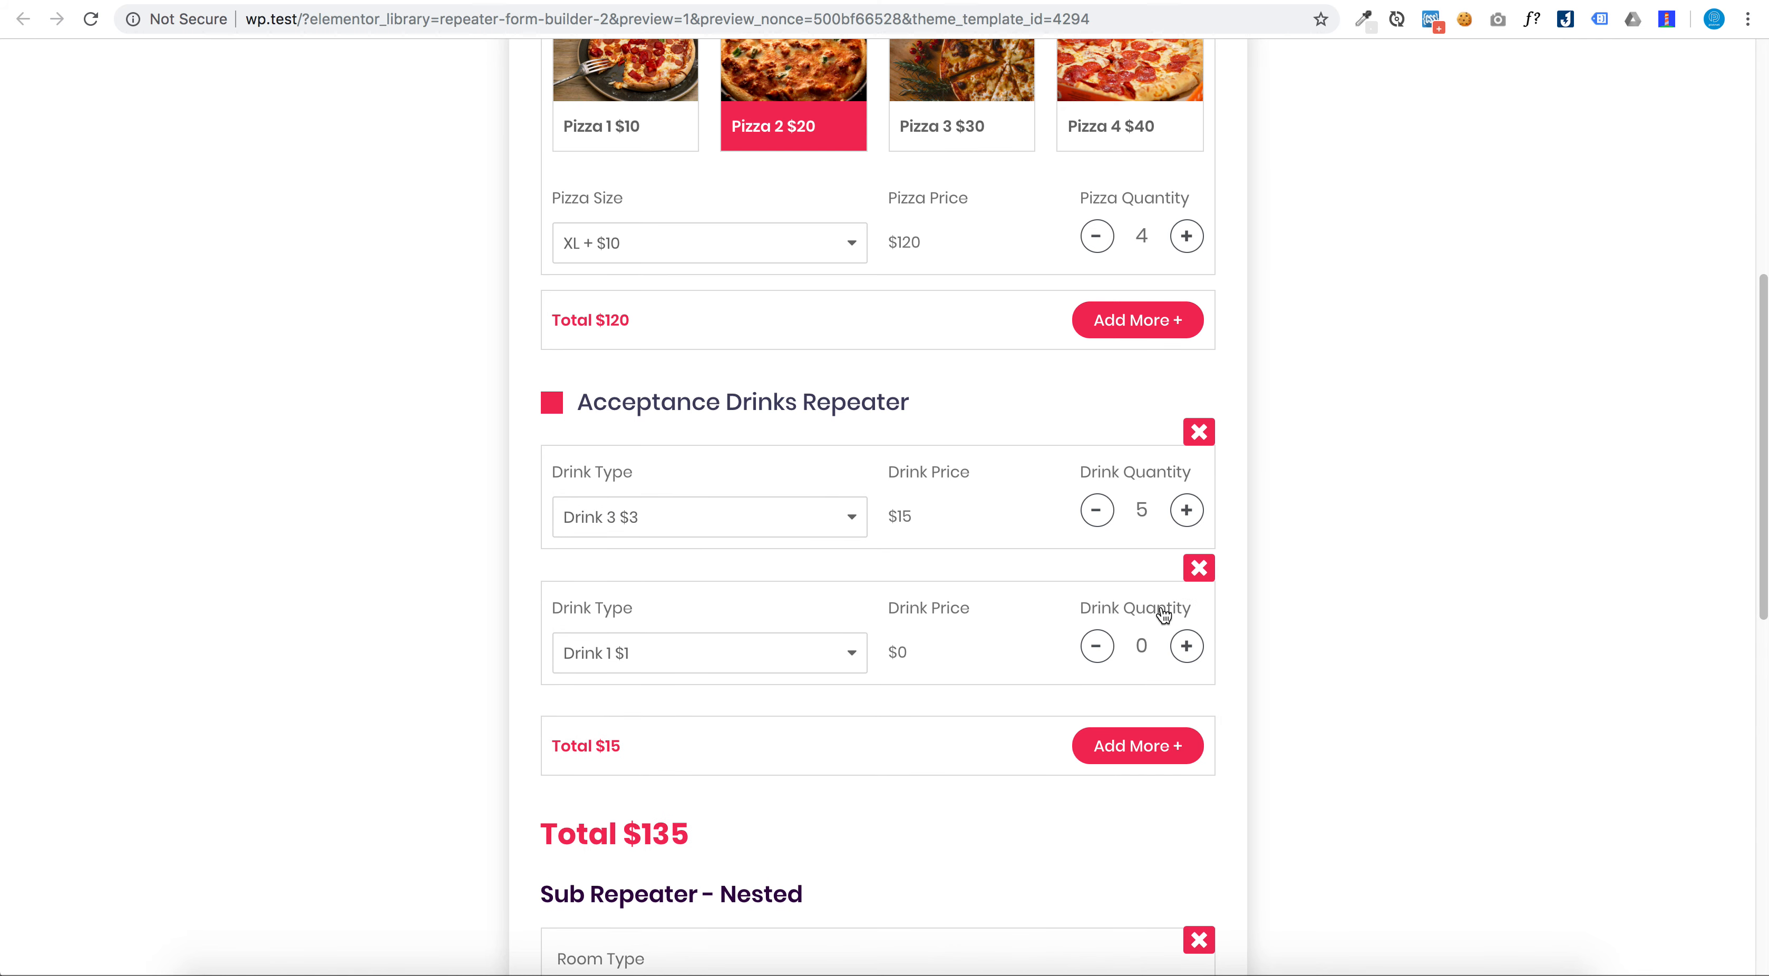
{"action": "left_click", "coordinate": [1152, 731]}
{"action": "scroll", "coordinate": [1130, 575], "scroll_direction": "down", "scroll_amount": 6}
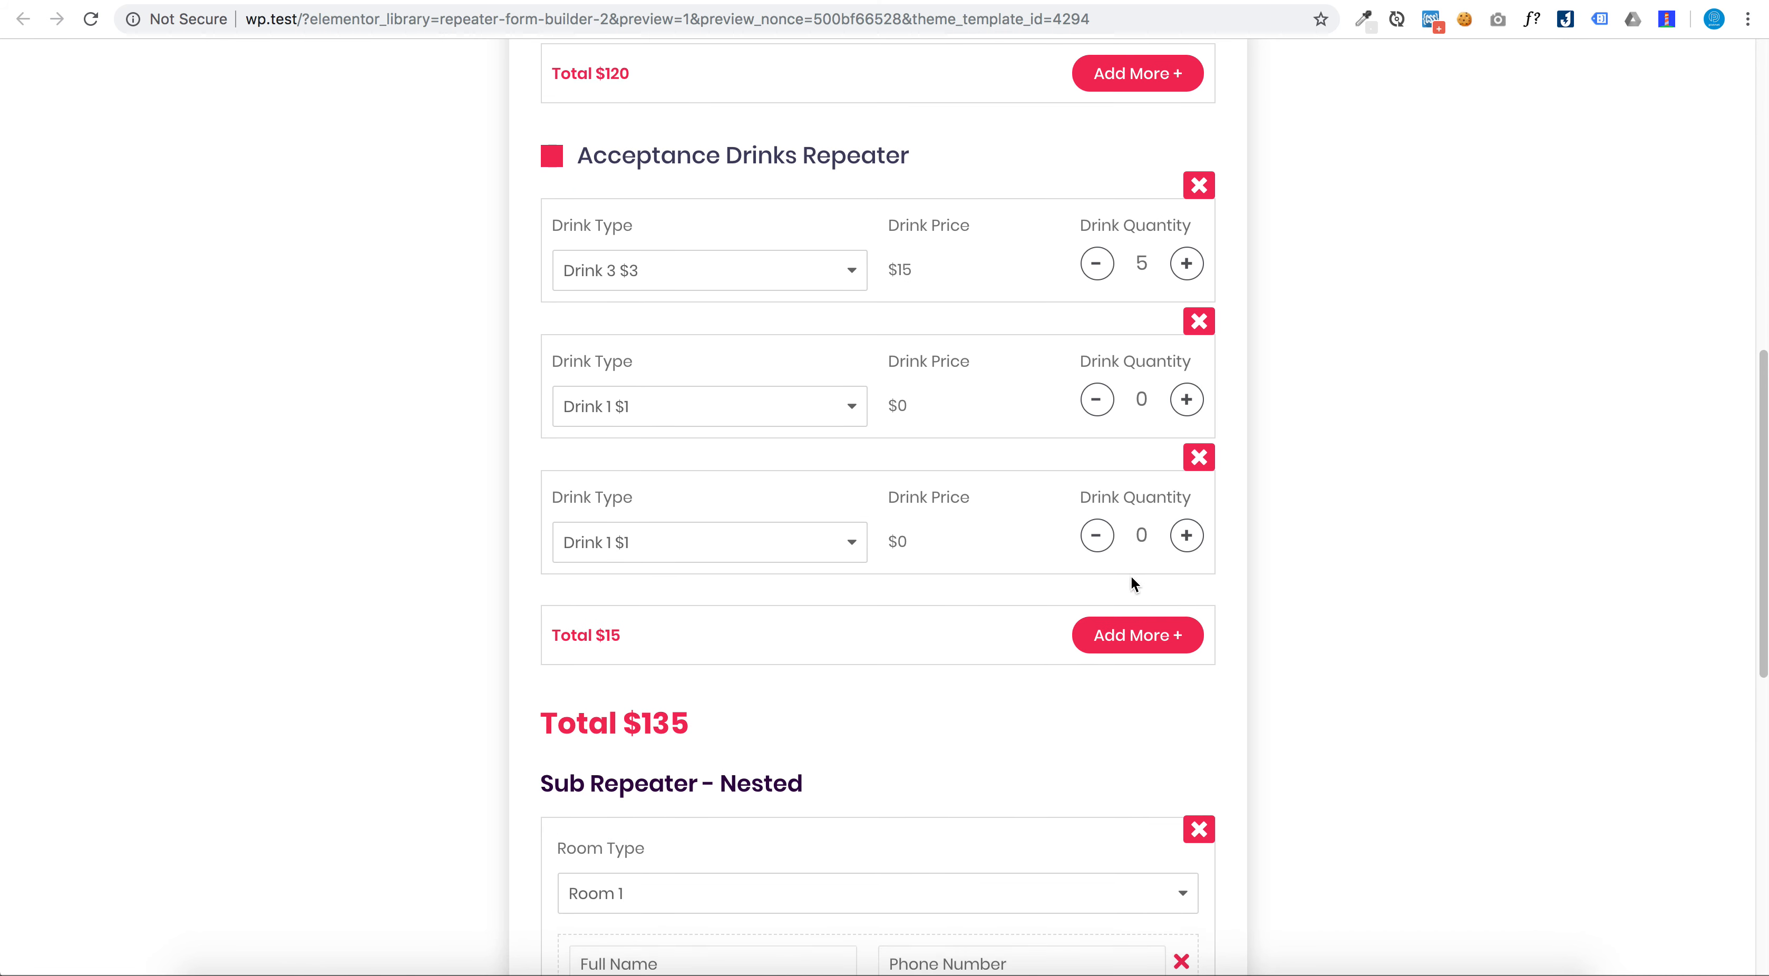
{"action": "scroll", "coordinate": [721, 474], "scroll_direction": "down", "scroll_amount": 2}
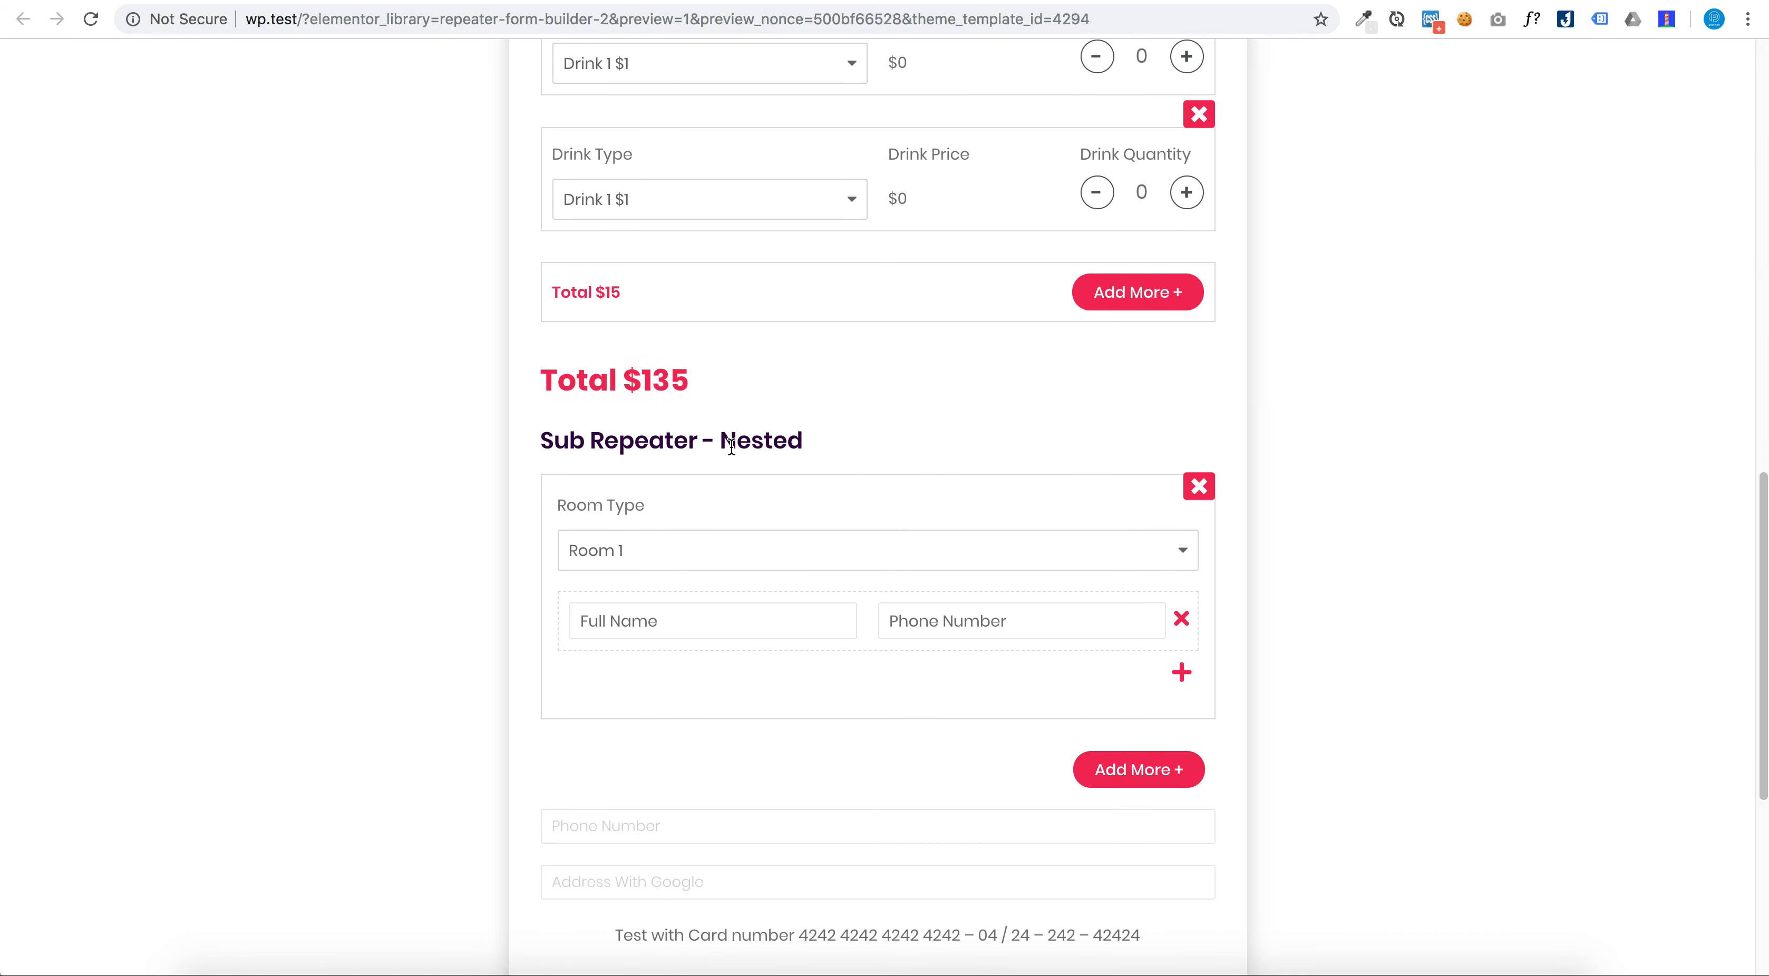
Add two extra name and phone rows to the first room in the nested sub repeater, and add a second room
{"action": "scroll", "coordinate": [731, 446], "scroll_direction": "down", "scroll_amount": 1}
{"action": "left_click", "coordinate": [1181, 632]}
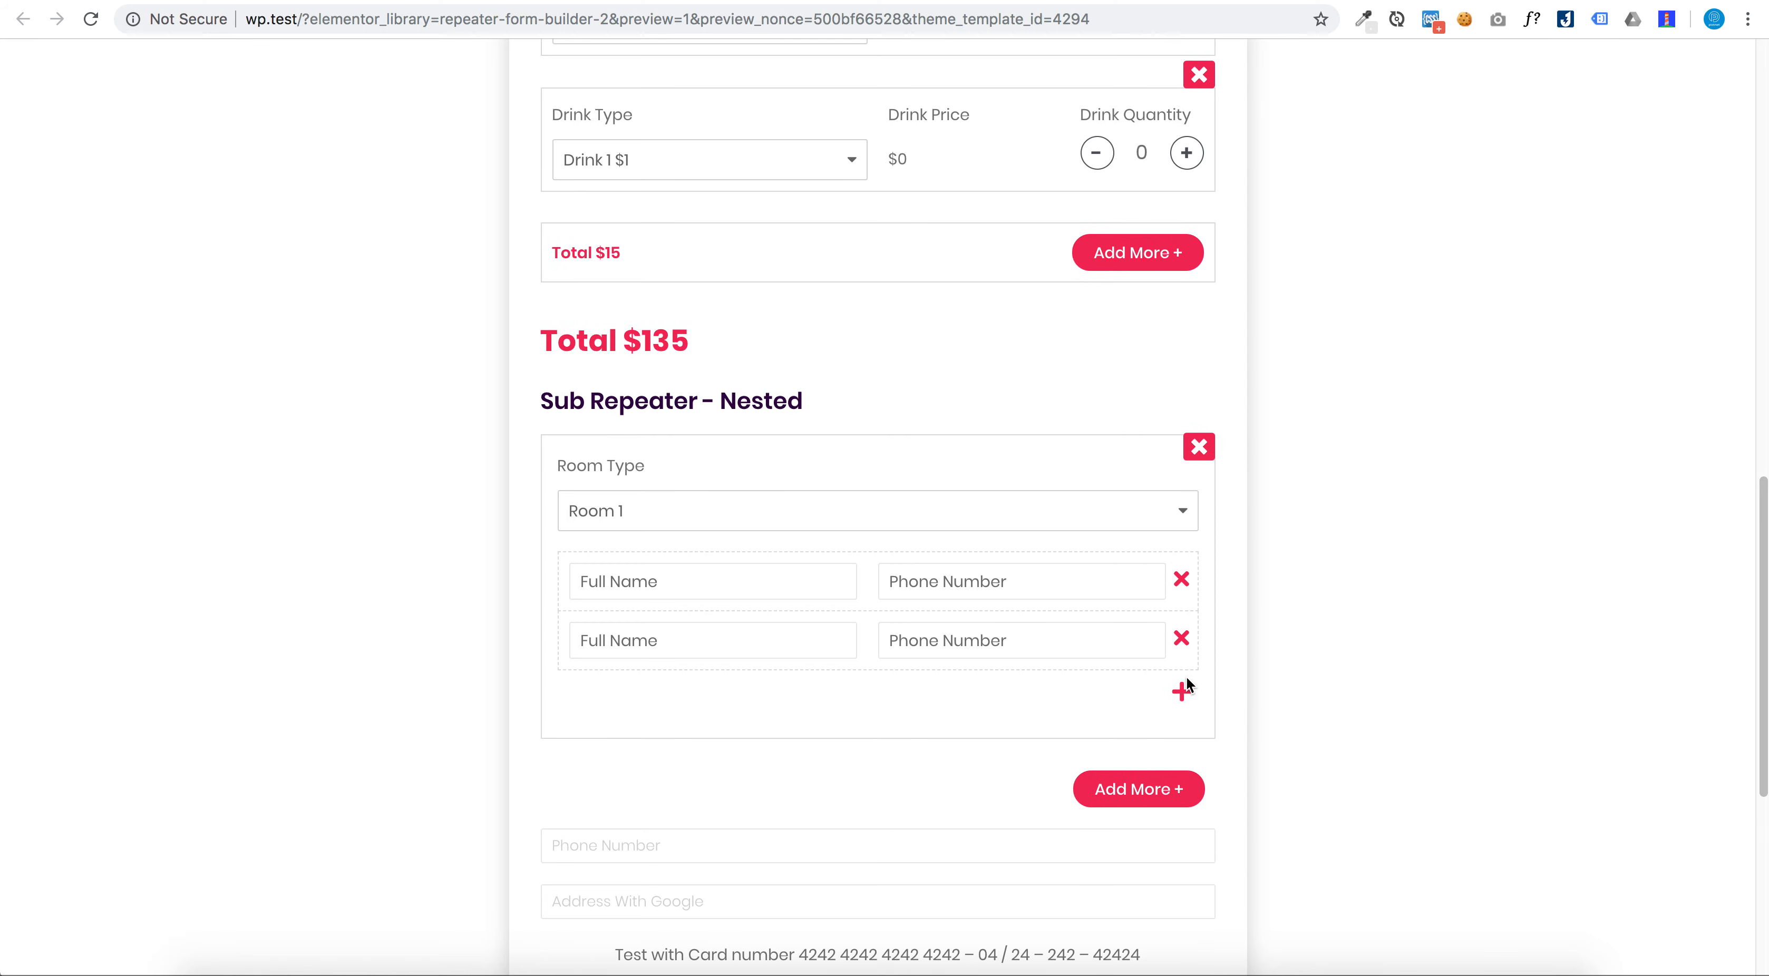
{"action": "left_click", "coordinate": [1181, 689]}
{"action": "scroll", "coordinate": [1176, 657], "scroll_direction": "down", "scroll_amount": 1}
{"action": "left_click", "coordinate": [1156, 799]}
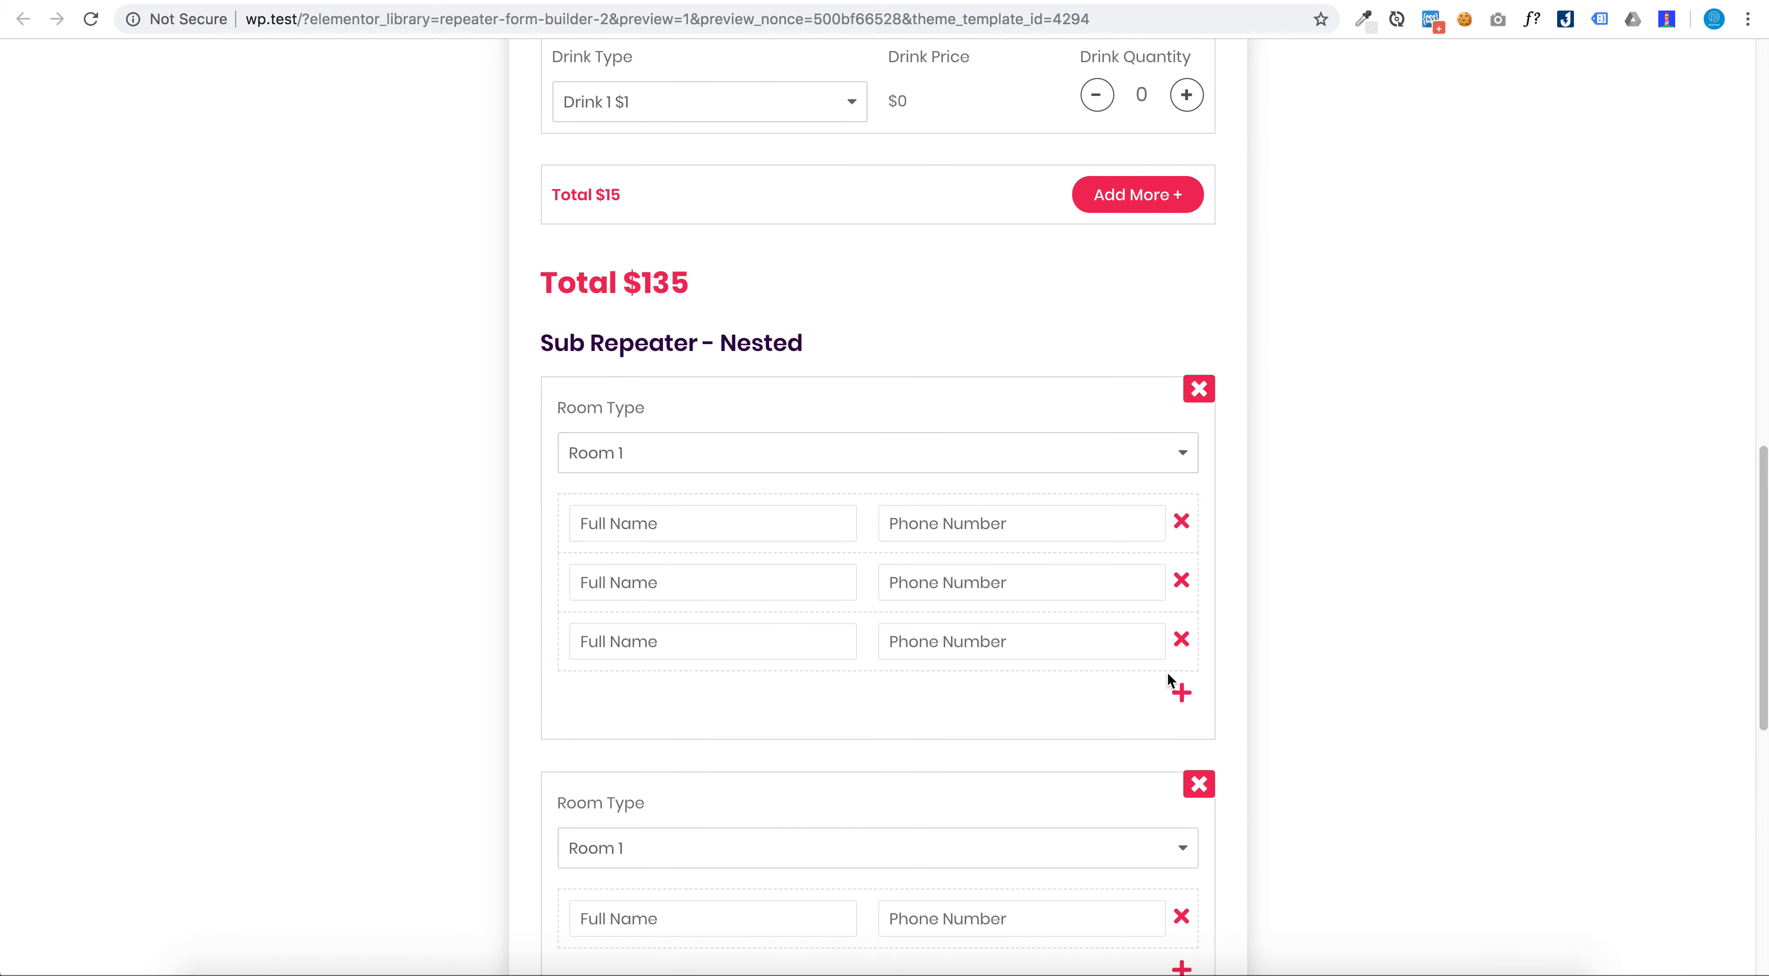
Remove the two extra name and phone rows from the first room
{"action": "scroll", "coordinate": [1174, 652], "scroll_direction": "down", "scroll_amount": 1}
{"action": "left_click", "coordinate": [1181, 535]}
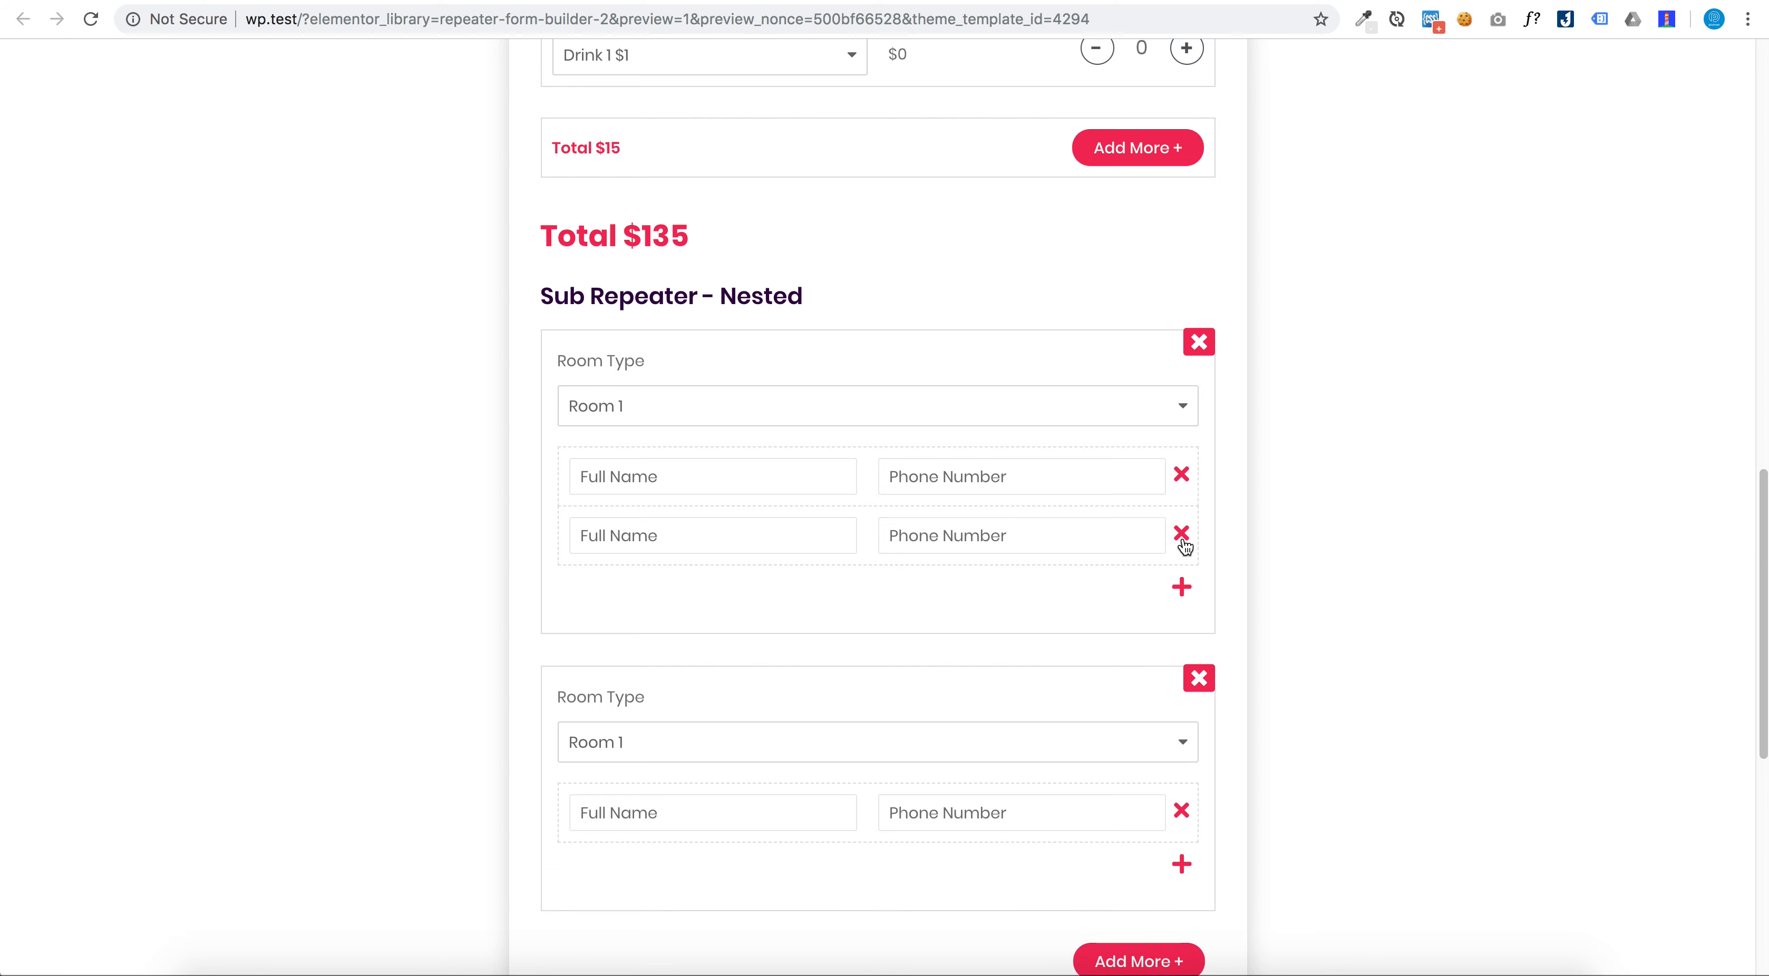
{"action": "left_click", "coordinate": [1181, 536]}
Fill in the test card's number, expiry, security code and ZIP in the payment field, and submit the form
{"action": "scroll", "coordinate": [1224, 564], "scroll_direction": "down", "scroll_amount": 1}
{"action": "scroll", "coordinate": [1225, 574], "scroll_direction": "down", "scroll_amount": 4}
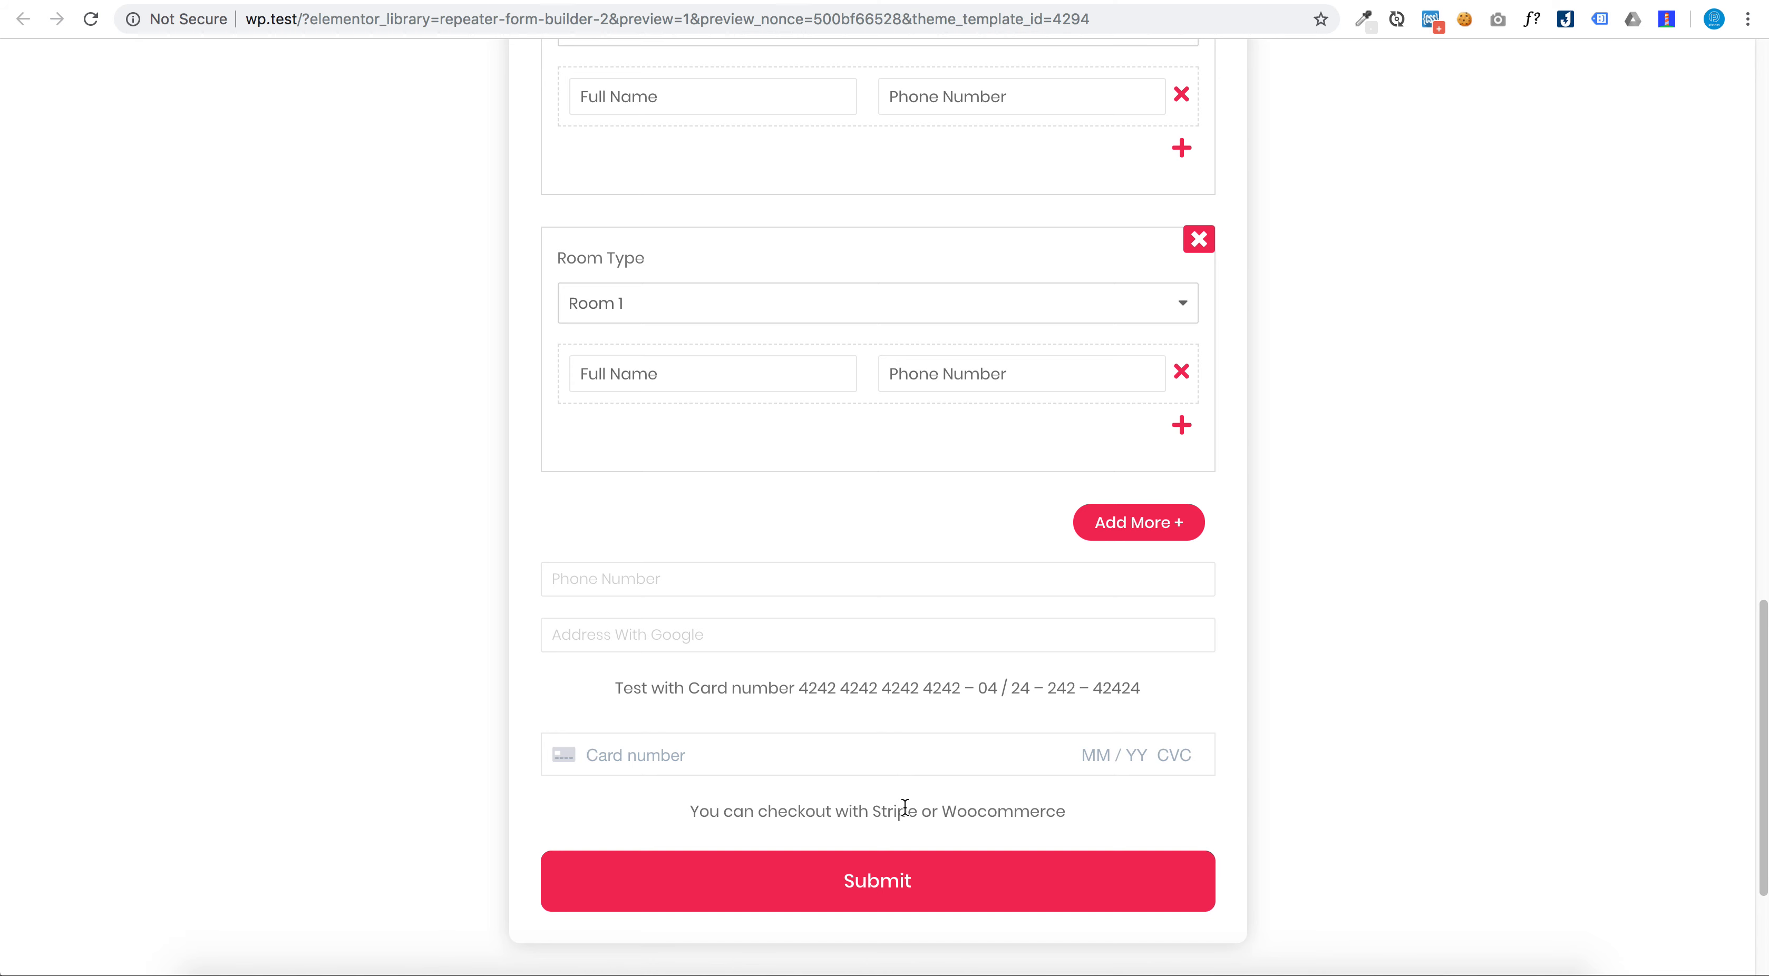
{"action": "type", "text": "4242 4242 4242 "}
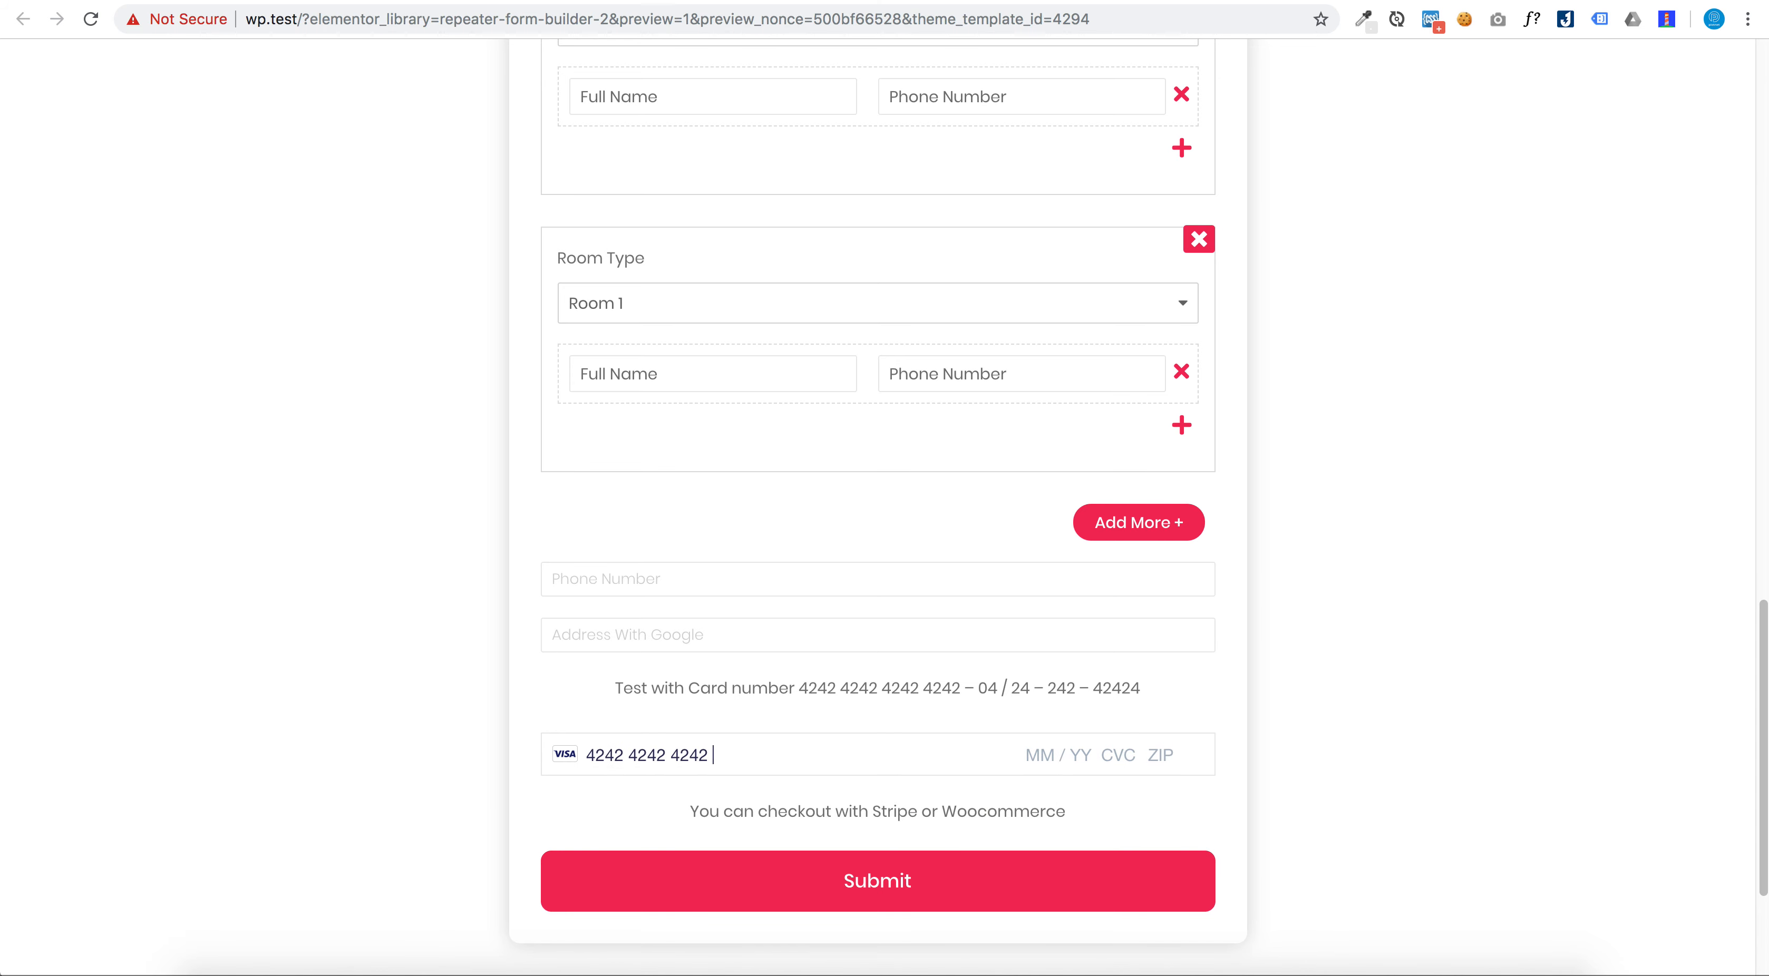
{"action": "type", "text": "4242 04 / 24 242 42424"}
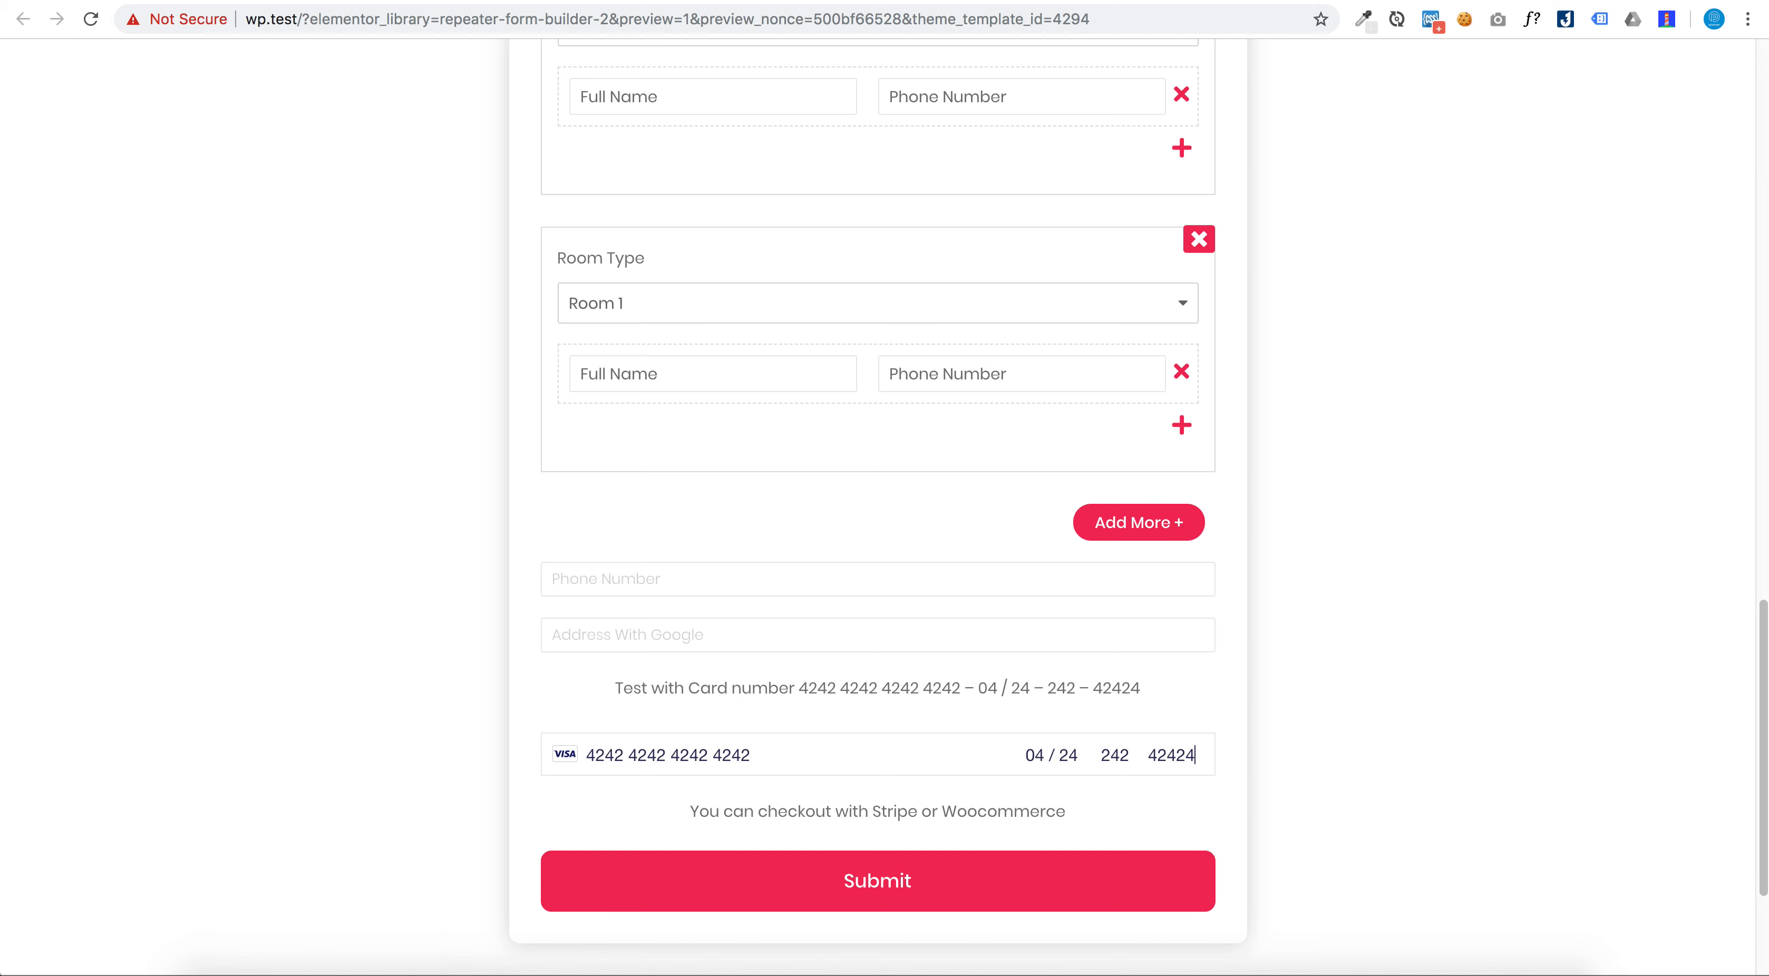
{"action": "left_click", "coordinate": [886, 892]}
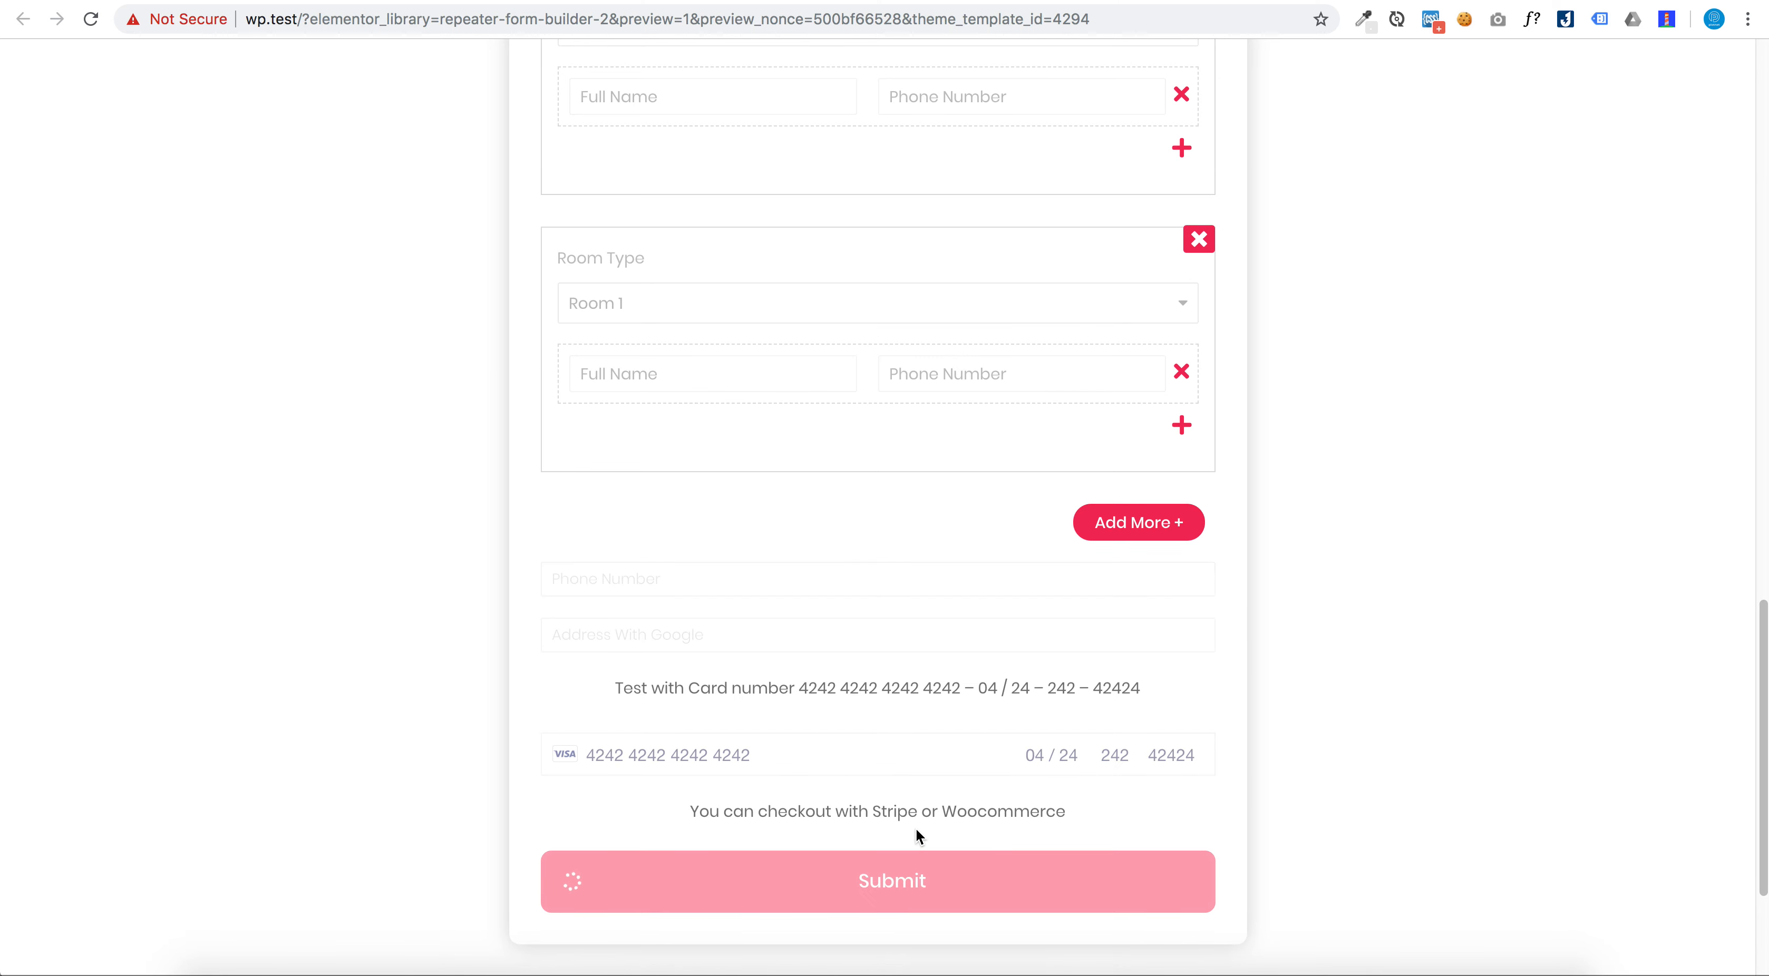
{"action": "scroll", "coordinate": [920, 838], "scroll_direction": "down", "scroll_amount": 3}
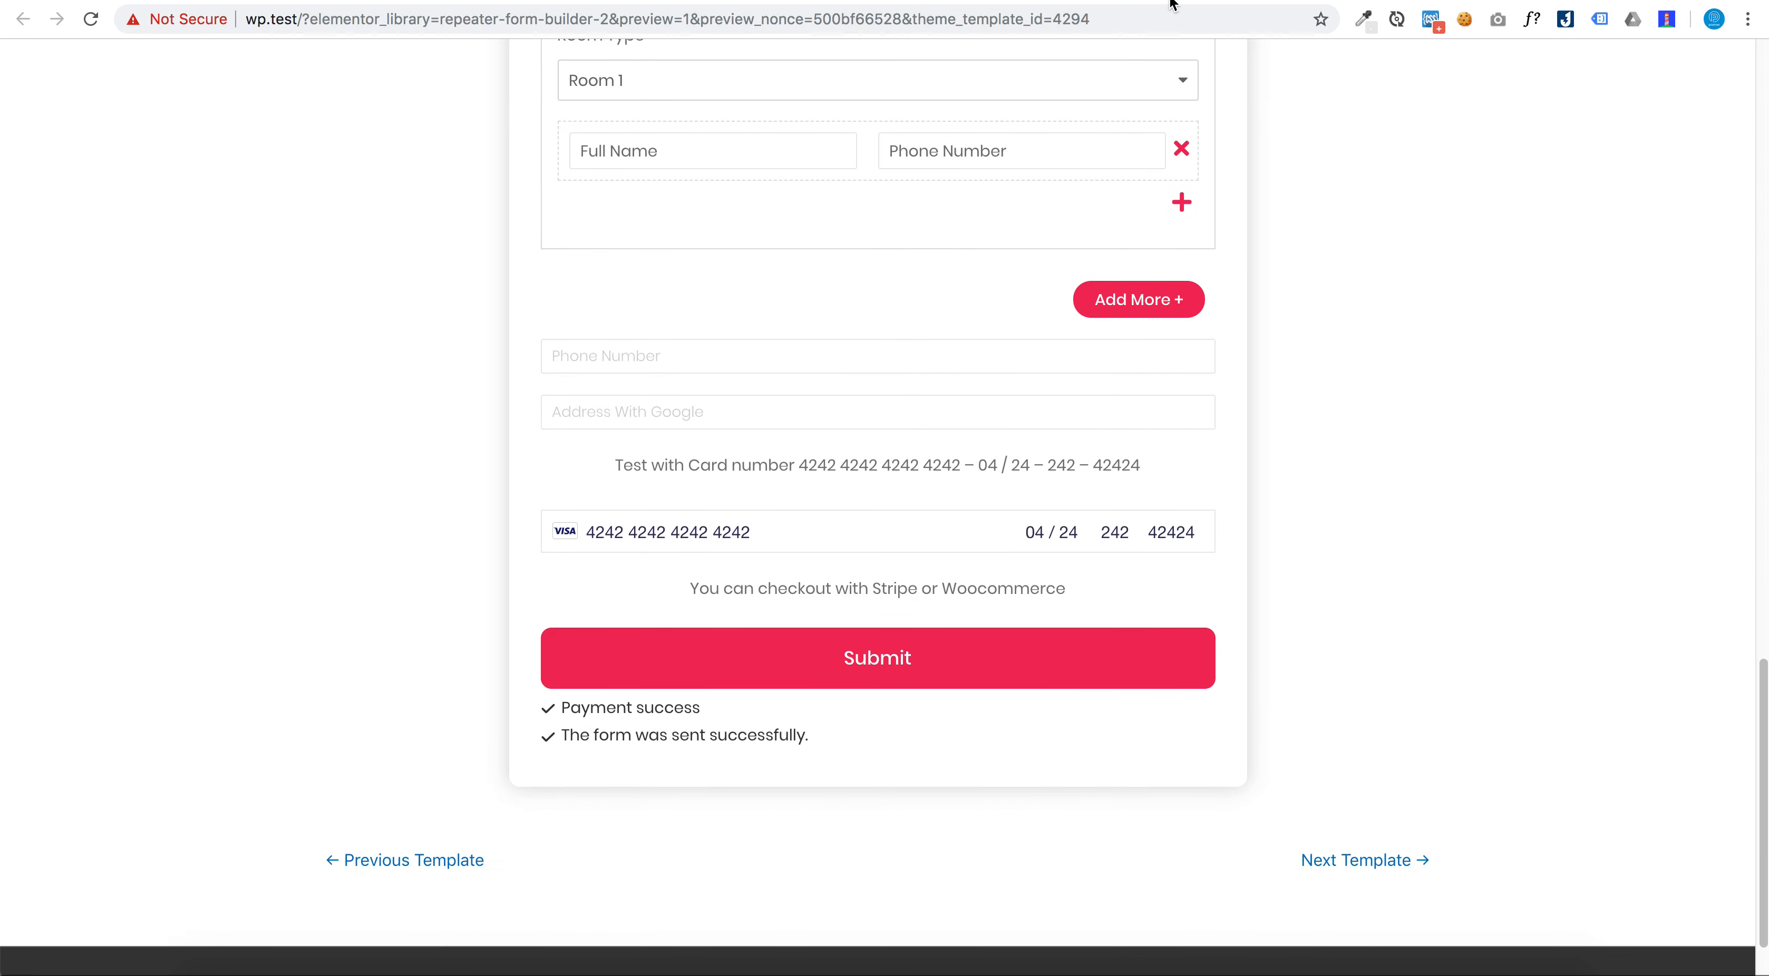
Switch to the Form Builder documentation page and look through its template JSON files and demo forms
{"action": "scroll", "coordinate": [1131, 180], "scroll_direction": "up", "scroll_amount": 20}
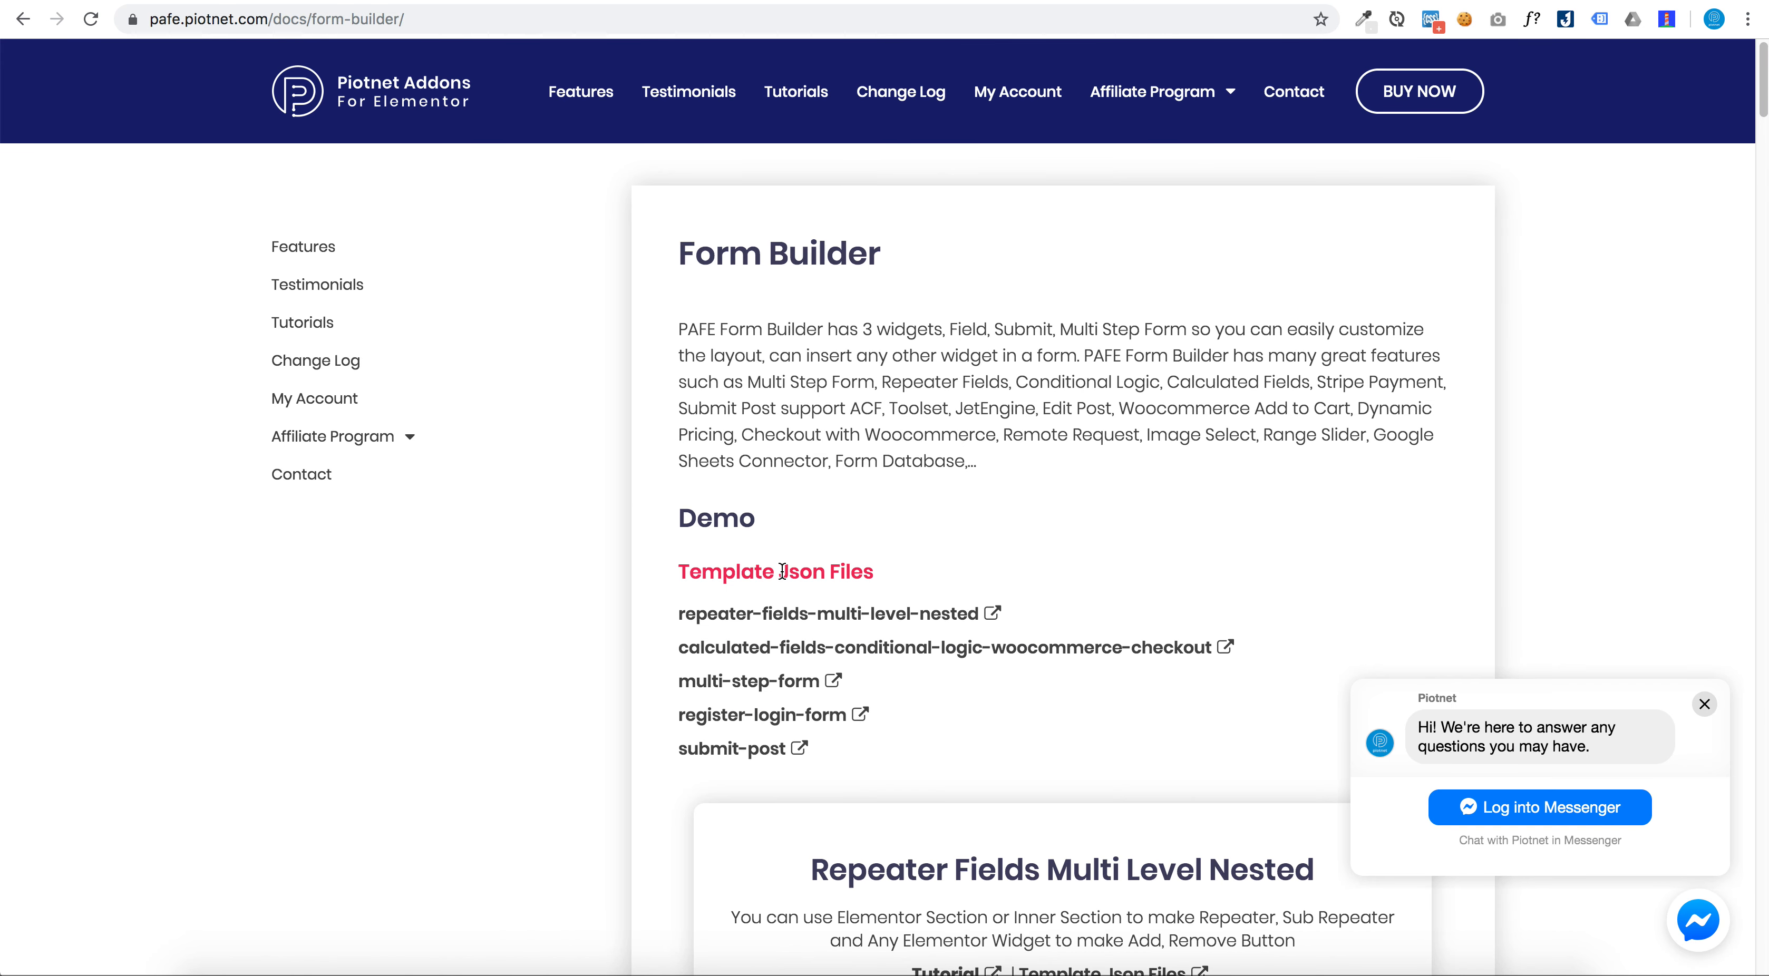
{"action": "scroll", "coordinate": [782, 572], "scroll_direction": "down", "scroll_amount": 4}
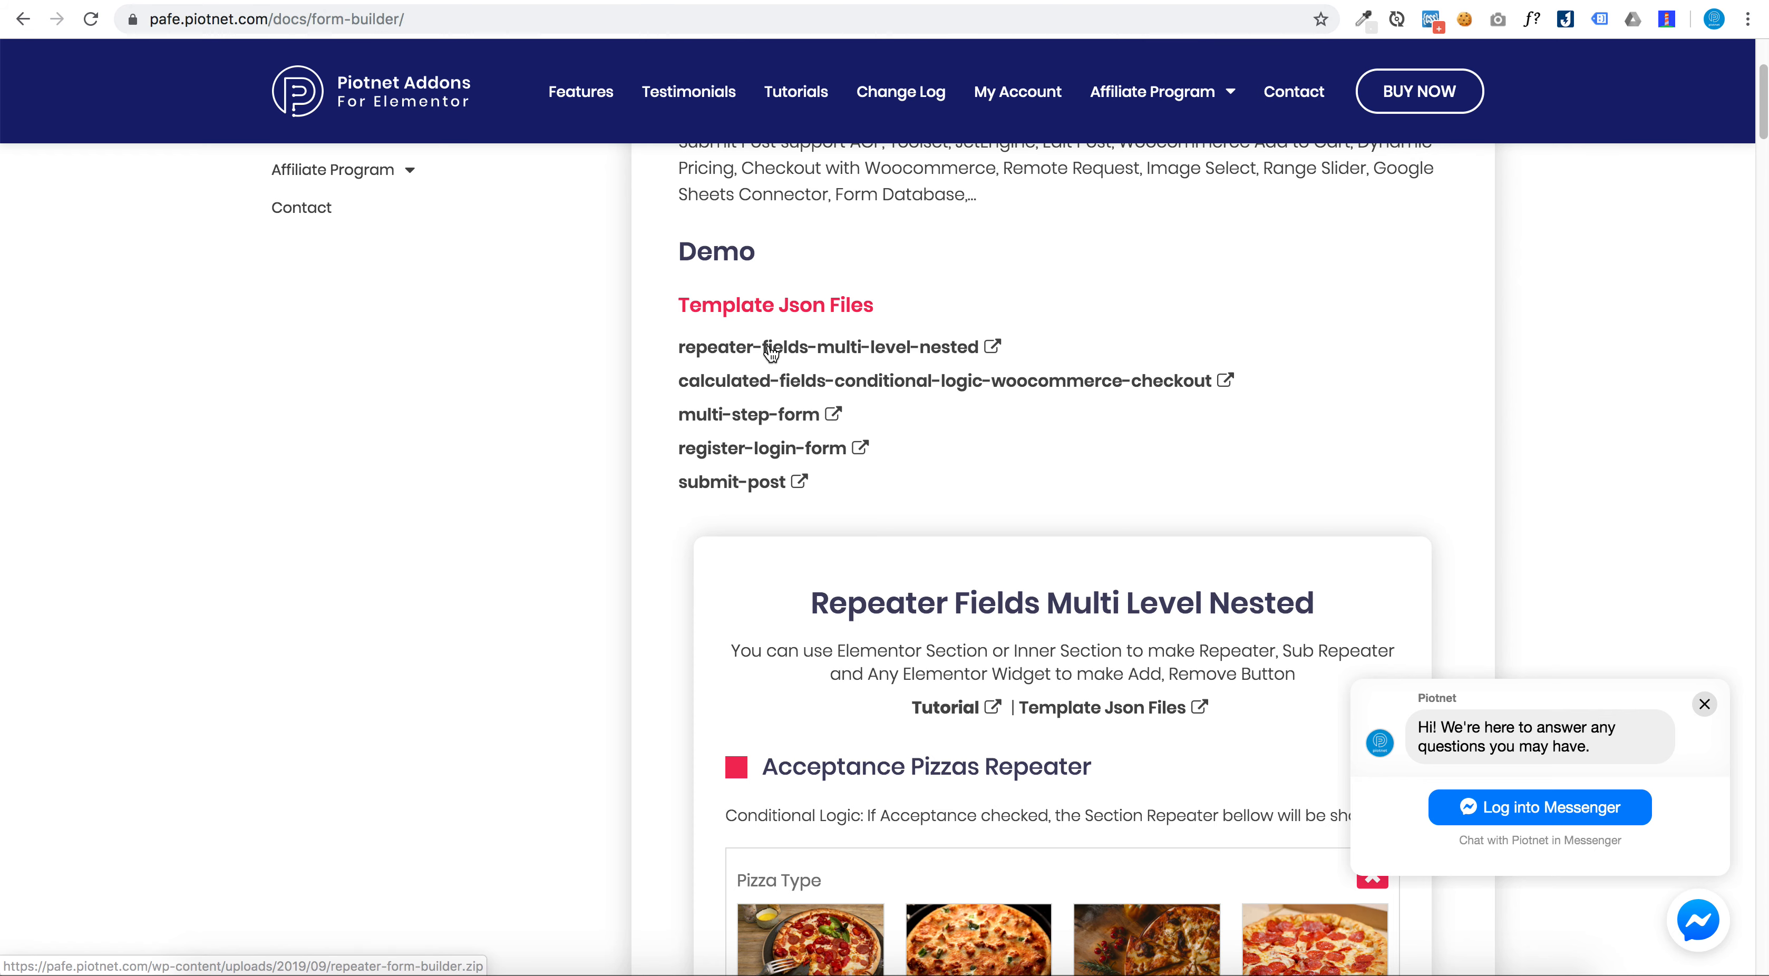
{"action": "scroll", "coordinate": [771, 352], "scroll_direction": "down", "scroll_amount": 4}
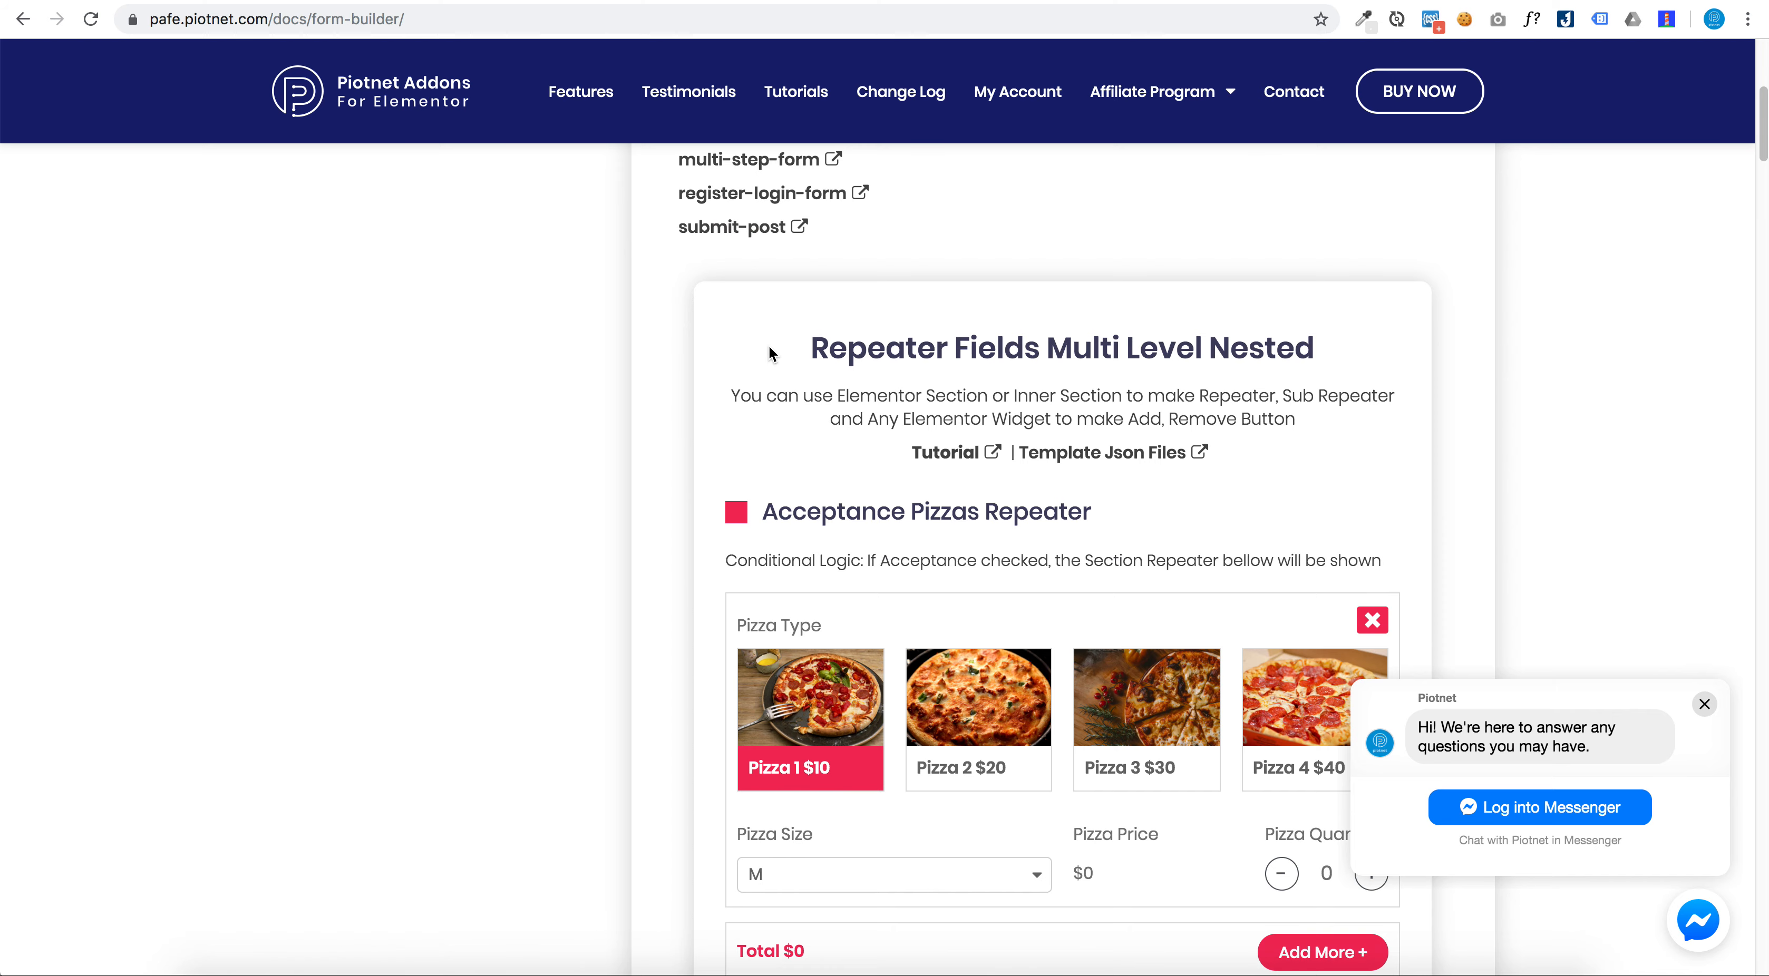
{"action": "scroll", "coordinate": [768, 344], "scroll_direction": "down", "scroll_amount": 20}
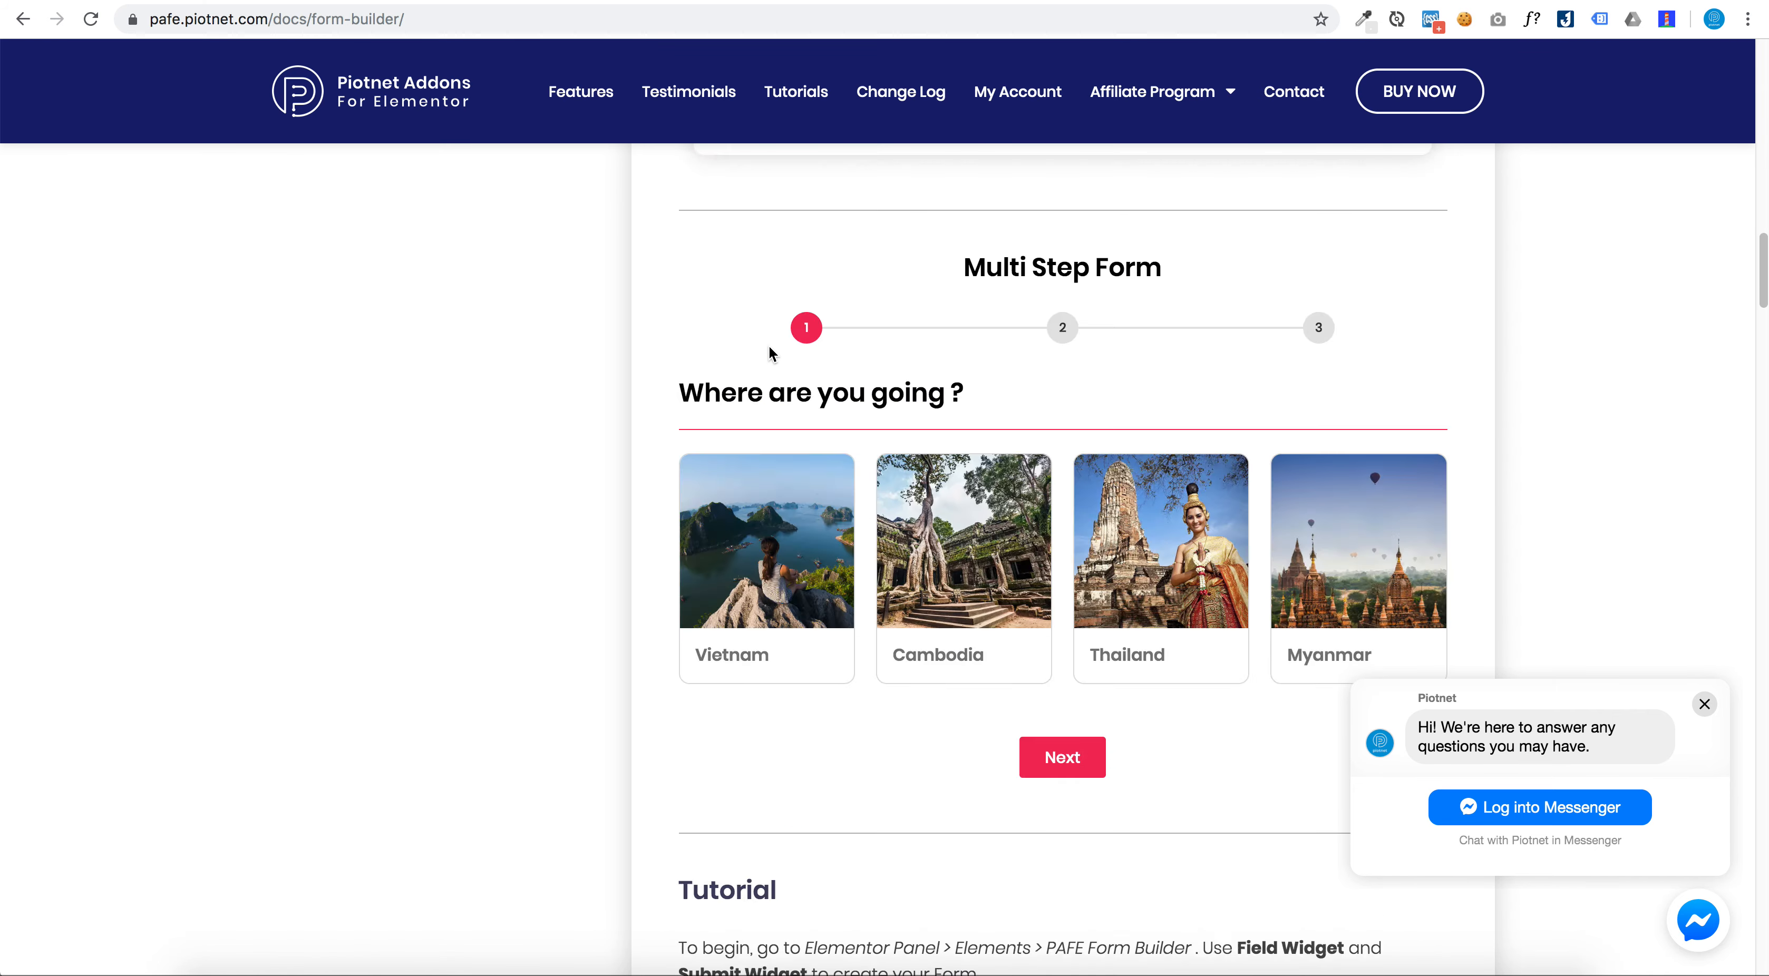
Look through the documentation's Actions After Submit tutorials, expanding the Woocommerce Add to cart, Dynamic Pricing topic and the Stripe Payment topic
{"action": "left_click_drag", "start_coordinate": [1765, 461], "coordinate": [1765, 528]}
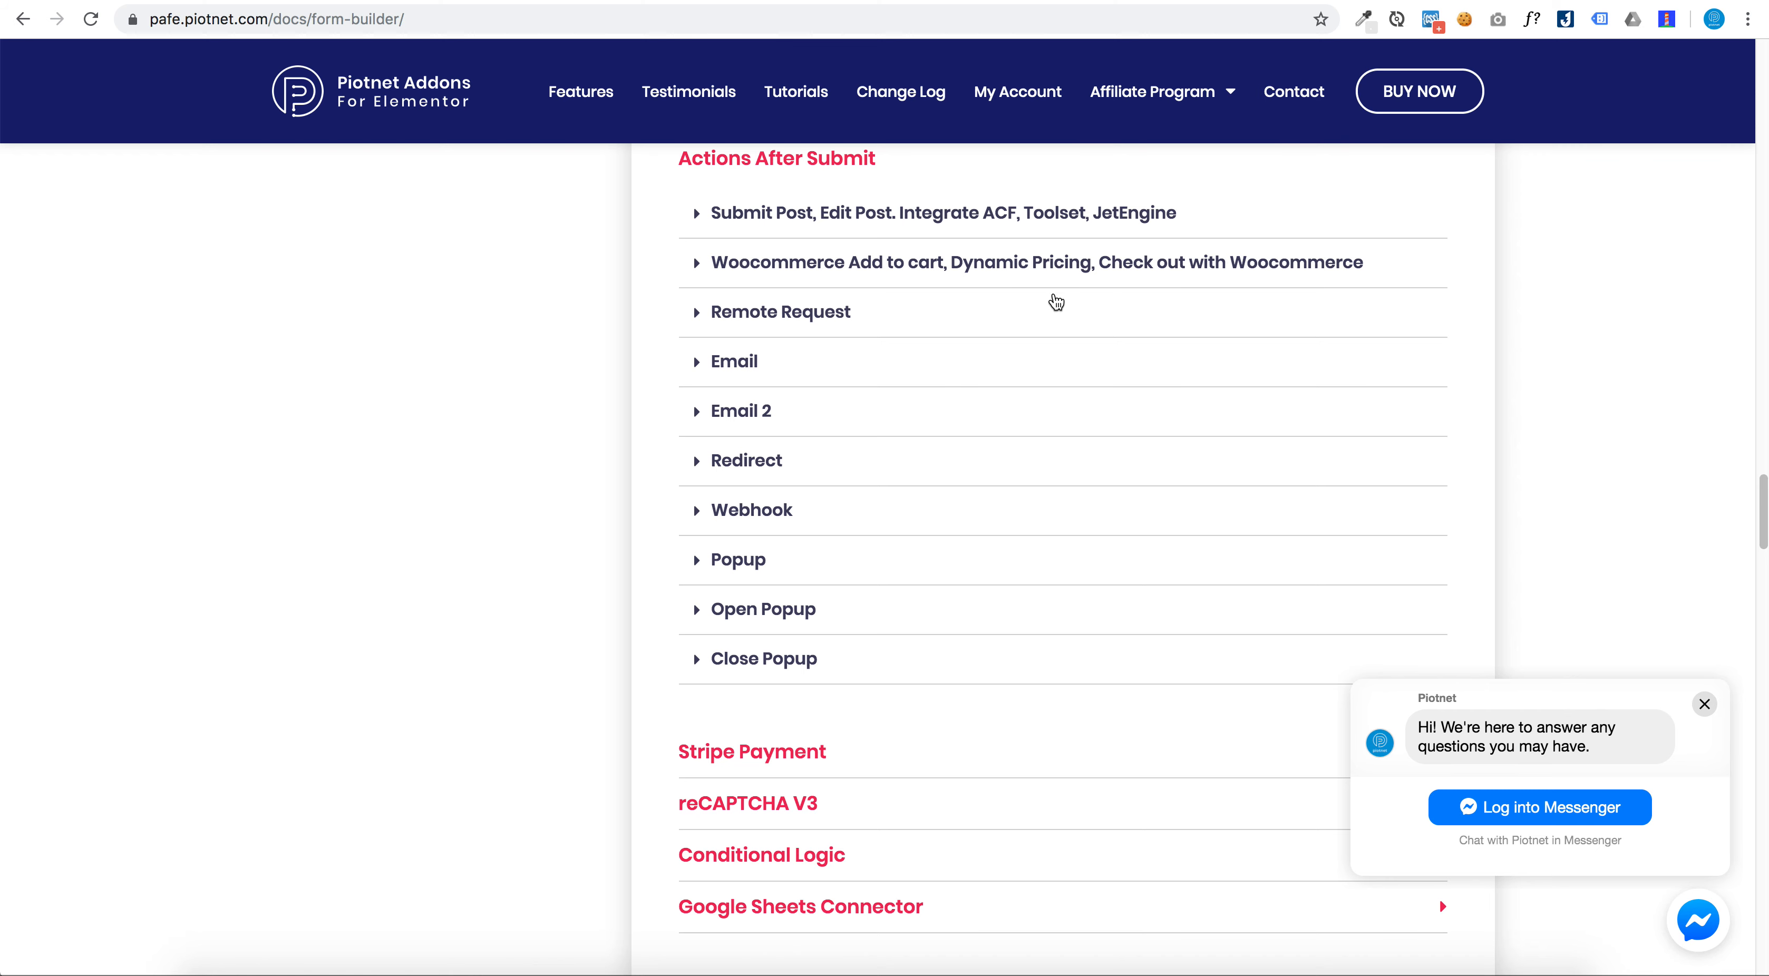
{"action": "left_click", "coordinate": [1050, 278]}
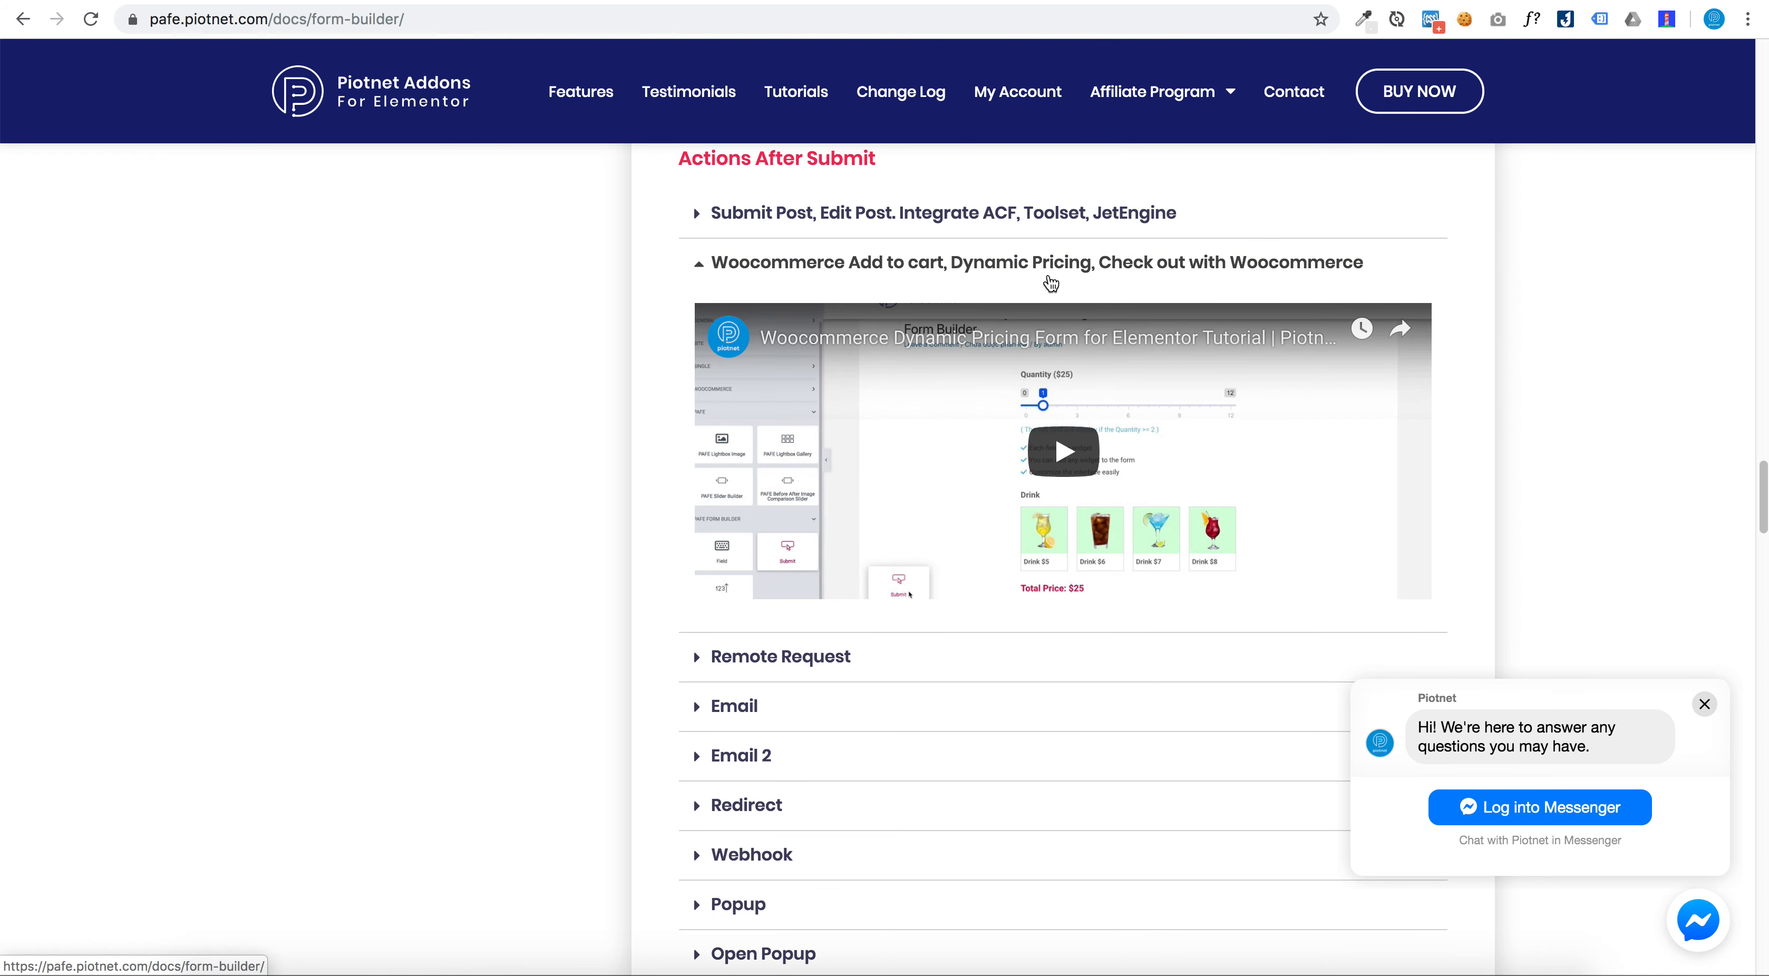
{"action": "scroll", "coordinate": [1051, 281], "scroll_direction": "down", "scroll_amount": 5}
{"action": "scroll", "coordinate": [1029, 330], "scroll_direction": "down", "scroll_amount": 5}
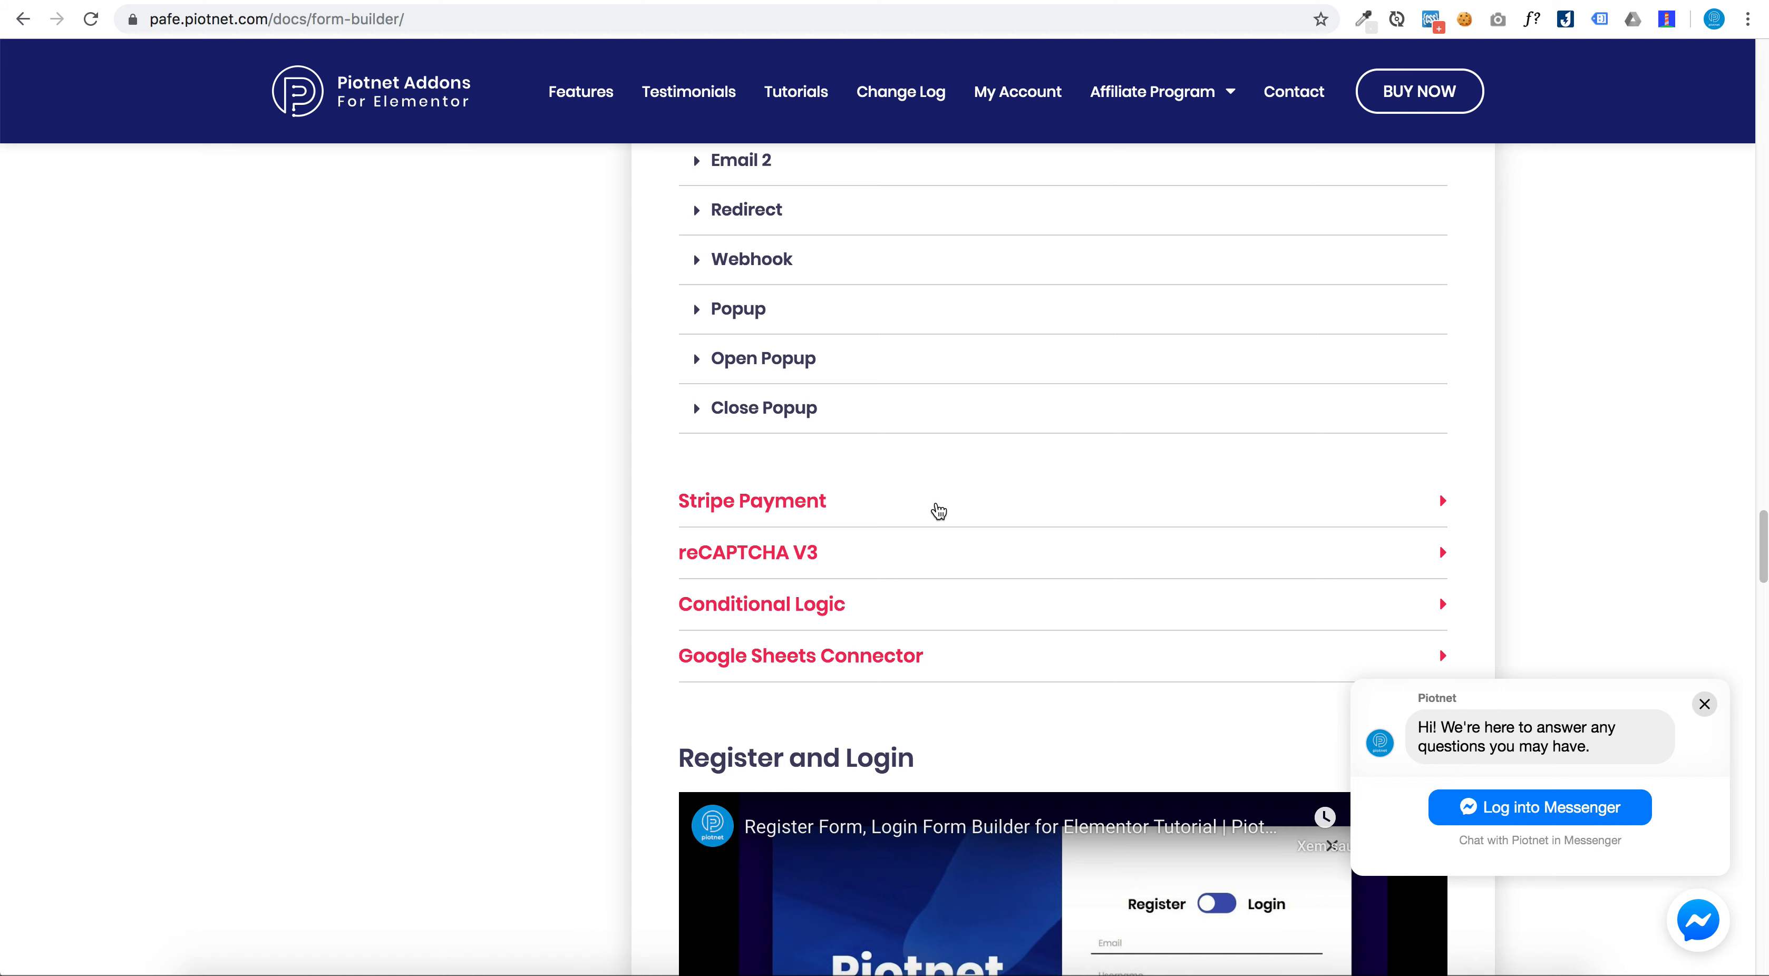
{"action": "left_click", "coordinate": [938, 505]}
{"action": "scroll", "coordinate": [944, 500], "scroll_direction": "down", "scroll_amount": 1}
{"action": "scroll", "coordinate": [946, 499], "scroll_direction": "up", "scroll_amount": 10}
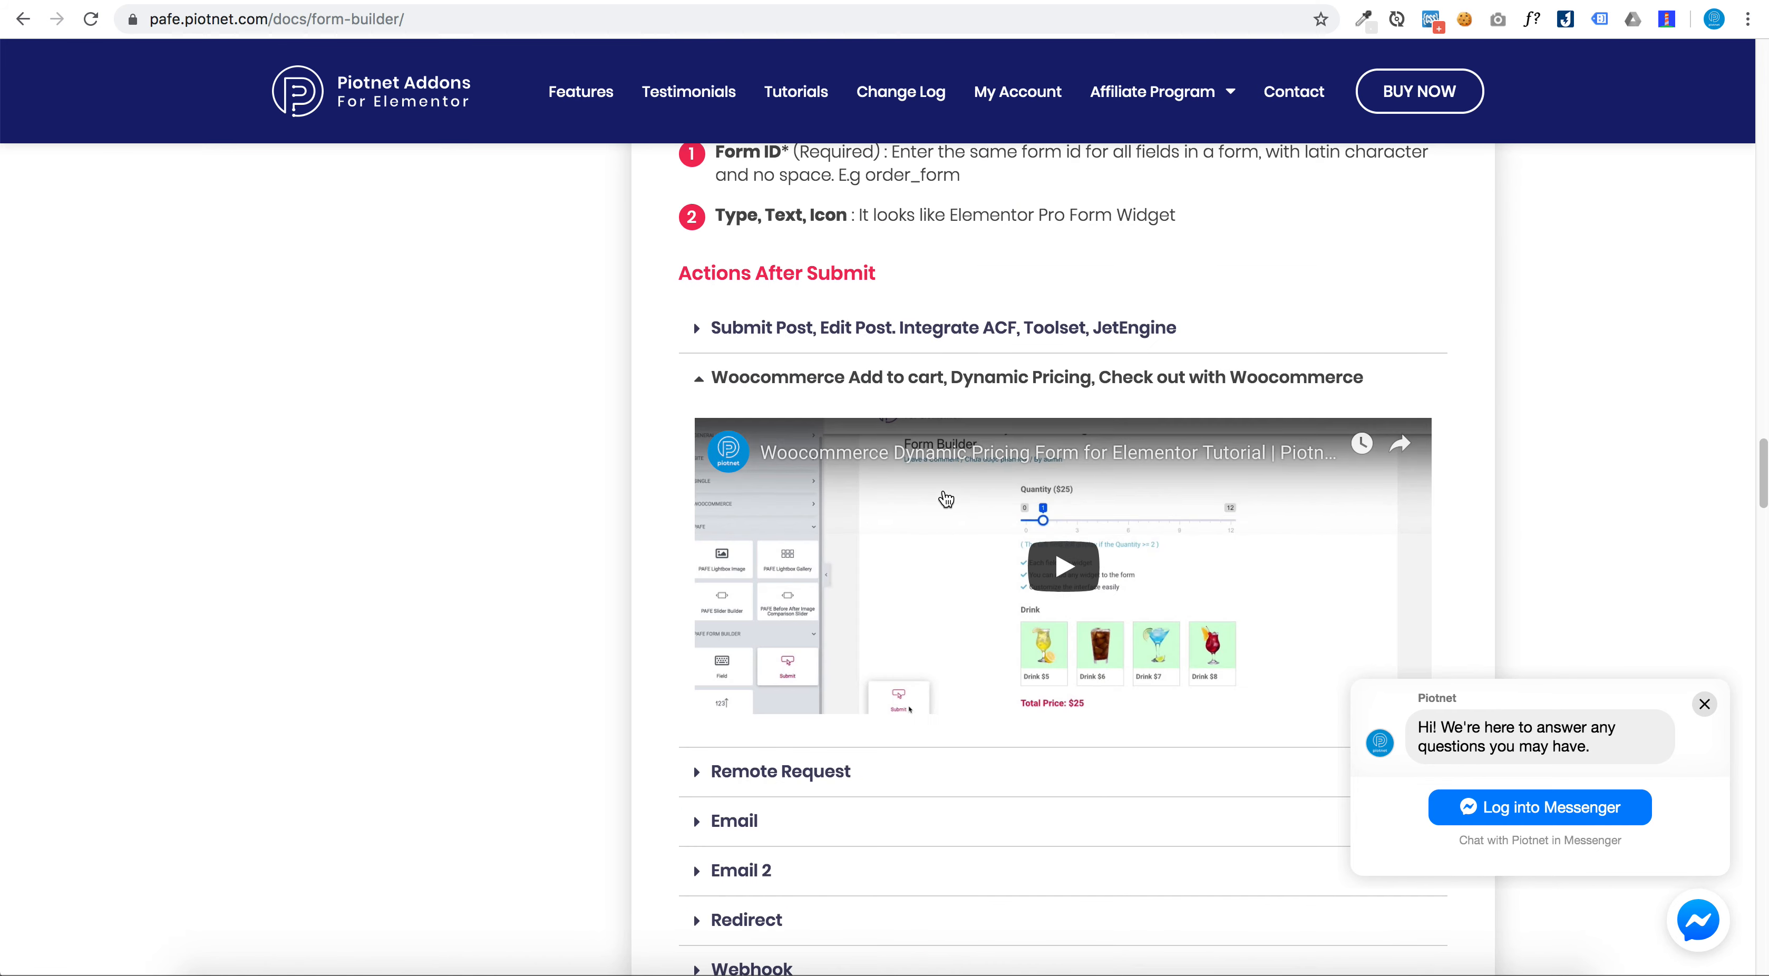
{"action": "scroll", "coordinate": [946, 499], "scroll_direction": "up", "scroll_amount": 5}
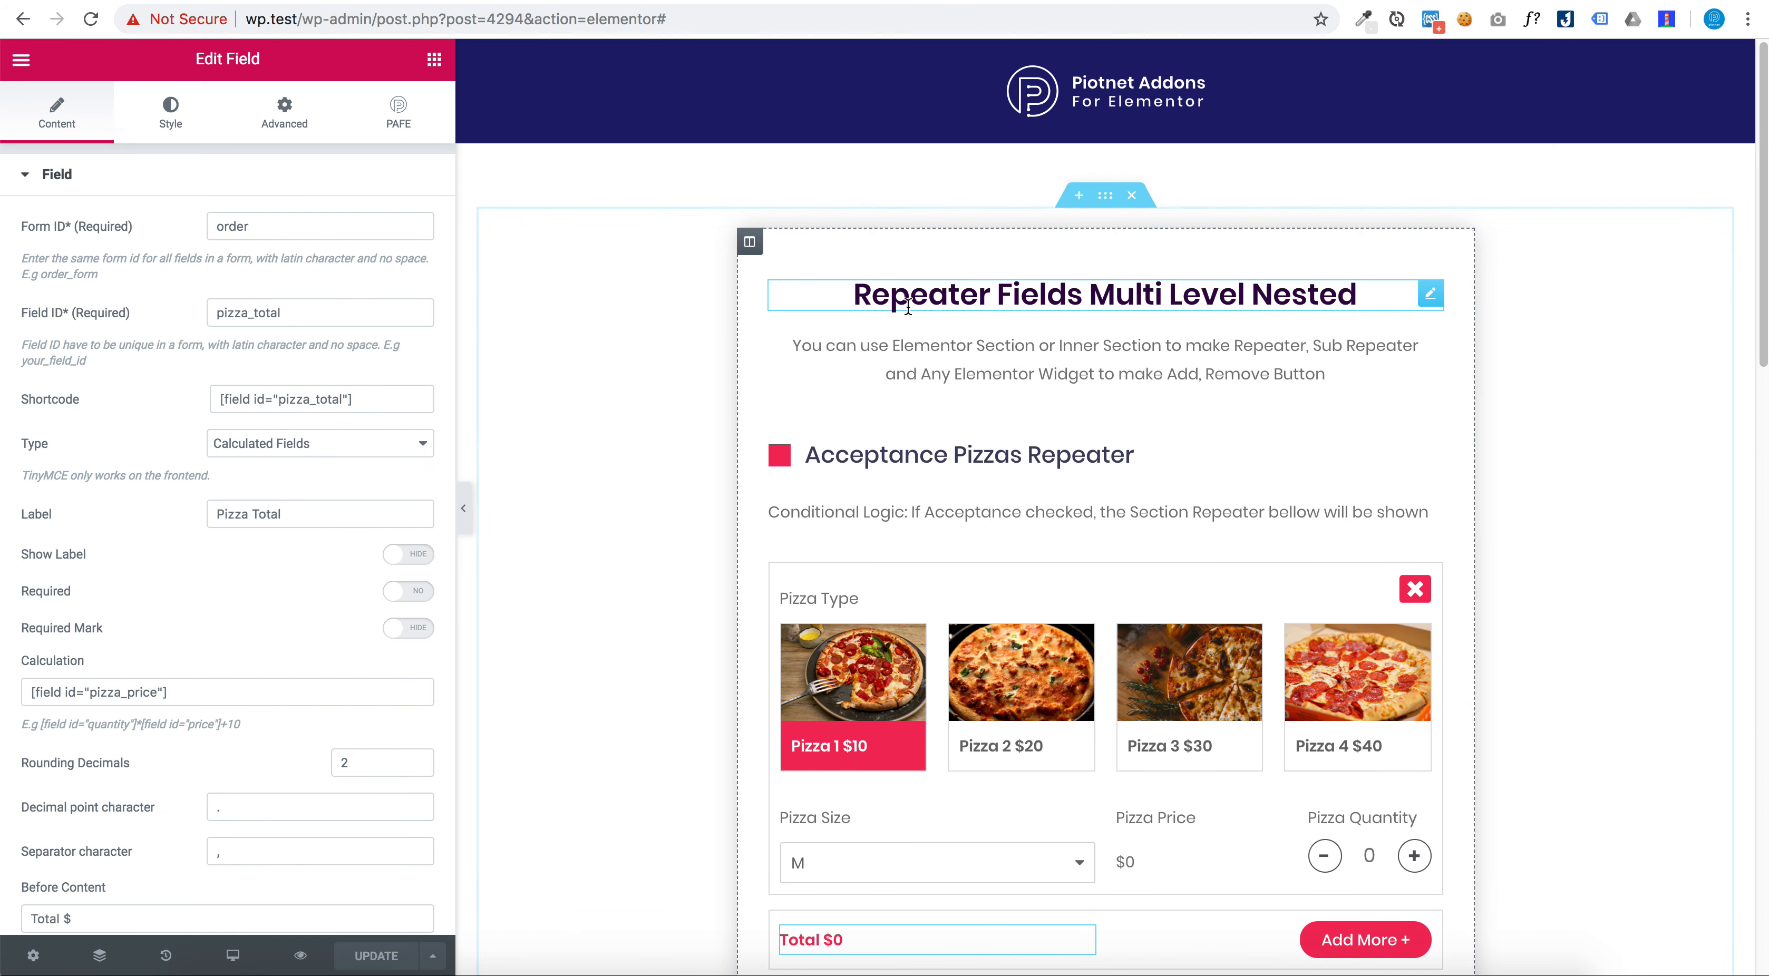
In the Elementor editor, inspect the settings of the pizza repeater's remove icon, its Add More + button and the inner section holding the pizza fields
{"action": "scroll", "coordinate": [994, 341], "scroll_direction": "down", "scroll_amount": 4}
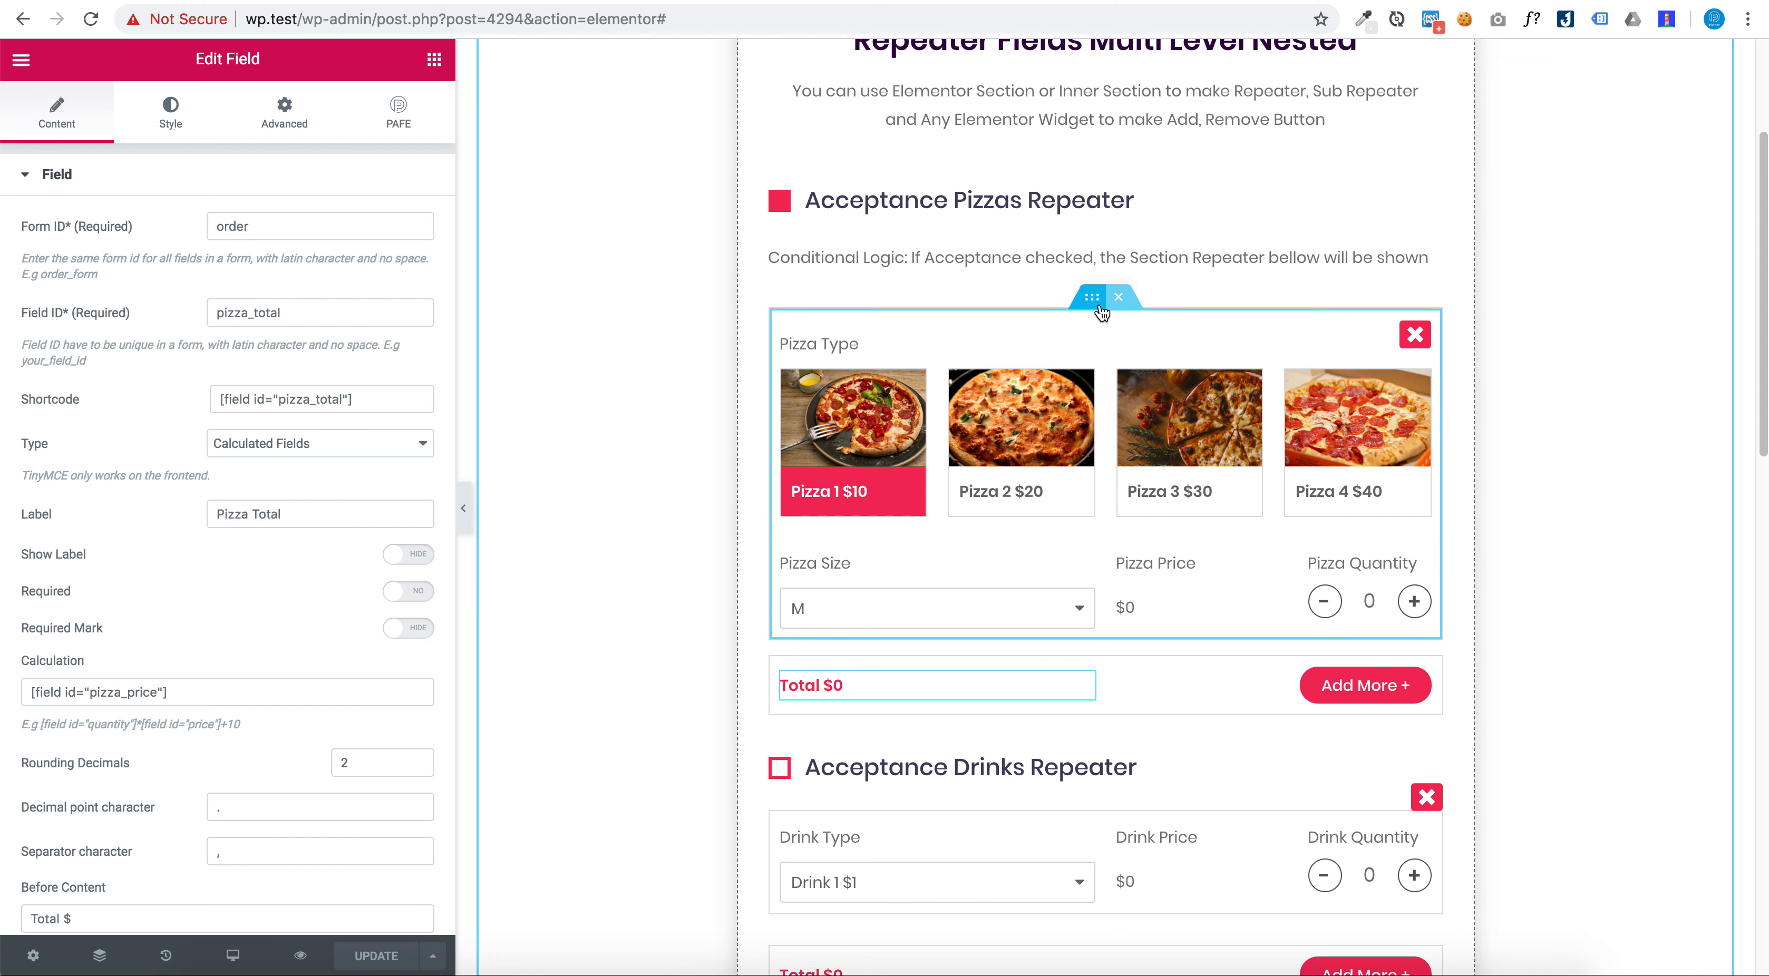
{"action": "left_click", "coordinate": [1098, 306]}
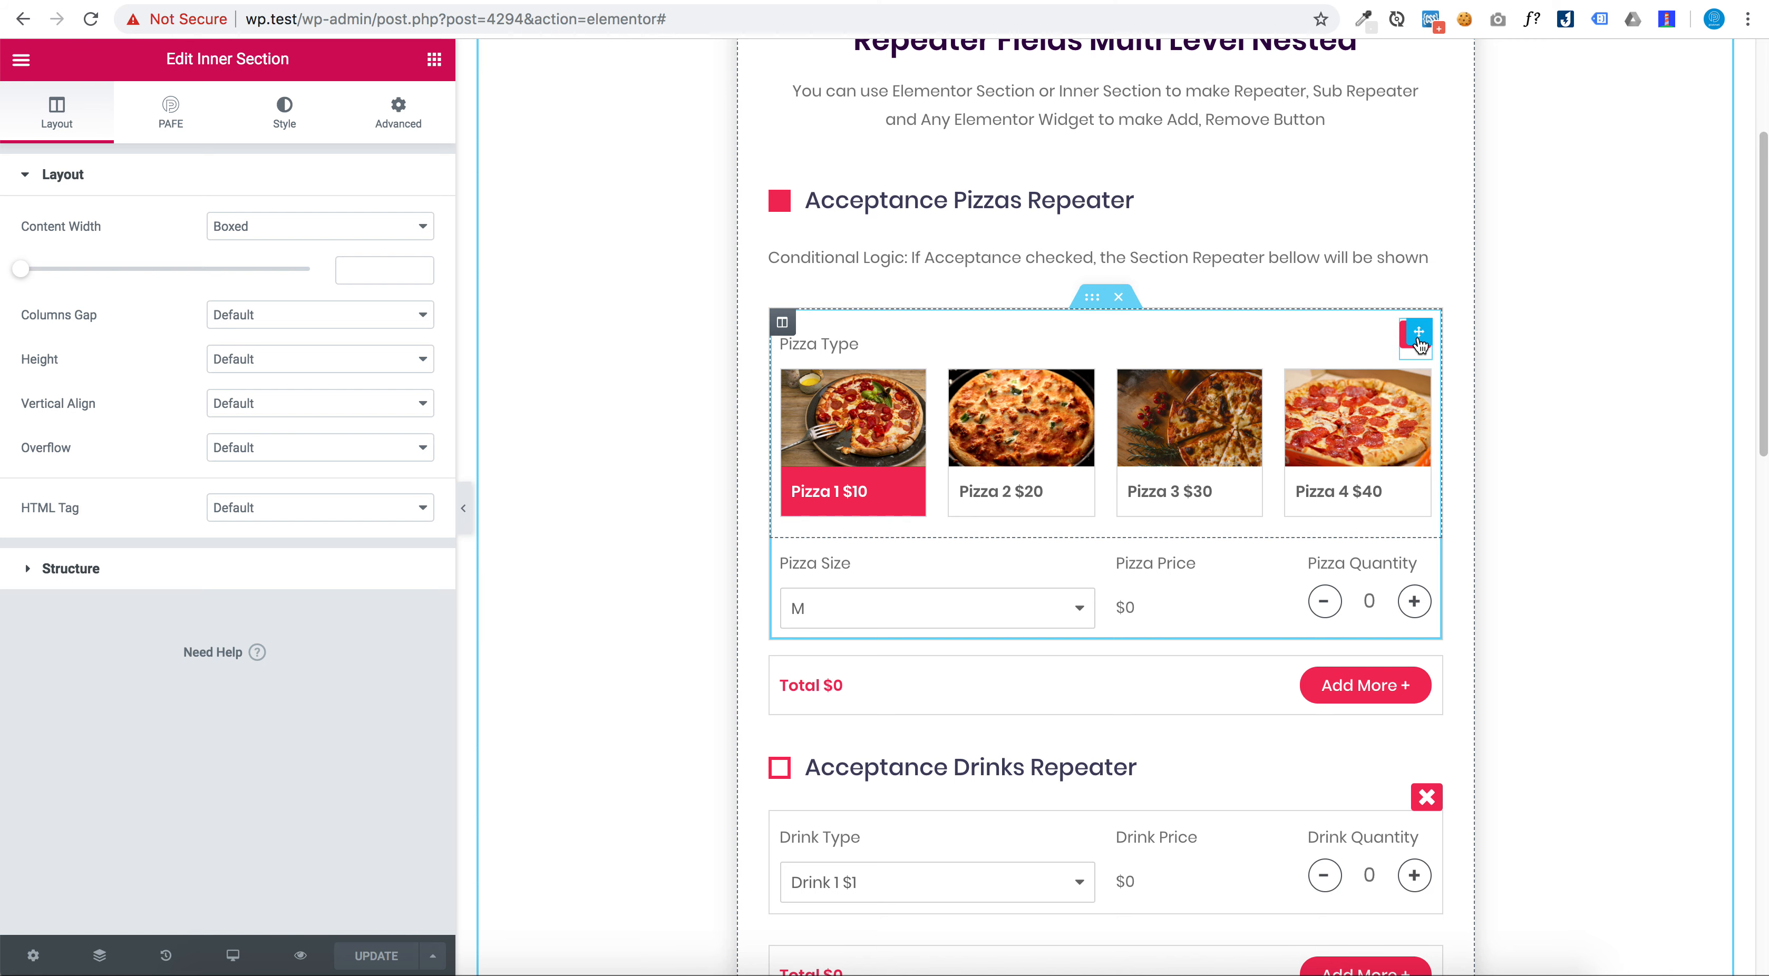
{"action": "left_click", "coordinate": [1418, 336]}
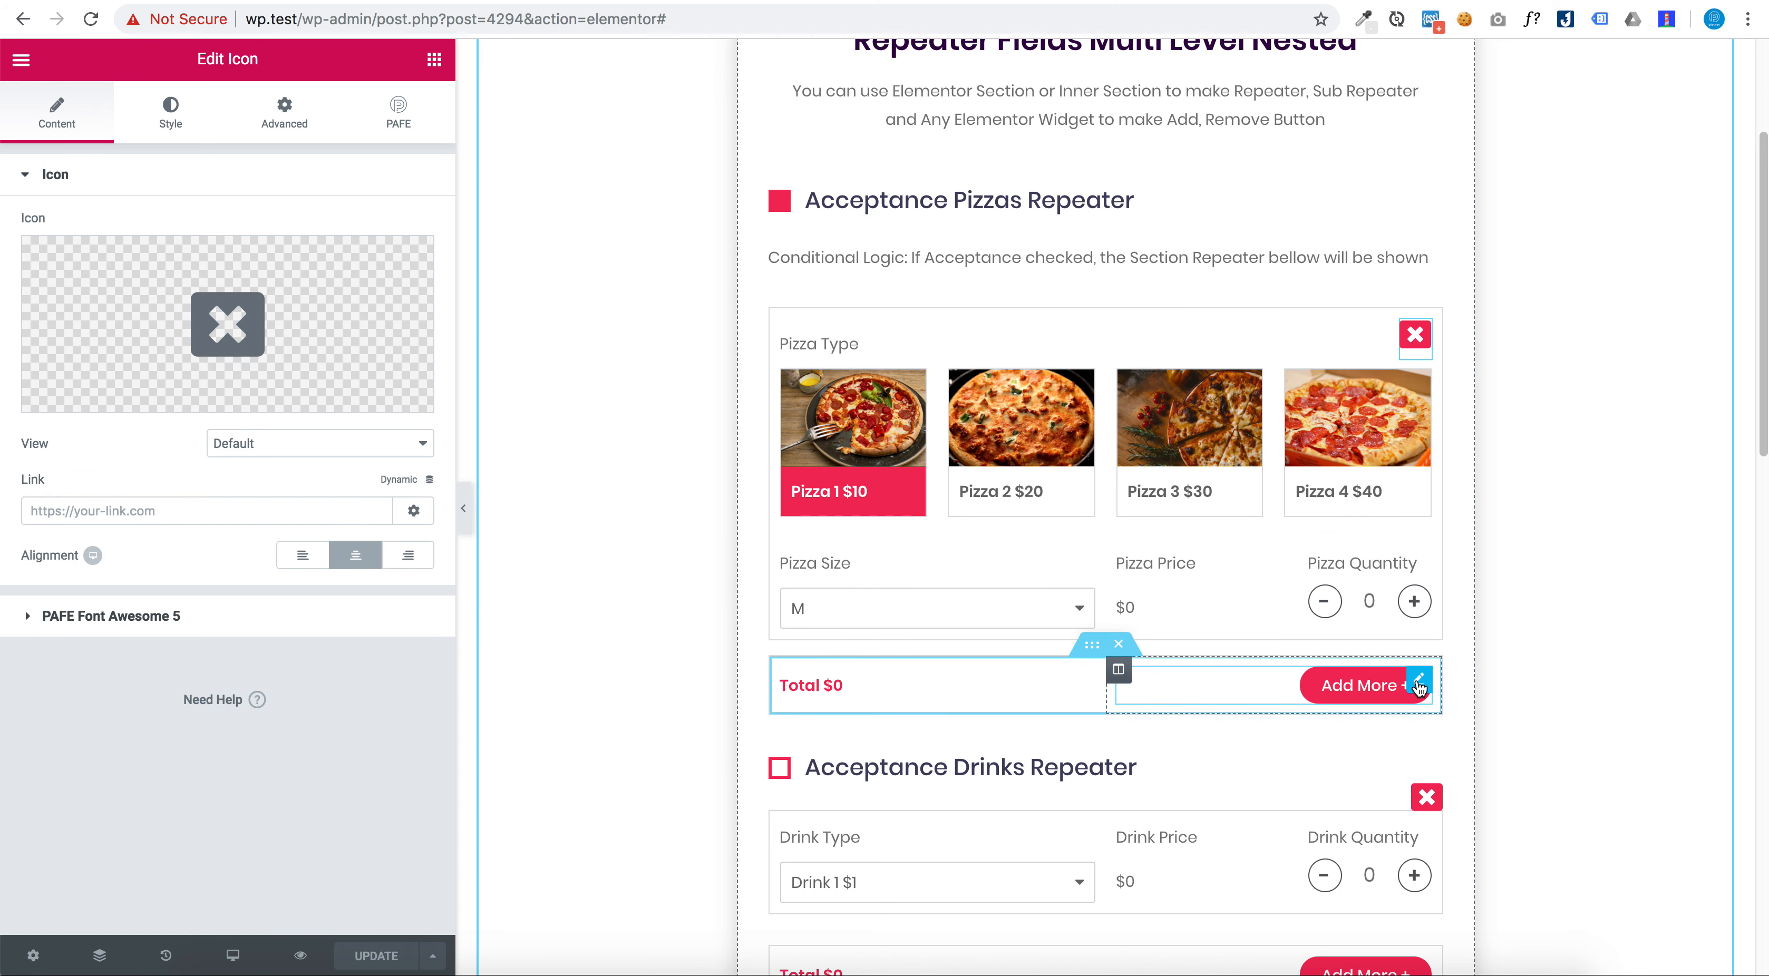
{"action": "left_click", "coordinate": [1417, 681]}
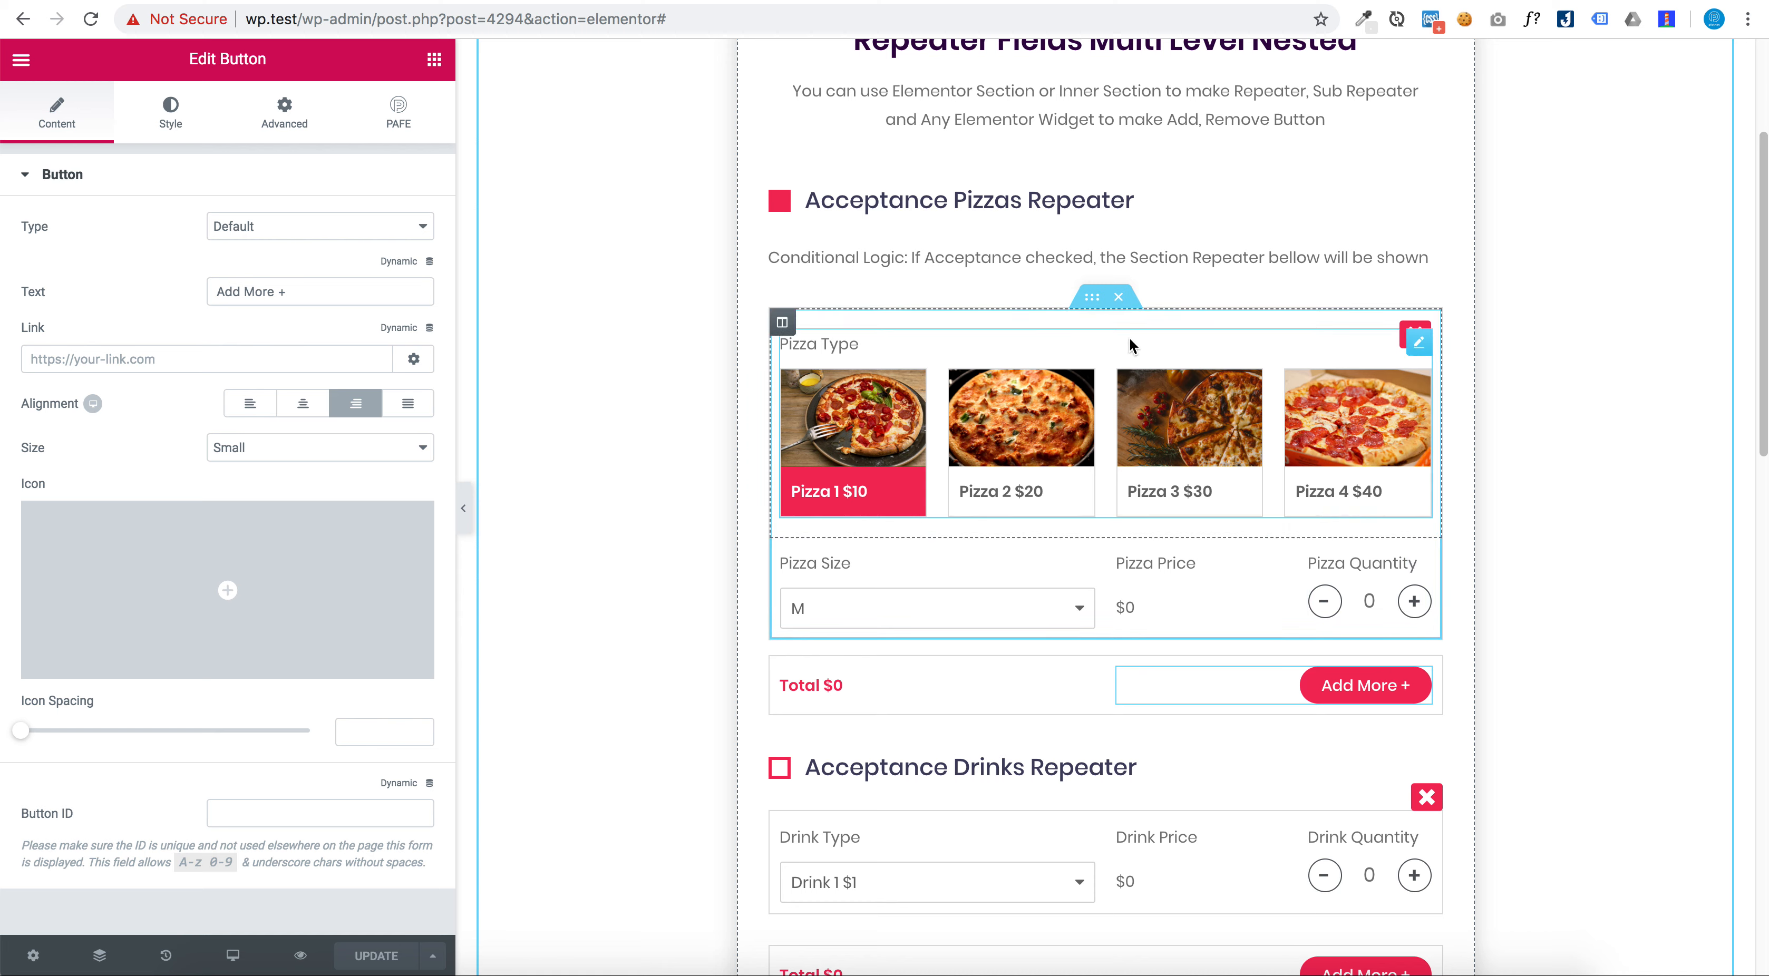
{"action": "left_click", "coordinate": [1098, 311]}
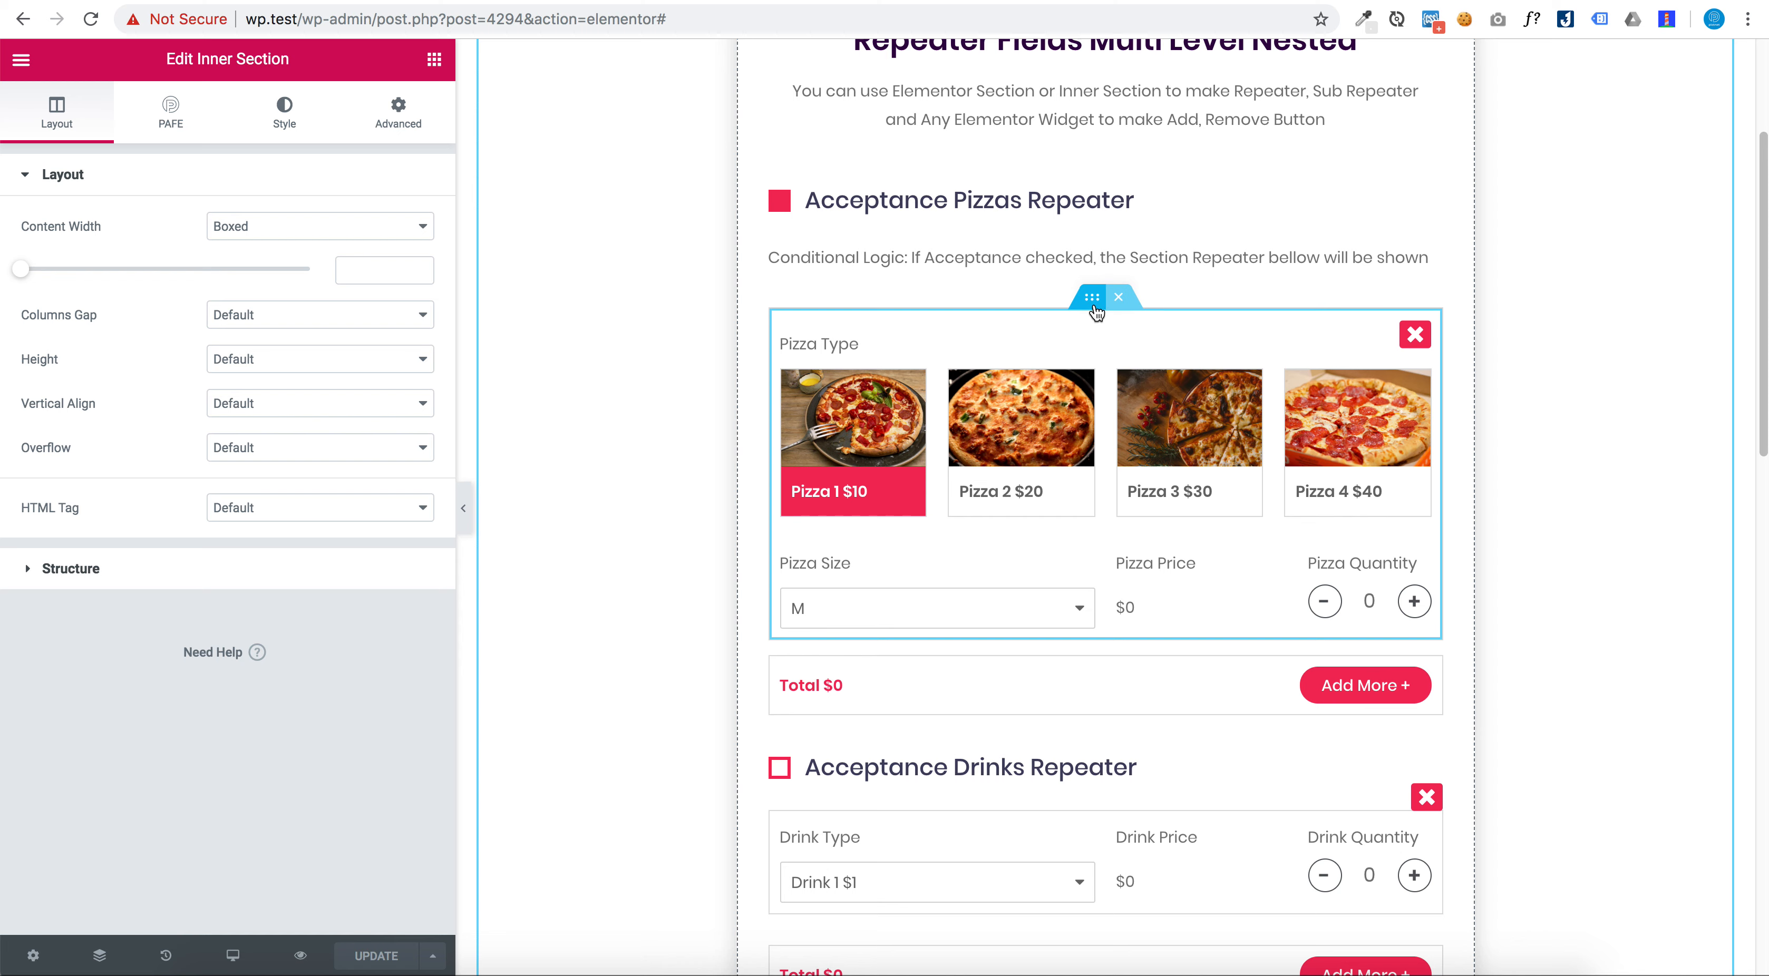
Inspect the settings of the Pizza Price field, the inner section holding the total and Add More +, and the pizza total field
{"action": "left_click", "coordinate": [1101, 430]}
{"action": "left_click", "coordinate": [1187, 602]}
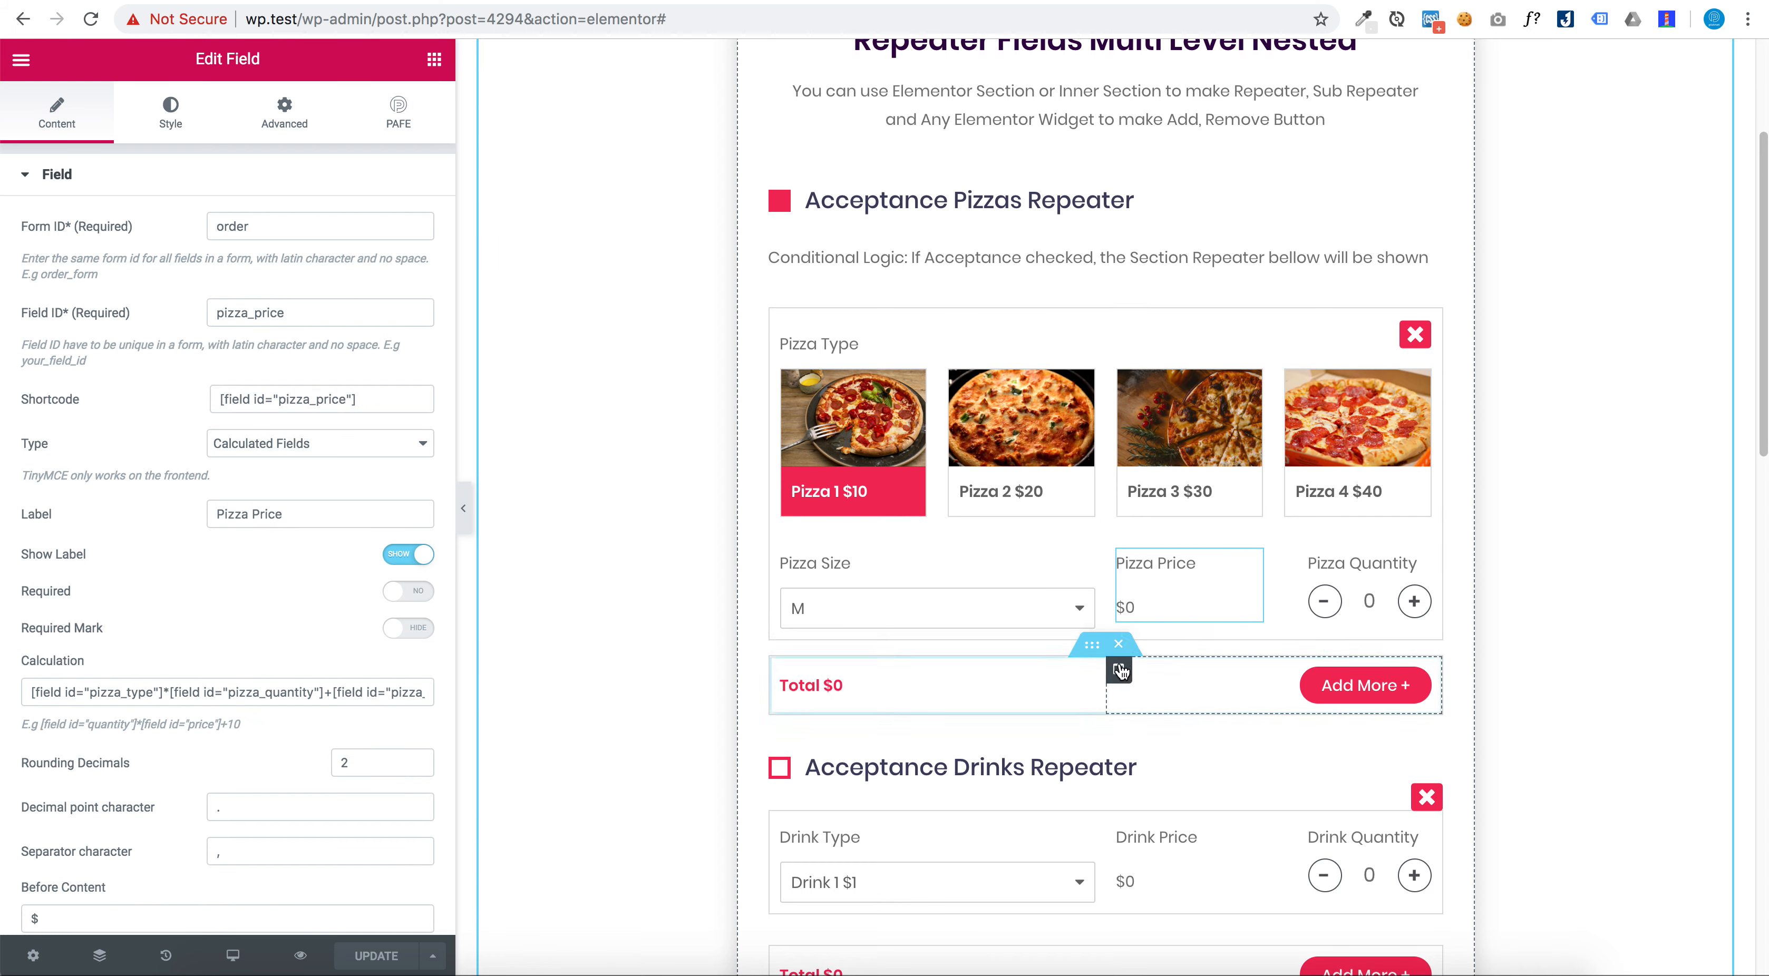
{"action": "left_click", "coordinate": [1096, 654]}
{"action": "scroll", "coordinate": [1098, 648], "scroll_direction": "down", "scroll_amount": 1}
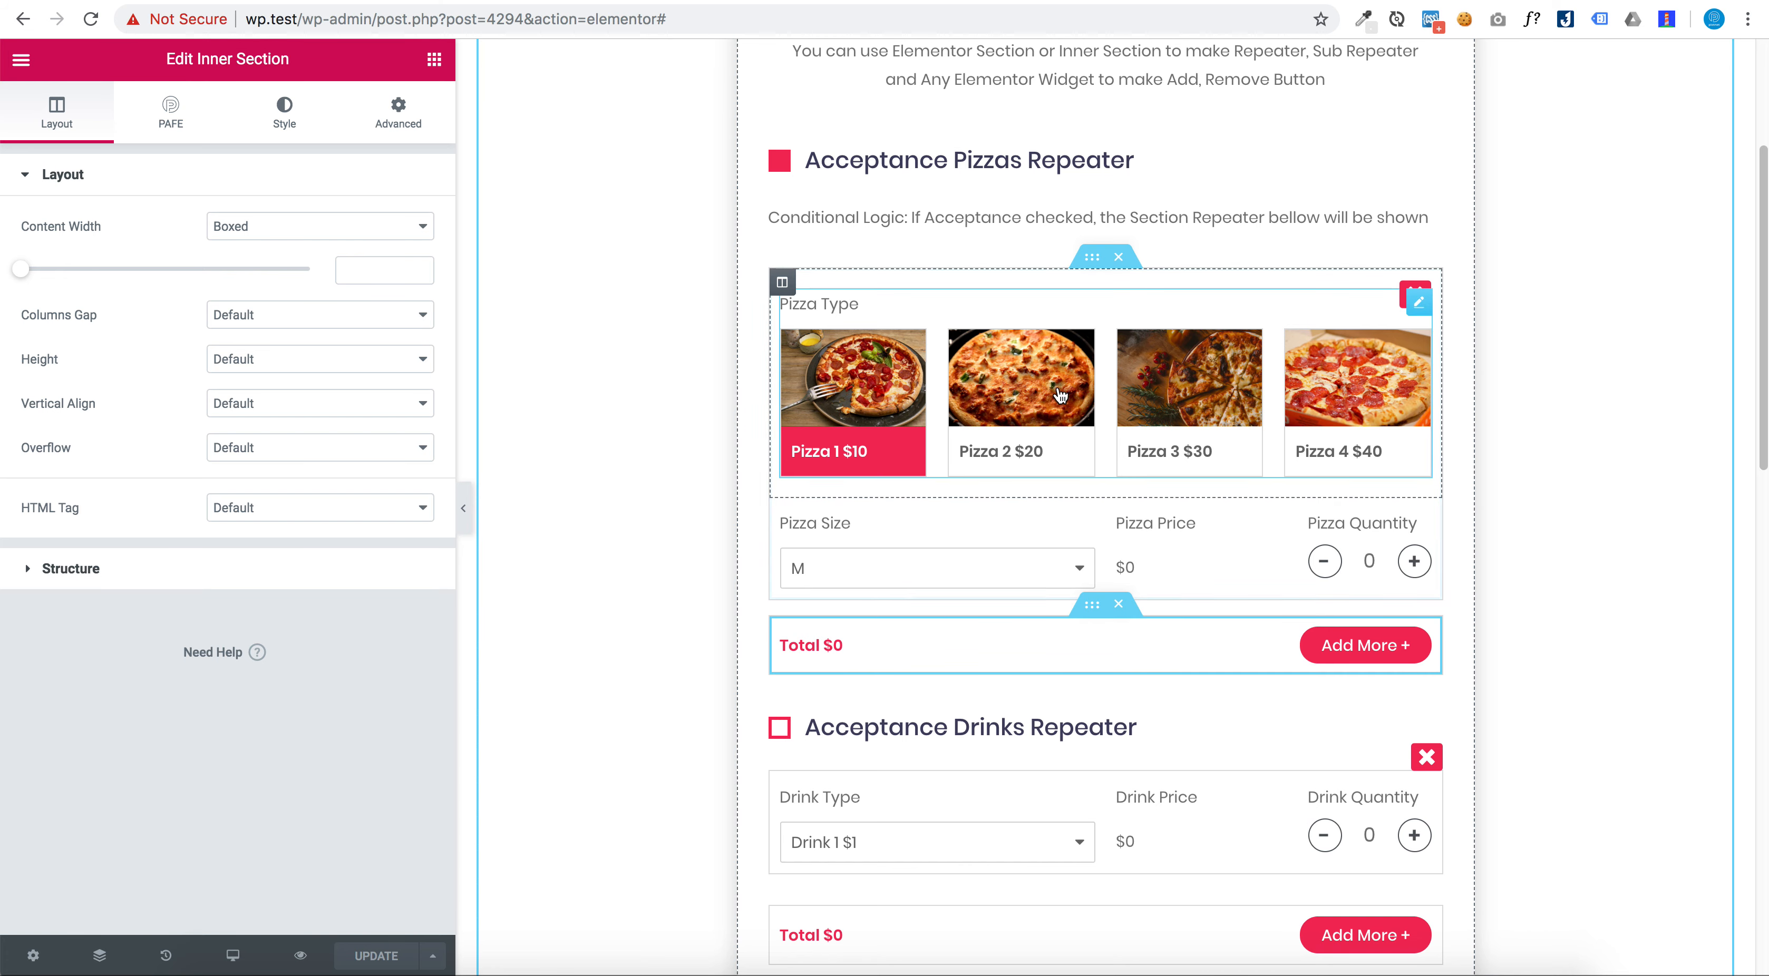
{"action": "scroll", "coordinate": [1058, 391], "scroll_direction": "down", "scroll_amount": 1}
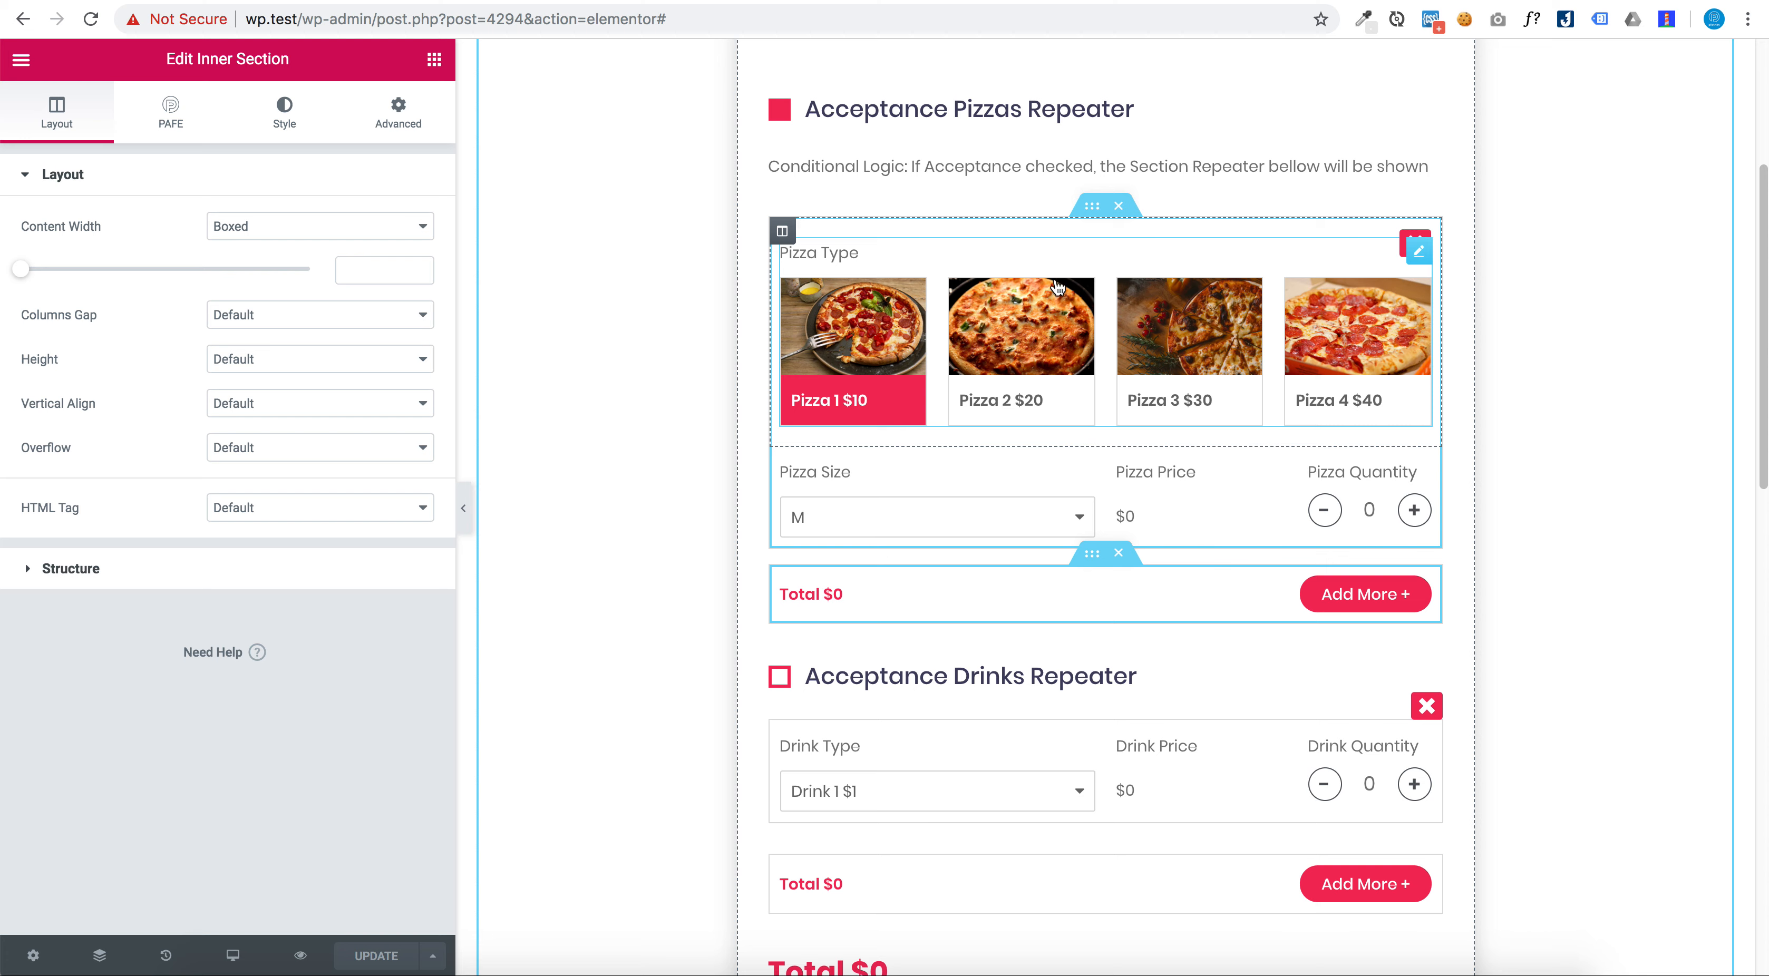
{"action": "left_click", "coordinate": [891, 596]}
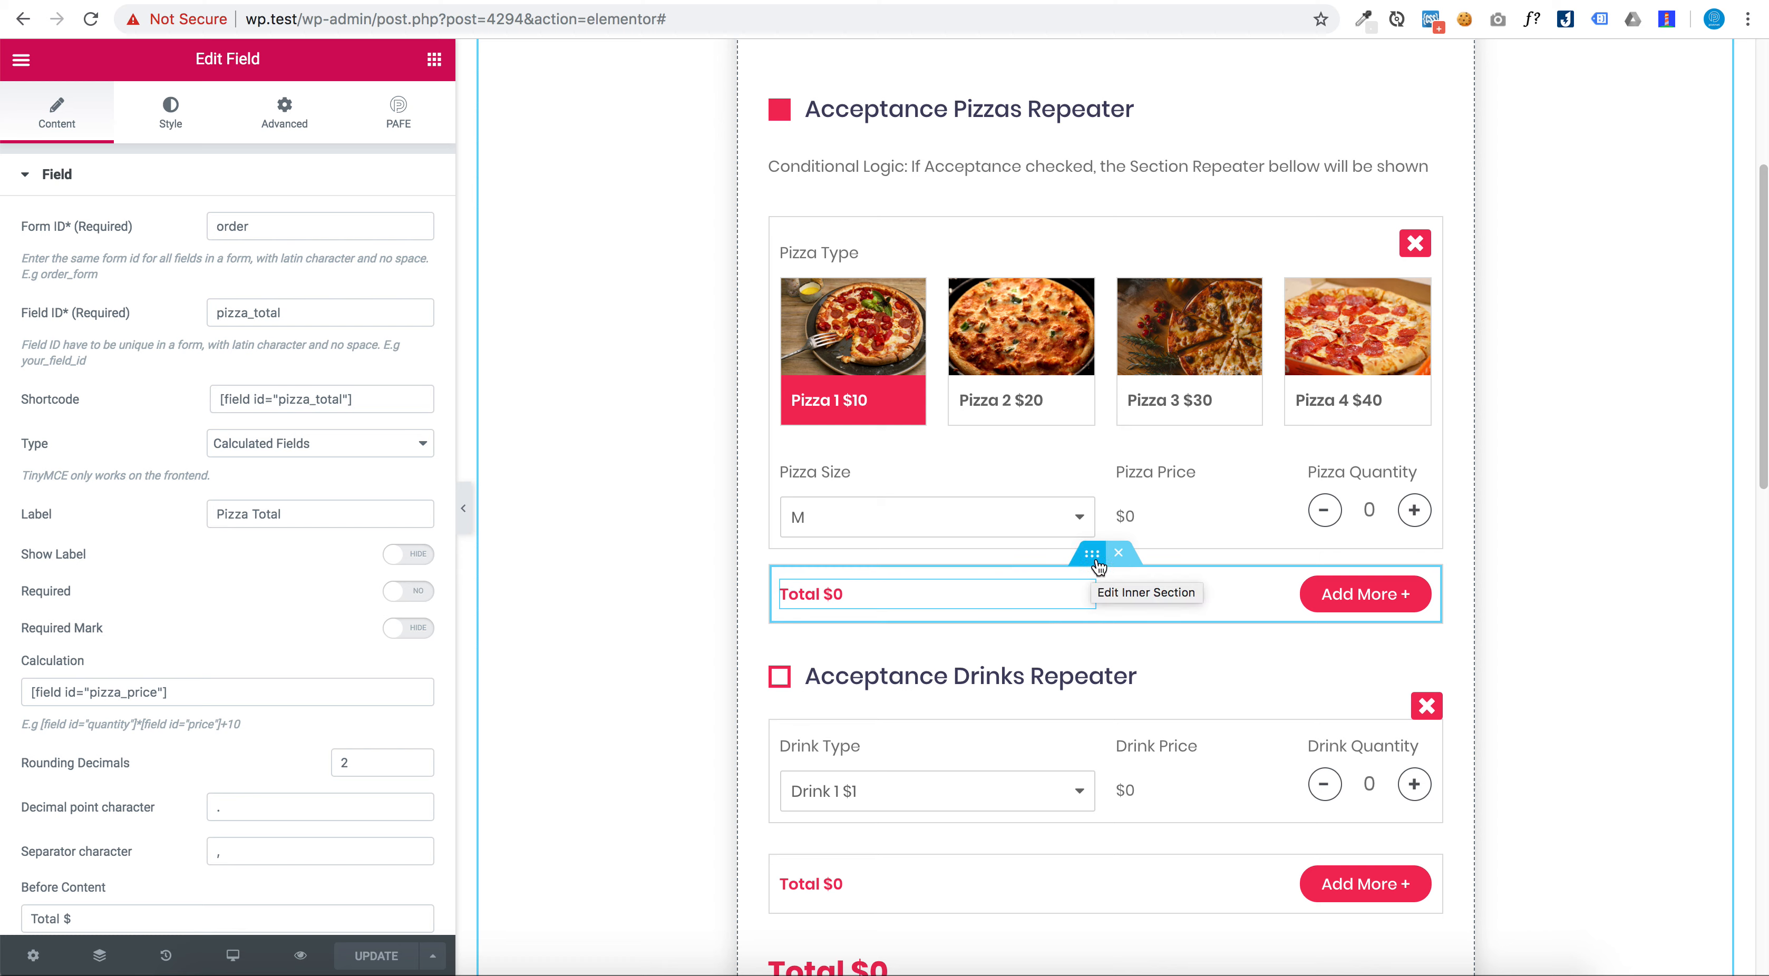
{"action": "left_click", "coordinate": [1147, 514]}
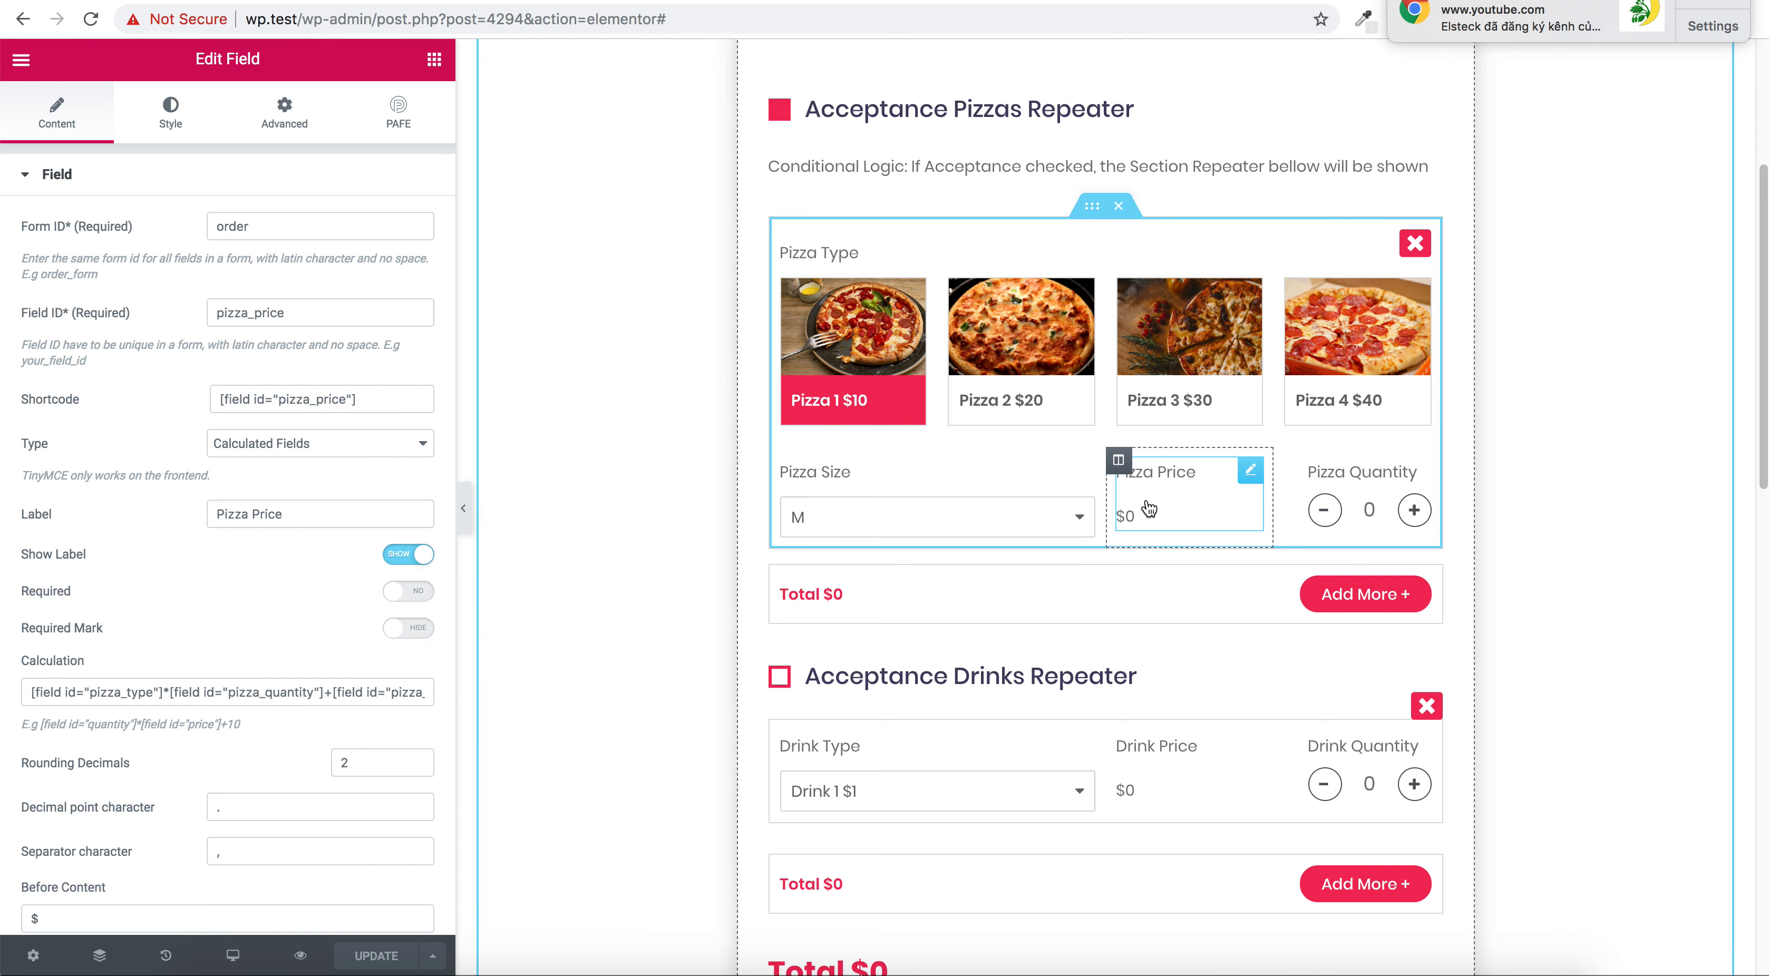
Add two single-column sections below the order form at the end of the page
{"action": "scroll", "coordinate": [1132, 536], "scroll_direction": "down", "scroll_amount": 8}
{"action": "scroll", "coordinate": [1131, 549], "scroll_direction": "down", "scroll_amount": 10}
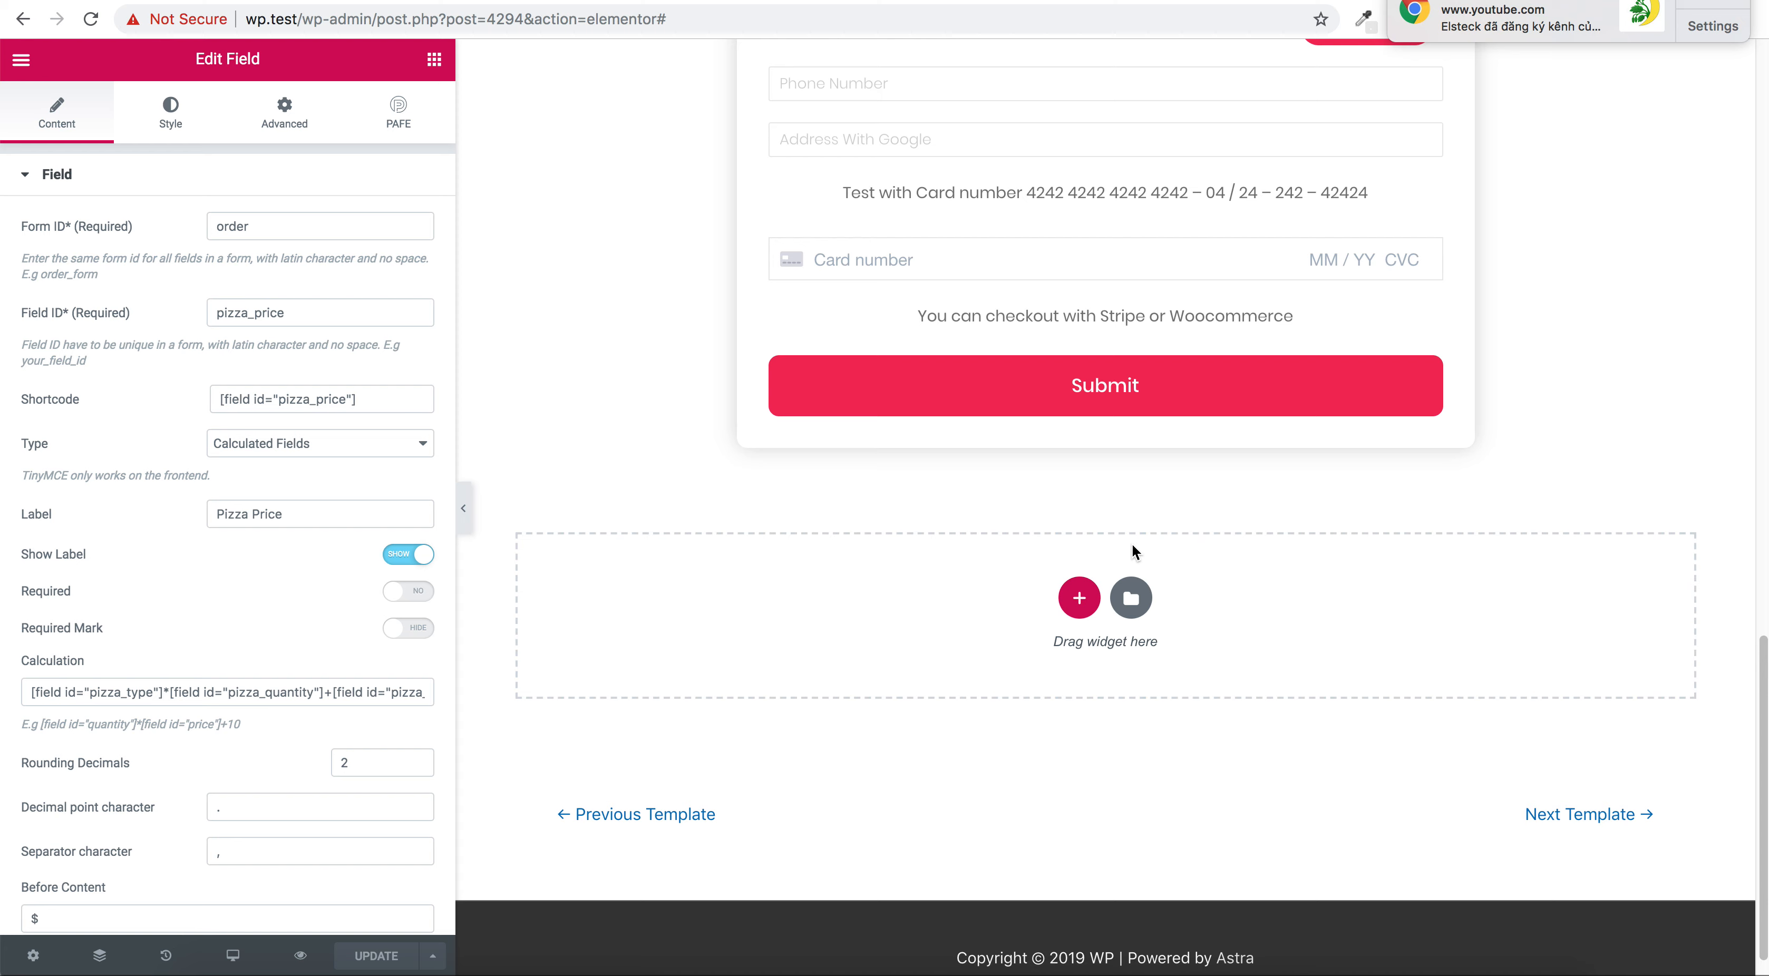
{"action": "left_click", "coordinate": [1076, 597]}
{"action": "left_click", "coordinate": [862, 665]}
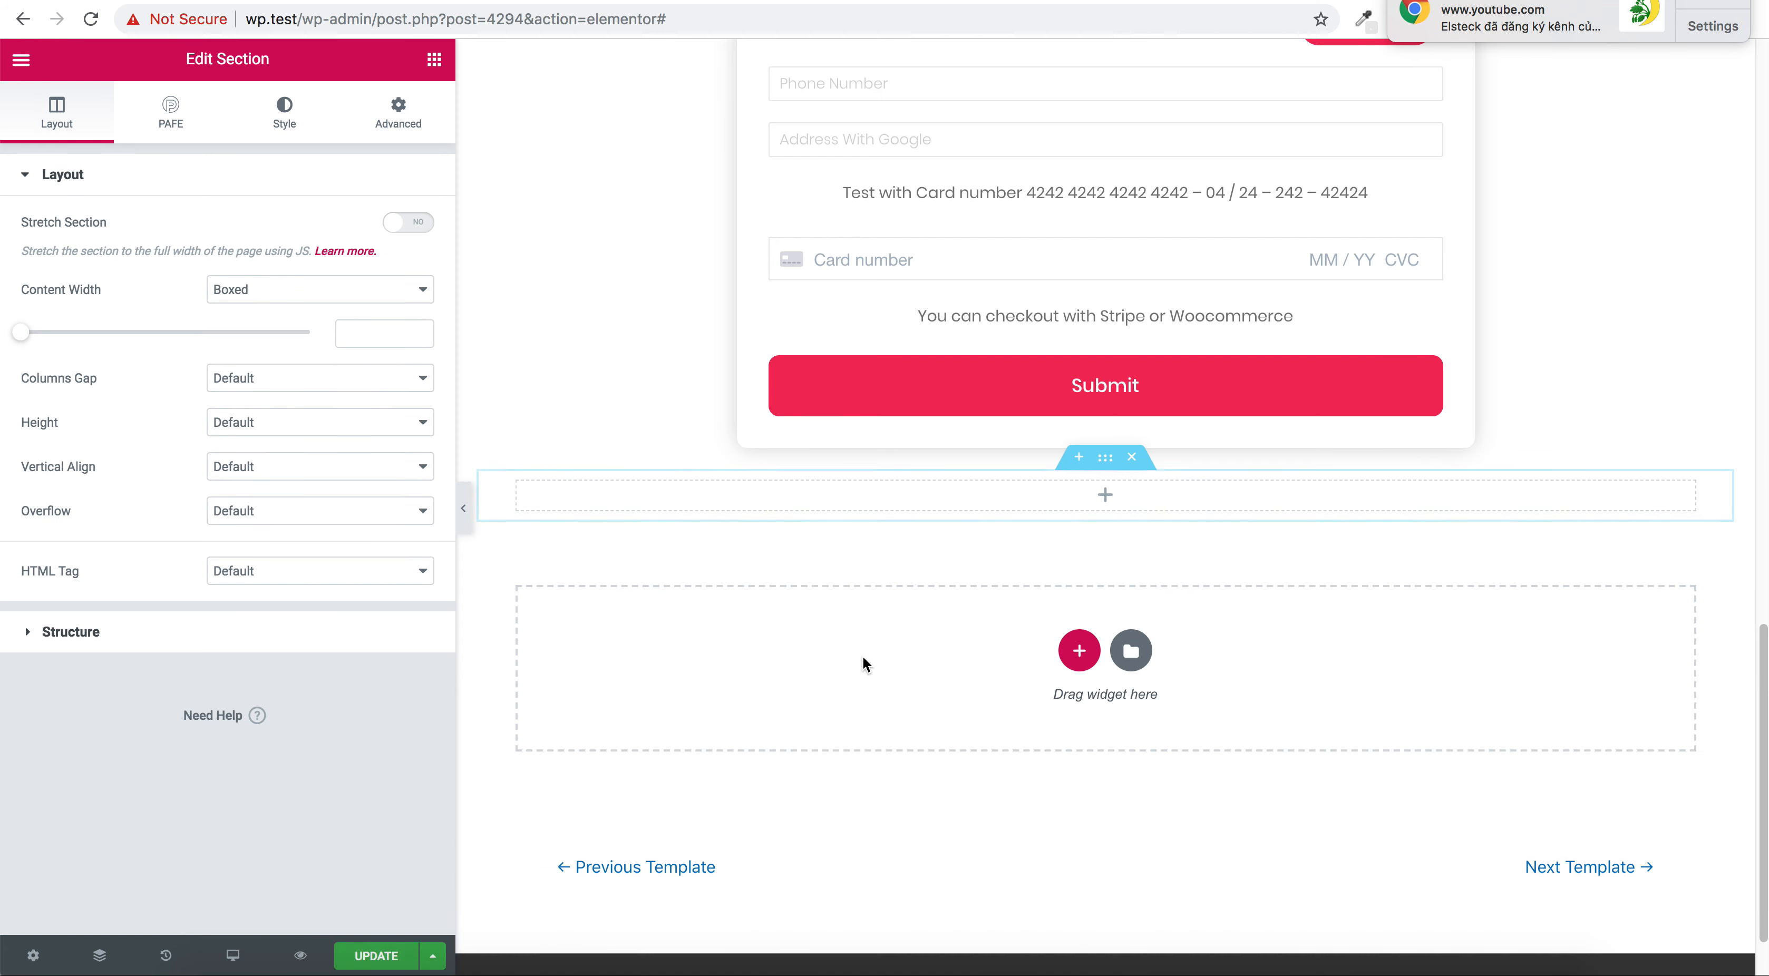
{"action": "left_click", "coordinate": [1077, 643]}
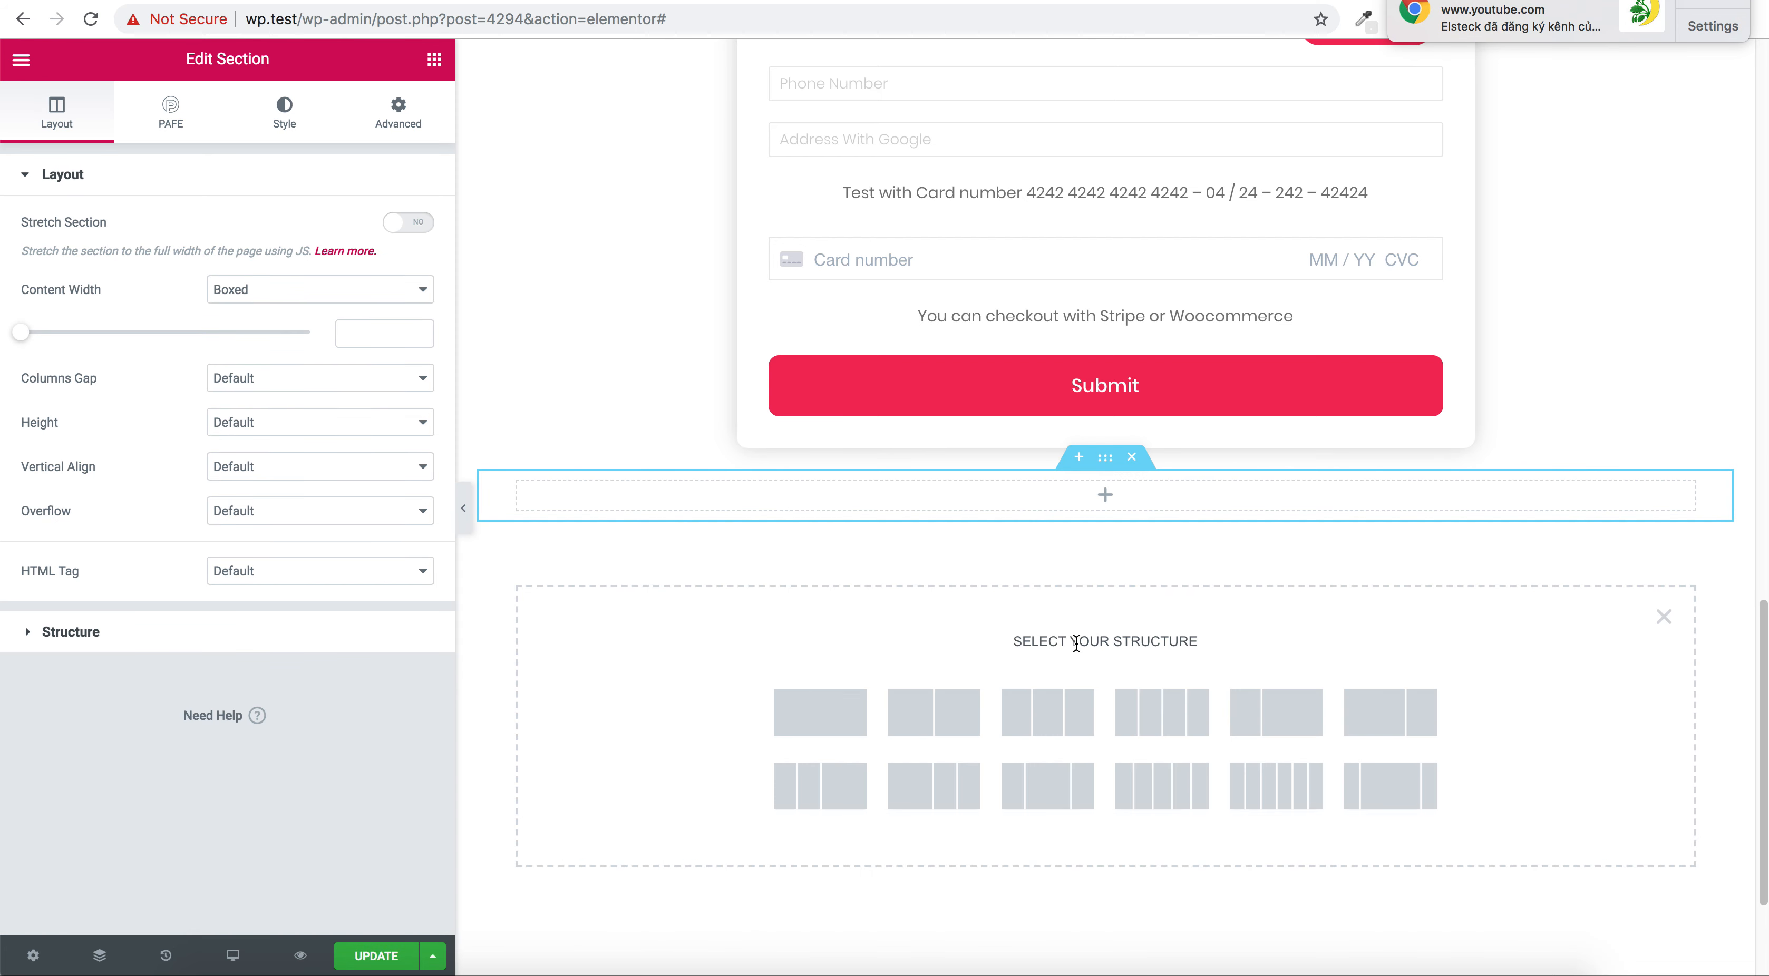
{"action": "left_click", "coordinate": [844, 710]}
Enable the PAFE Form Builder Repeater on the first of the two new empty sections
{"action": "left_click", "coordinate": [1106, 466]}
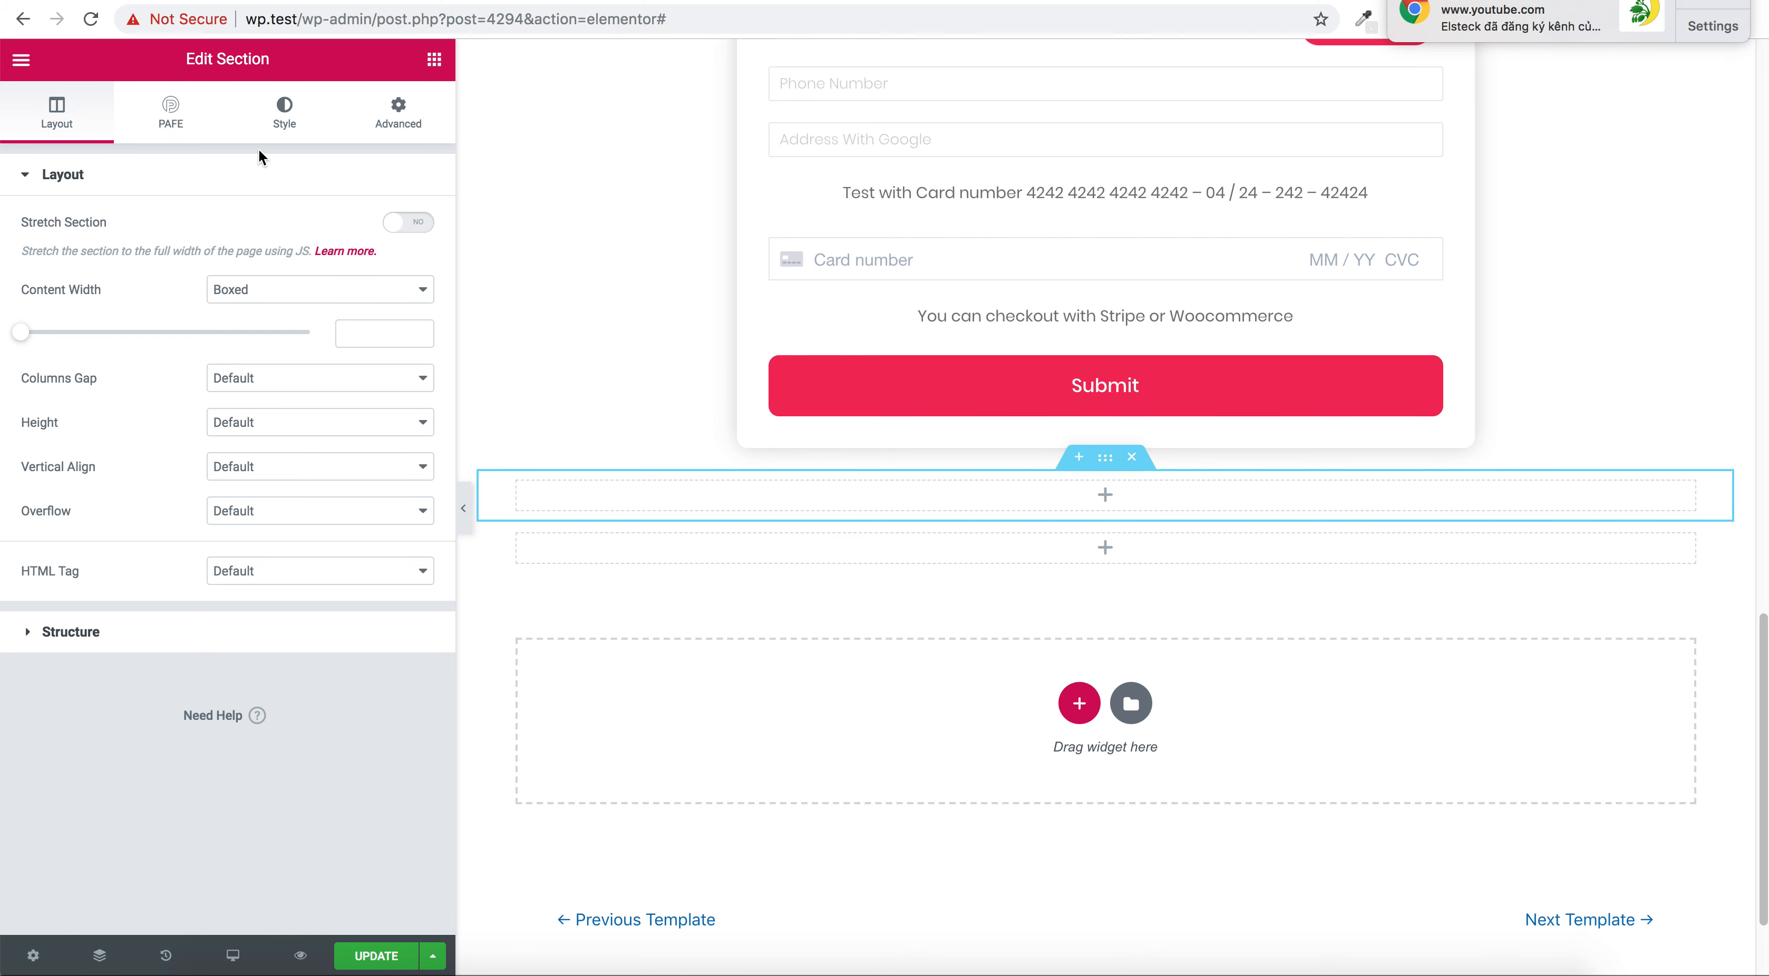
{"action": "left_click", "coordinate": [172, 125]}
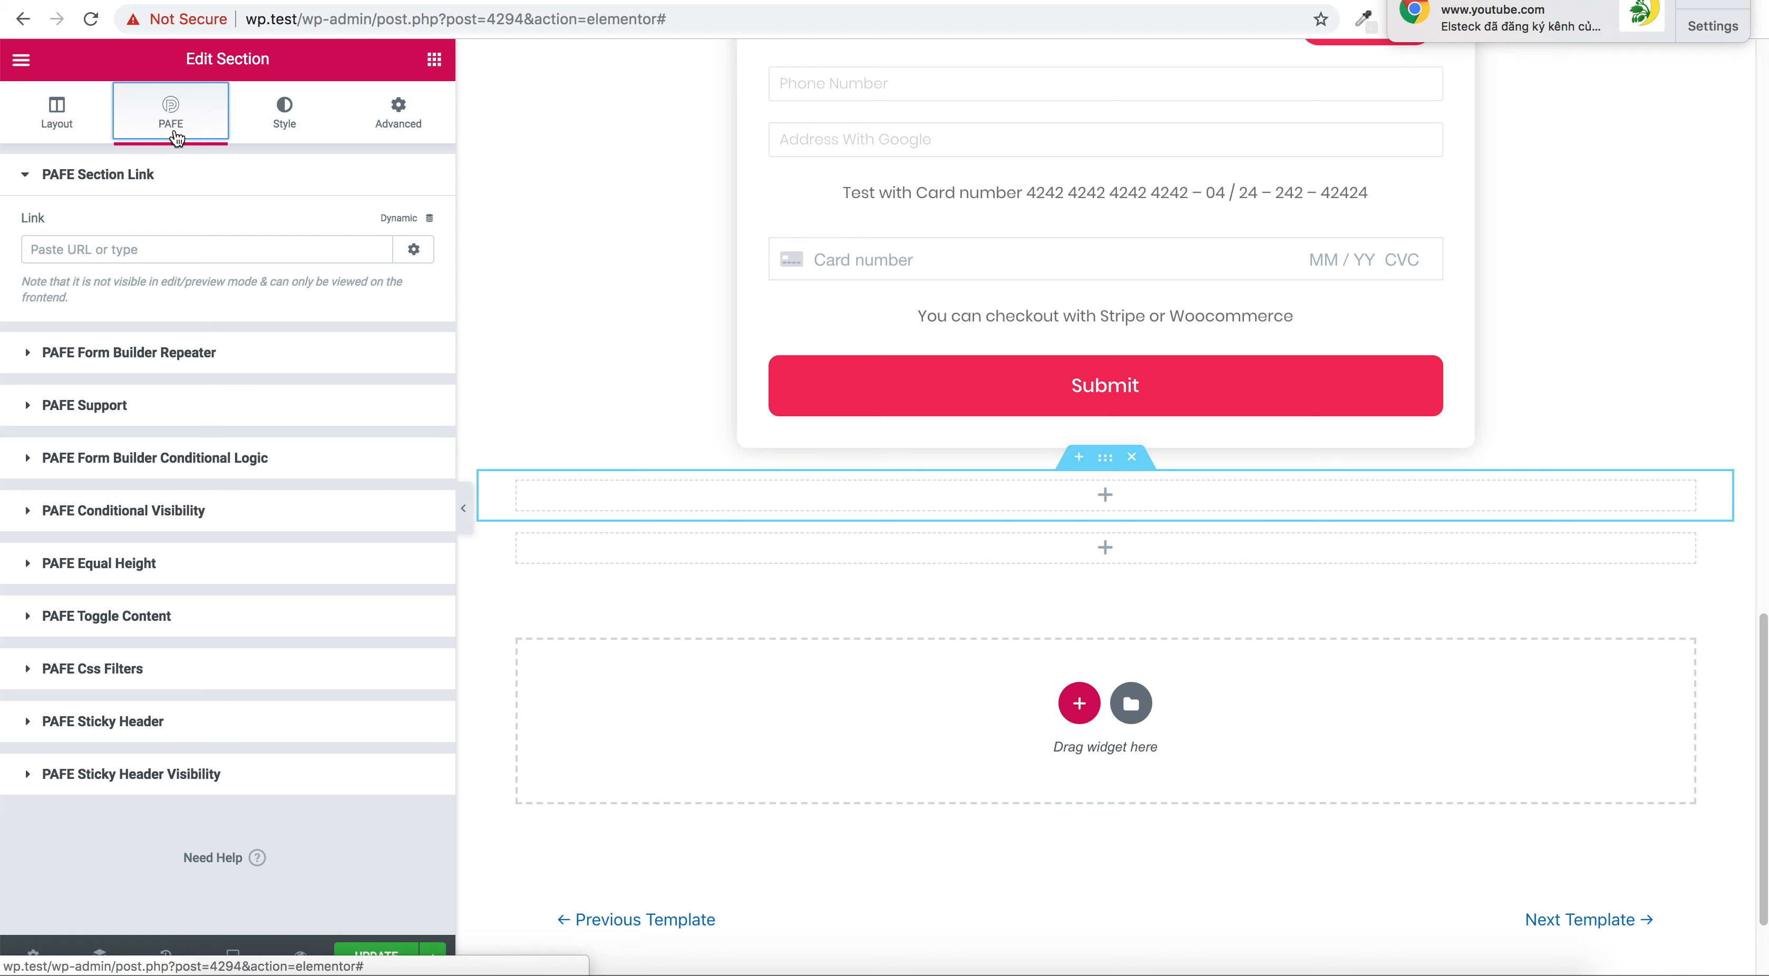
{"action": "left_click", "coordinate": [182, 352]}
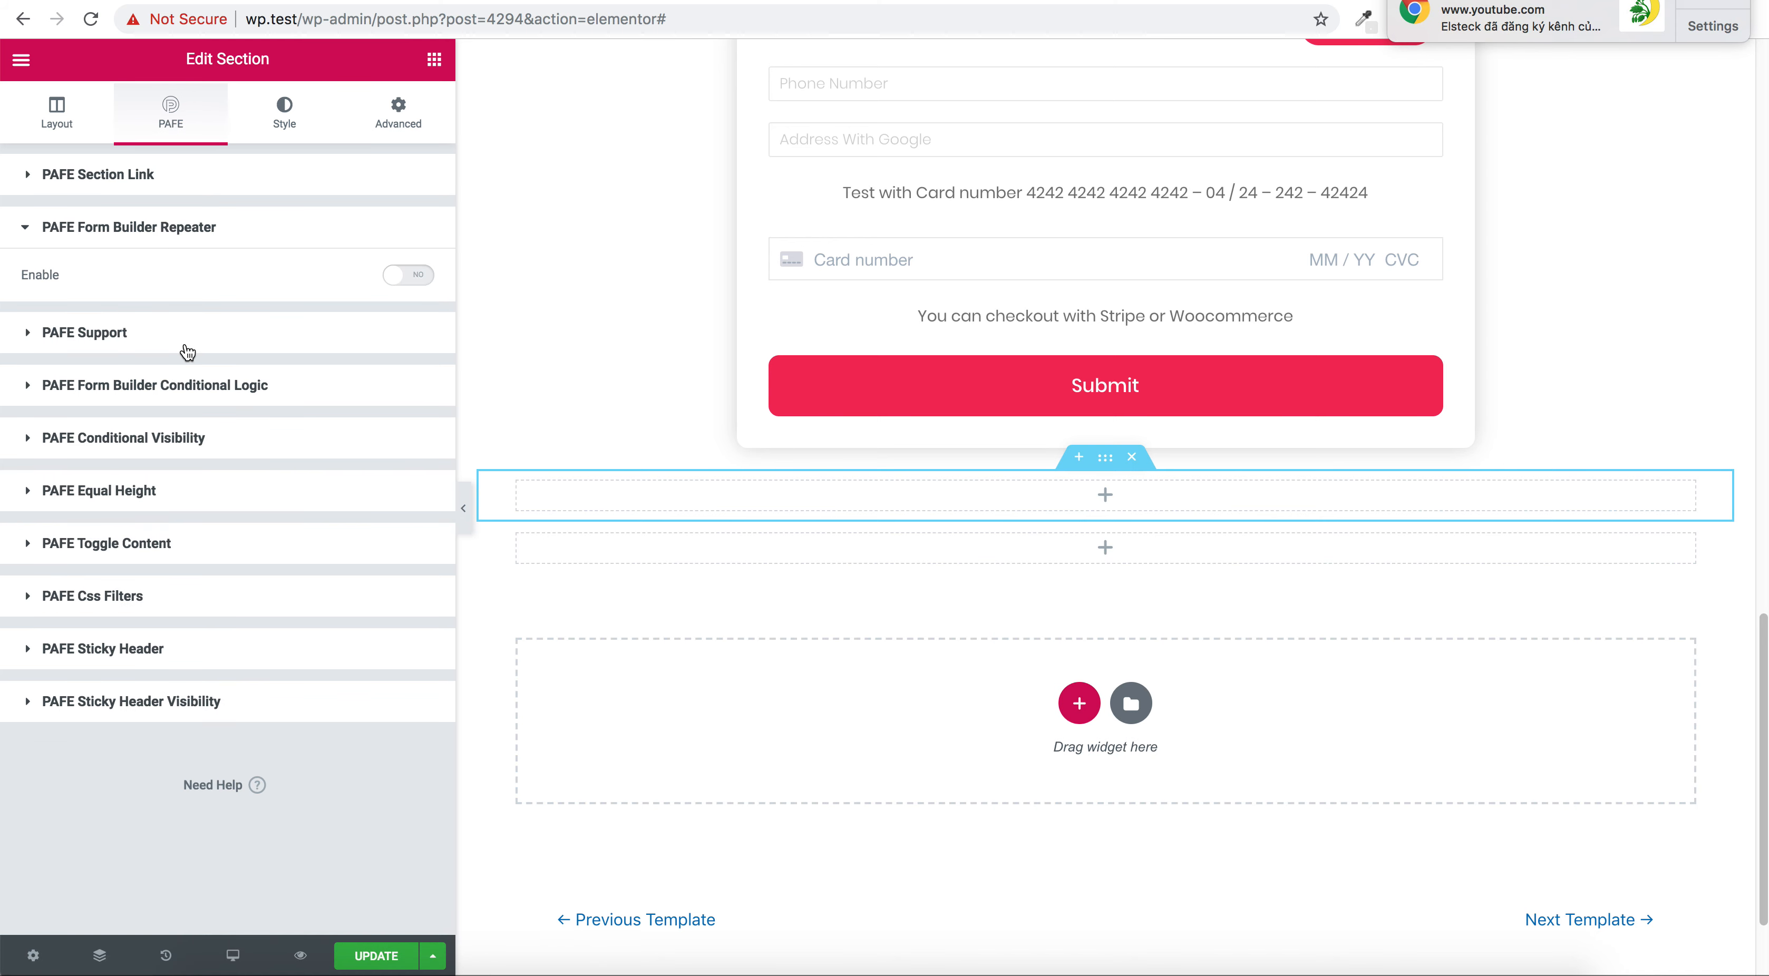
{"action": "left_click", "coordinate": [409, 278]}
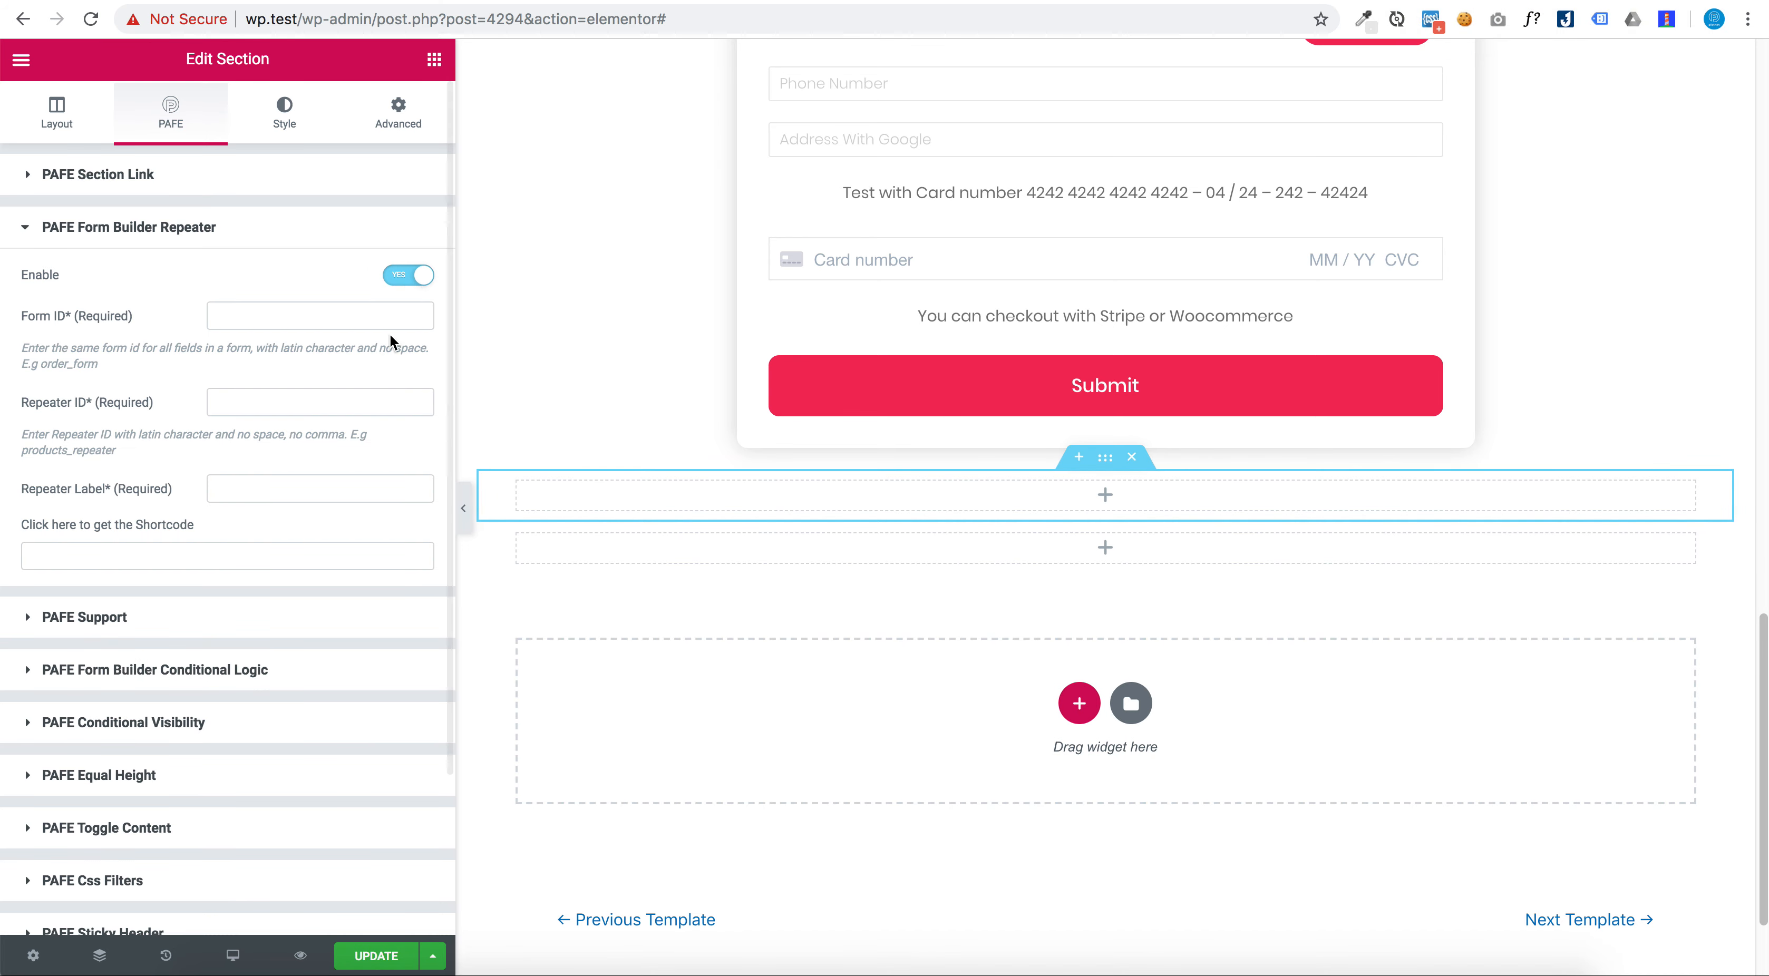
Set the section repeater's Form ID to order and its Repeater ID to repeater_test
{"action": "left_click", "coordinate": [322, 318]}
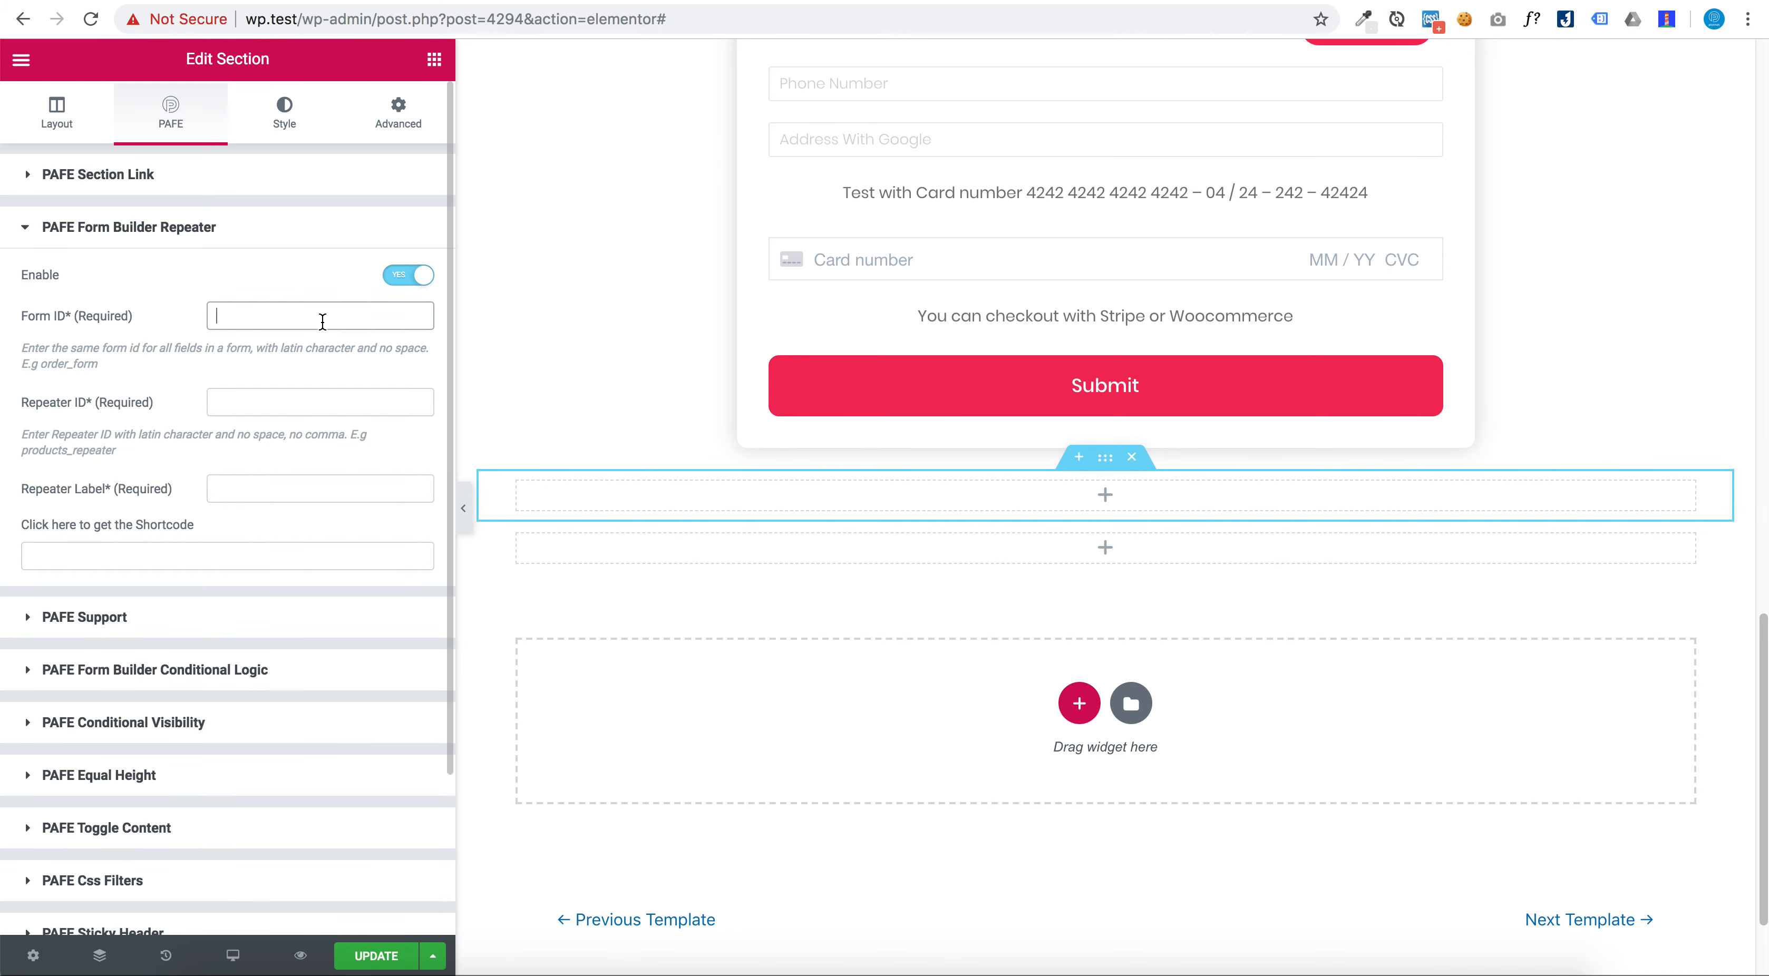
{"action": "type", "text": "order"}
{"action": "key", "text": "Tab"}
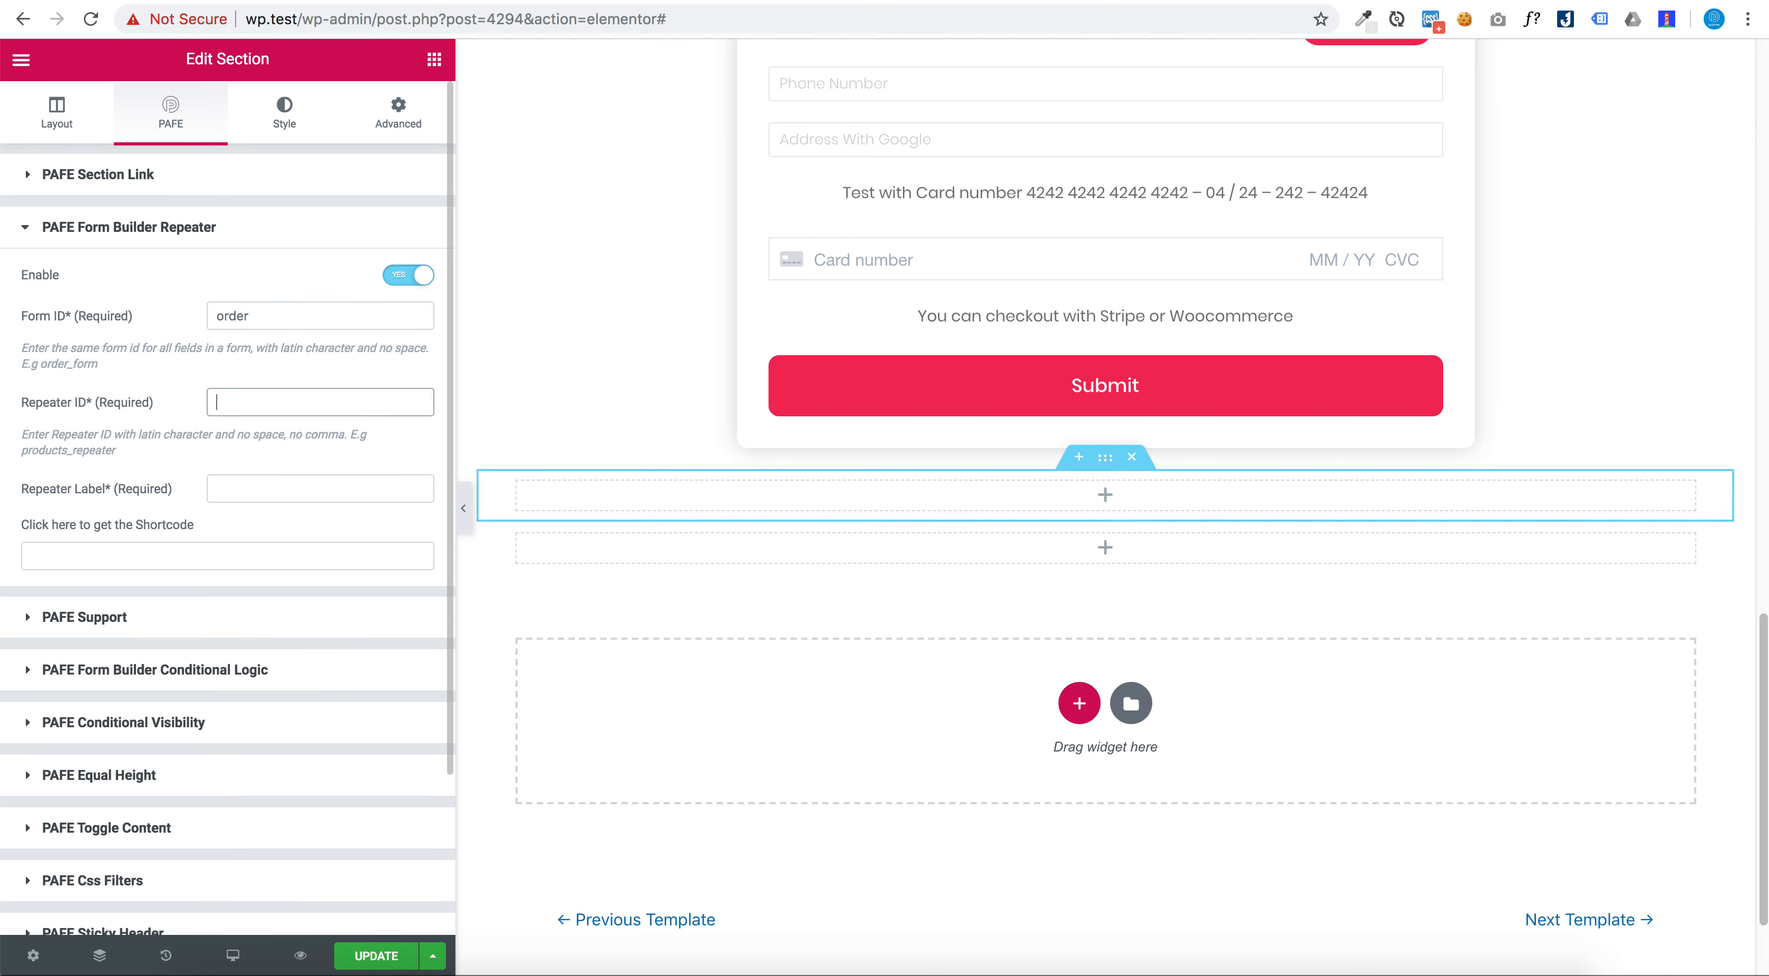
{"action": "type", "text": "repeater_t"}
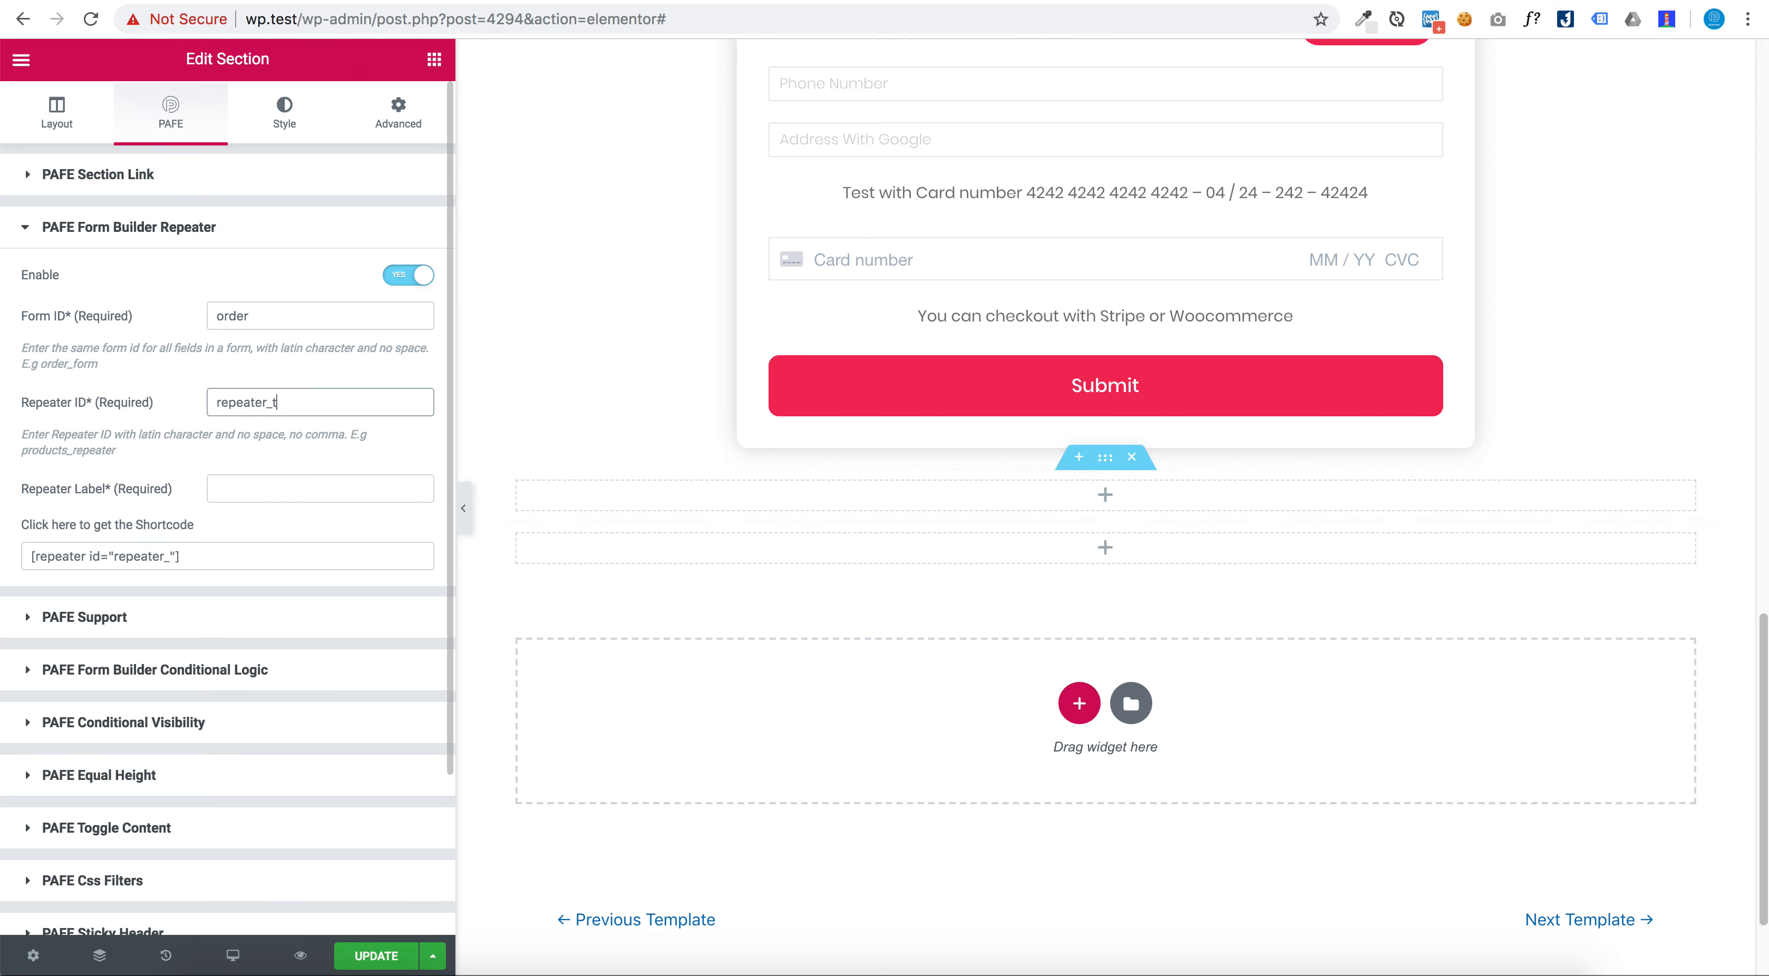
{"action": "type", "text": "est"}
{"action": "key", "text": "Tab"}
Enter Repeater Label as the section's repeater label and check the three required repeater settings
{"action": "type", "text": "RE"}
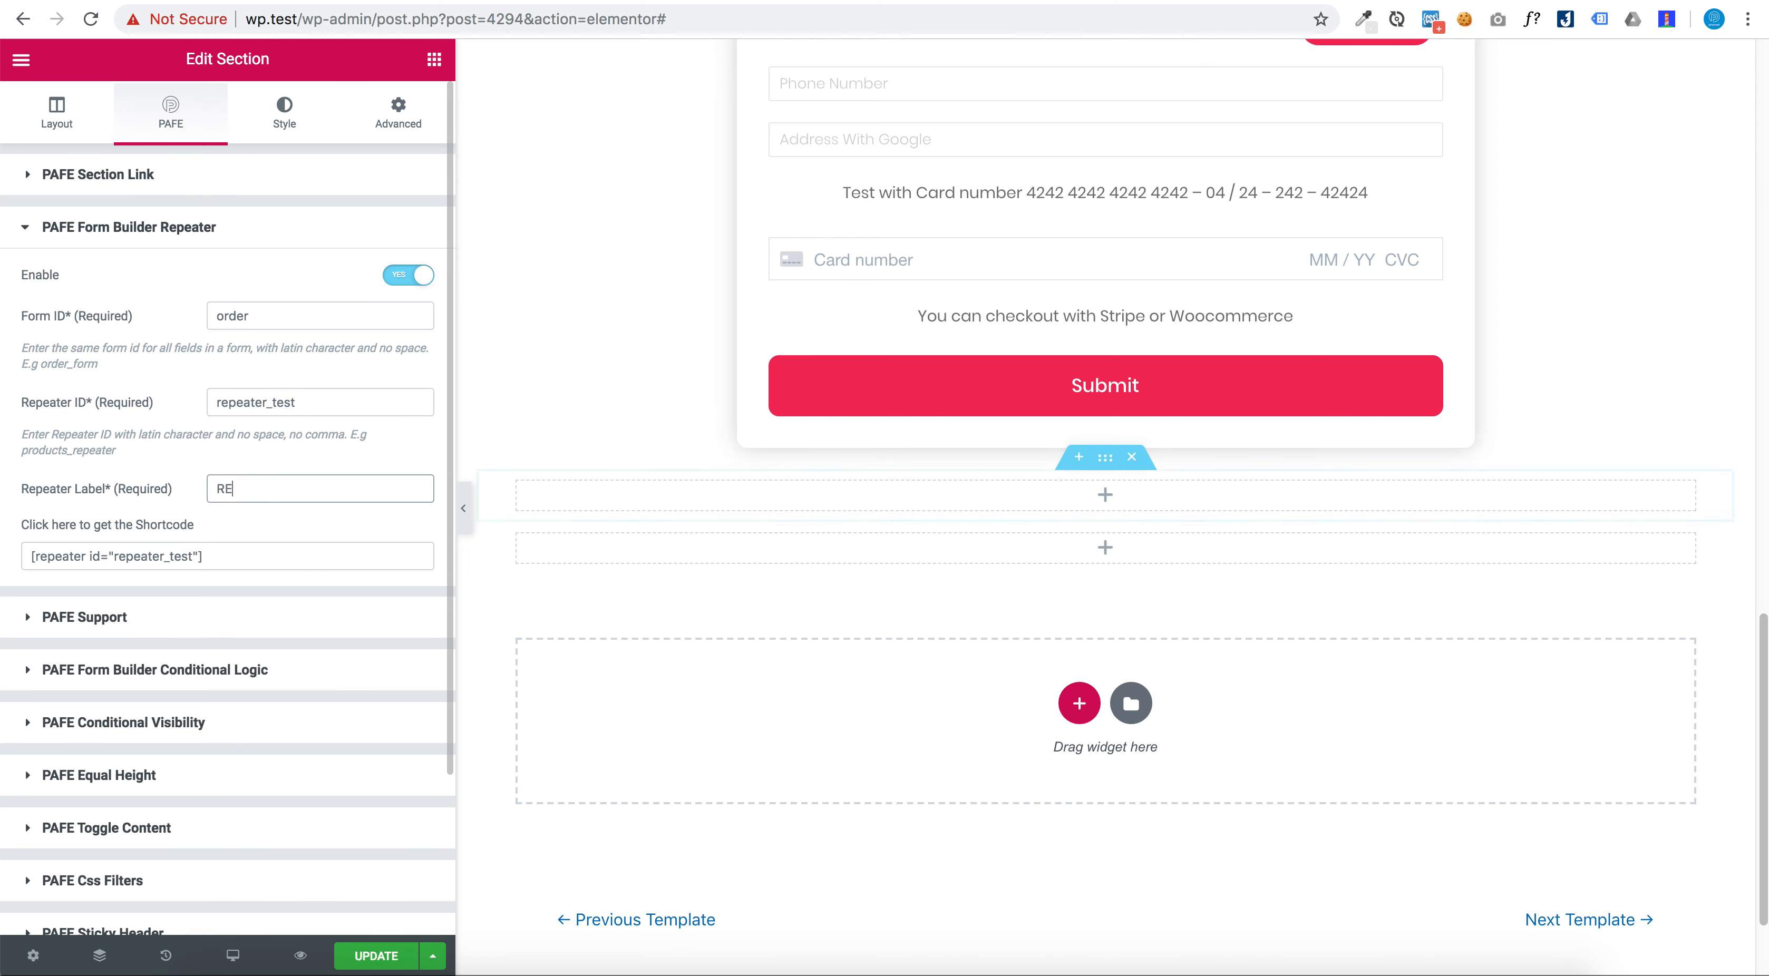
{"action": "type", "text": "peater :ab"}
{"action": "key", "text": "BackSpace"}
{"action": "key", "text": "BackSpace"}
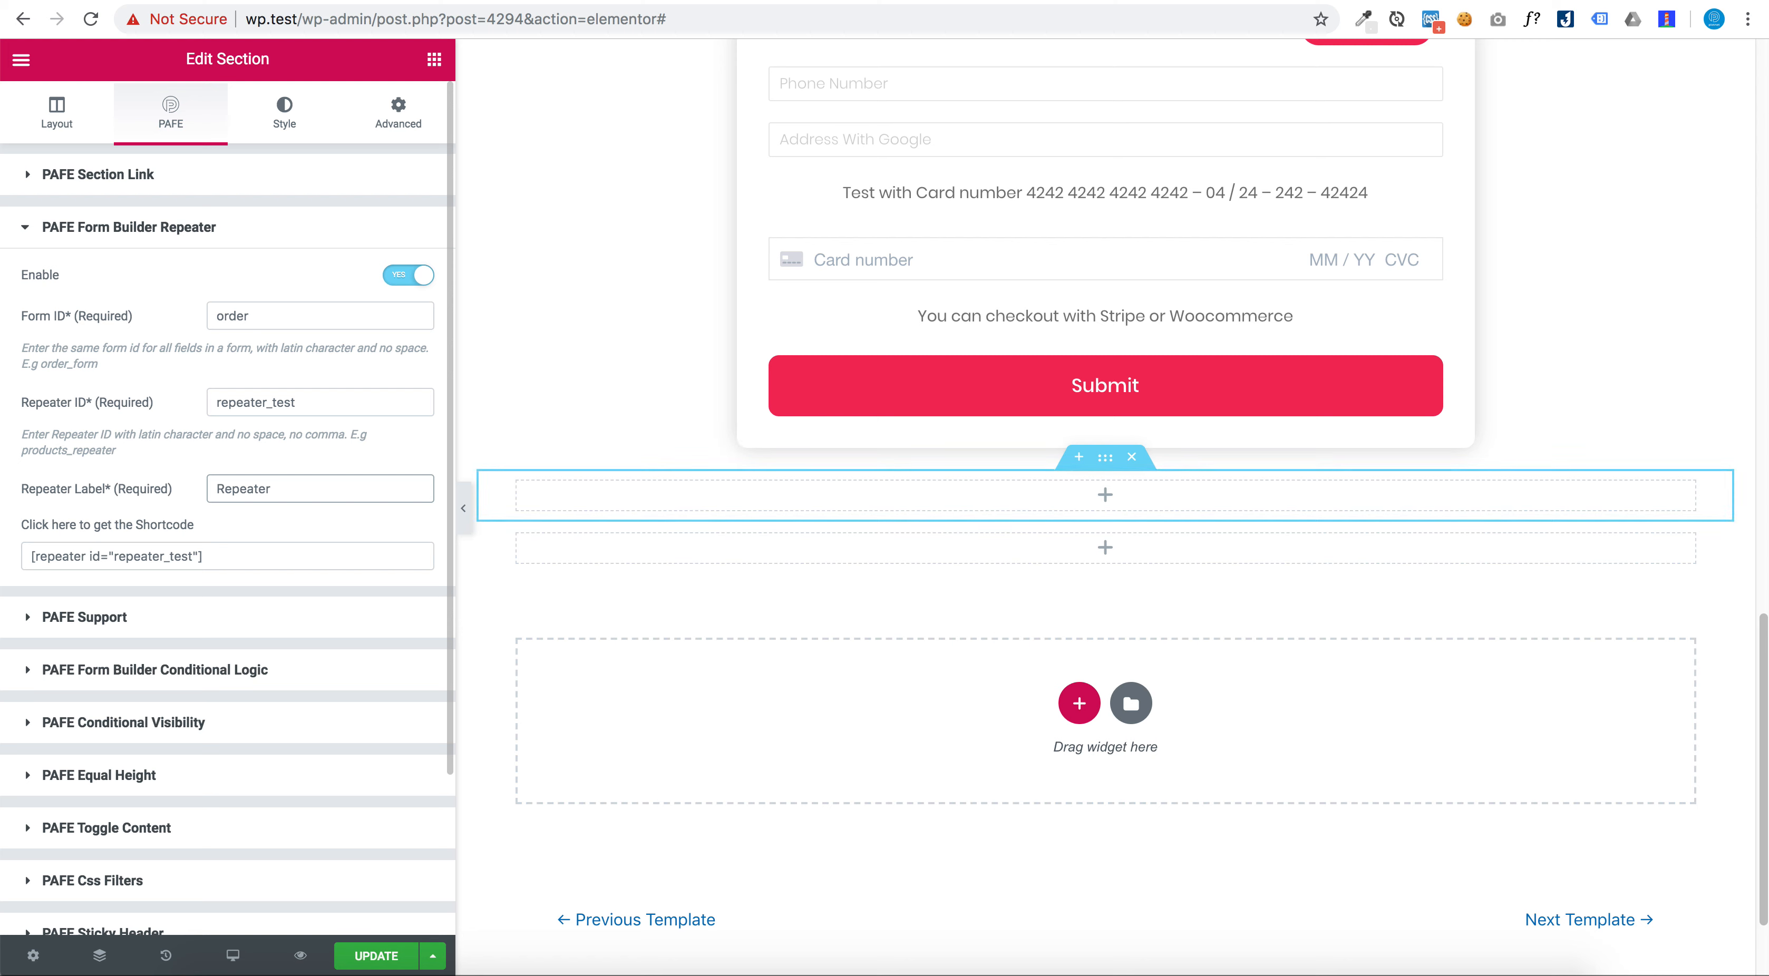
{"action": "type", "text": "Label"}
{"action": "left_click", "coordinate": [320, 317]}
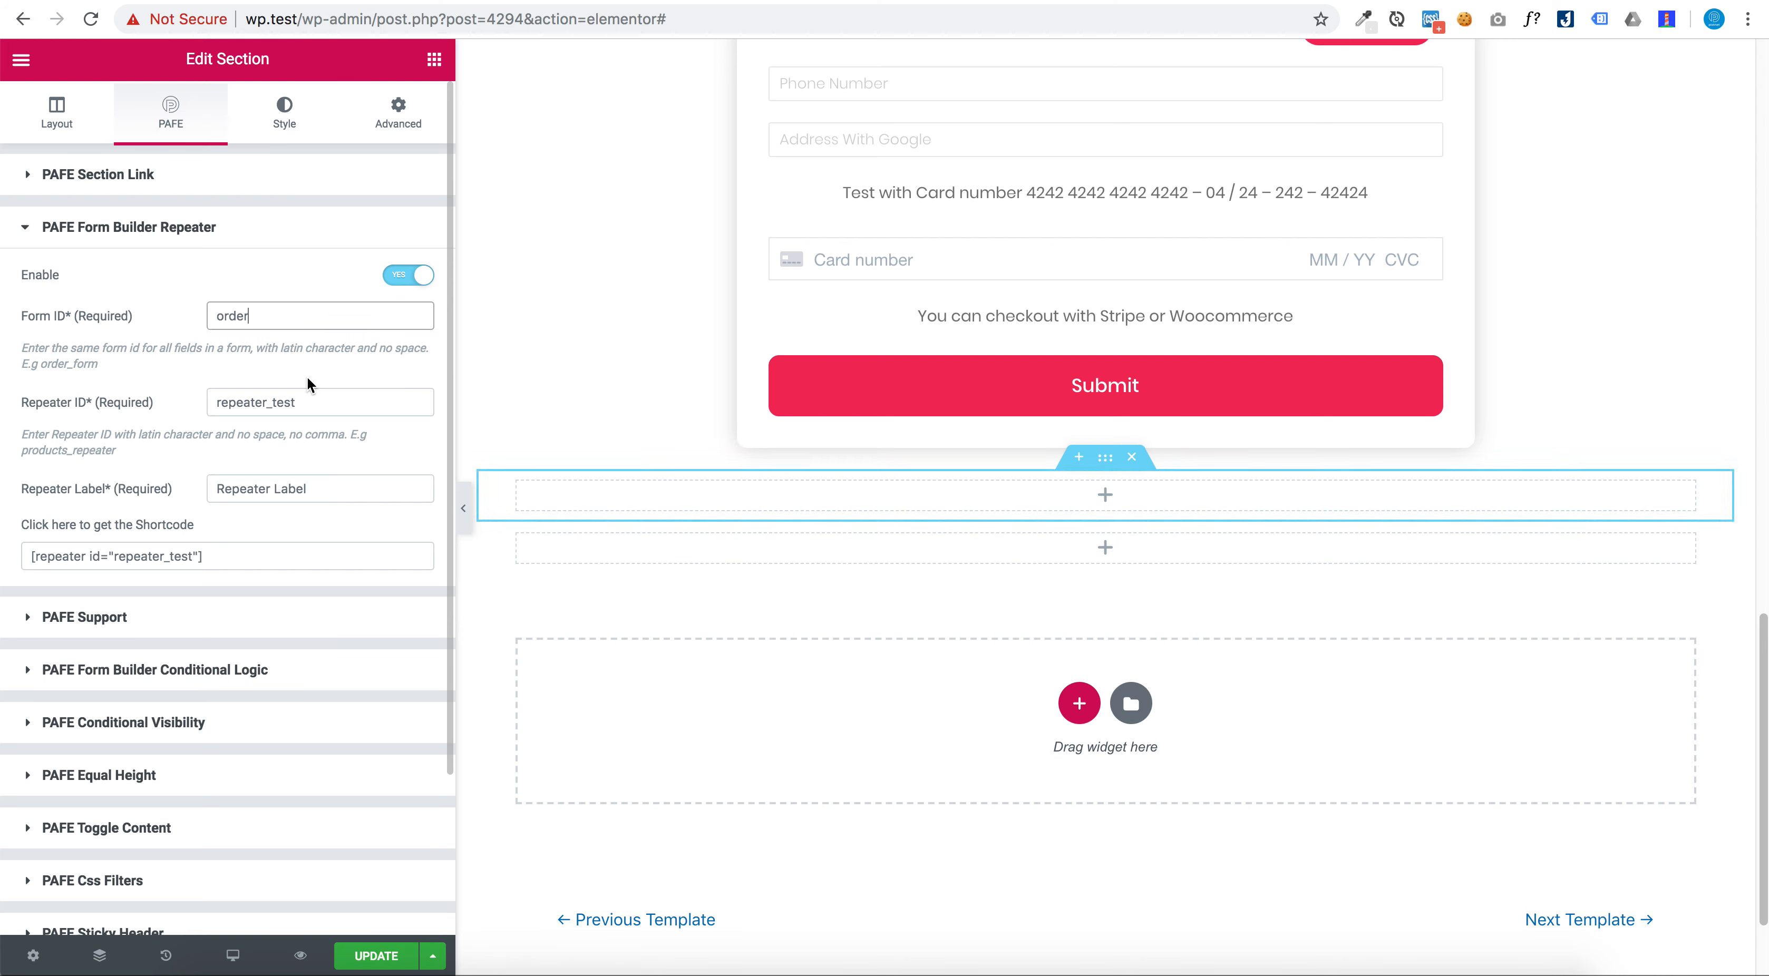
{"action": "left_click", "coordinate": [308, 404]}
{"action": "left_click", "coordinate": [315, 488]}
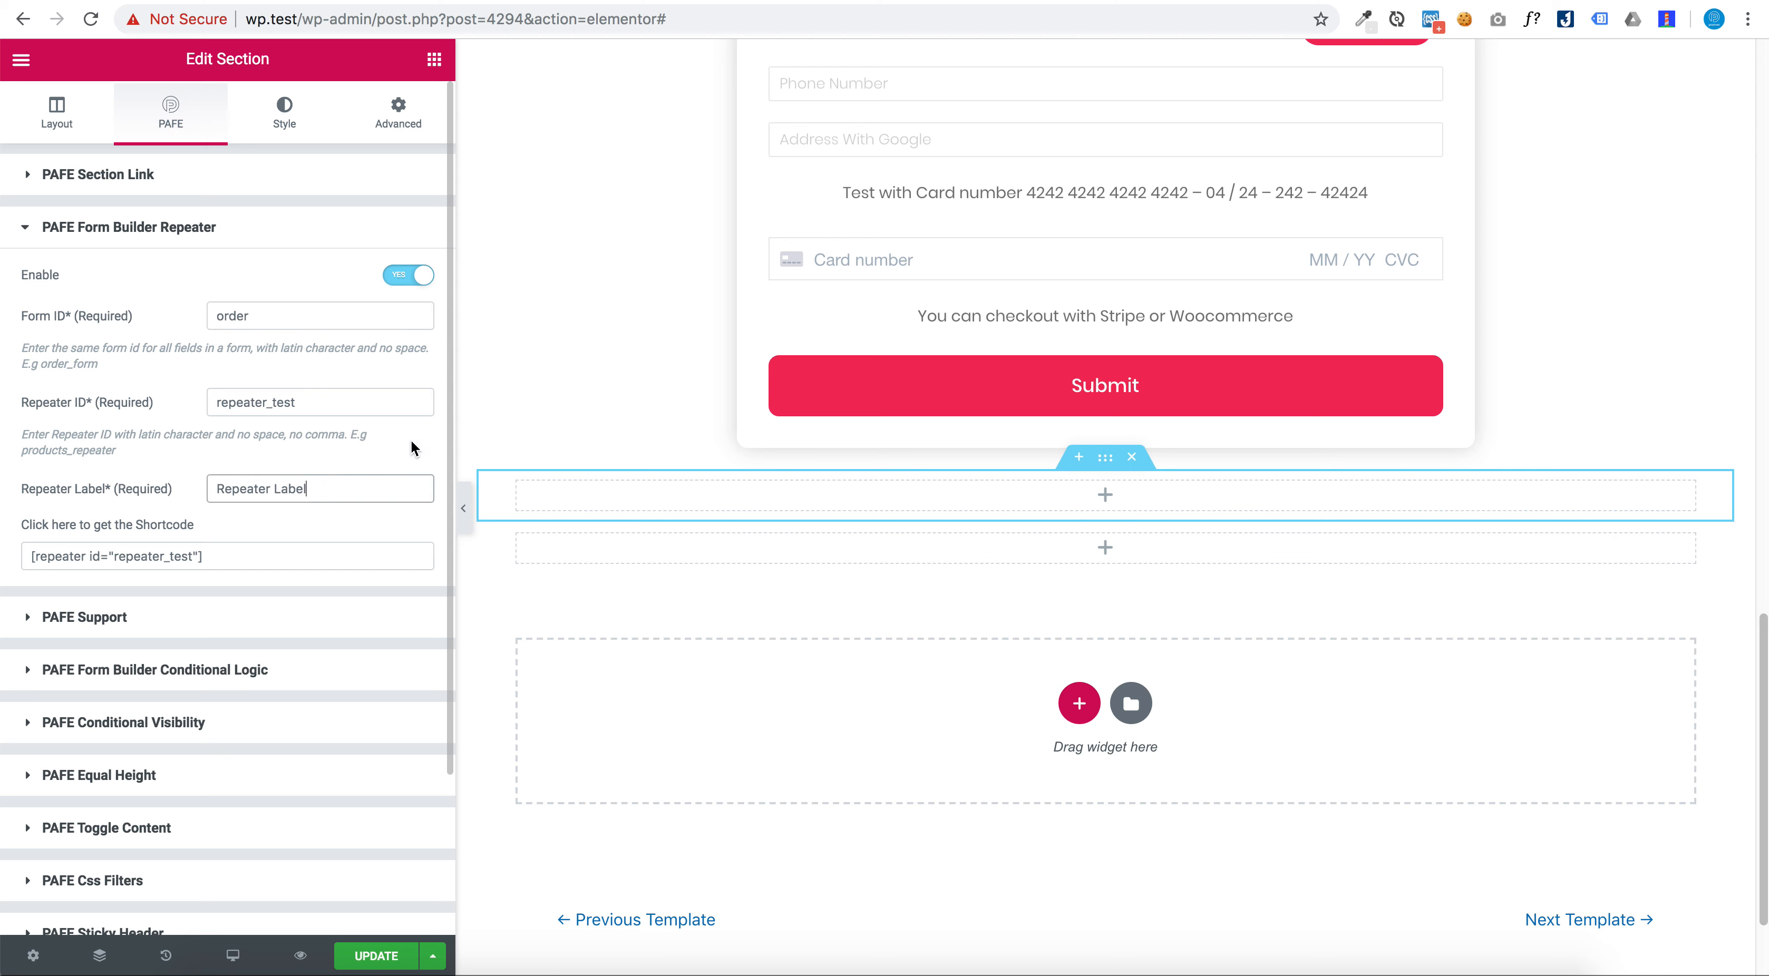
Add a PAFE Form Builder Field widget to the new repeater section
{"action": "left_click", "coordinate": [434, 62]}
{"action": "scroll", "coordinate": [310, 490], "scroll_direction": "down", "scroll_amount": 15}
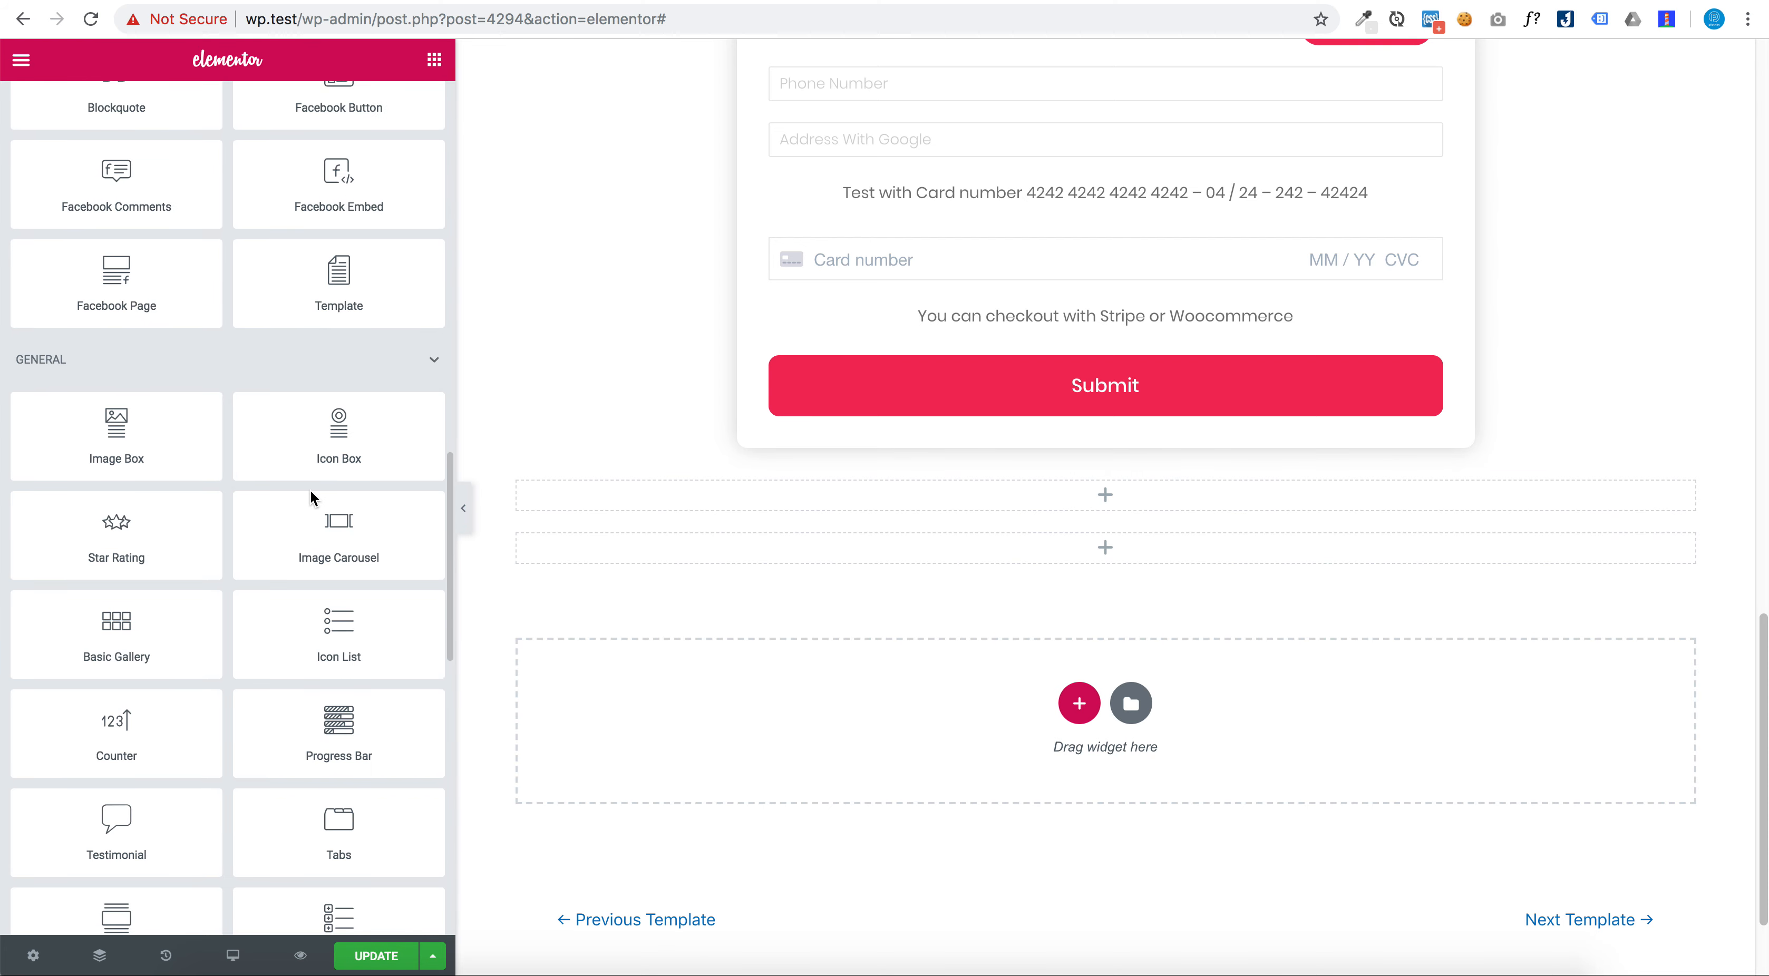
{"action": "scroll", "coordinate": [313, 499], "scroll_direction": "down", "scroll_amount": 3}
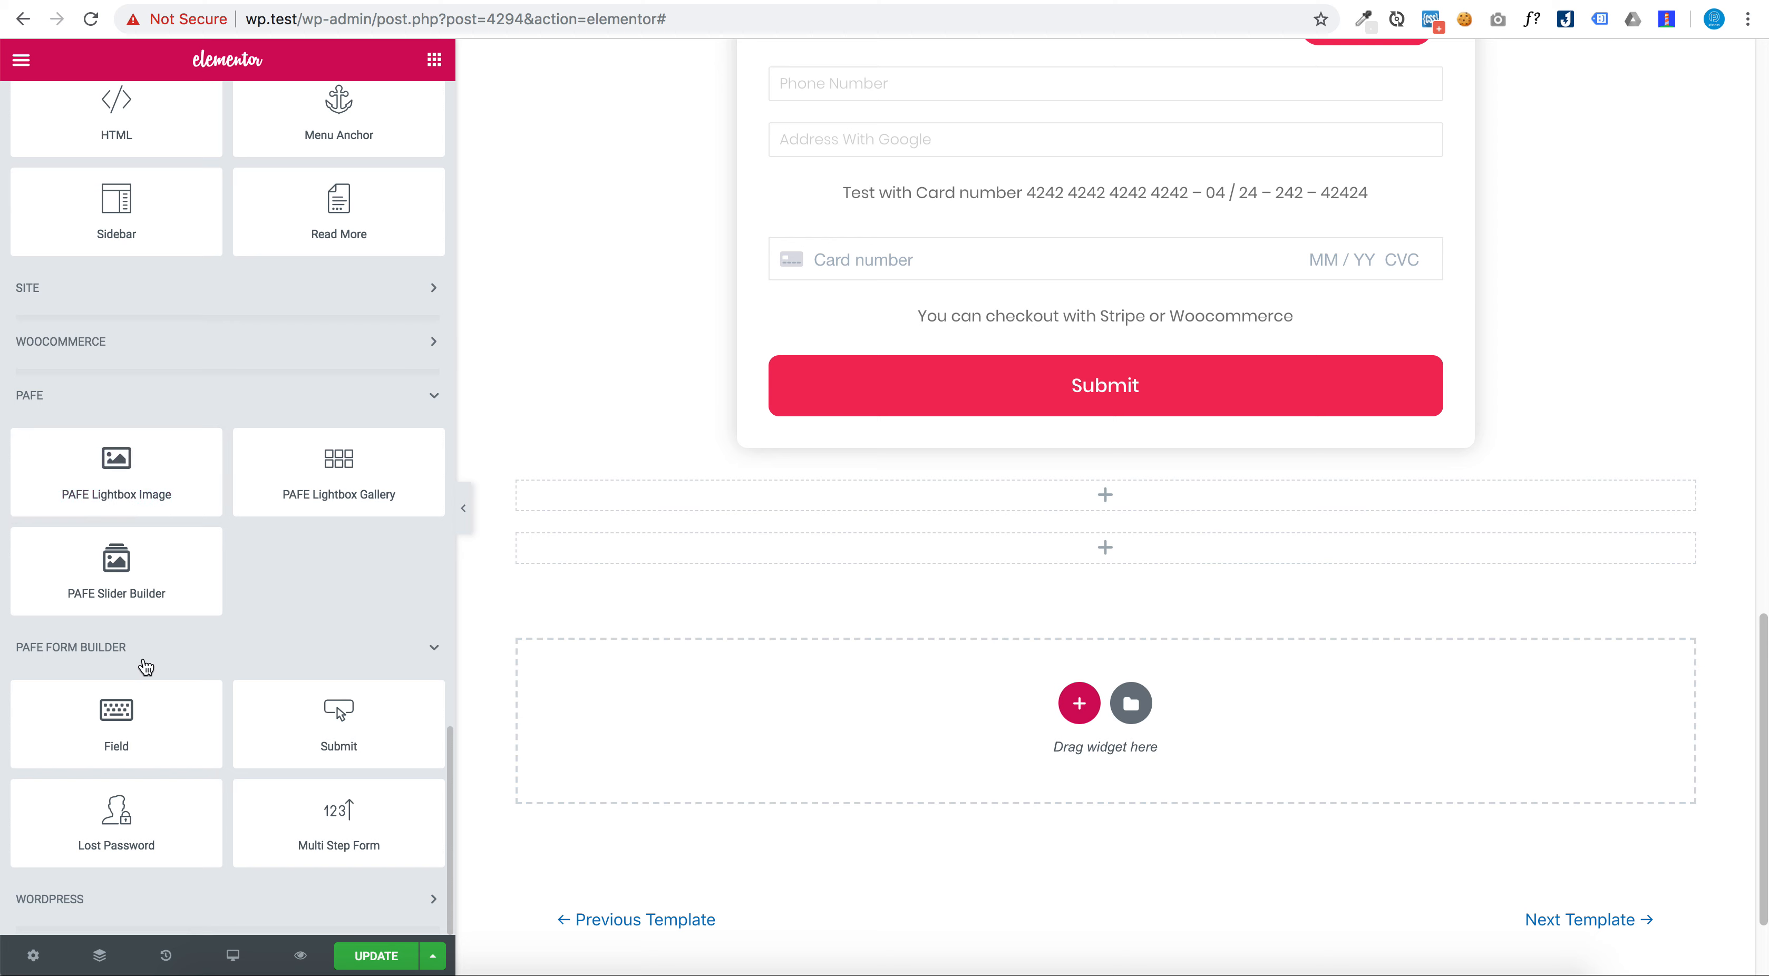
{"action": "left_click_drag", "start_coordinate": [152, 698], "coordinate": [695, 506]}
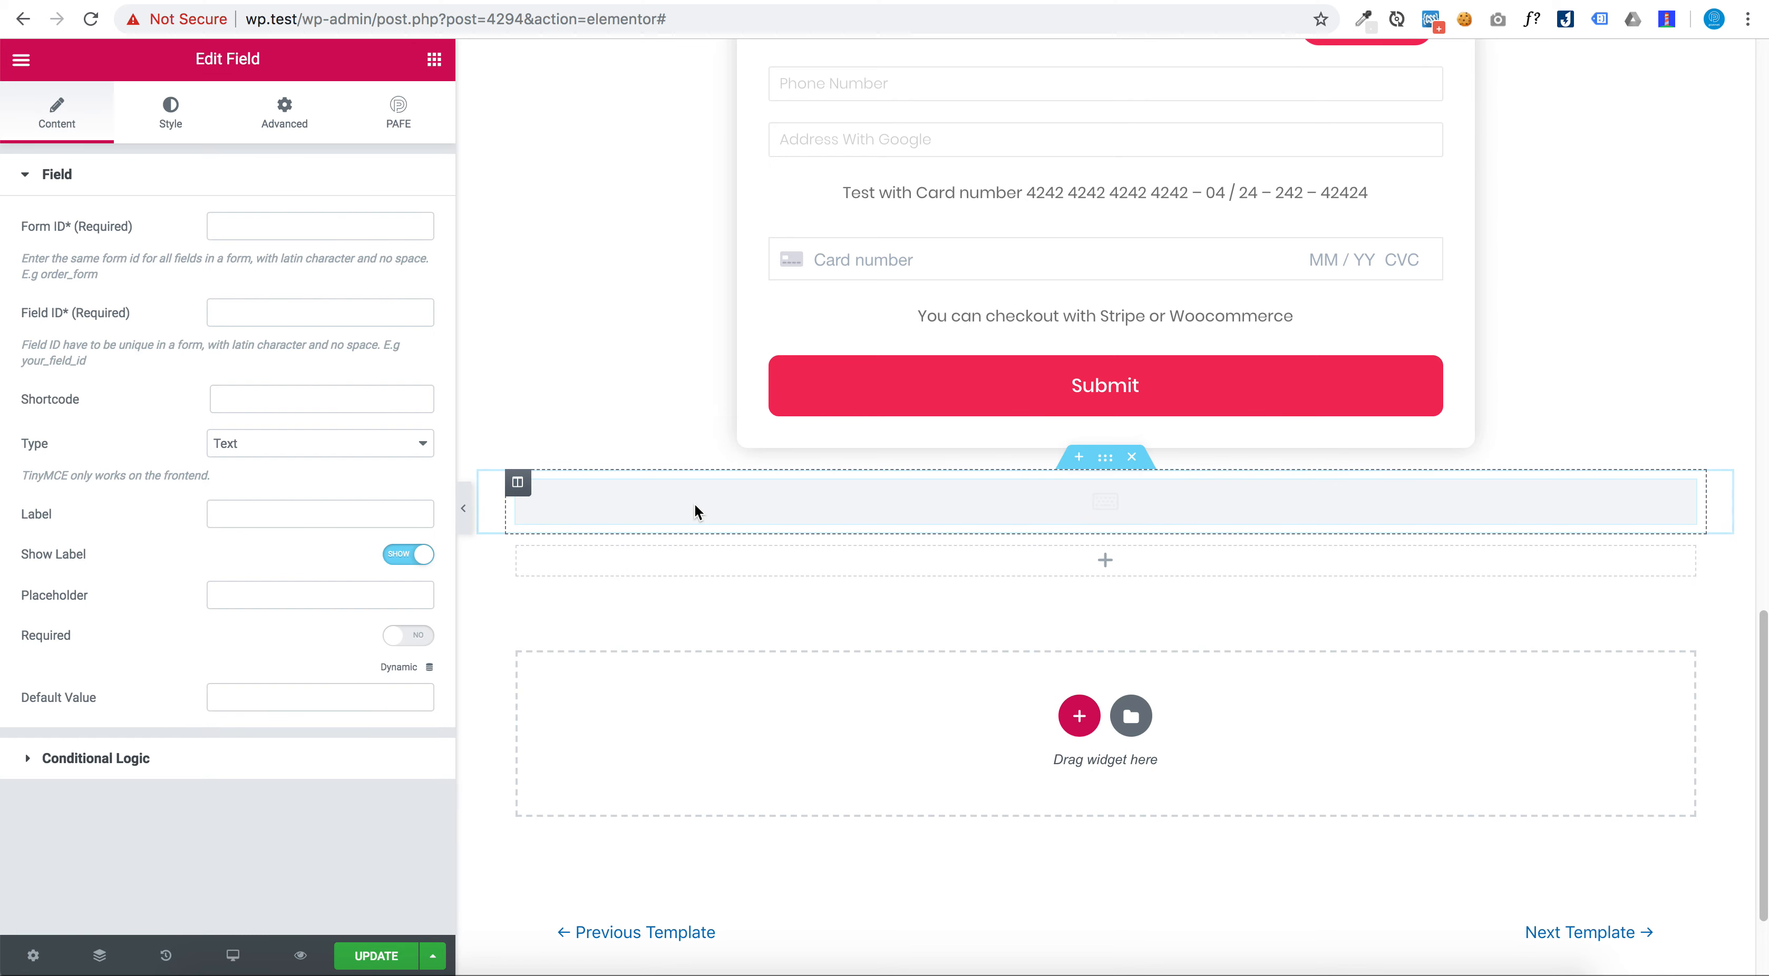
Give the new field the repeater's Form ID order, the Field ID first_name and the label First Name
{"action": "left_click", "coordinate": [1104, 460]}
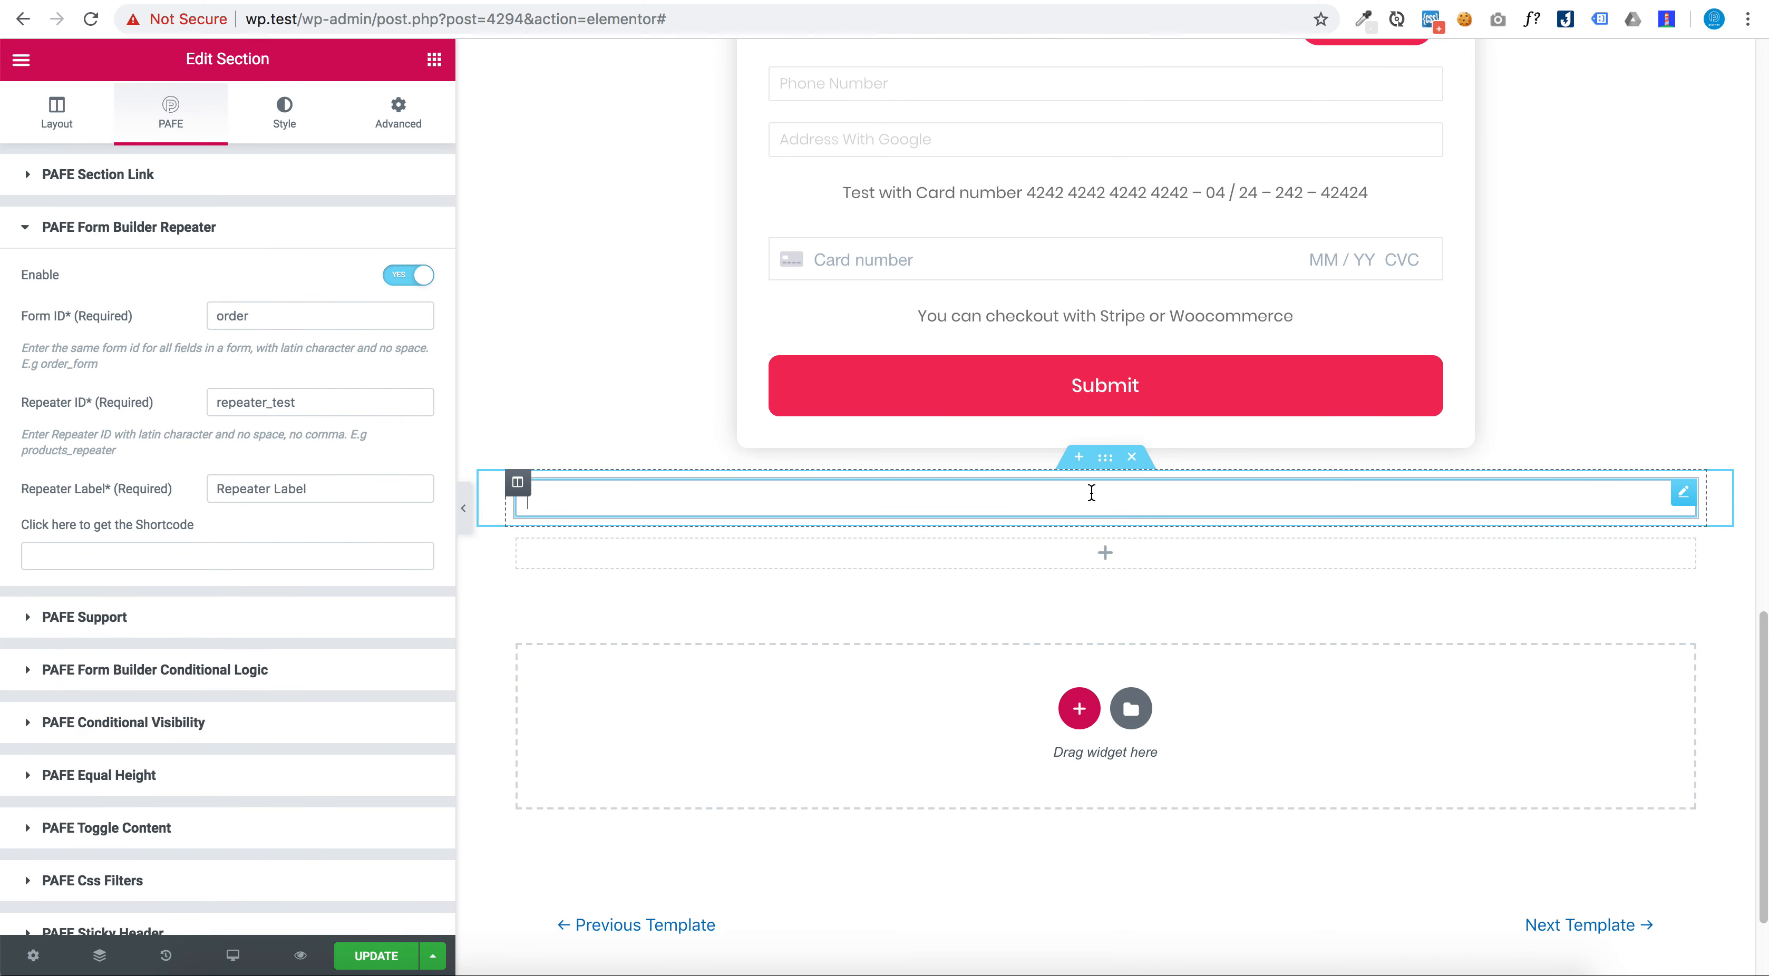
{"action": "left_click", "coordinate": [1094, 489]}
{"action": "left_click", "coordinate": [283, 232]}
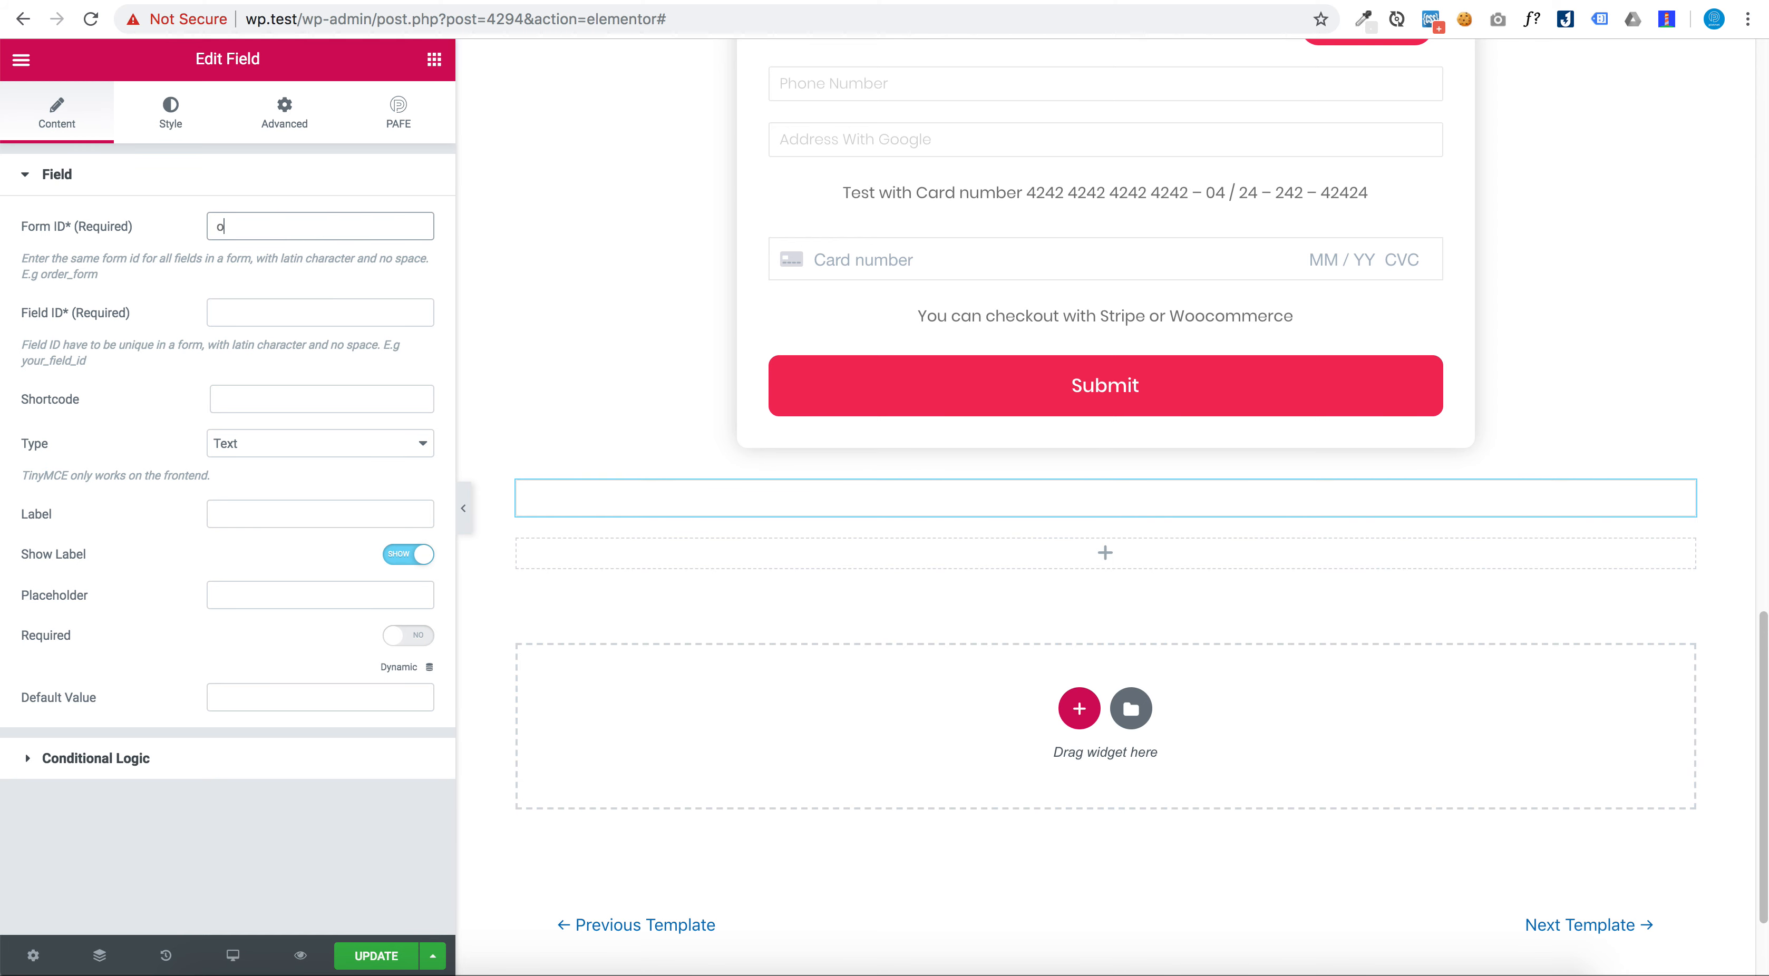
{"action": "key", "text": "Tab"}
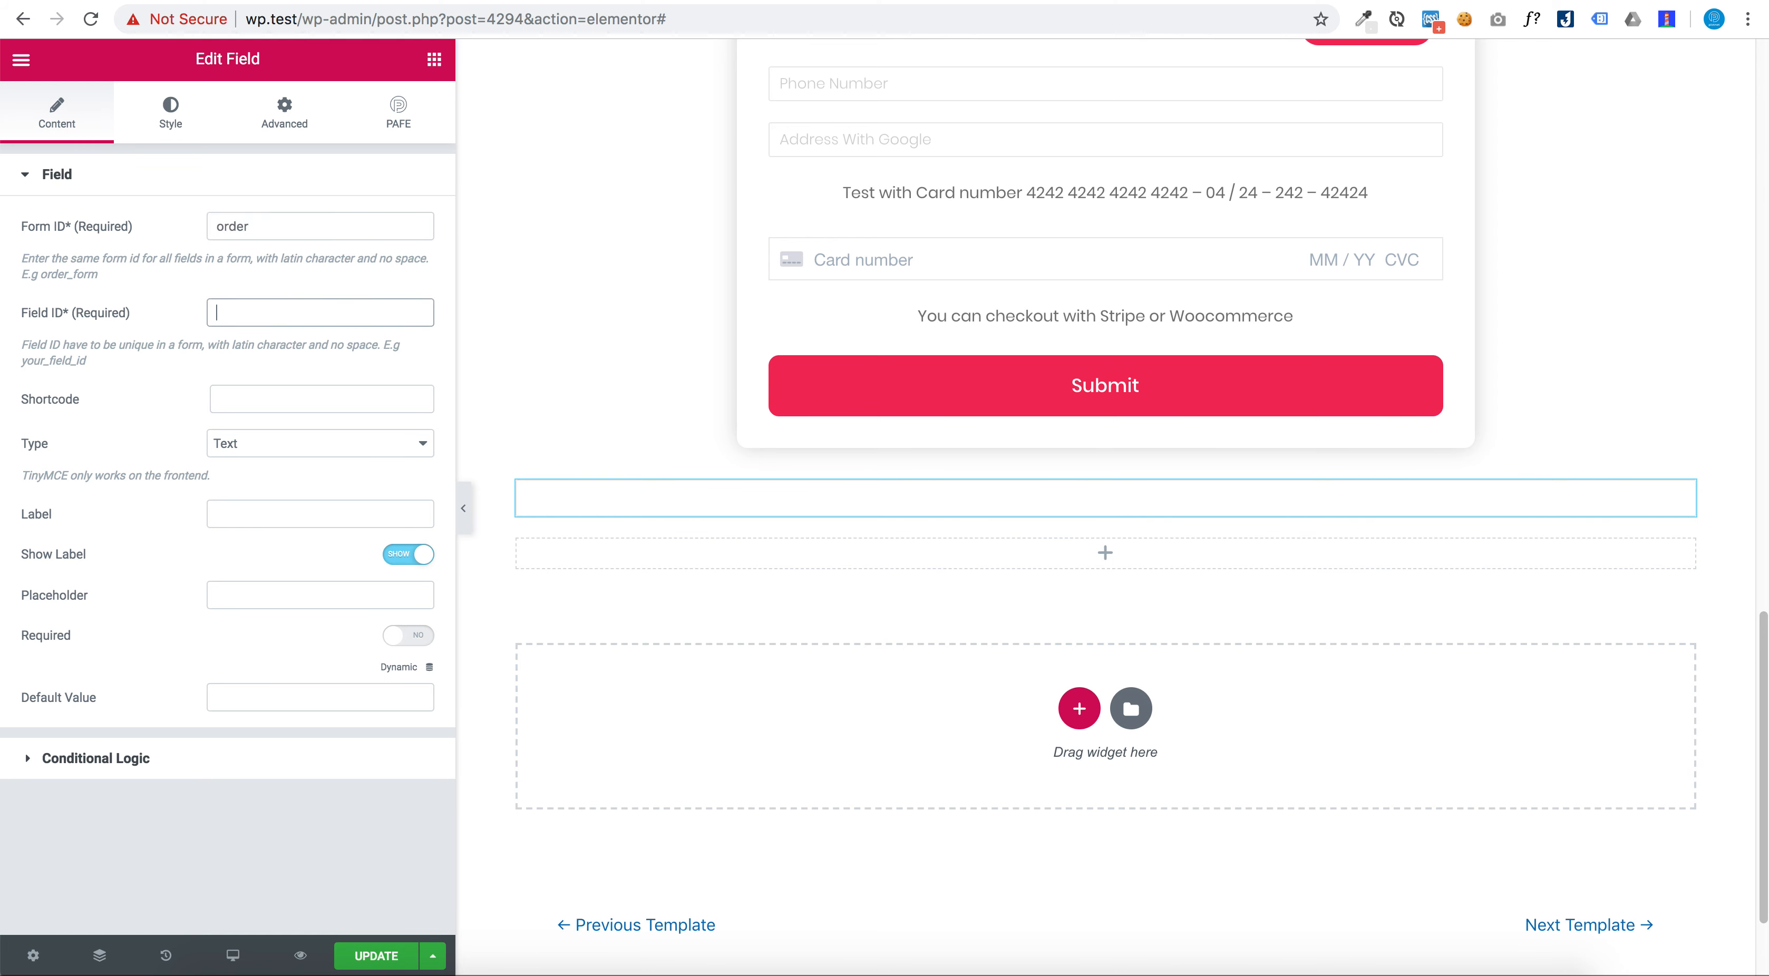
{"action": "type", "text": "first_name"}
{"action": "key", "text": "Tab"}
{"action": "key", "text": "Tab"}
{"action": "key", "text": "Tab"}
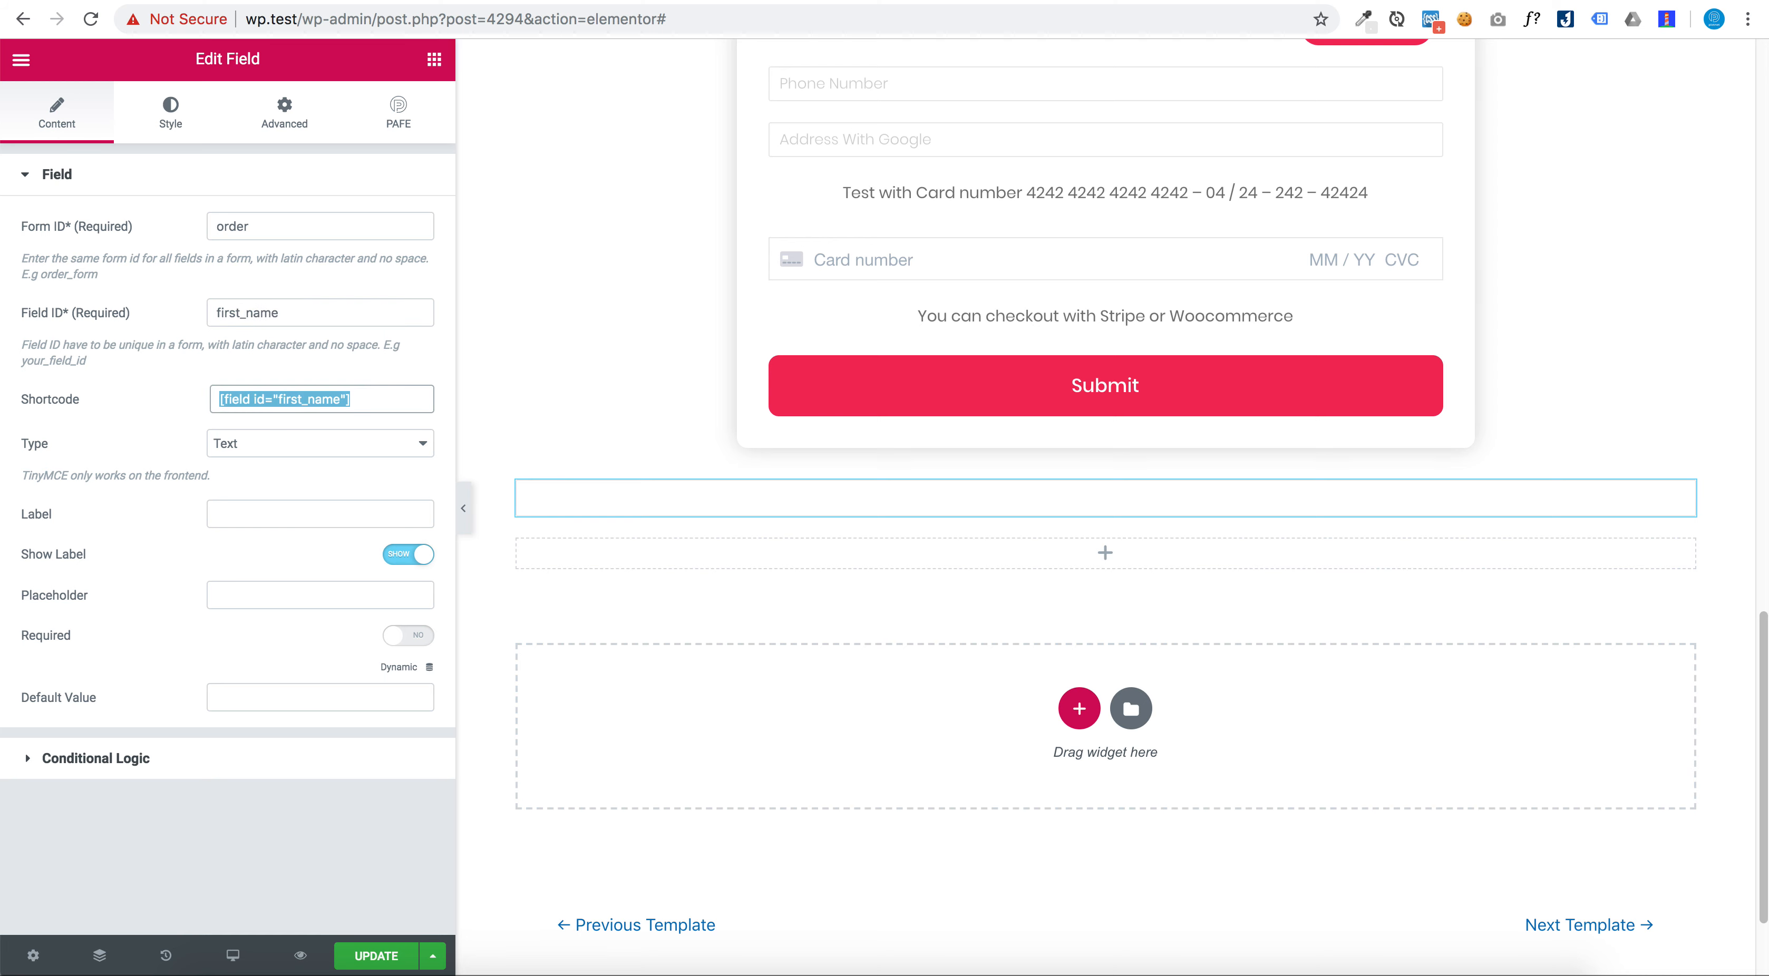
{"action": "type", "text": "F"}
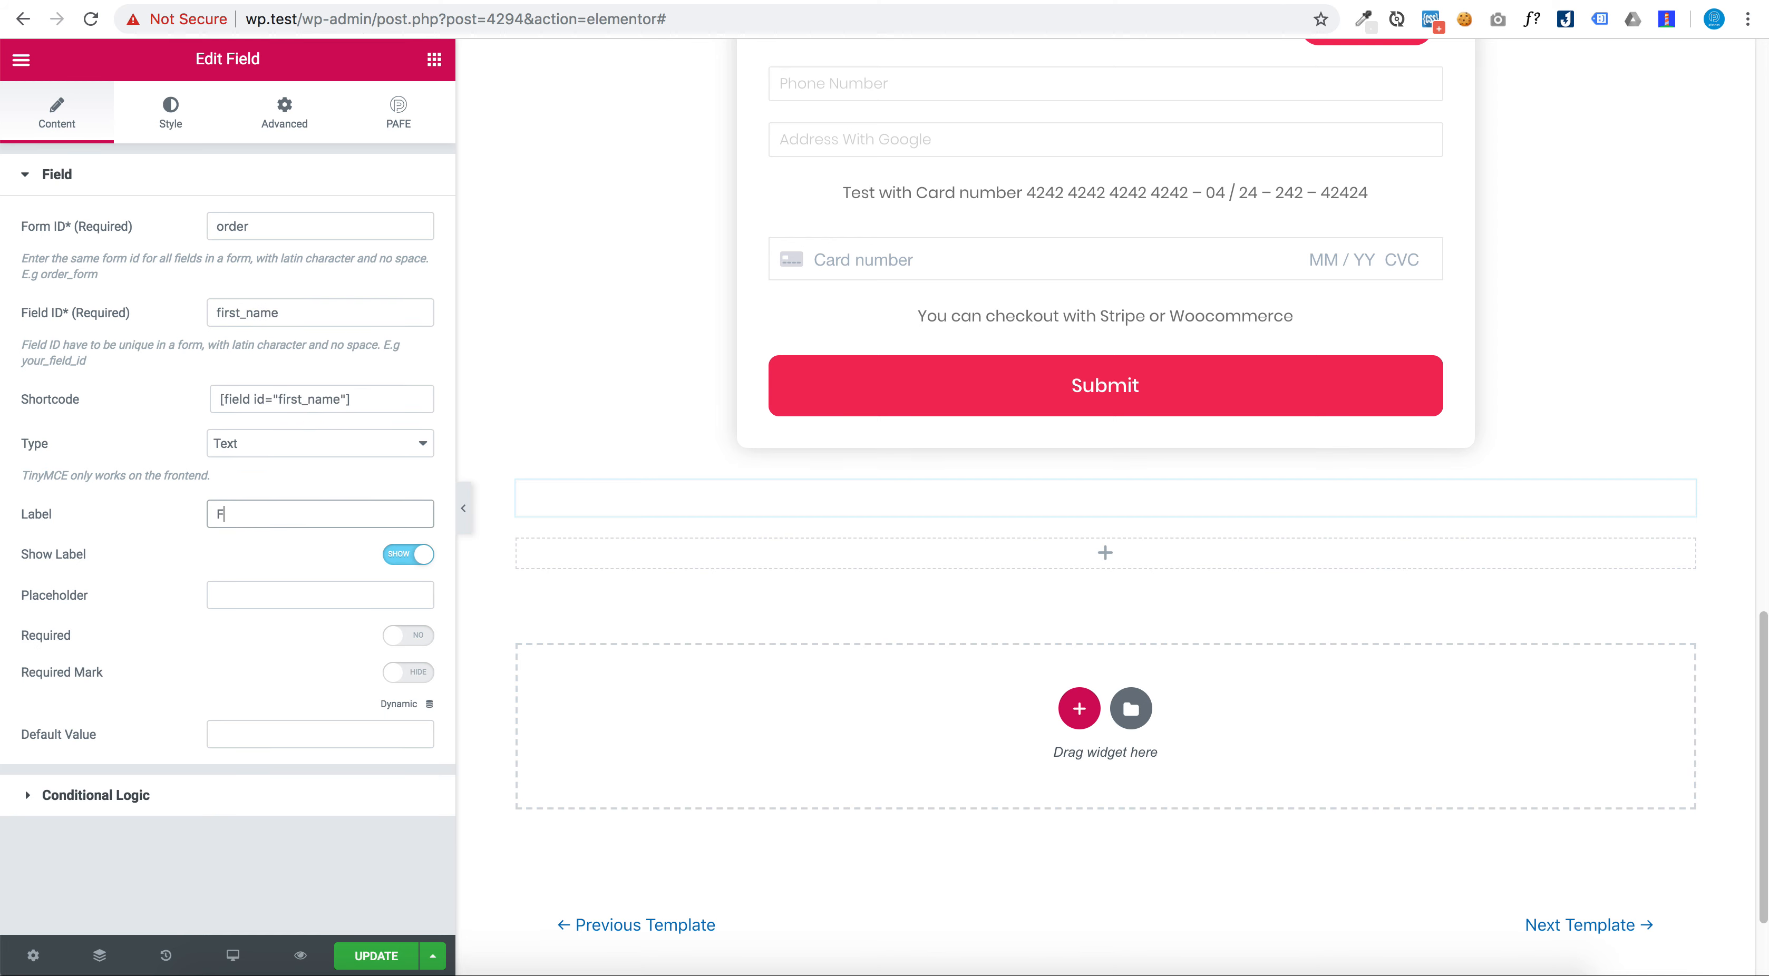
{"action": "type", "text": "irst Name"}
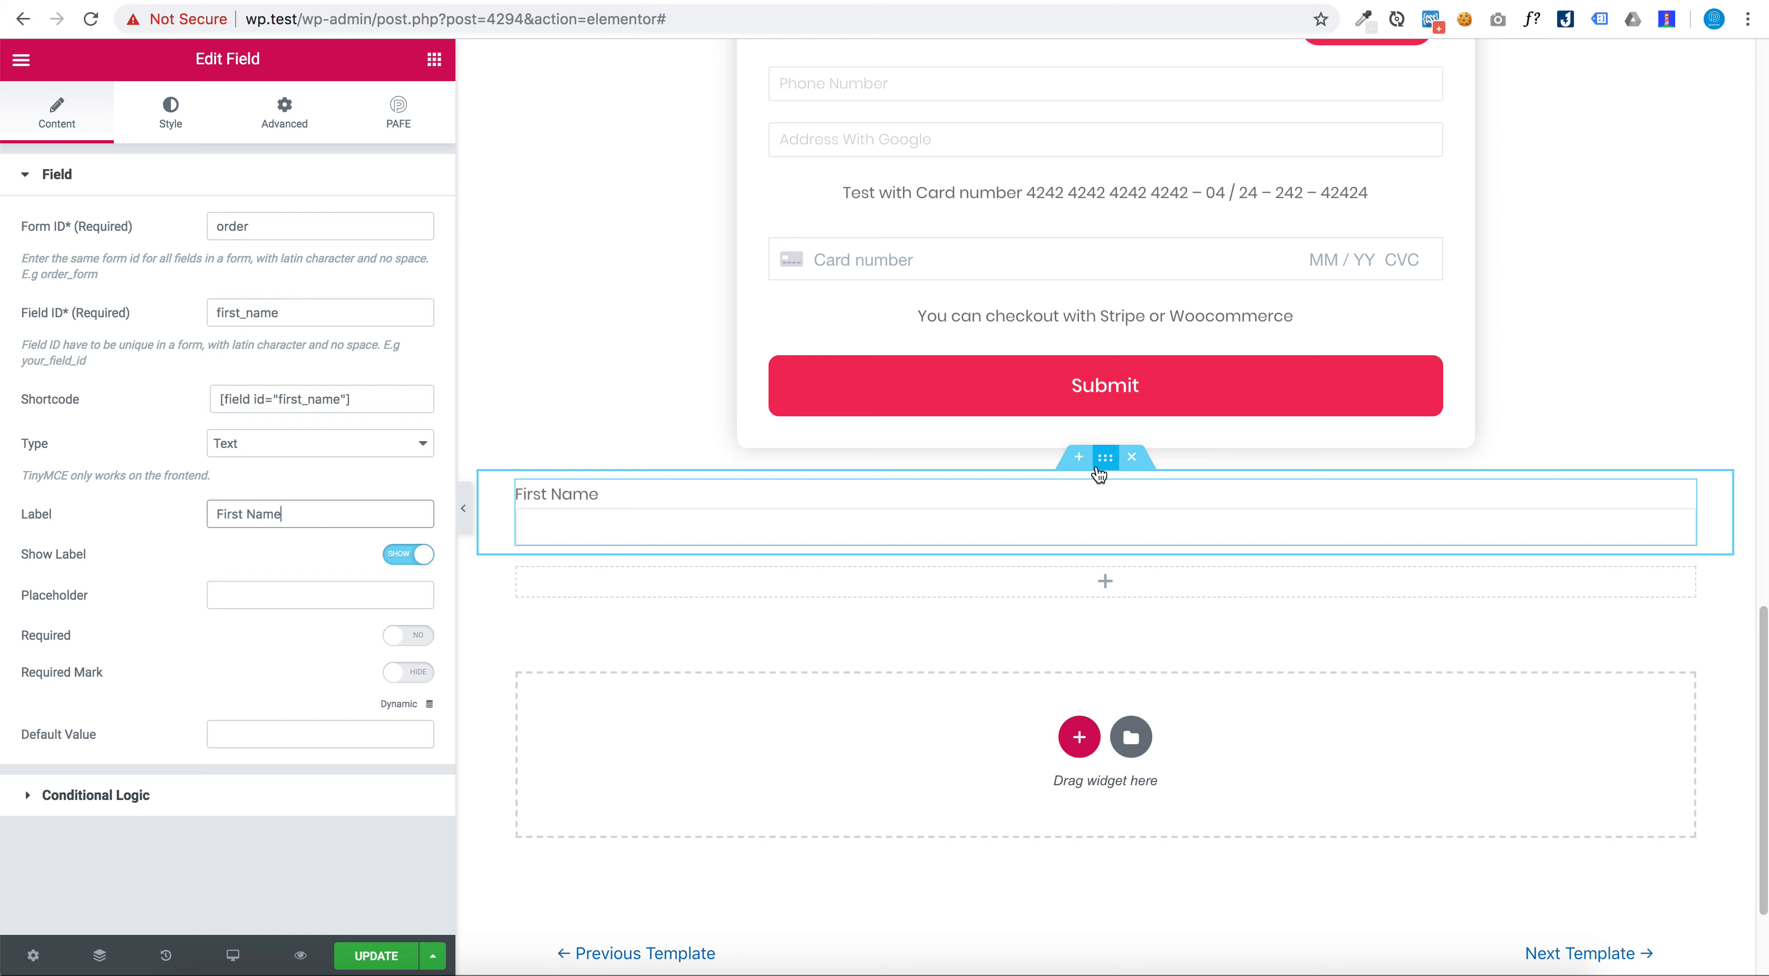
Give the repeater section a classic background in light grey #eaeaea
{"action": "left_click", "coordinate": [1098, 469]}
{"action": "left_click", "coordinate": [284, 113]}
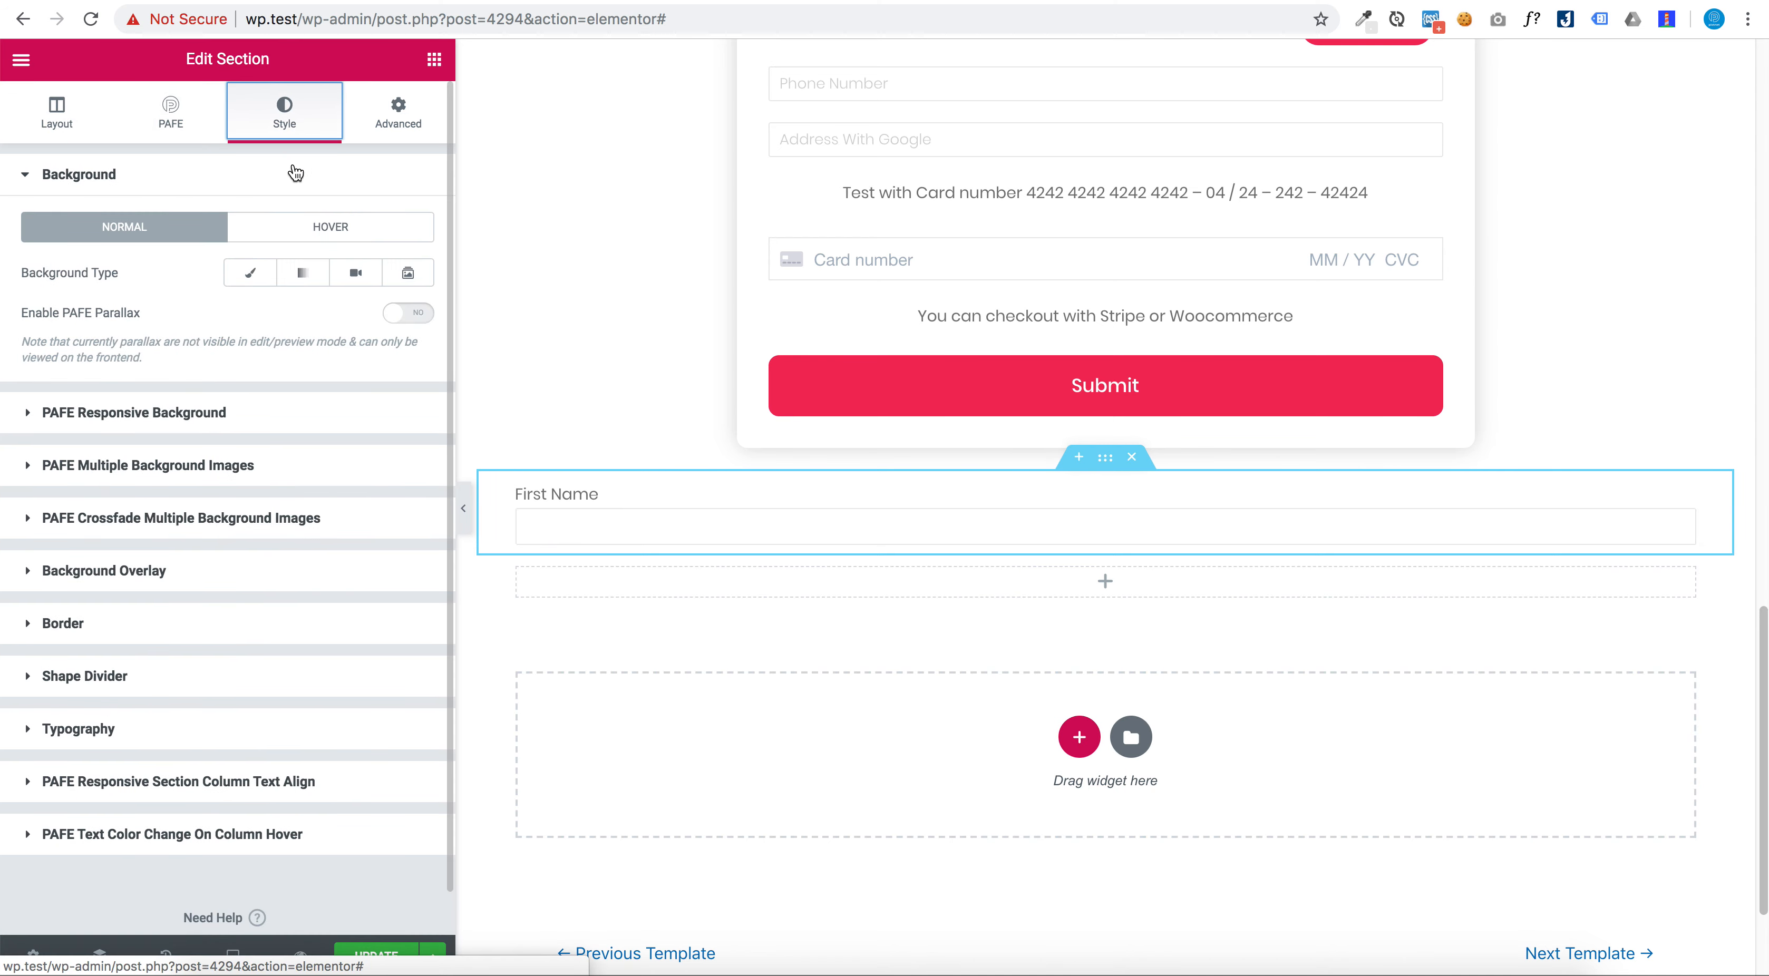
{"action": "left_click", "coordinate": [252, 273]}
{"action": "left_click", "coordinate": [386, 322]}
{"action": "left_click_drag", "start_coordinate": [192, 368], "coordinate": [152, 363]}
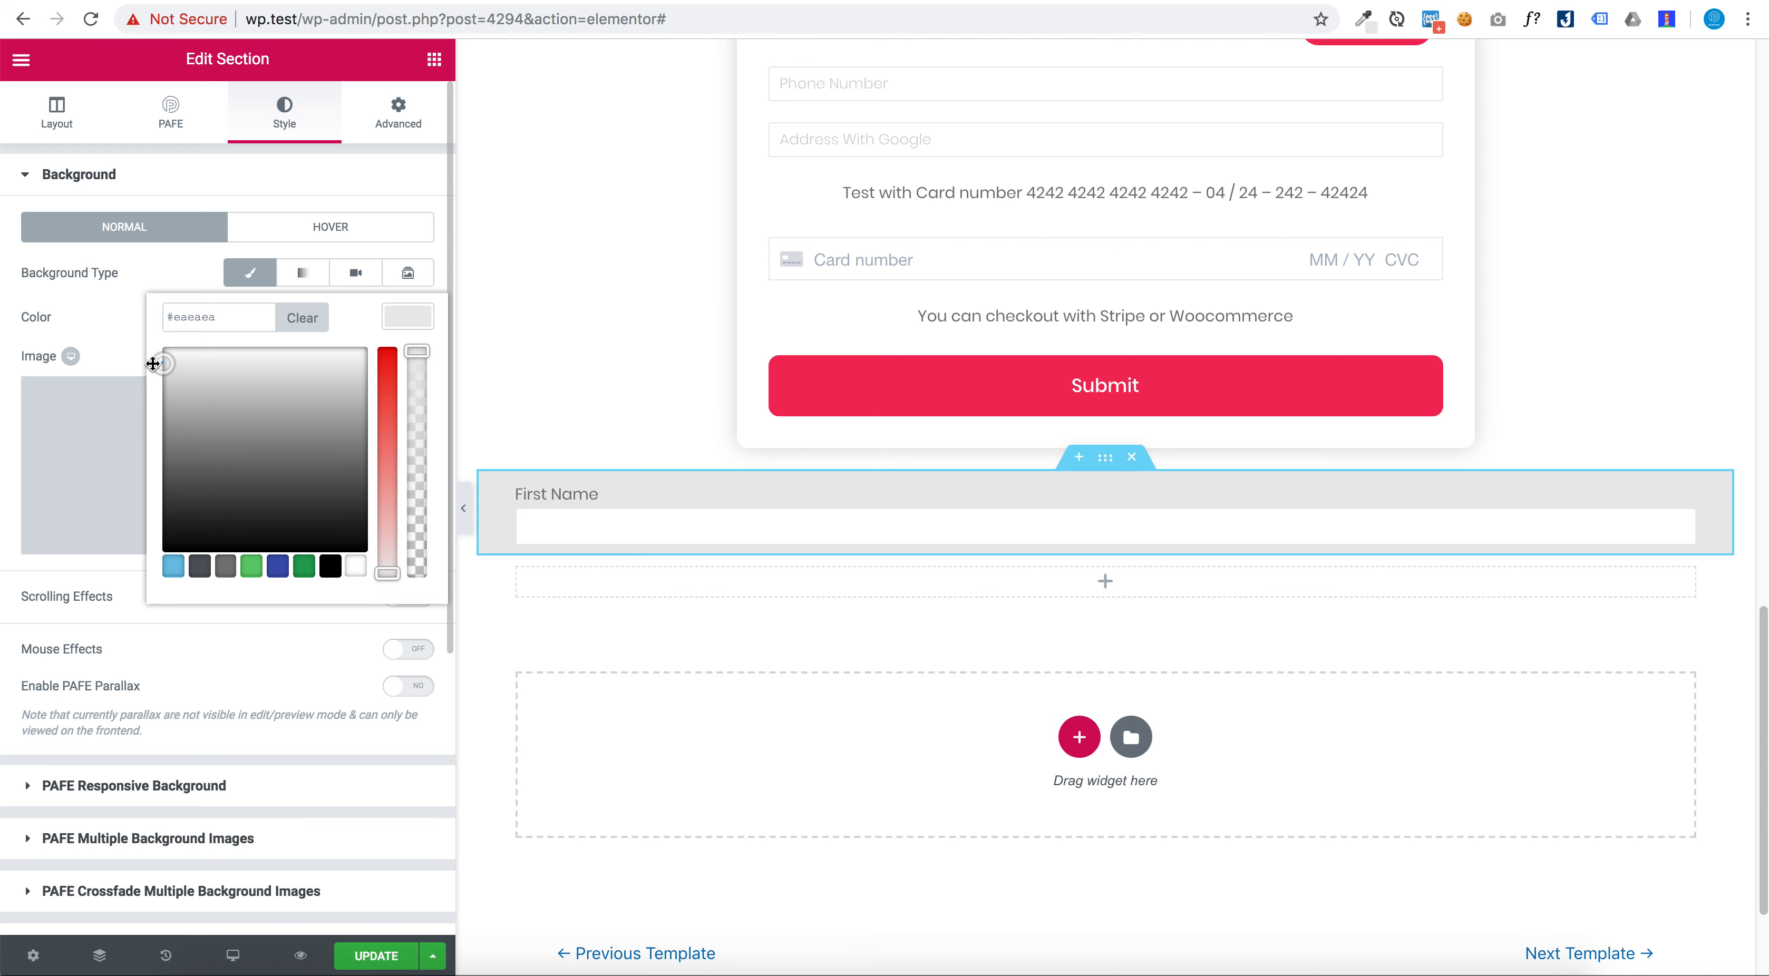
Duplicate the First Name field and set the copy's Field ID to last_name and its label to Last Name
{"action": "left_click", "coordinate": [632, 506]}
{"action": "right_click", "coordinate": [632, 506]}
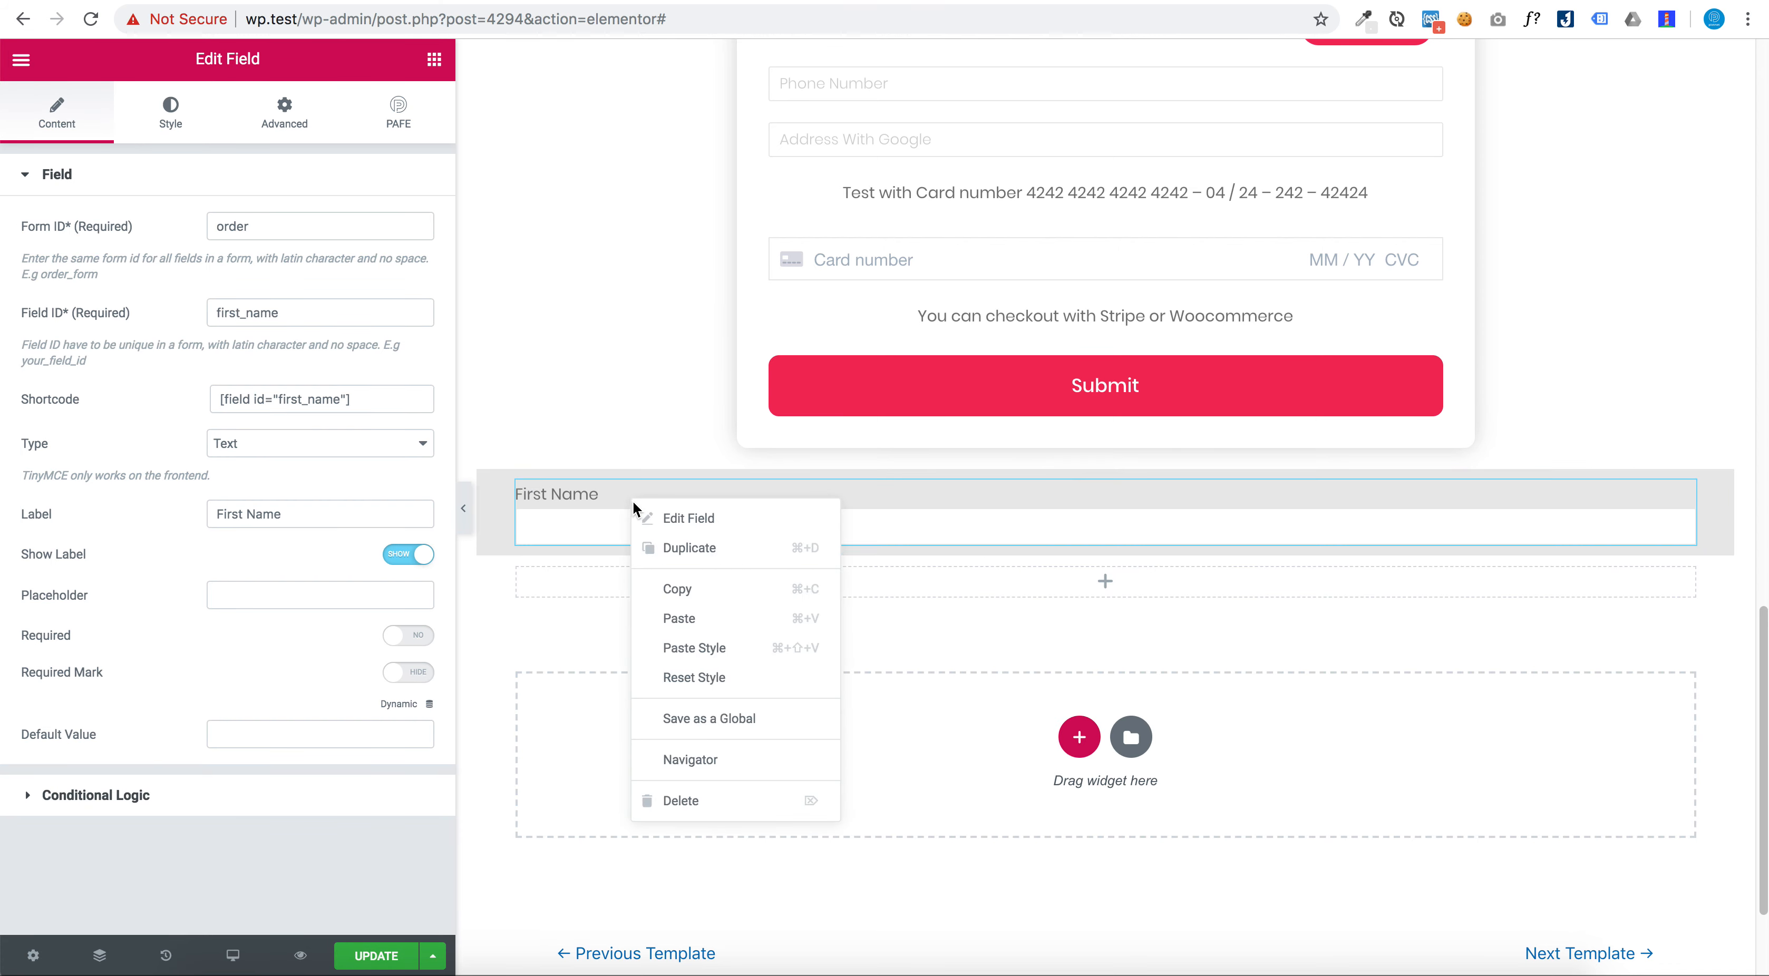
{"action": "left_click", "coordinate": [651, 547]}
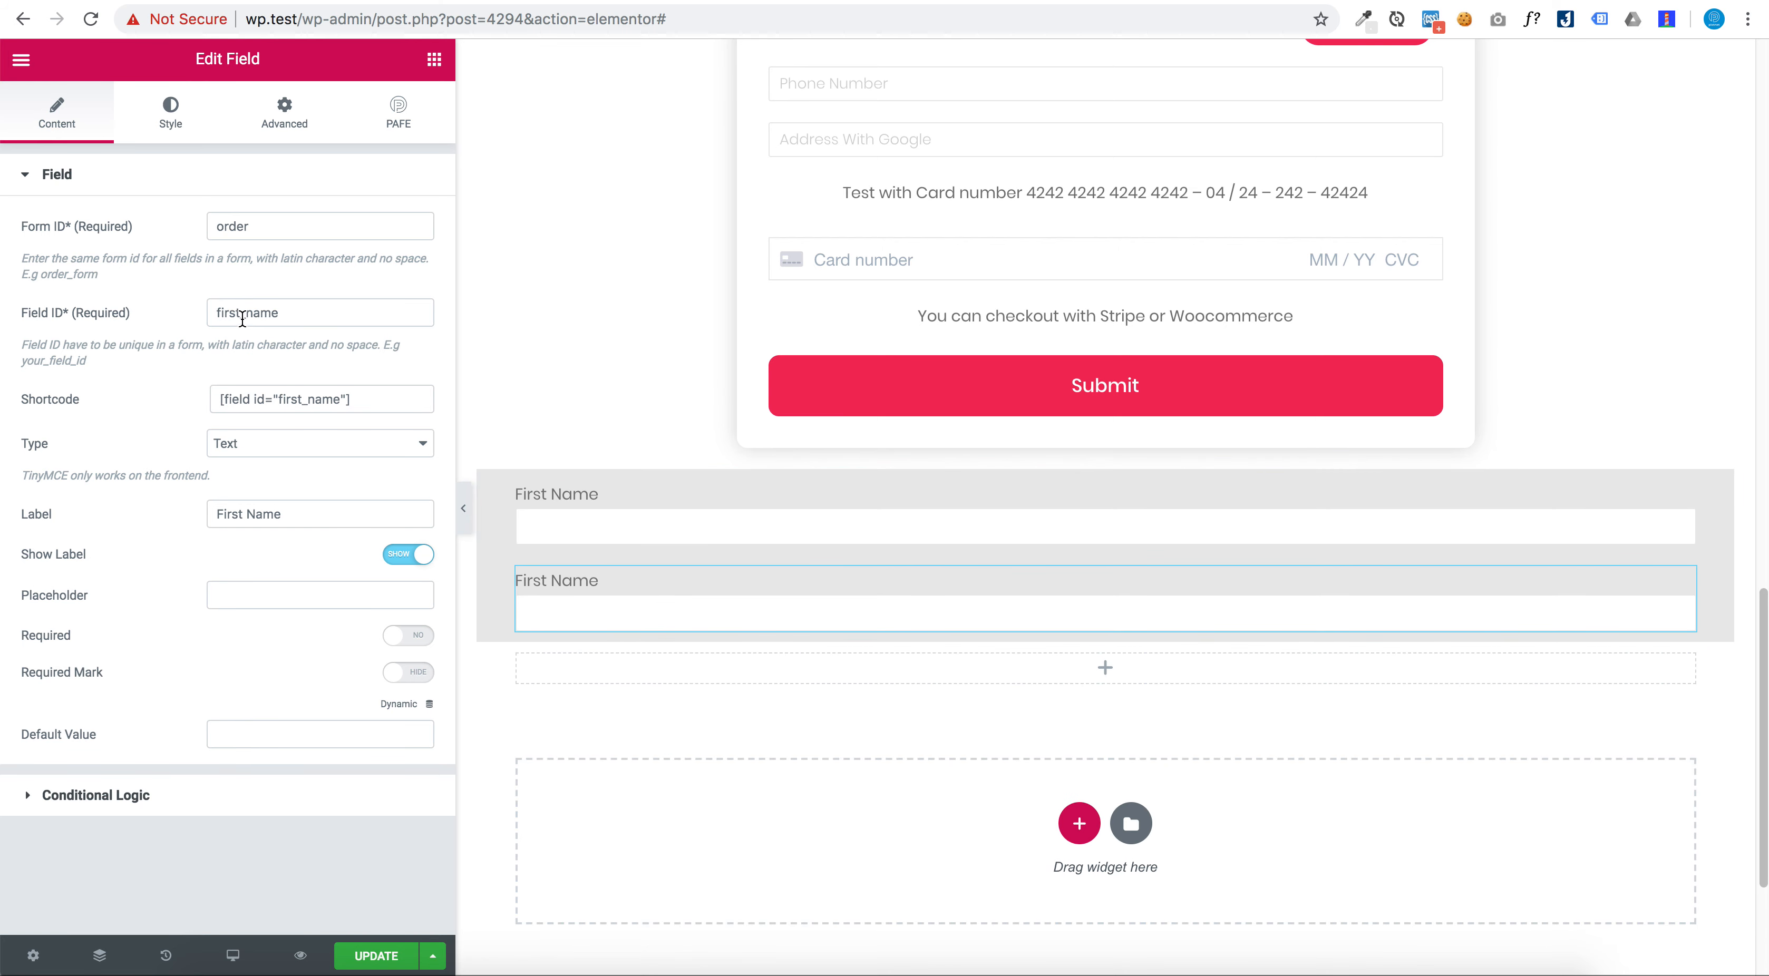
{"action": "left_click_drag", "start_coordinate": [240, 314], "coordinate": [232, 314]}
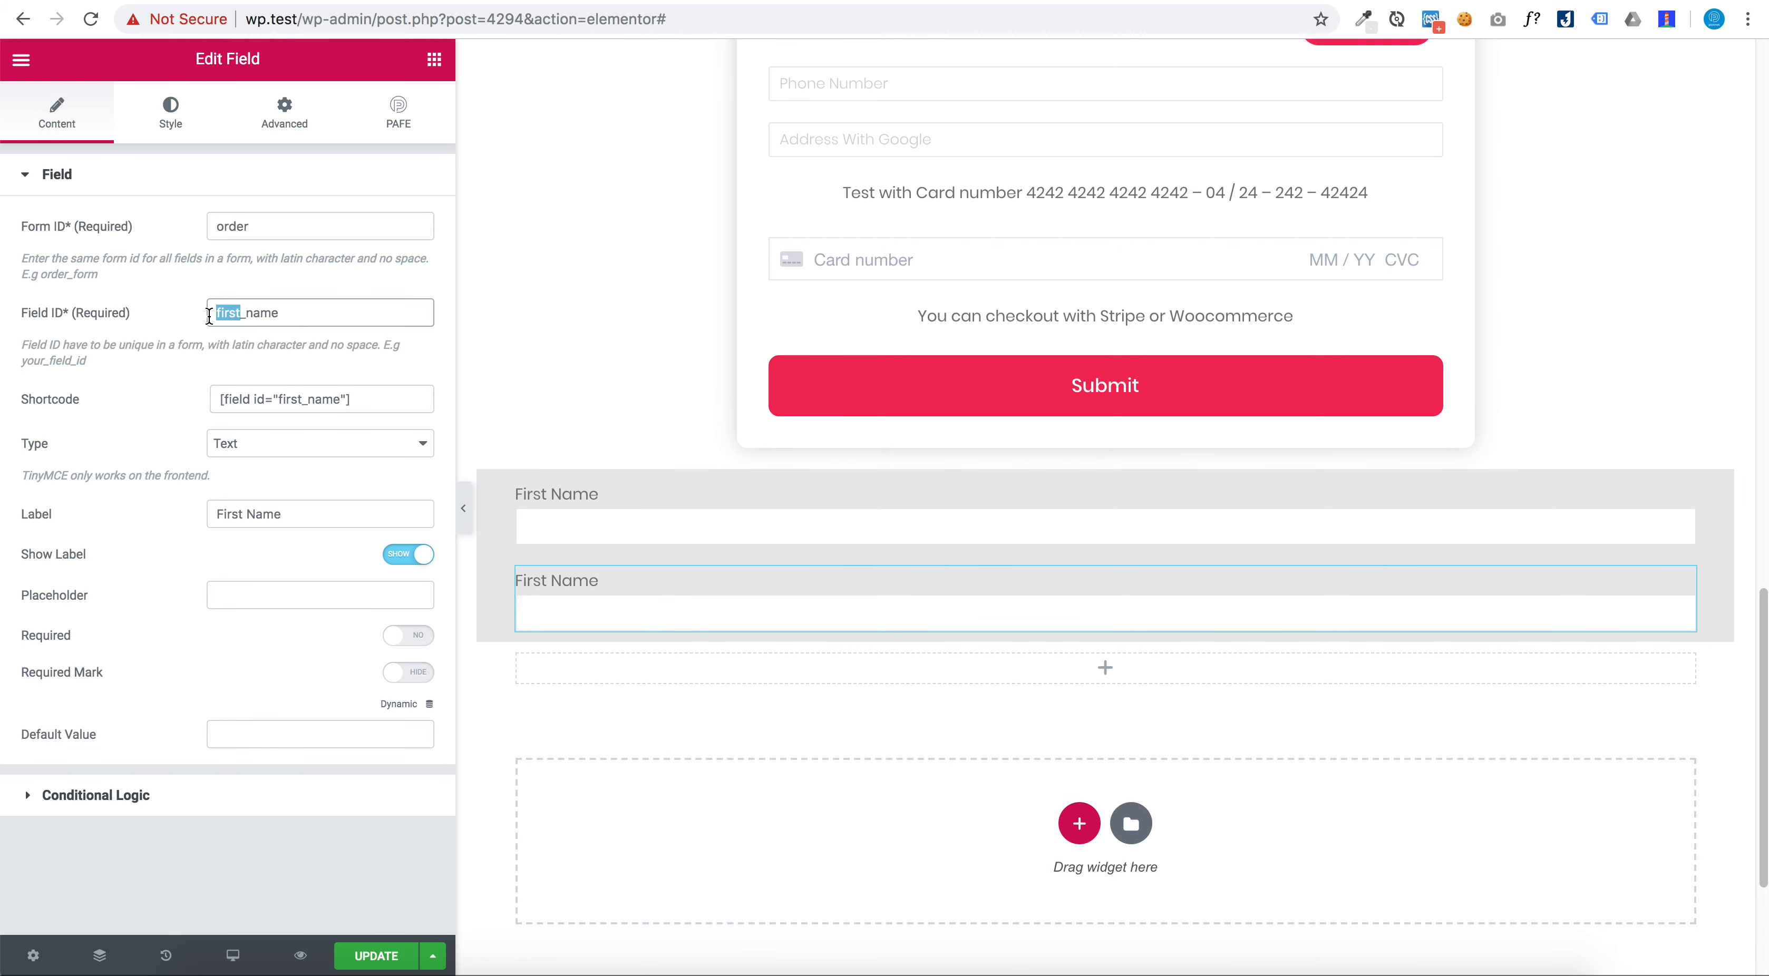
{"action": "type", "text": "last"}
{"action": "left_click_drag", "start_coordinate": [244, 516], "coordinate": [209, 525]}
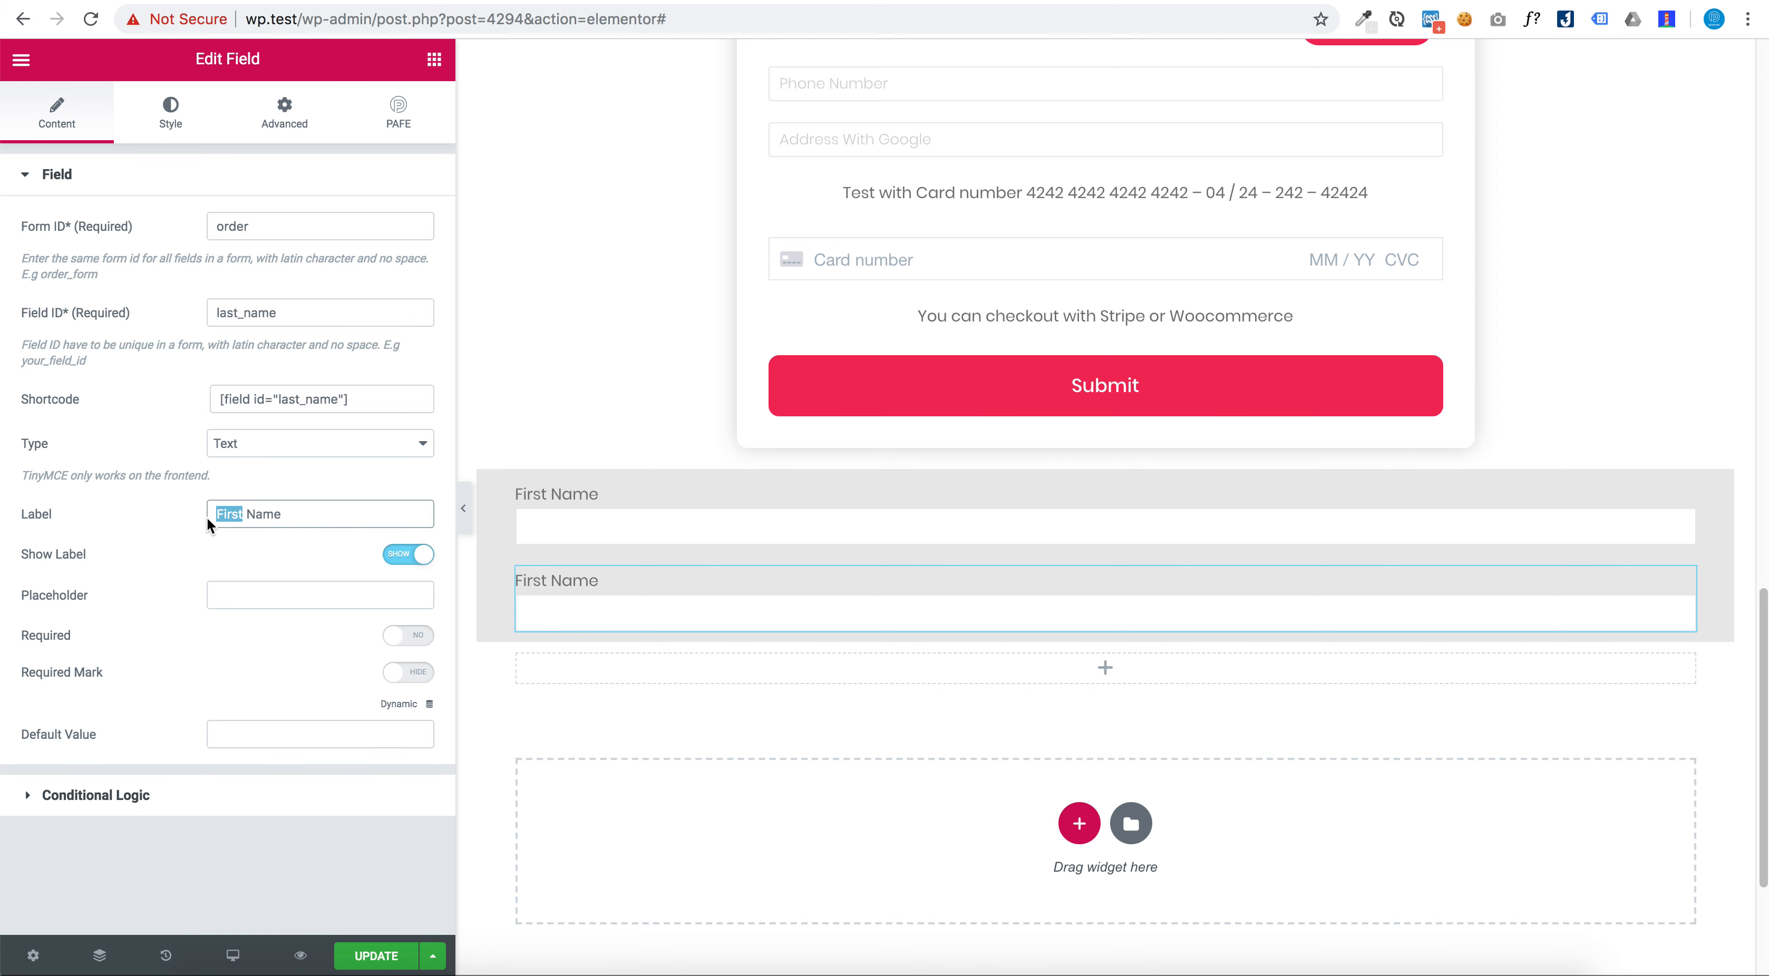
{"action": "type", "text": "Last"}
Add an Icon widget above the First Name field, using the solid window-close icon from the library and aligning it right
{"action": "left_click", "coordinate": [433, 59]}
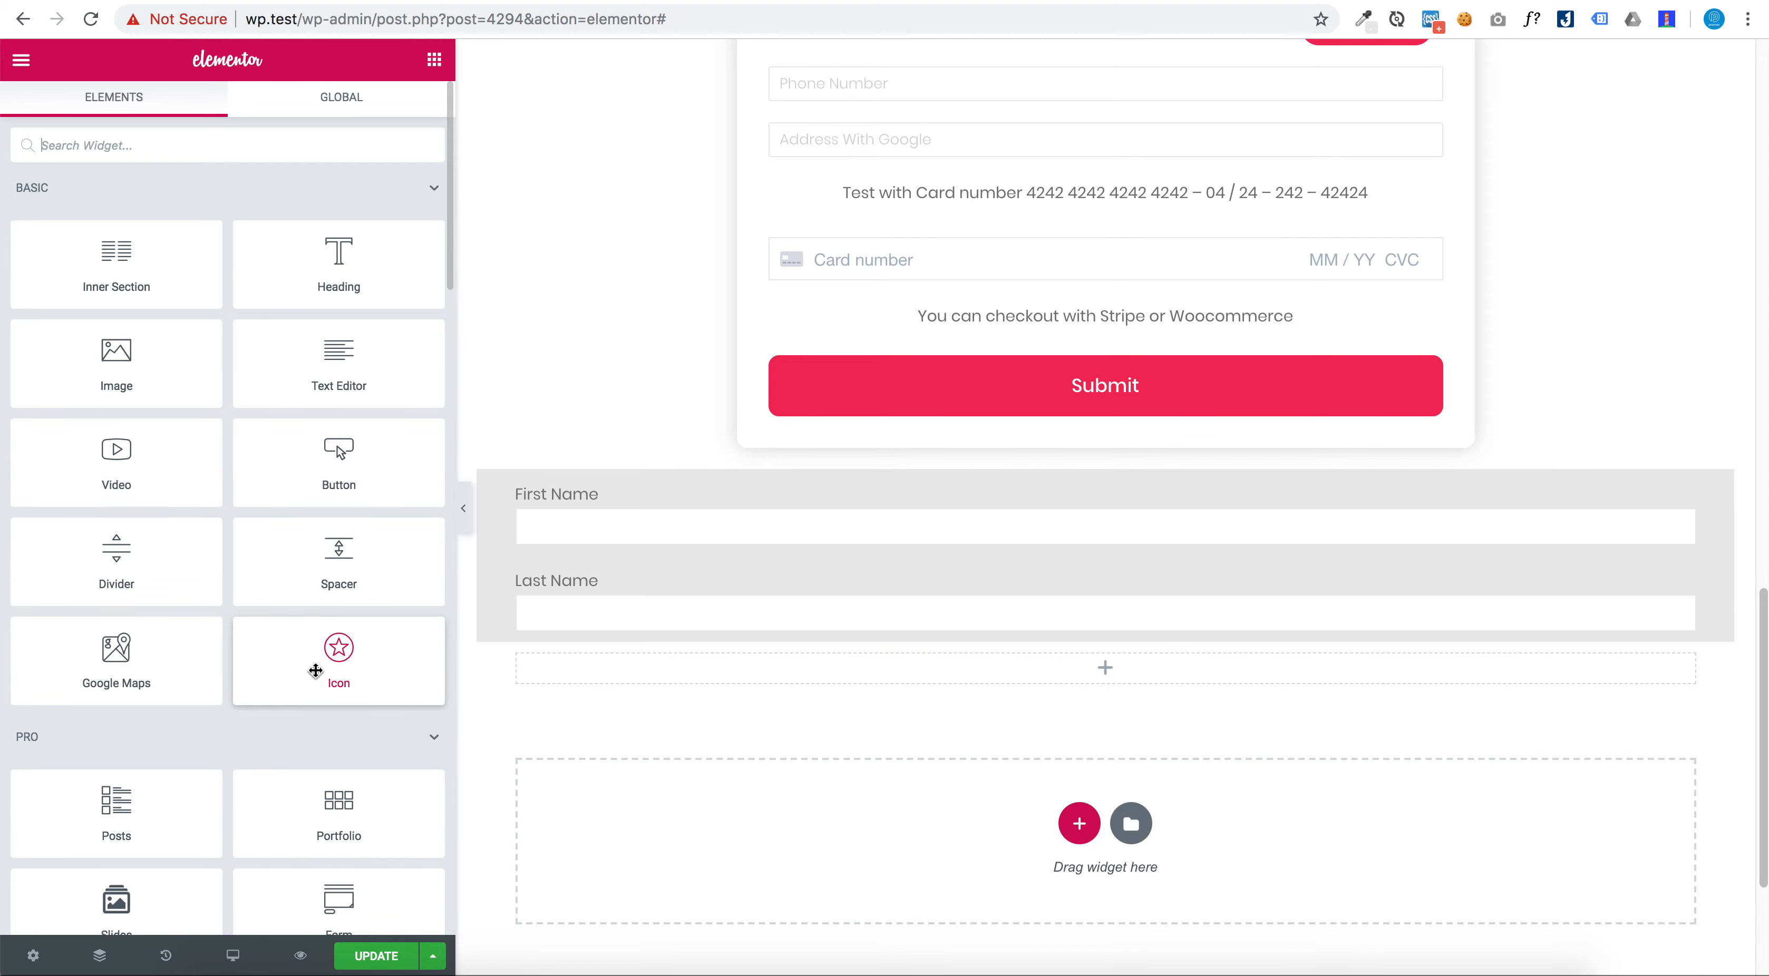
{"action": "left_click_drag", "start_coordinate": [324, 670], "coordinate": [680, 501]}
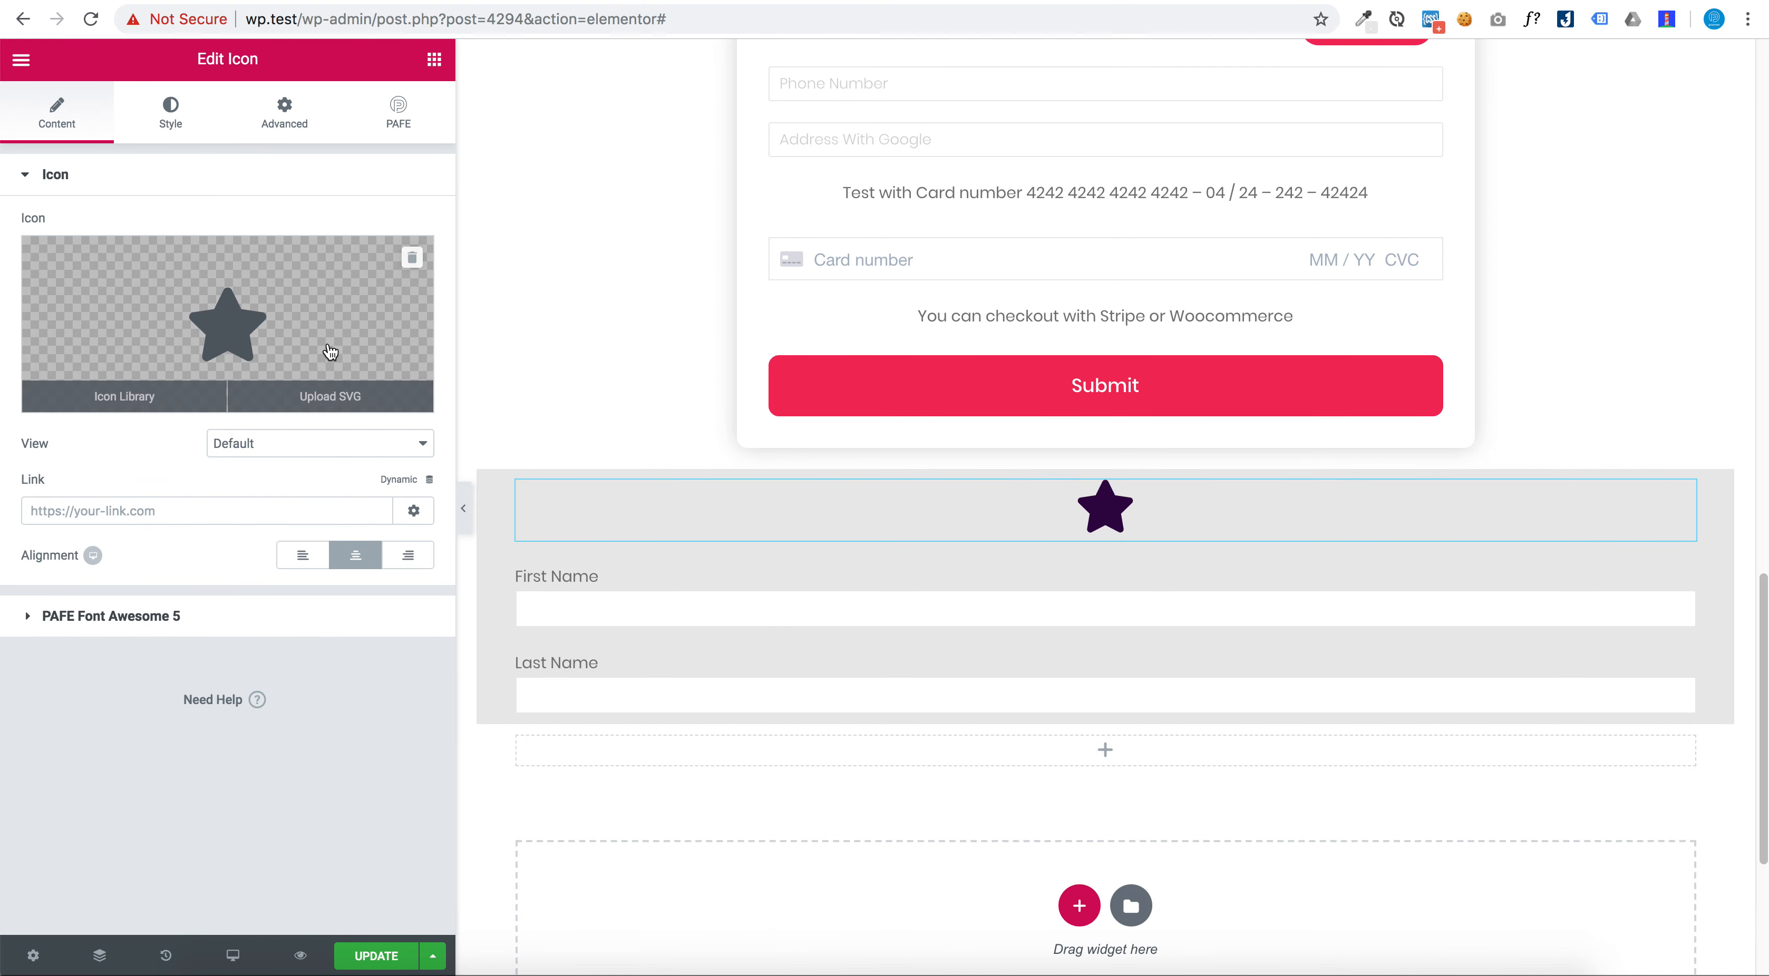
{"action": "left_click", "coordinate": [310, 341]}
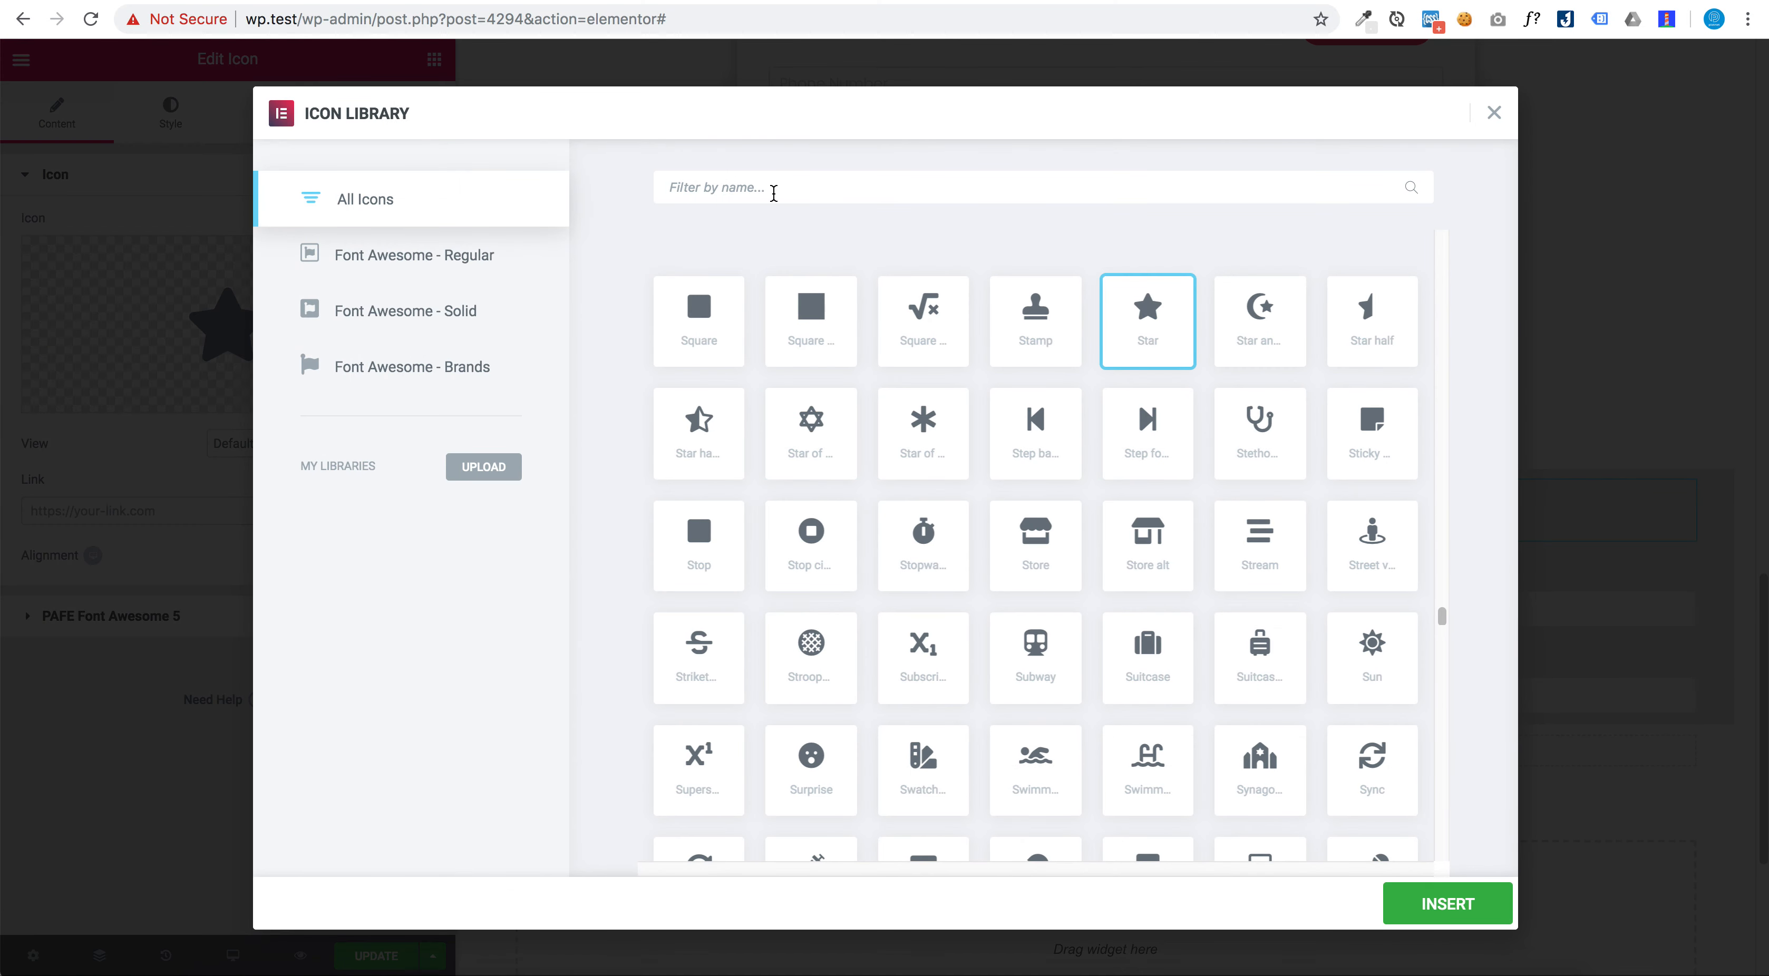
{"action": "type", "text": "close"}
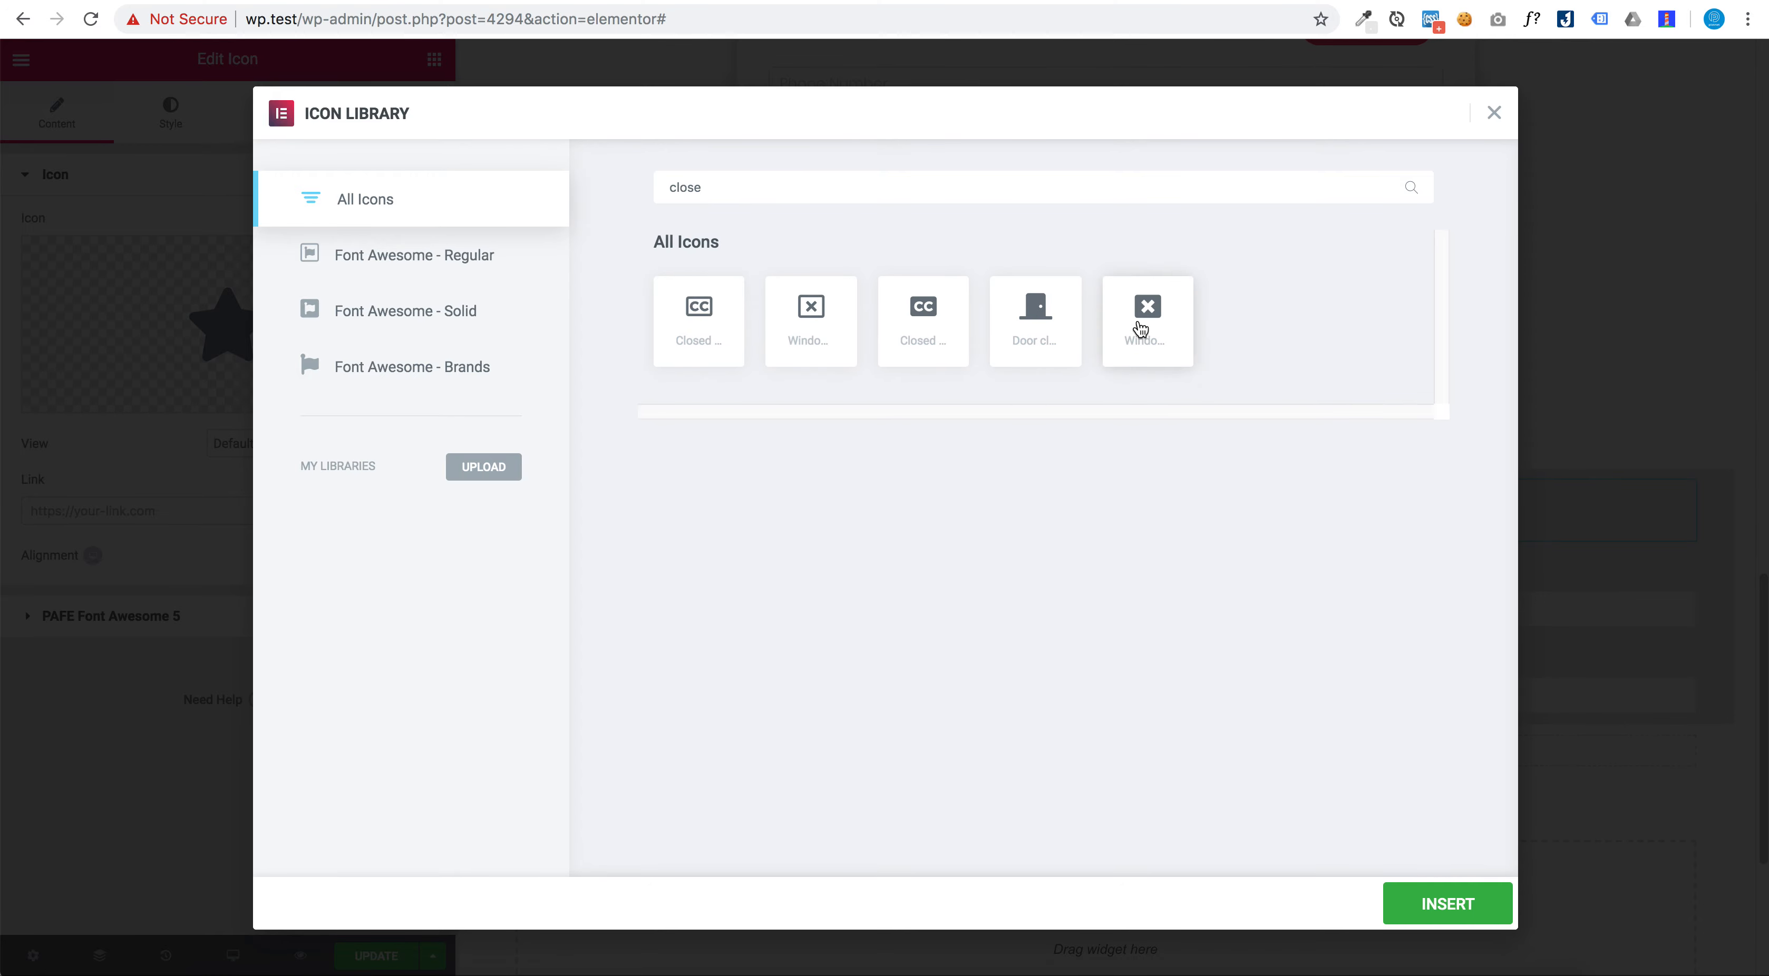
{"action": "left_click", "coordinate": [1141, 327]}
{"action": "left_click", "coordinate": [1446, 903]}
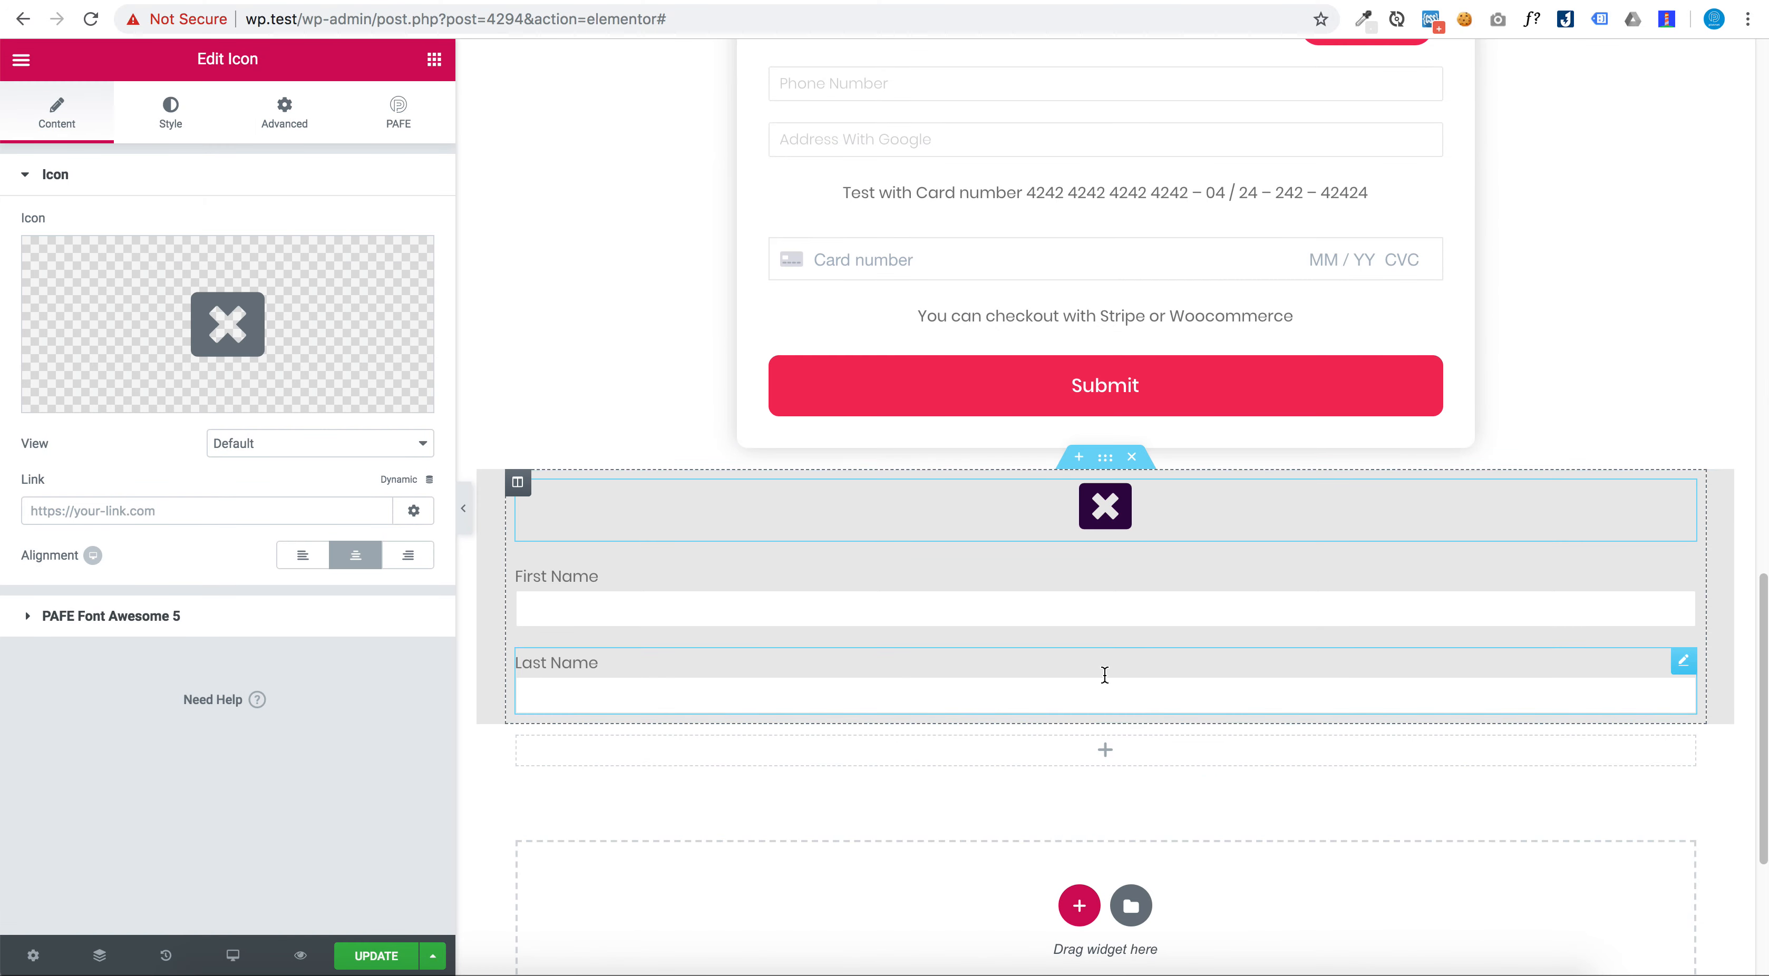
{"action": "left_click", "coordinate": [404, 567]}
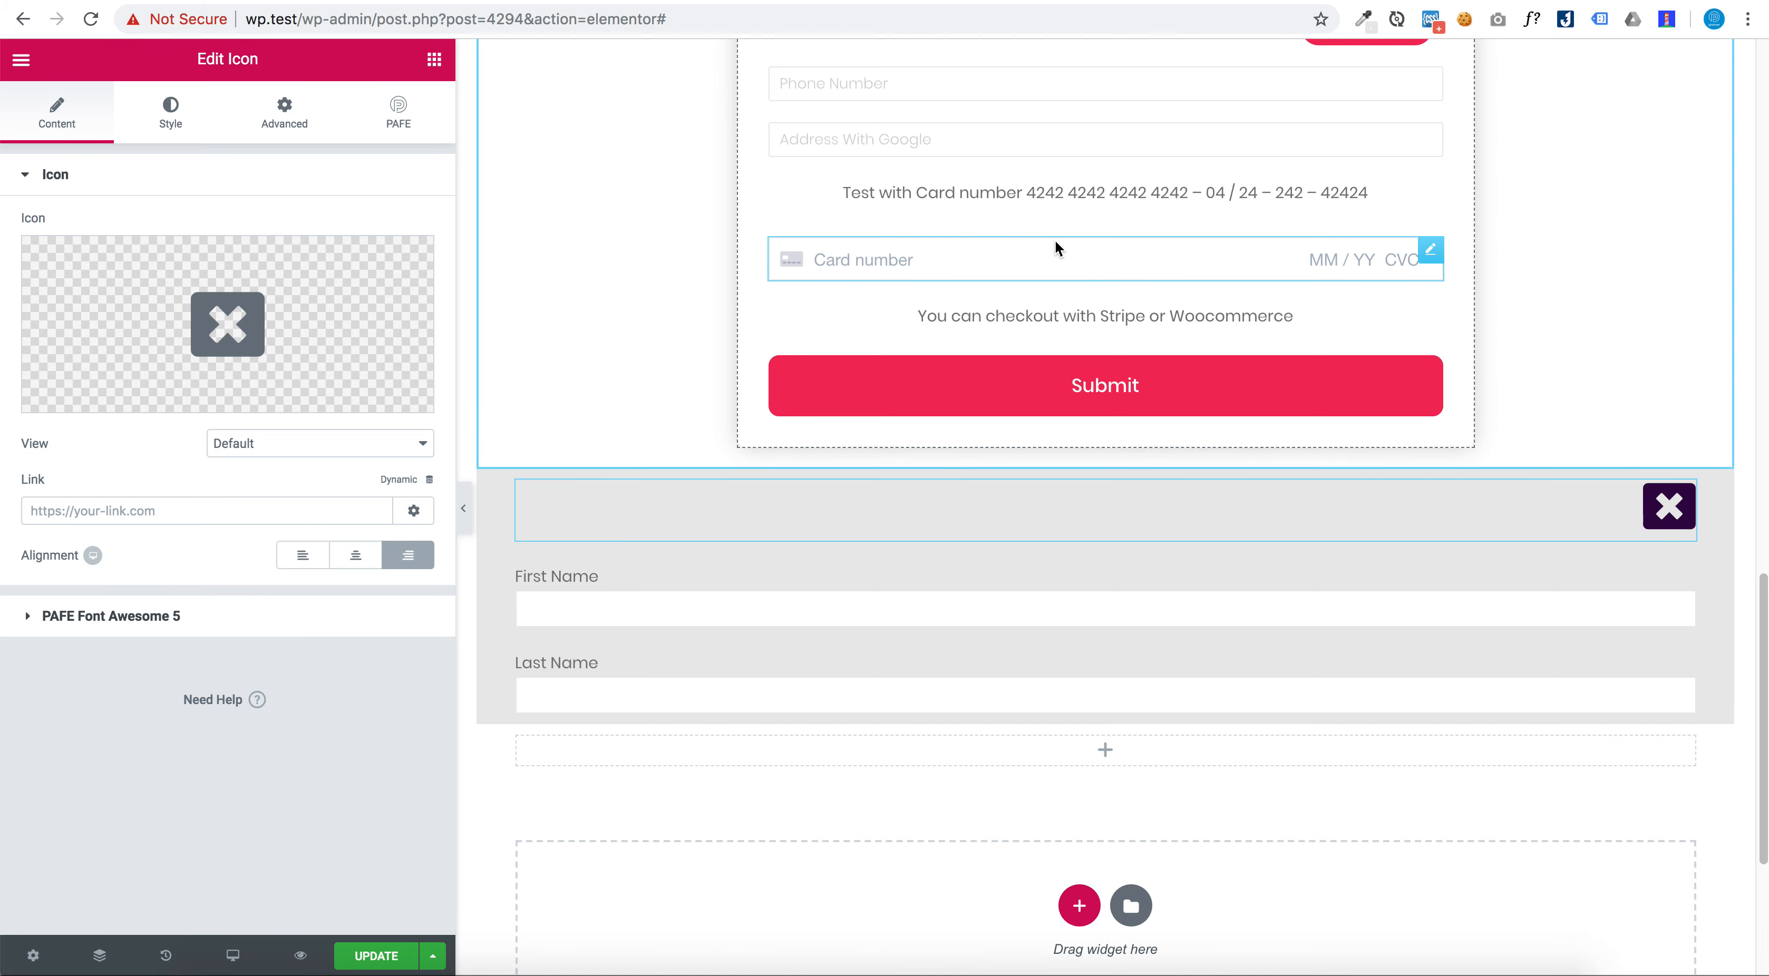
Enable the PAFE Form Builder Repeater Trigger on the close icon and set its Form ID to order
{"action": "left_click", "coordinate": [412, 127]}
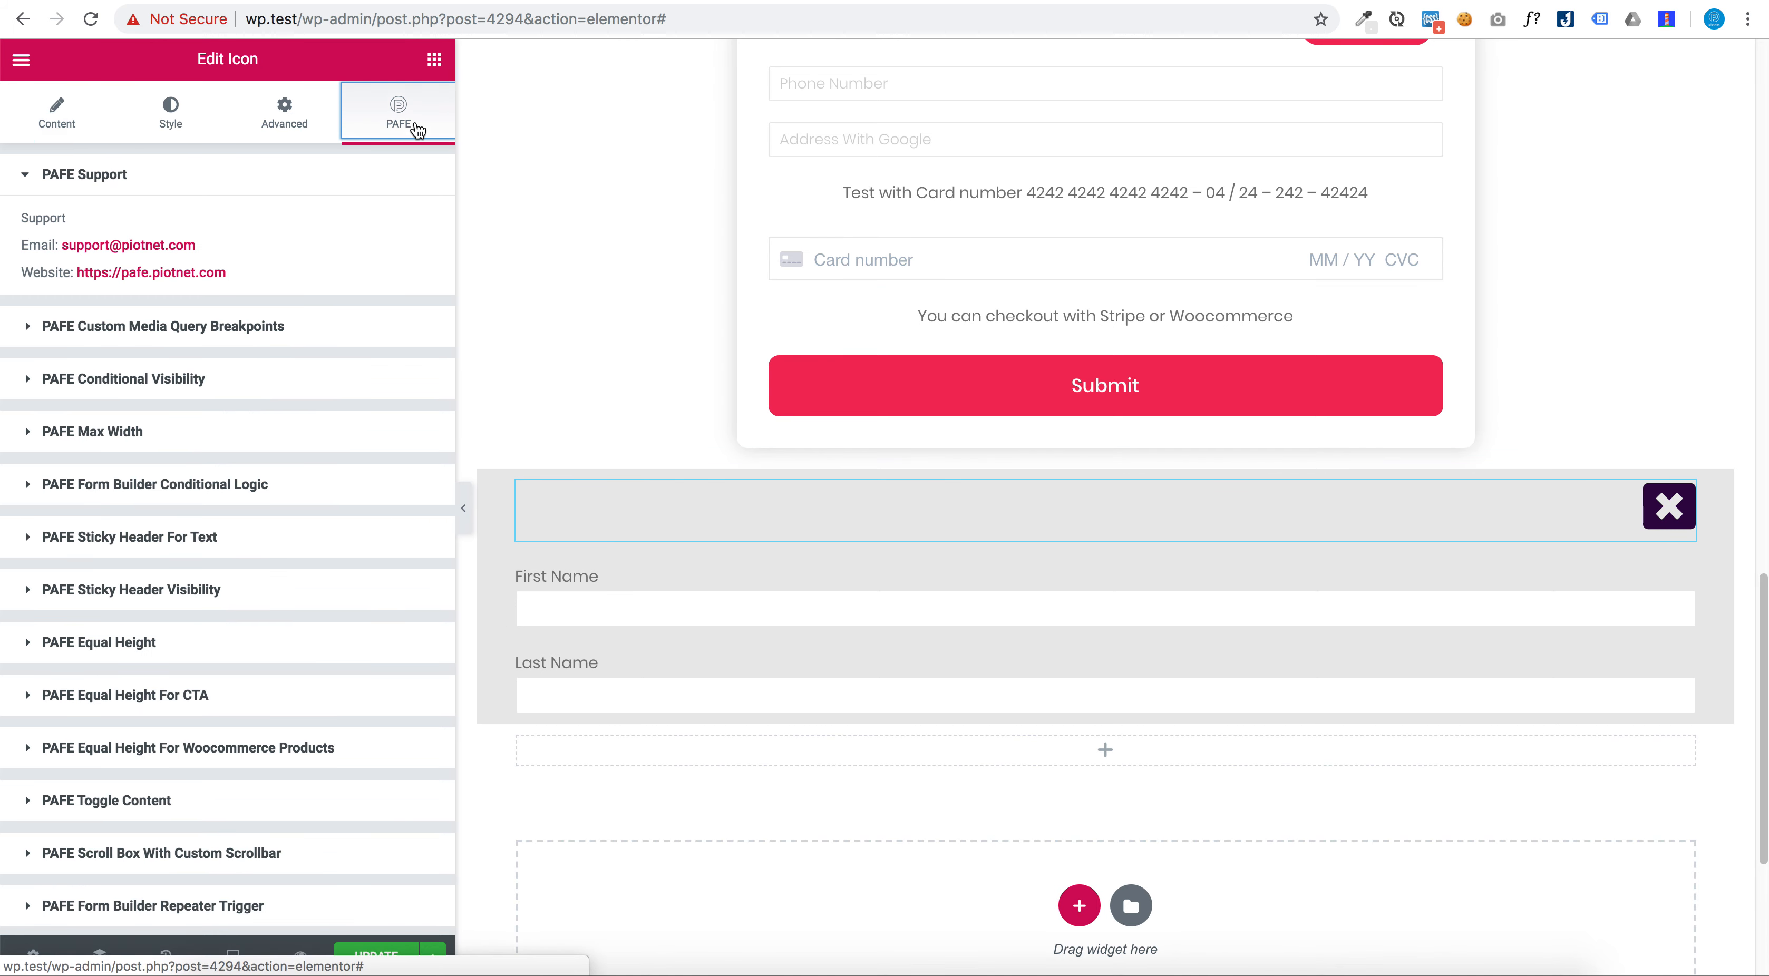
{"action": "scroll", "coordinate": [383, 384], "scroll_direction": "down", "scroll_amount": 3}
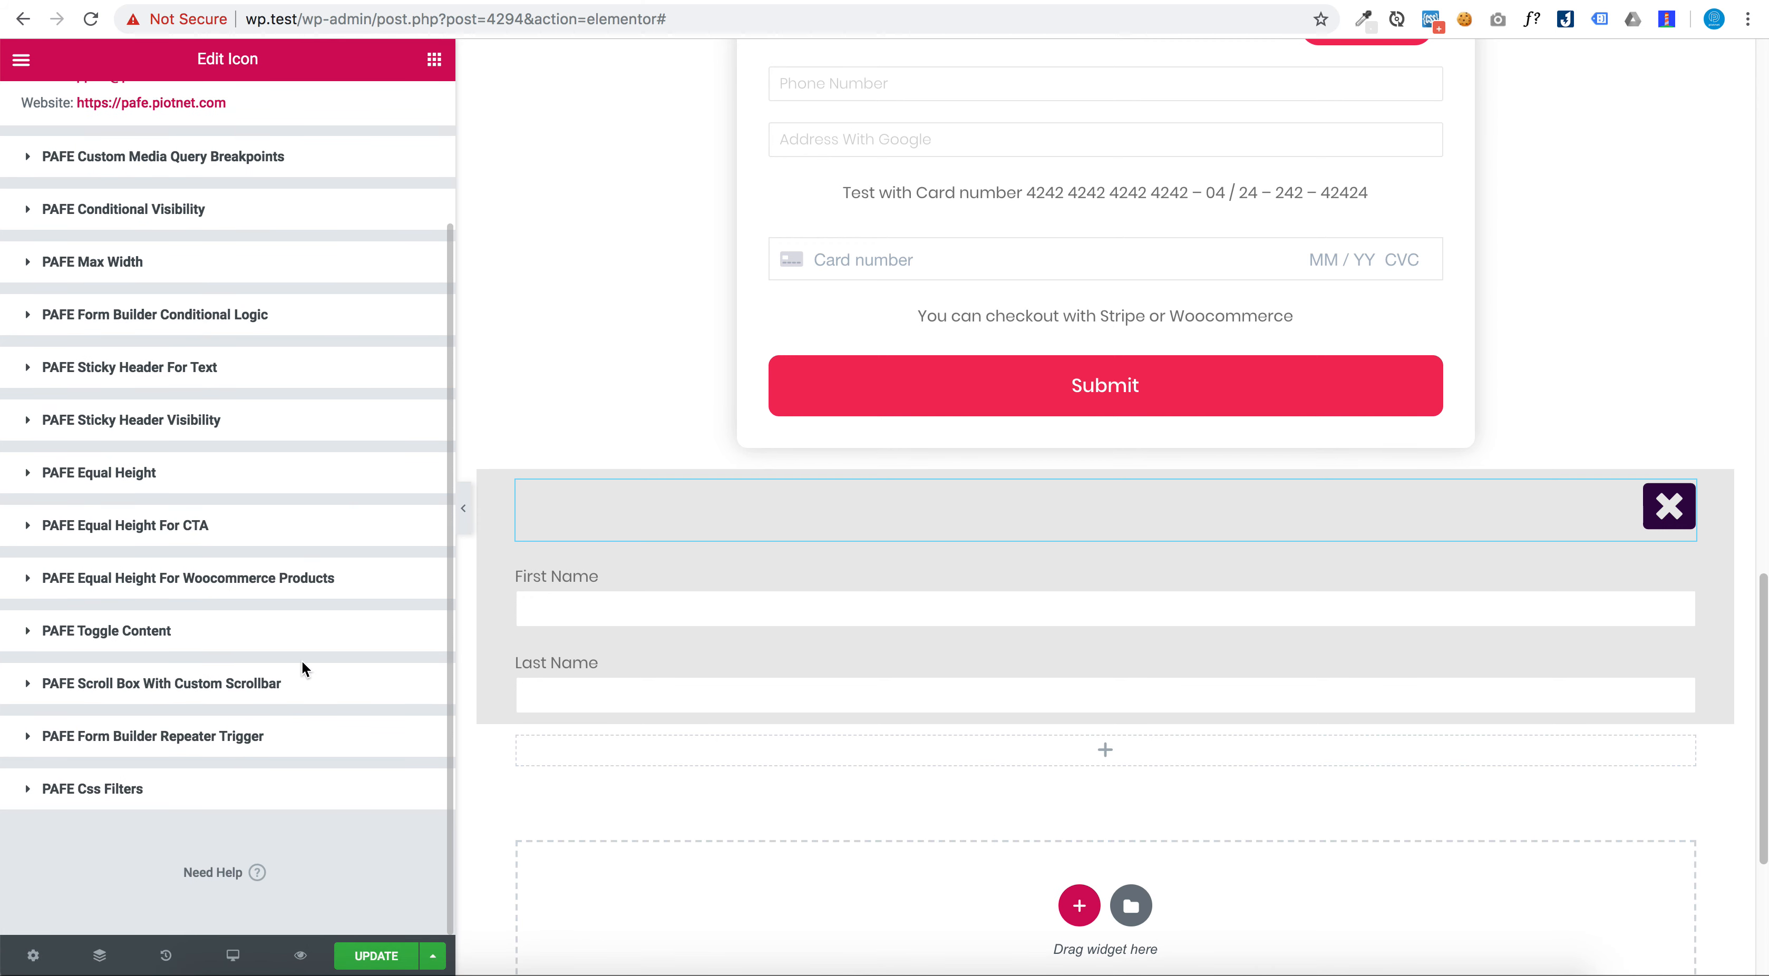
{"action": "left_click", "coordinate": [269, 741]}
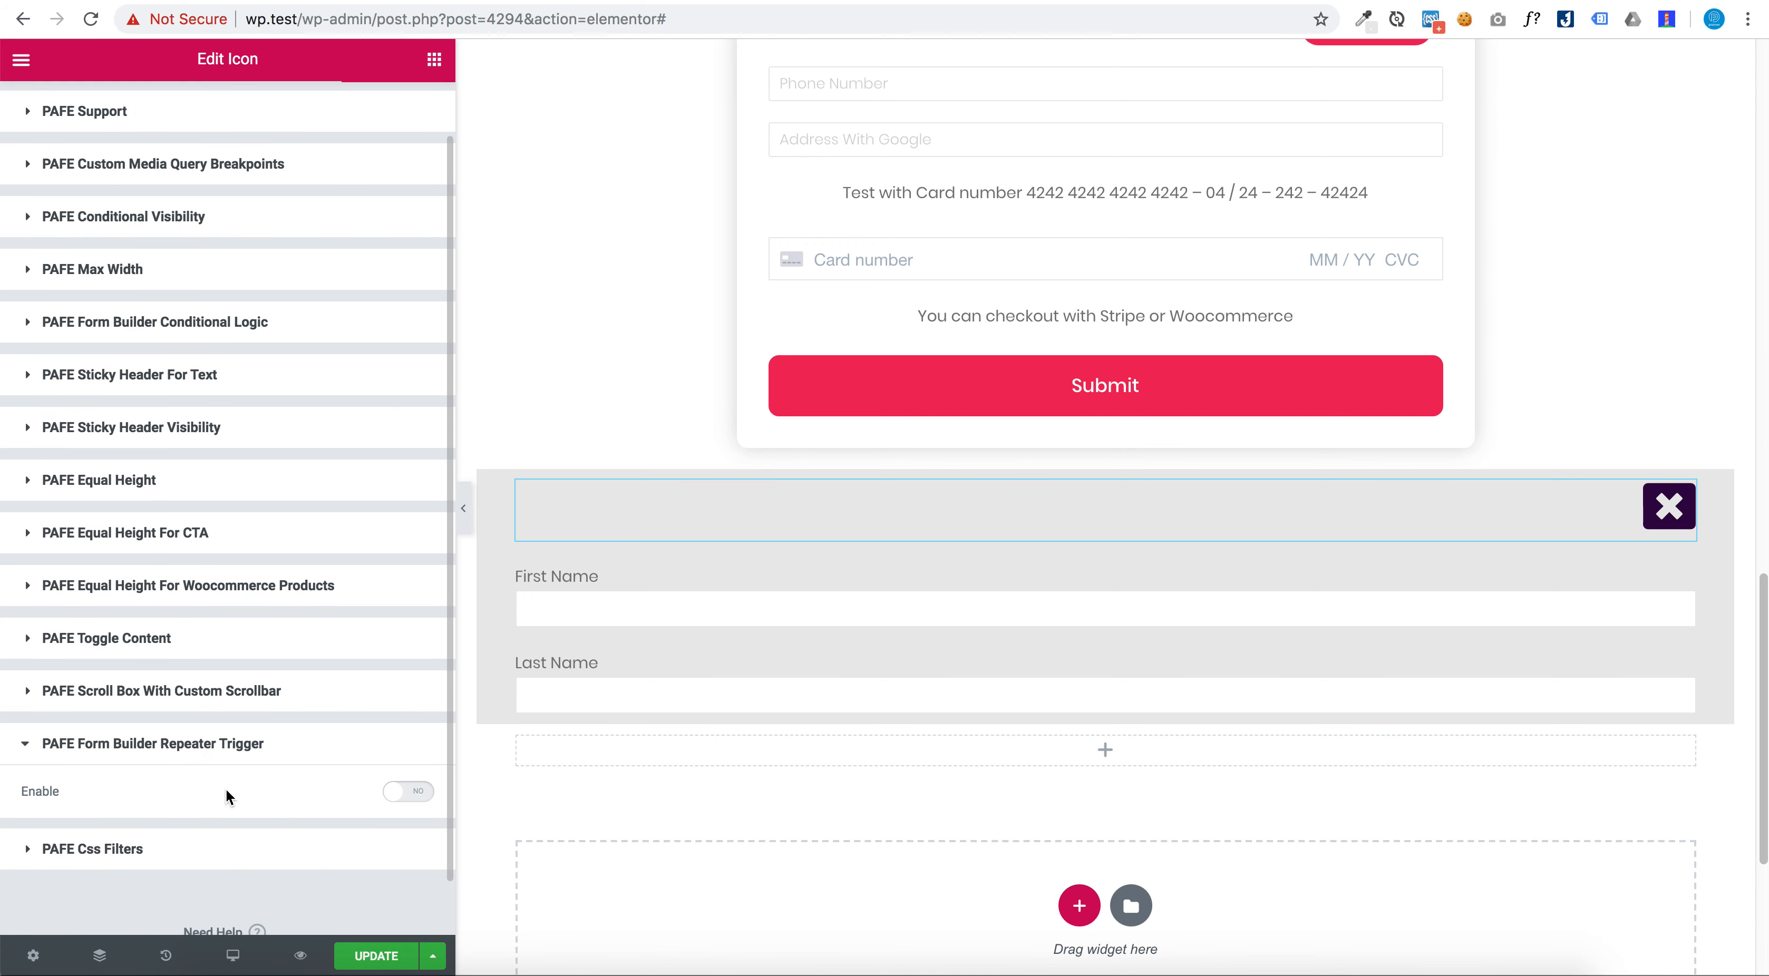
{"action": "left_click", "coordinate": [402, 800]}
{"action": "scroll", "coordinate": [335, 765], "scroll_direction": "down", "scroll_amount": 4}
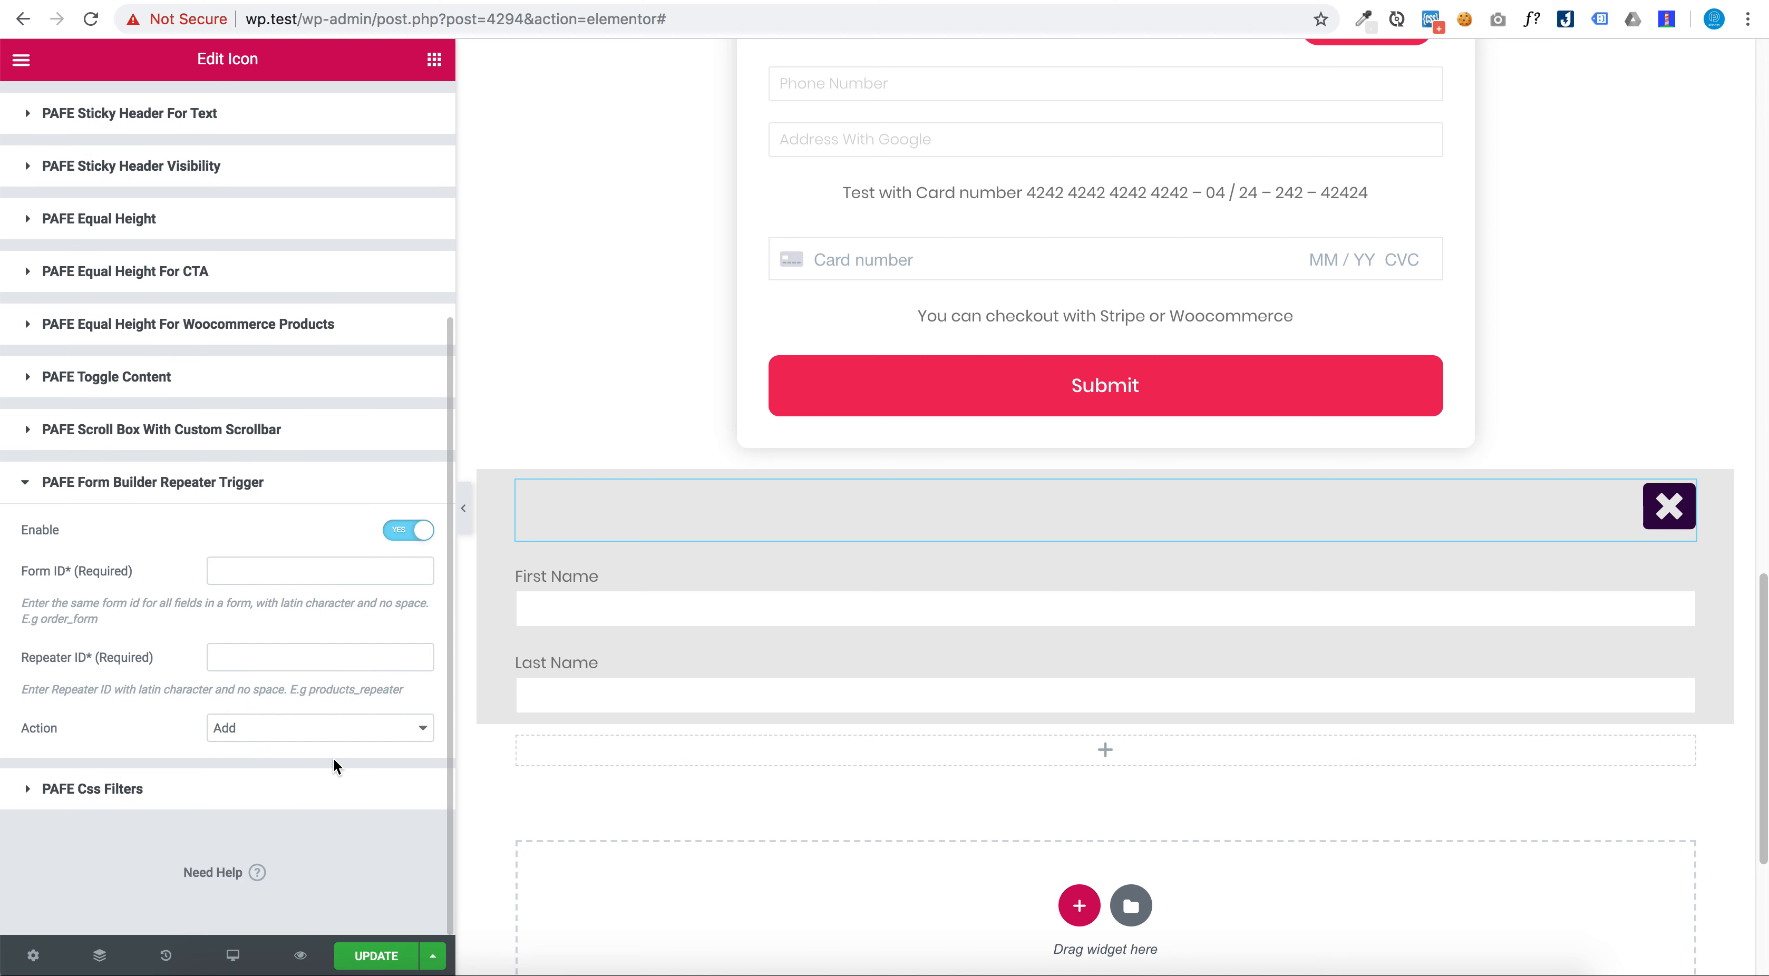
{"action": "left_click", "coordinate": [306, 580]}
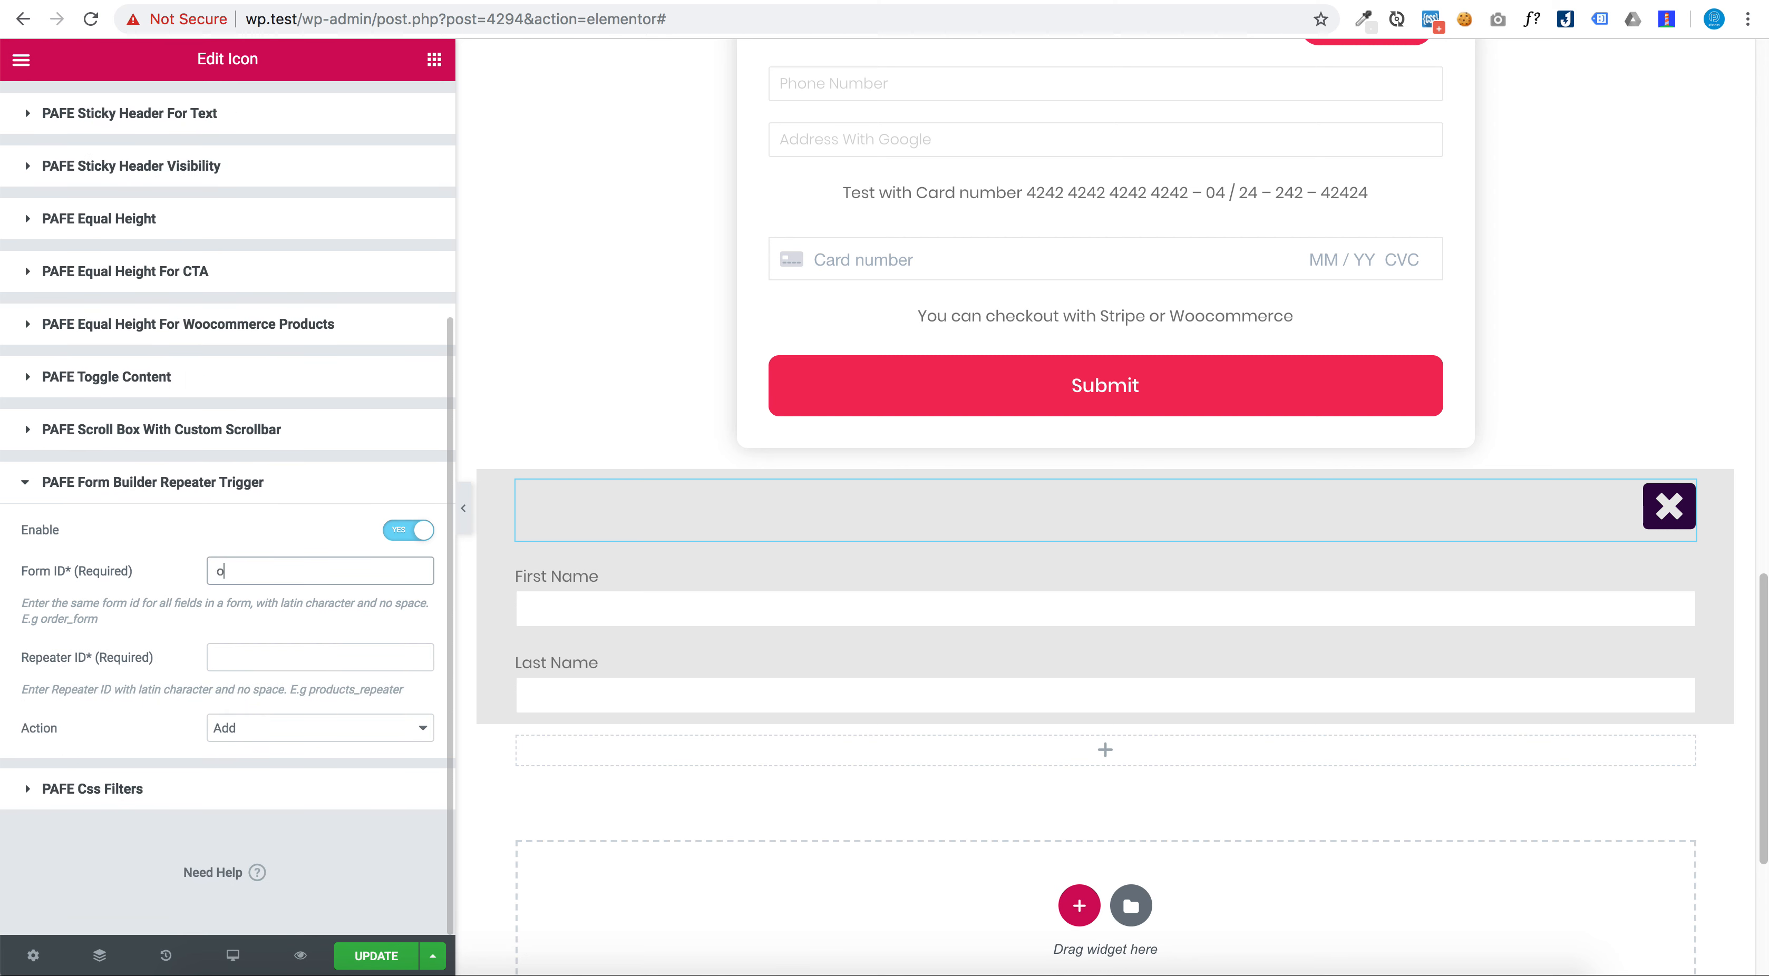
{"action": "type", "text": "order"}
{"action": "key", "text": "Tab"}
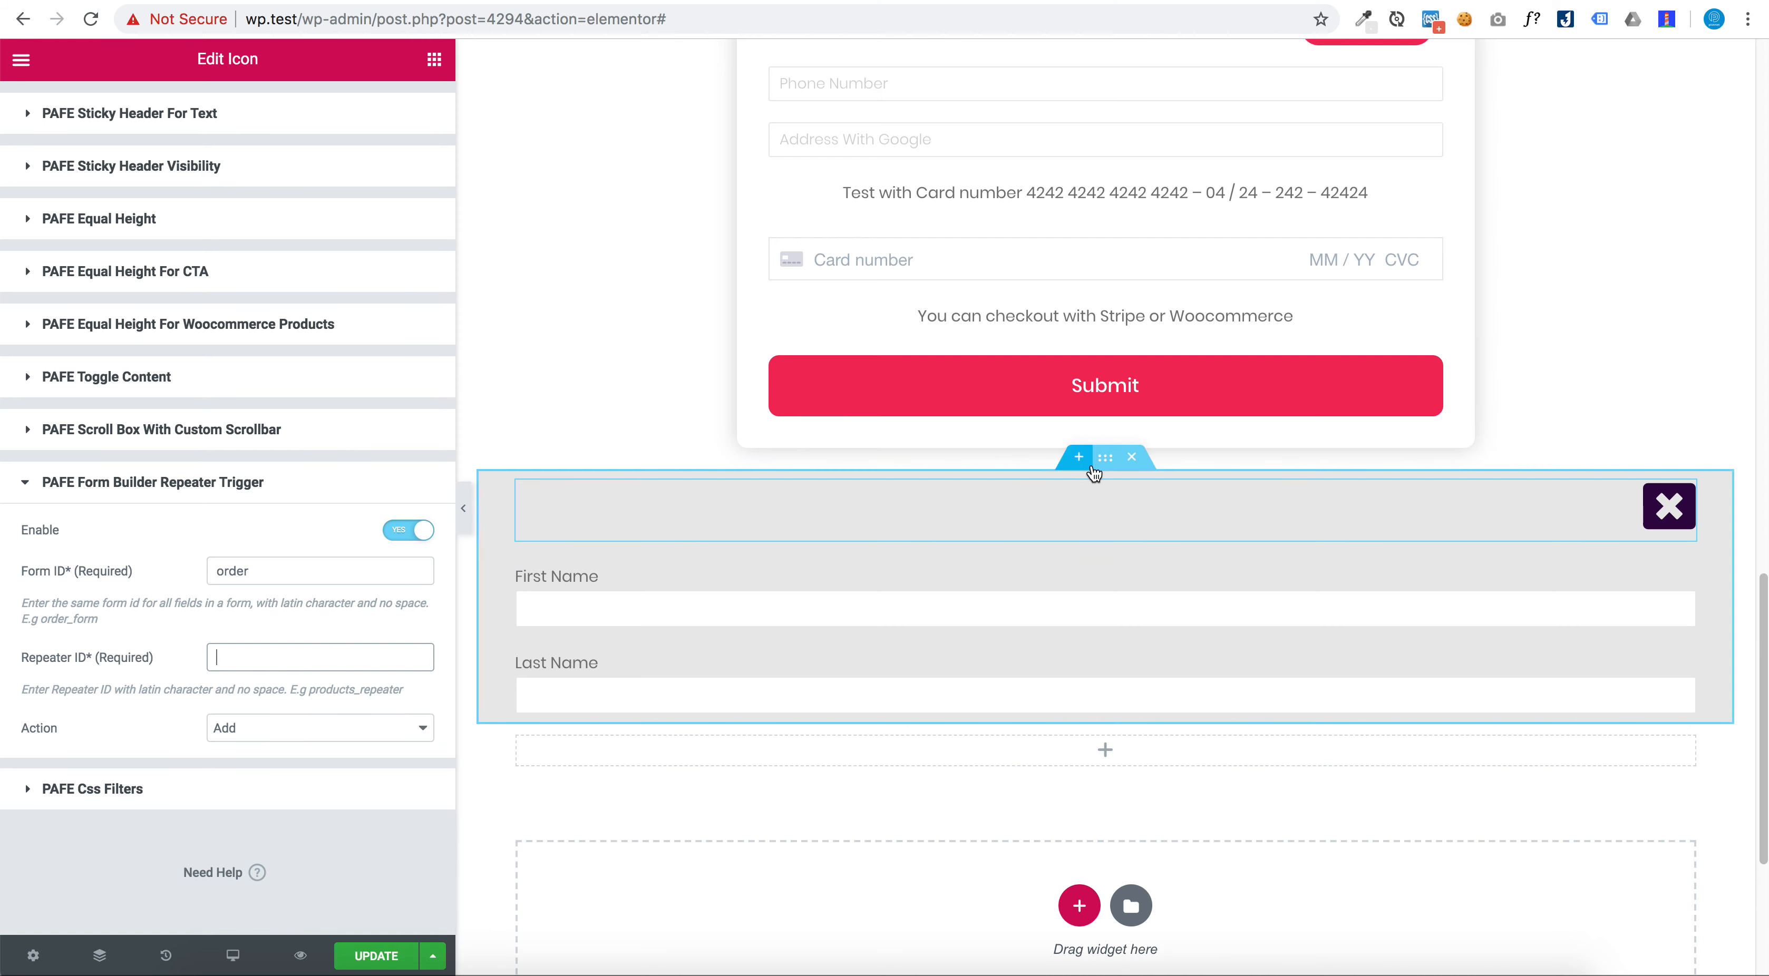
Copy the section's Repeater ID repeater_test into the close icon's repeater trigger and set the trigger's action to Remove
{"action": "left_click", "coordinate": [1102, 469]}
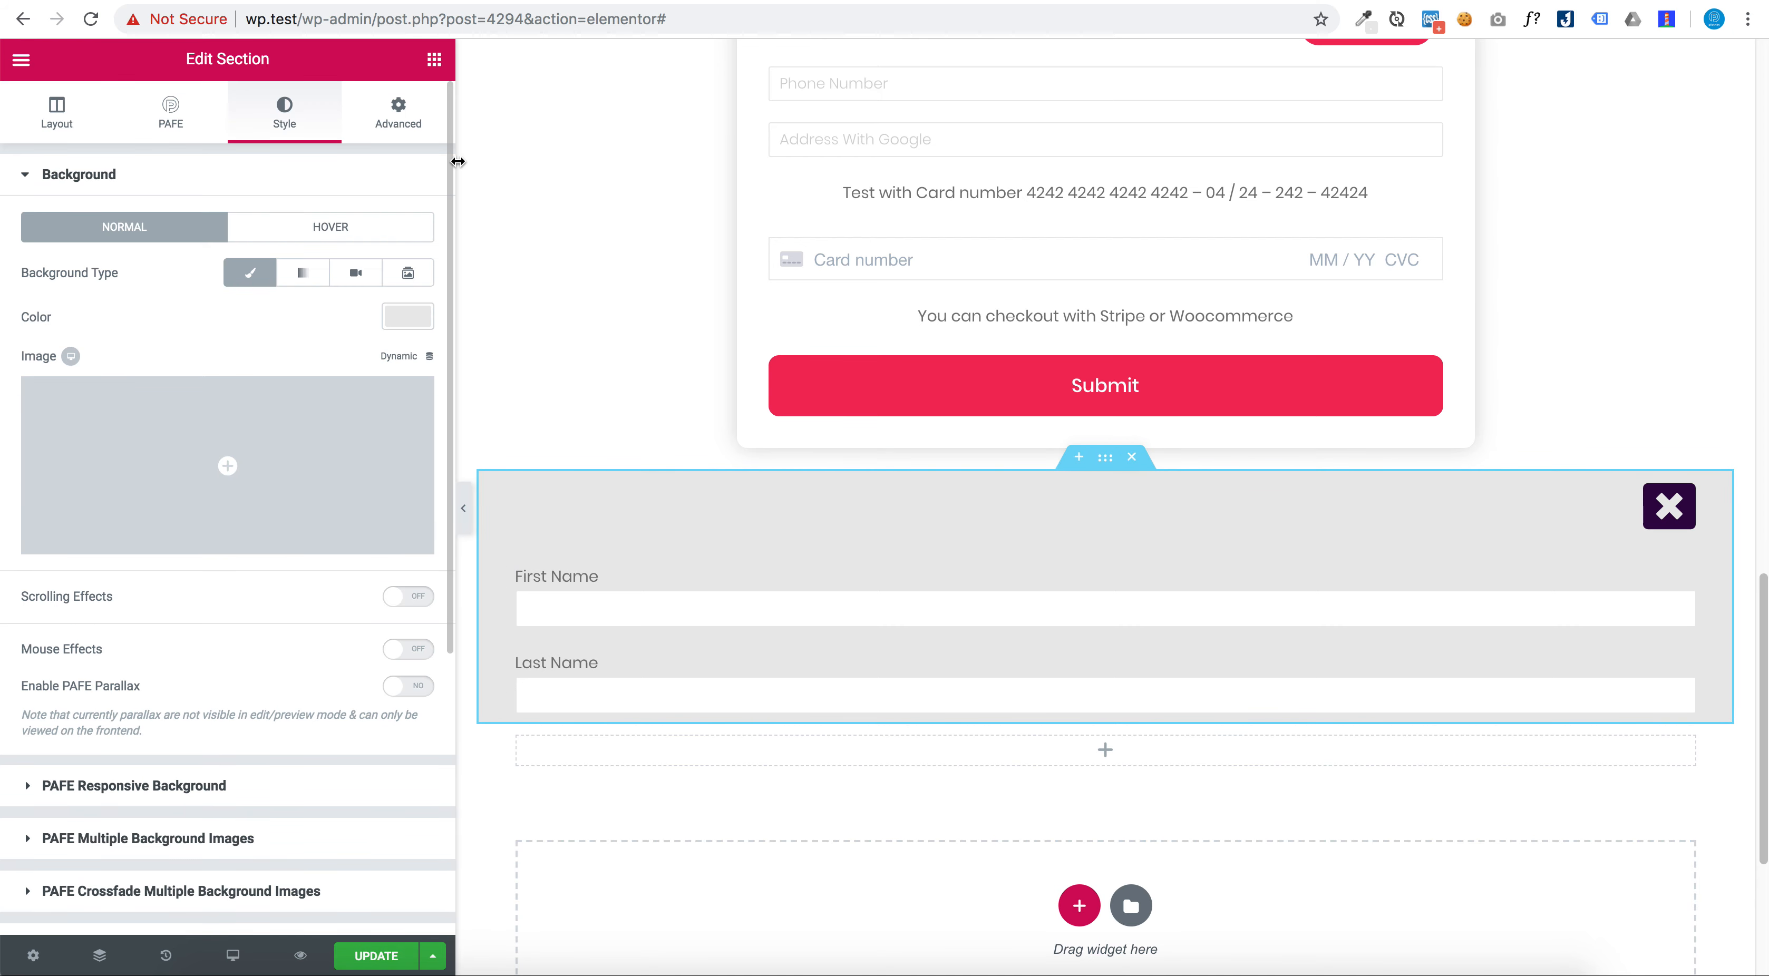
{"action": "left_click", "coordinate": [168, 132]}
{"action": "left_click", "coordinate": [202, 357]}
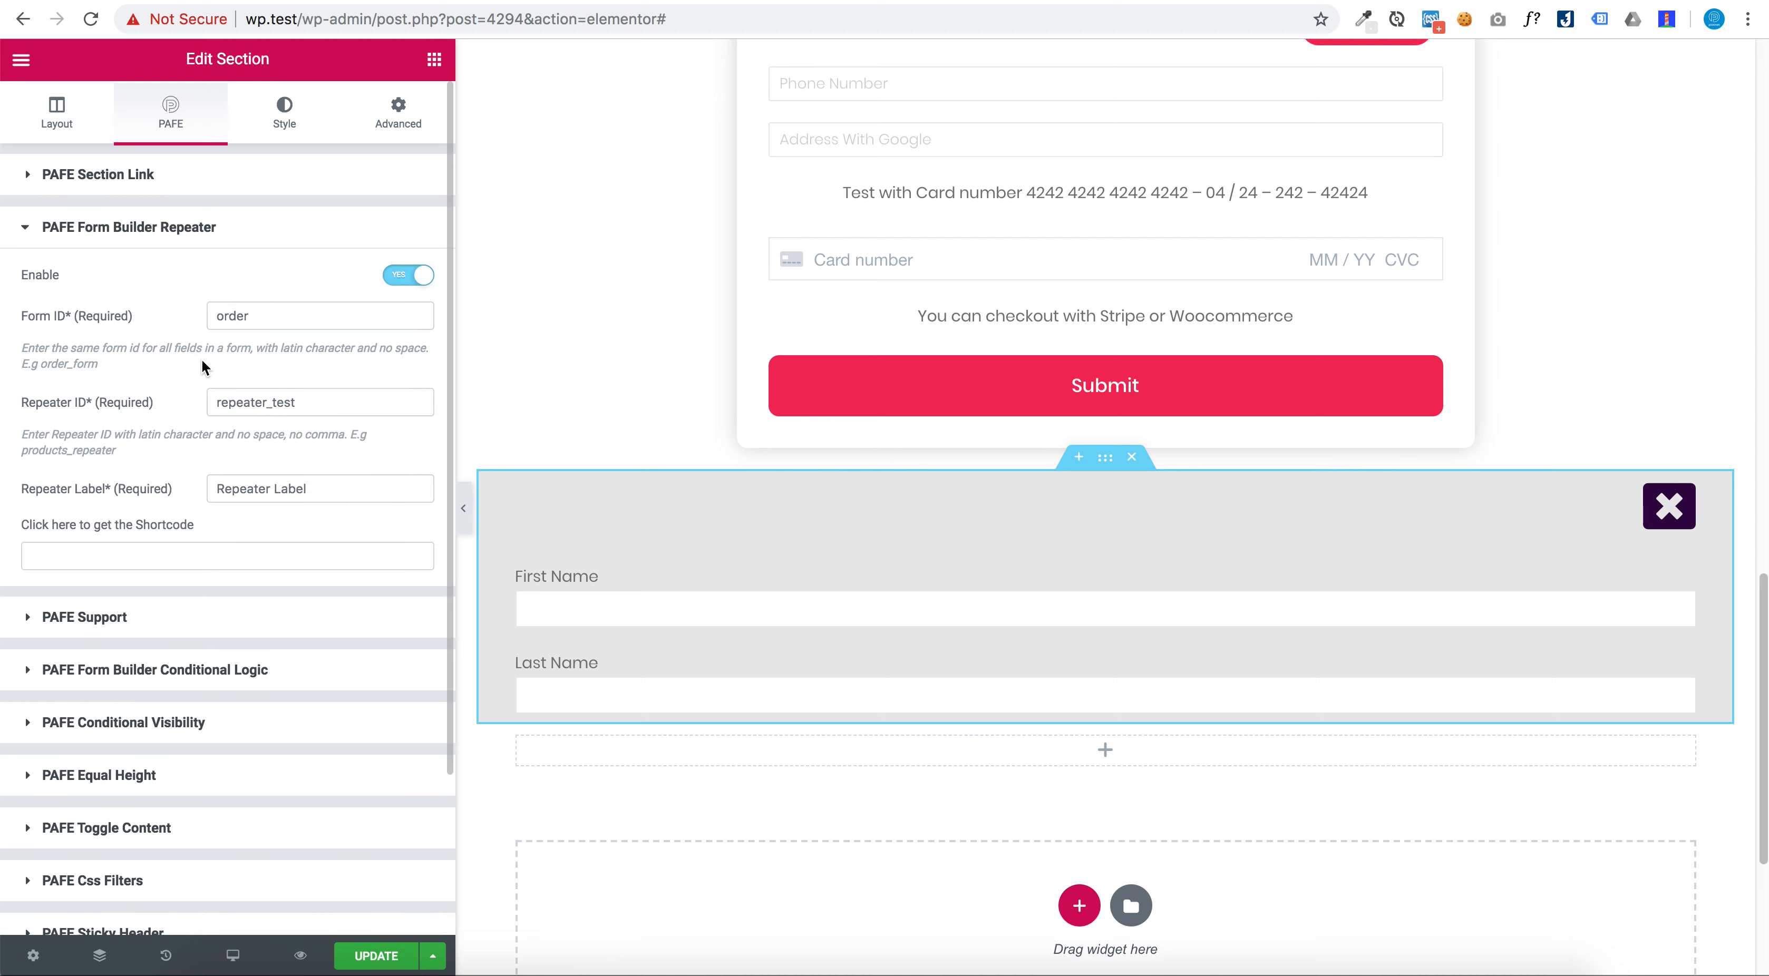
{"action": "double_click", "coordinate": [261, 401]}
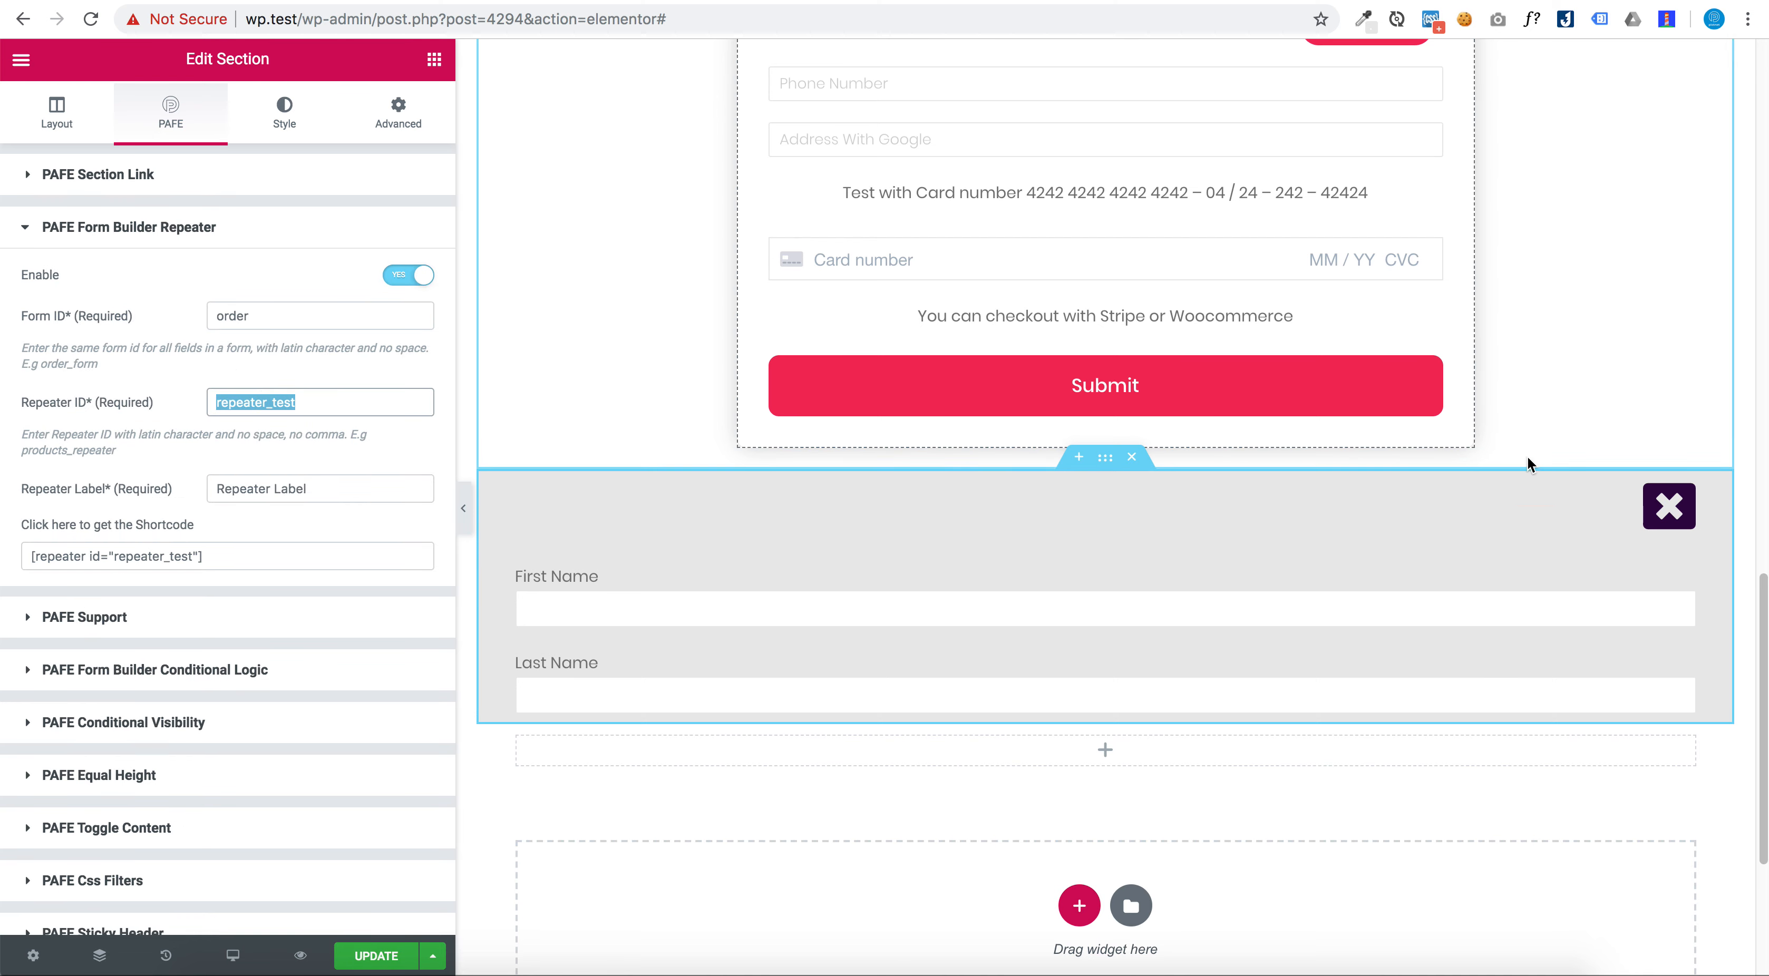
{"action": "left_click", "coordinate": [1669, 506]}
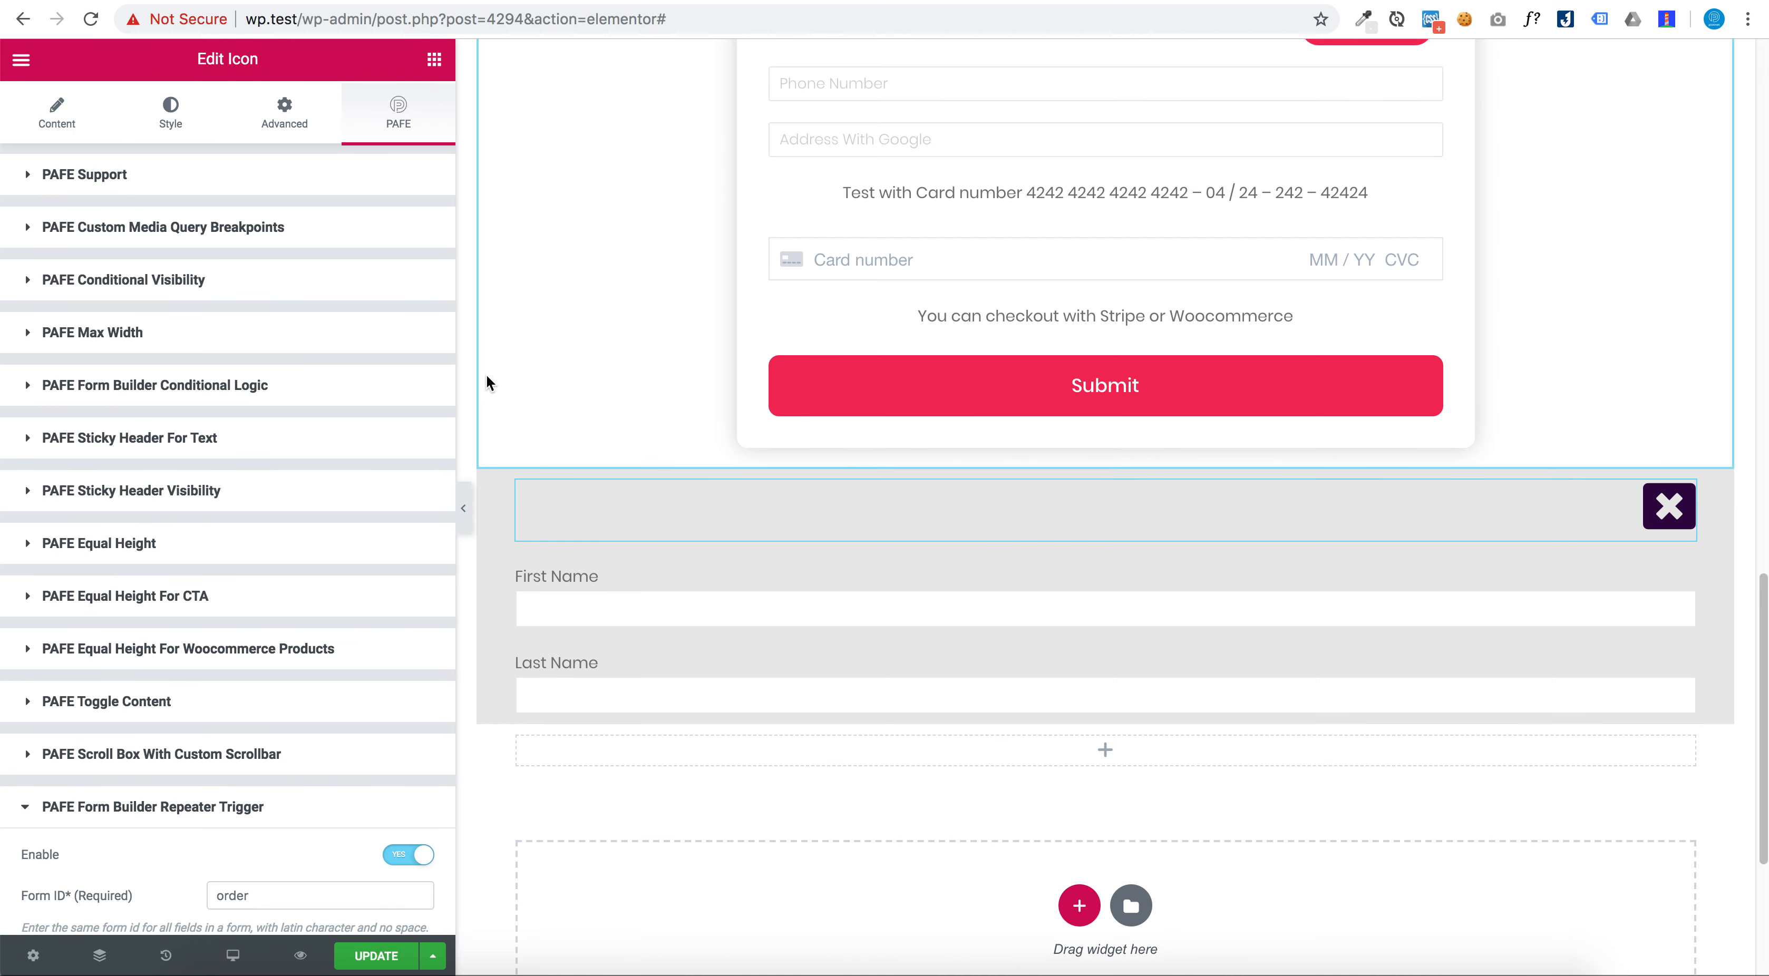
{"action": "scroll", "coordinate": [348, 506], "scroll_direction": "down", "scroll_amount": 5}
{"action": "left_click", "coordinate": [304, 646]}
{"action": "type", "text": "repeater_test"}
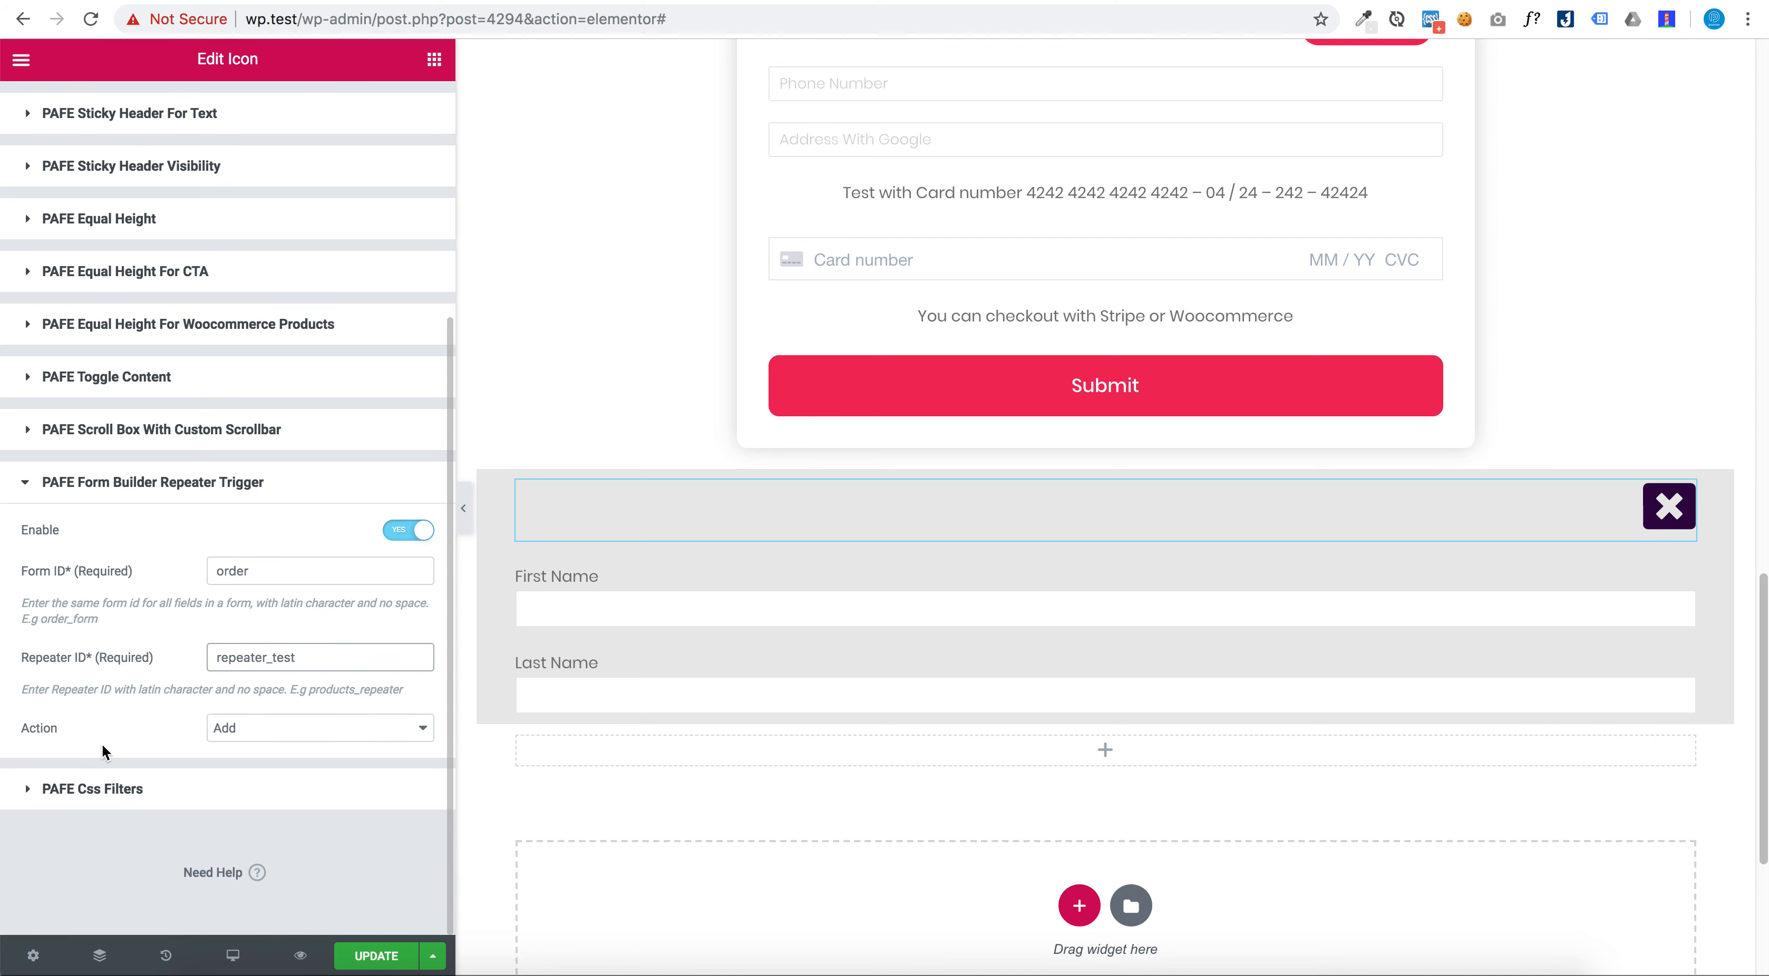
{"action": "left_click", "coordinate": [200, 729]}
{"action": "left_click", "coordinate": [251, 747]}
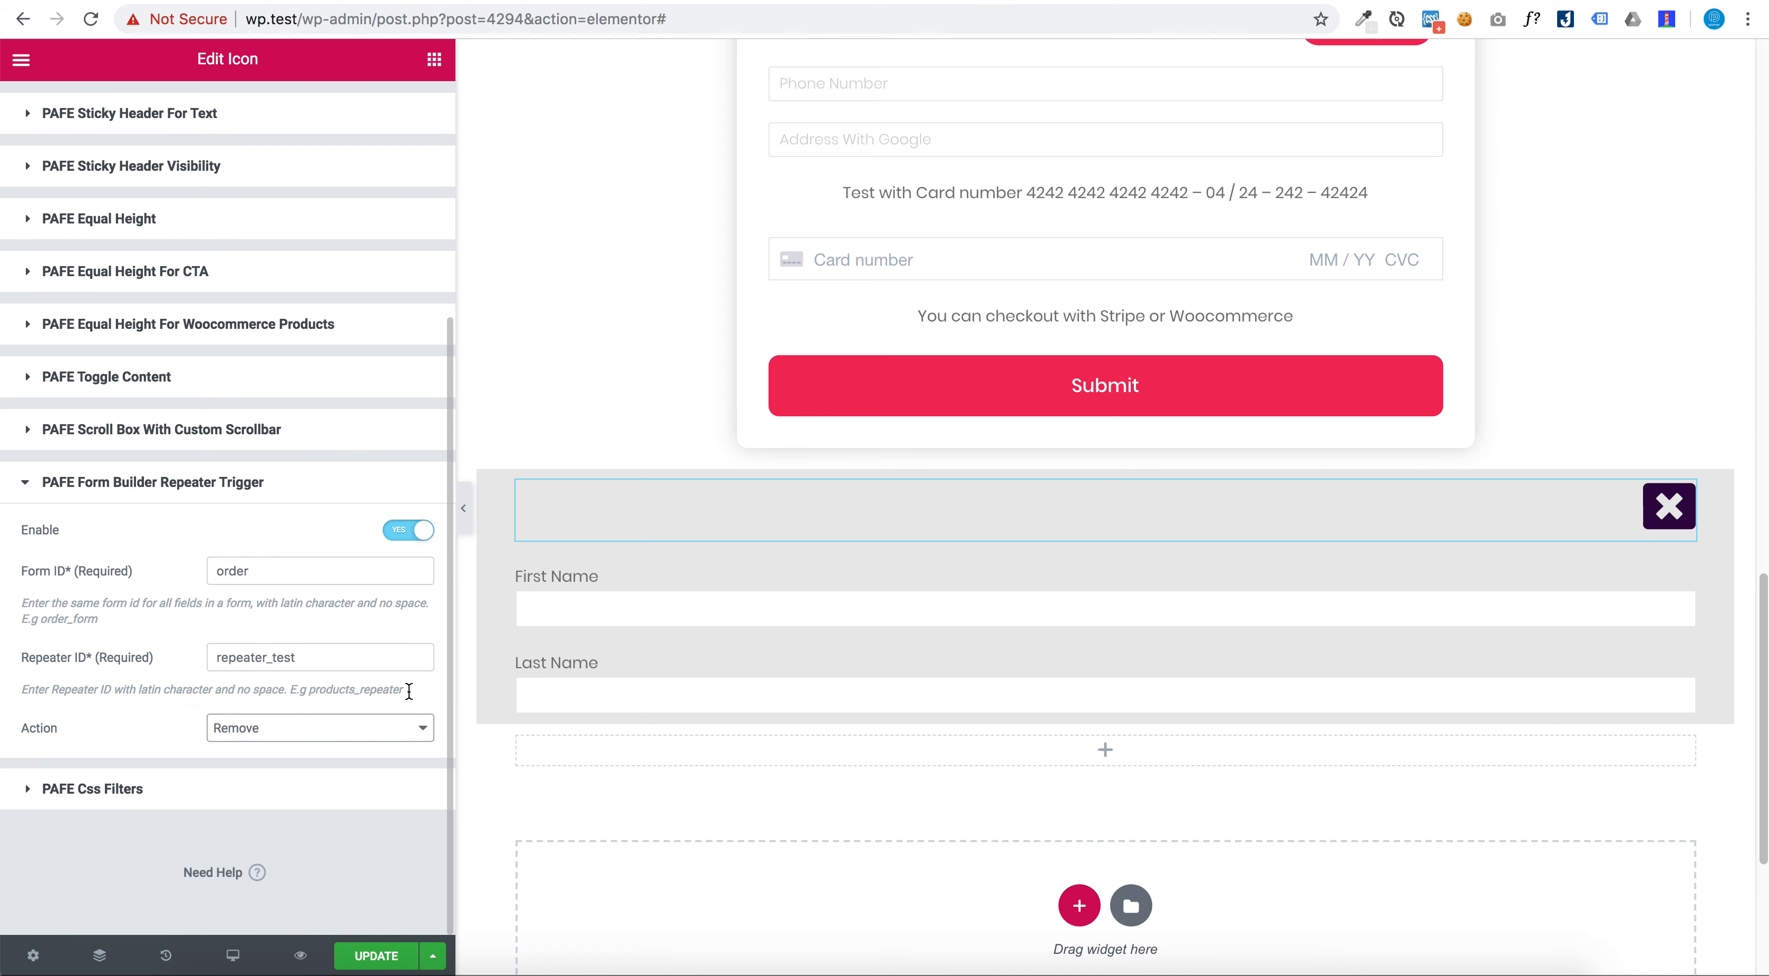
Add a Button widget to the empty section below the repeater section
{"action": "scroll", "coordinate": [850, 576], "scroll_direction": "down", "scroll_amount": 1}
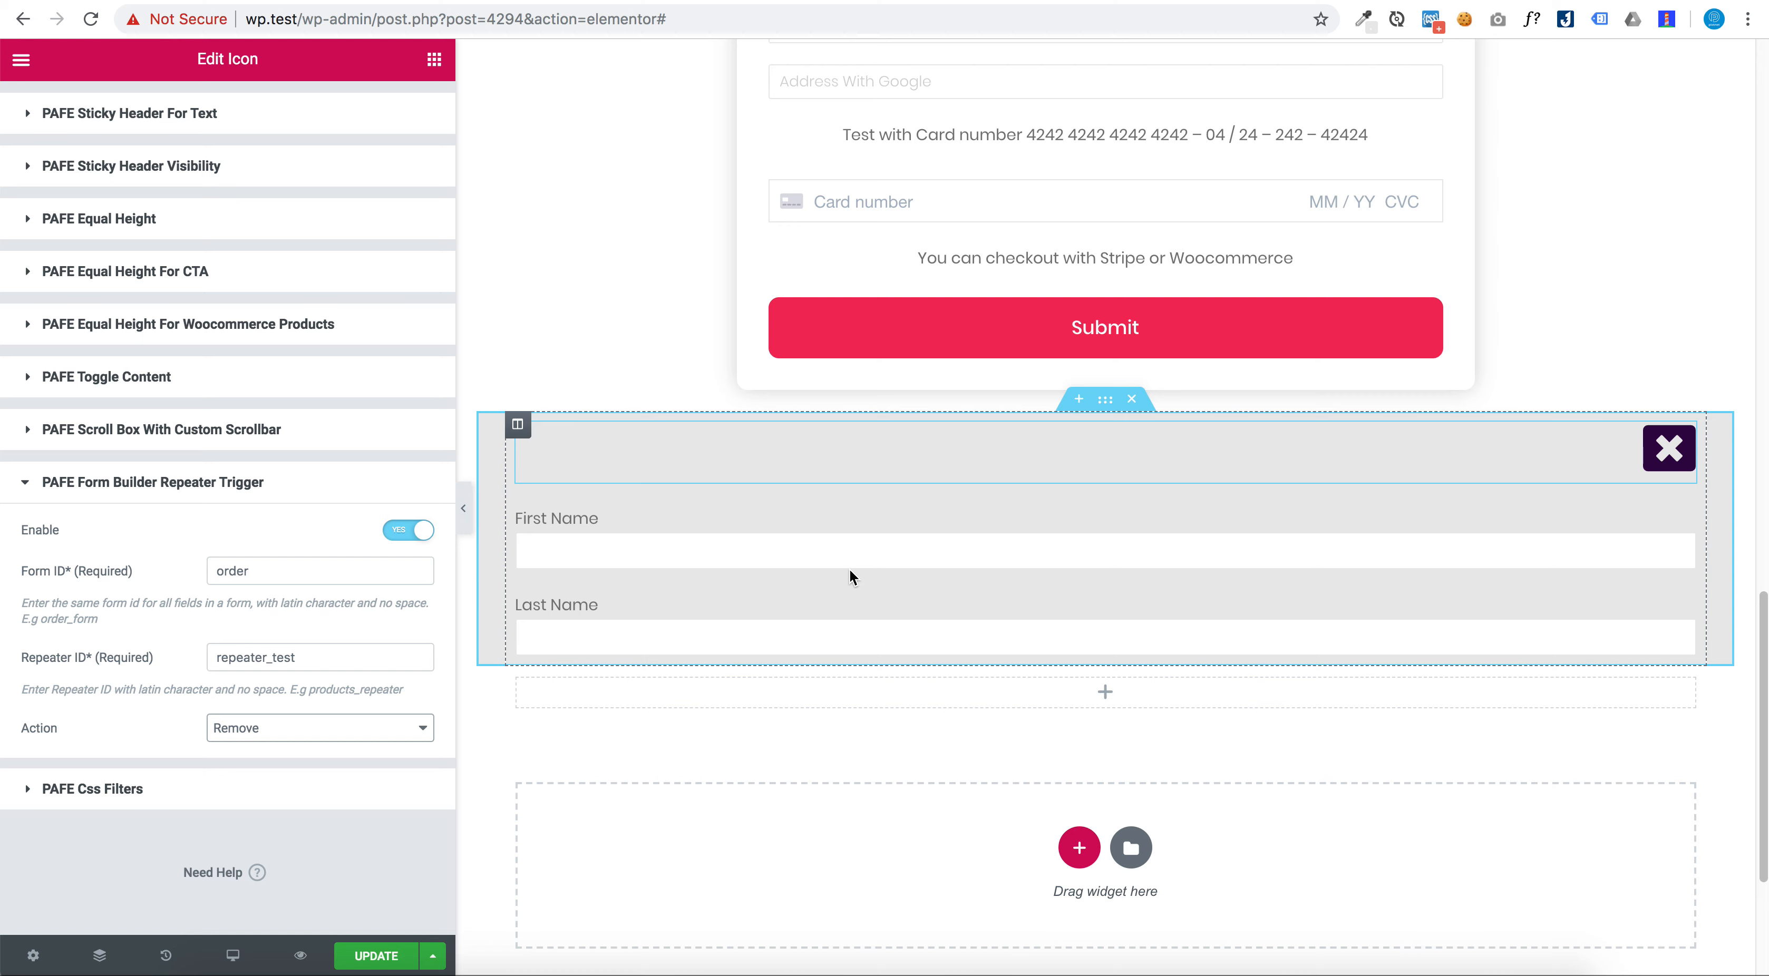
{"action": "left_click", "coordinate": [1105, 656]}
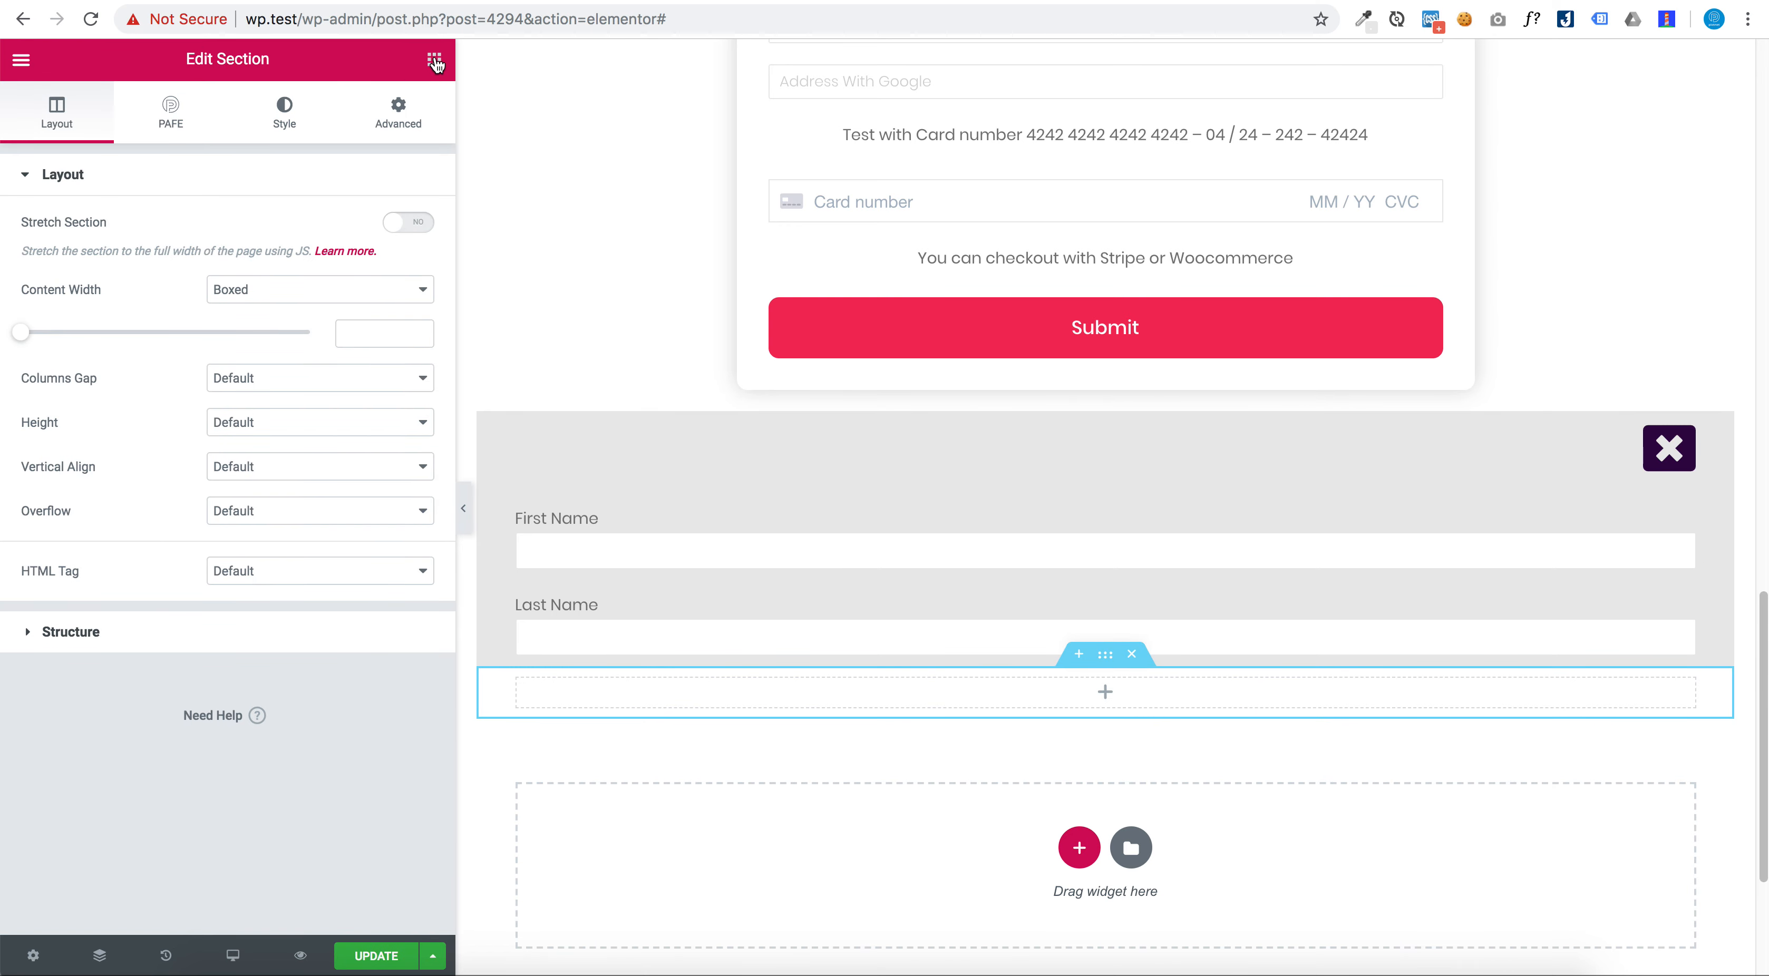
{"action": "left_click", "coordinate": [436, 60]}
{"action": "left_click_drag", "start_coordinate": [345, 485], "coordinate": [868, 677]}
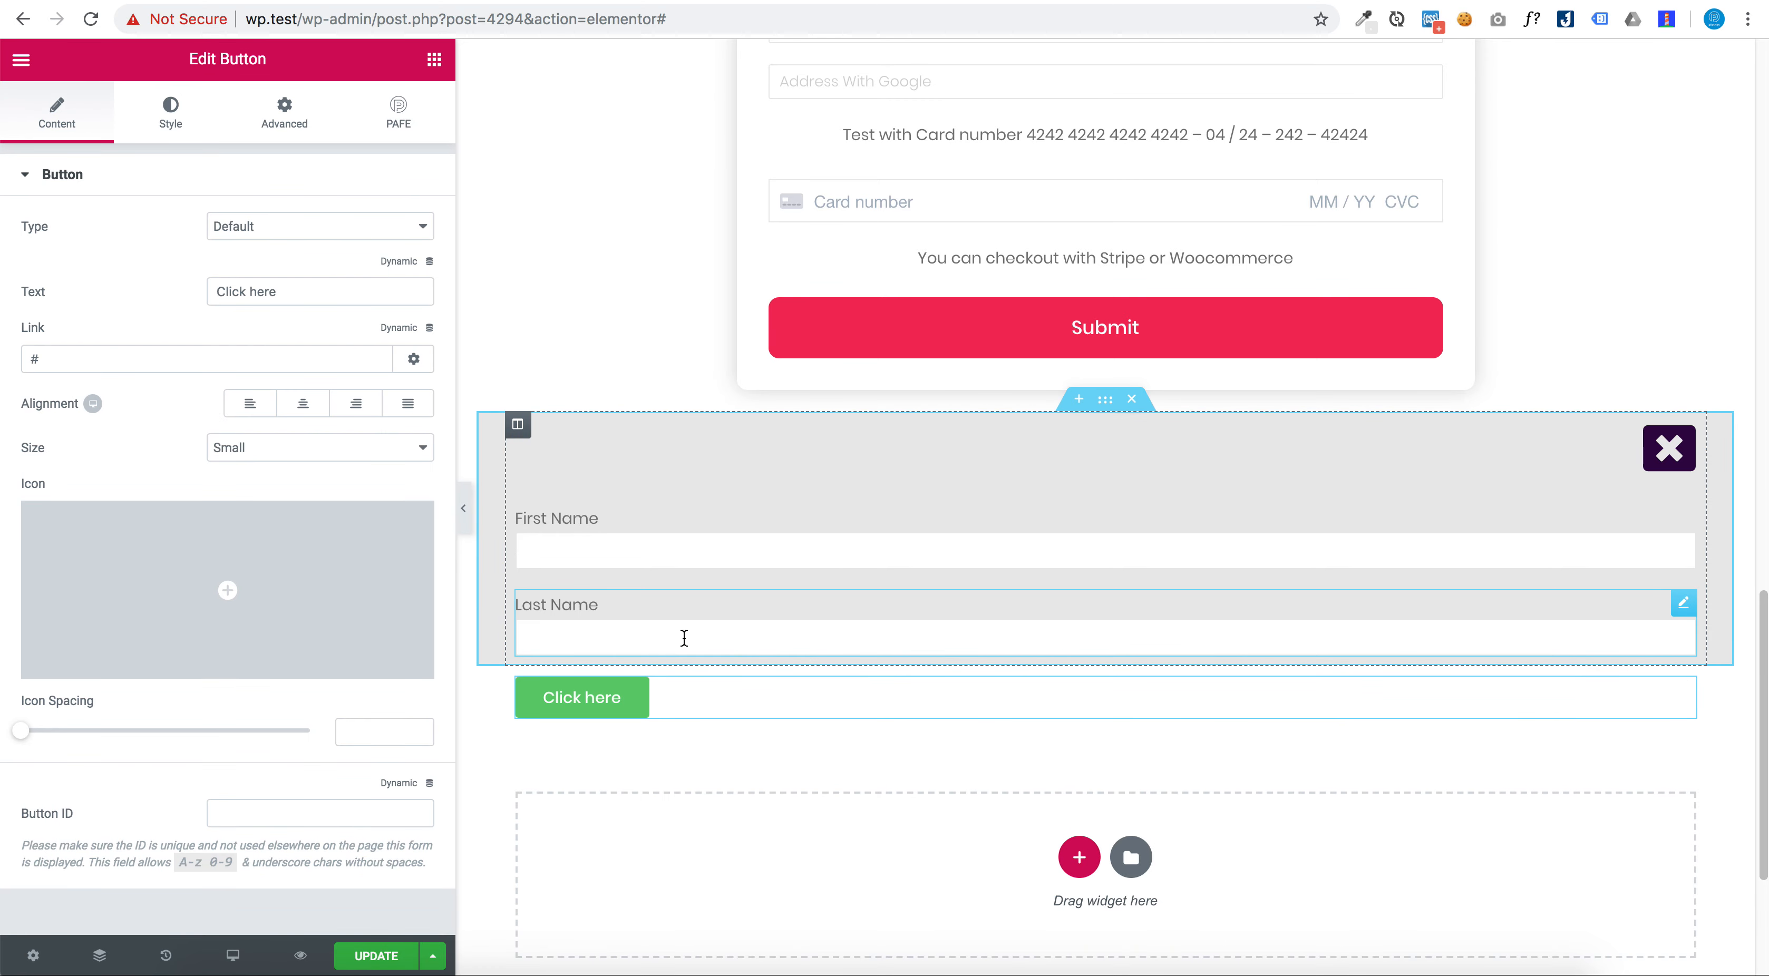
Align the new button right, clear its link and set its text to Add More
{"action": "left_click", "coordinate": [365, 412]}
{"action": "left_click", "coordinate": [228, 359]}
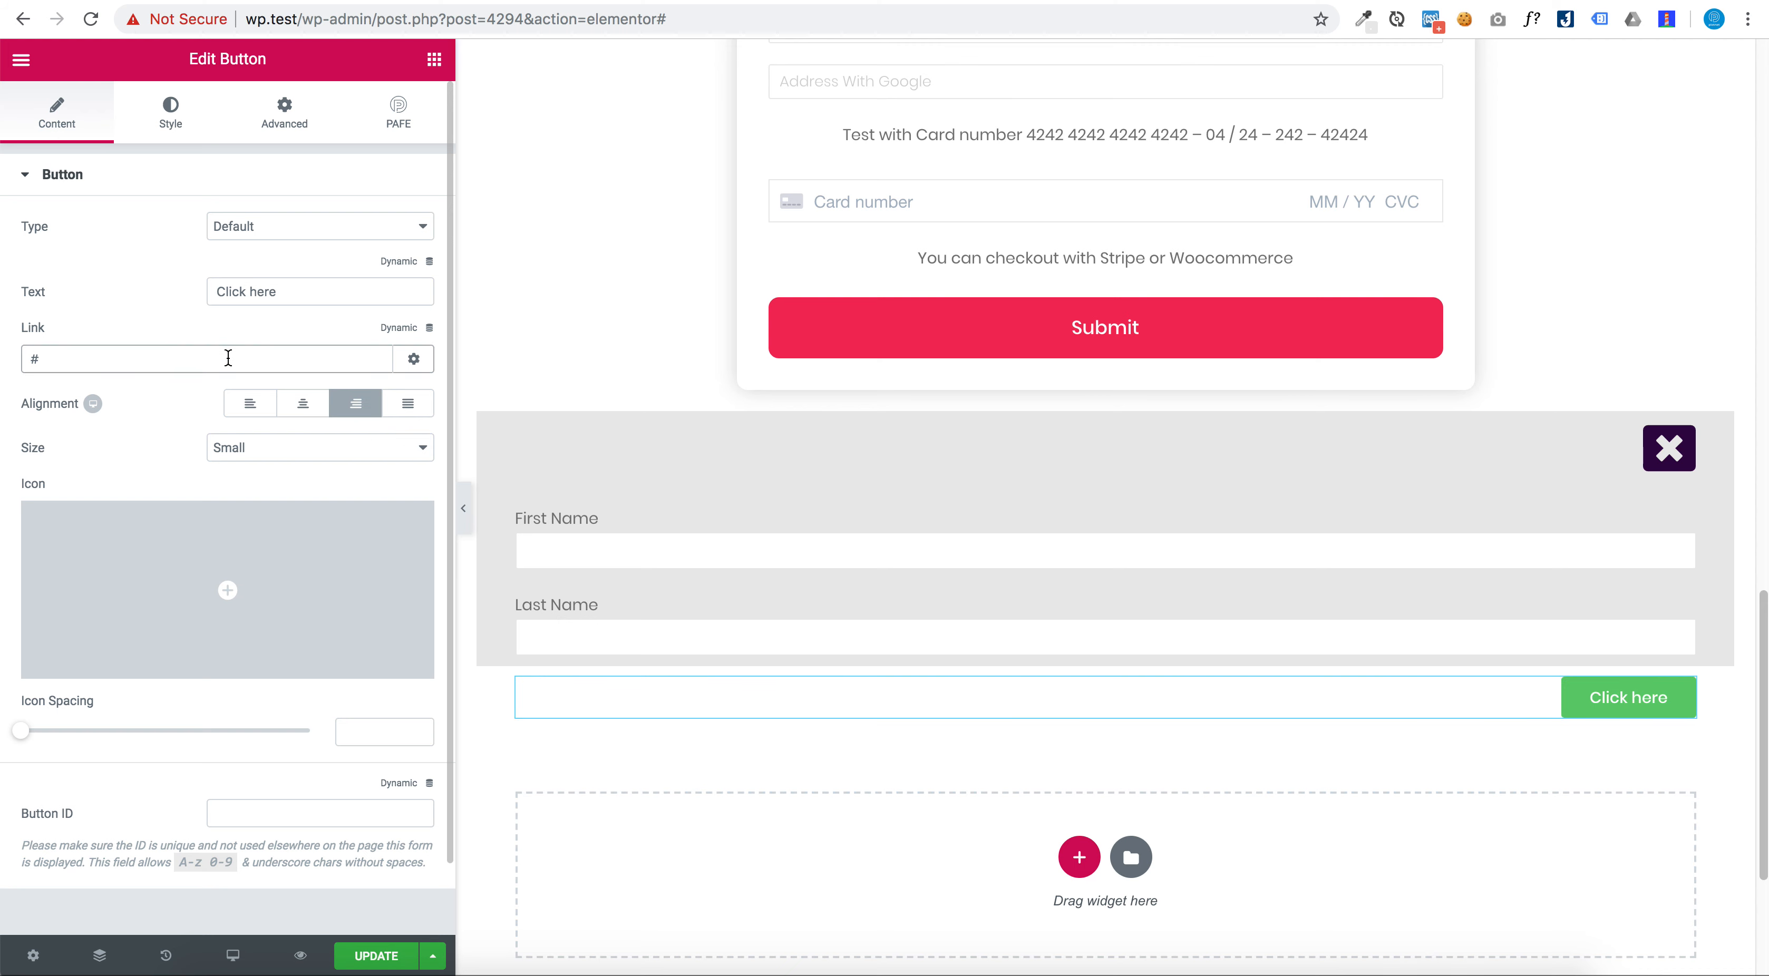
{"action": "key", "text": "BackSpace"}
{"action": "left_click_drag", "start_coordinate": [217, 291], "coordinate": [269, 281]}
{"action": "type", "text": "A"}
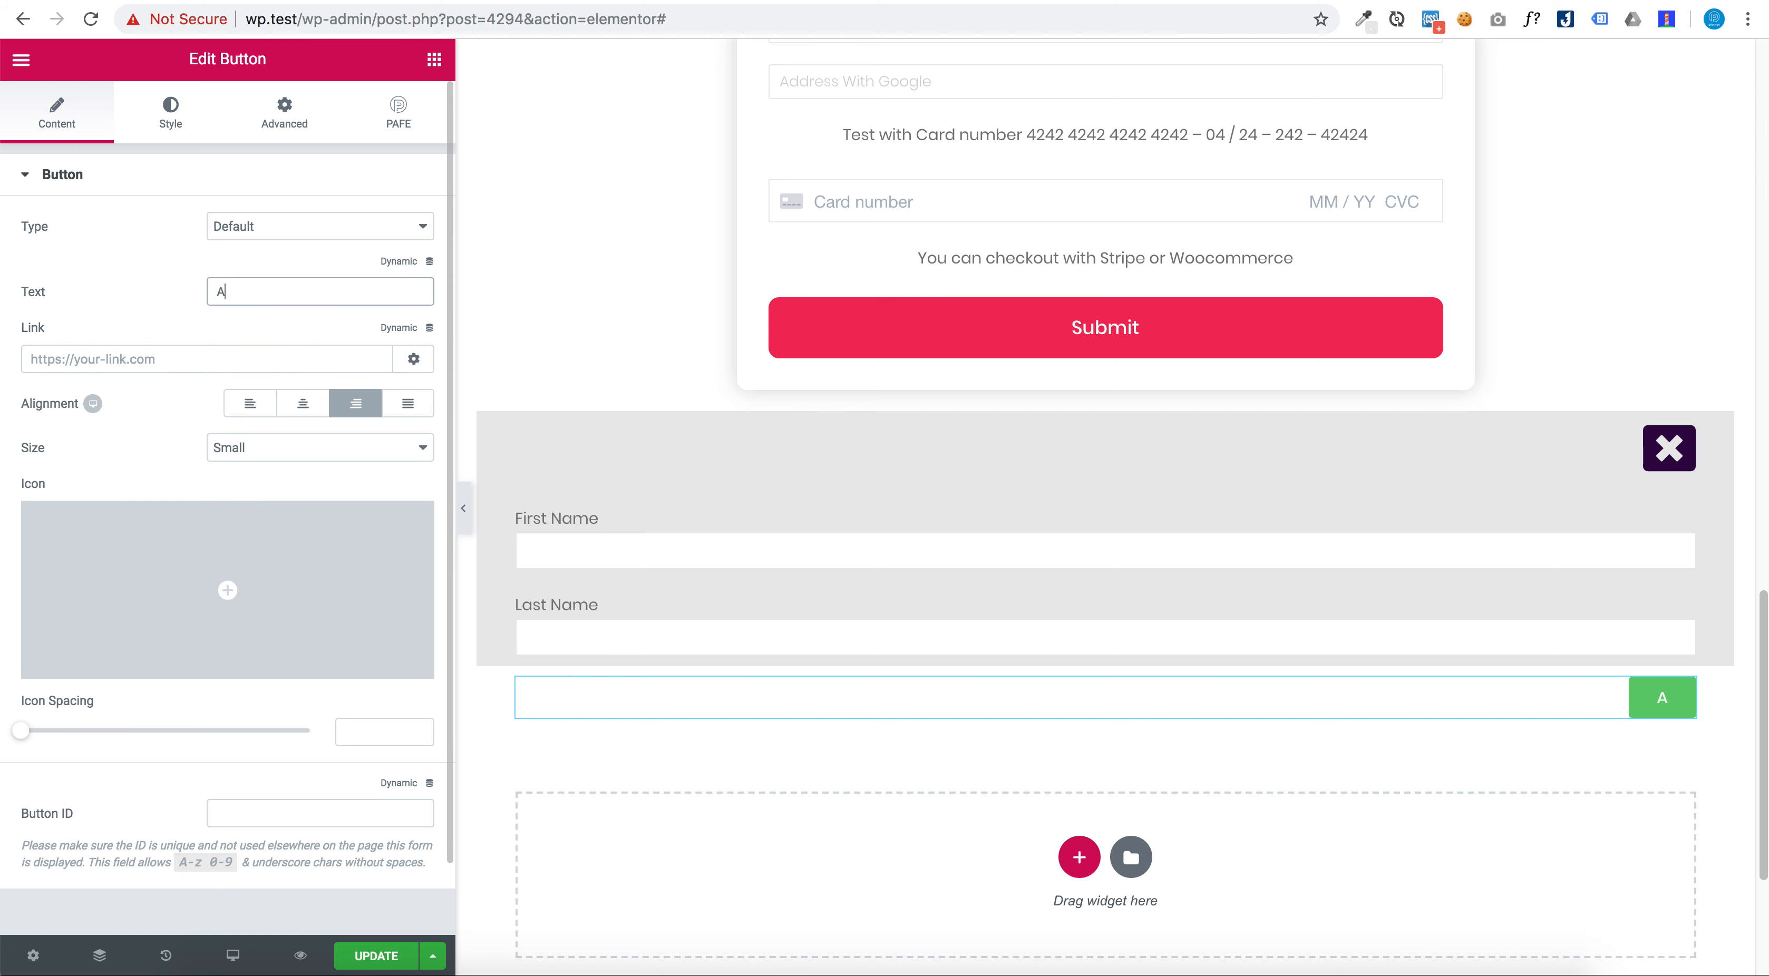
{"action": "type", "text": "dd More"}
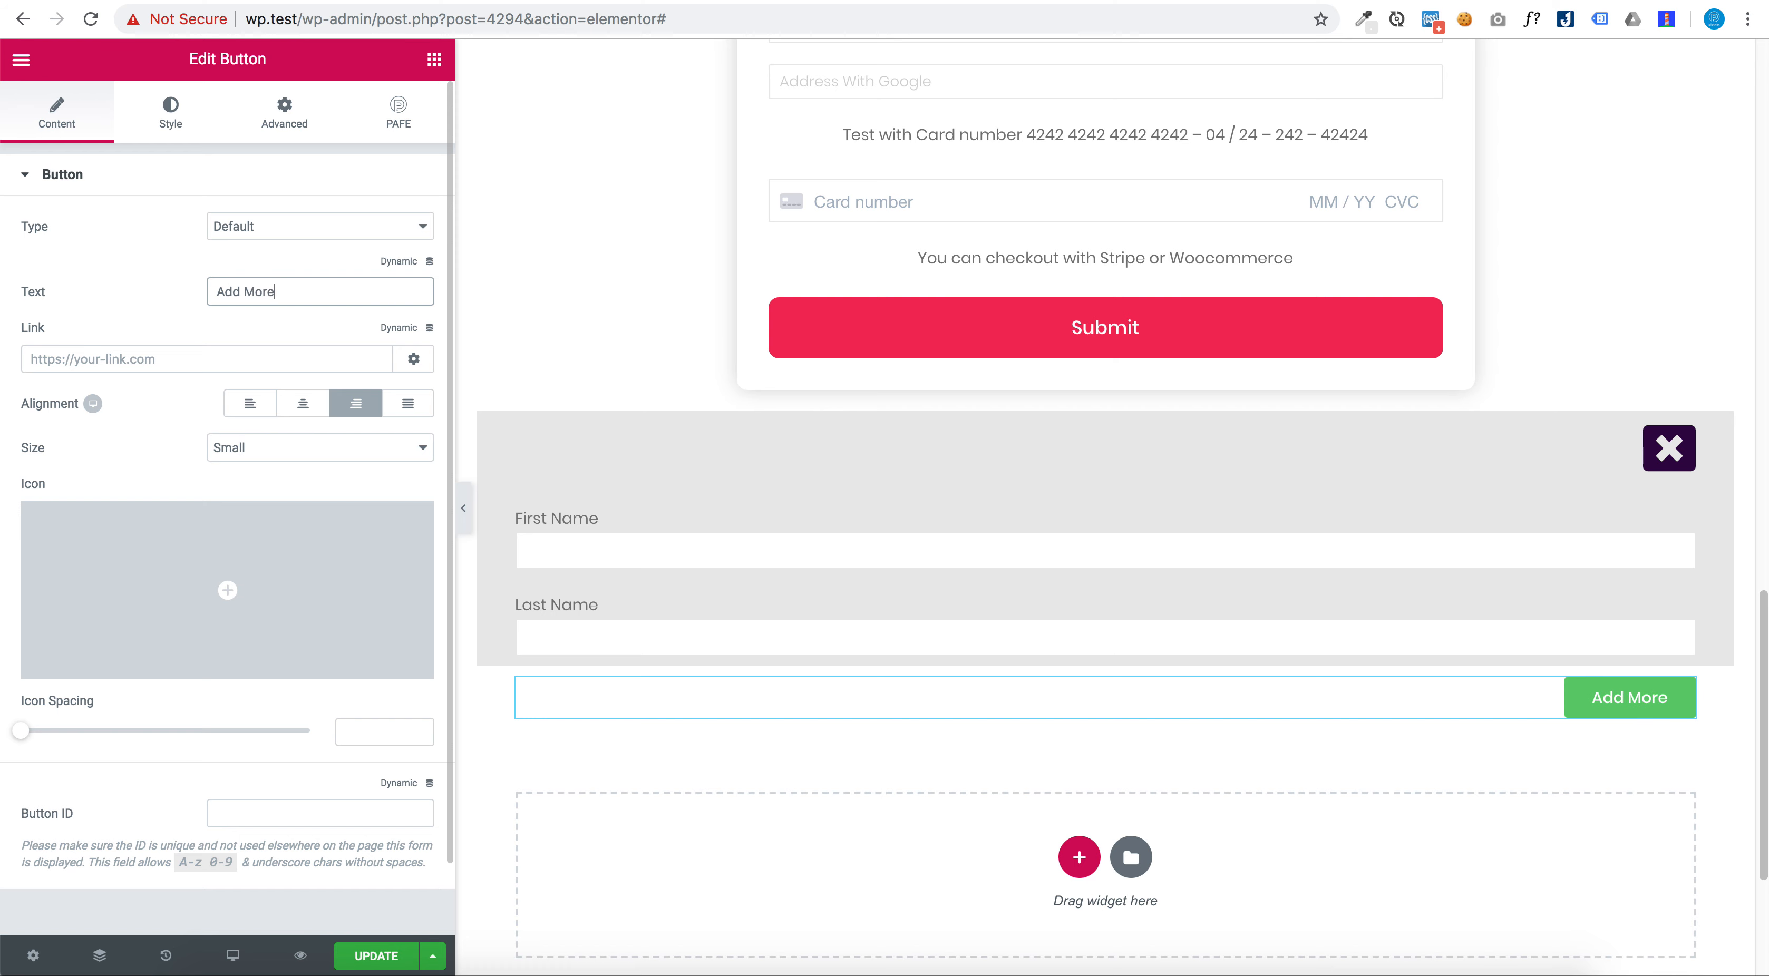
Enable the Add More button's PAFE Form Builder Repeater Trigger with Form ID order and Repeater ID repeater_test
{"action": "left_click", "coordinate": [397, 130]}
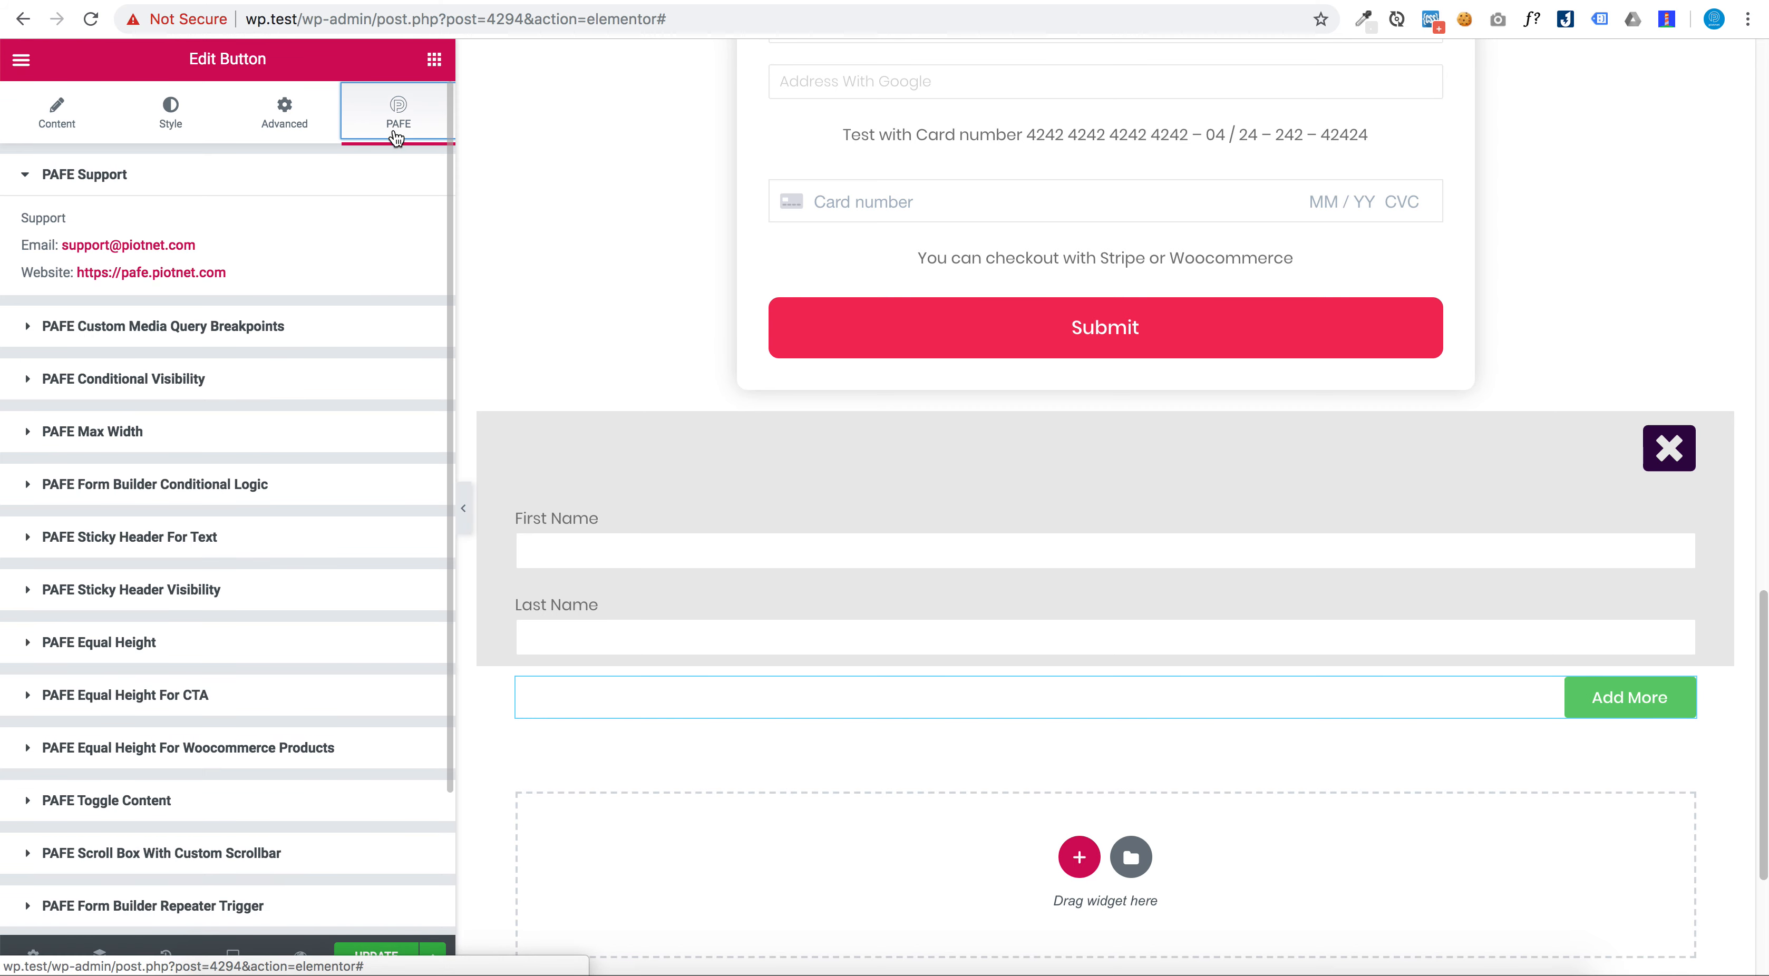
{"action": "scroll", "coordinate": [364, 275], "scroll_direction": "down", "scroll_amount": 2}
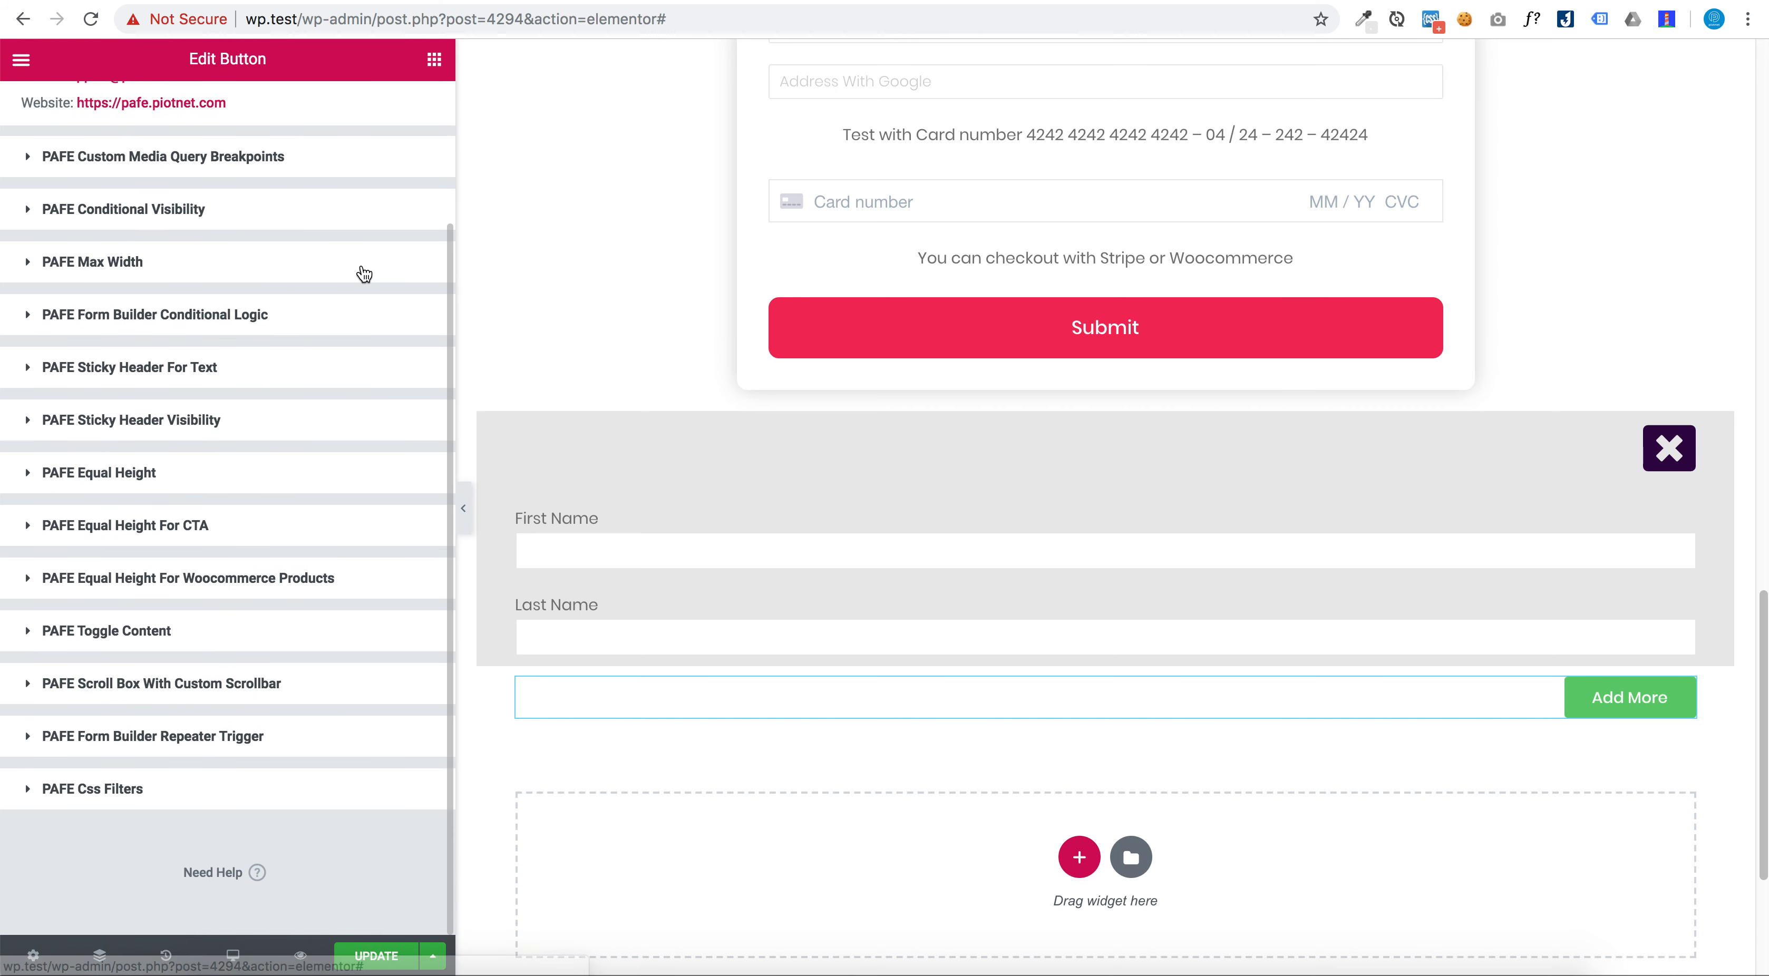
{"action": "left_click", "coordinate": [251, 738]}
{"action": "scroll", "coordinate": [306, 618], "scroll_direction": "down", "scroll_amount": 2}
{"action": "left_click", "coordinate": [412, 728]}
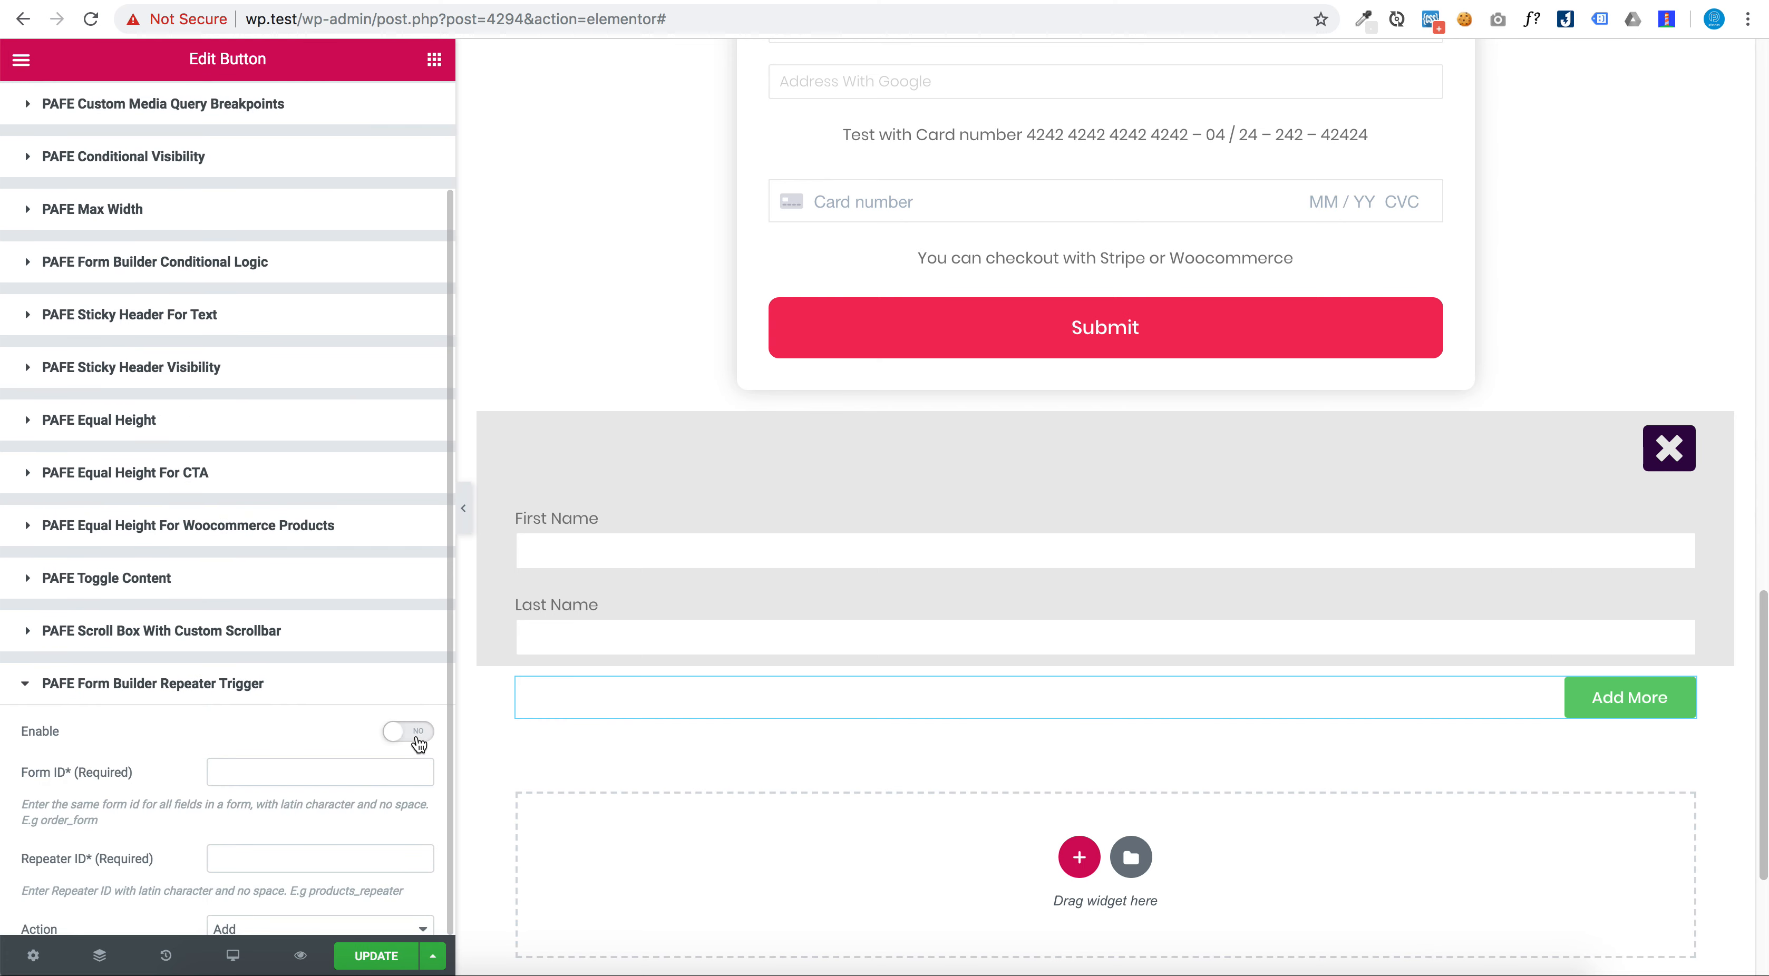
{"action": "scroll", "coordinate": [320, 643], "scroll_direction": "down", "scroll_amount": 1}
{"action": "scroll", "coordinate": [319, 643], "scroll_direction": "down", "scroll_amount": 2}
{"action": "left_click", "coordinate": [287, 576]}
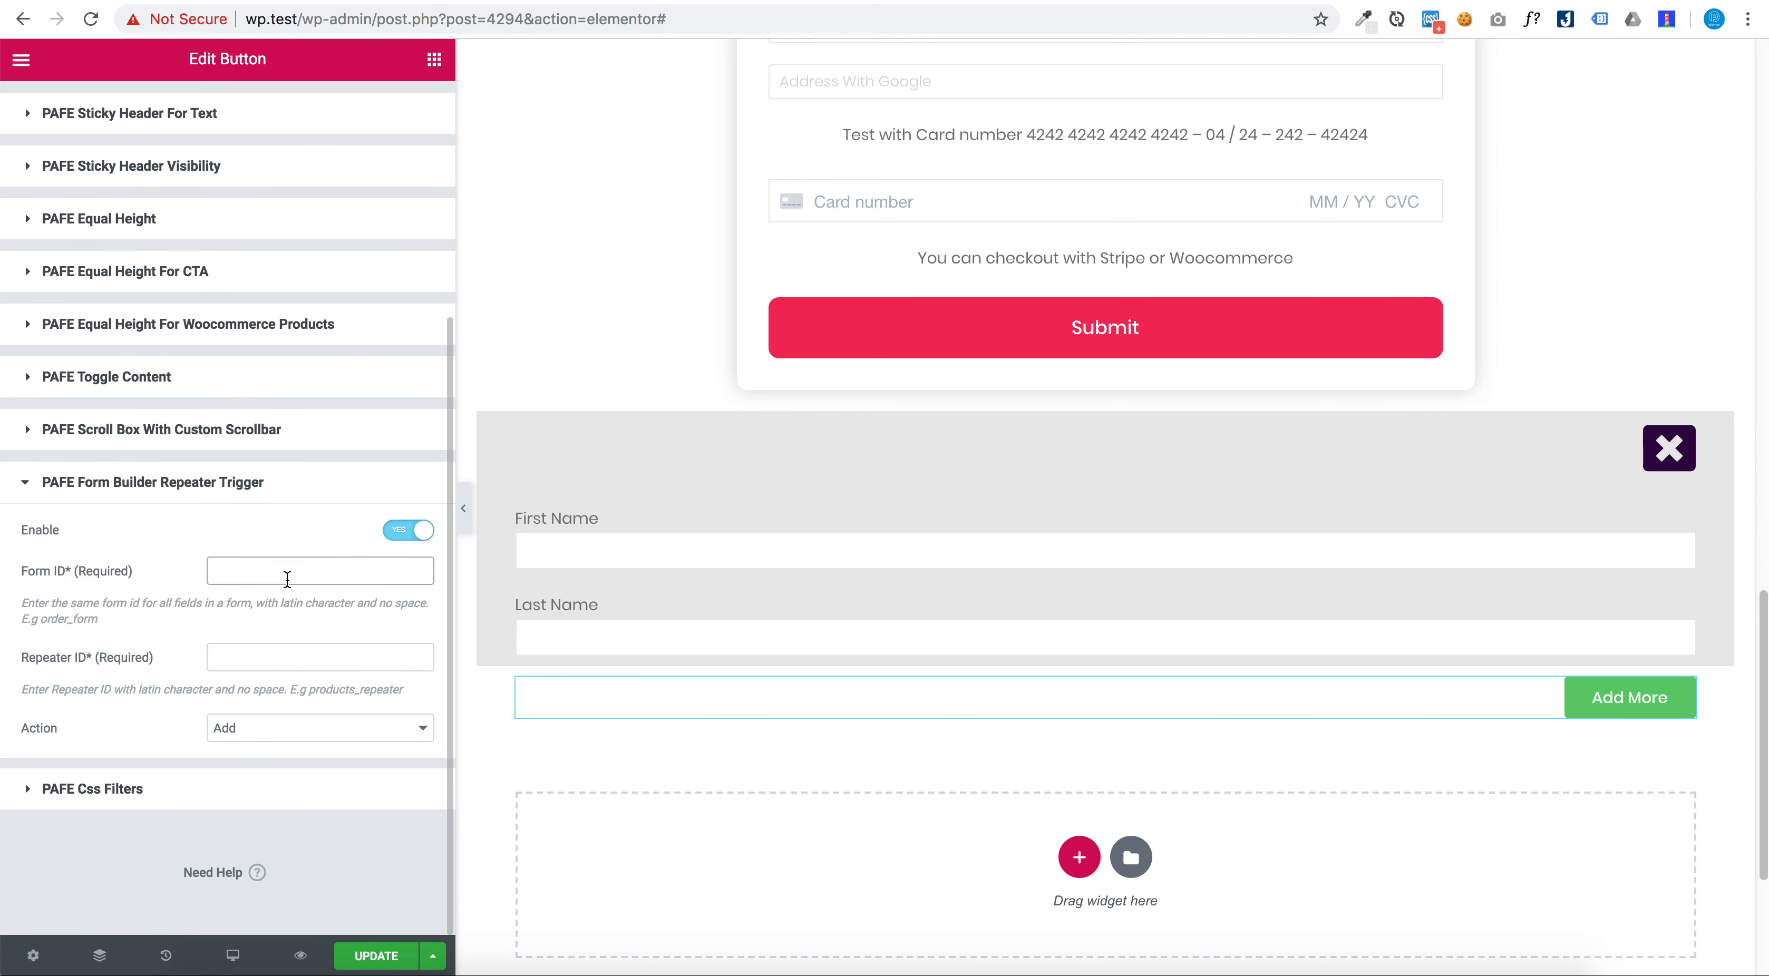
{"action": "key", "text": "Tab"}
{"action": "type", "text": "repeater_test"}
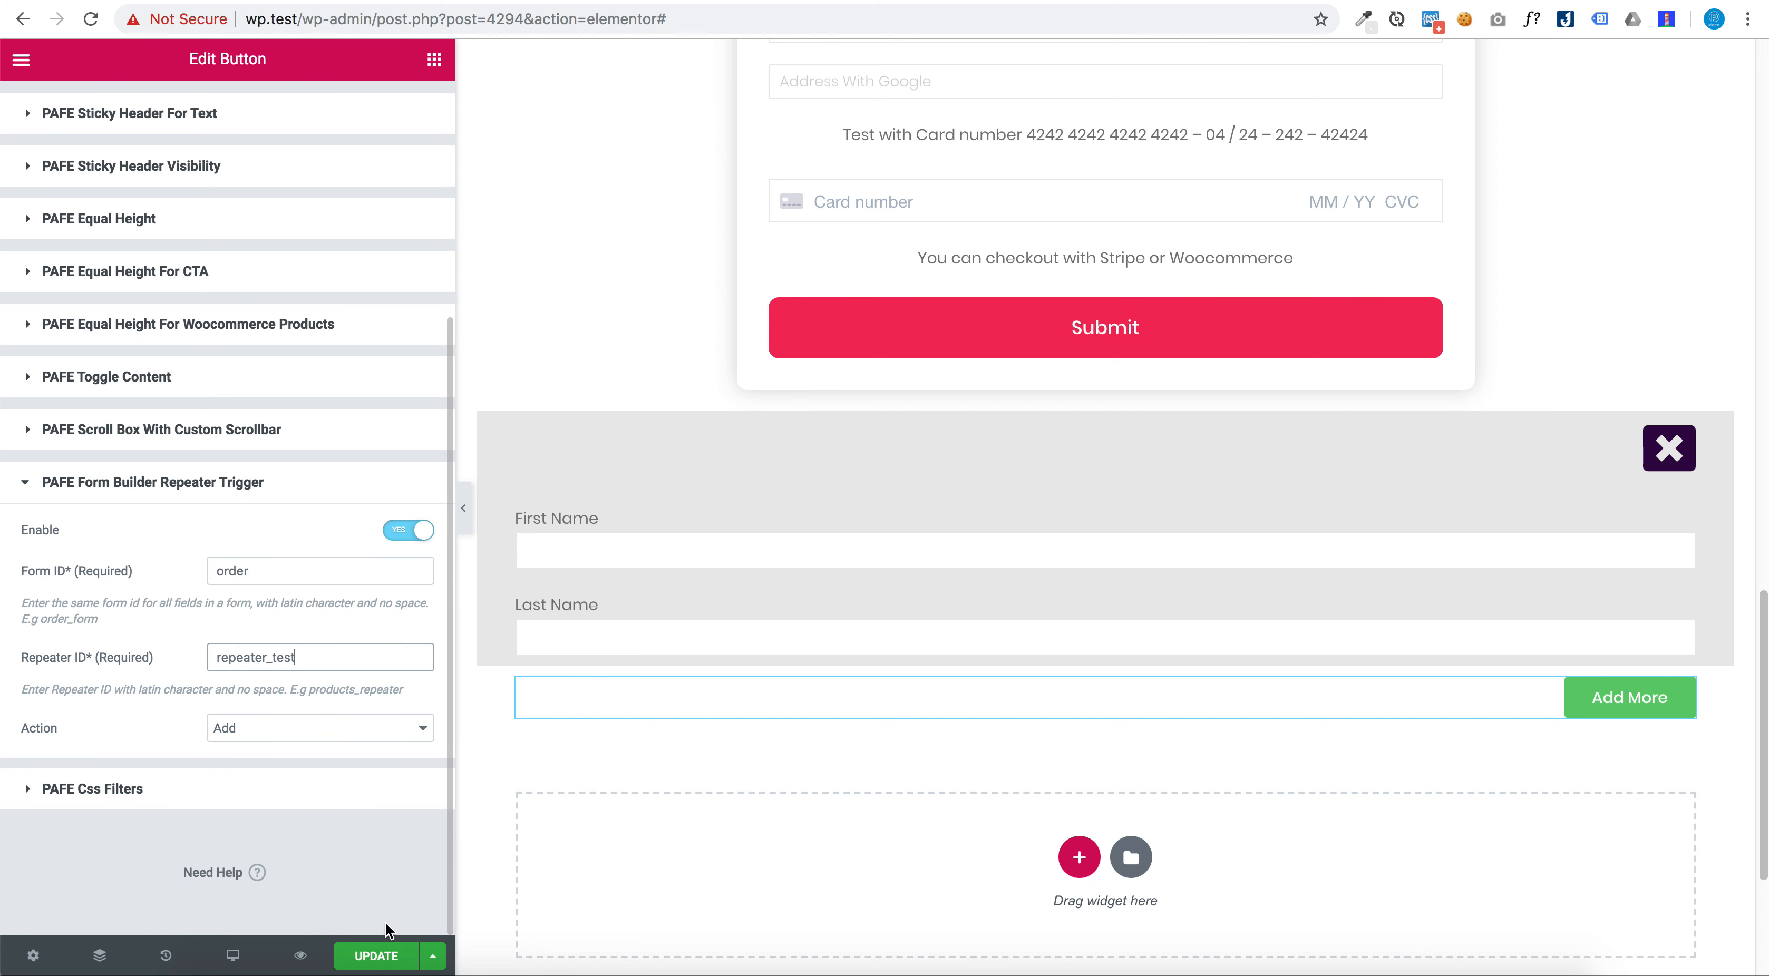
Update the template and show the new repeater section in its front-end preview
{"action": "left_click", "coordinate": [380, 957]}
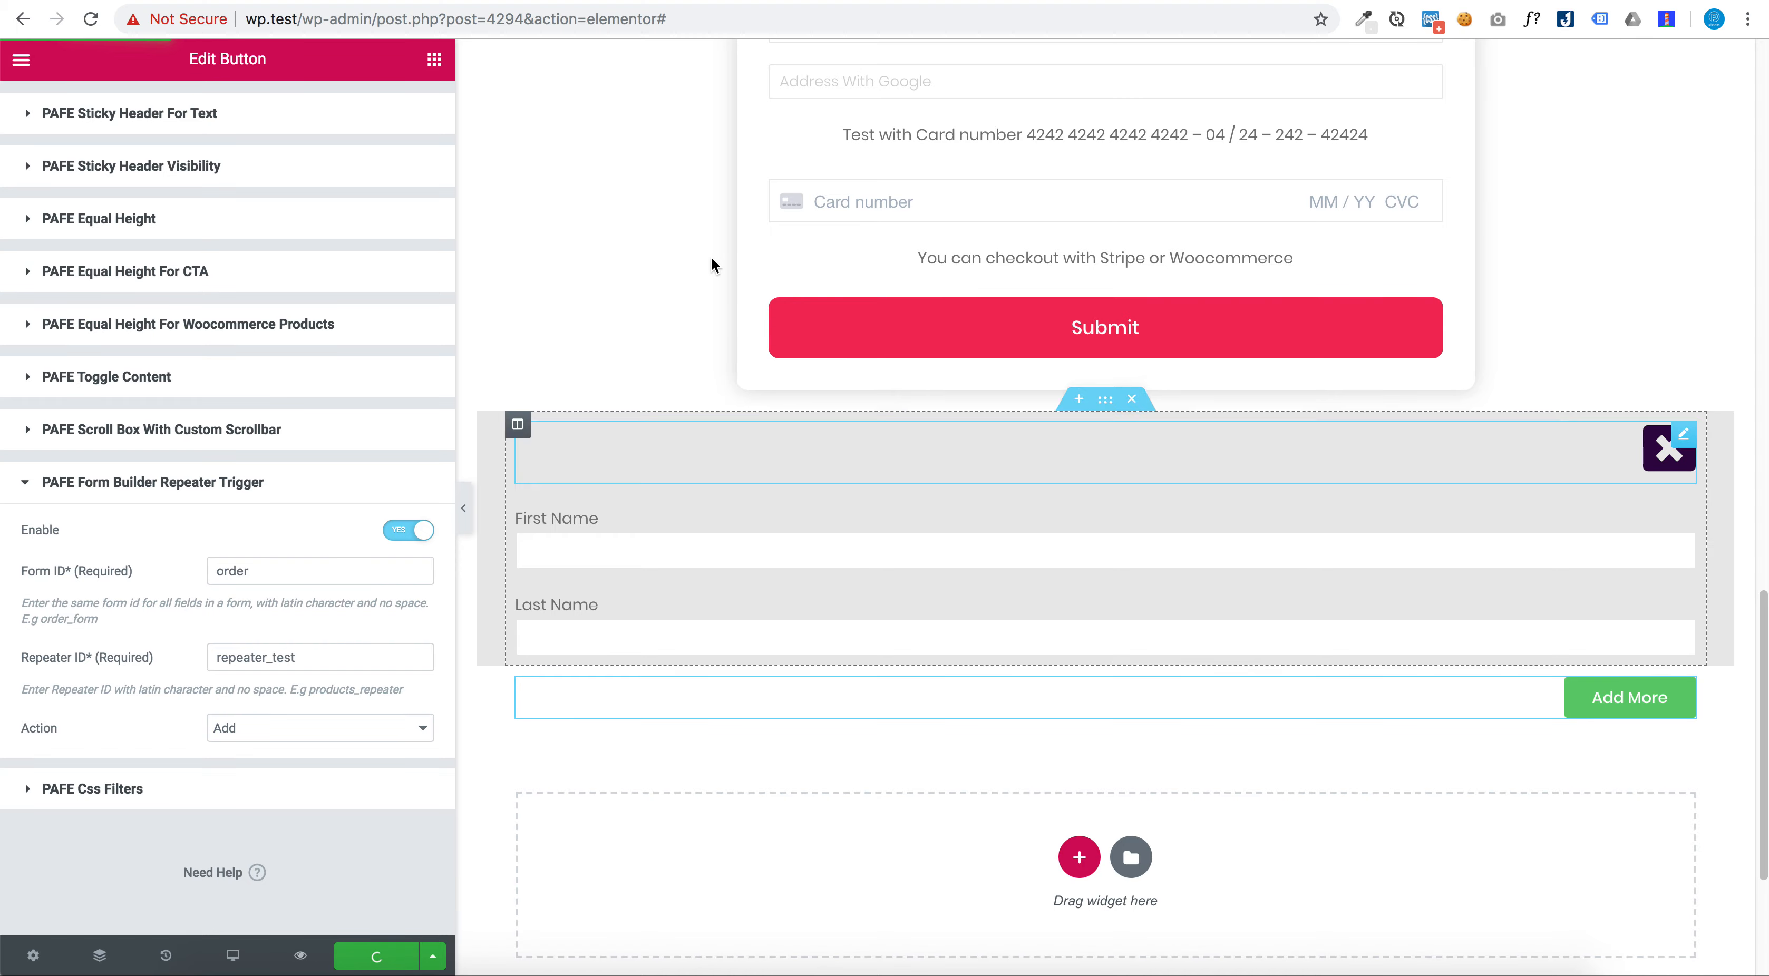
{"action": "left_click", "coordinate": [726, 2]}
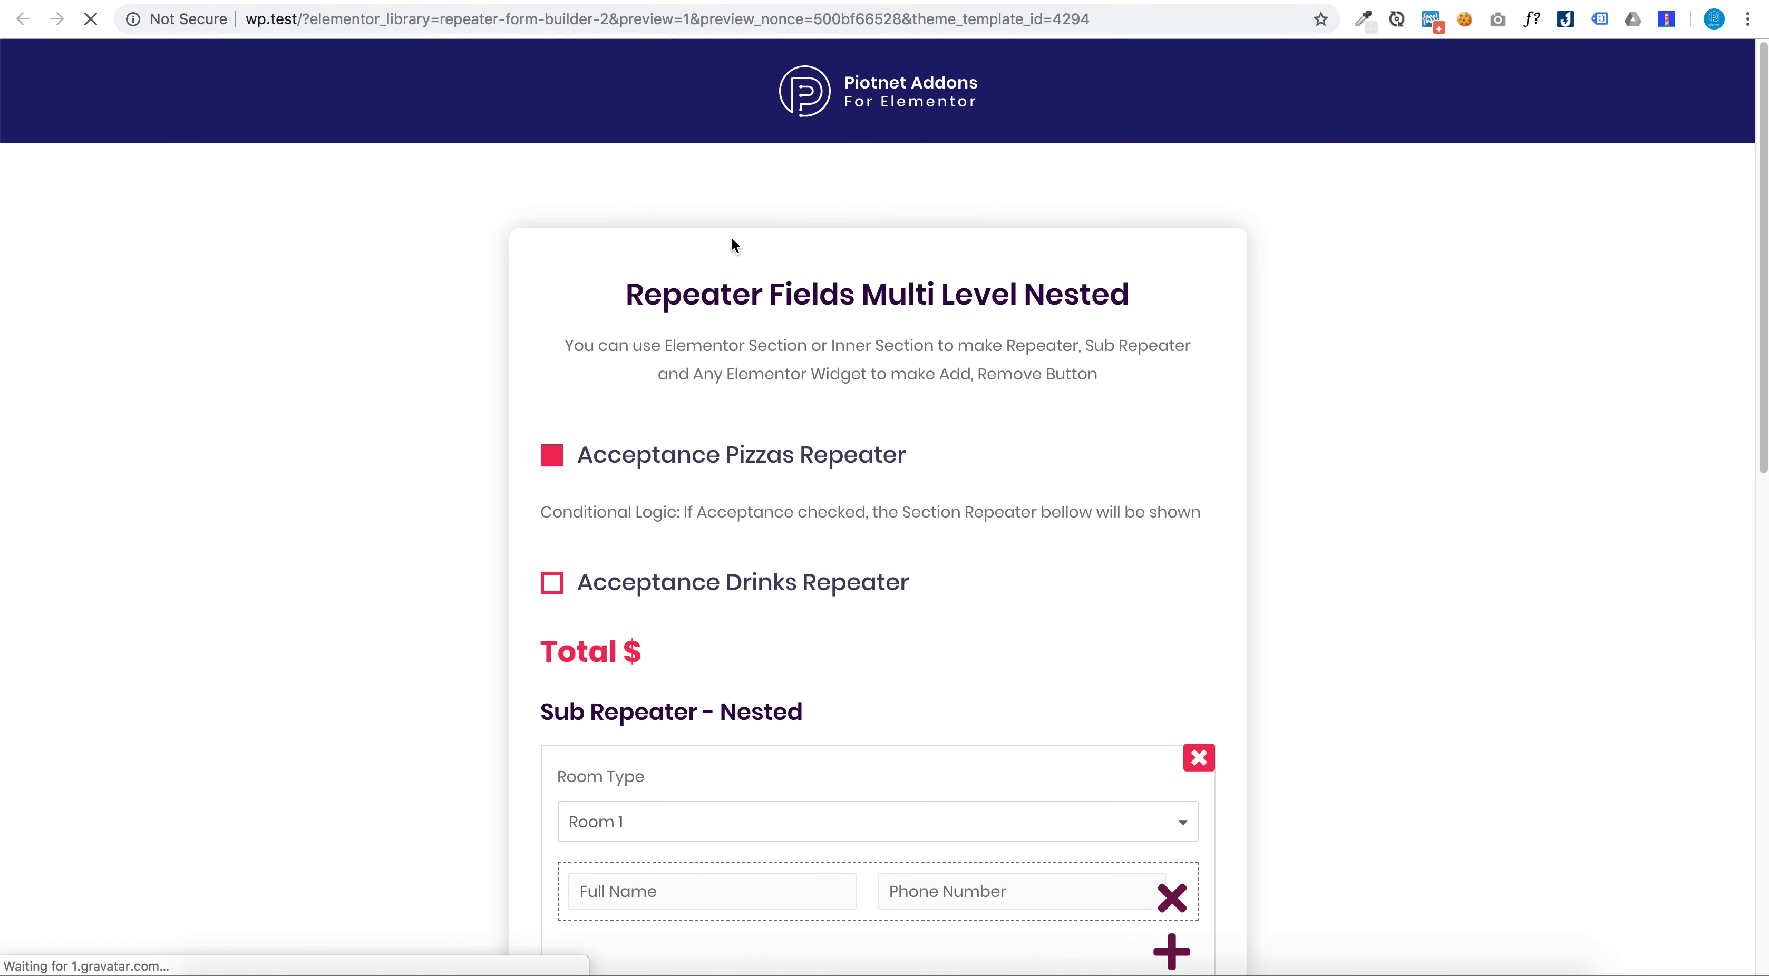
{"action": "scroll", "coordinate": [729, 247], "scroll_direction": "down", "scroll_amount": 15}
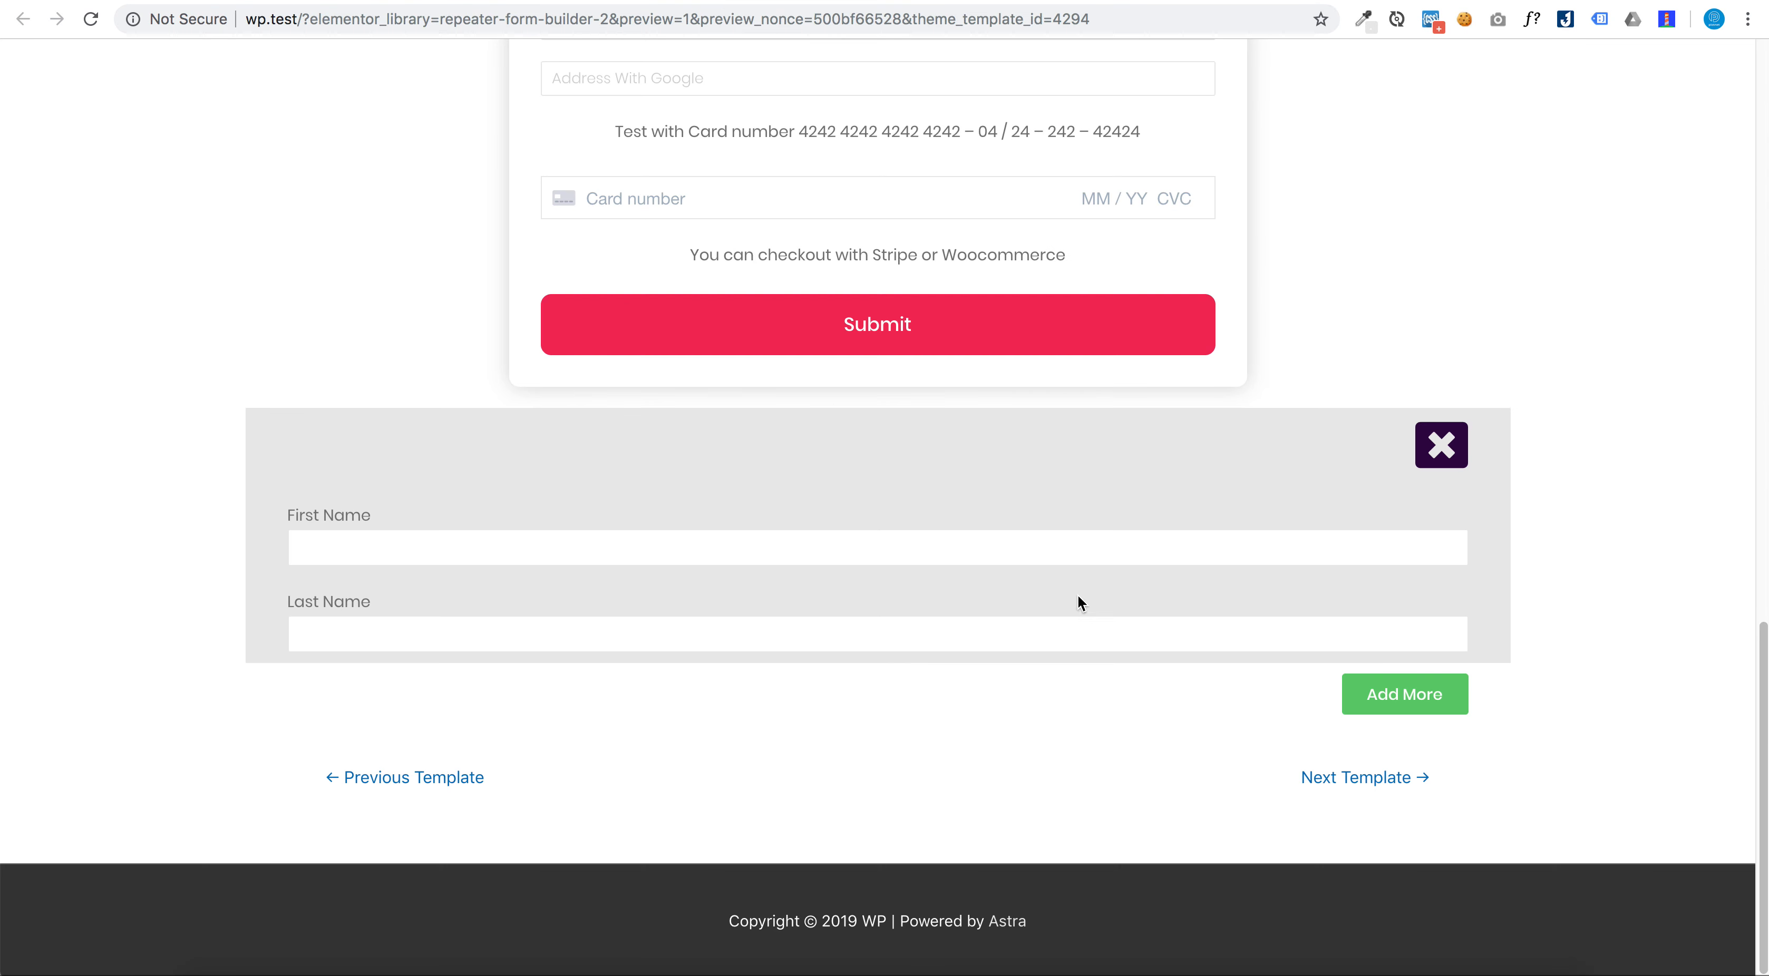
Test the repeater by entering asdasd as First Name and sss as Last Name, and add another entry
{"action": "left_click", "coordinate": [1145, 549]}
{"action": "type", "text": "asdasd"}
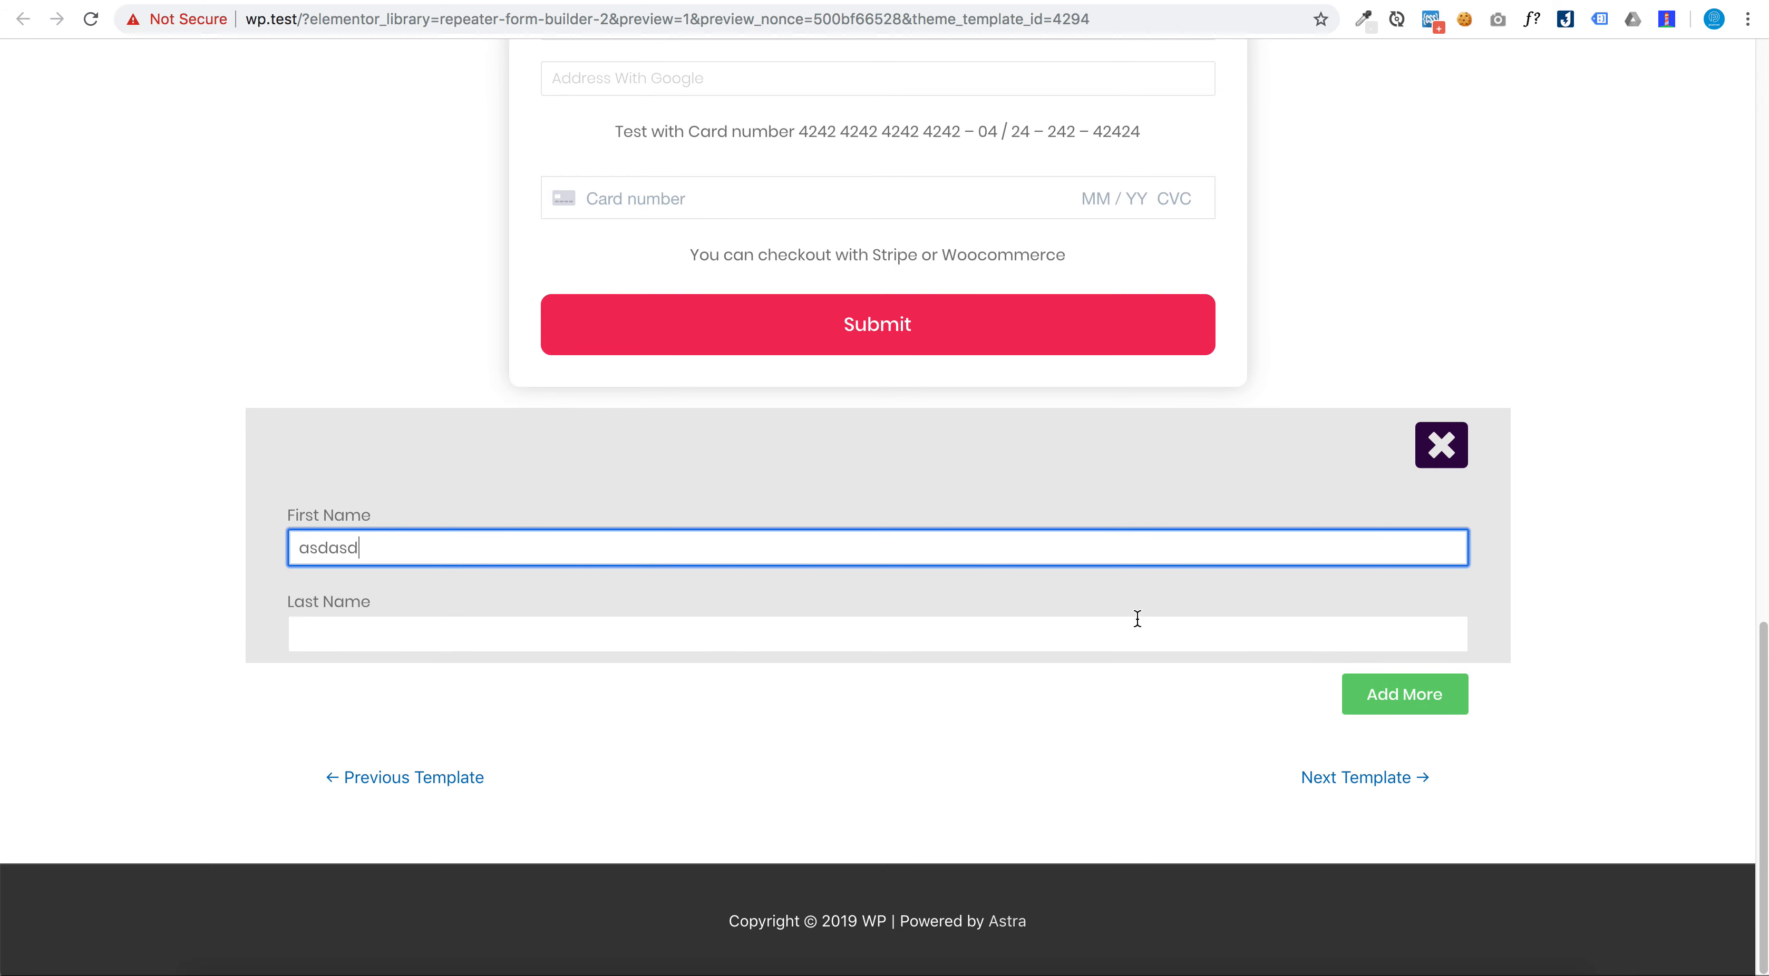
{"action": "left_click", "coordinate": [1134, 626]}
{"action": "type", "text": "sss"}
{"action": "left_click", "coordinate": [1371, 707]}
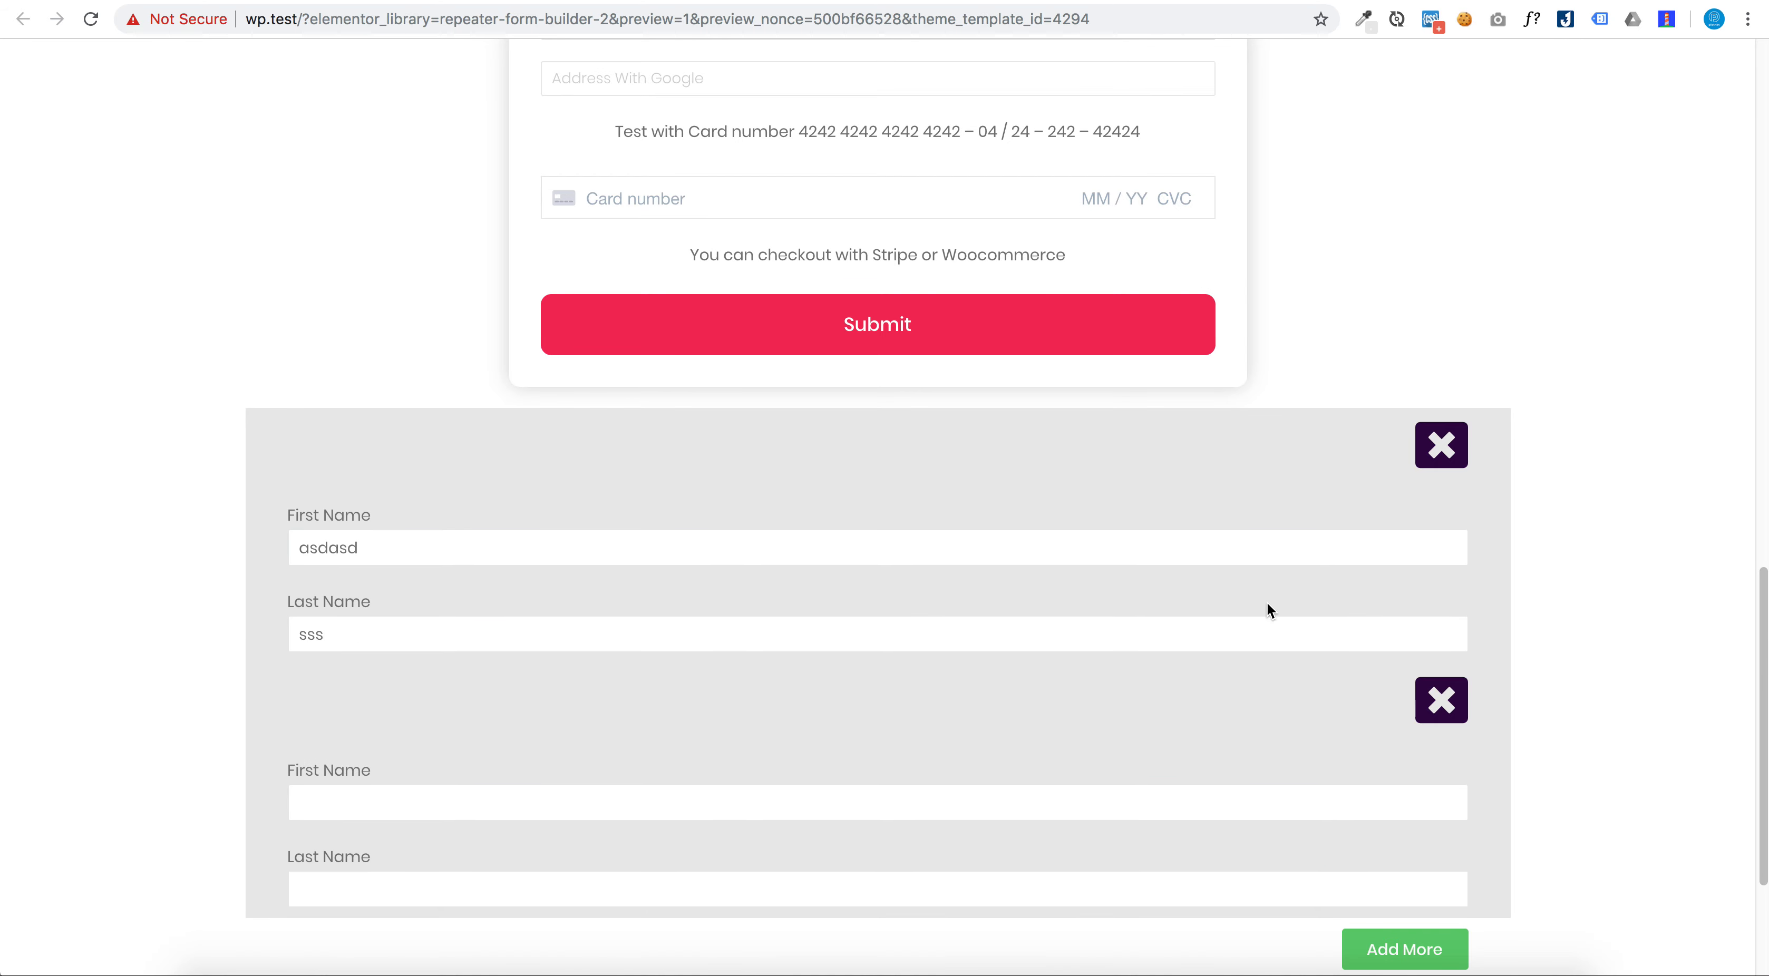
Enter w as the Last Name in the second repeater entry
{"action": "scroll", "coordinate": [1263, 604], "scroll_direction": "down", "scroll_amount": 1}
{"action": "left_click", "coordinate": [1224, 826]}
{"action": "type", "text": "w"}
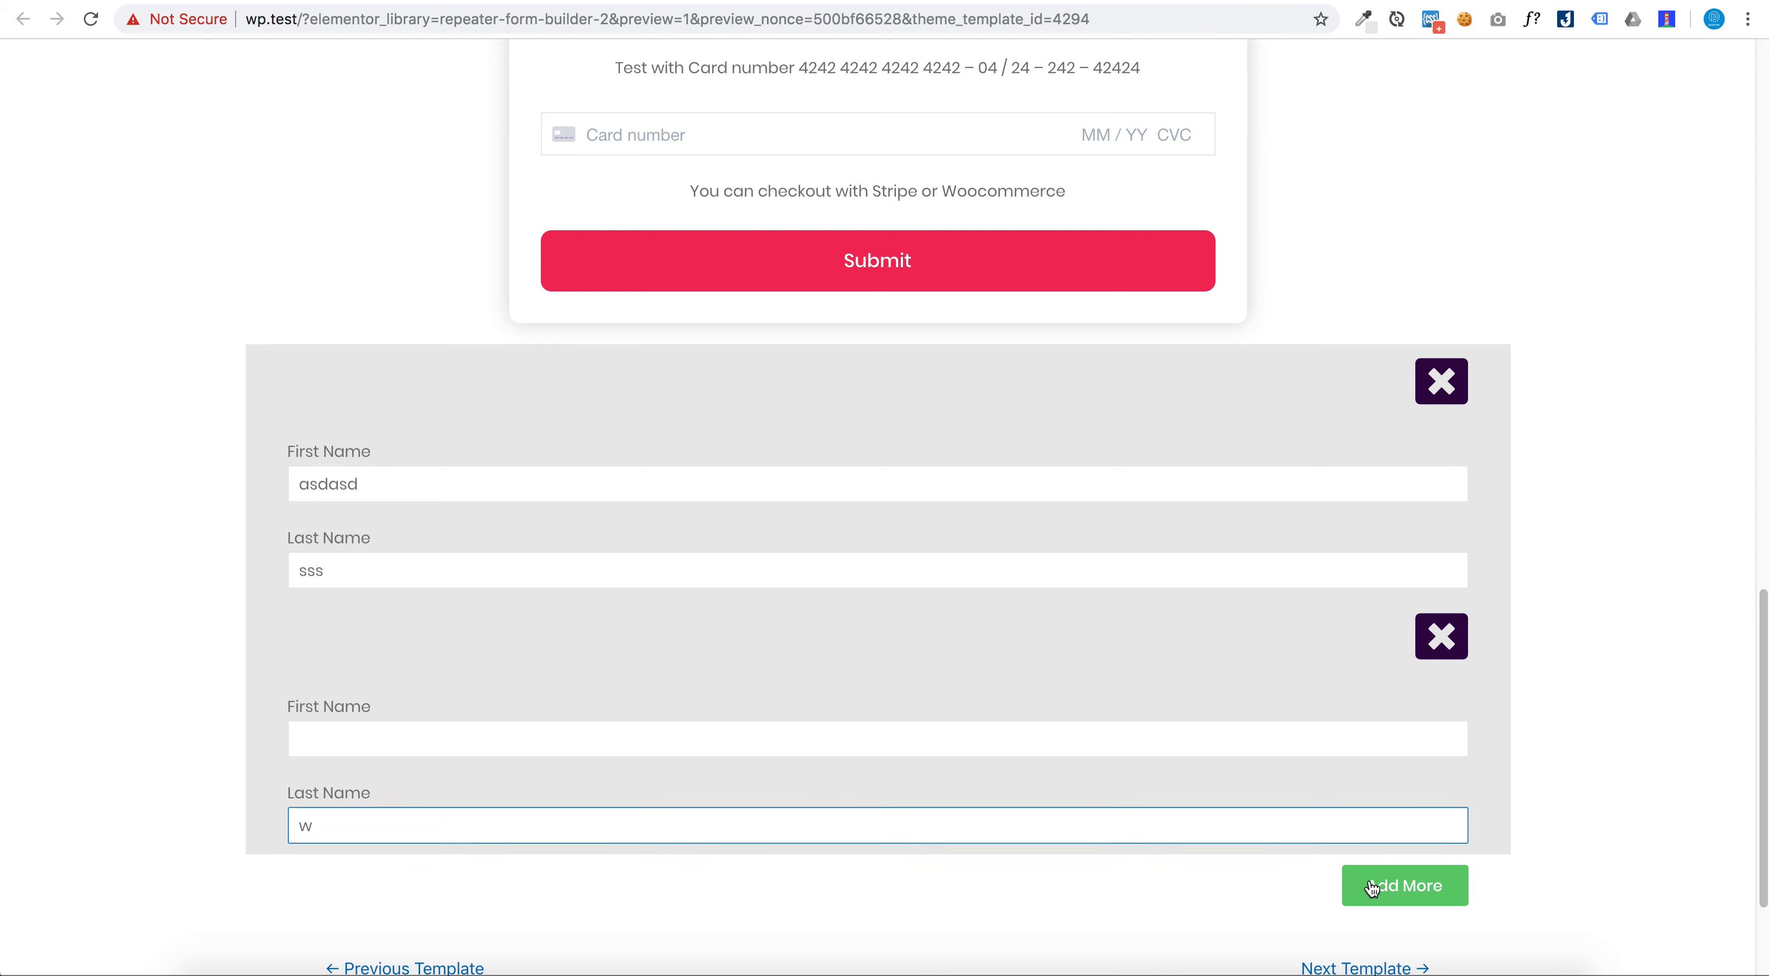
Add a third repeater entry in the preview, and remove the extra entries so only the first one stays
{"action": "left_click", "coordinate": [1366, 885]}
{"action": "scroll", "coordinate": [1360, 706], "scroll_direction": "down", "scroll_amount": 4}
{"action": "left_click", "coordinate": [1448, 362]}
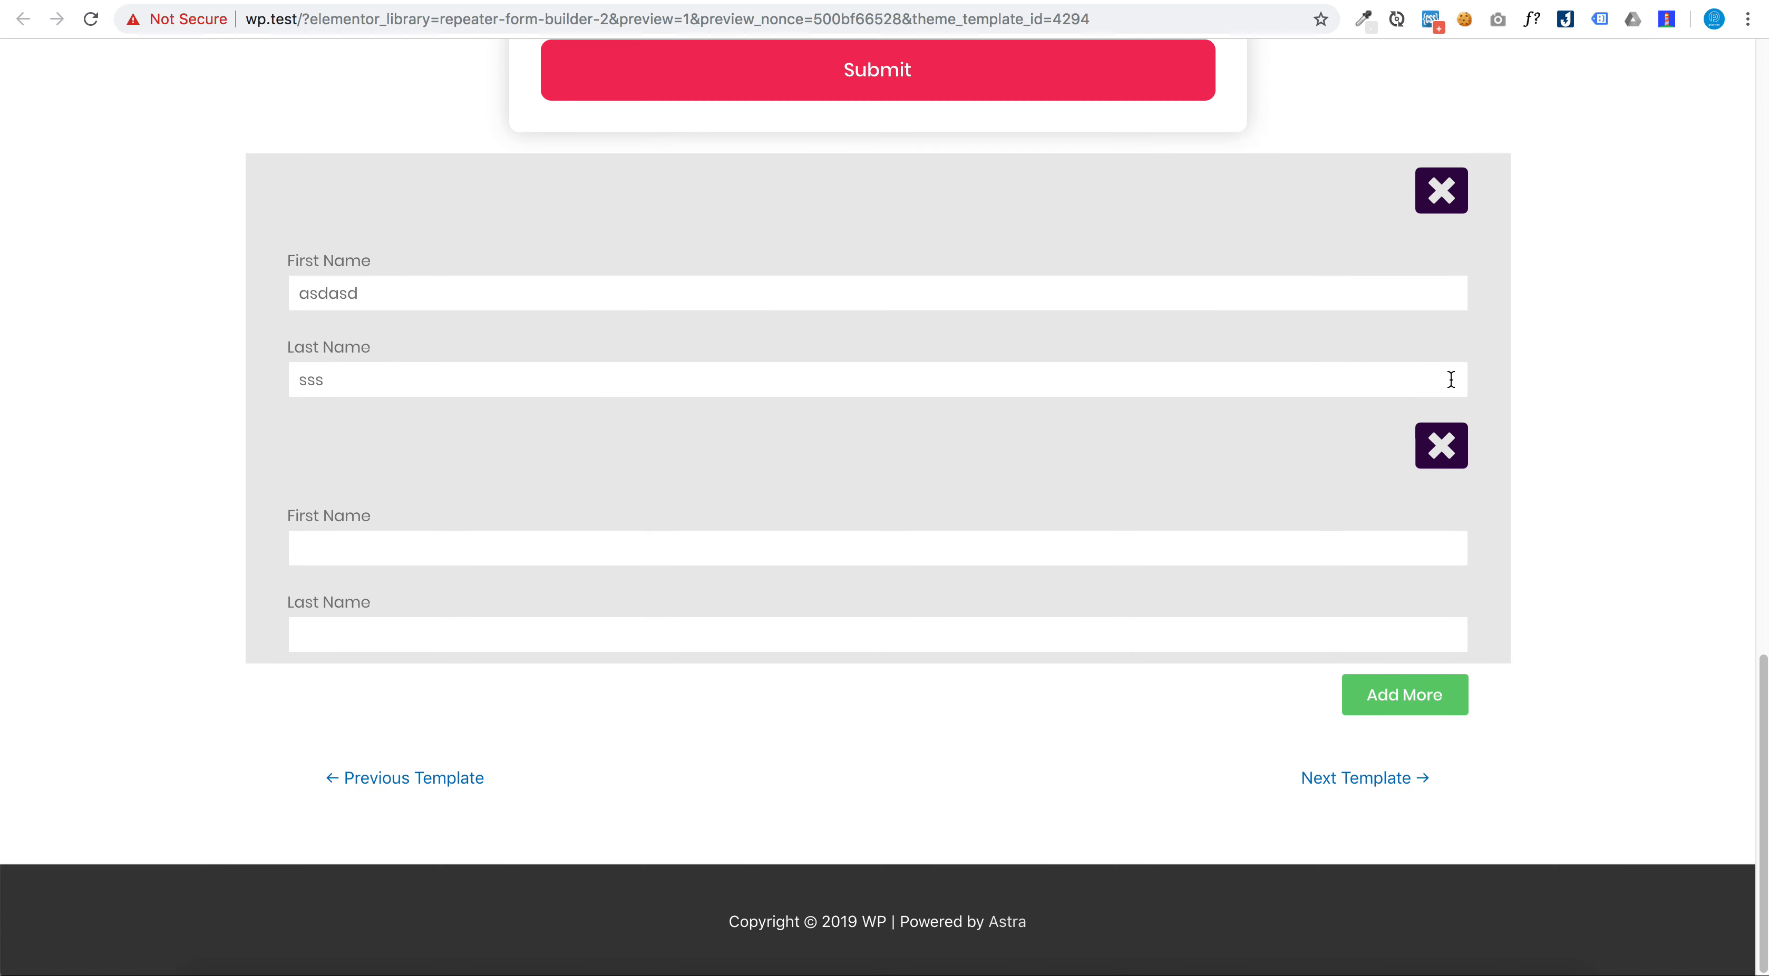
{"action": "left_click", "coordinate": [1439, 454]}
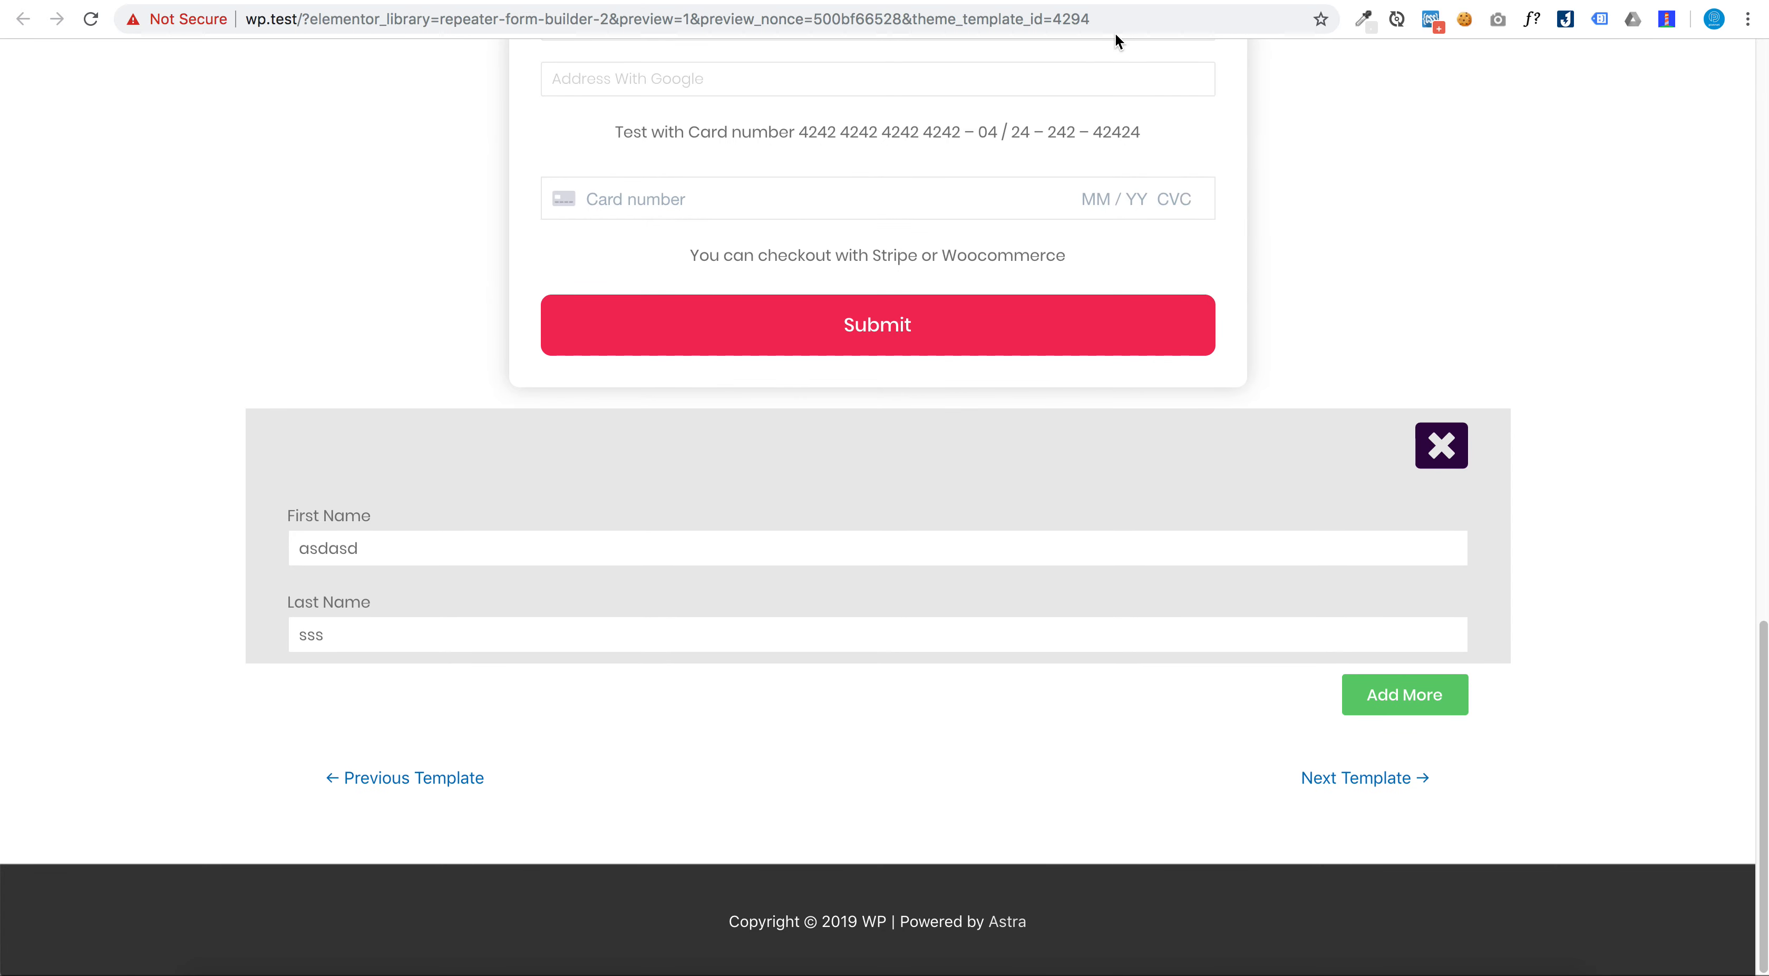
Return to the template editor, review the Sub Repeater - Nested example, and open the First Name/Last Name repeater section's settings
{"action": "left_click", "coordinate": [517, 2]}
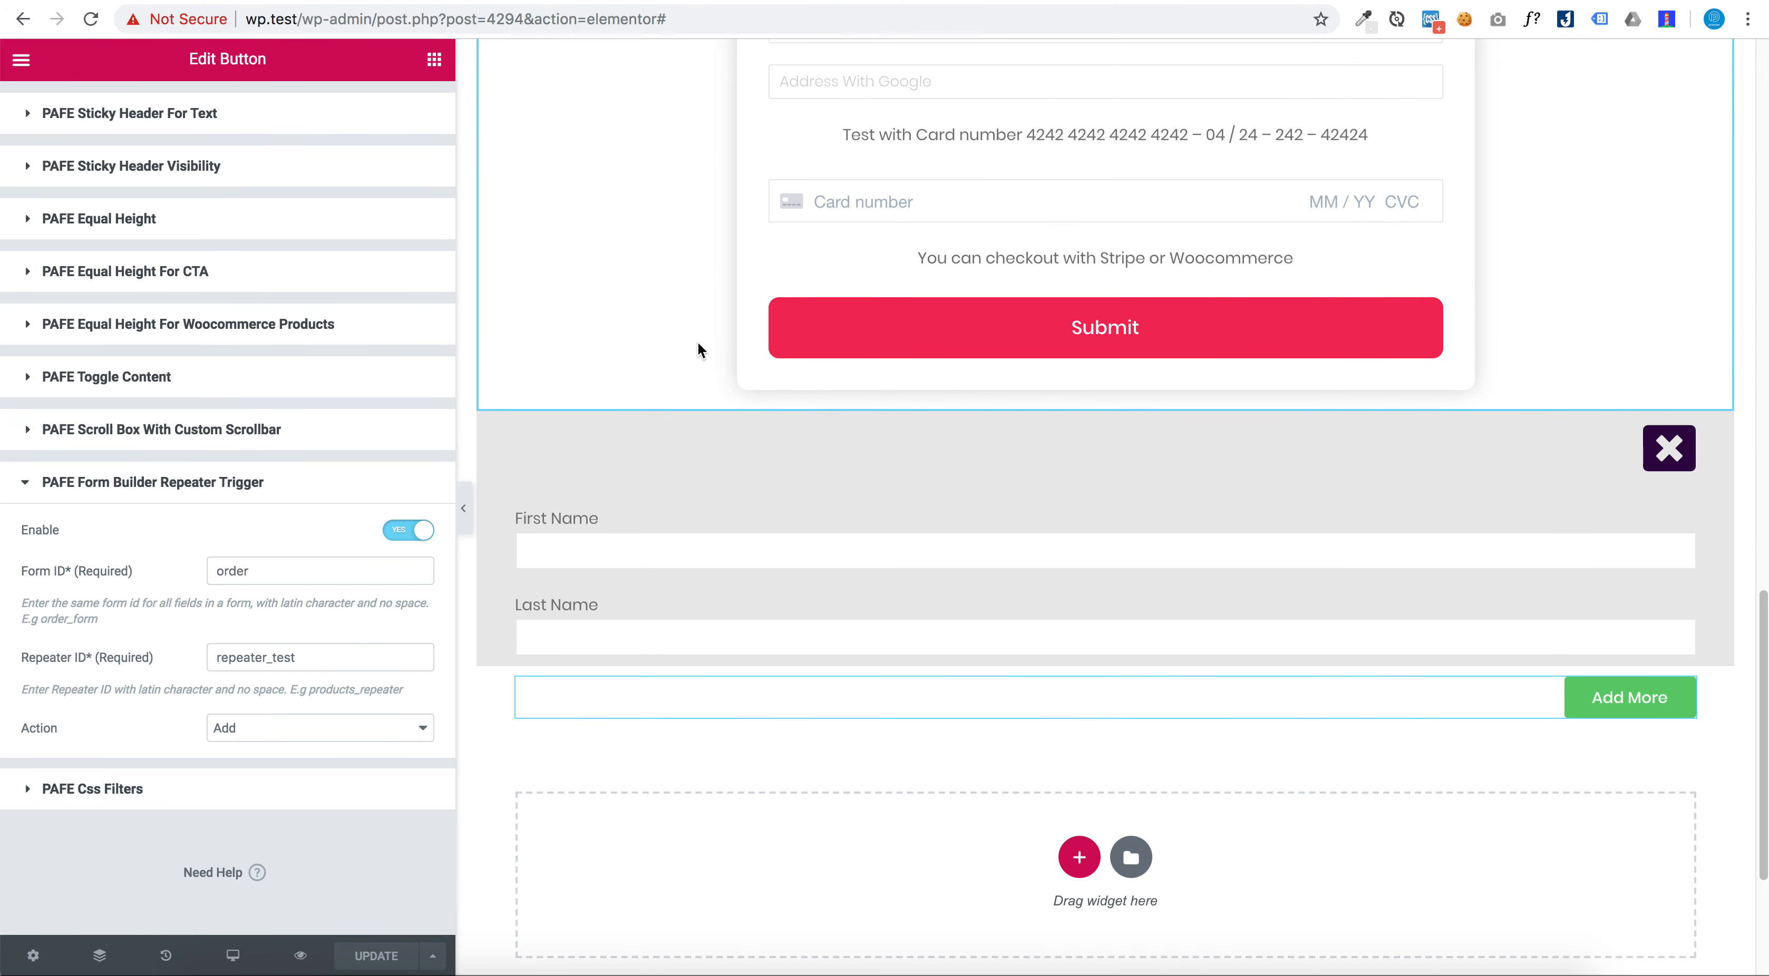
{"action": "scroll", "coordinate": [701, 353], "scroll_direction": "up", "scroll_amount": 7}
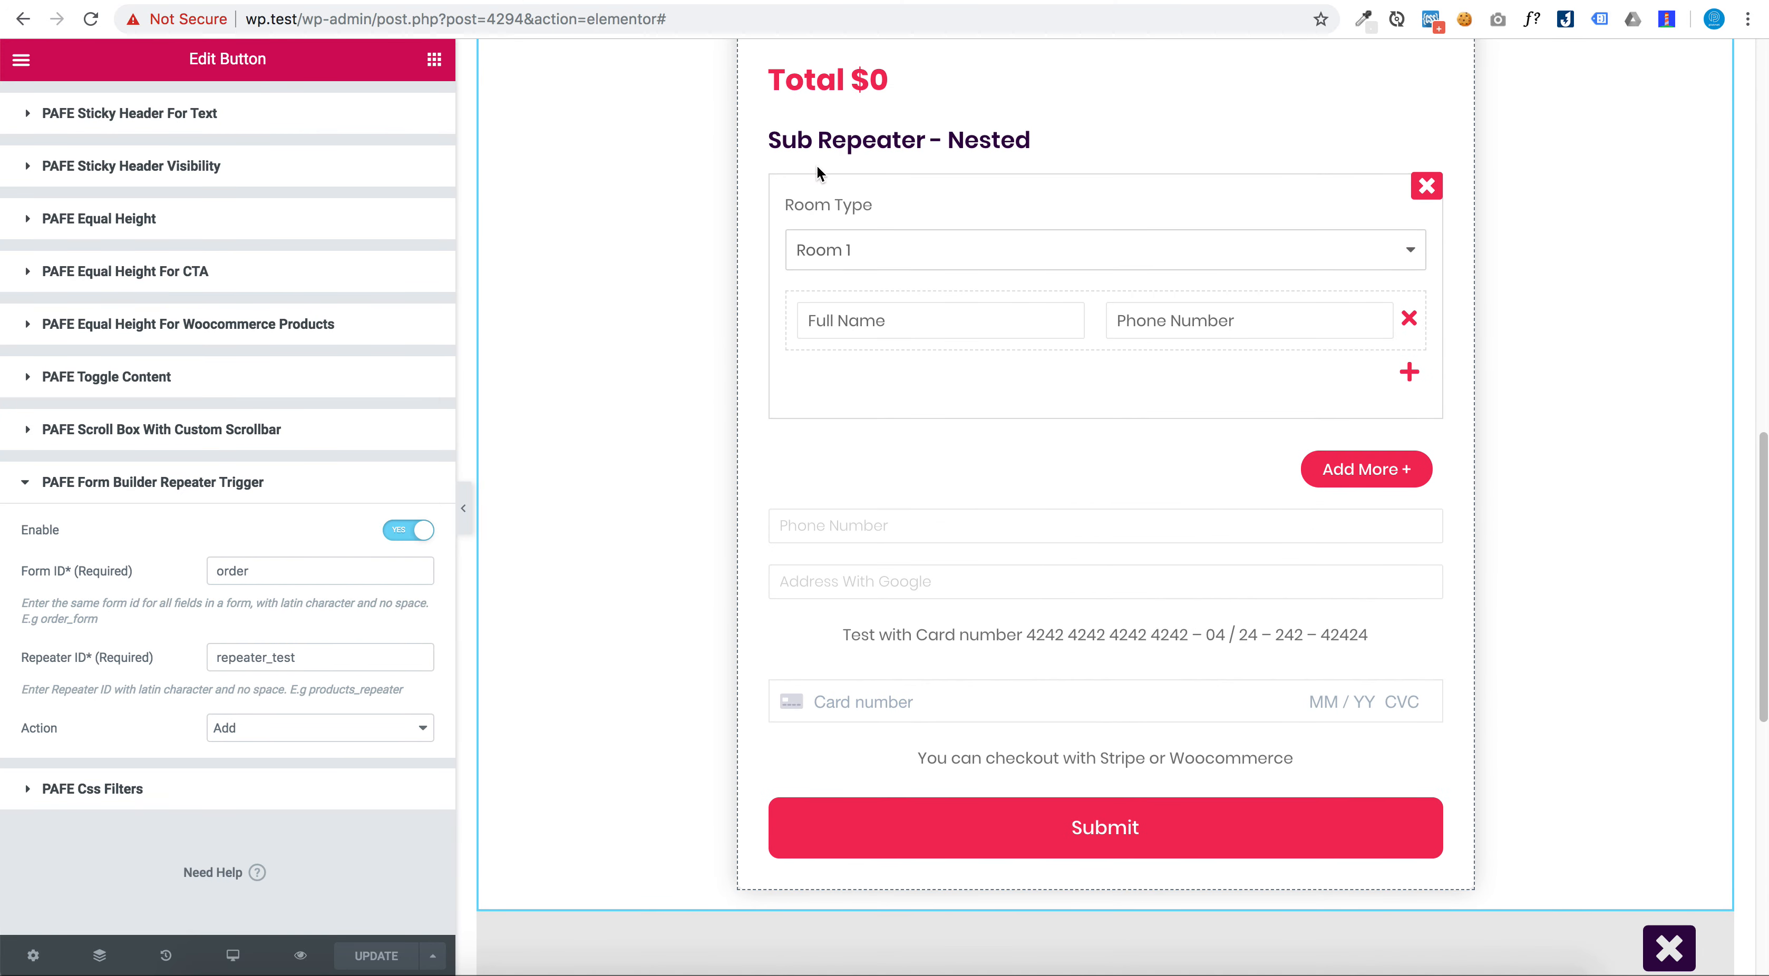
{"action": "left_click", "coordinate": [435, 66]}
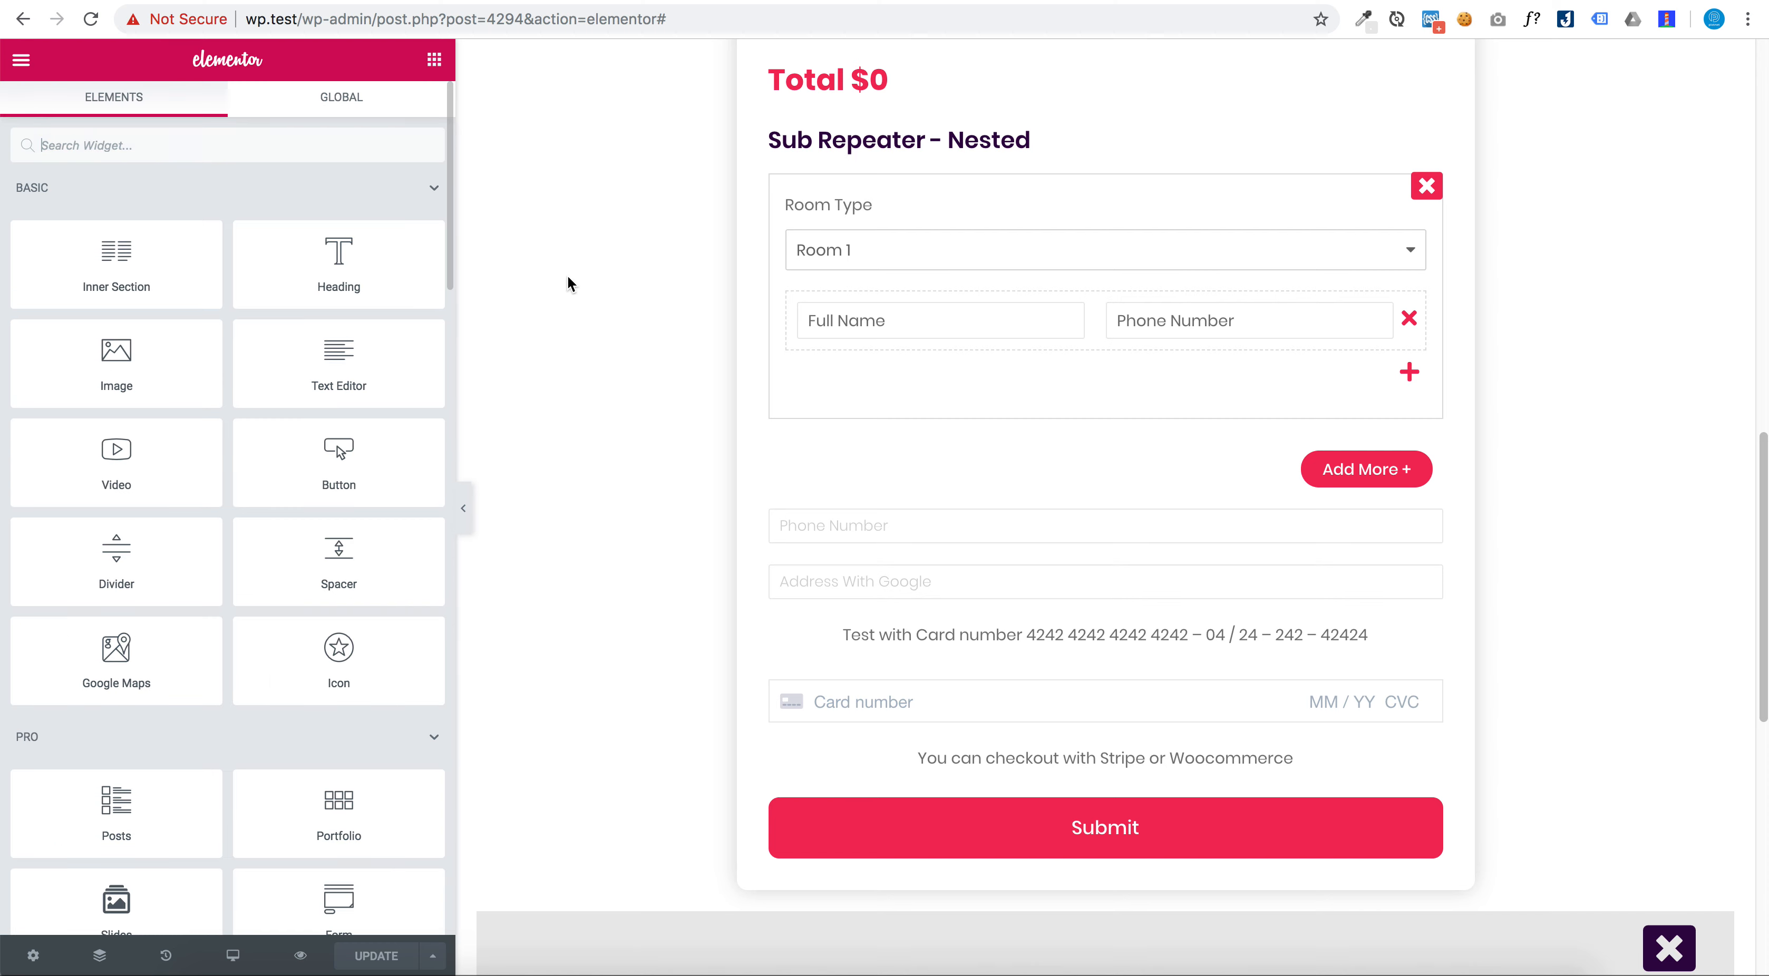
{"action": "scroll", "coordinate": [790, 410], "scroll_direction": "down", "scroll_amount": 6}
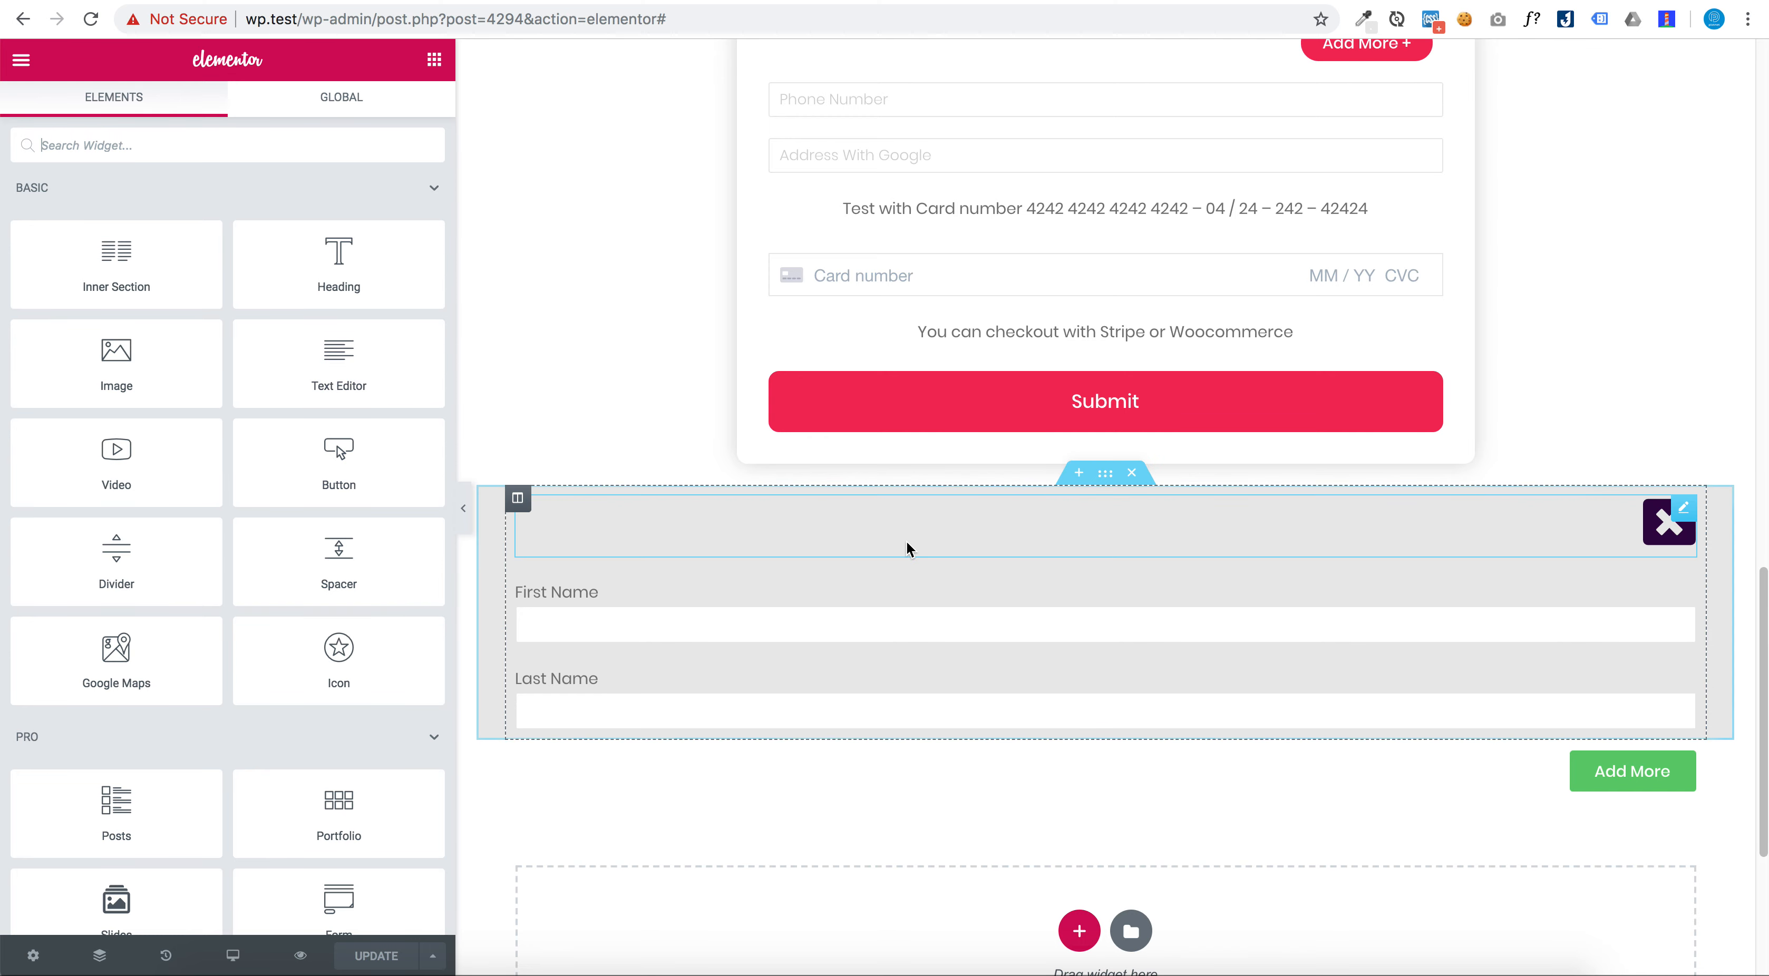
{"action": "left_click", "coordinate": [1106, 477]}
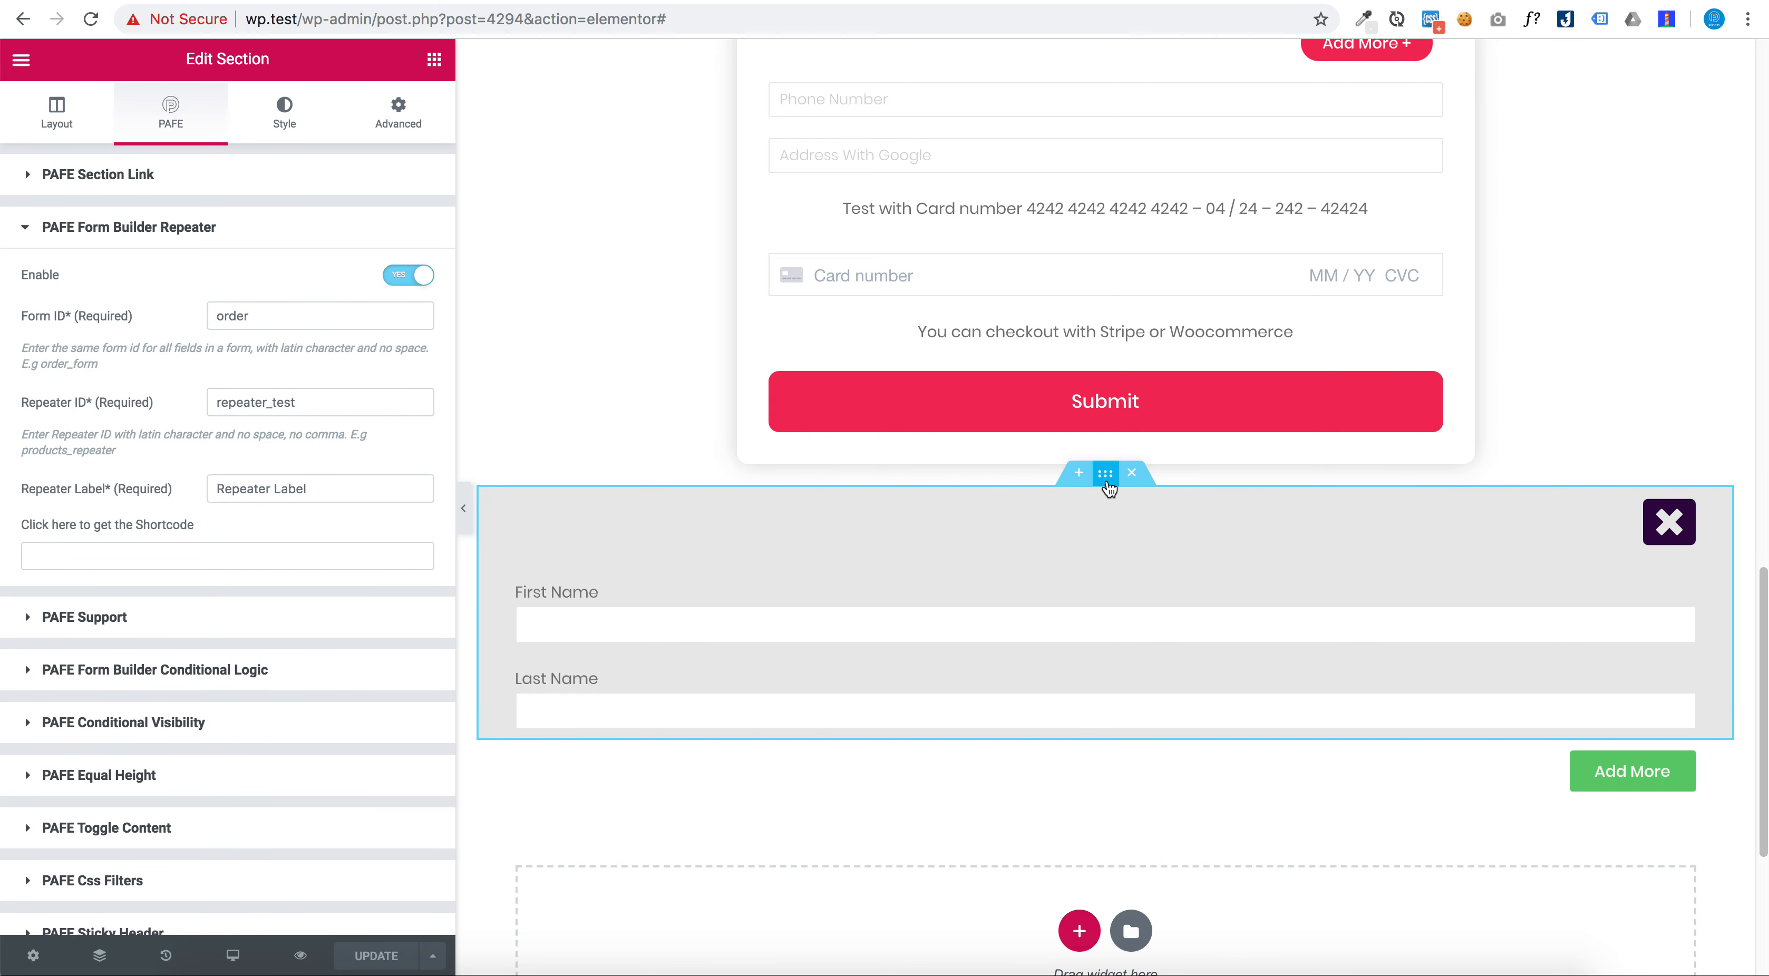
Insert a single-column inner section below the Last Name field in the repeater section and duplicate it
{"action": "left_click", "coordinate": [434, 60]}
{"action": "left_click_drag", "start_coordinate": [116, 264], "coordinate": [649, 714]}
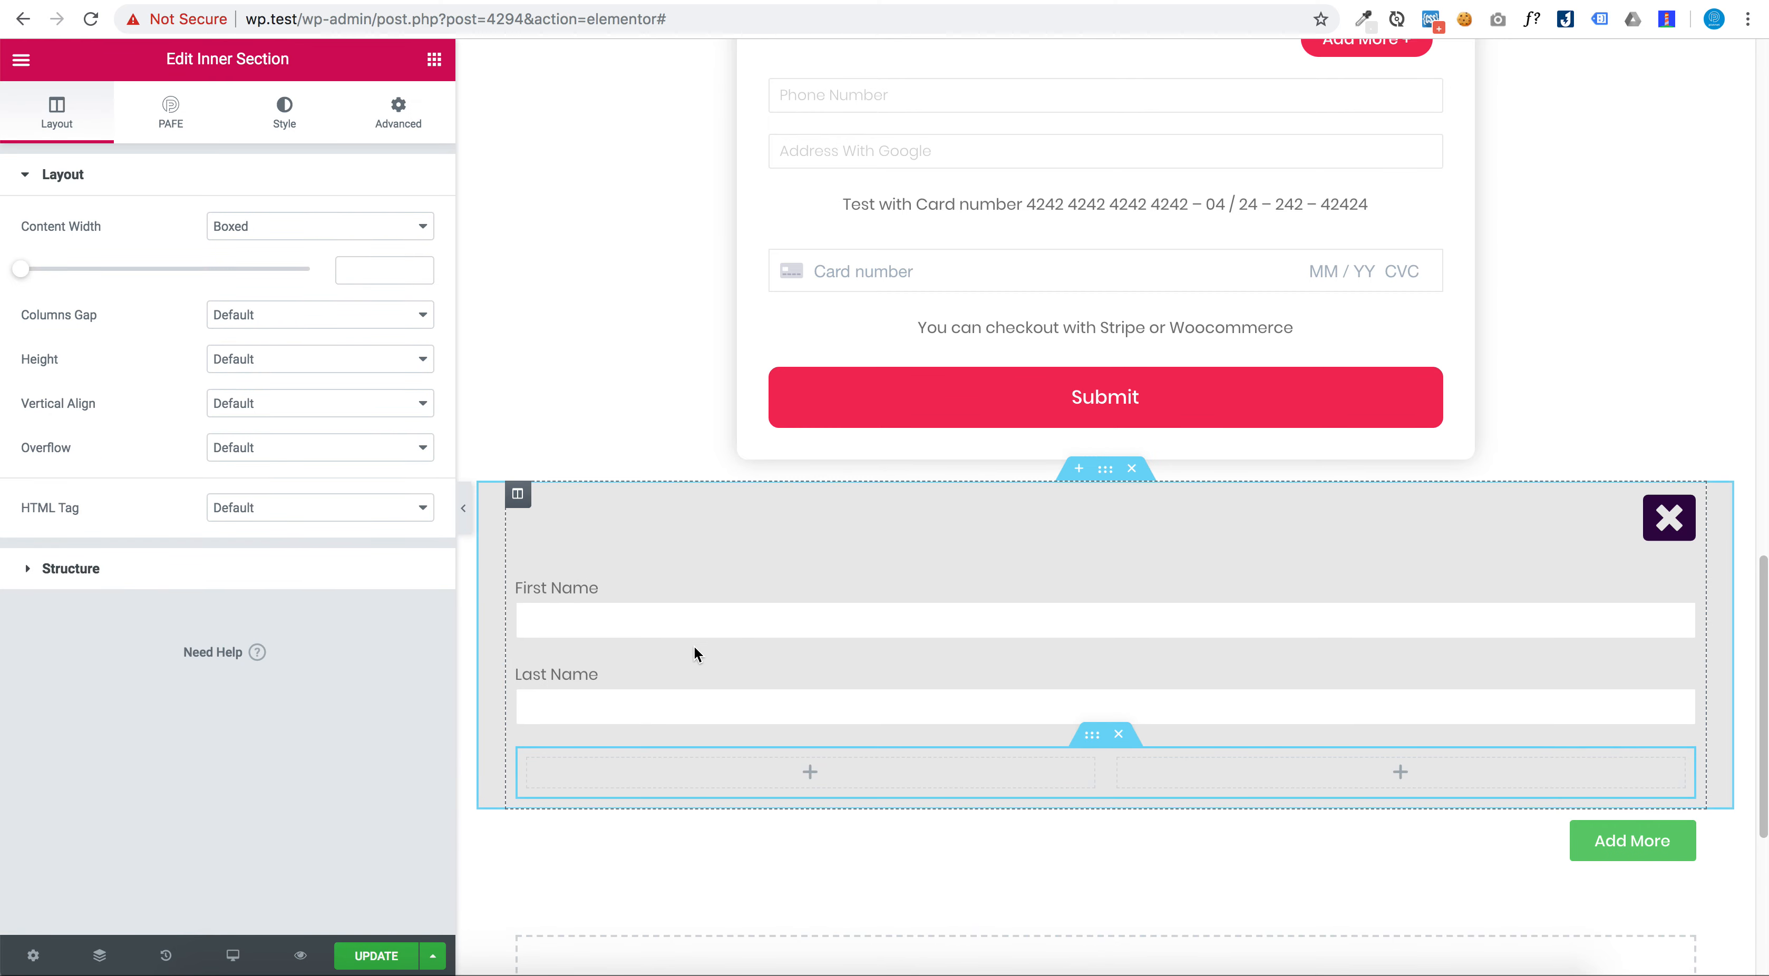
{"action": "scroll", "coordinate": [694, 644], "scroll_direction": "down", "scroll_amount": 1}
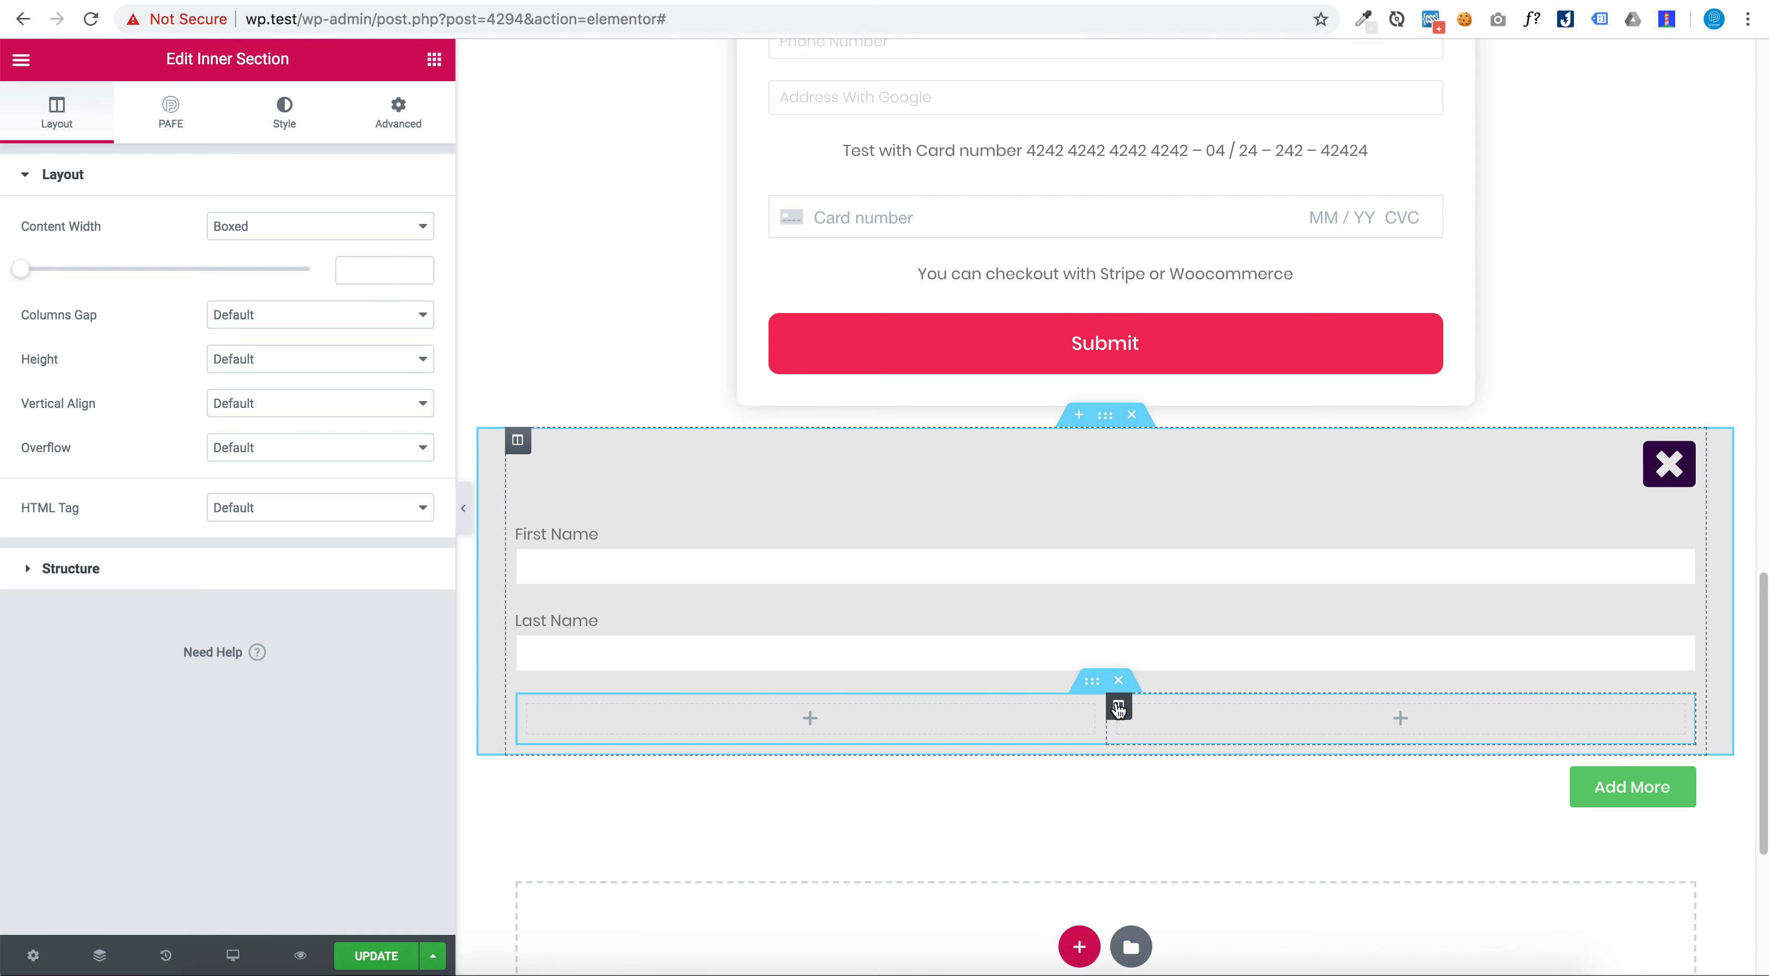
{"action": "right_click", "coordinate": [1115, 703]}
{"action": "left_click", "coordinate": [1186, 953]}
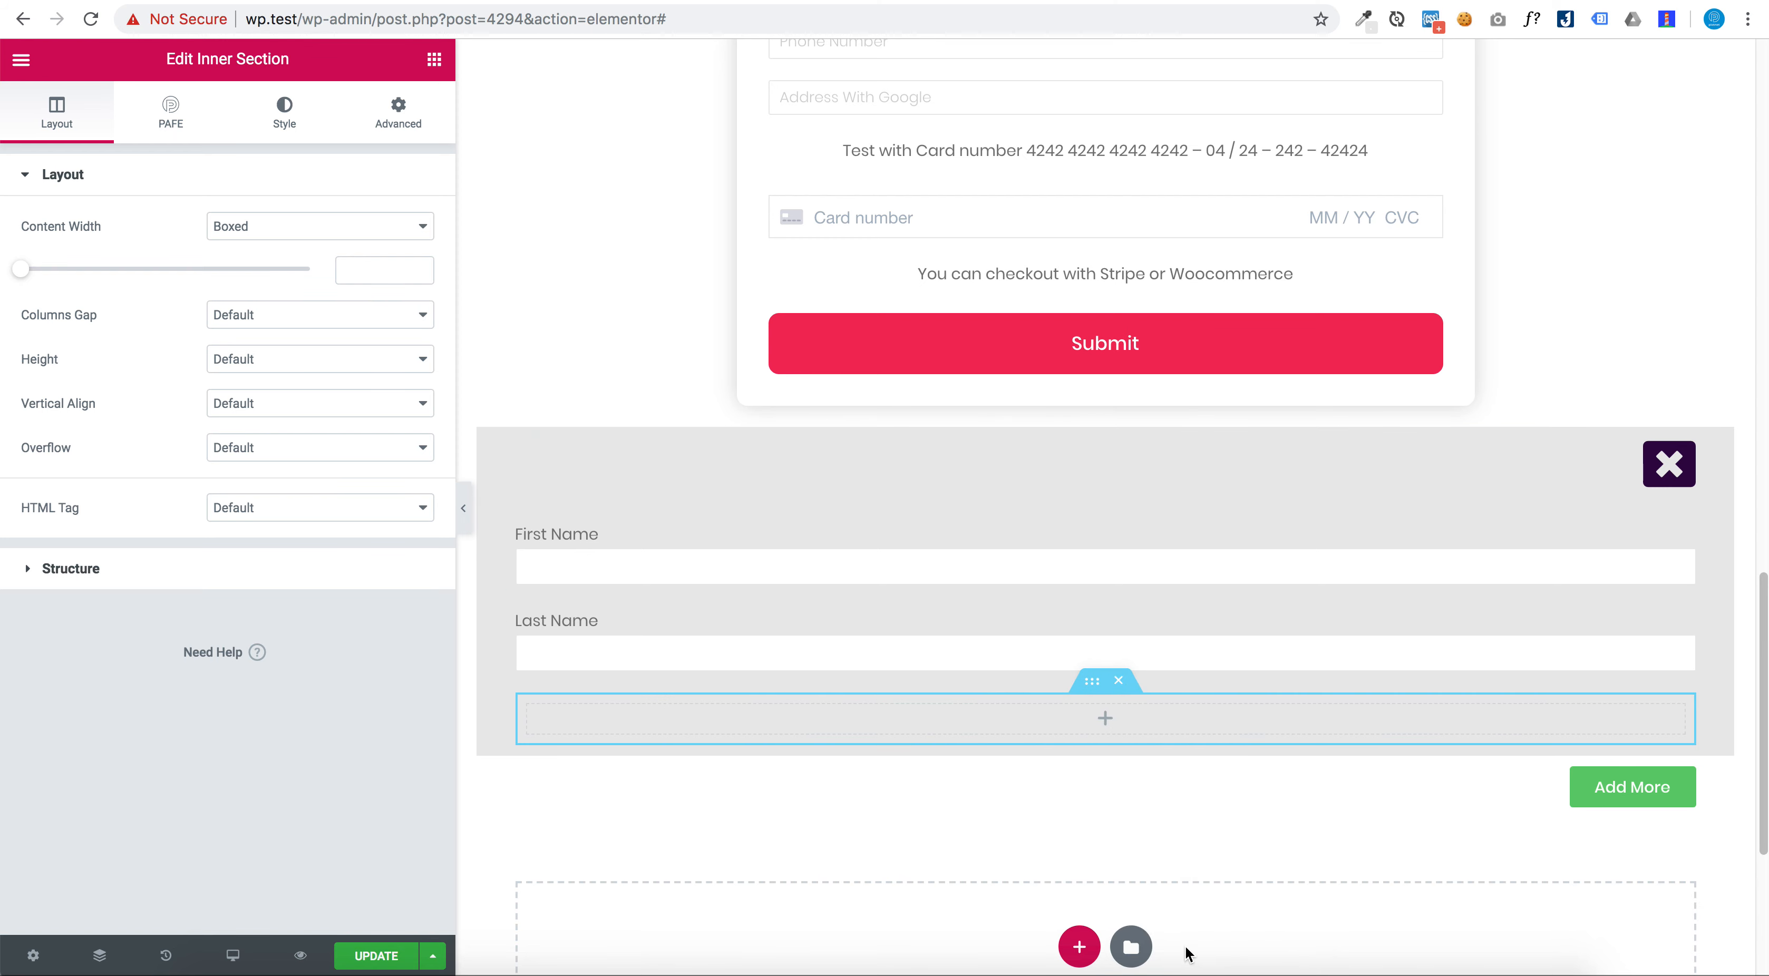
{"action": "right_click", "coordinate": [1095, 705]}
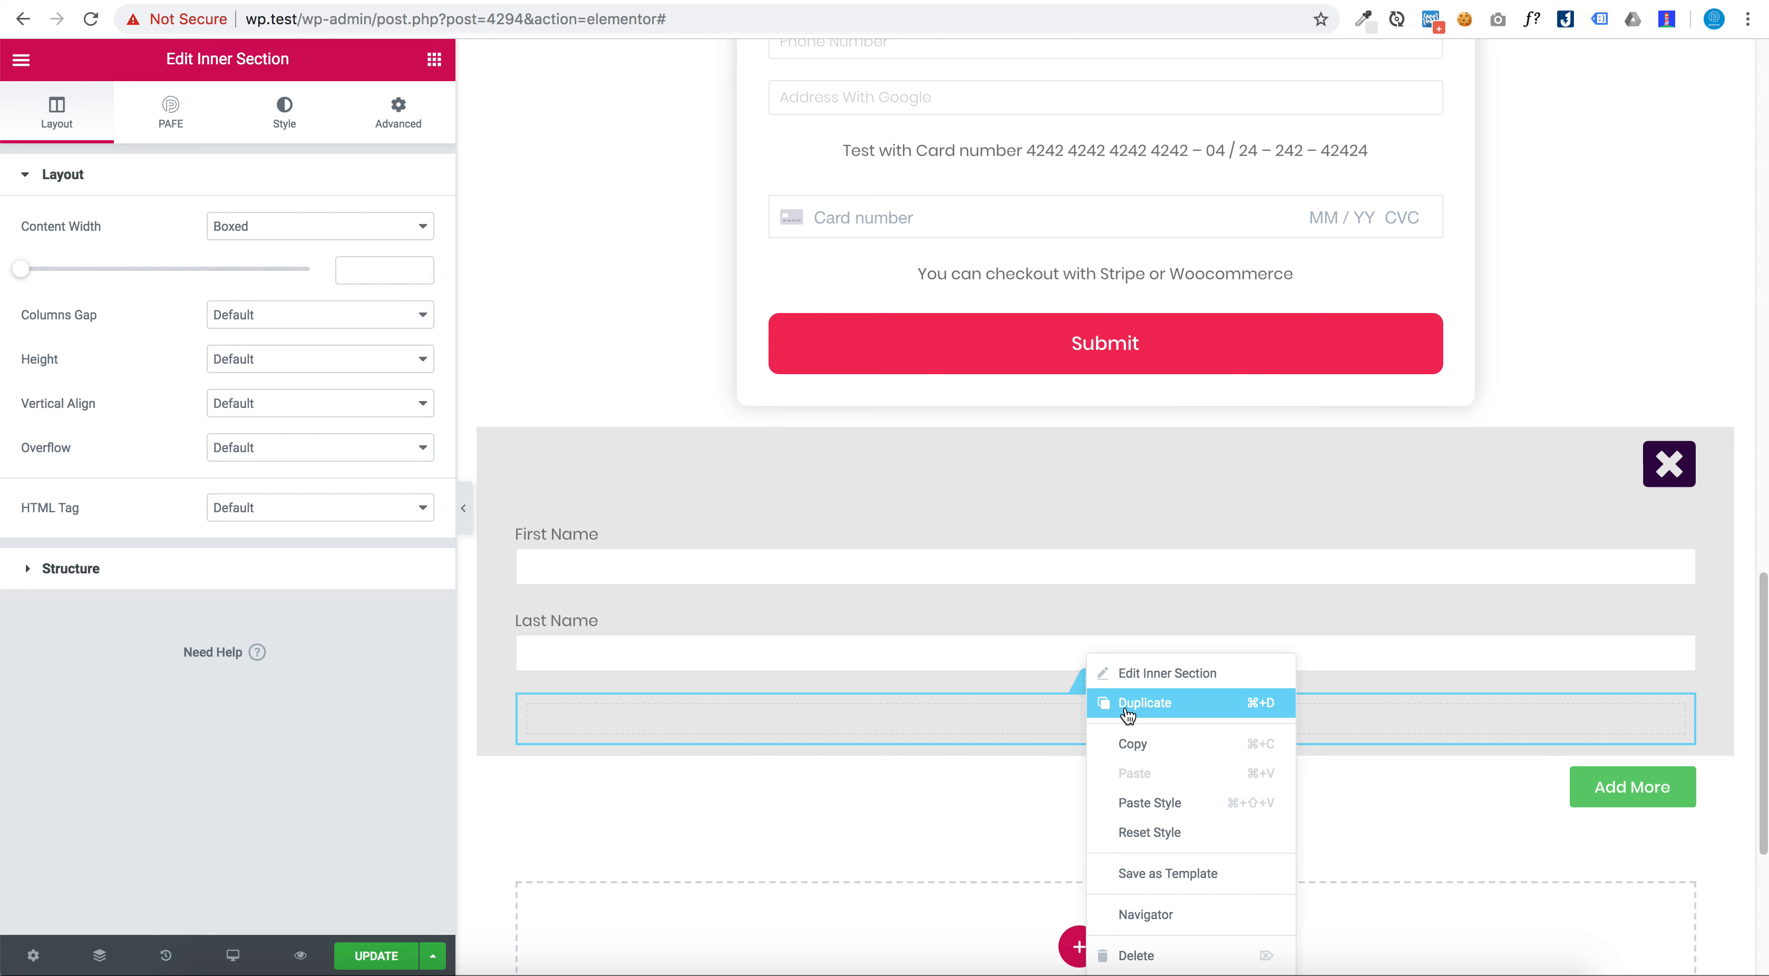
{"action": "left_click", "coordinate": [1126, 715]}
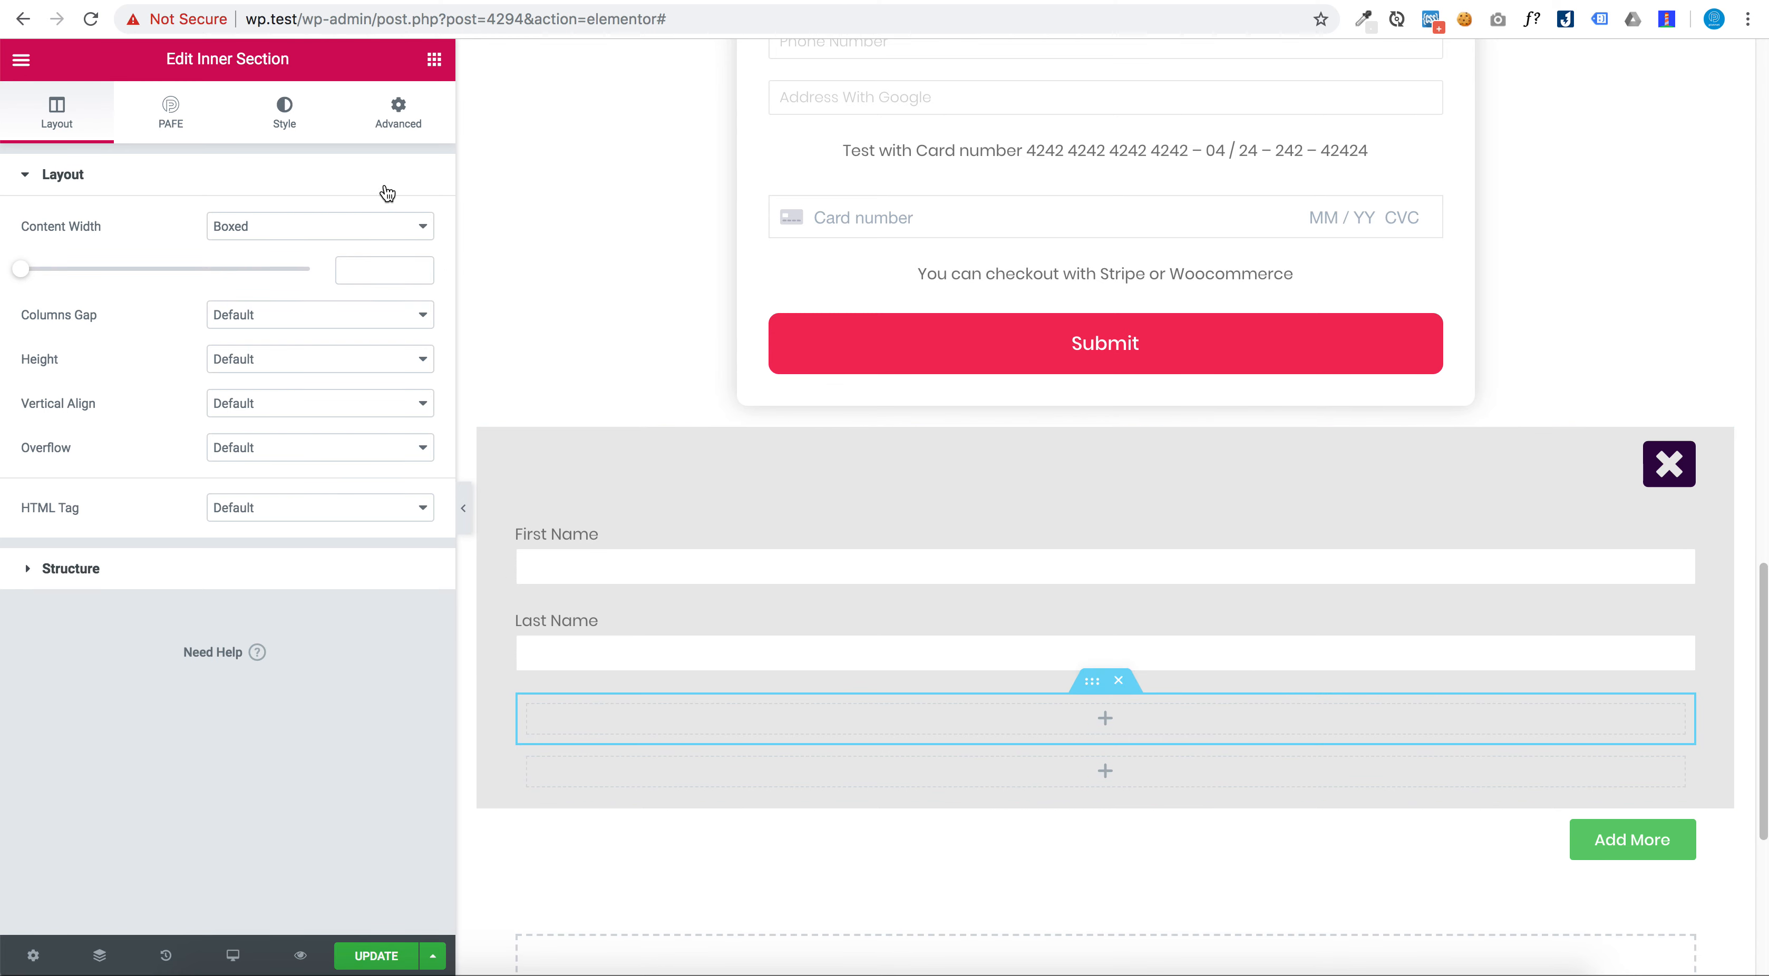
Give the upper inner section a classic background in blue, #4054b2
{"action": "left_click", "coordinate": [286, 123]}
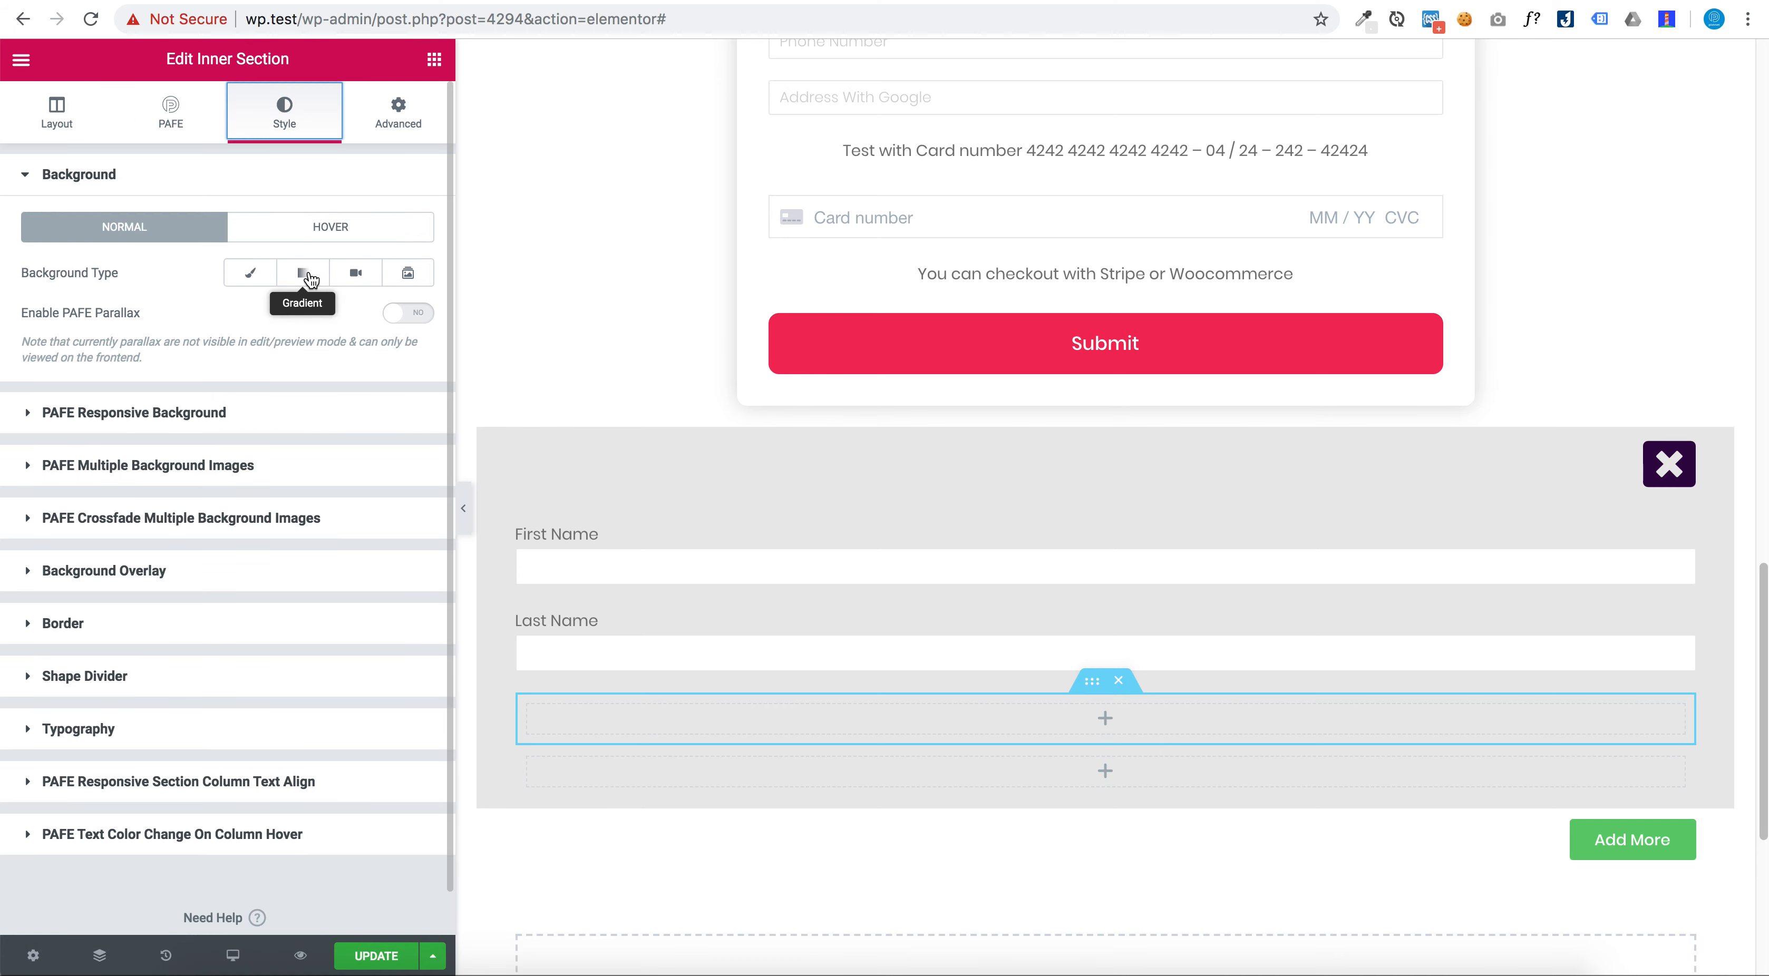
{"action": "left_click", "coordinate": [245, 274]}
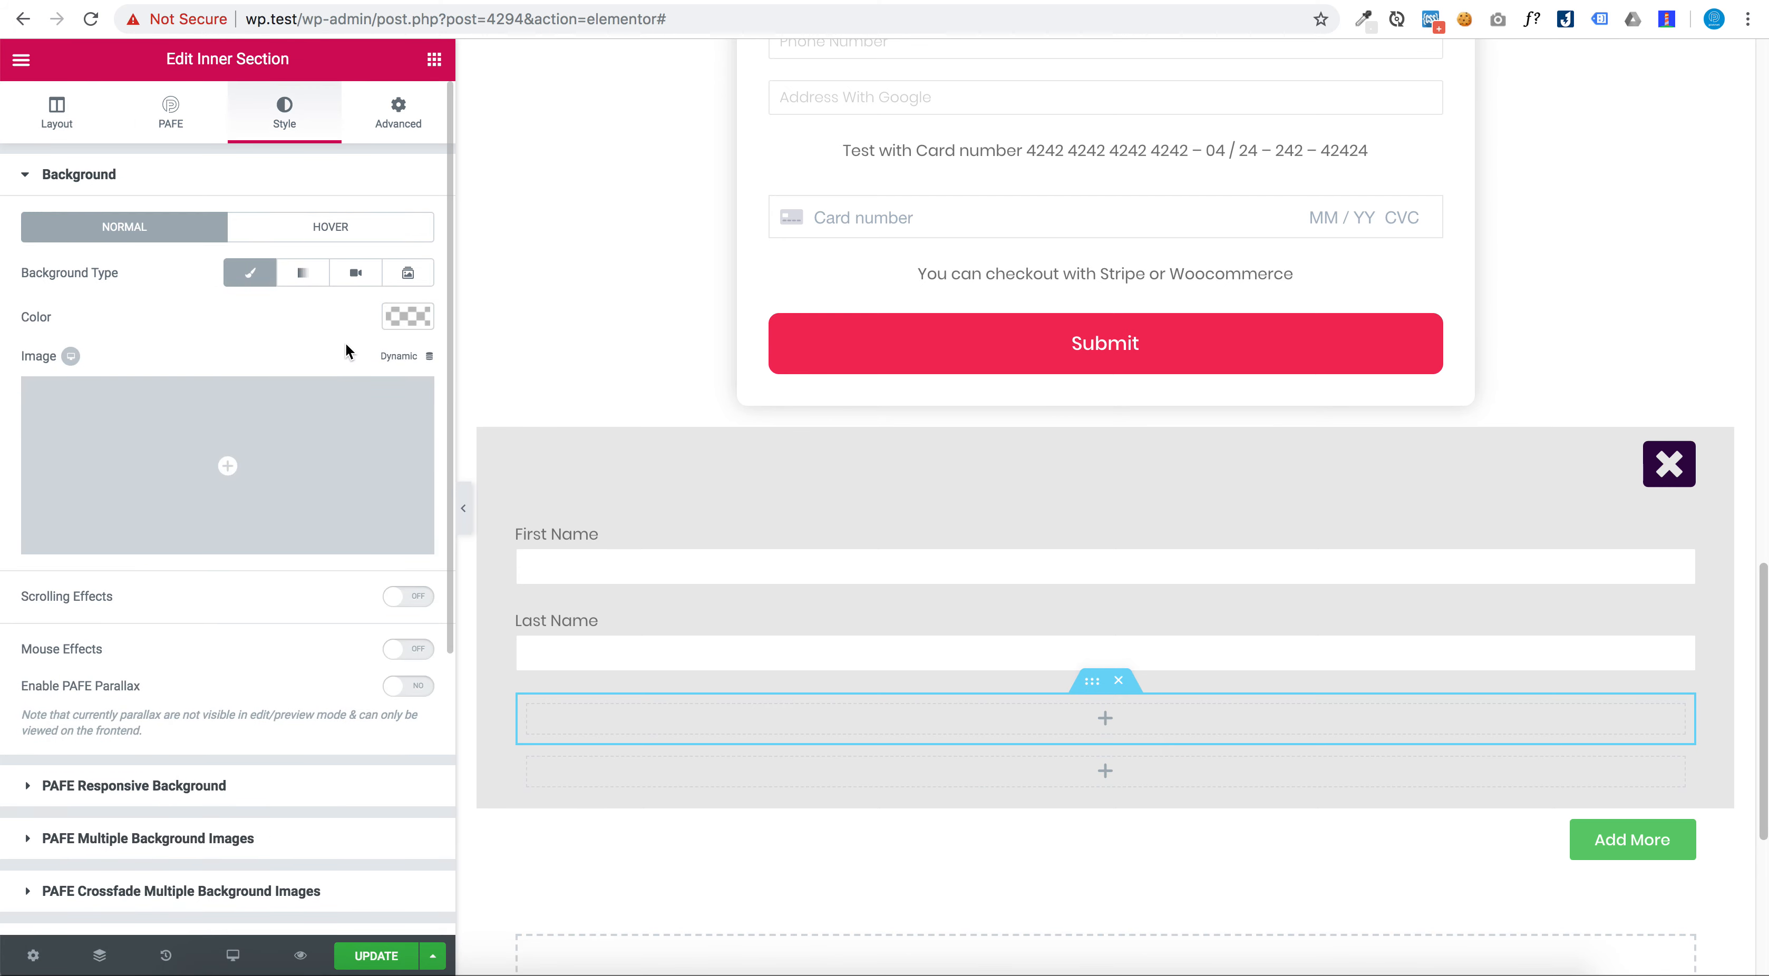
{"action": "left_click", "coordinate": [395, 319]}
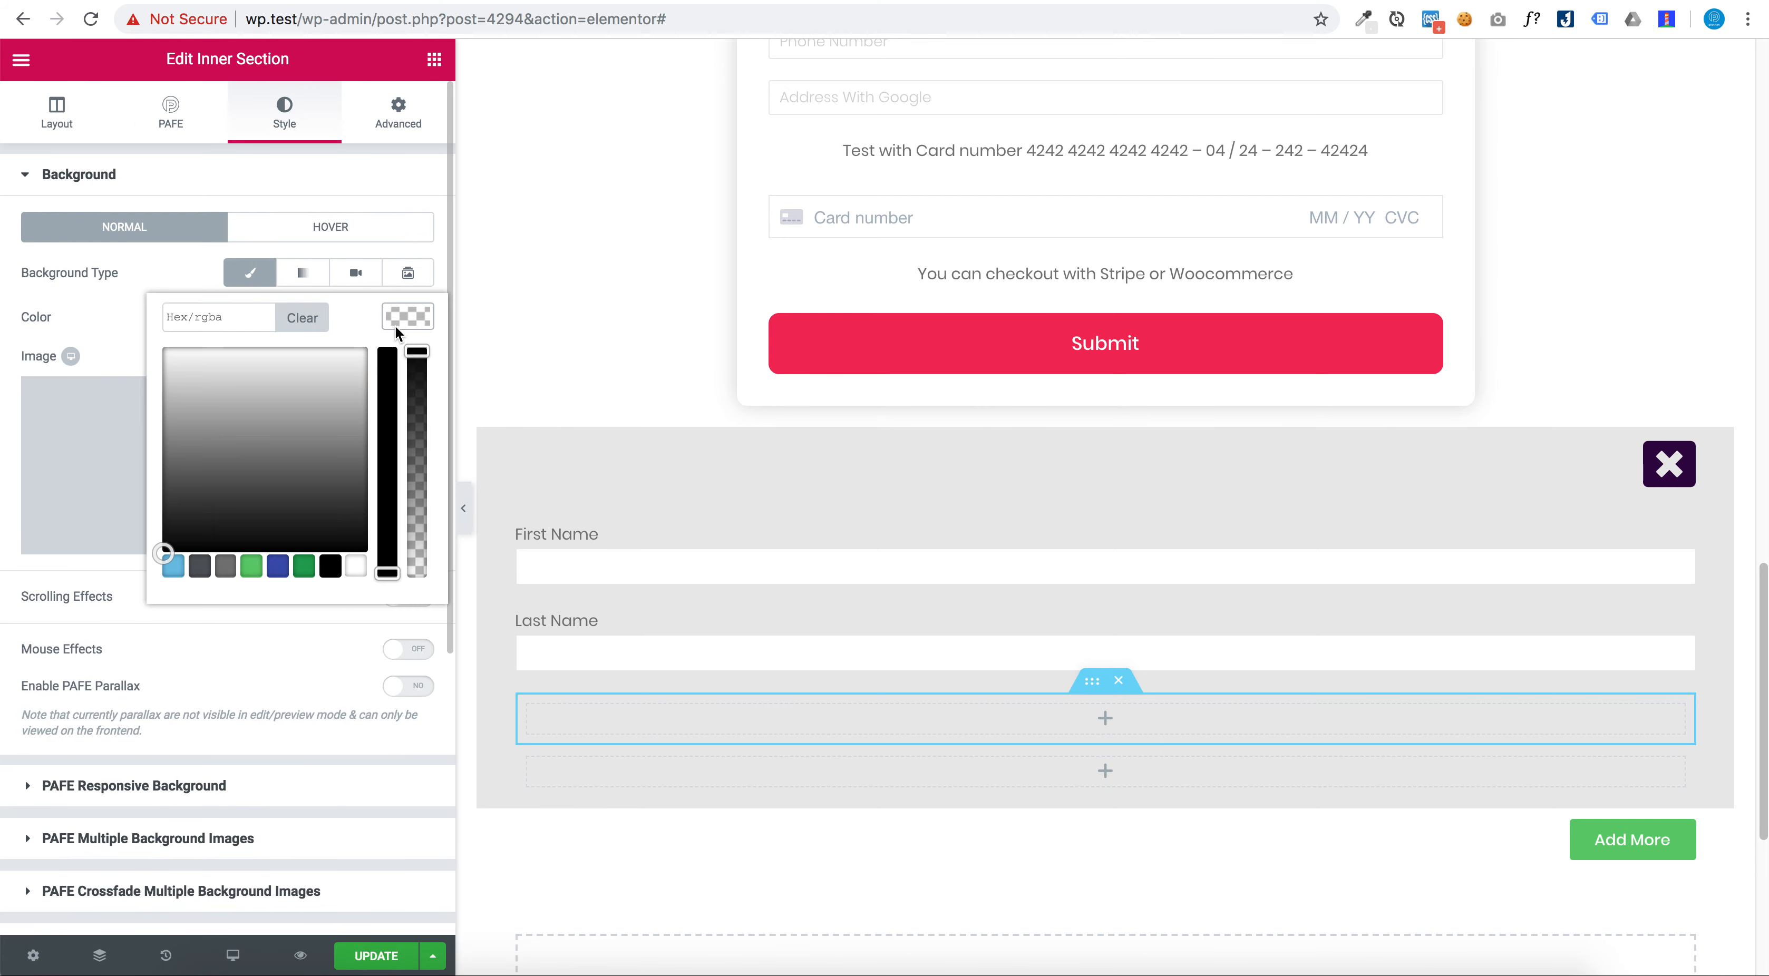
{"action": "left_click", "coordinate": [276, 567]}
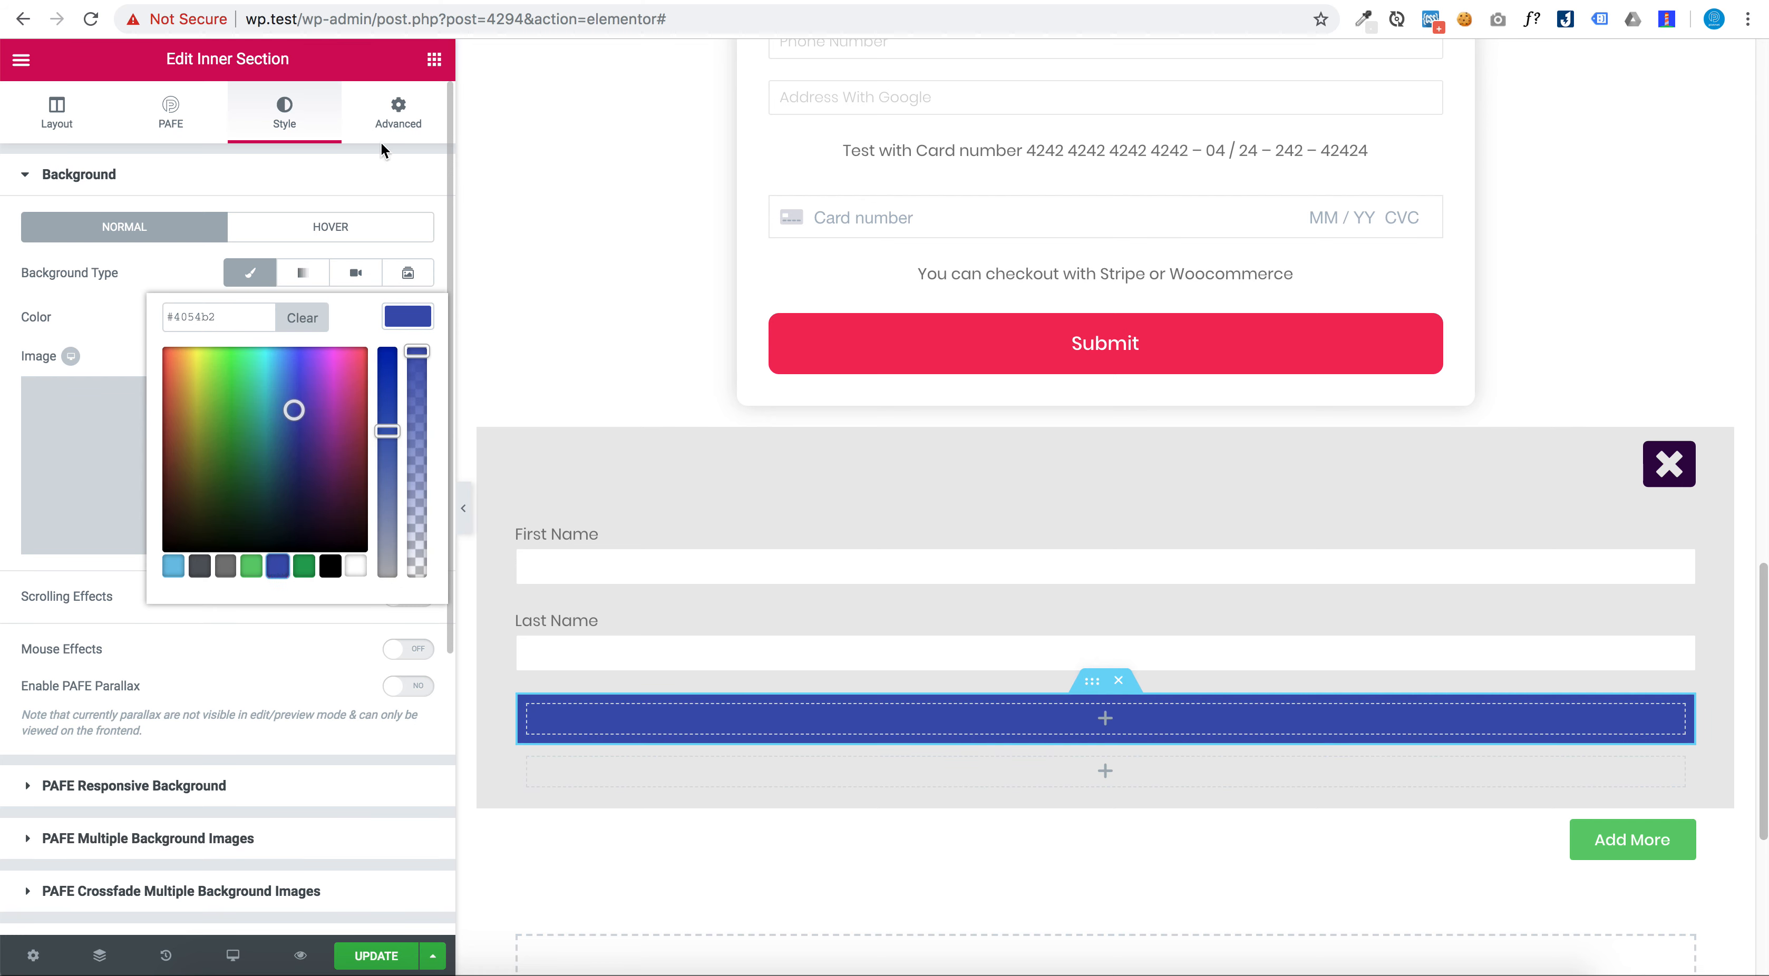
Copy the blue inner section's style onto the inner section below it
{"action": "left_click", "coordinate": [434, 65]}
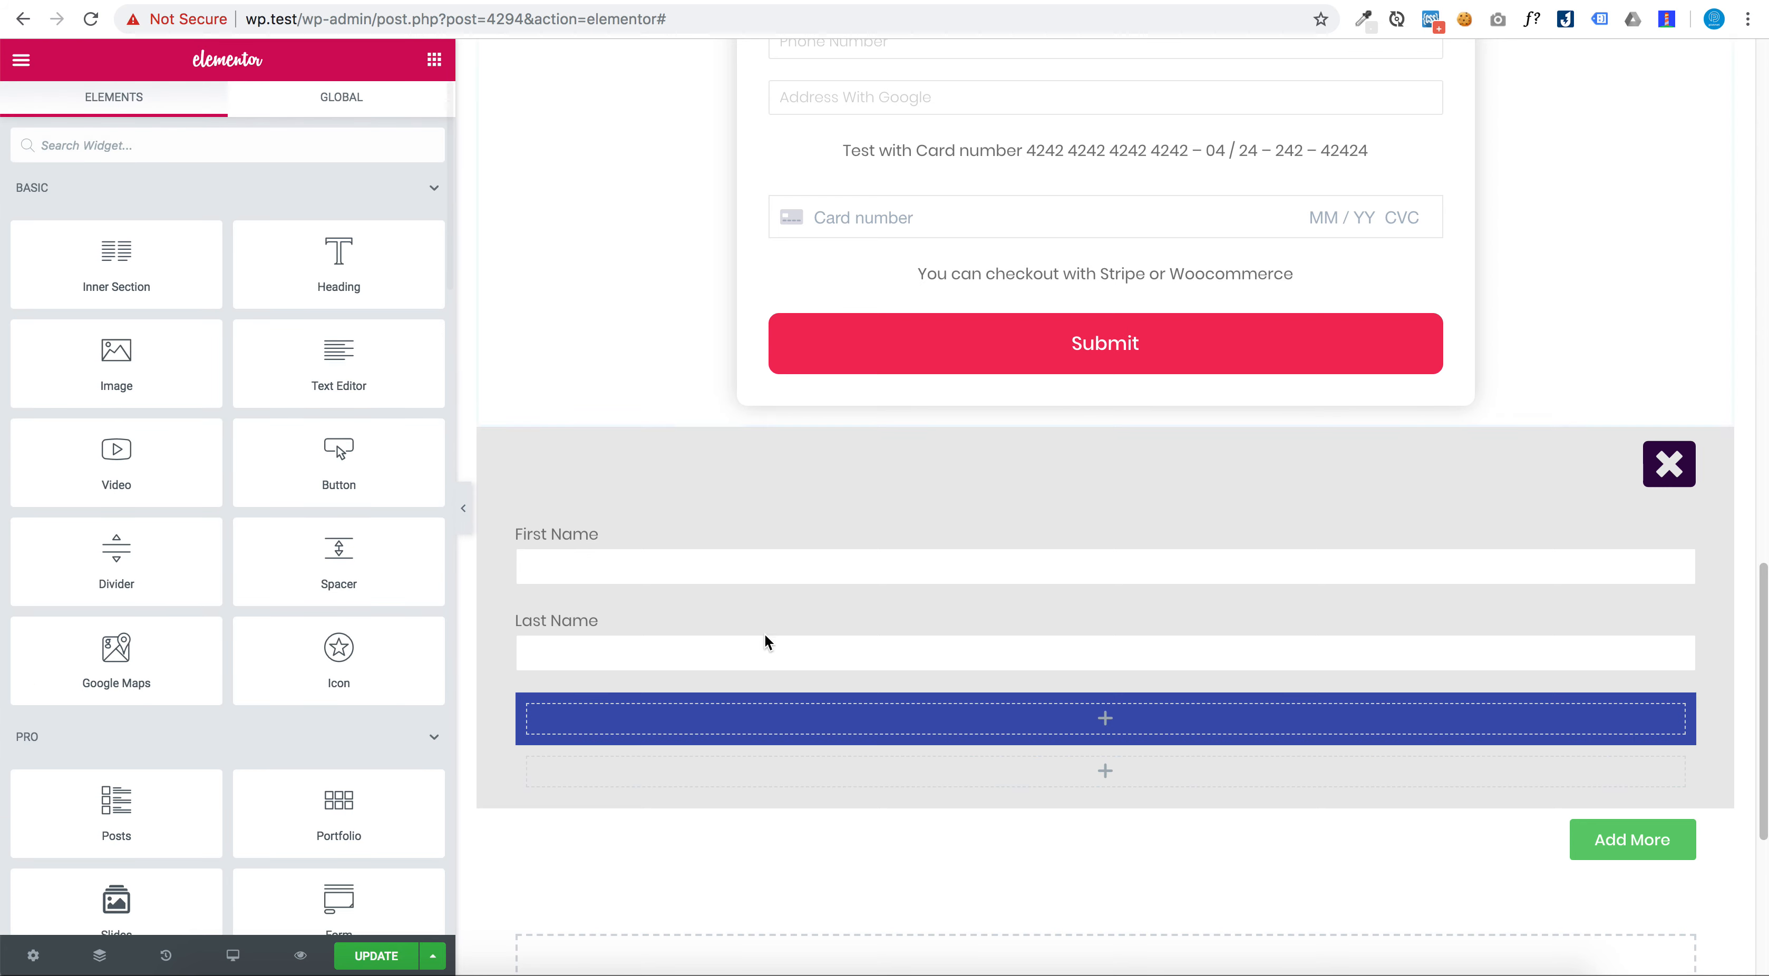
{"action": "right_click", "coordinate": [1095, 684]}
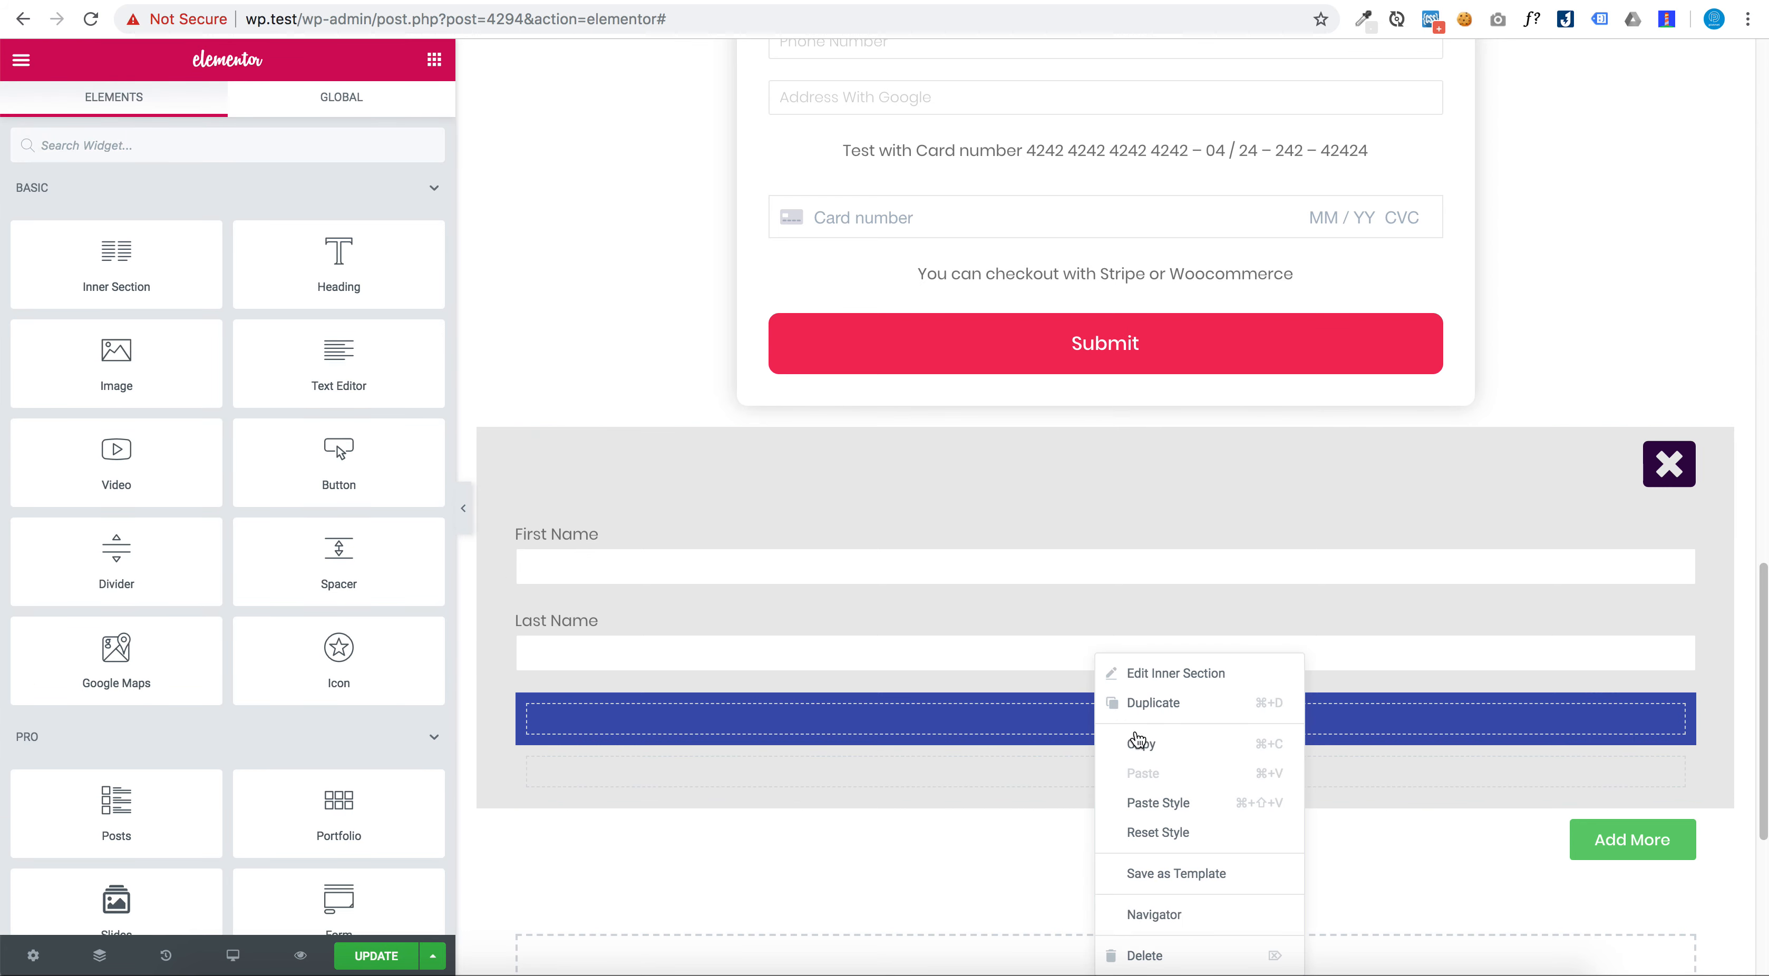
{"action": "left_click", "coordinate": [1140, 743]}
{"action": "right_click", "coordinate": [1092, 746]}
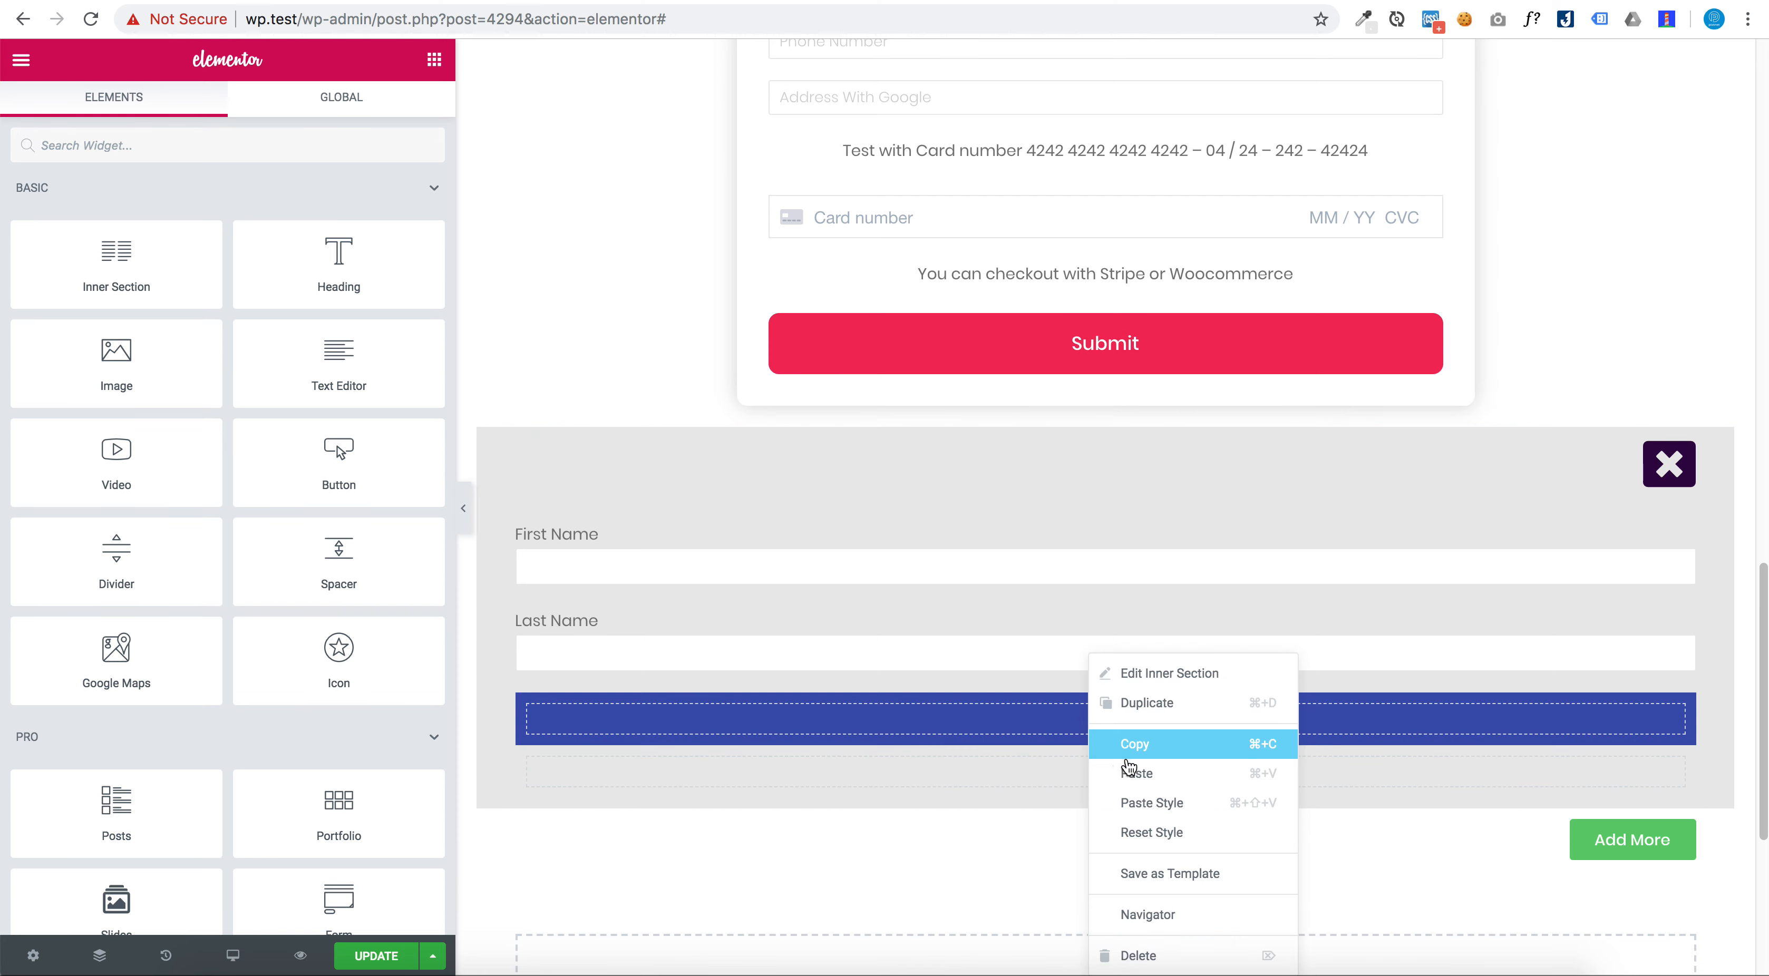
{"action": "left_click", "coordinate": [1172, 803]}
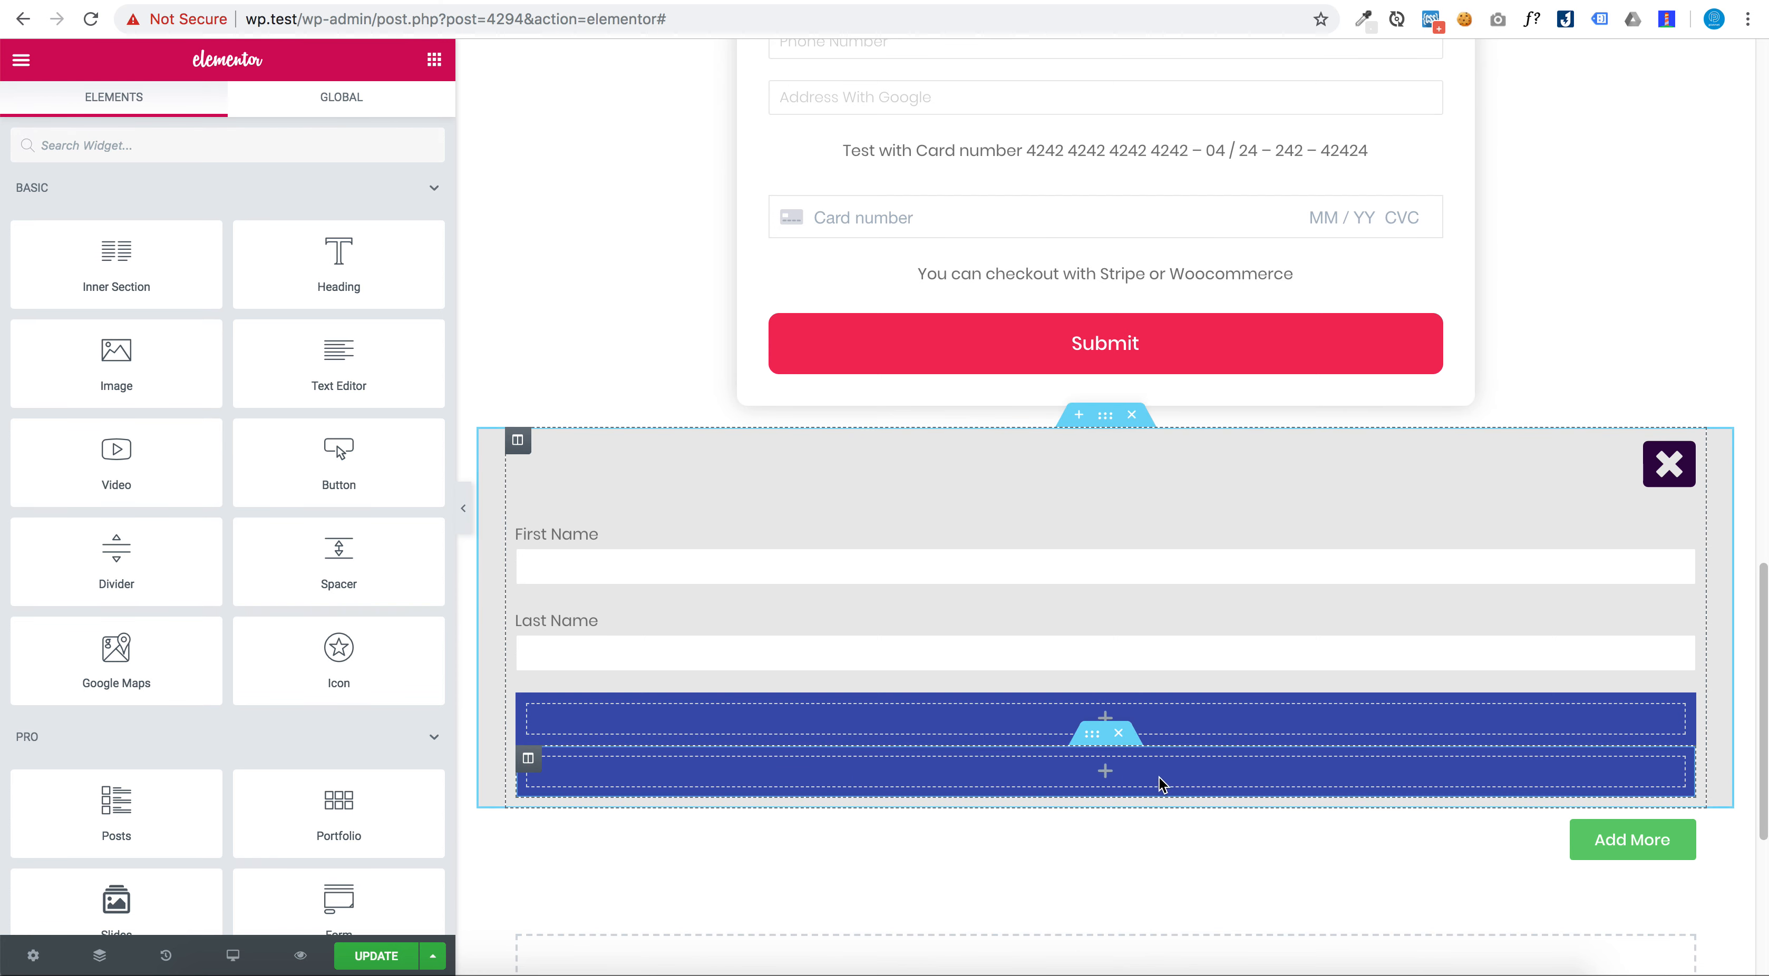
Duplicate the First Name field and move the copy into the upper blue inner section
{"action": "right_click", "coordinate": [913, 556]}
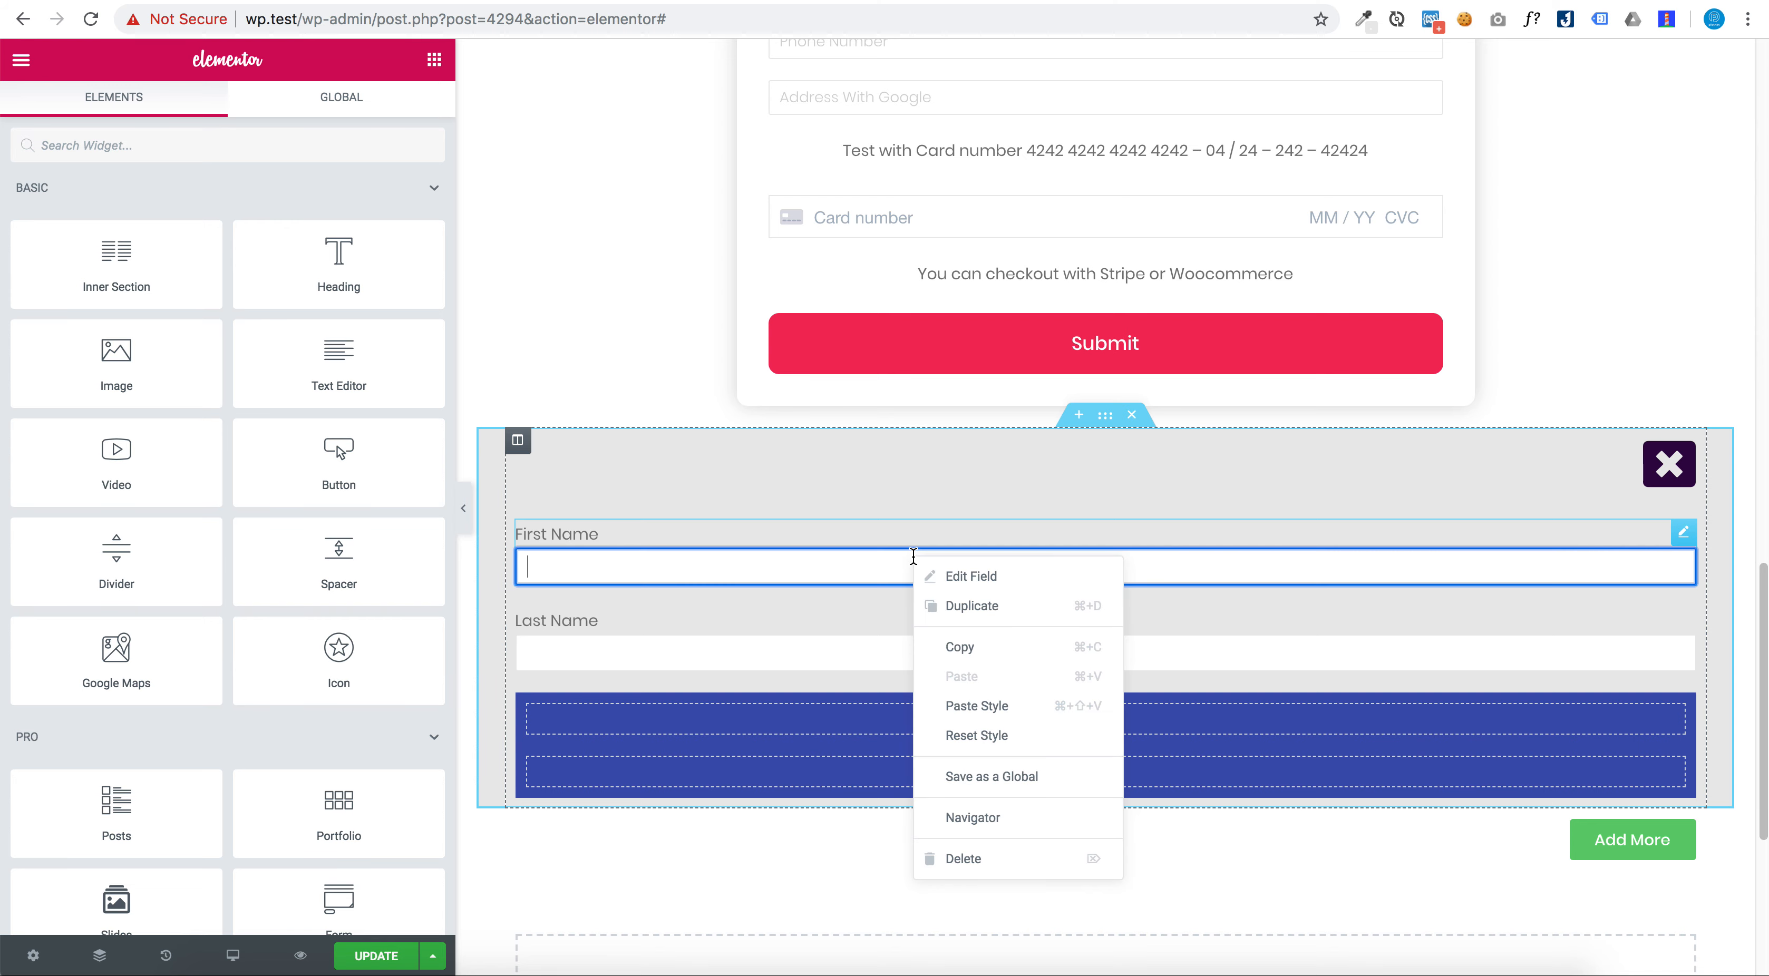
{"action": "left_click", "coordinate": [959, 621]}
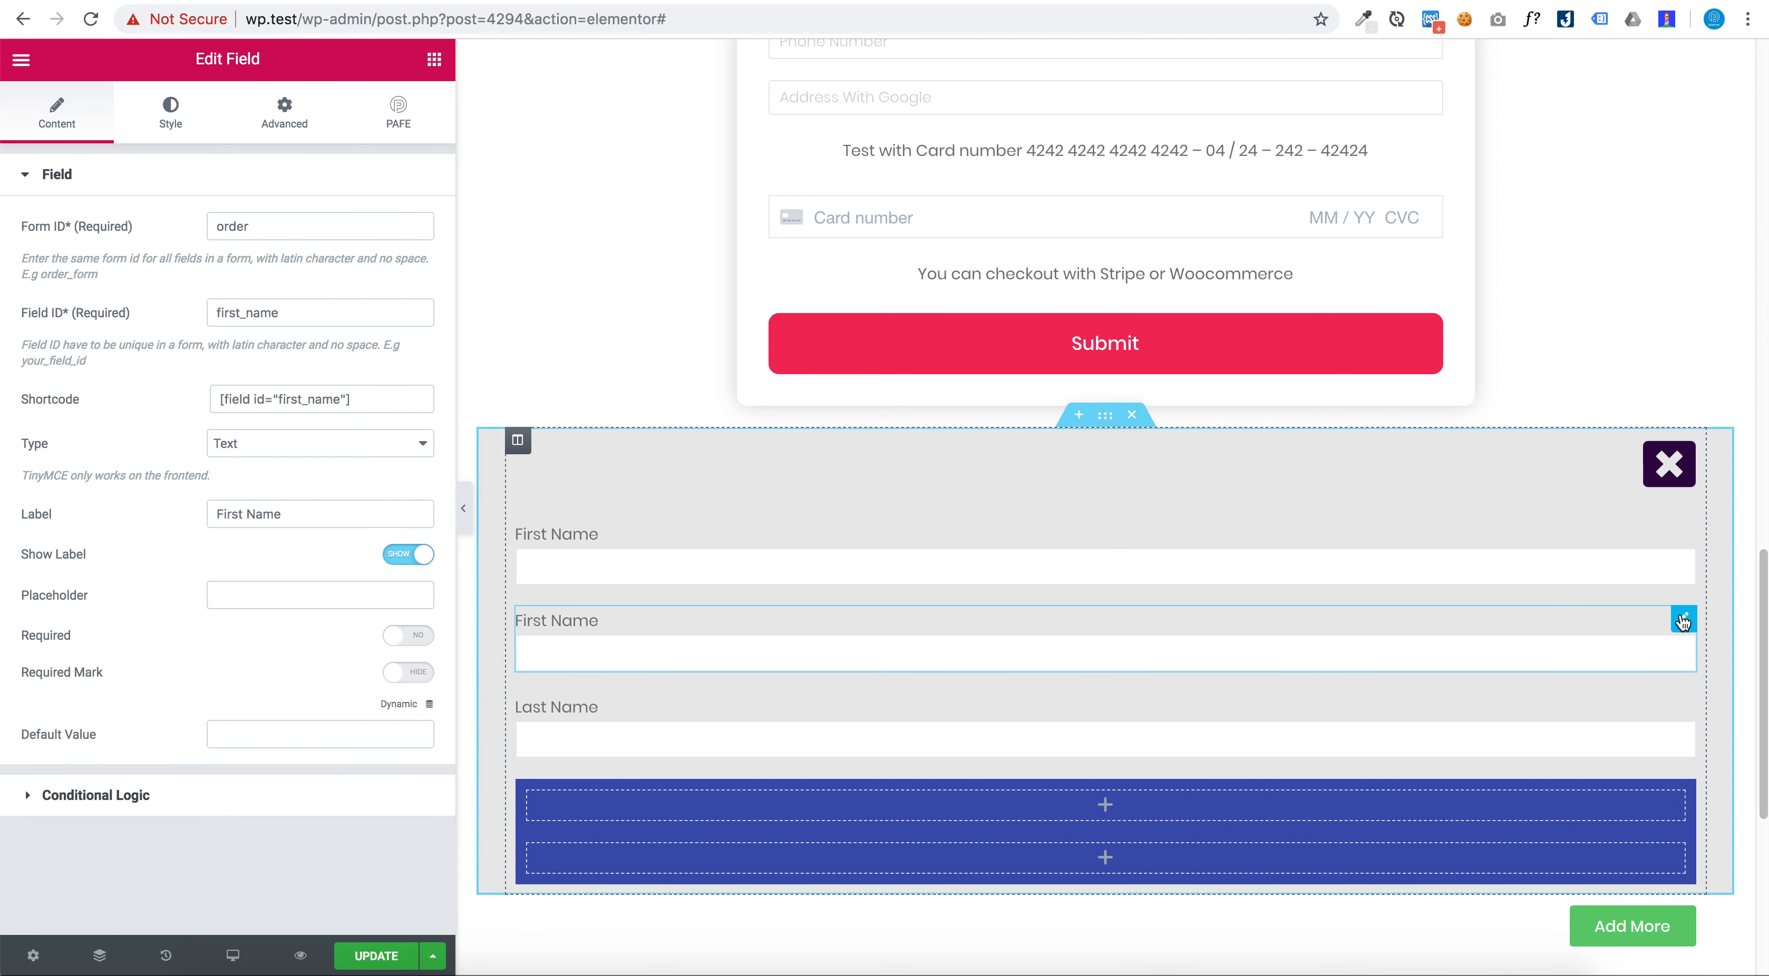
{"action": "left_click_drag", "start_coordinate": [1683, 620], "coordinate": [1274, 731]}
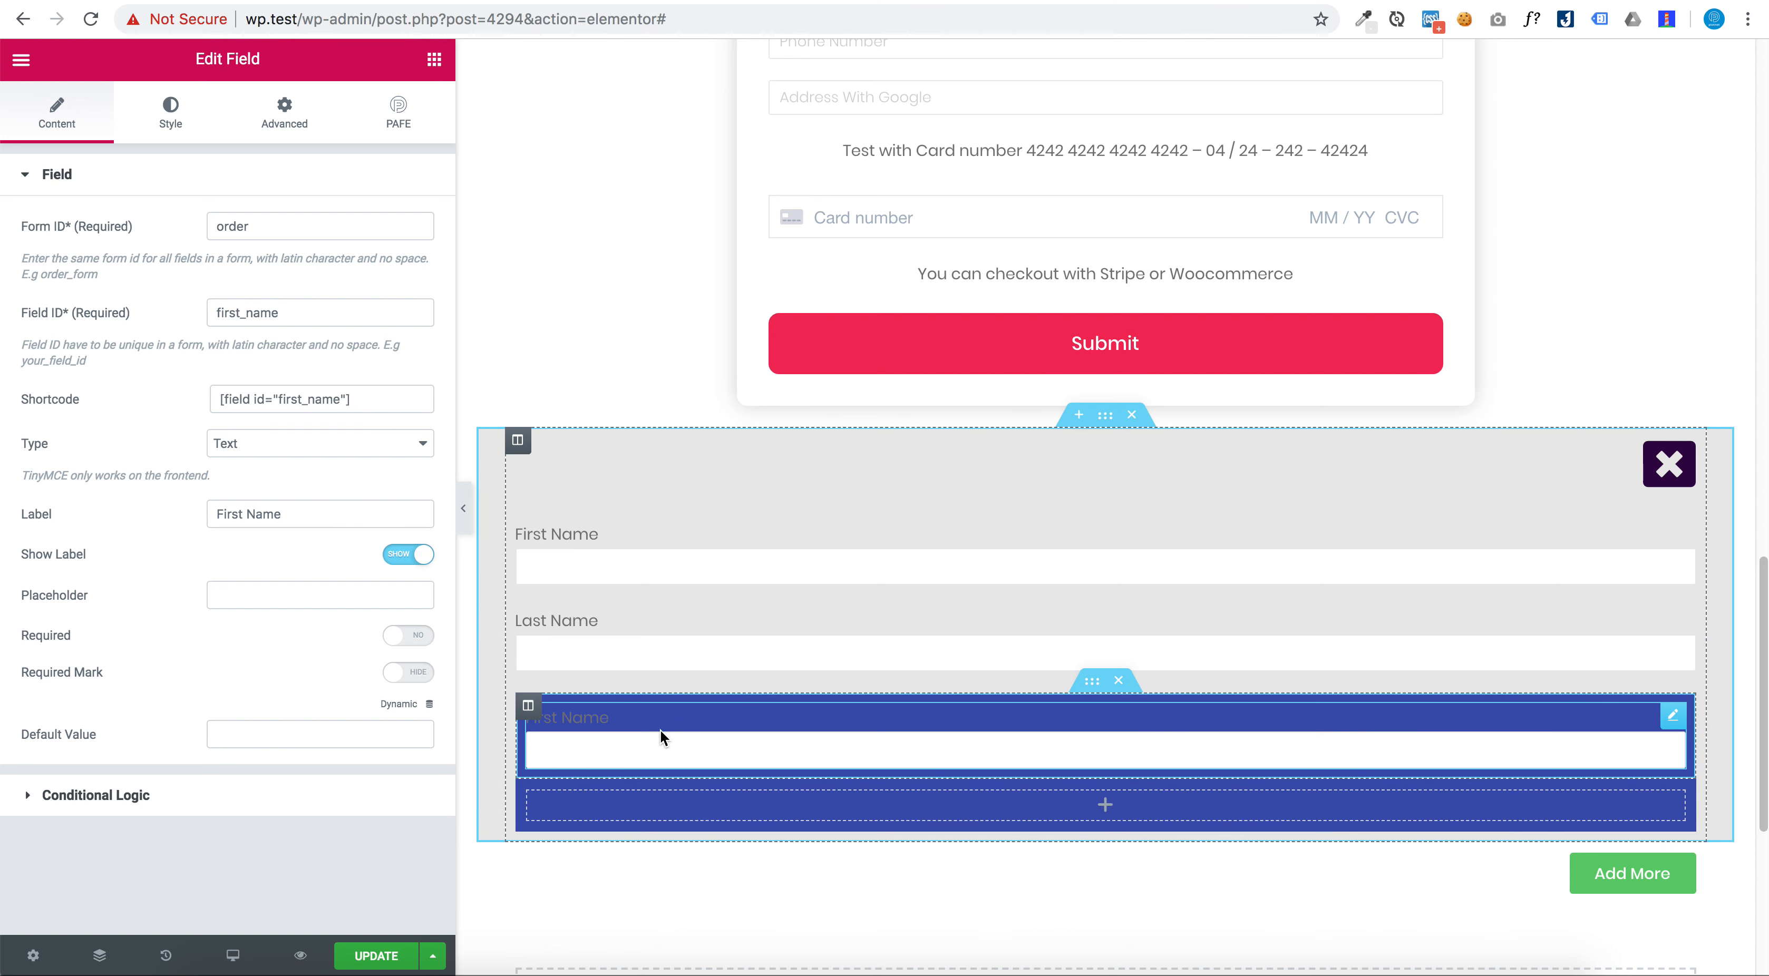
Set the label text color of the First Name copy in the blue inner section to white, #ffffff
{"action": "left_click", "coordinate": [184, 131]}
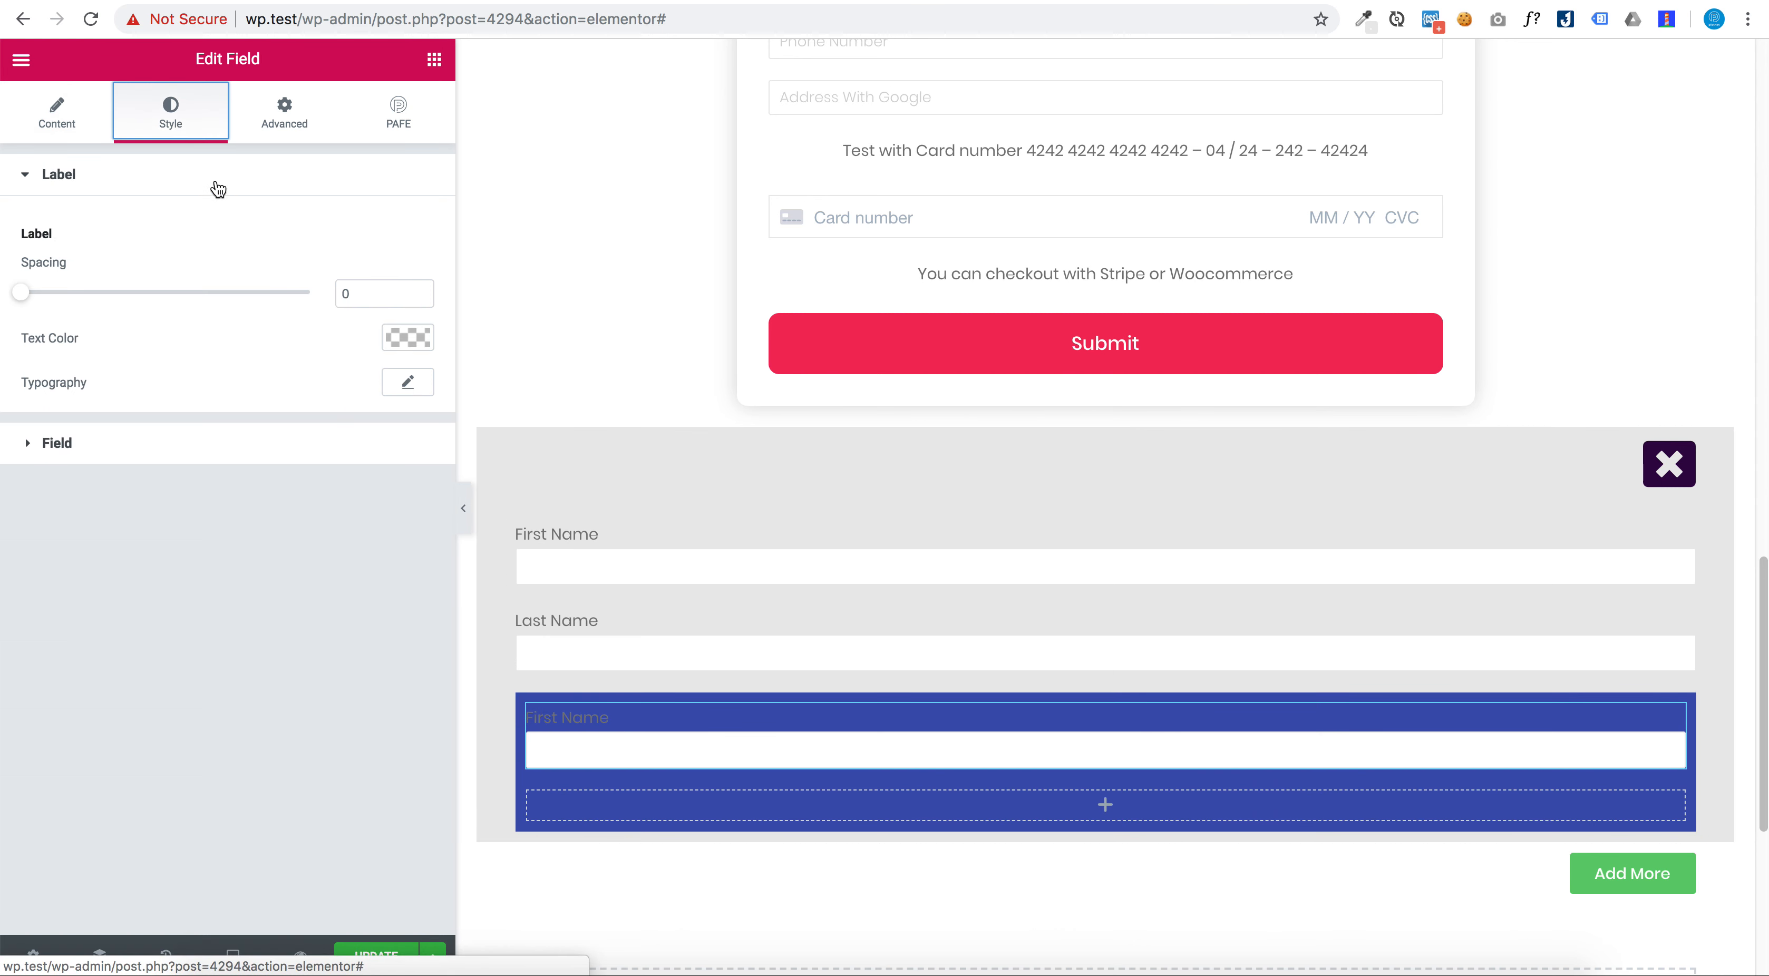
{"action": "left_click", "coordinate": [394, 343]}
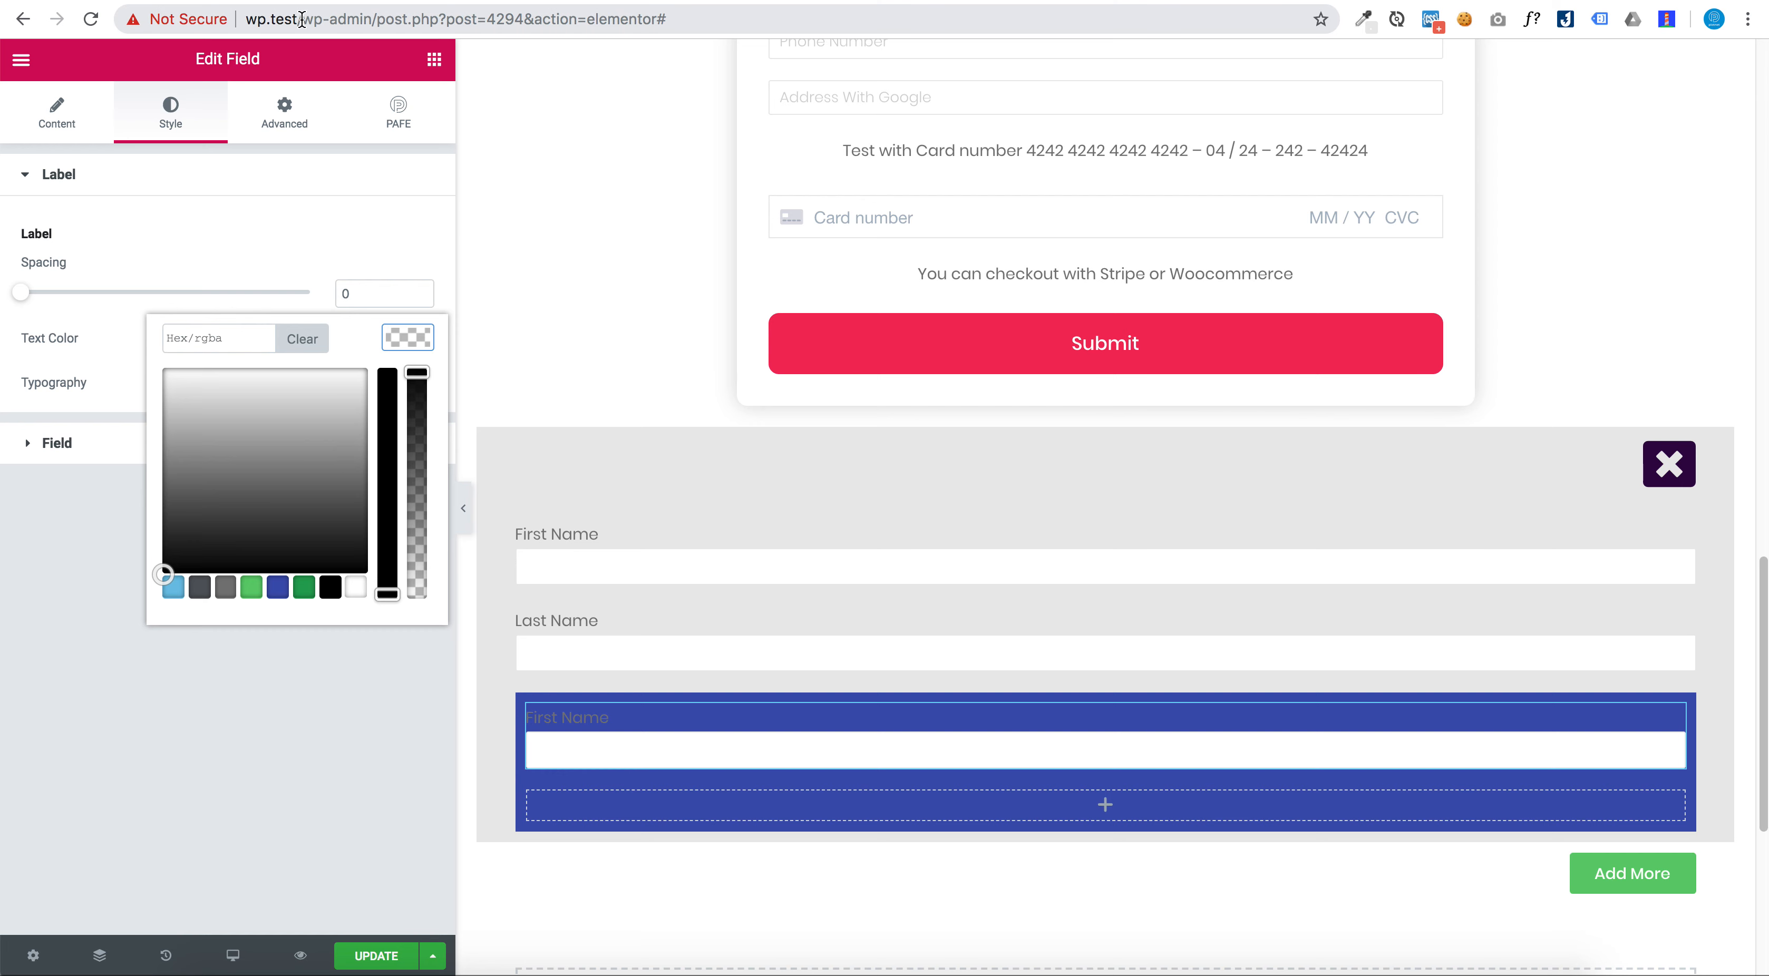
{"action": "left_click", "coordinate": [356, 588]}
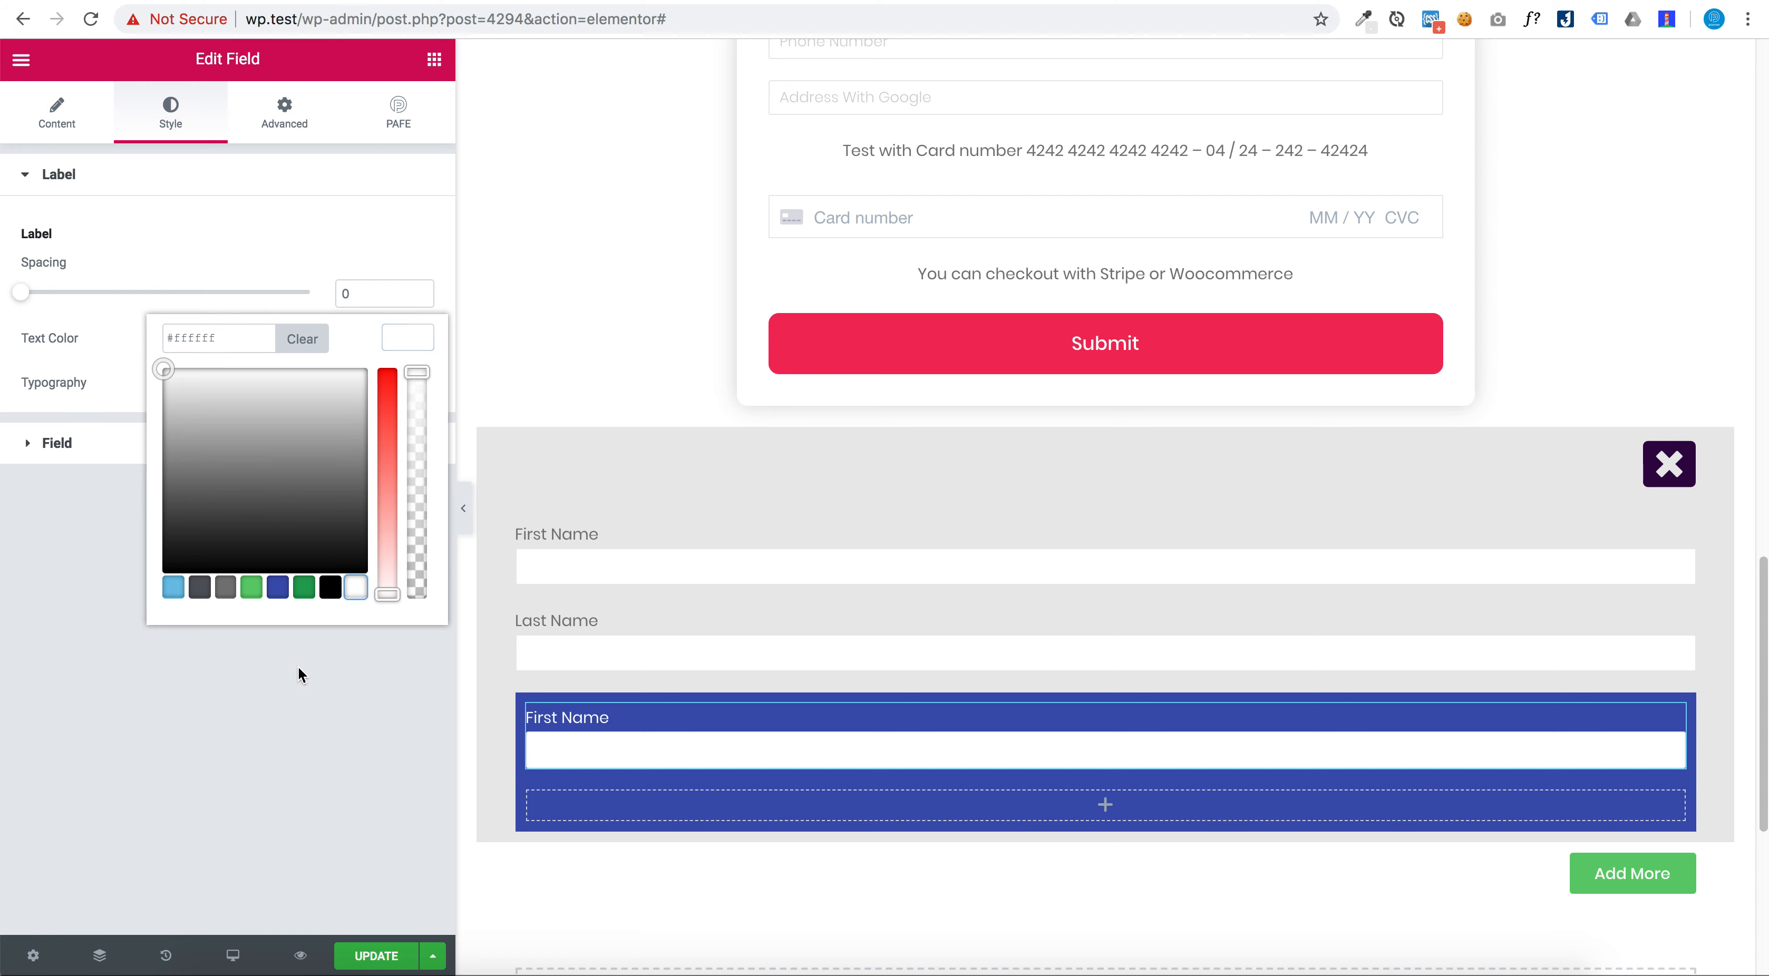
{"action": "left_click", "coordinate": [349, 626]}
{"action": "left_click", "coordinate": [529, 567]}
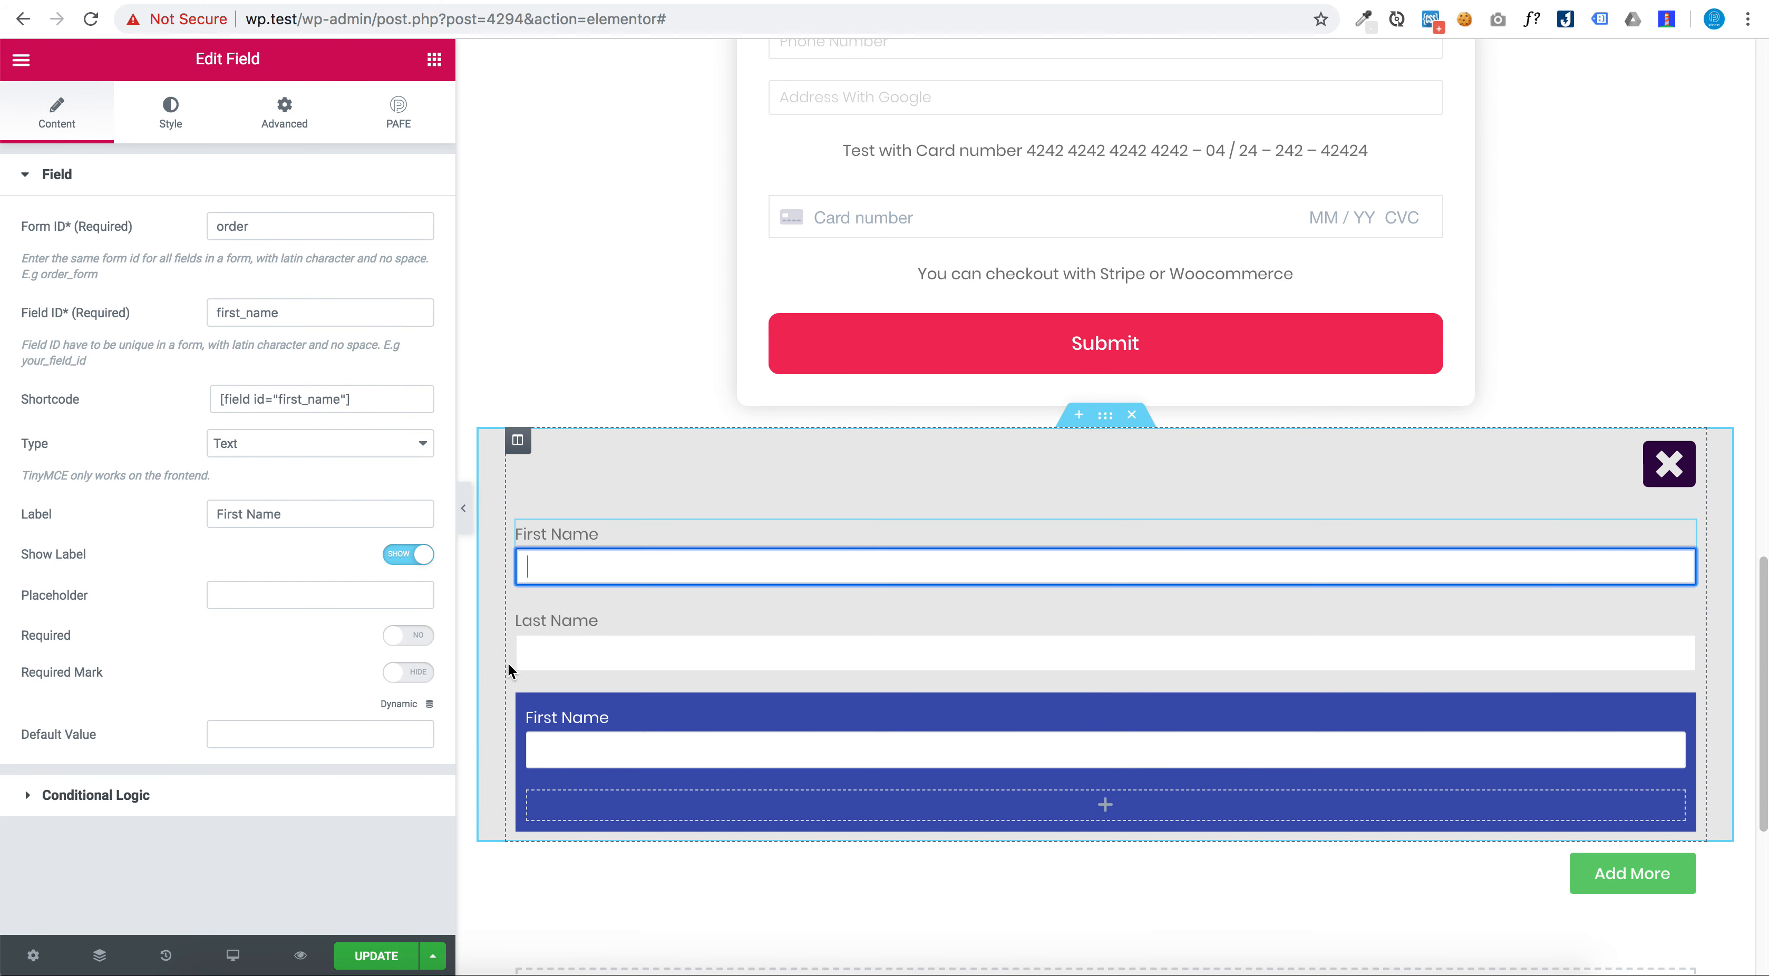
{"action": "double_click", "coordinate": [240, 314]}
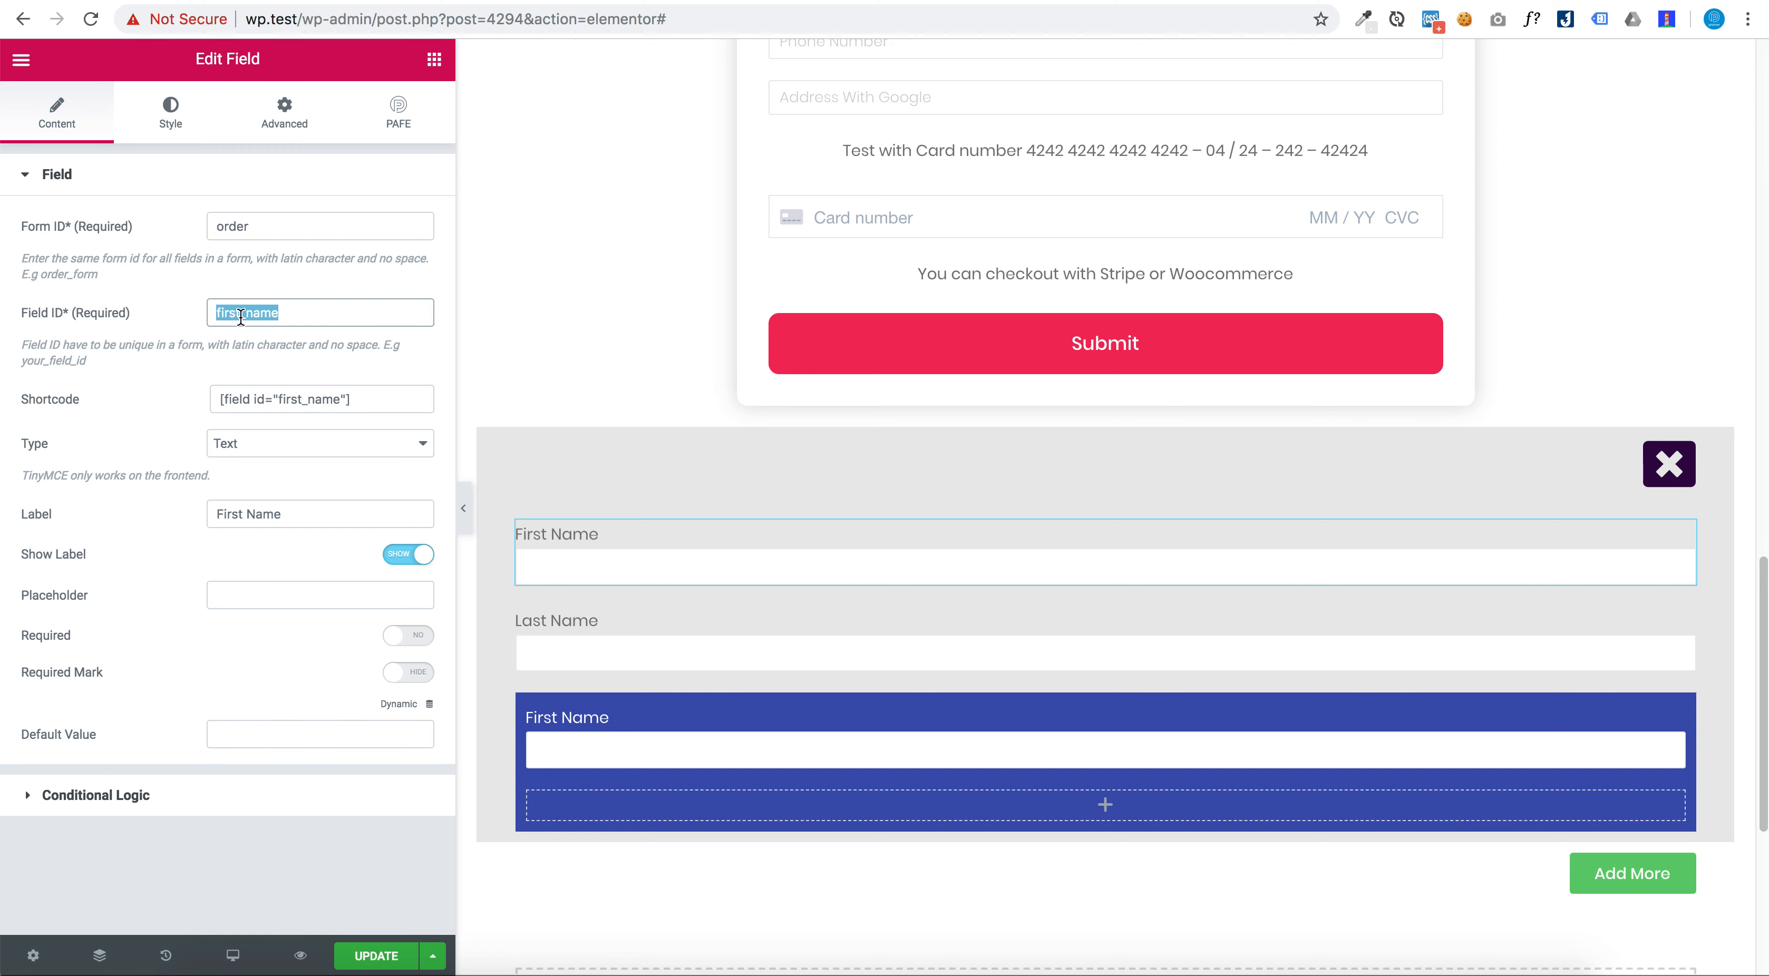
{"action": "type", "text": "ph"}
{"action": "key", "text": "Tab"}
{"action": "key", "text": "Tab"}
{"action": "key", "text": "Tab"}
{"action": "type", "text": "Phone"}
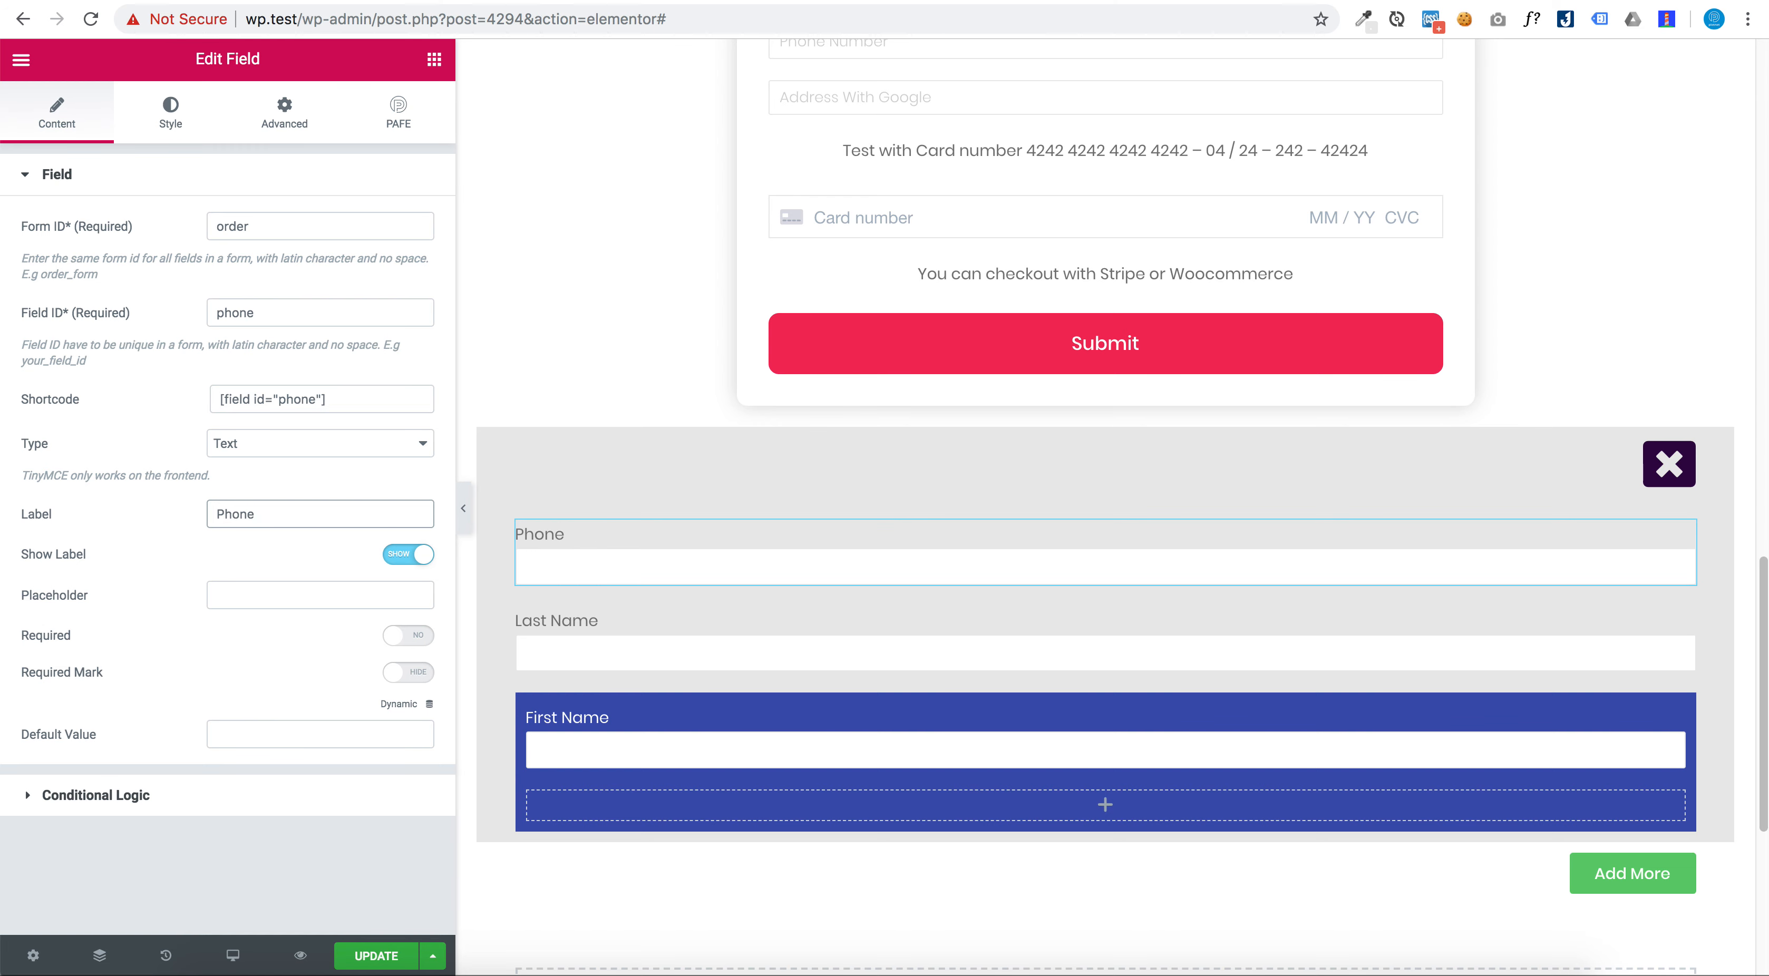
{"action": "key", "text": "super+z"}
{"action": "key", "text": "super+z"}
{"action": "key", "text": "super+z"}
{"action": "key", "text": "super+z"}
{"action": "key", "text": "super+z"}
{"action": "key", "text": "super+z"}
{"action": "key", "text": "super+z"}
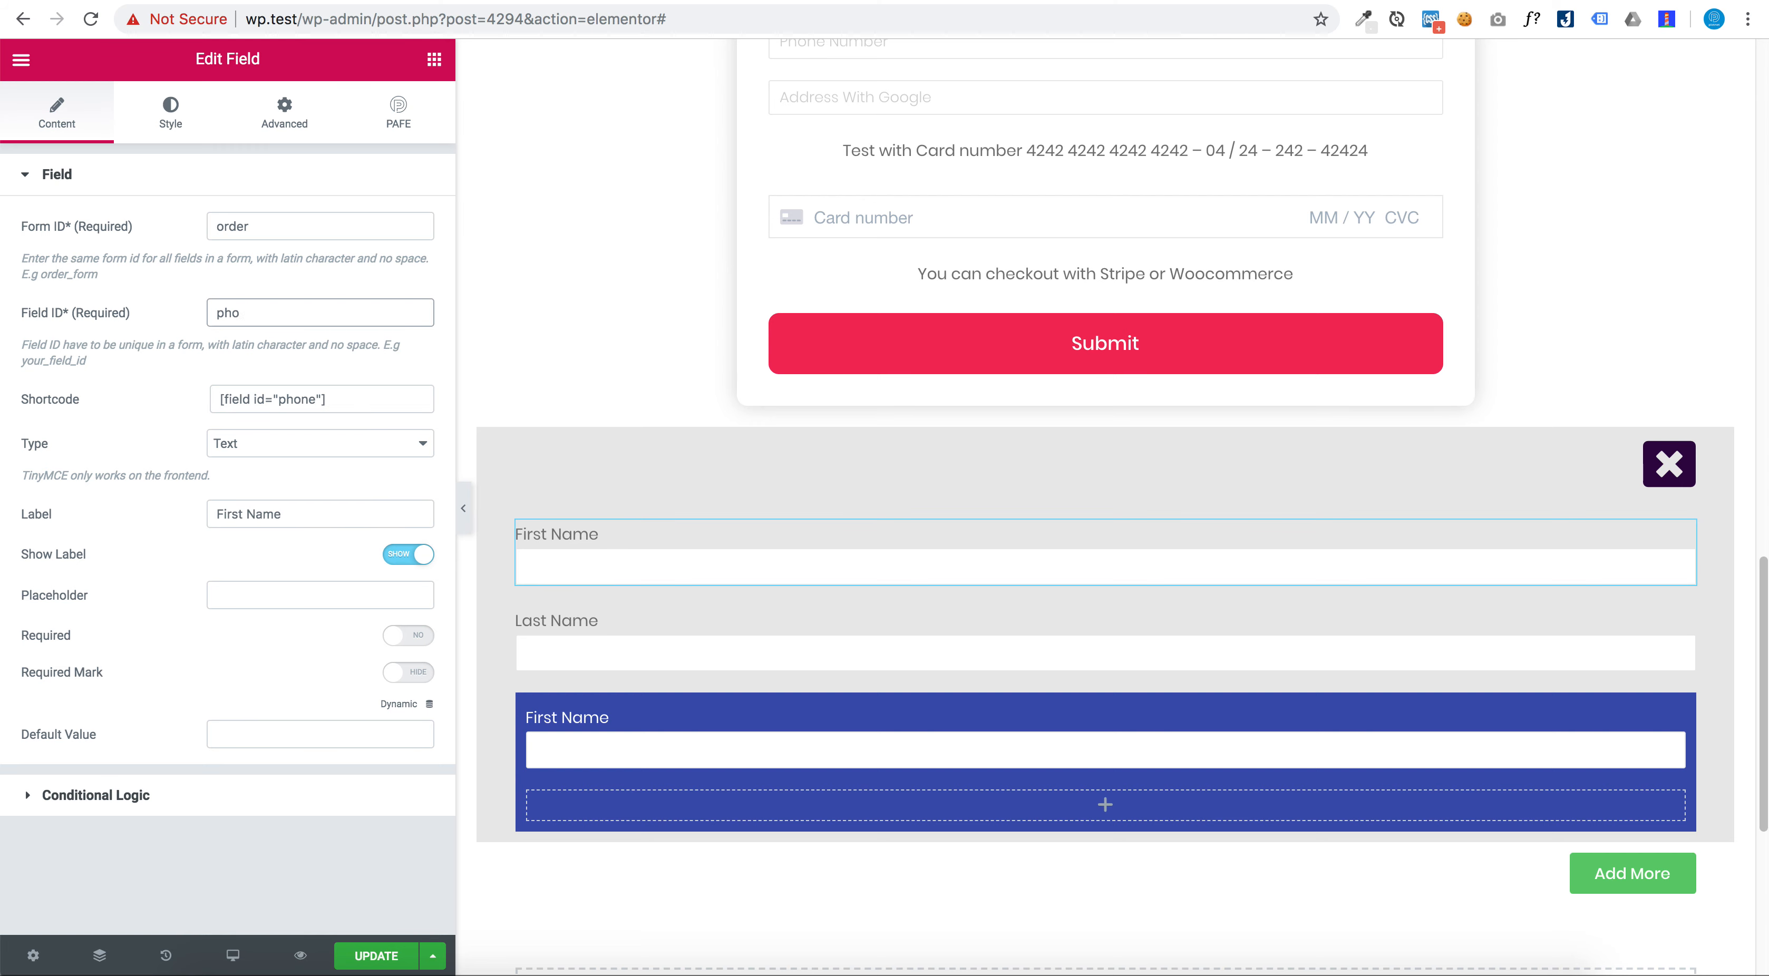
{"action": "key", "text": "super+z"}
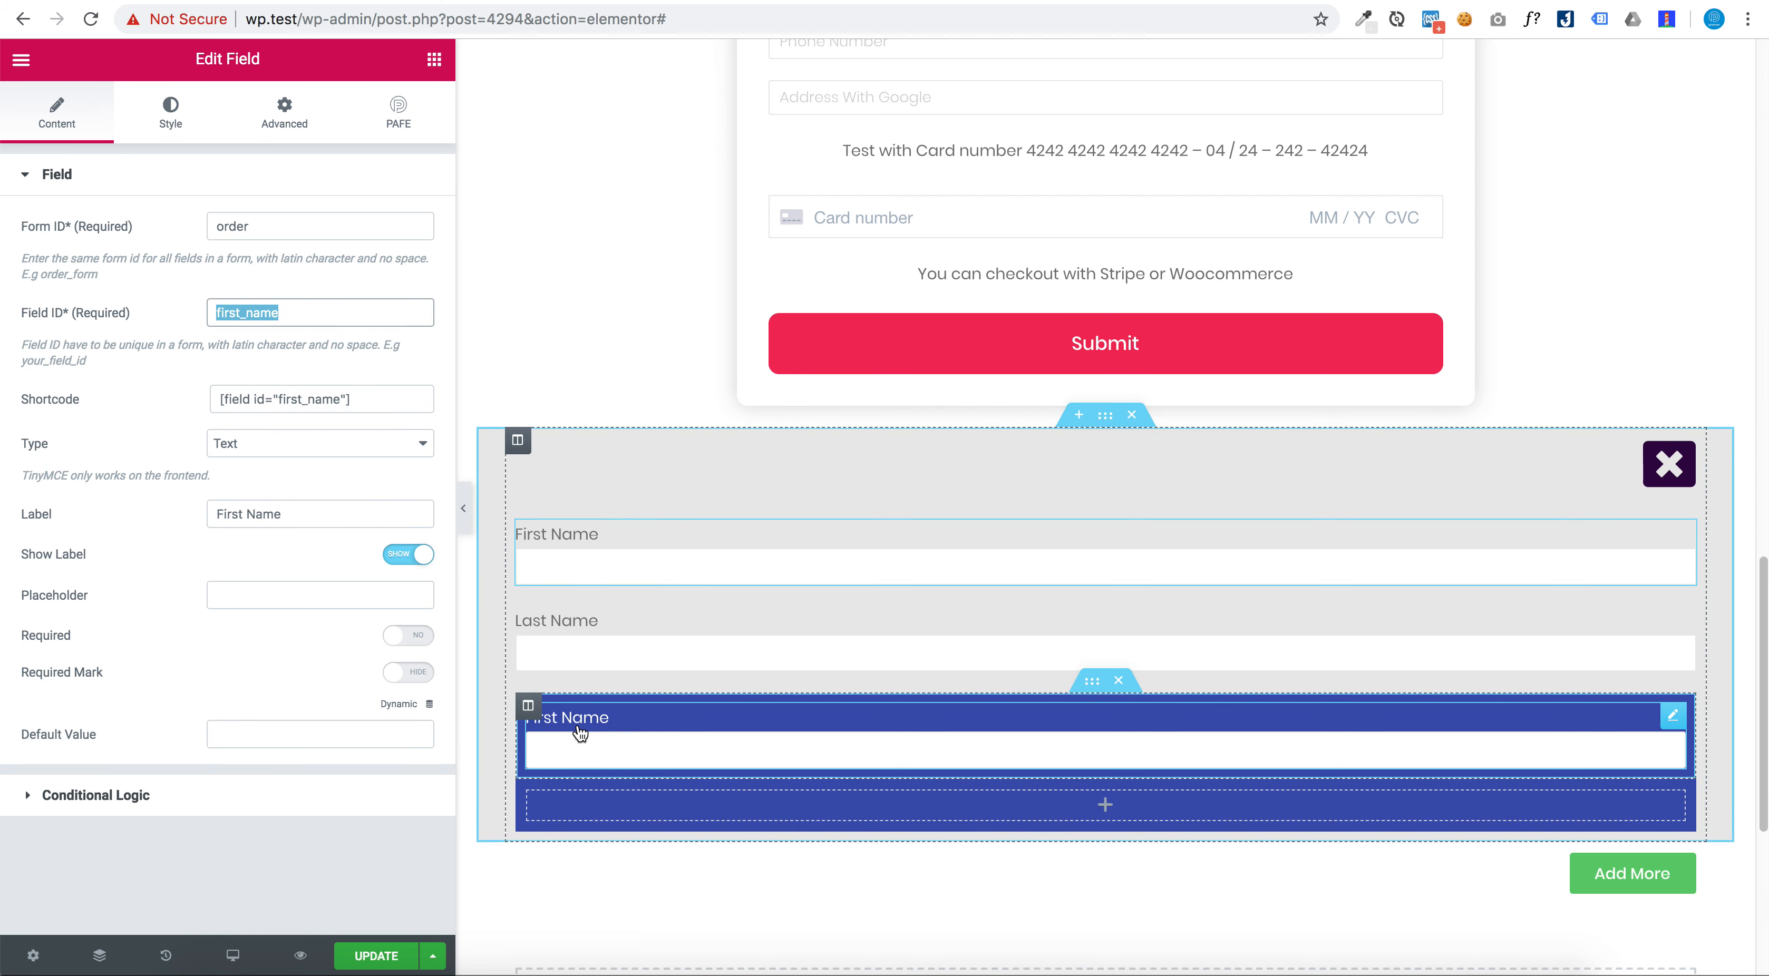
Set the Field ID of the field in the blue inner section to phone and its label to Phone
{"action": "left_click", "coordinate": [580, 734]}
{"action": "left_click", "coordinate": [57, 113]}
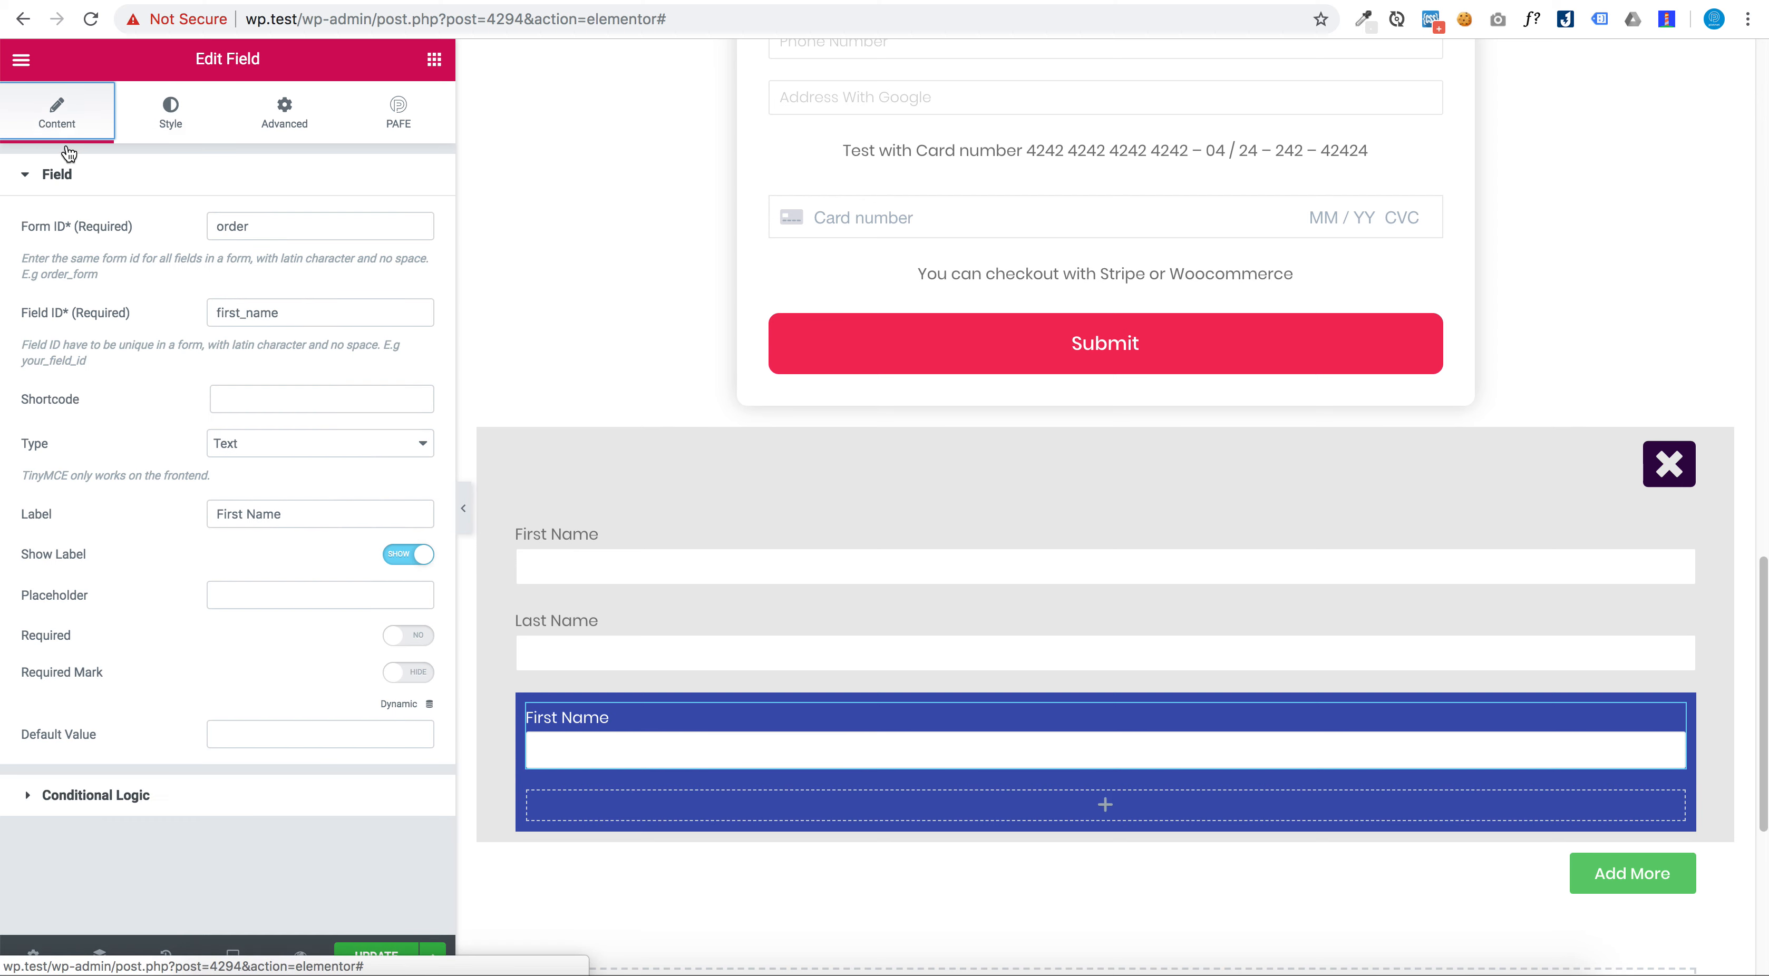
{"action": "double_click", "coordinate": [265, 310]}
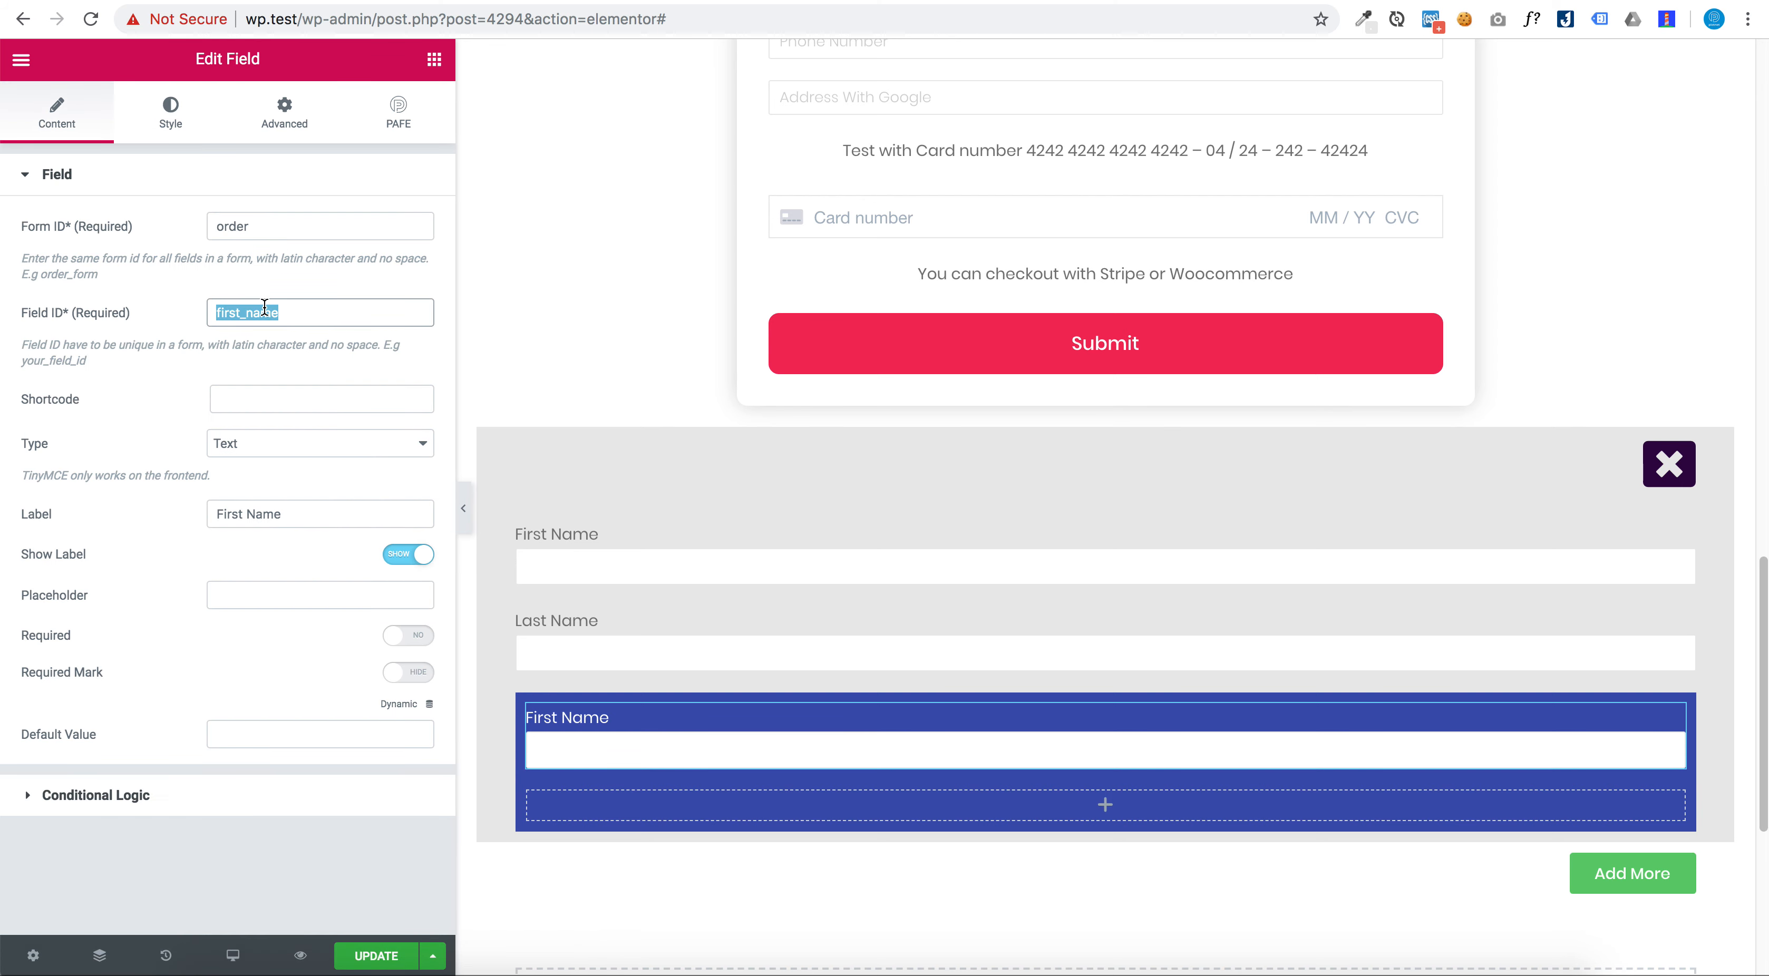
{"action": "type", "text": "pho"}
{"action": "key", "text": "Tab"}
{"action": "key", "text": "Tab"}
{"action": "key", "text": "Tab"}
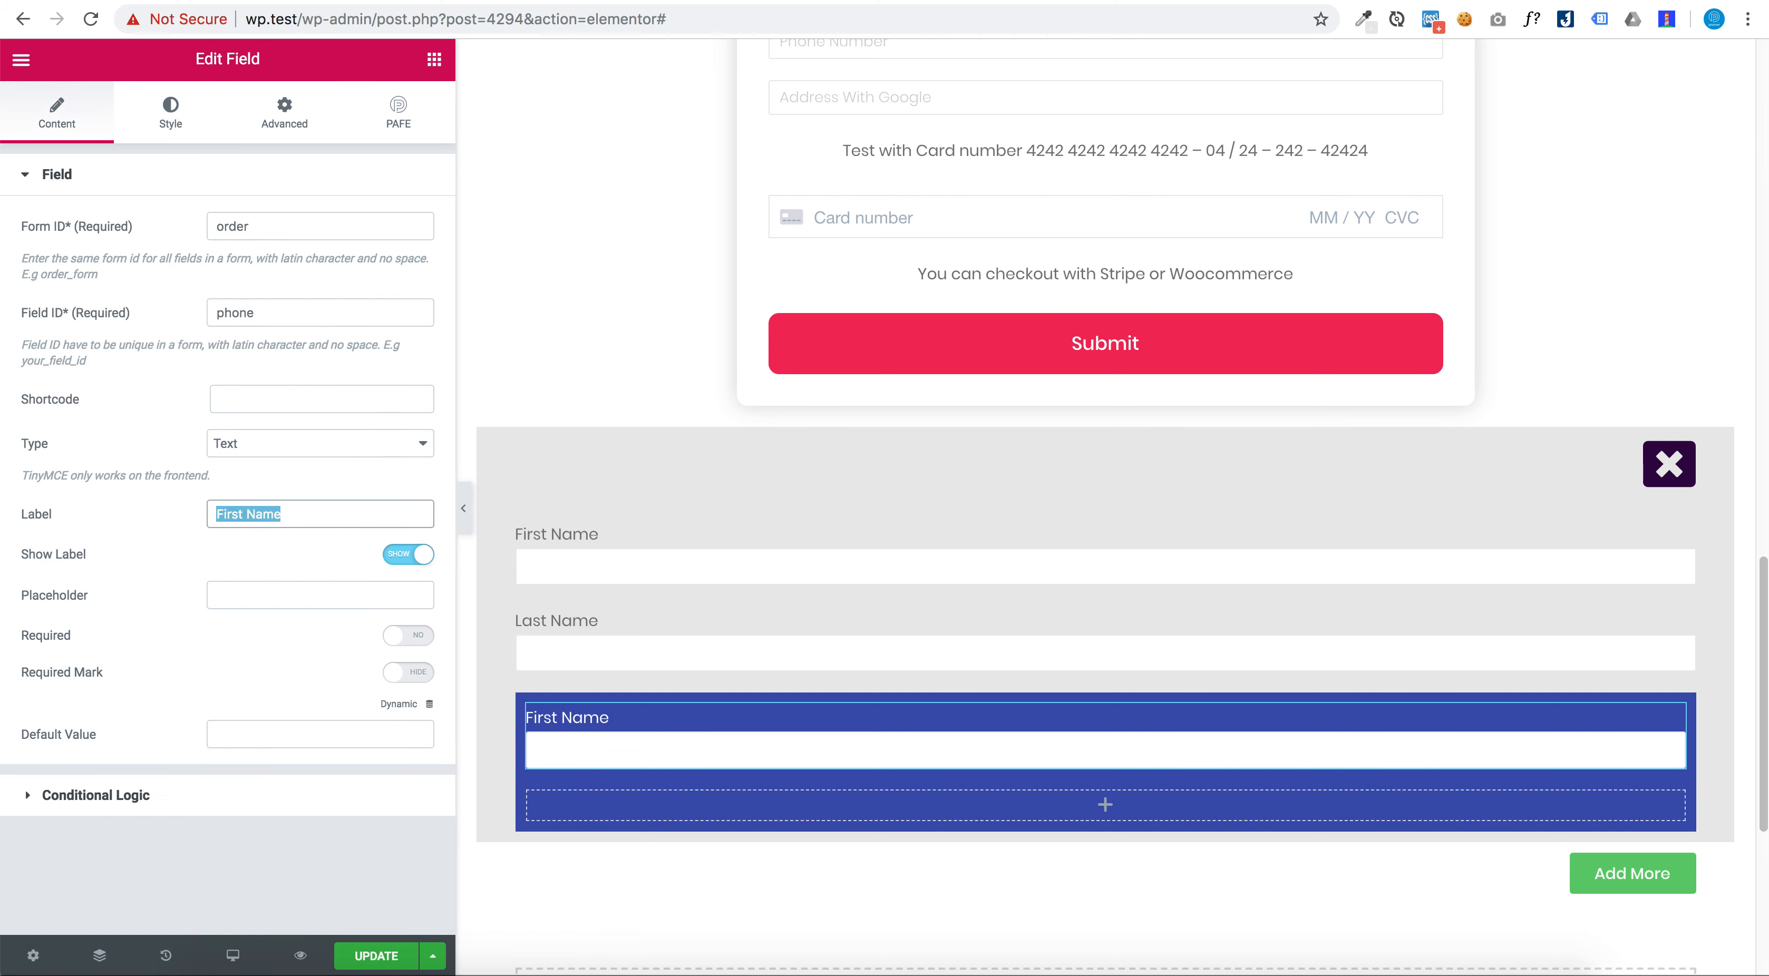
{"action": "type", "text": "Phone"}
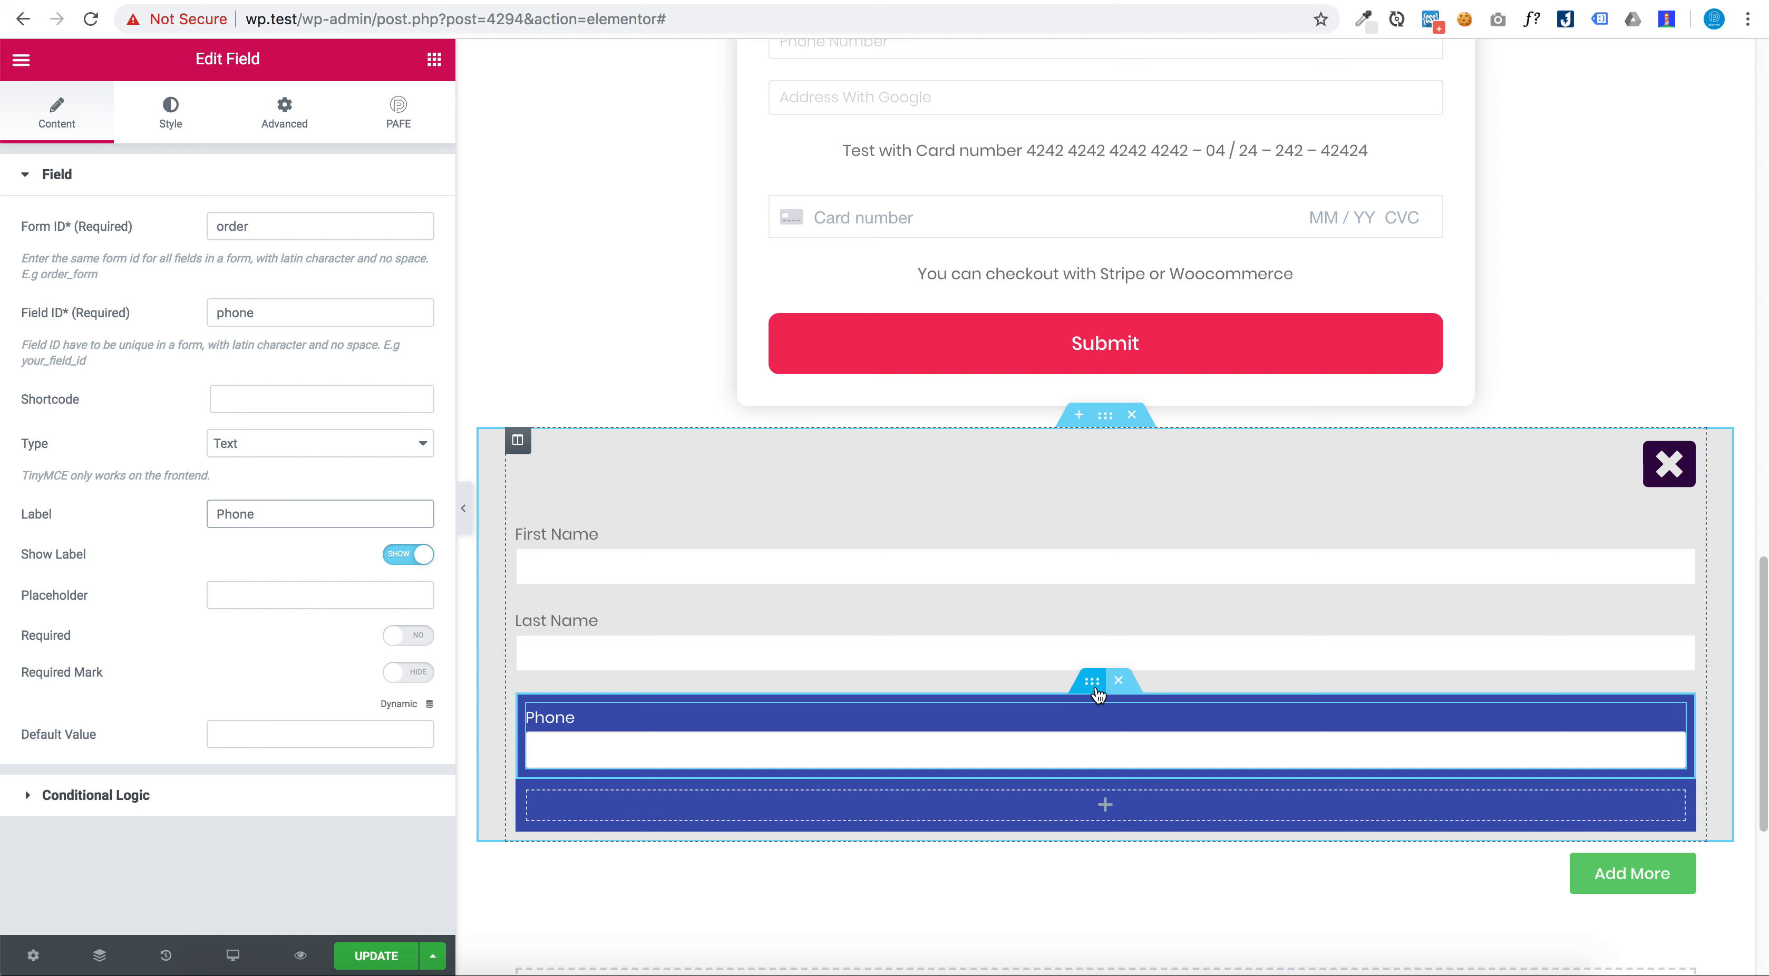
Enable the PAFE Form Builder Repeater on the inner section holding the Phone field and set its Form ID to order
{"action": "left_click", "coordinate": [1095, 692]}
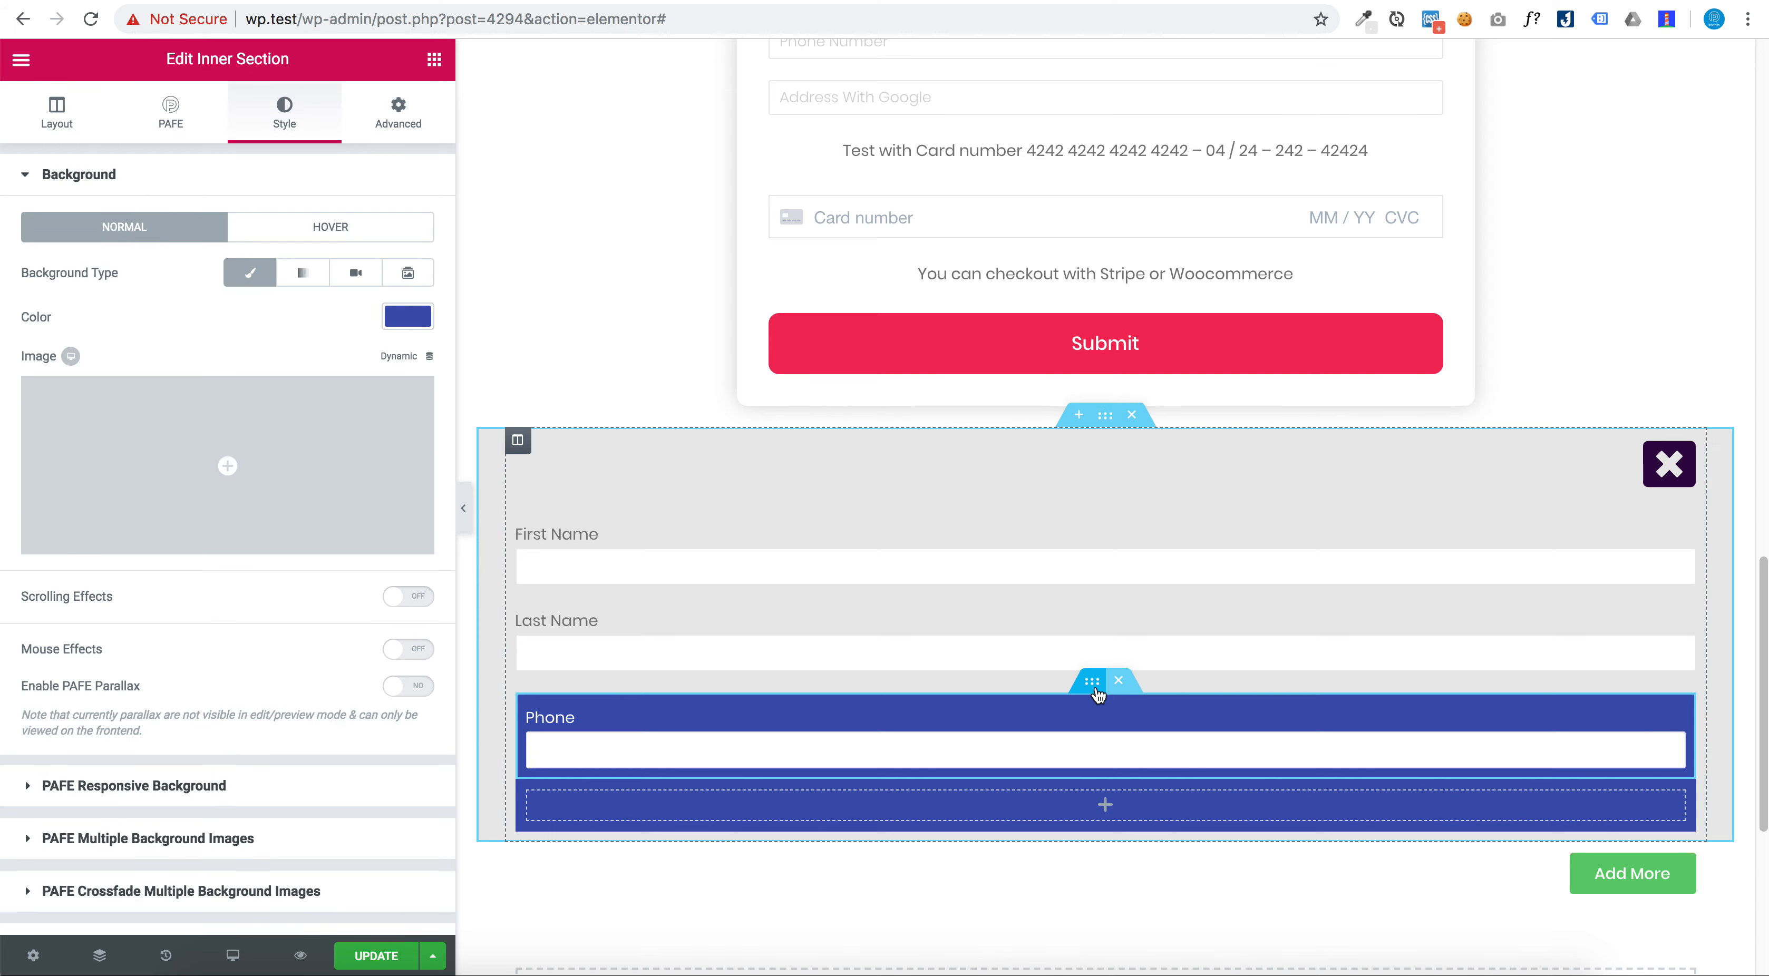
{"action": "scroll", "coordinate": [860, 395], "scroll_direction": "up", "scroll_amount": 4}
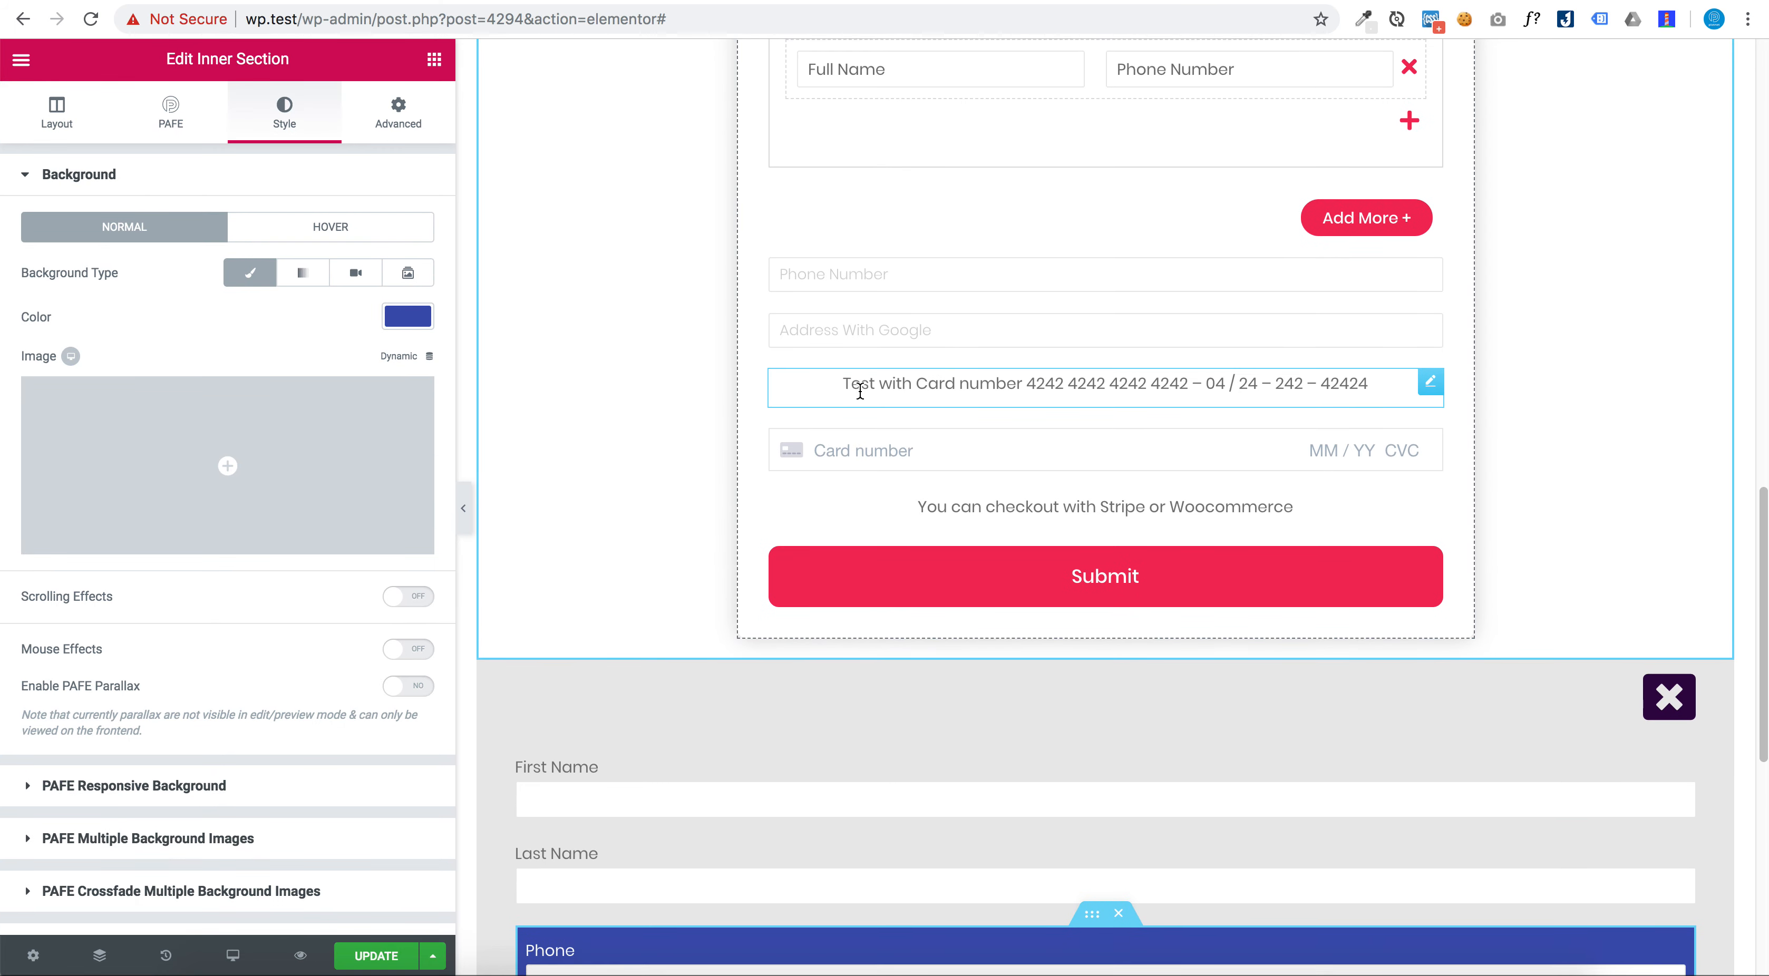
{"action": "scroll", "coordinate": [860, 395], "scroll_direction": "down", "scroll_amount": 5}
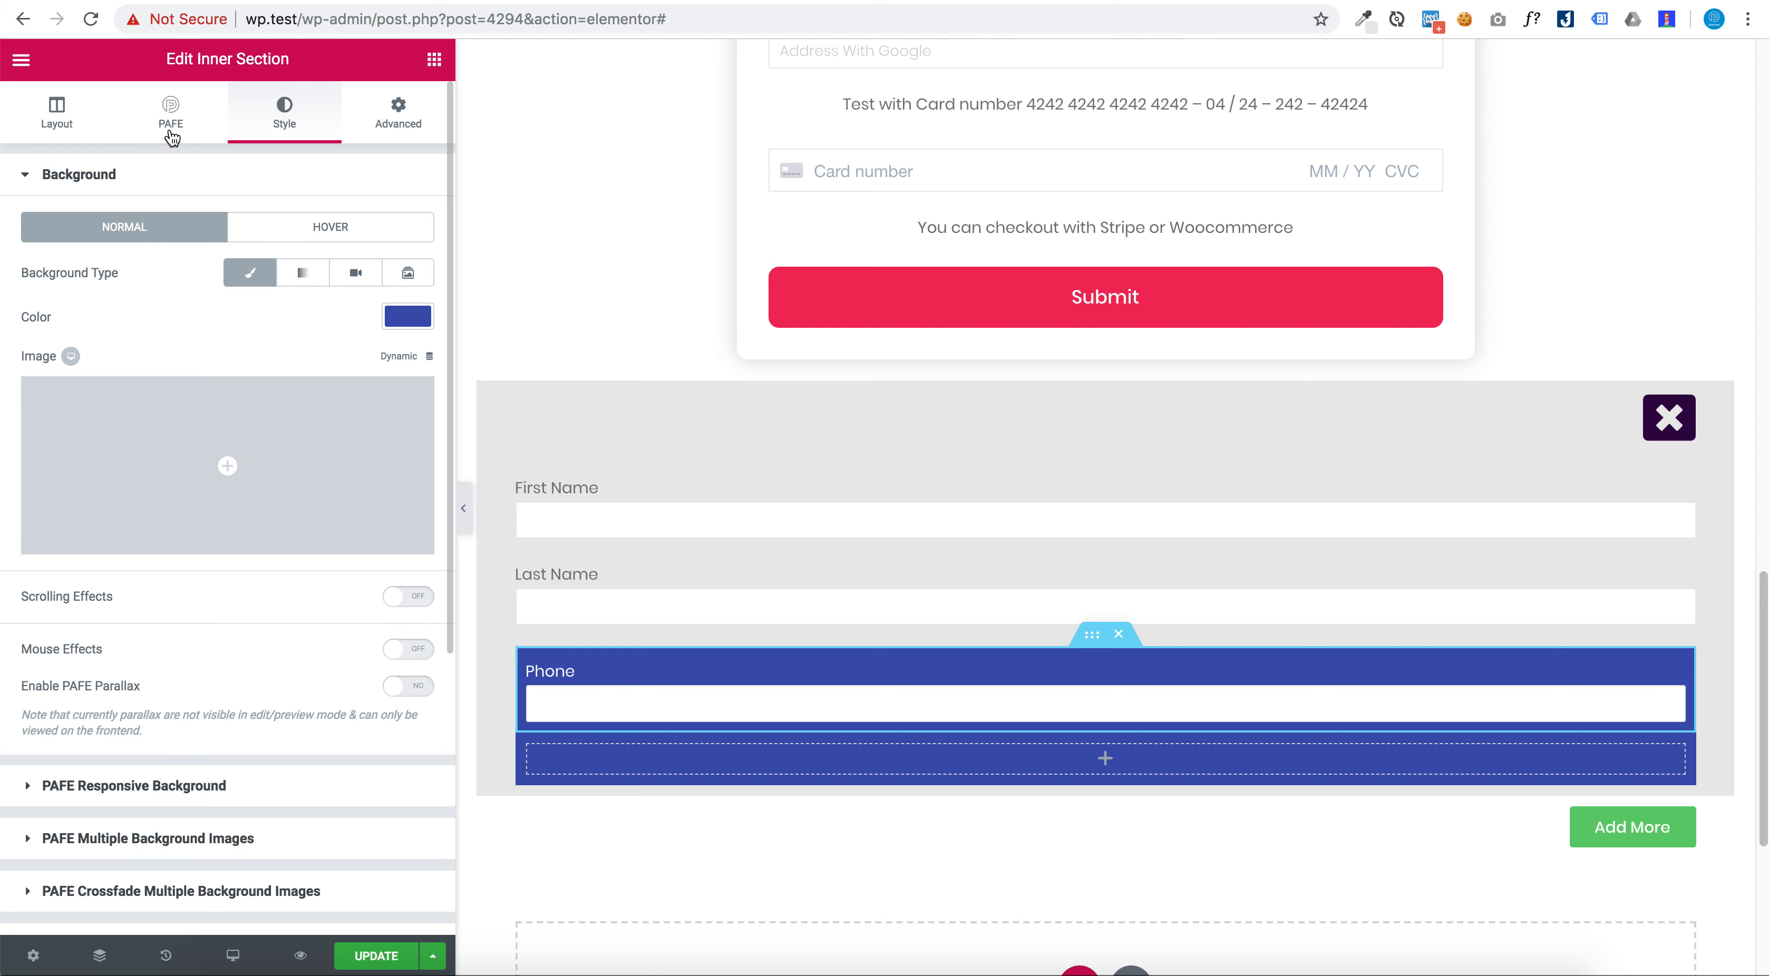
{"action": "left_click", "coordinate": [170, 113]}
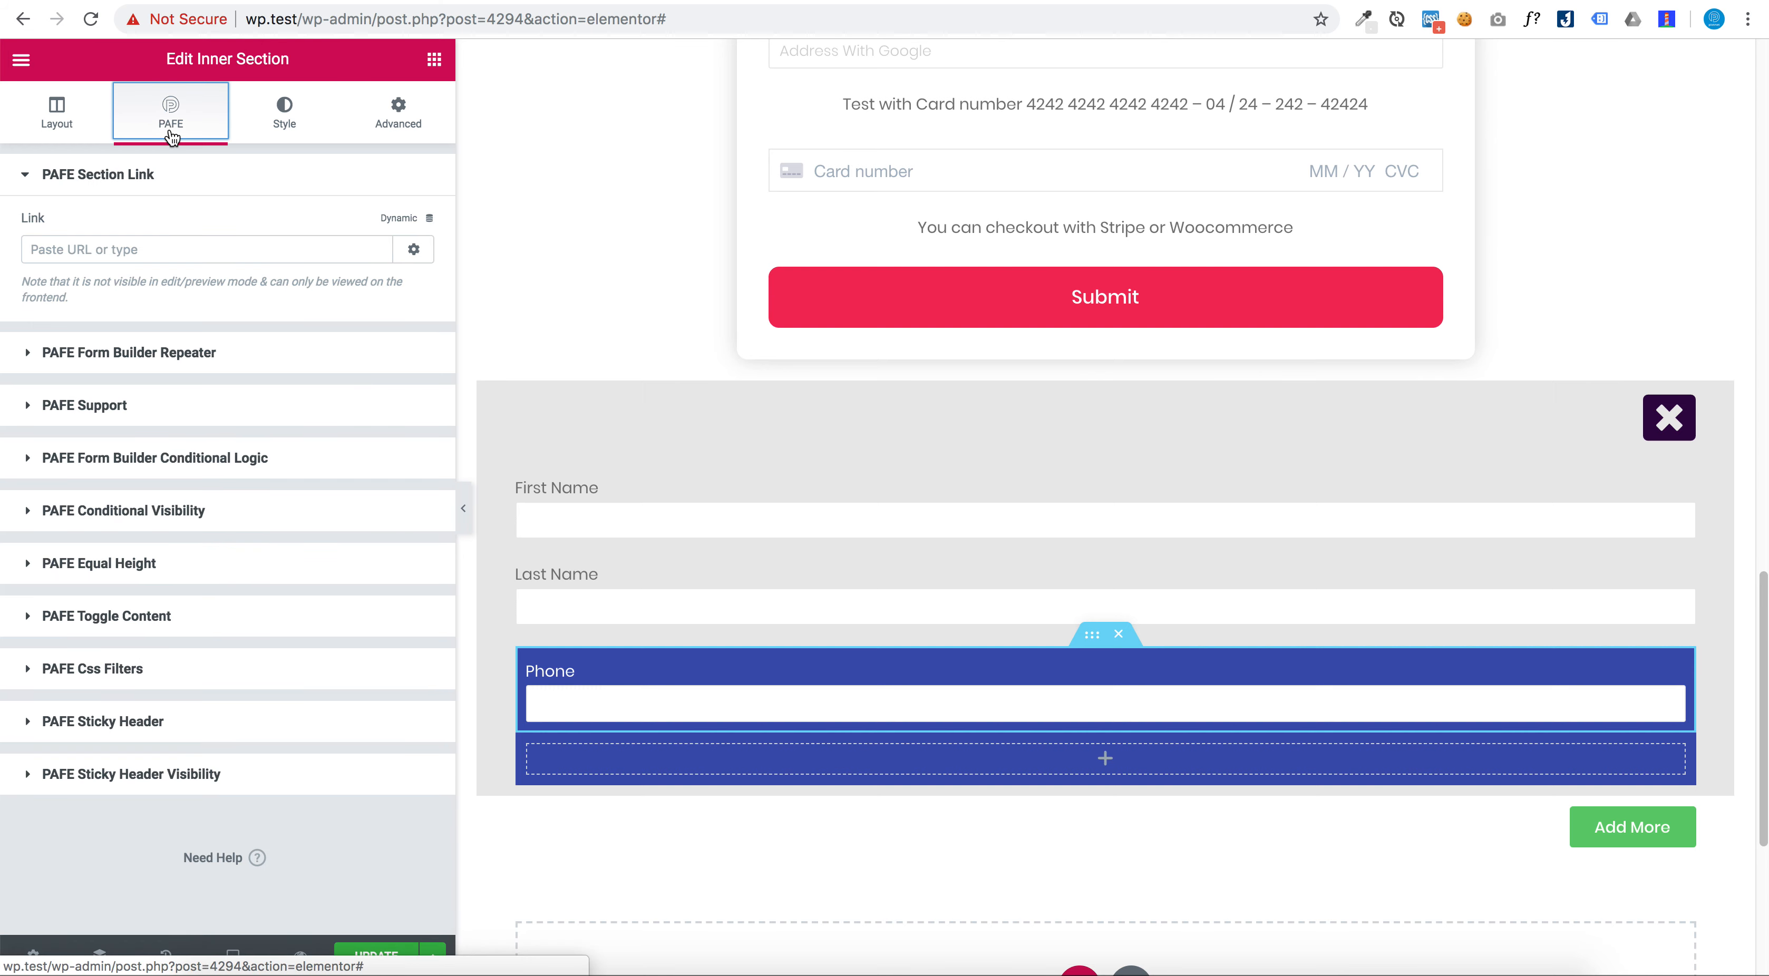
{"action": "left_click", "coordinate": [206, 352]}
{"action": "left_click", "coordinate": [424, 281]}
{"action": "left_click", "coordinate": [371, 317]}
{"action": "type", "text": "order"}
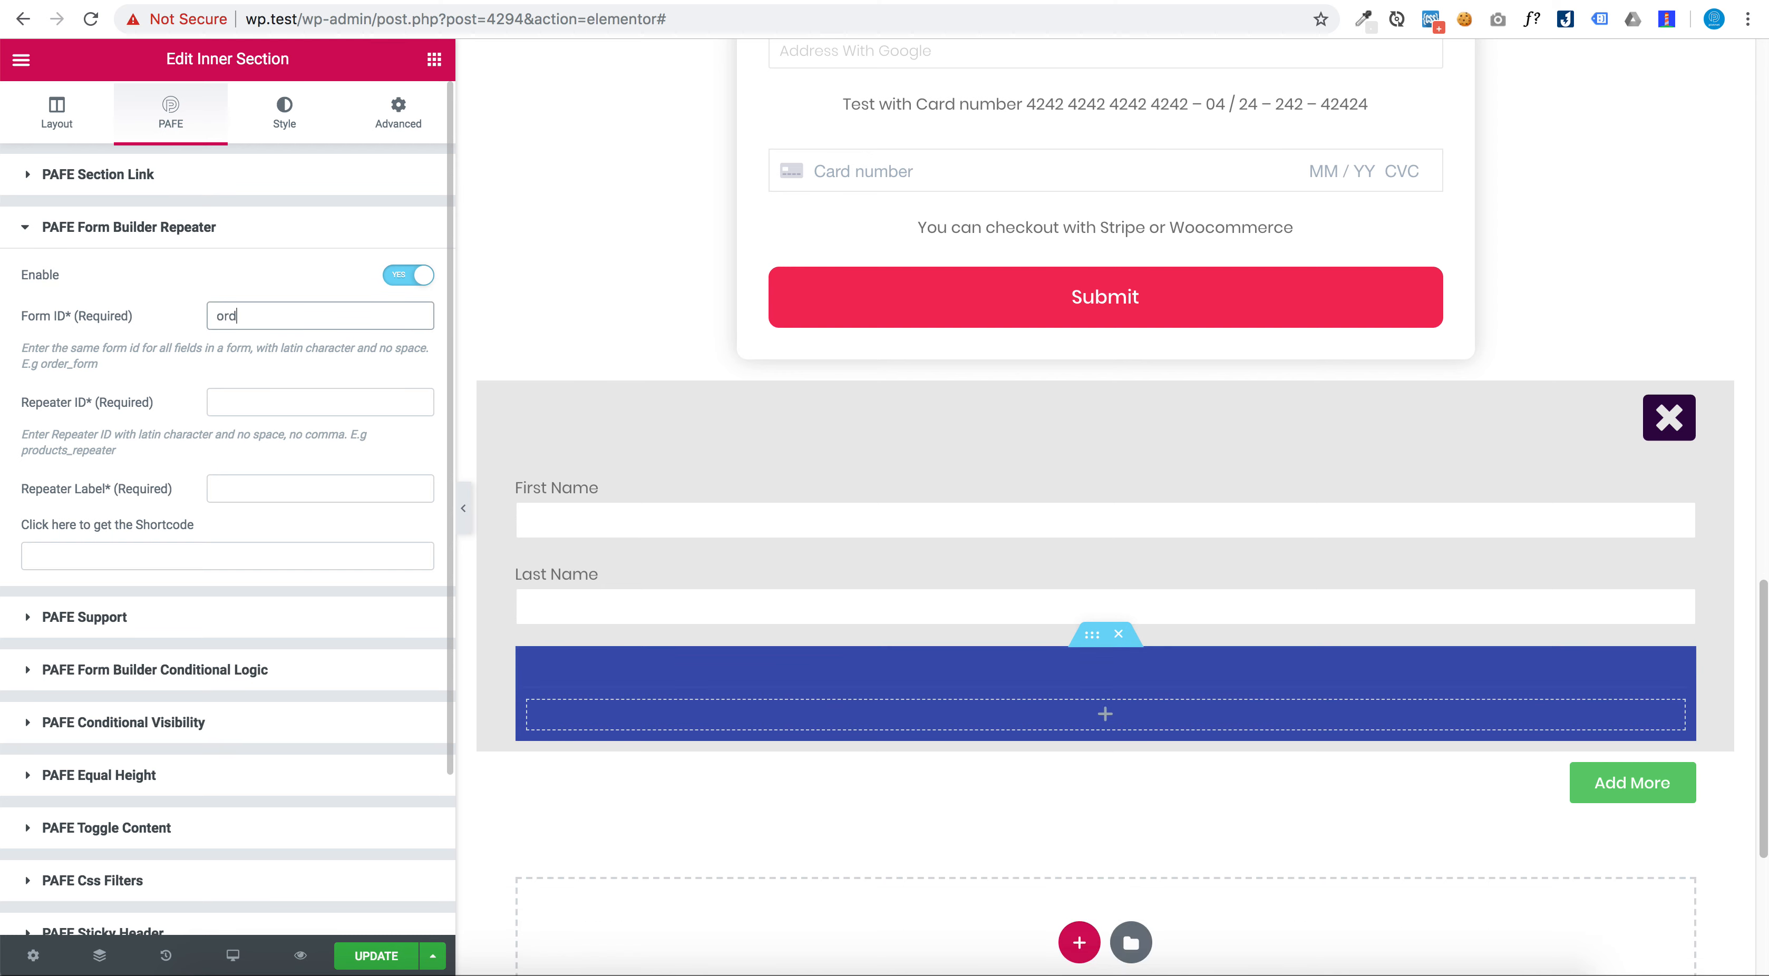
Set the Phone inner section's Repeater ID to repeater_test_sub and its Repeater Label to Repeater test sub
{"action": "key", "text": "Tab"}
{"action": "type", "text": "repea"}
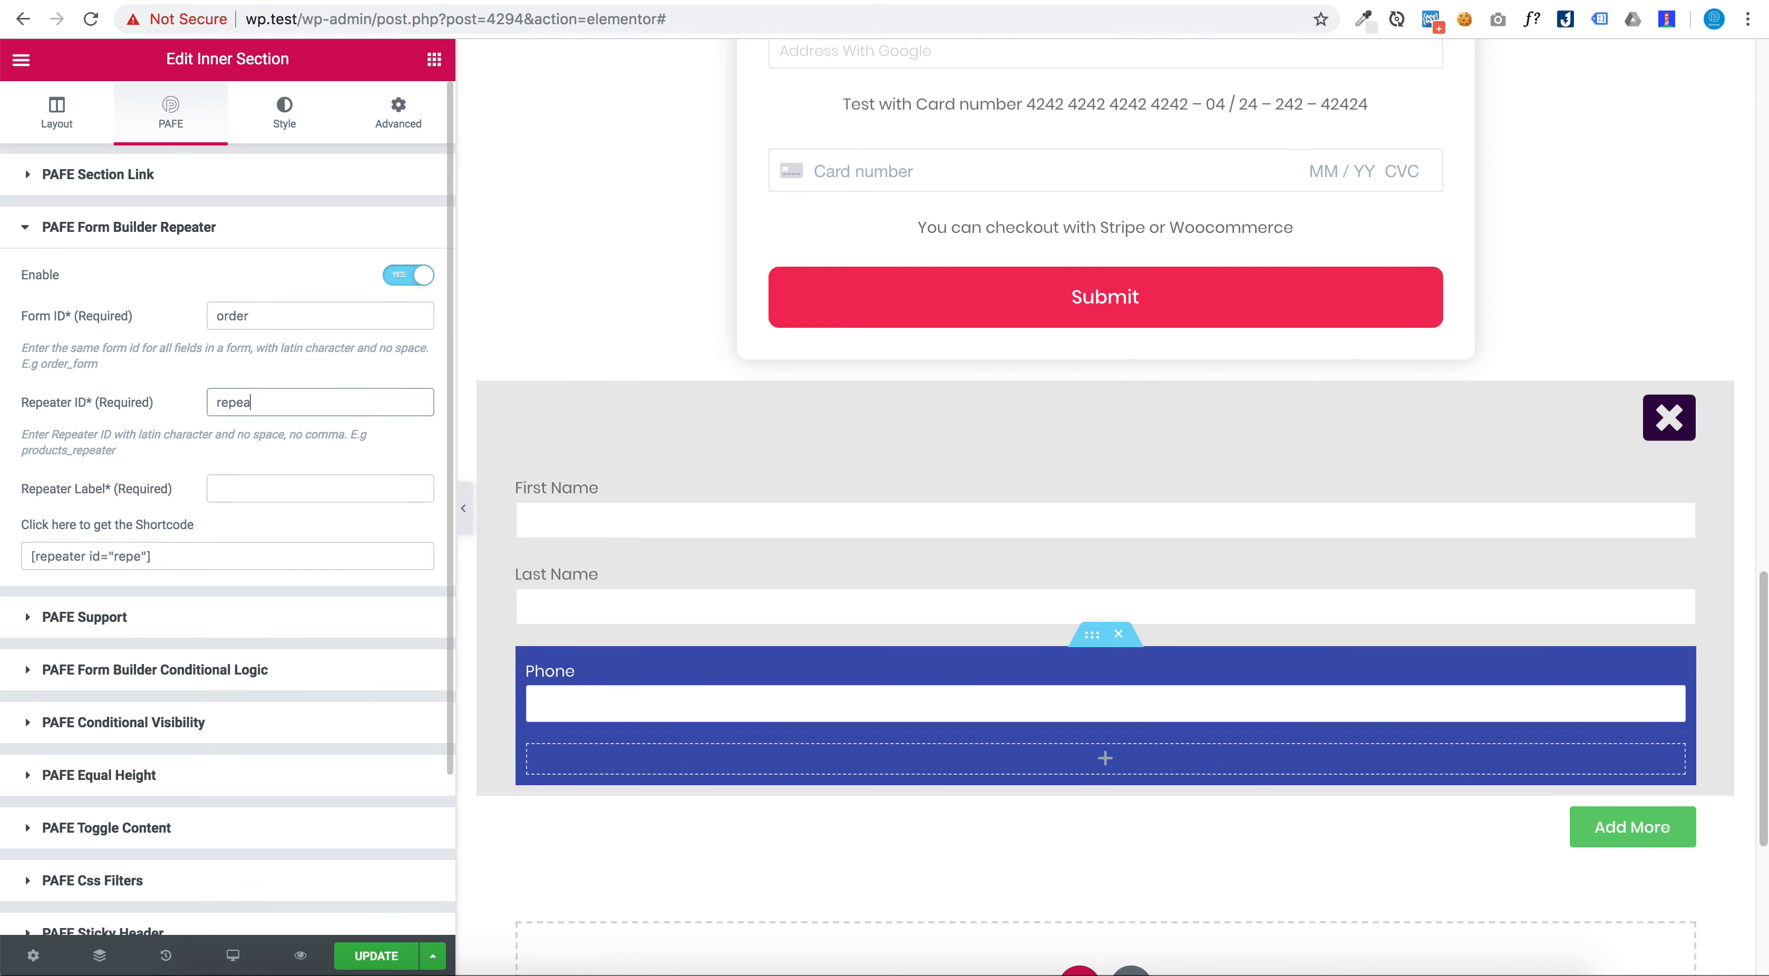
{"action": "type", "text": "ter_test_sub"}
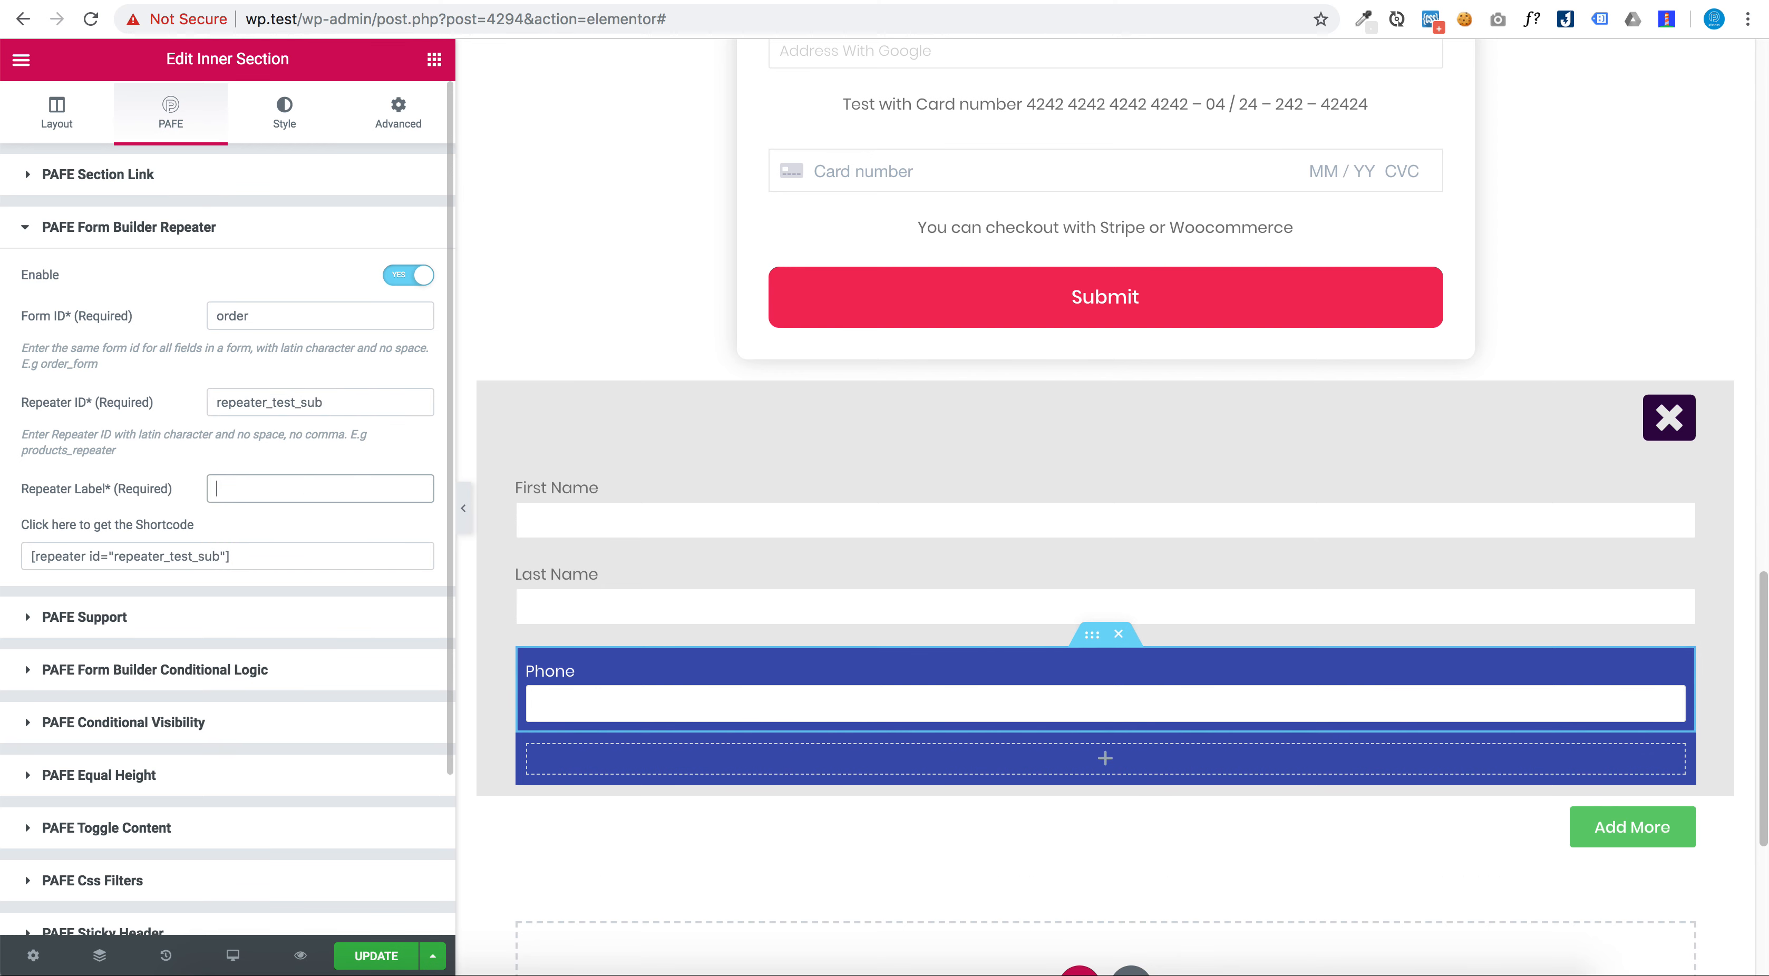
{"action": "key", "text": "Tab"}
{"action": "type", "text": "REpe"}
{"action": "key", "text": "BackSpace"}
{"action": "key", "text": "BackSpace"}
{"action": "key", "text": "BackSpace"}
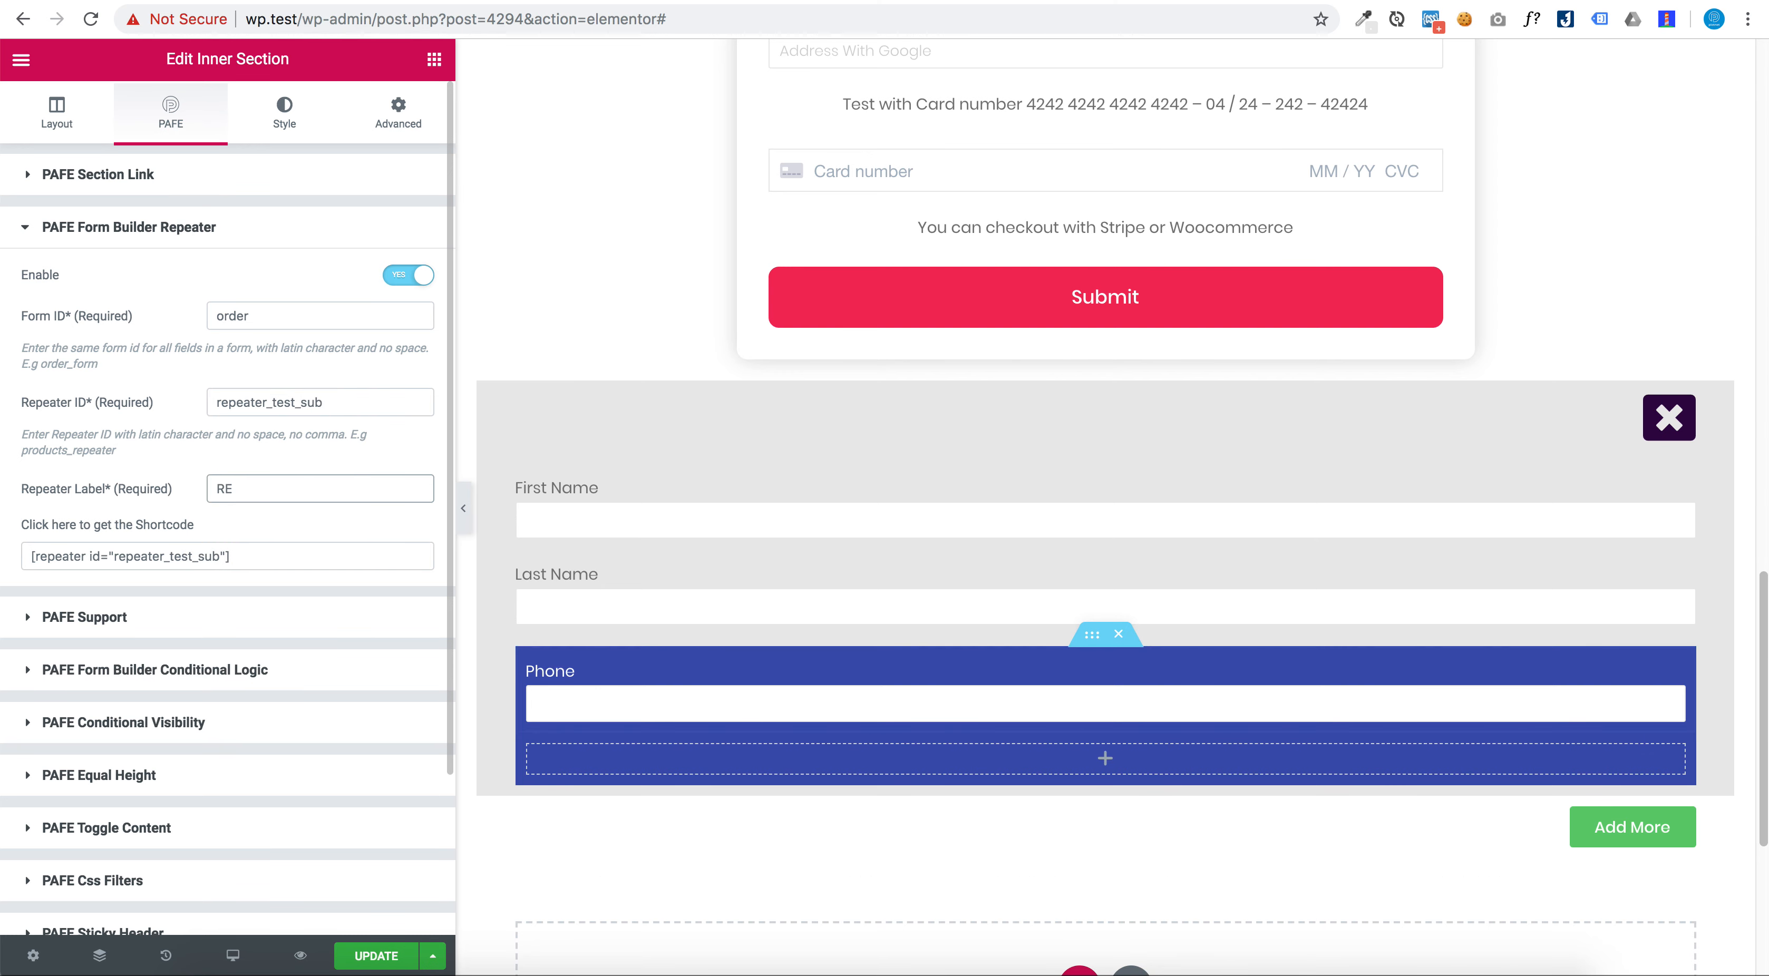
{"action": "type", "text": "epeater"}
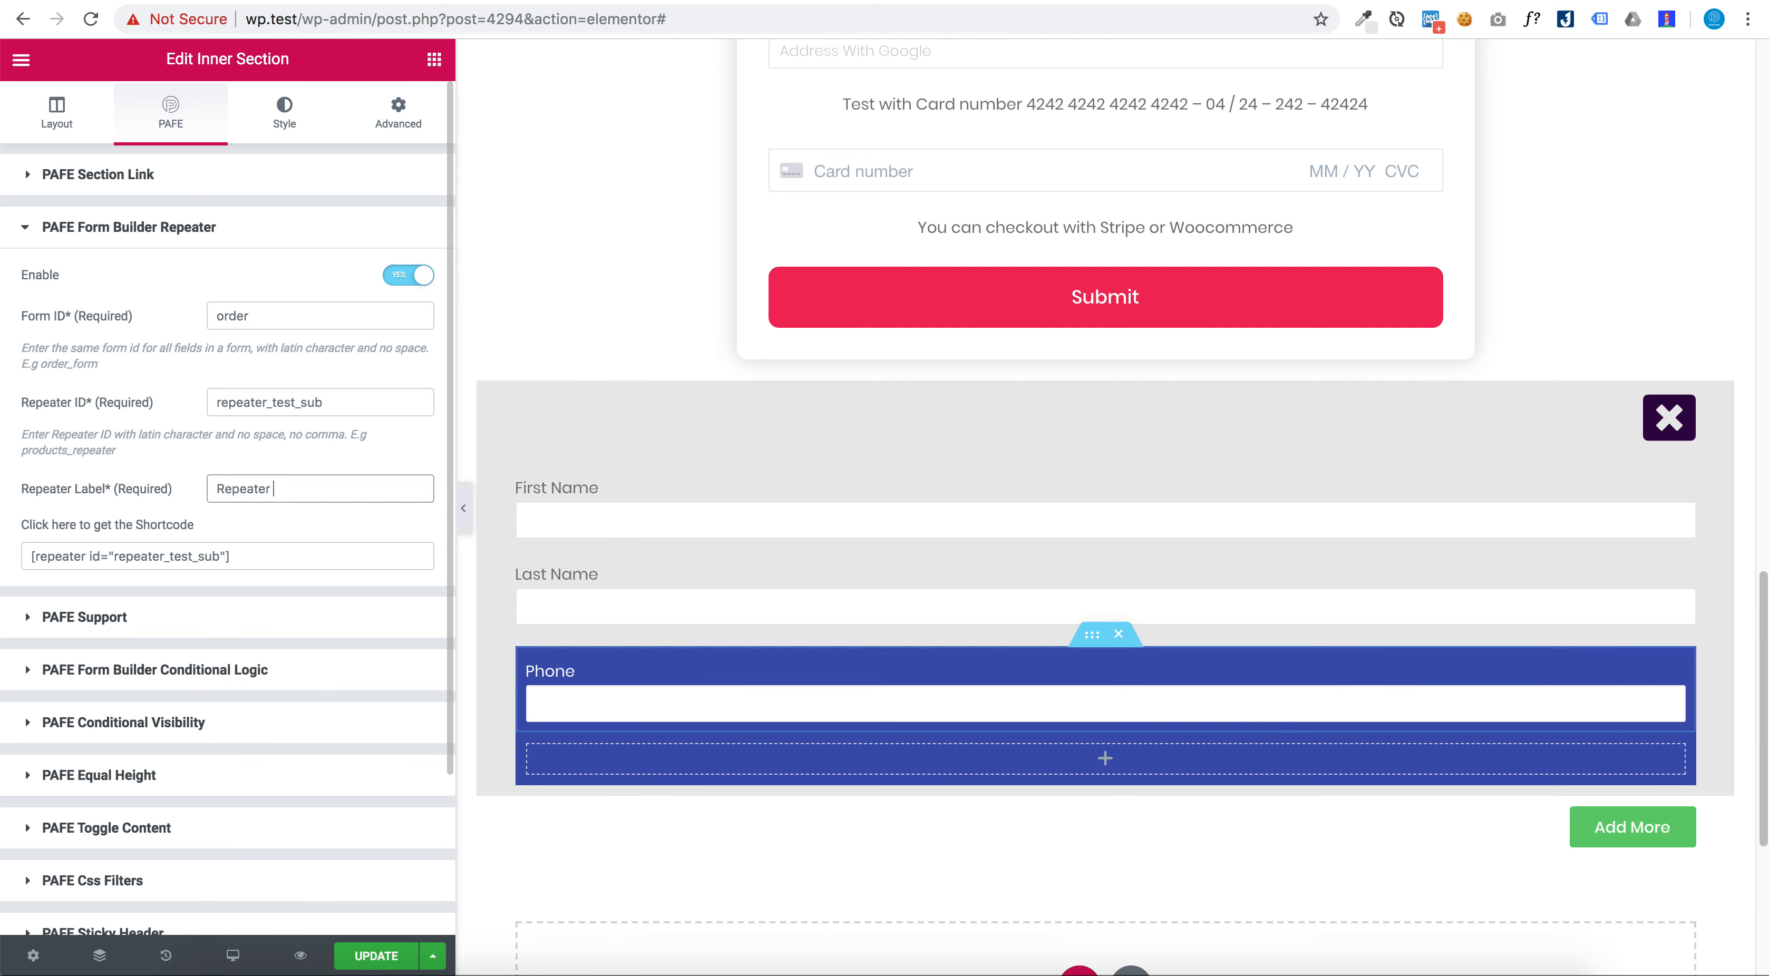
{"action": "type", "text": " te"}
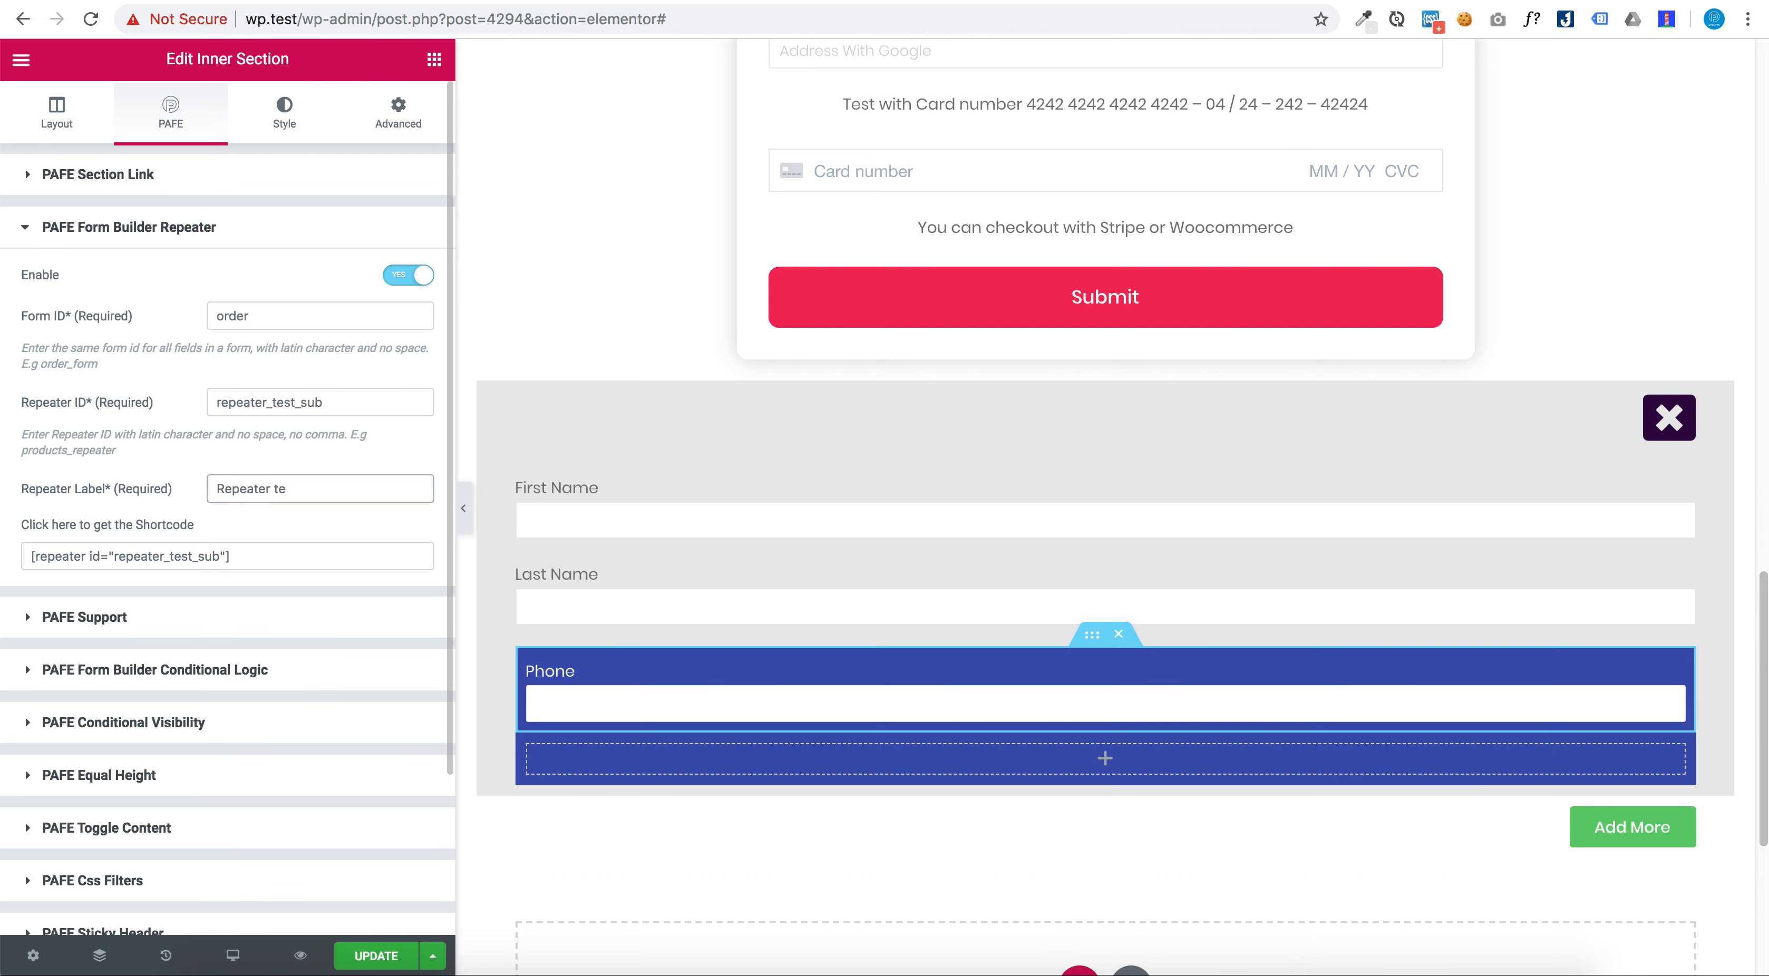
{"action": "type", "text": "st sub"}
{"action": "scroll", "coordinate": [745, 420], "scroll_direction": "down", "scroll_amount": 5}
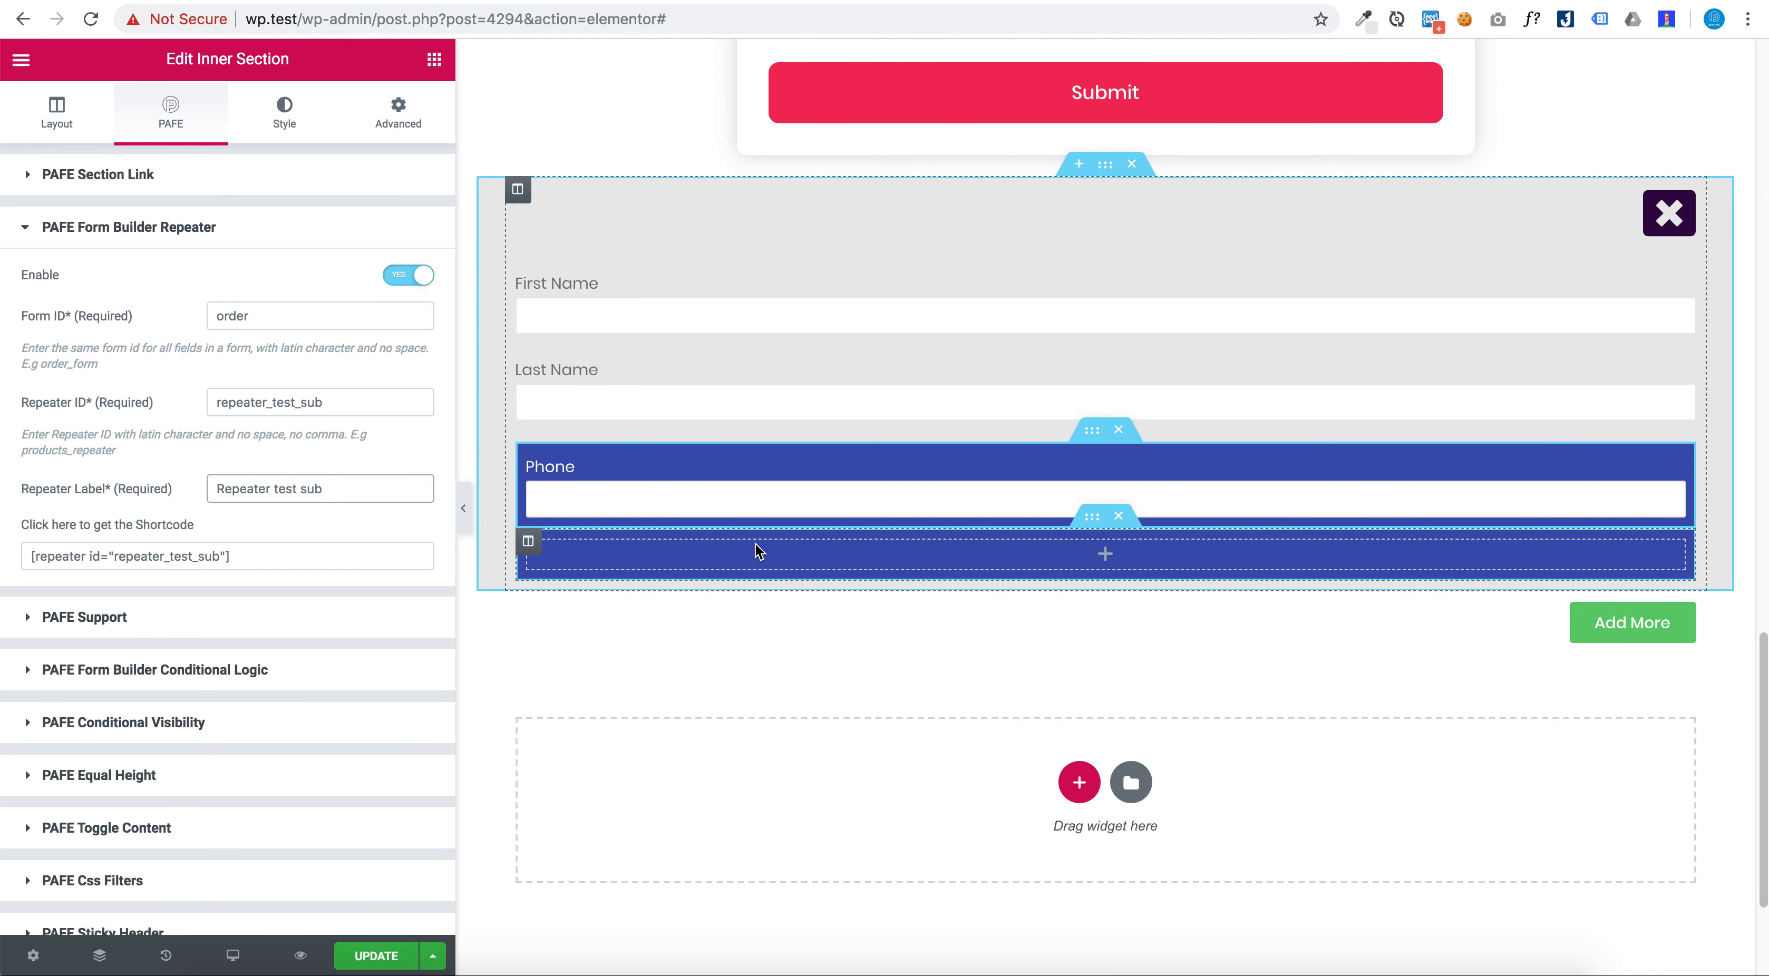
{"action": "left_click", "coordinate": [433, 59]}
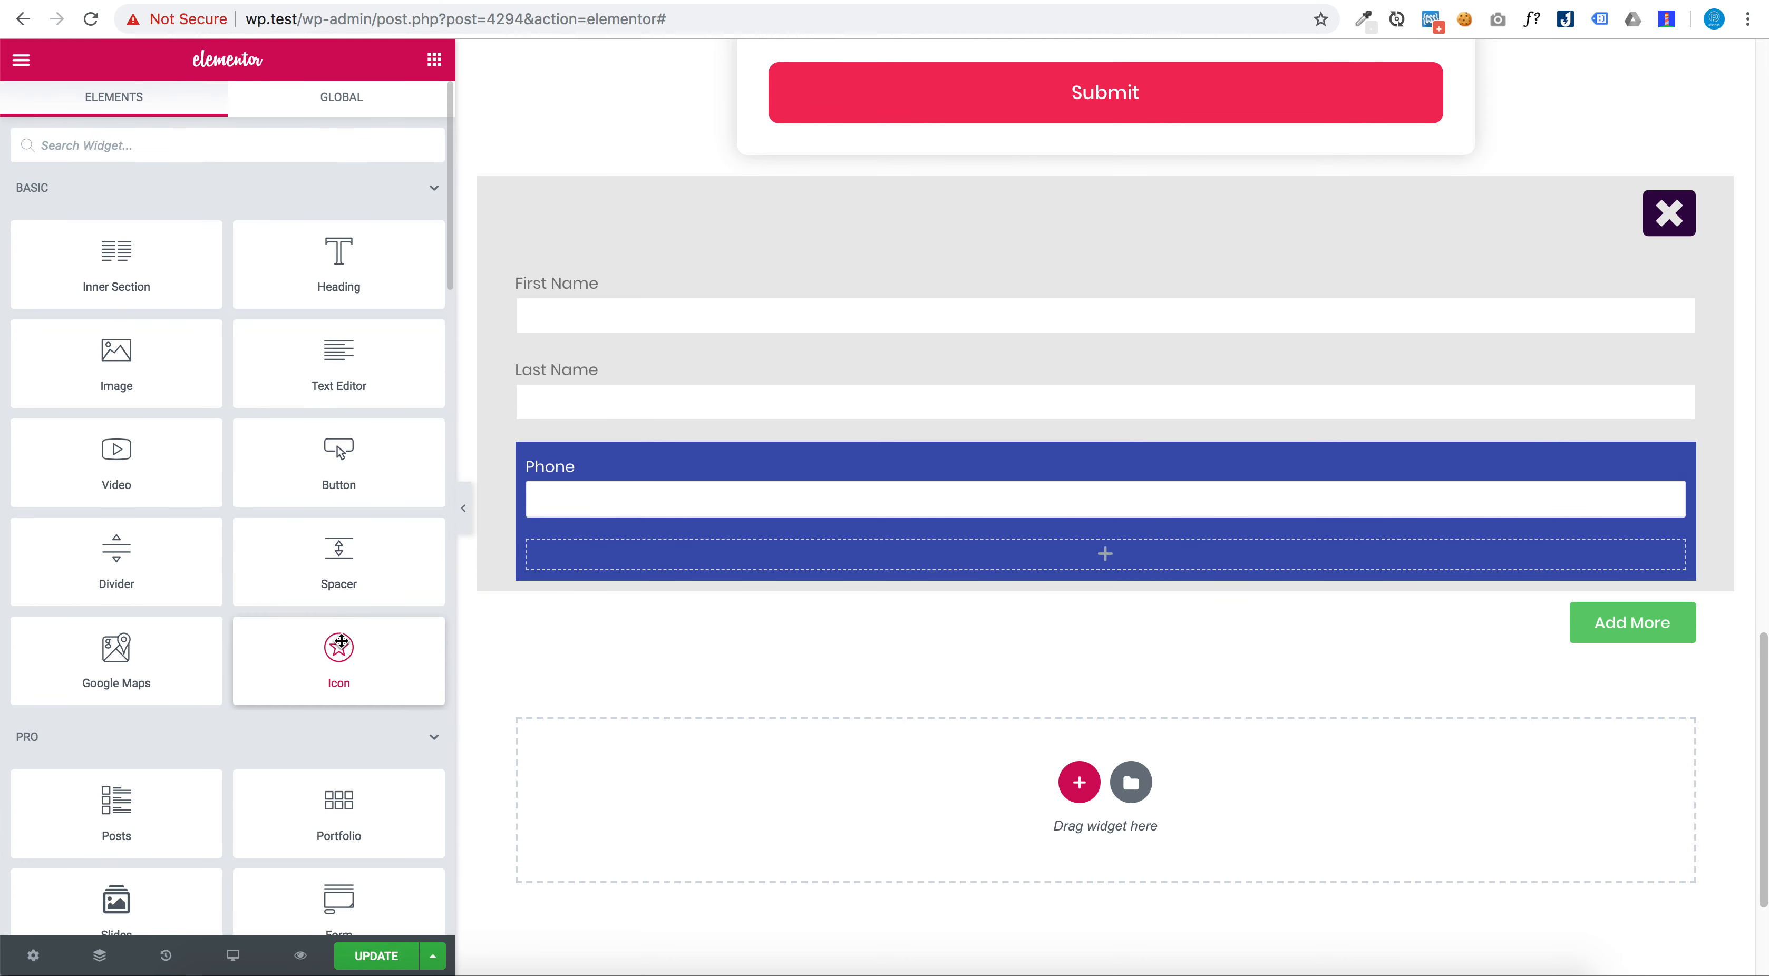
{"action": "left_click_drag", "start_coordinate": [340, 652], "coordinate": [666, 475]}
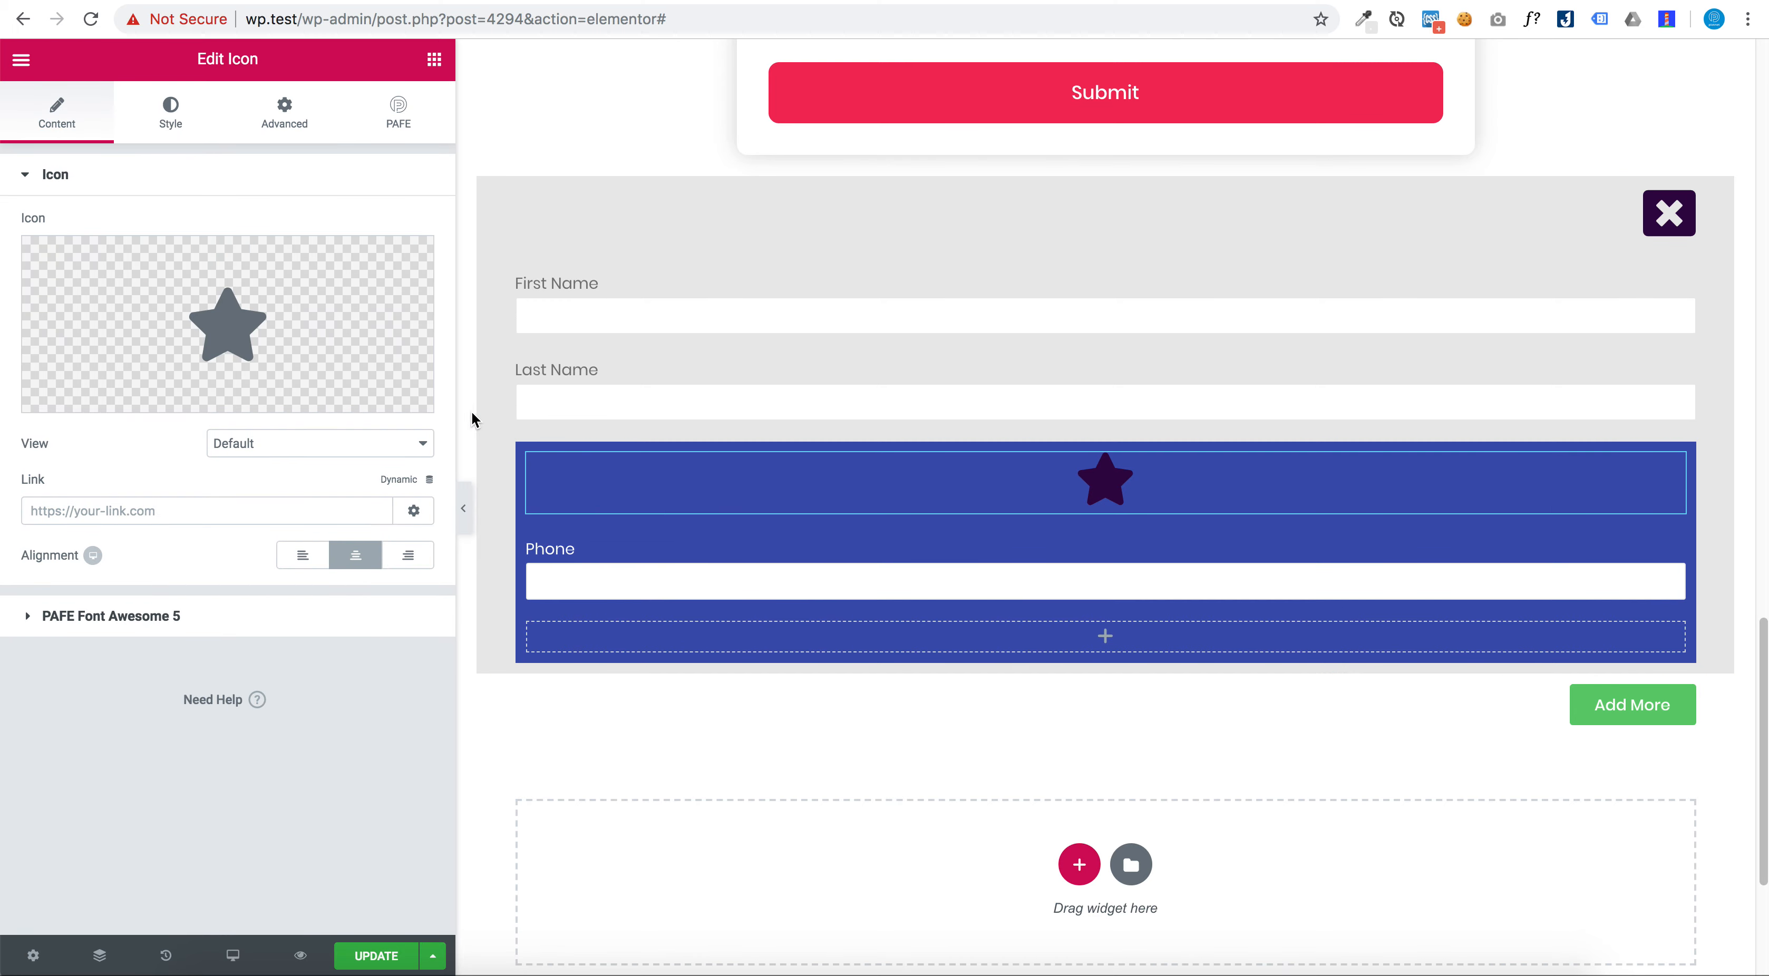
{"action": "right_click", "coordinate": [1167, 480]}
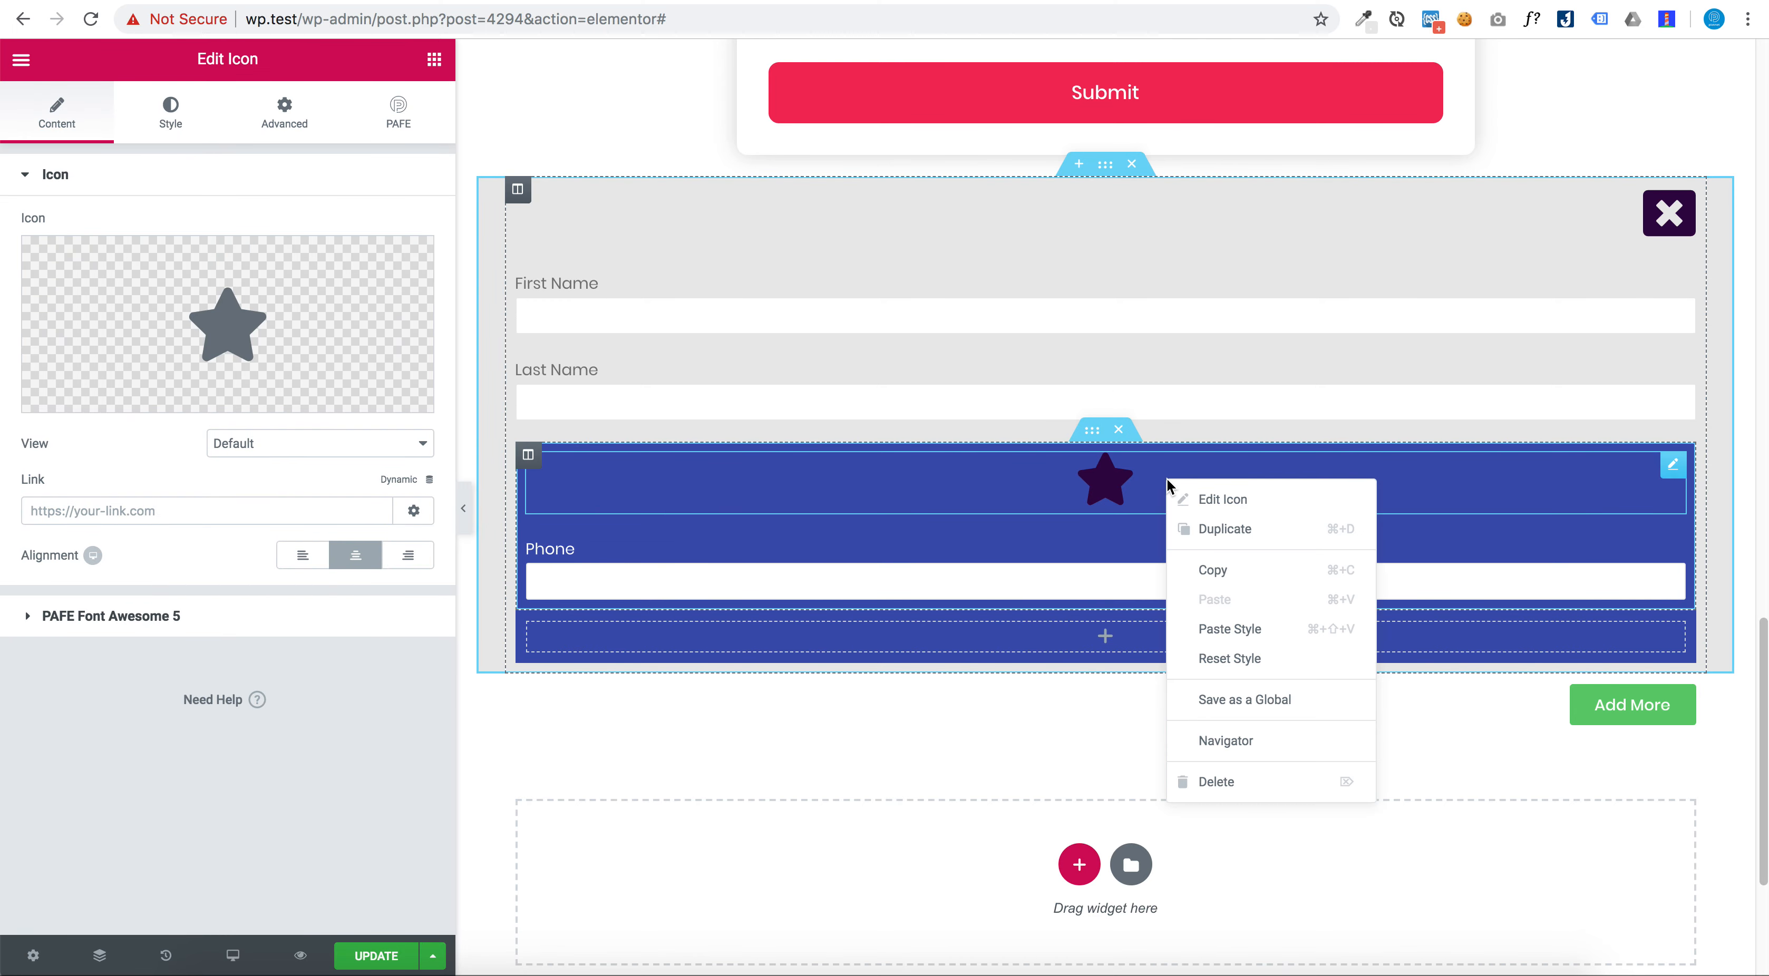
{"action": "left_click", "coordinate": [1229, 782]}
Duplicate the outer section's remove icon and move the copy above the Phone field in the blue inner section
{"action": "right_click", "coordinate": [1673, 211]}
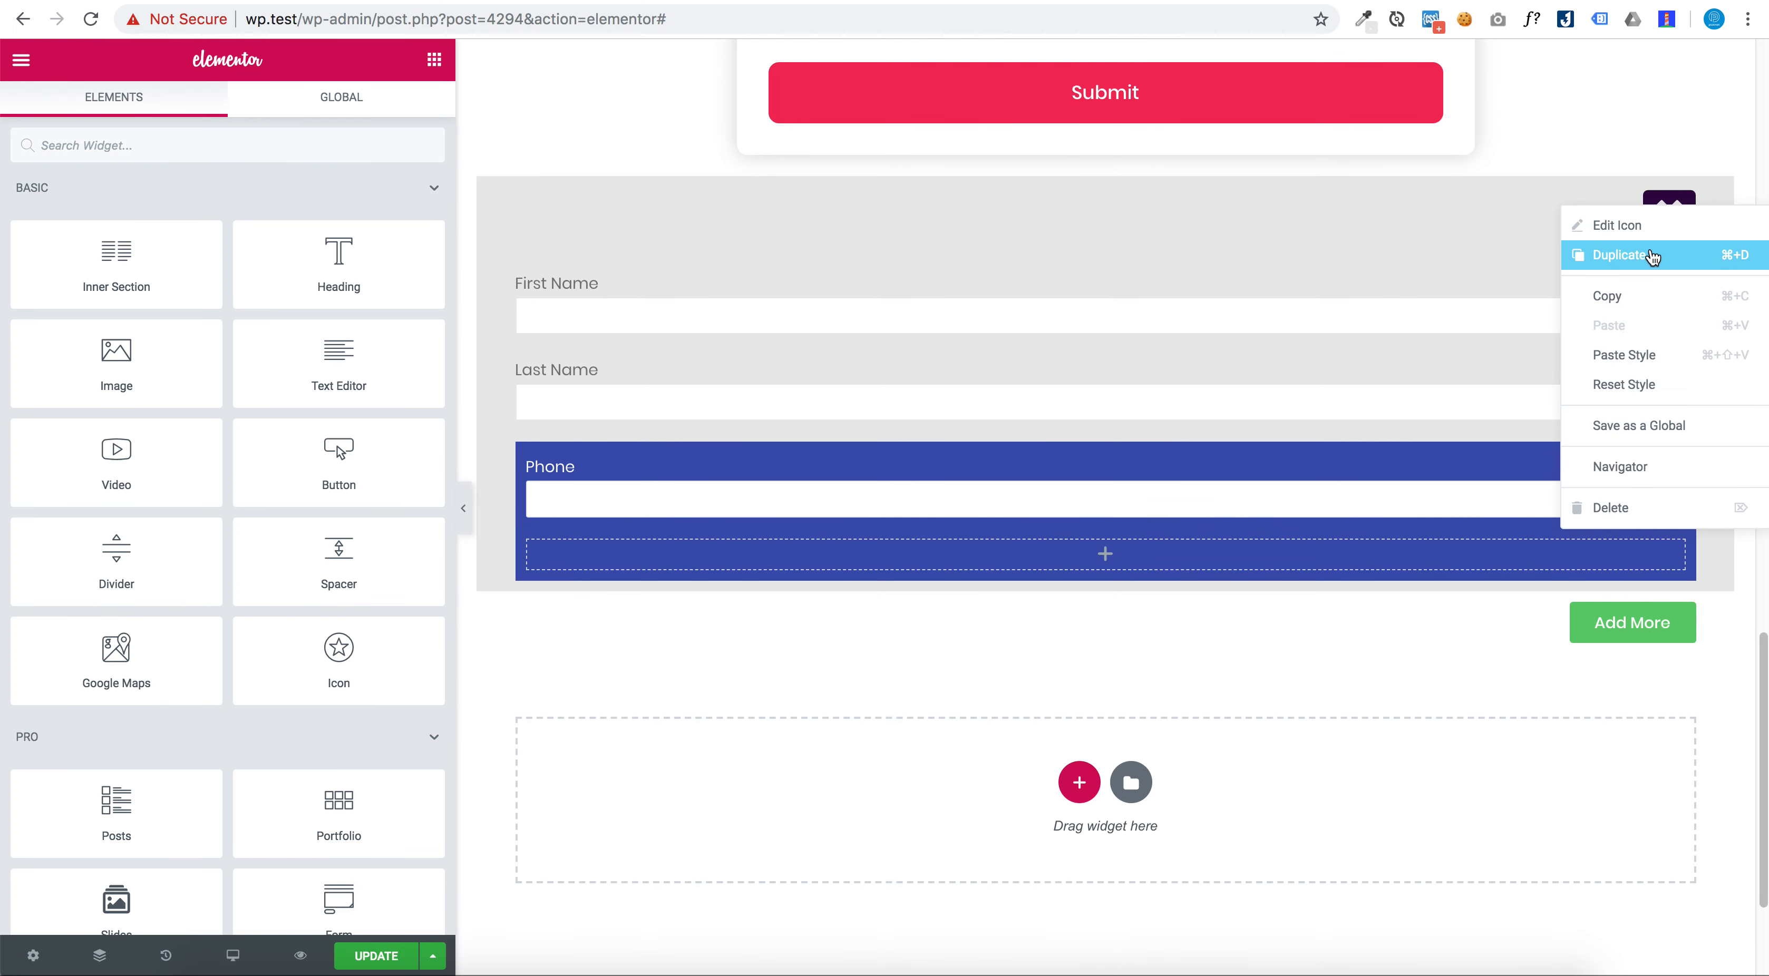
{"action": "left_click", "coordinate": [1648, 255]}
{"action": "left_click_drag", "start_coordinate": [1669, 289], "coordinate": [1493, 482]}
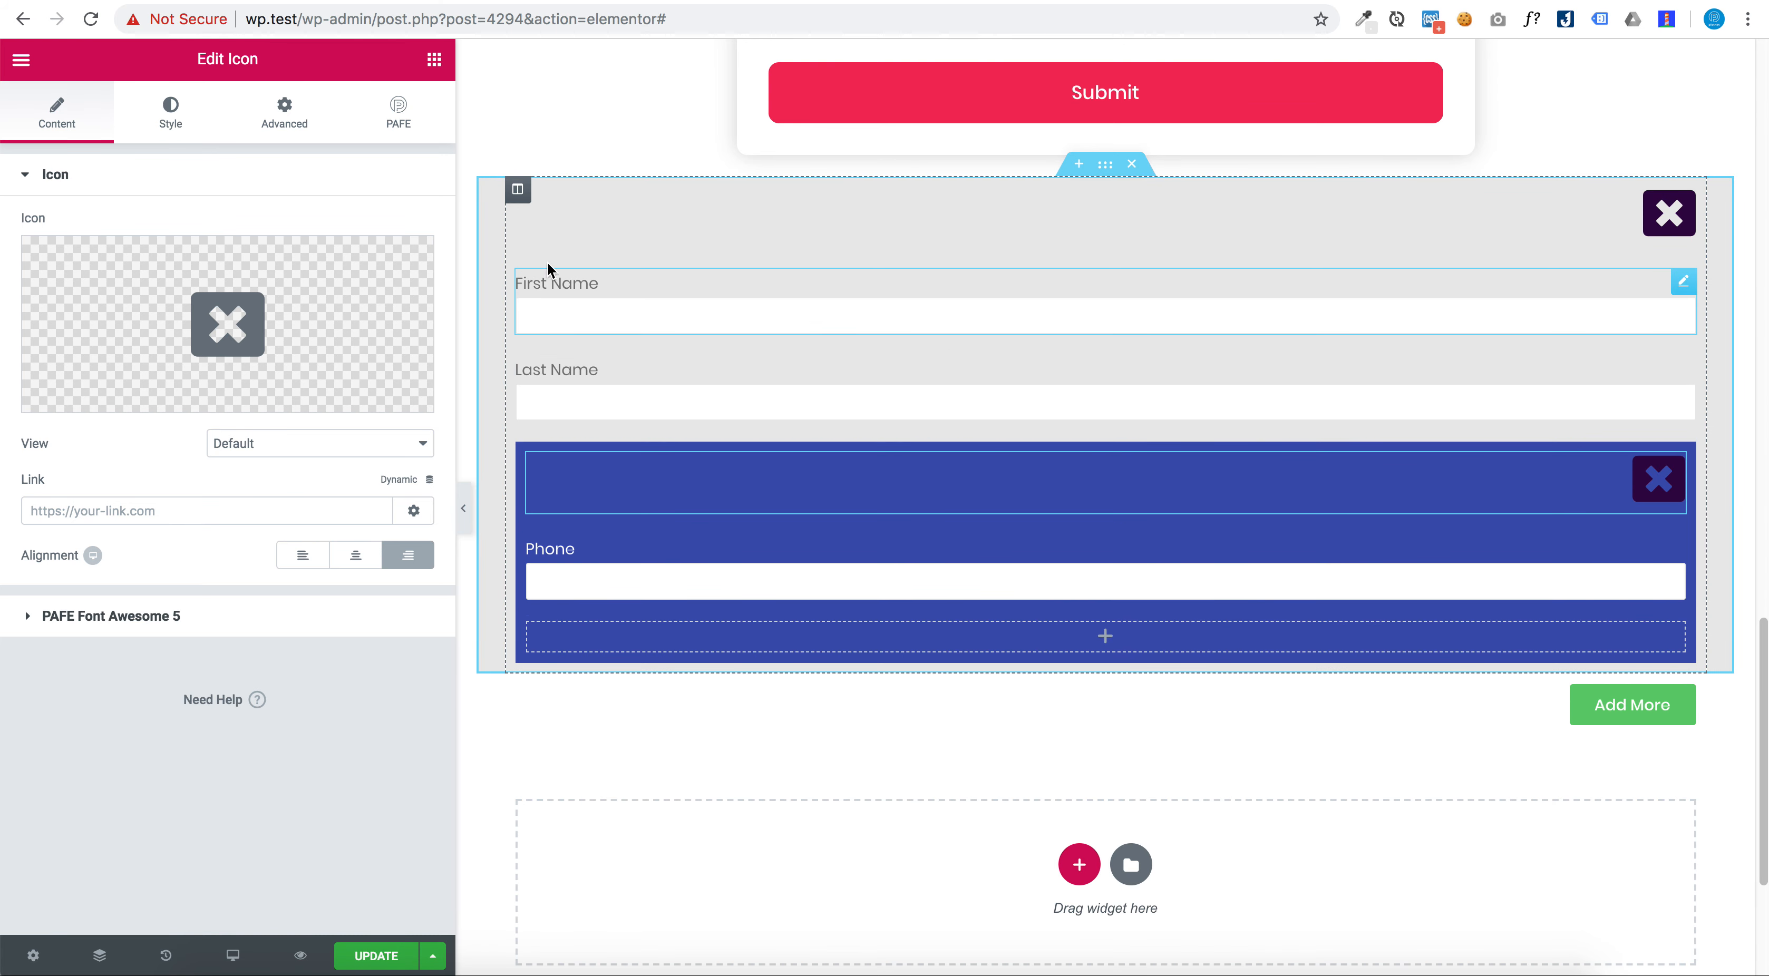
Set the primary color of the remove icon in the blue inner section to white
{"action": "left_click", "coordinate": [170, 109]}
{"action": "left_click", "coordinate": [396, 279]}
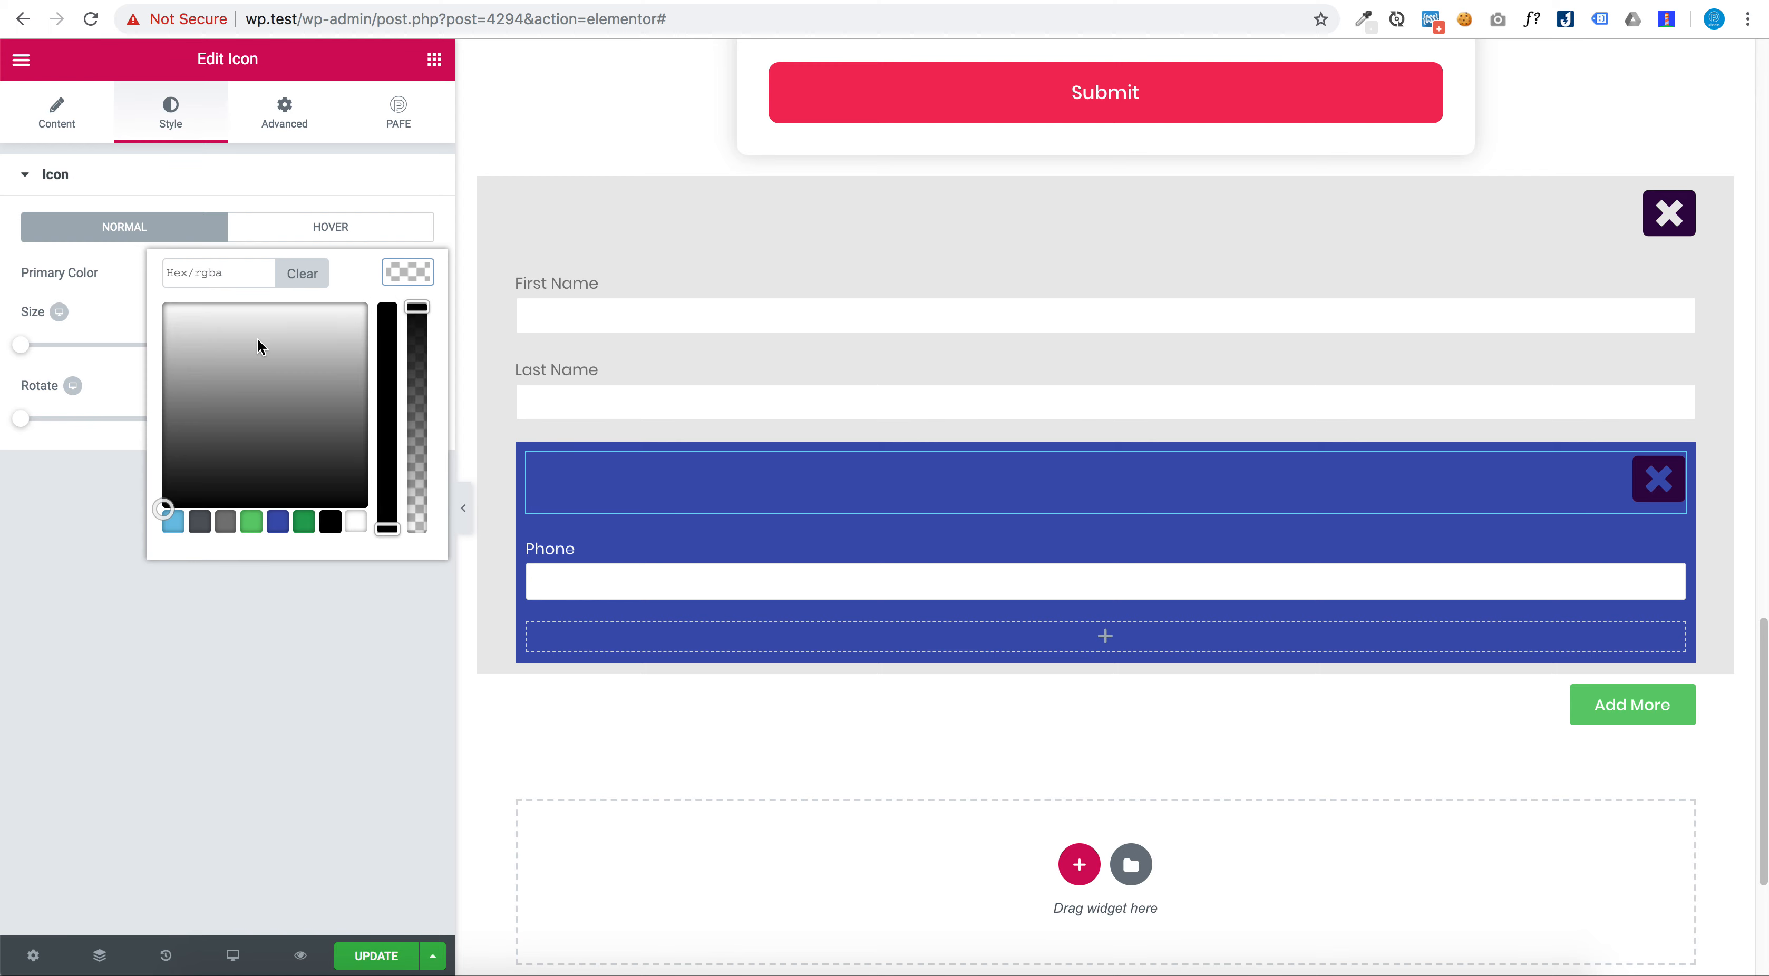
{"action": "left_click", "coordinate": [347, 523]}
{"action": "left_click", "coordinate": [301, 612]}
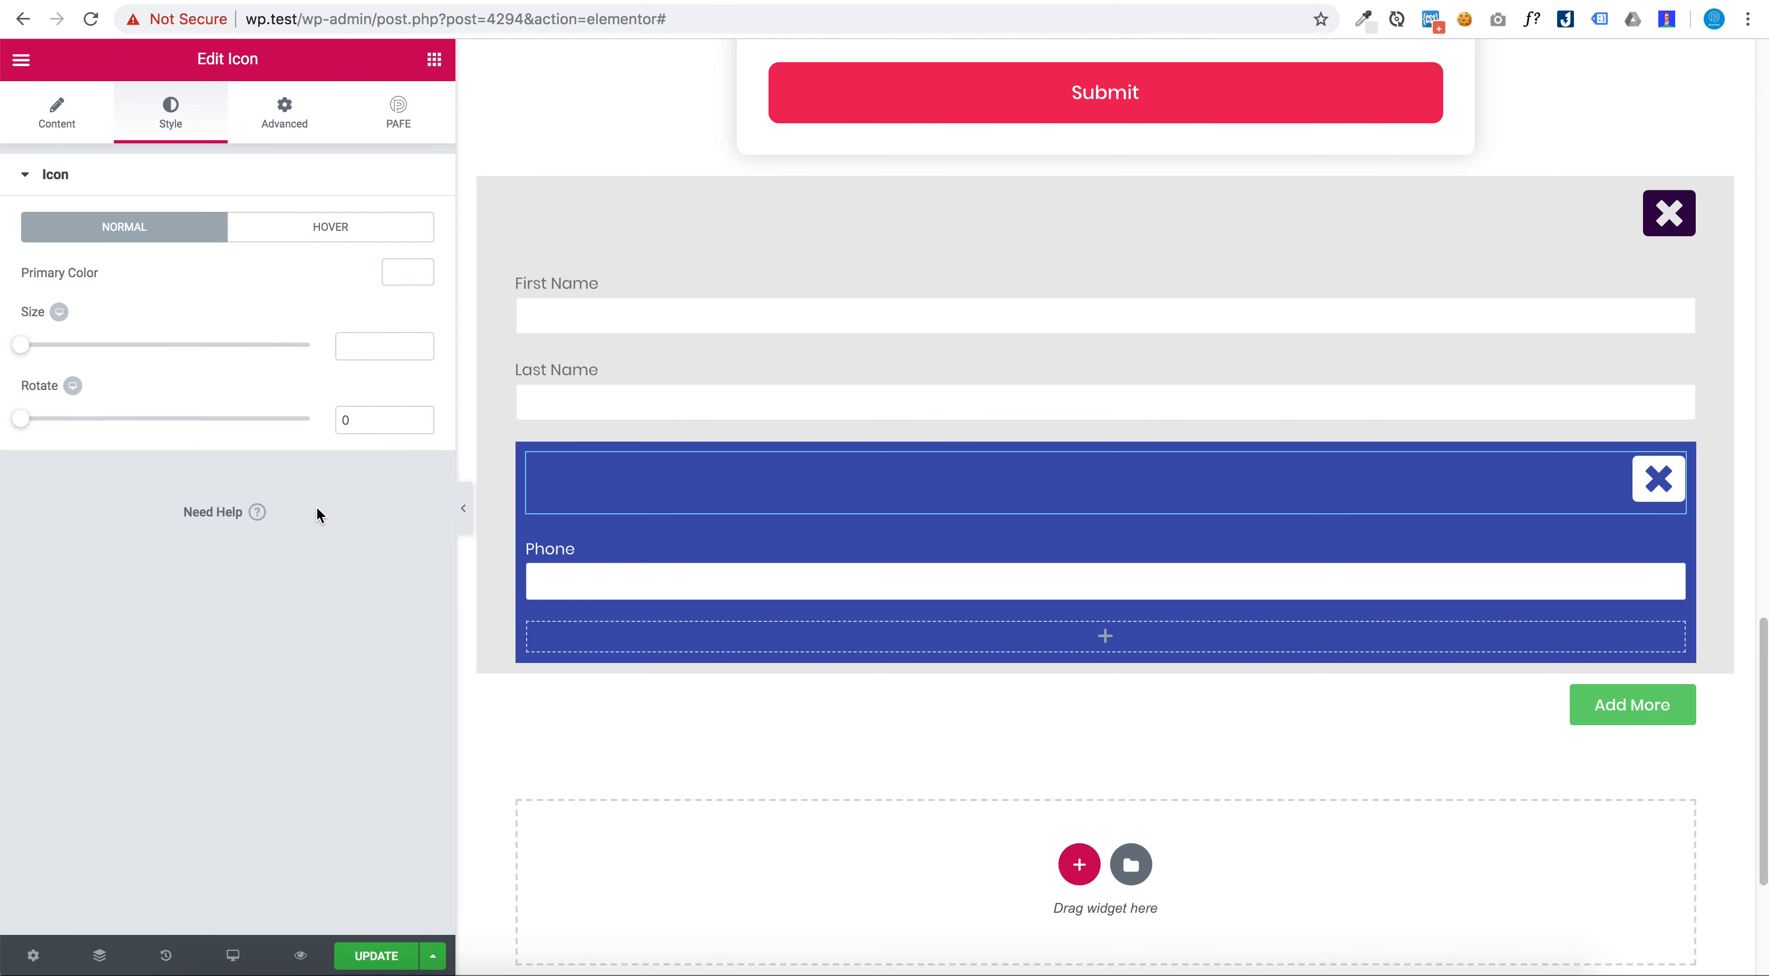
Set the Repeater ID in the white remove icon's PAFE Form Builder Repeater Trigger to repeater_test_sub
{"action": "left_click", "coordinate": [377, 127]}
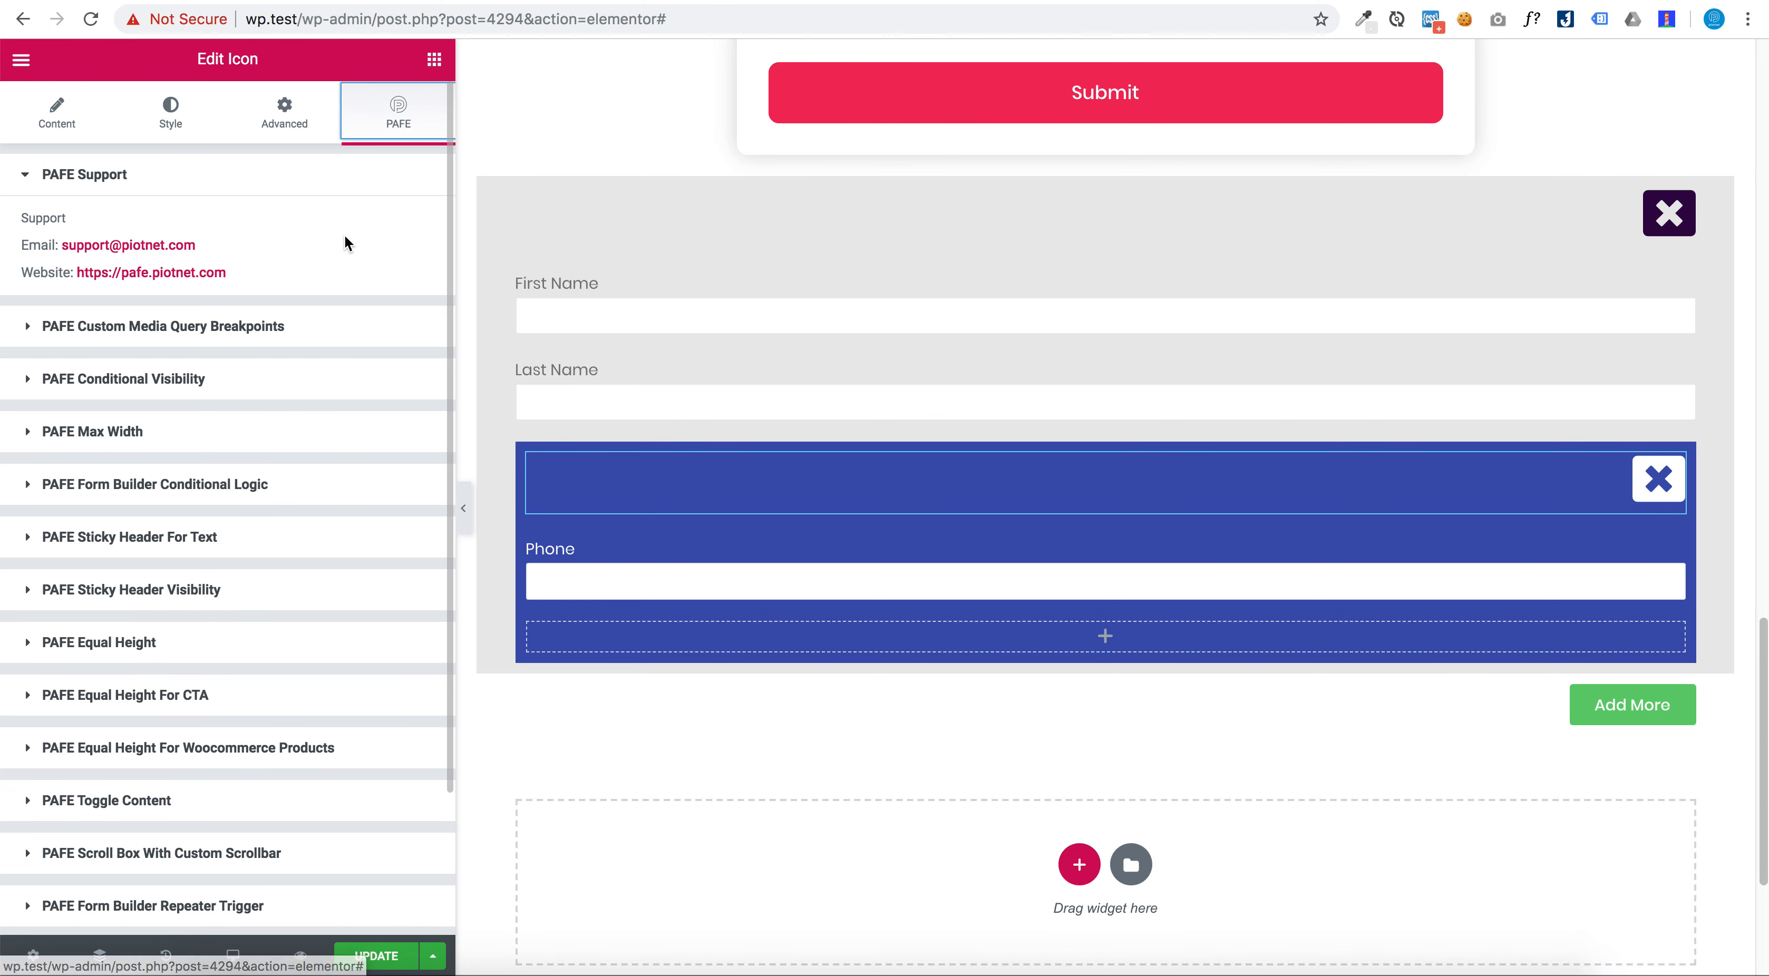
{"action": "scroll", "coordinate": [346, 254], "scroll_direction": "down", "scroll_amount": 1}
{"action": "left_click", "coordinate": [257, 756]}
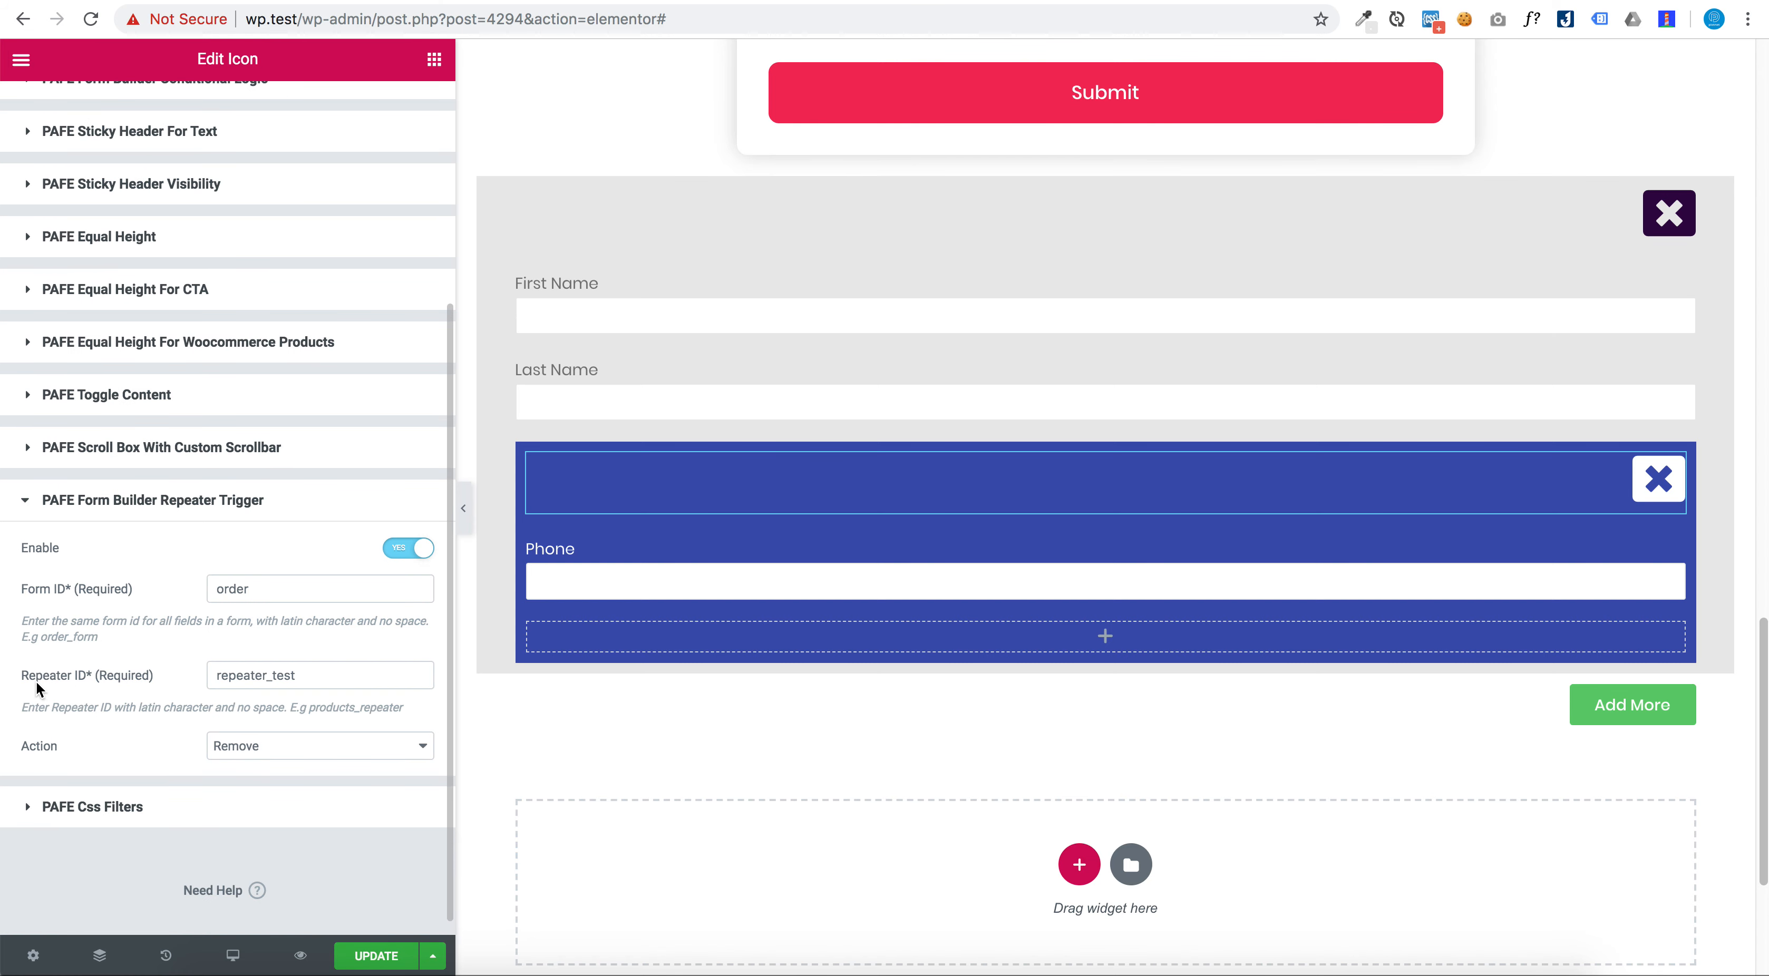
{"action": "left_click", "coordinate": [322, 680]}
Duplicate the Add More button and move the copy into the empty blue inner section below the Phone field
{"action": "right_click", "coordinate": [1497, 699]}
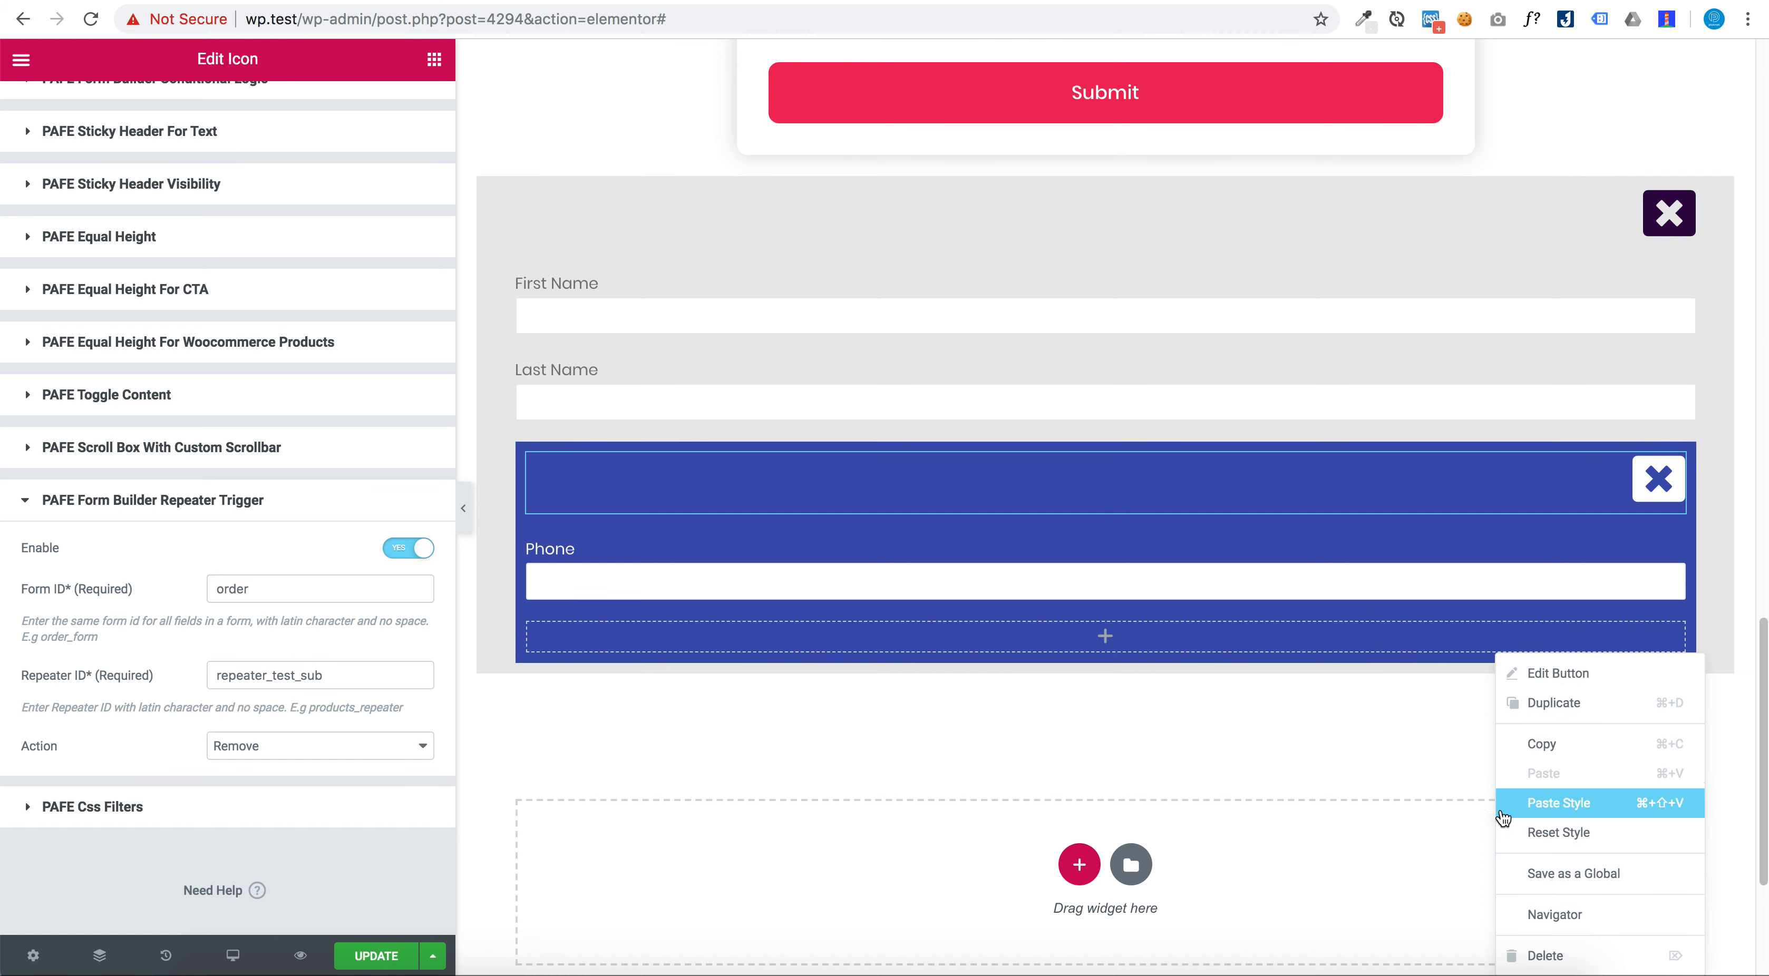
{"action": "left_click", "coordinate": [1579, 716]}
{"action": "left_click_drag", "start_coordinate": [1675, 760], "coordinate": [1579, 652]}
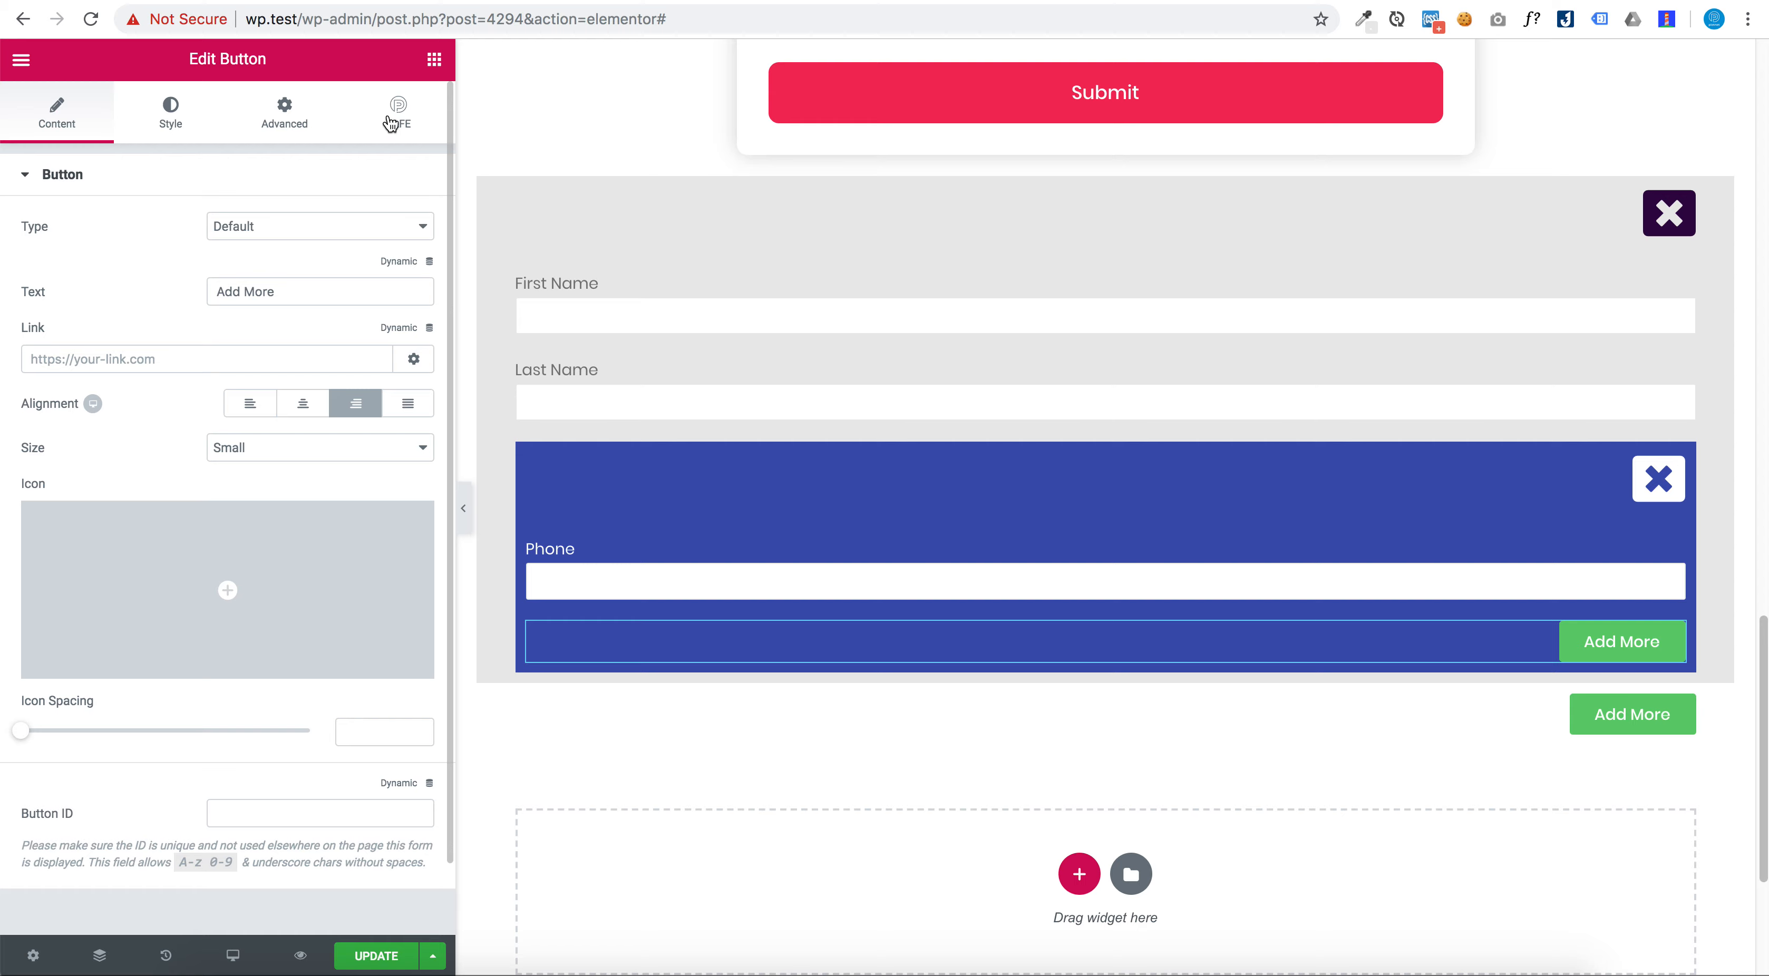
Set the Repeater ID in the inner Add More button's PAFE Form Builder Repeater Trigger to repeater_test_sub
{"action": "left_click", "coordinate": [391, 123]}
{"action": "scroll", "coordinate": [355, 368], "scroll_direction": "down", "scroll_amount": 3}
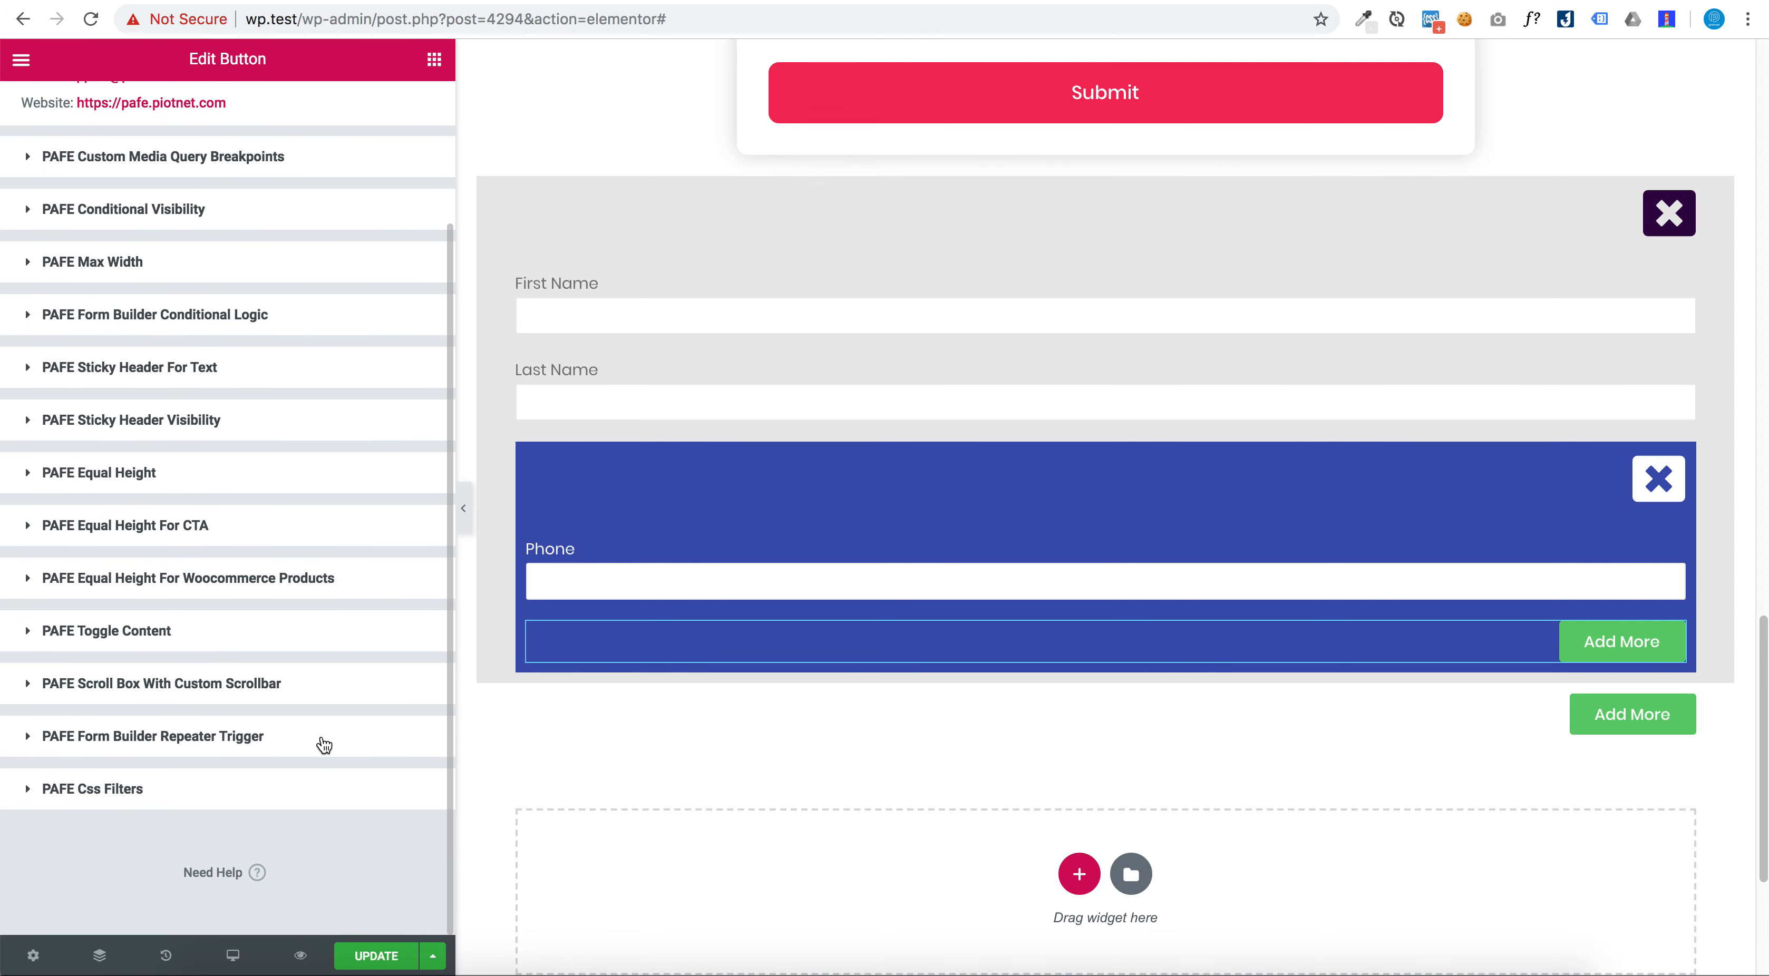
{"action": "left_click", "coordinate": [324, 744]}
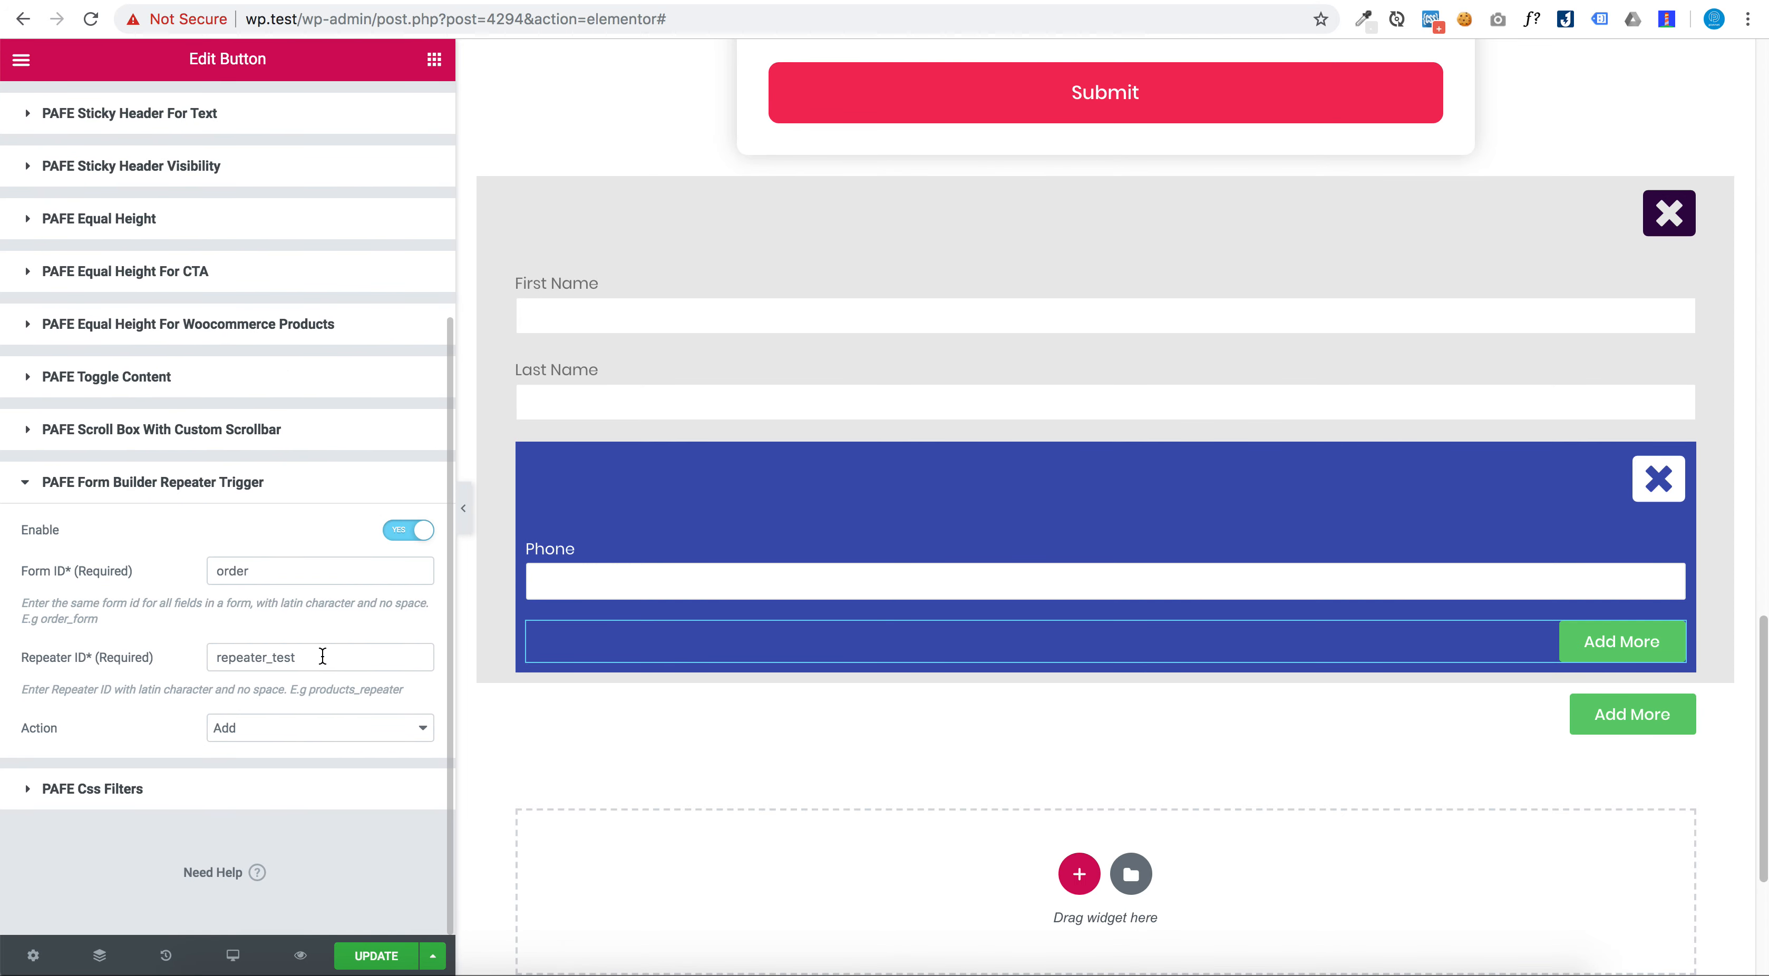
{"action": "left_click", "coordinate": [322, 657]}
{"action": "type", "text": "_sub"}
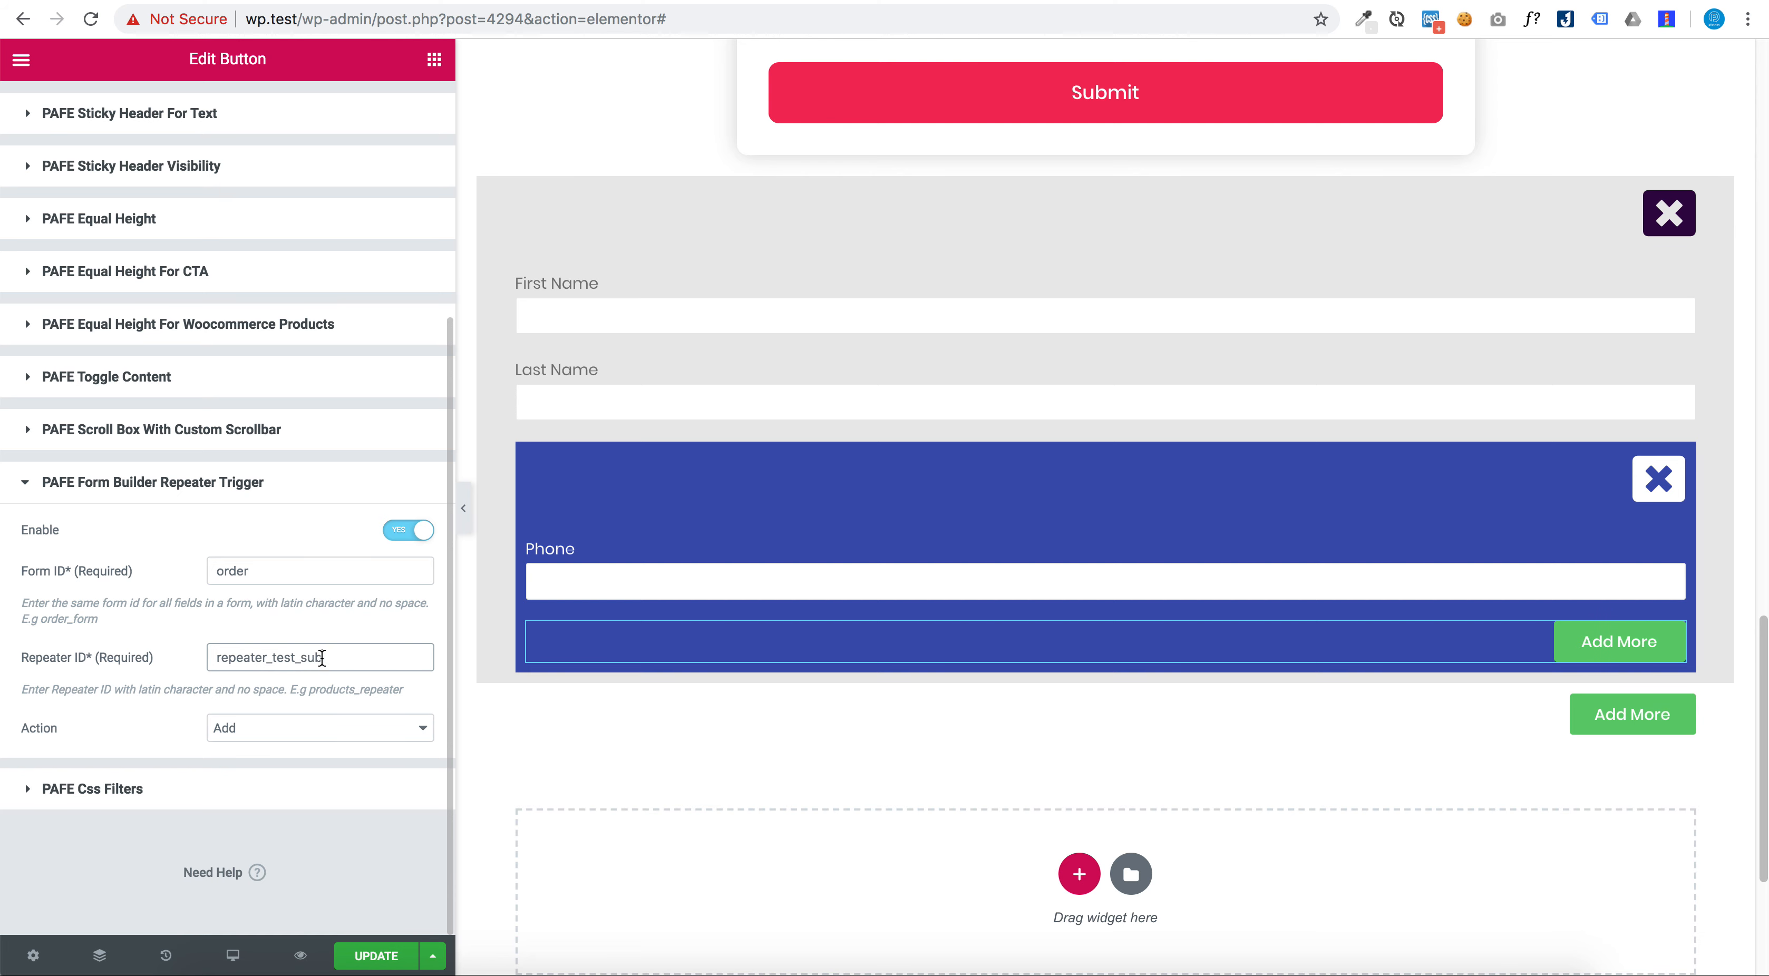
Save the template and reload its preview page
{"action": "left_click", "coordinate": [343, 955]}
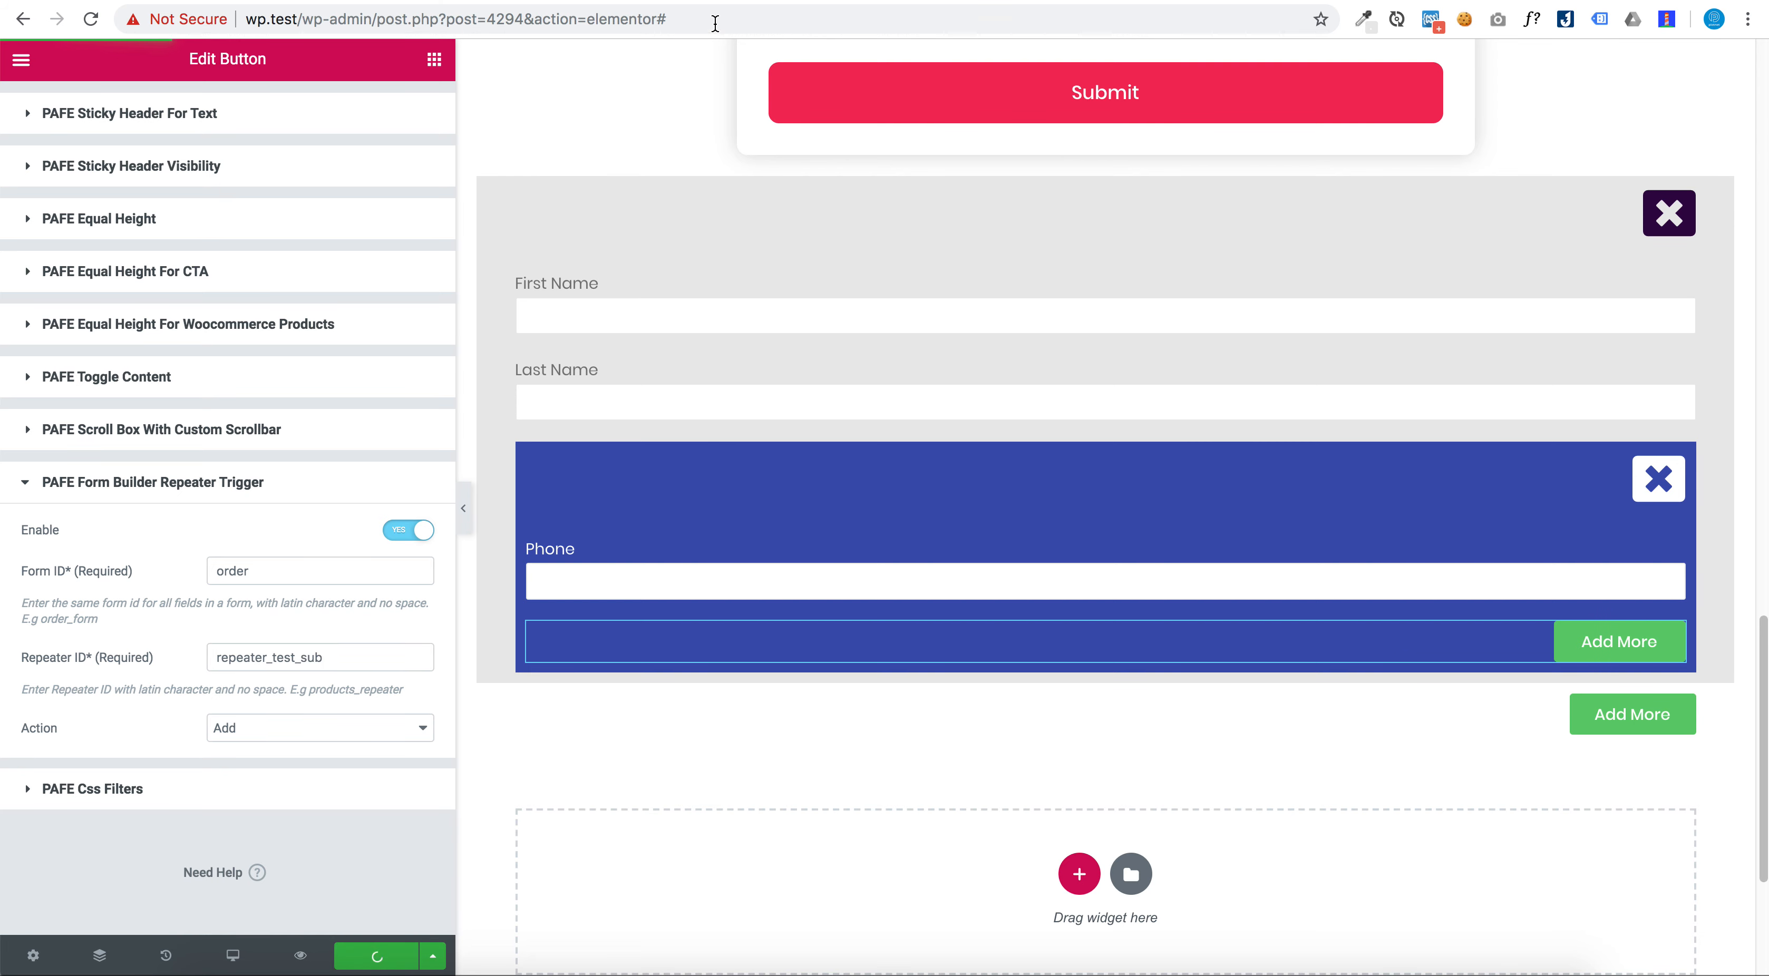
{"action": "left_click", "coordinate": [714, 1]}
{"action": "key", "text": "super+r"}
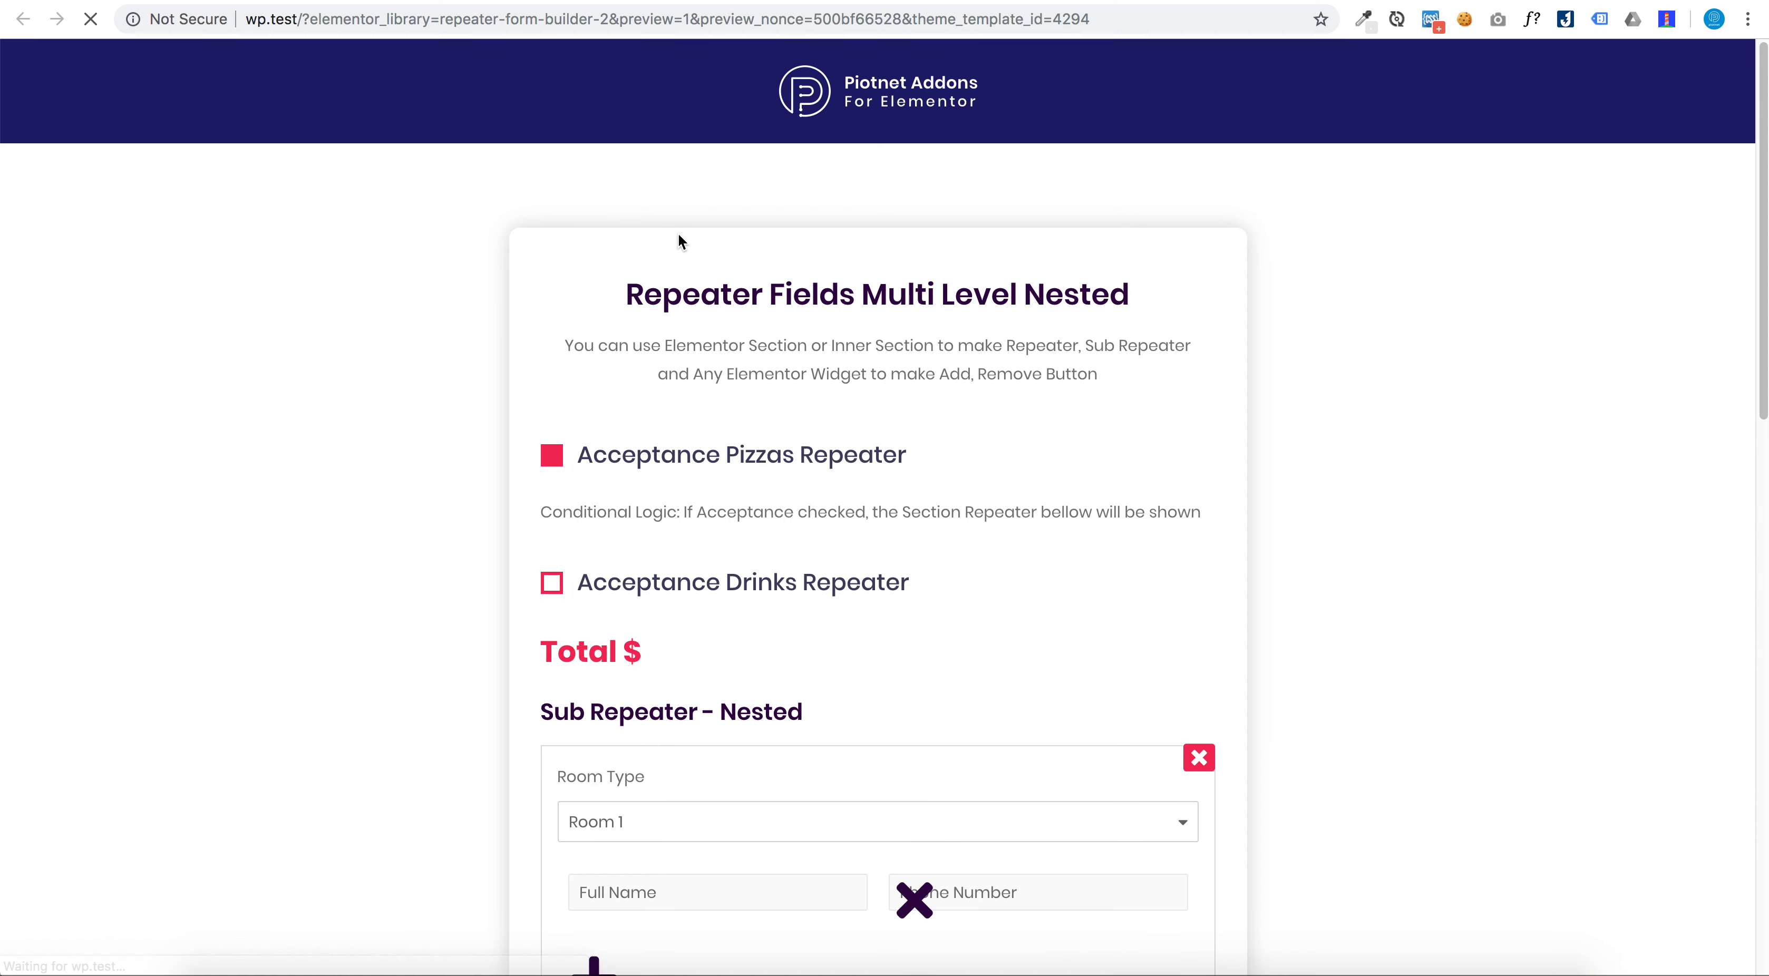
Test the nested repeater in the preview by adding and removing extra Phone entries
{"action": "scroll", "coordinate": [678, 235], "scroll_direction": "down", "scroll_amount": 10}
{"action": "scroll", "coordinate": [680, 236], "scroll_direction": "down", "scroll_amount": 8}
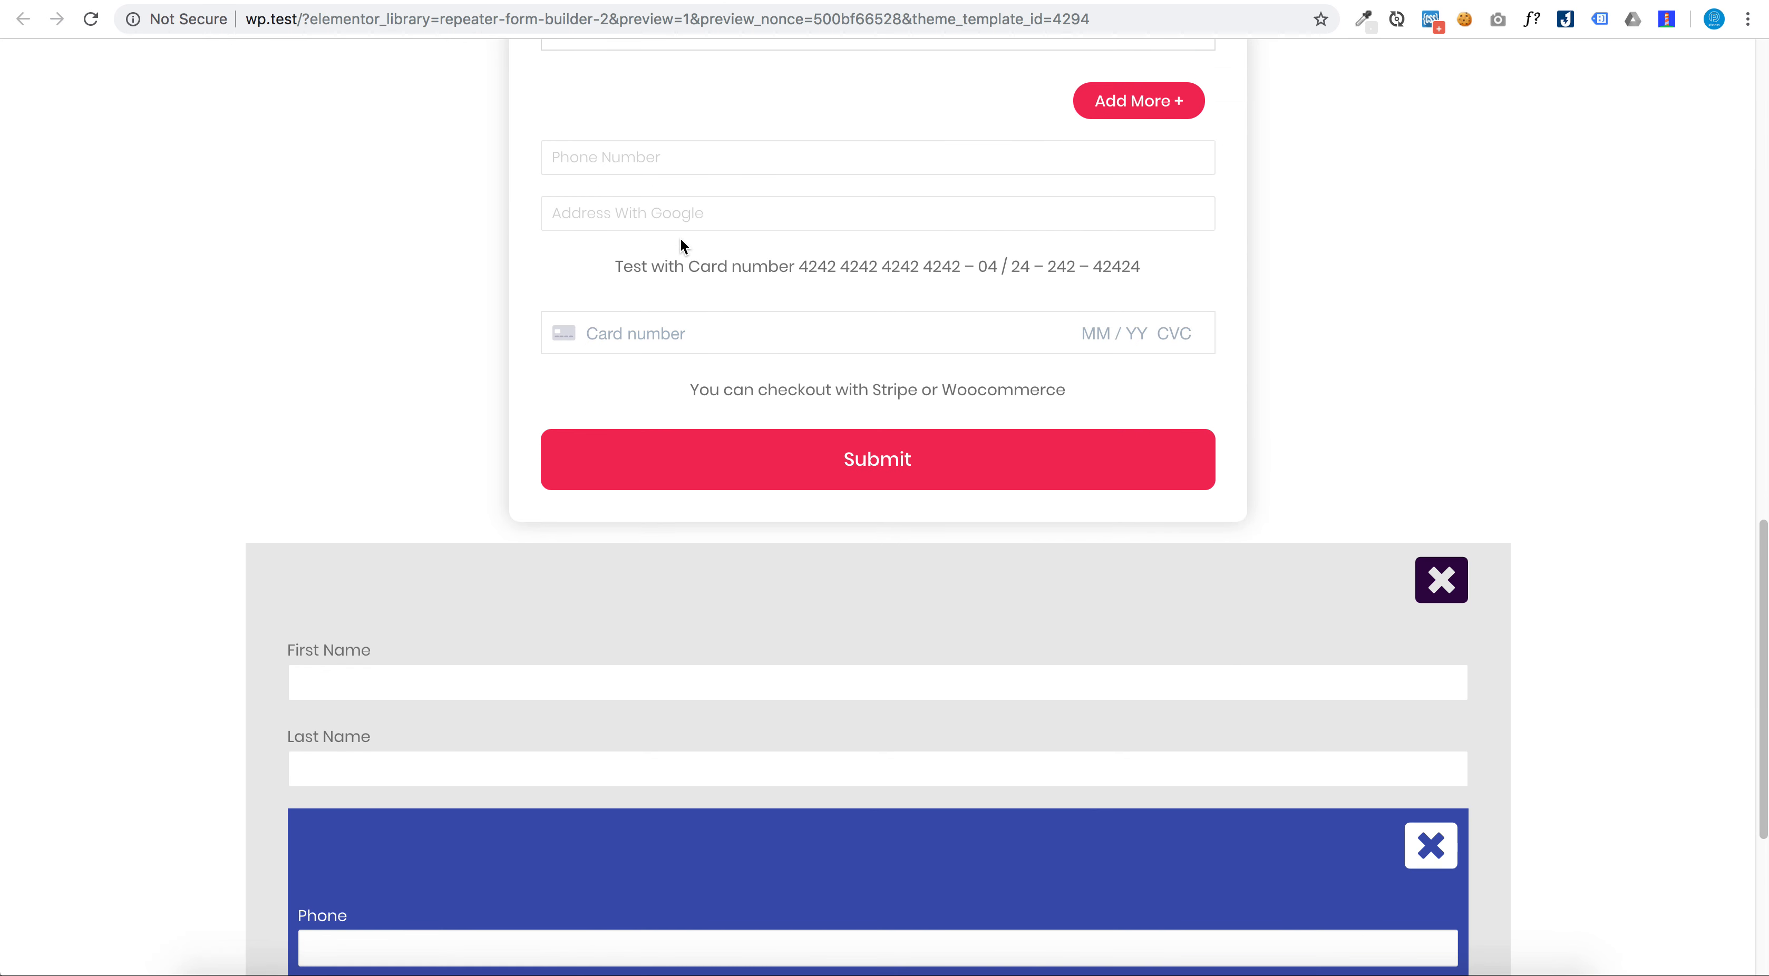
{"action": "left_click", "coordinate": [1351, 674]}
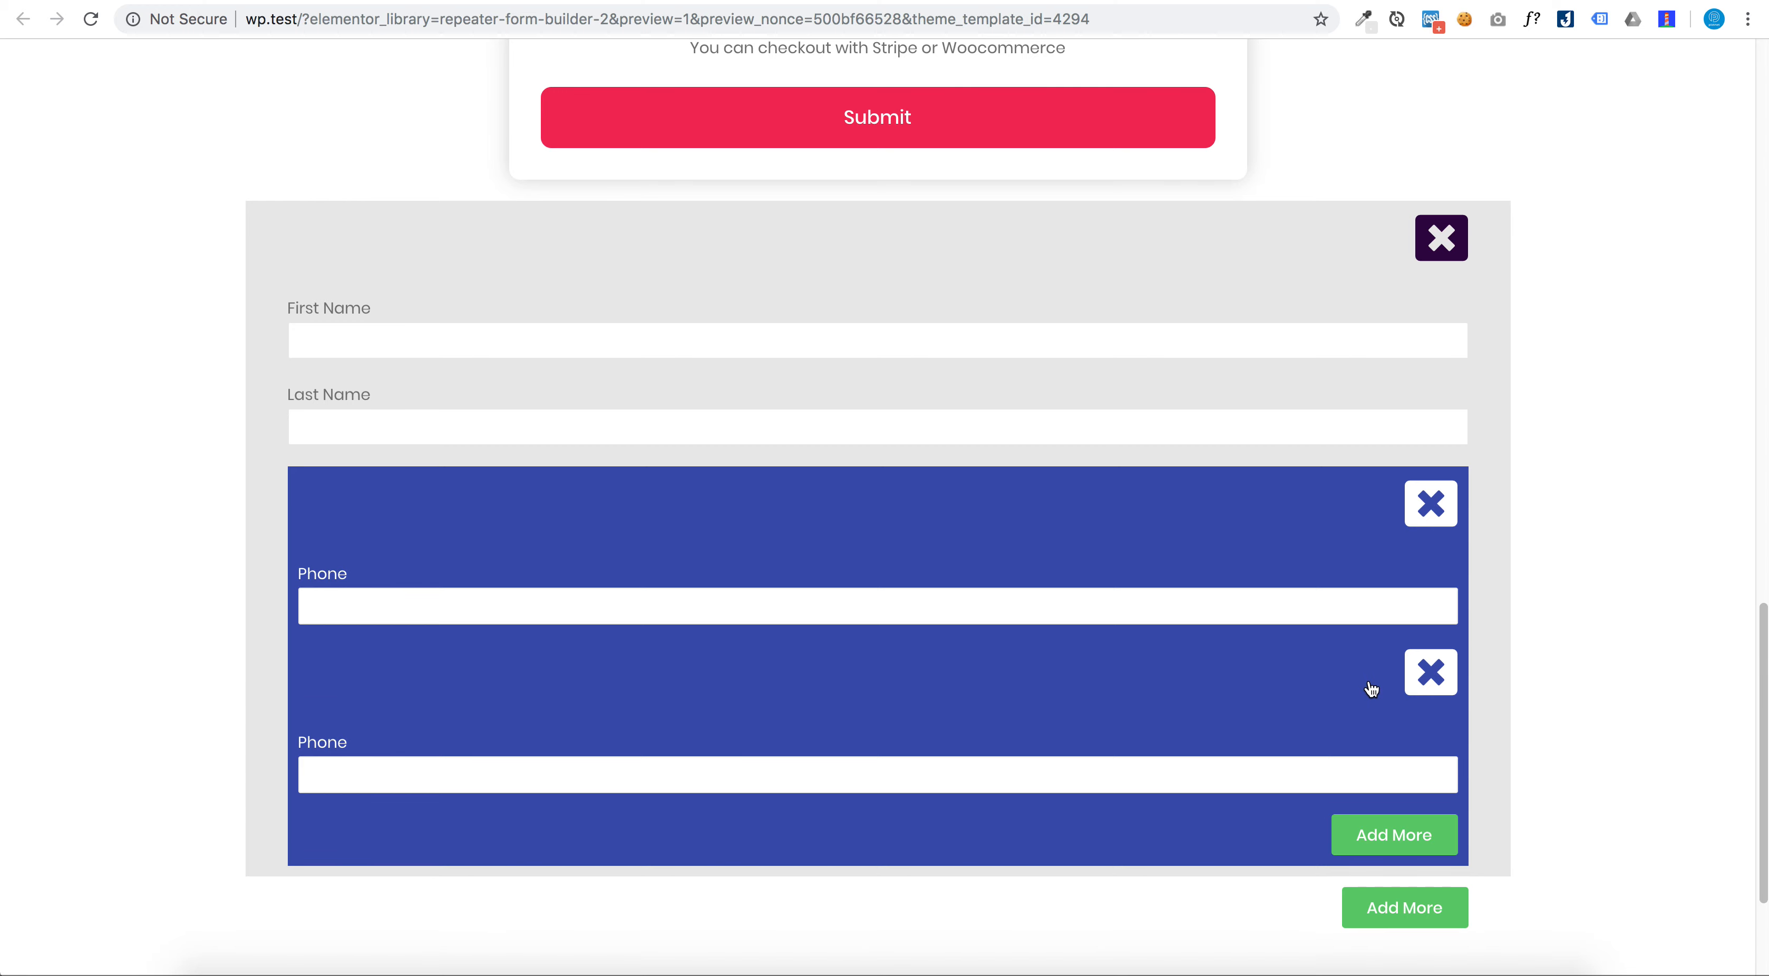
{"action": "left_click", "coordinate": [1397, 832]}
{"action": "left_click", "coordinate": [1442, 690]}
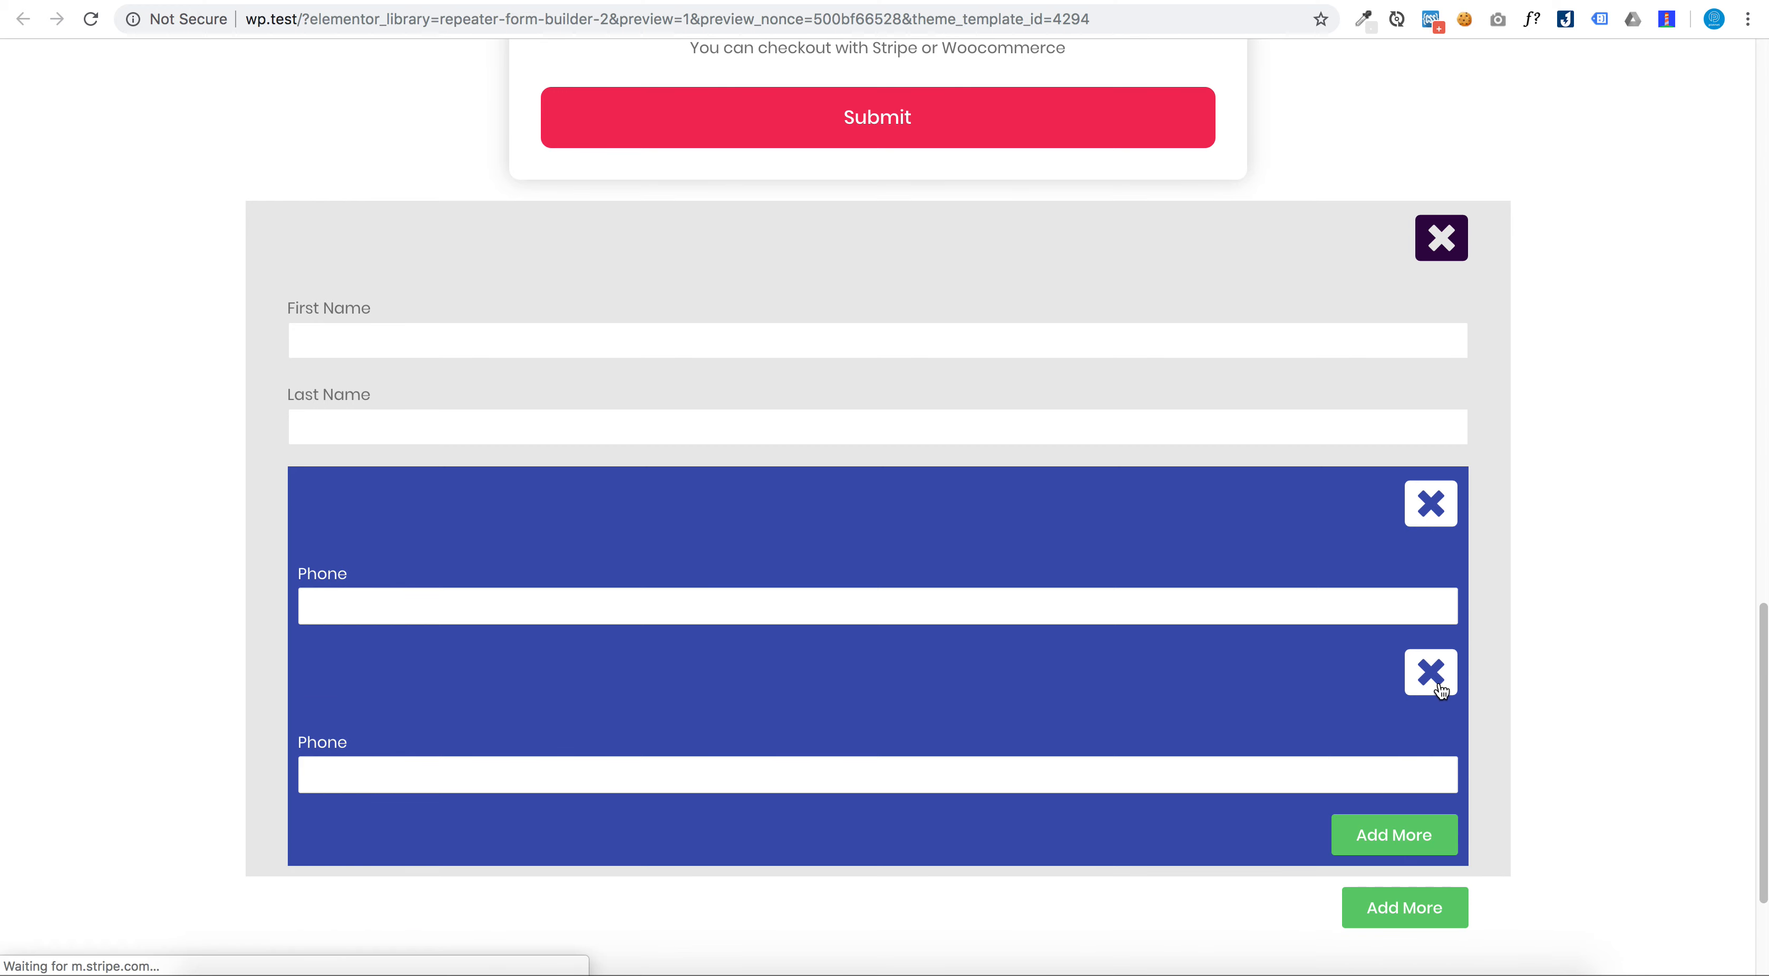
{"action": "left_click", "coordinate": [1441, 689]}
Add a second First Name/Last Name entry in the preview, add two more Phone entries inside it, and review the nested repeaters
{"action": "left_click", "coordinate": [1397, 738]}
{"action": "scroll", "coordinate": [1401, 686], "scroll_direction": "down", "scroll_amount": 5}
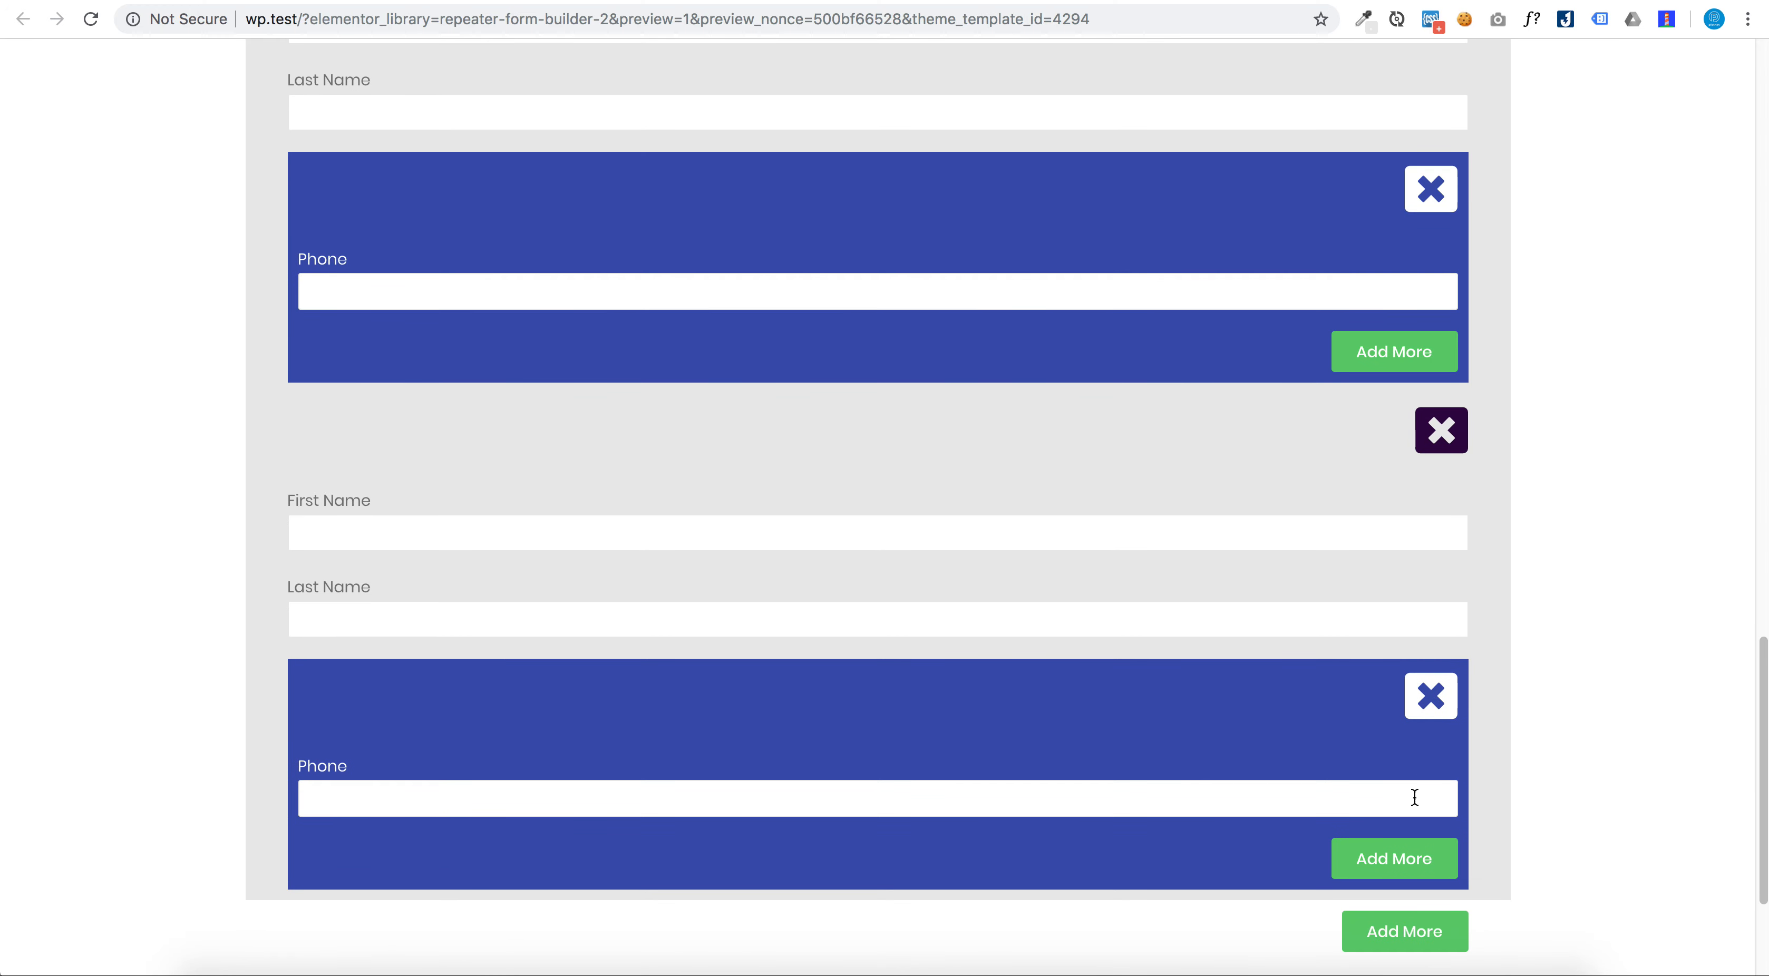
{"action": "left_click", "coordinate": [1408, 855]}
{"action": "scroll", "coordinate": [1406, 868], "scroll_direction": "down", "scroll_amount": 1}
{"action": "left_click", "coordinate": [1394, 960]}
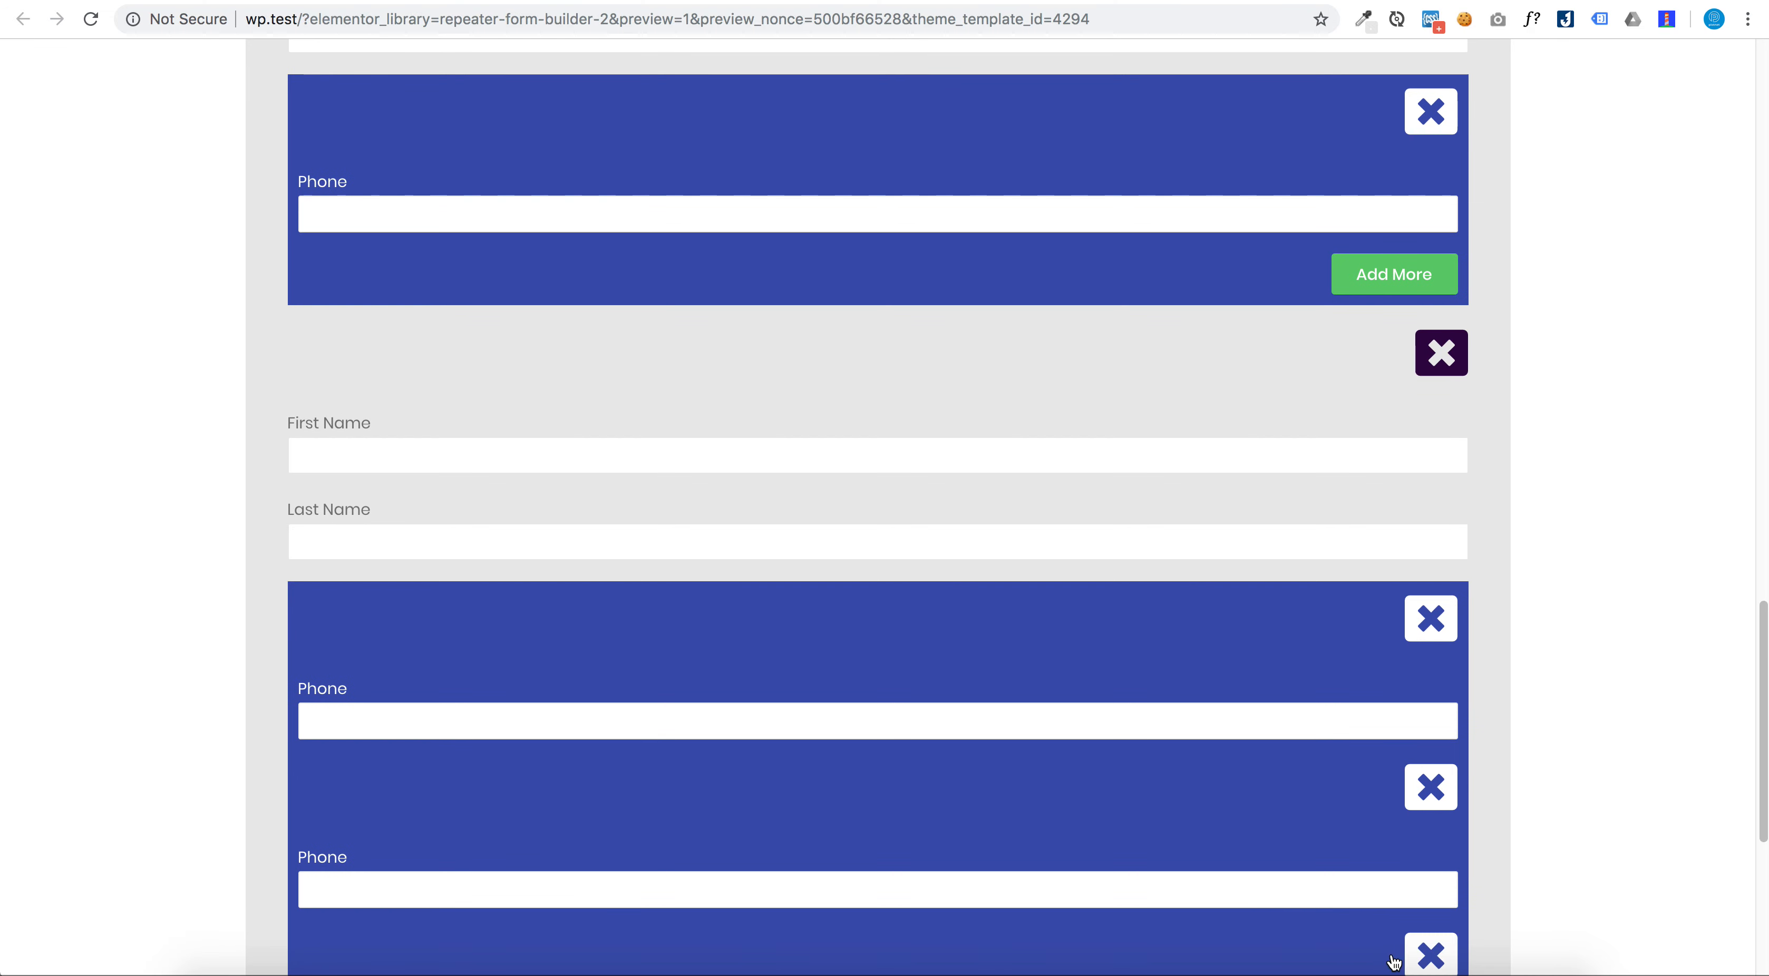
{"action": "scroll", "coordinate": [1335, 700], "scroll_direction": "up", "scroll_amount": 7}
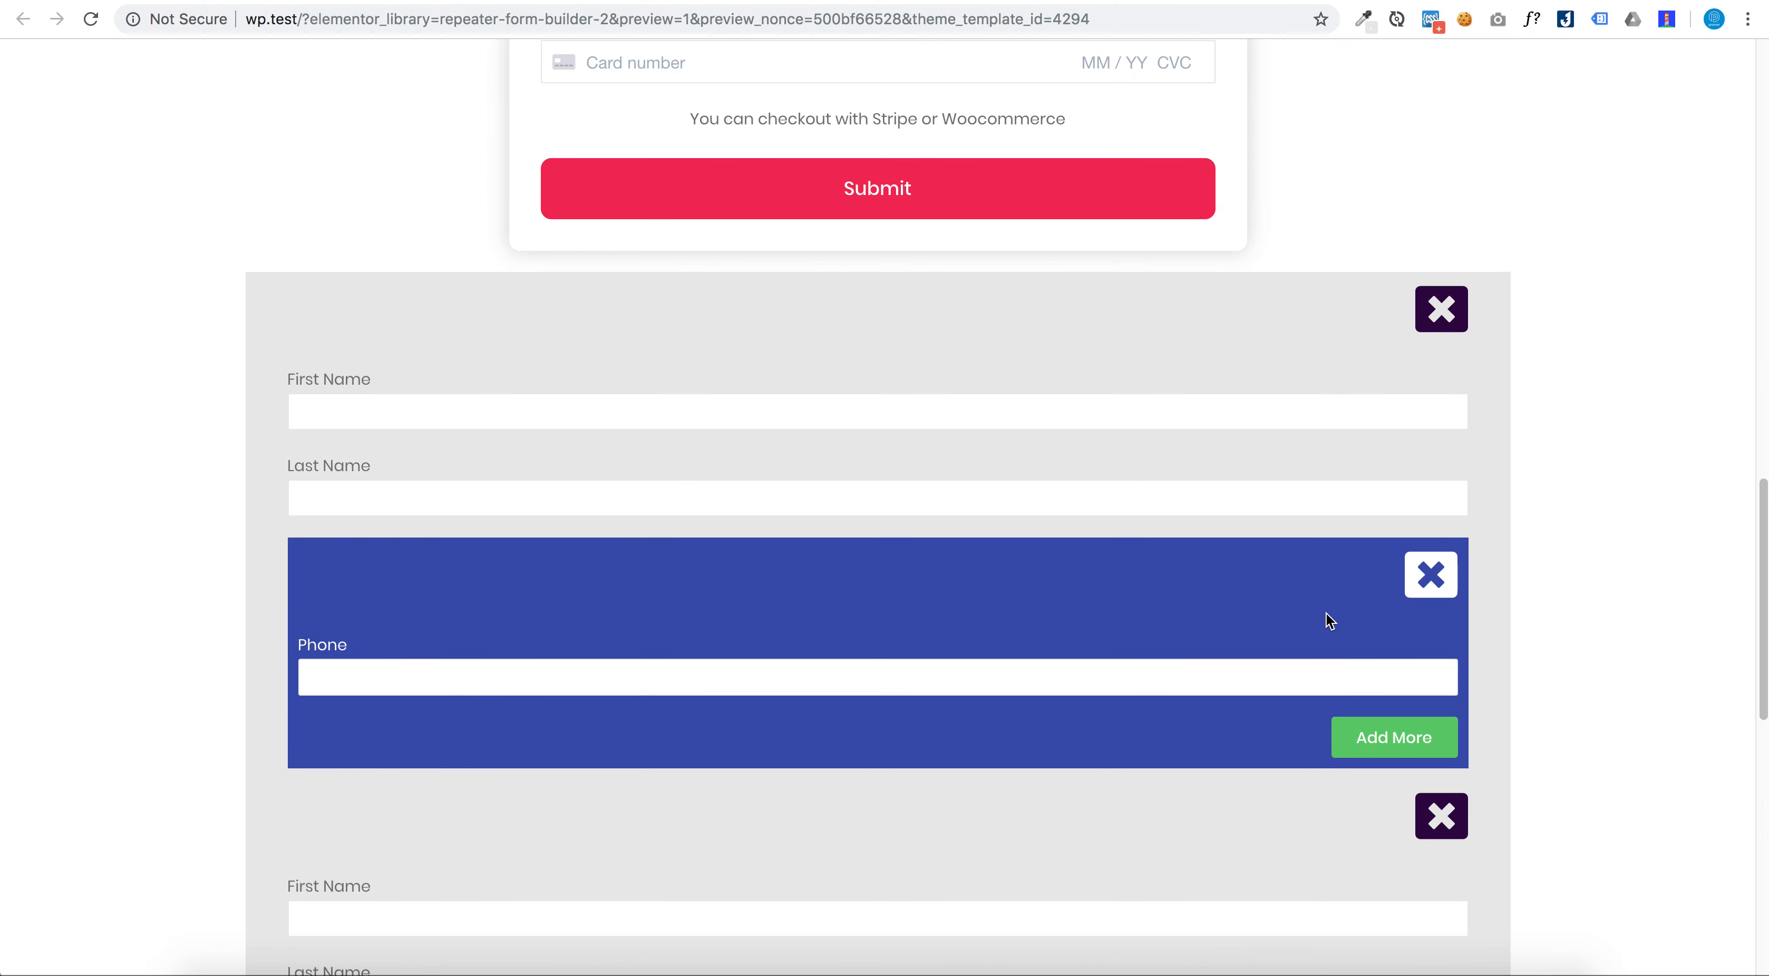
{"action": "scroll", "coordinate": [1329, 620], "scroll_direction": "down", "scroll_amount": 5}
{"action": "scroll", "coordinate": [1327, 620], "scroll_direction": "up", "scroll_amount": 10}
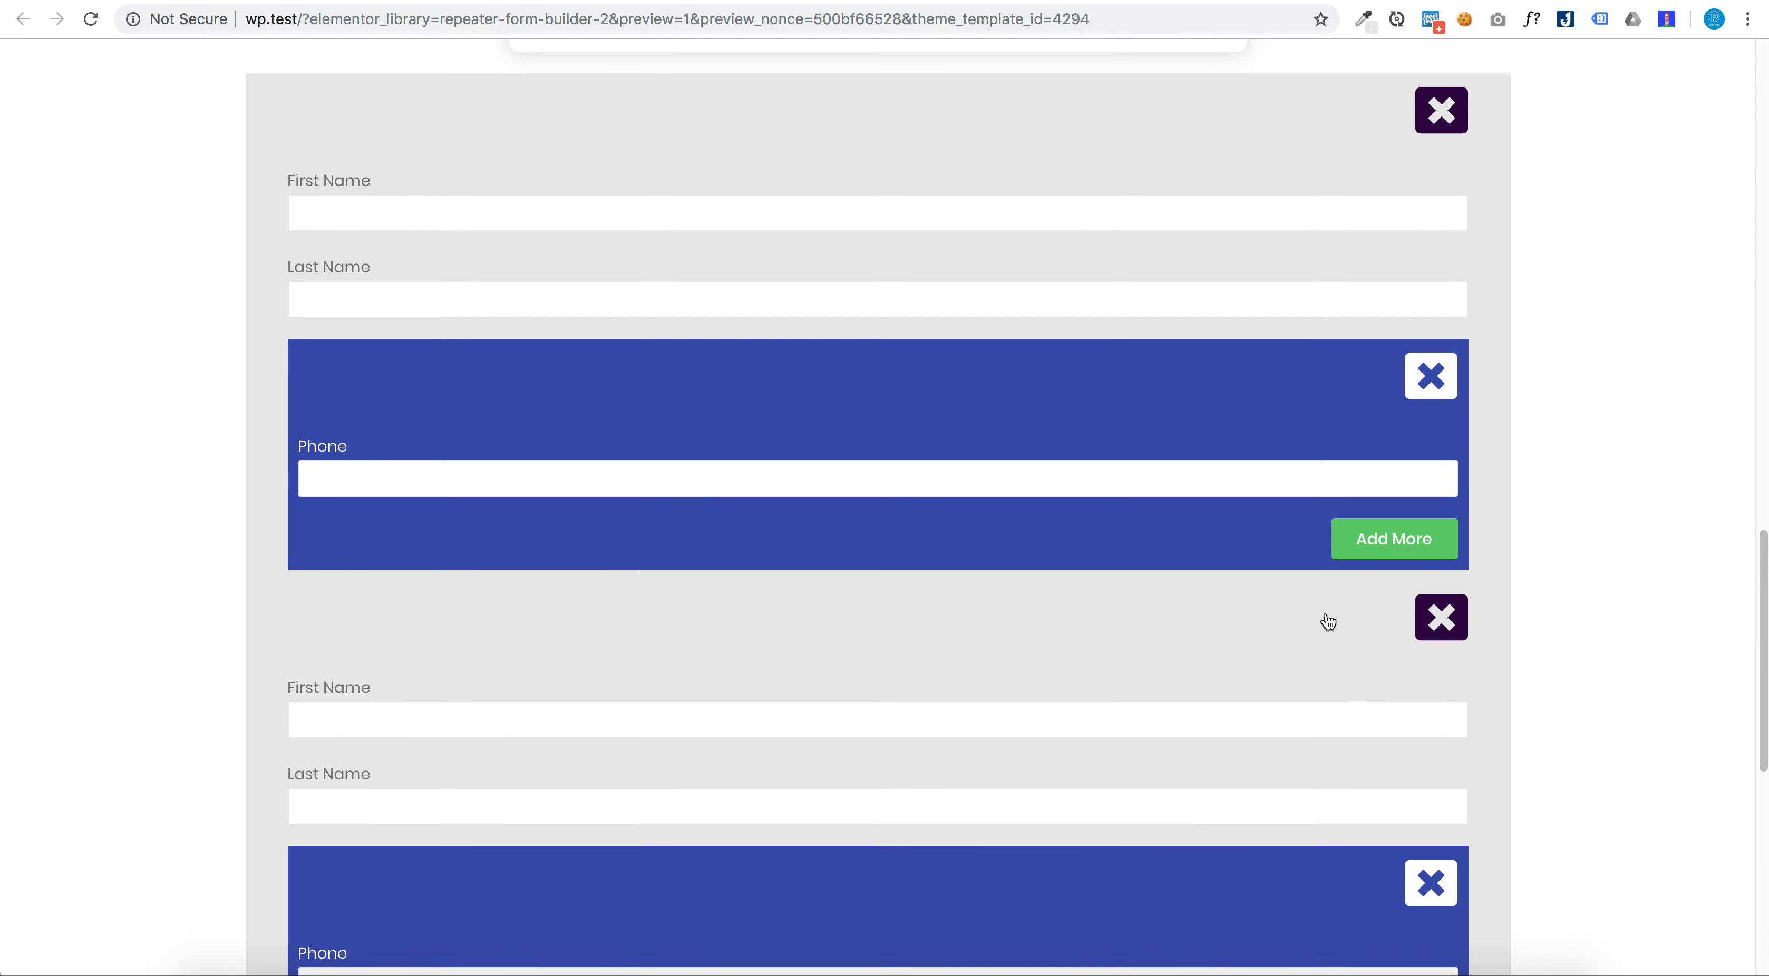
{"action": "scroll", "coordinate": [1325, 613], "scroll_direction": "up", "scroll_amount": 10}
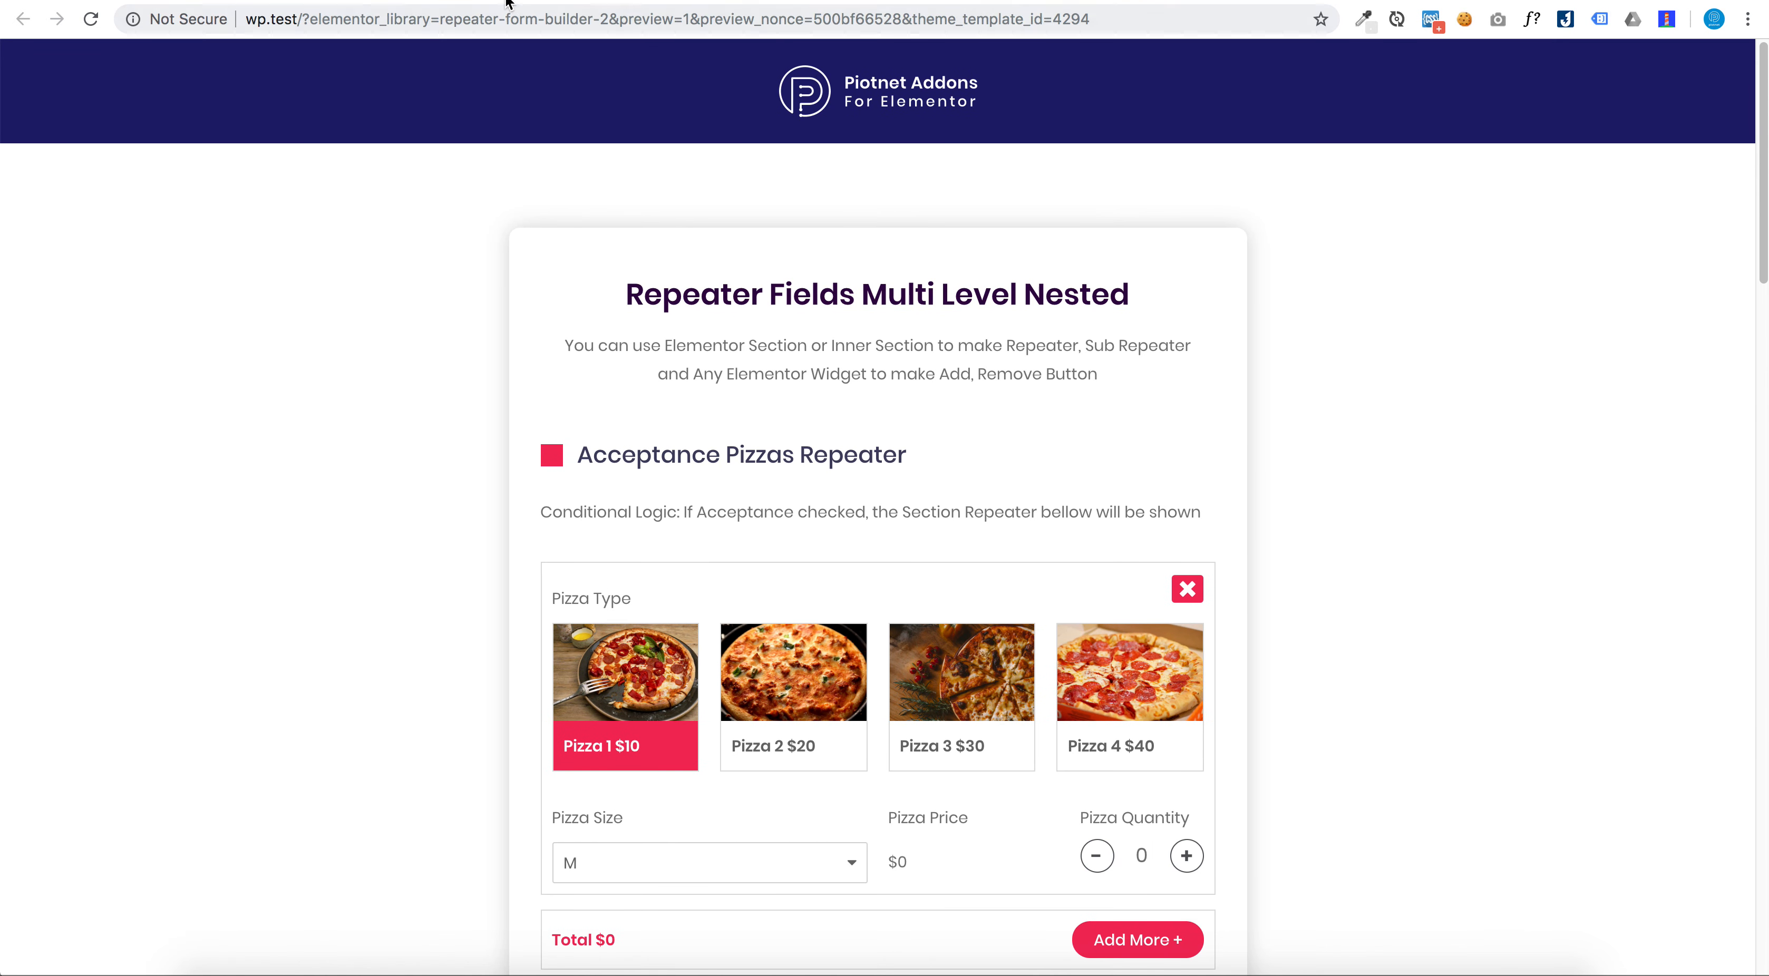
Return to the template editor and examine the Calculation formulas of the Pizza Total and Pizza Price fields
{"action": "left_click", "coordinate": [506, 2]}
{"action": "scroll", "coordinate": [798, 306], "scroll_direction": "up", "scroll_amount": 10}
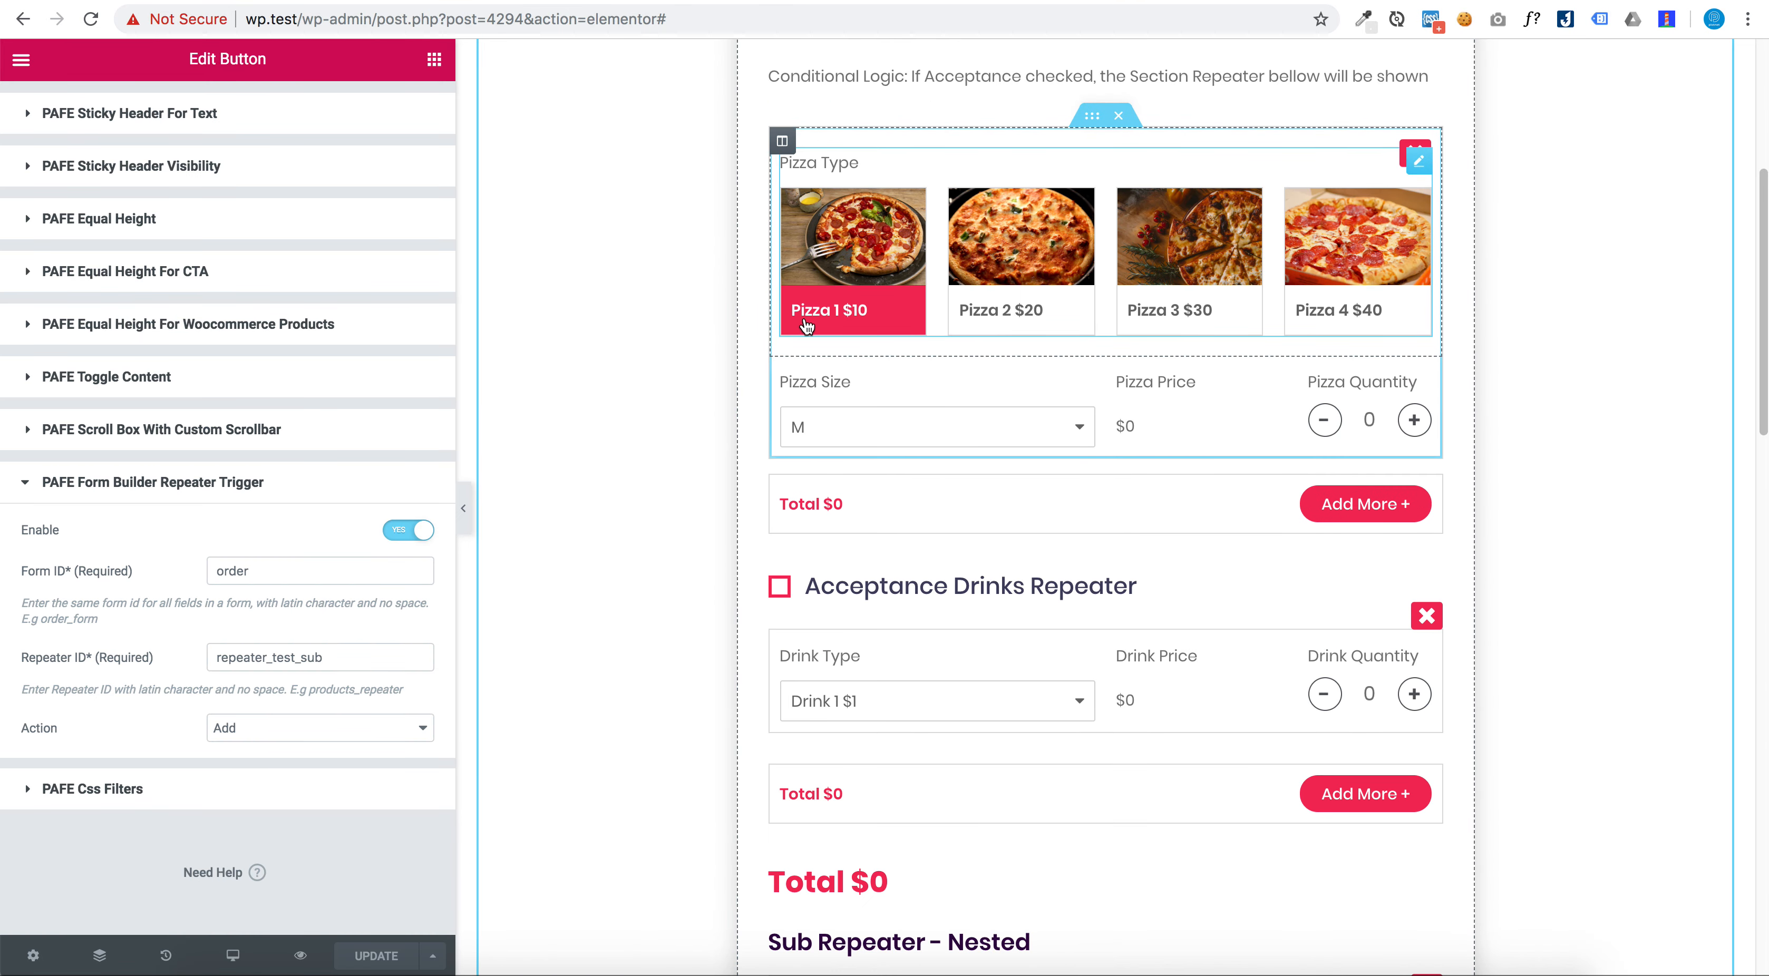
{"action": "left_click", "coordinate": [1091, 283]}
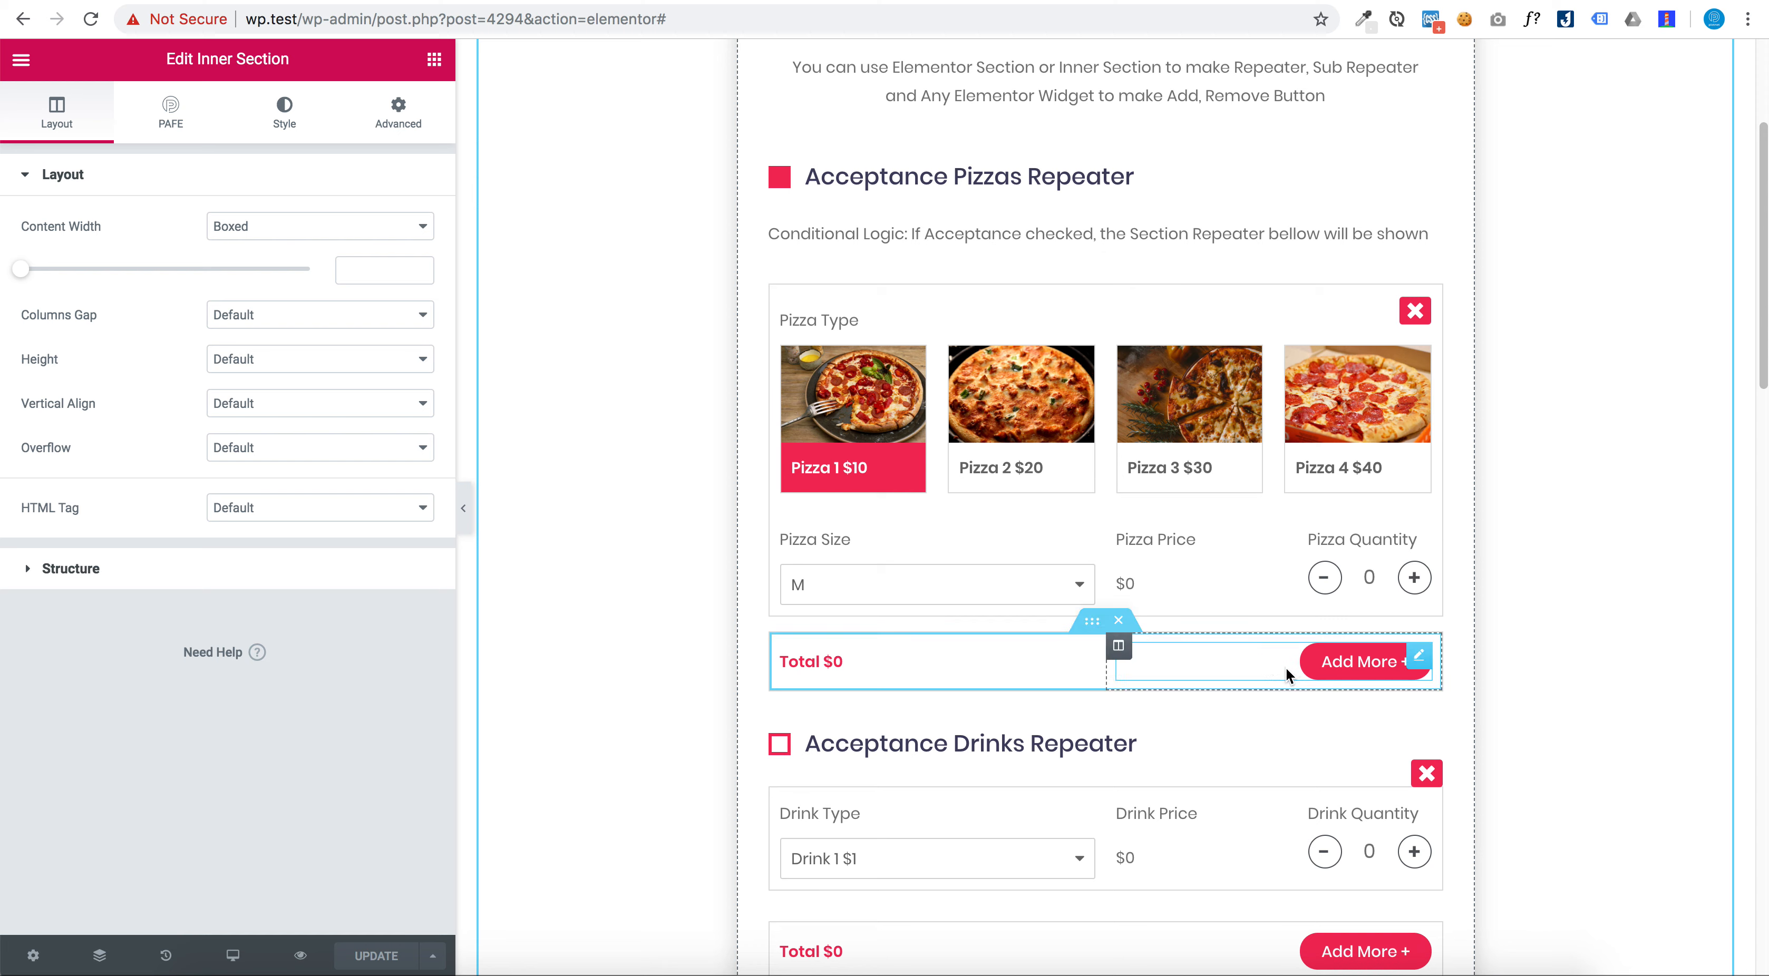
{"action": "left_click", "coordinate": [1056, 662]}
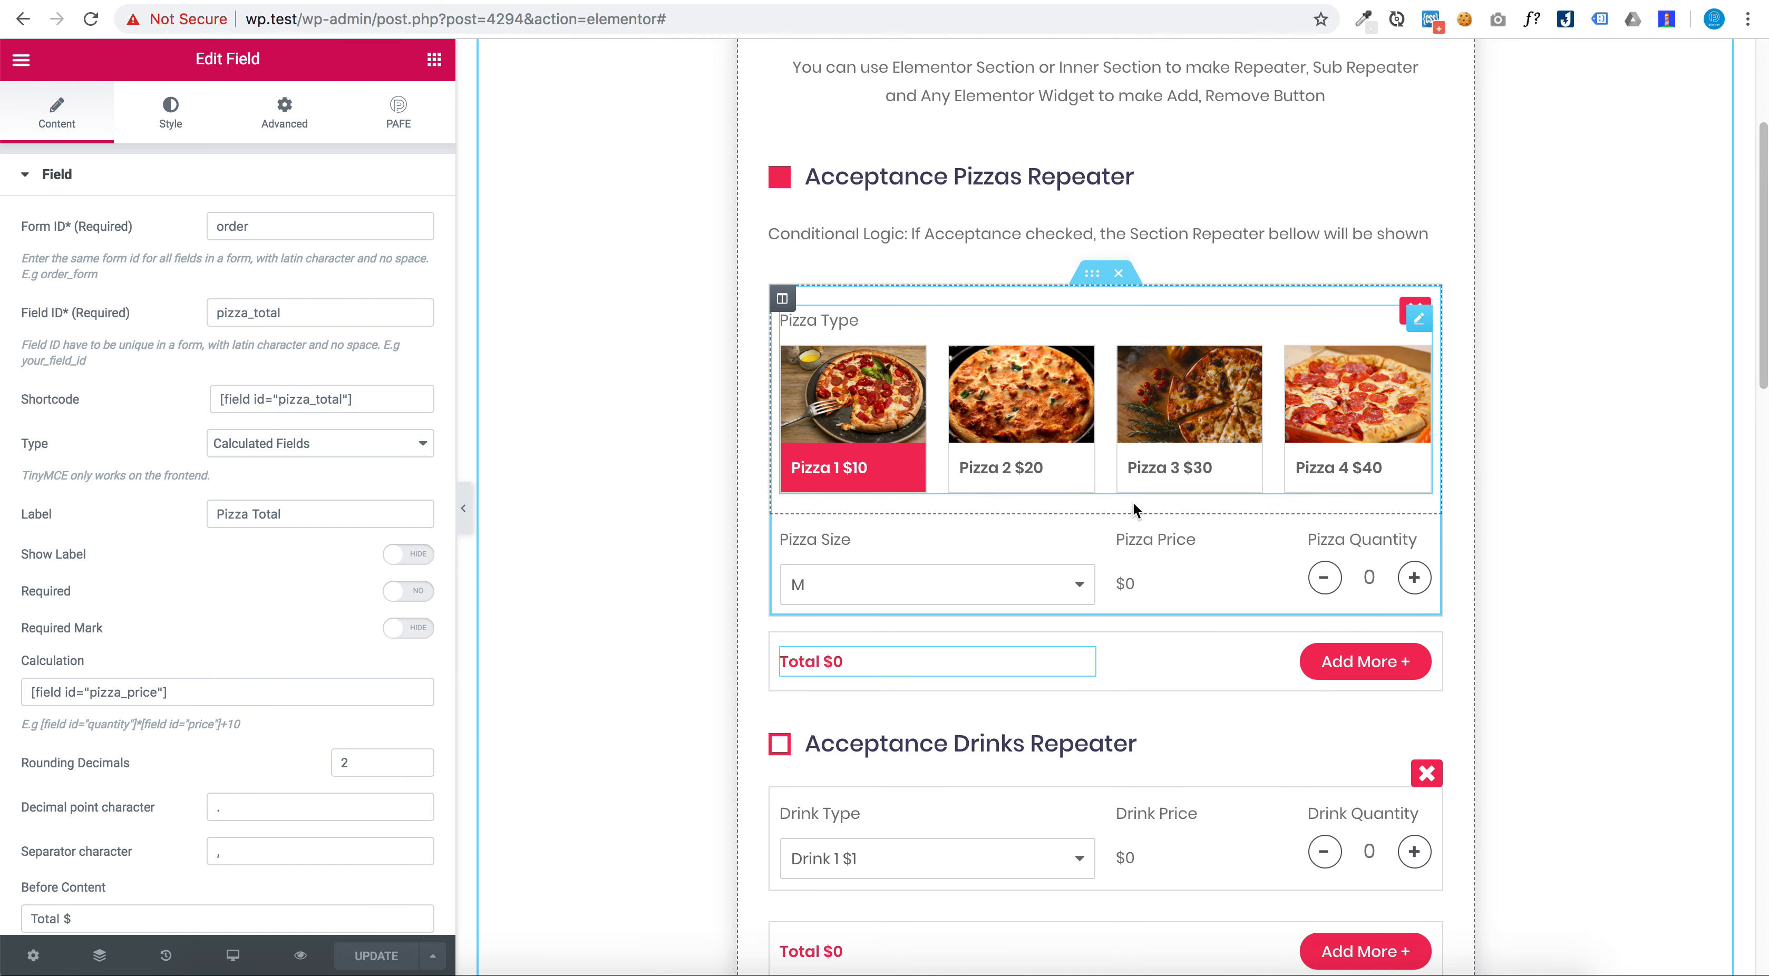
{"action": "left_click", "coordinate": [1163, 583]}
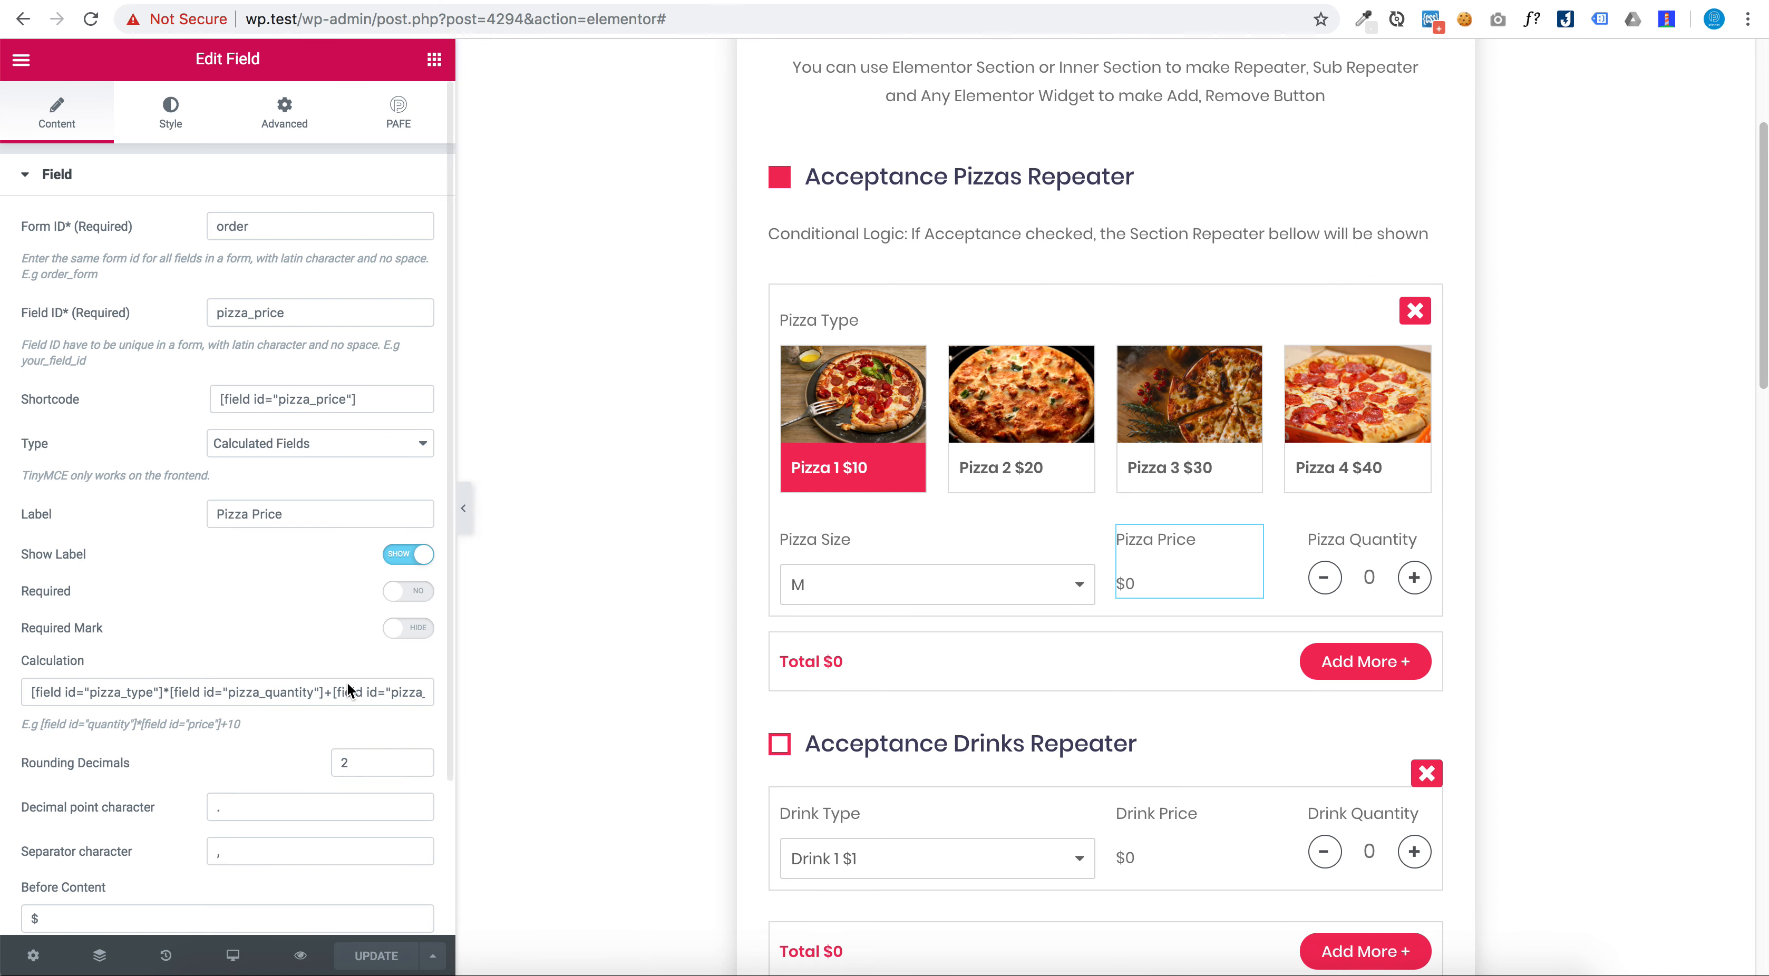
{"action": "left_click", "coordinate": [111, 690]}
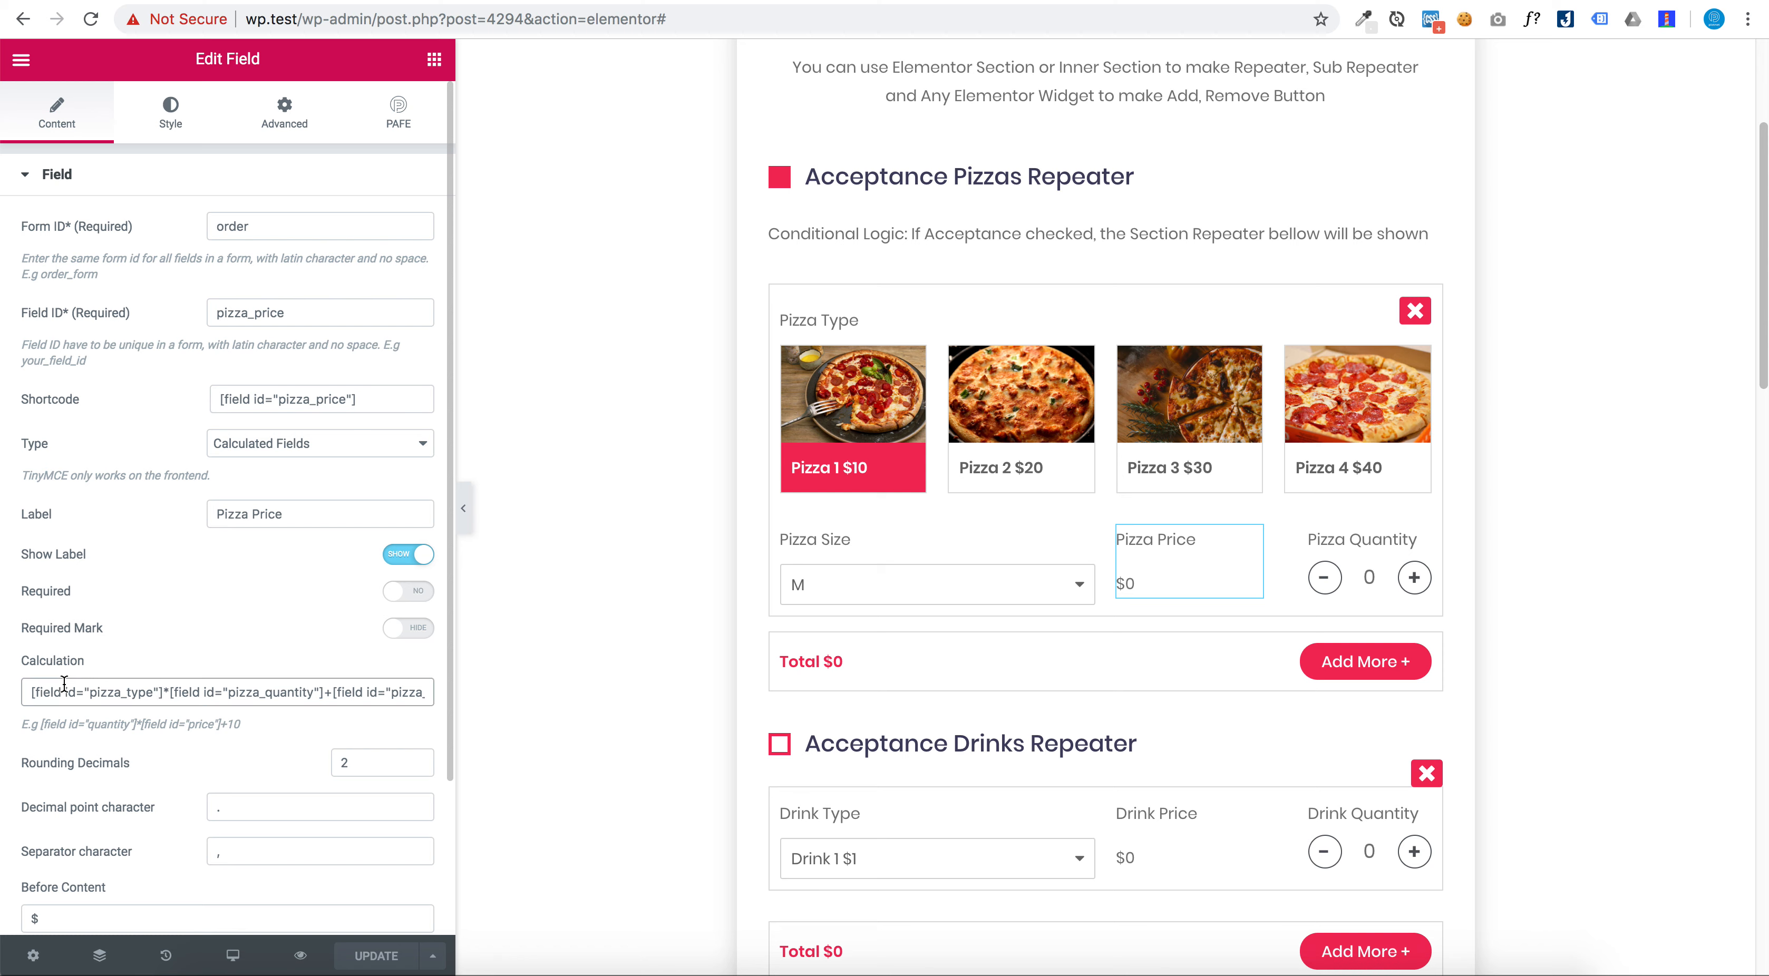
{"action": "left_click_drag", "start_coordinate": [30, 696], "coordinate": [449, 702]}
{"action": "left_click", "coordinate": [409, 694]}
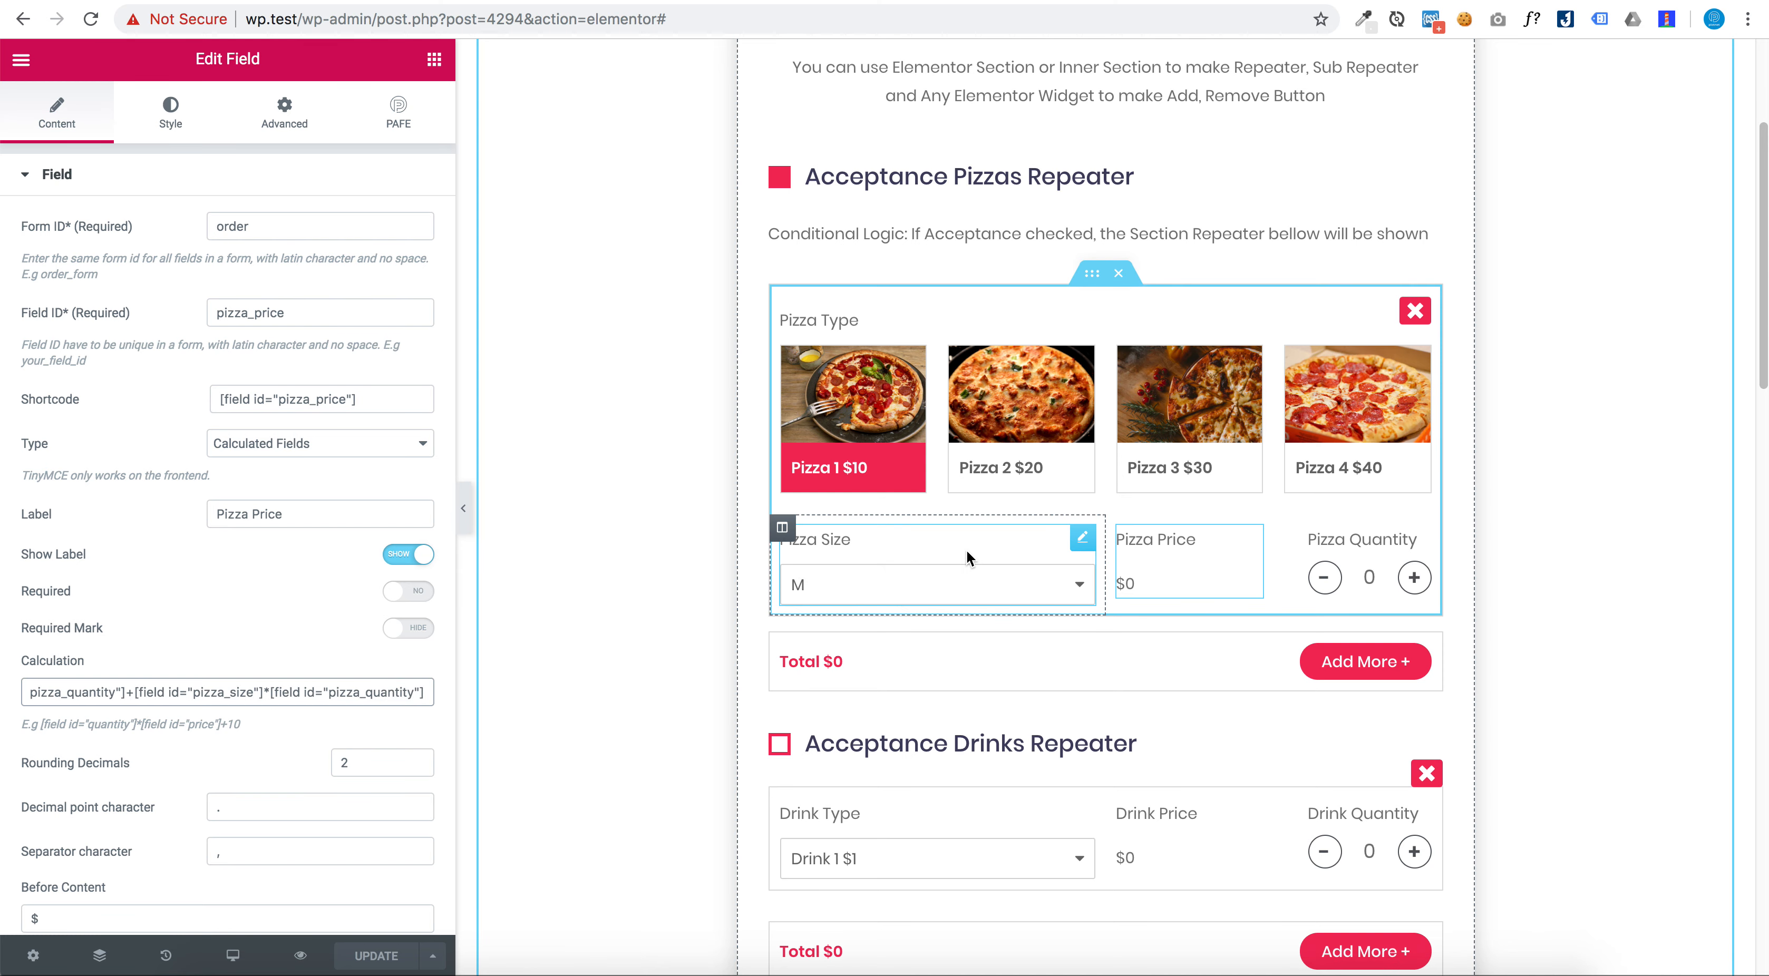
Compare the Pizza Total field's Calculation with the Pizza Price field's shortcode
{"action": "left_click", "coordinate": [914, 651]}
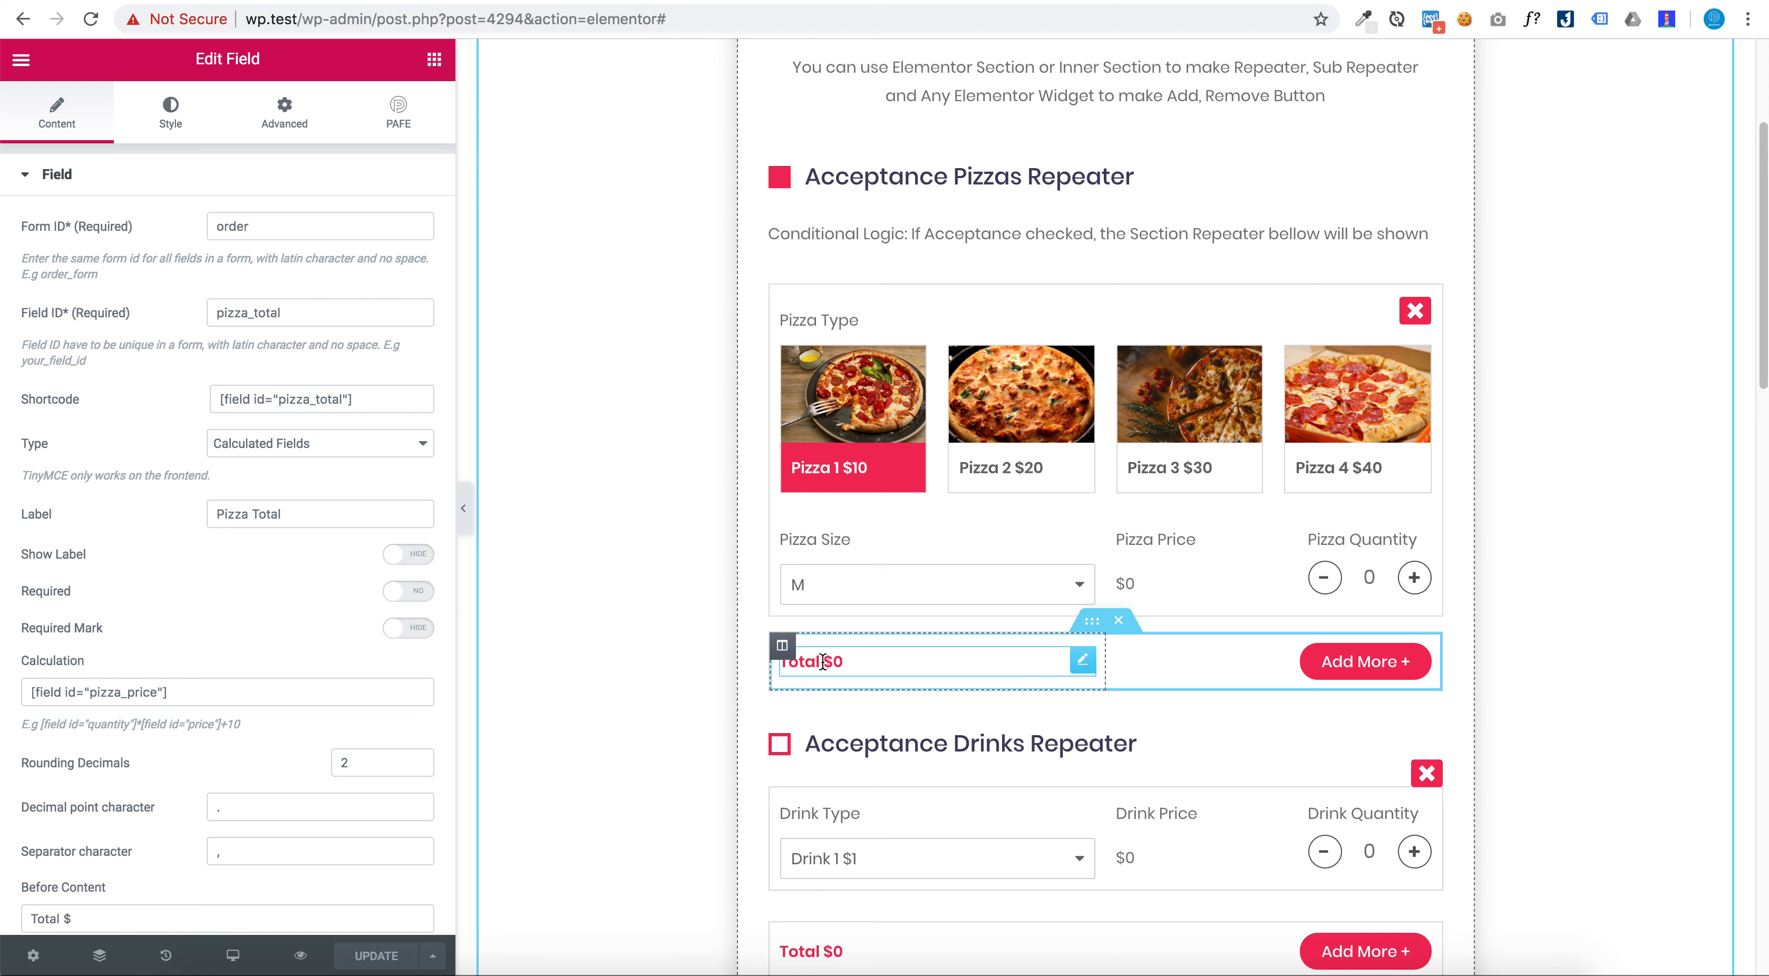
{"action": "left_click", "coordinate": [277, 696]}
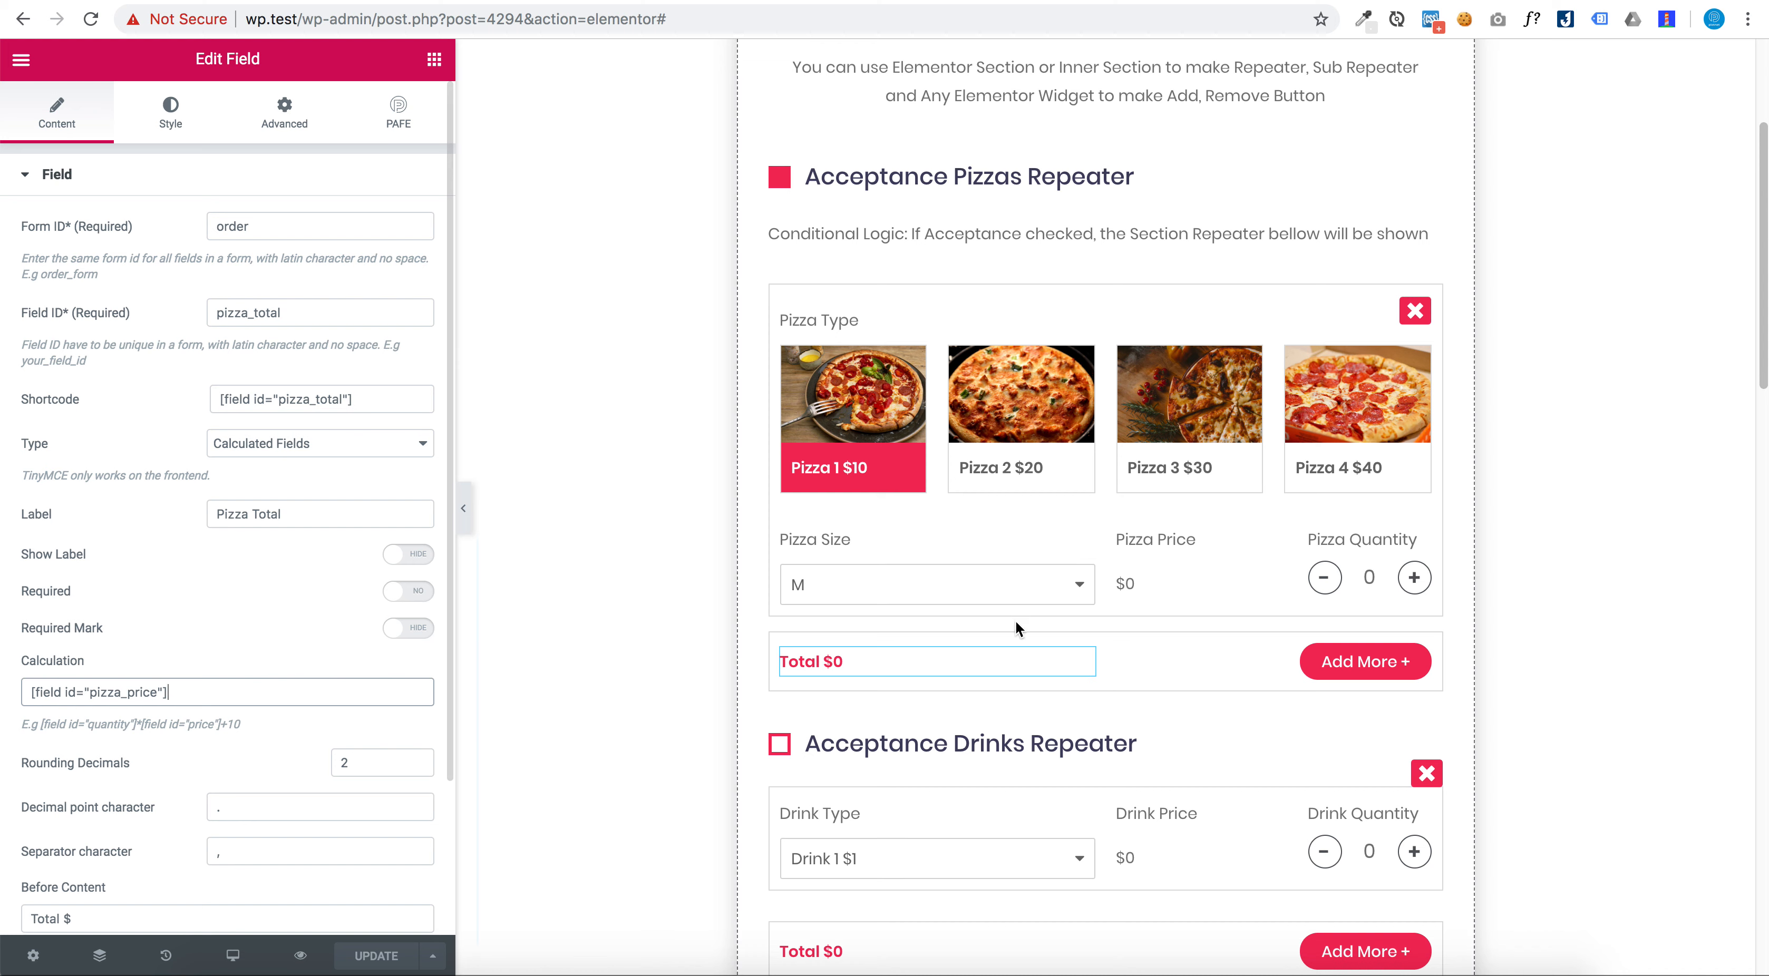
{"action": "left_click", "coordinate": [1134, 583]}
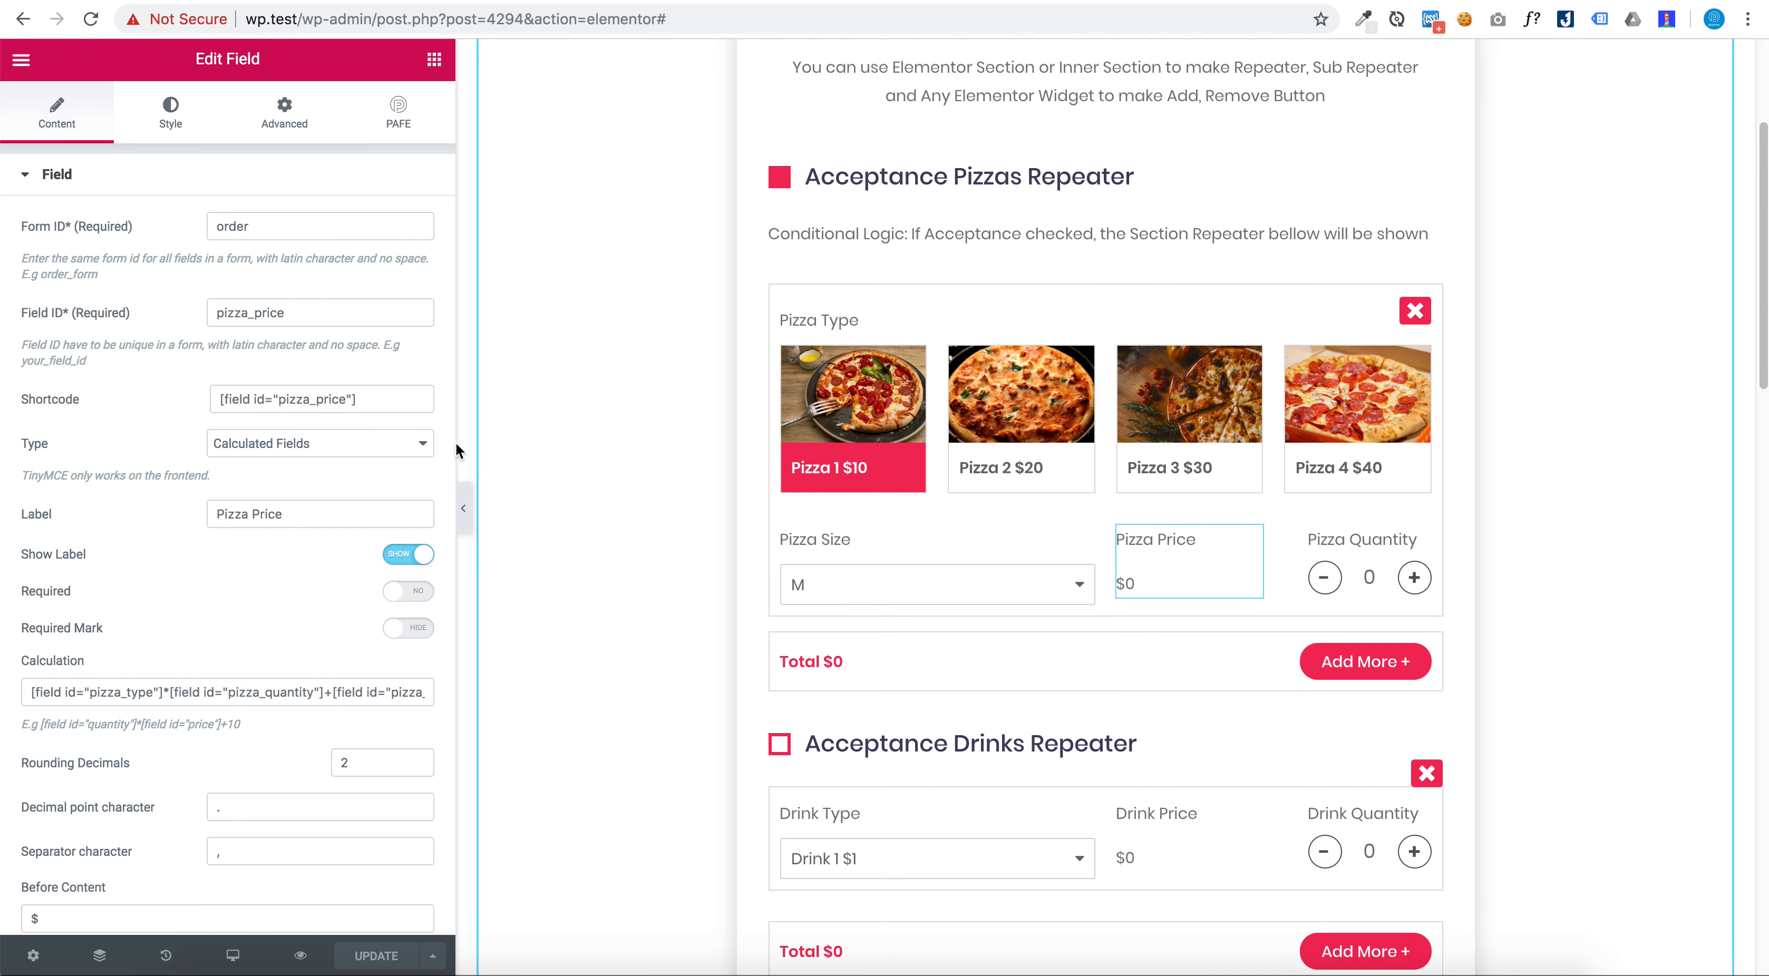
{"action": "left_click", "coordinate": [355, 400]}
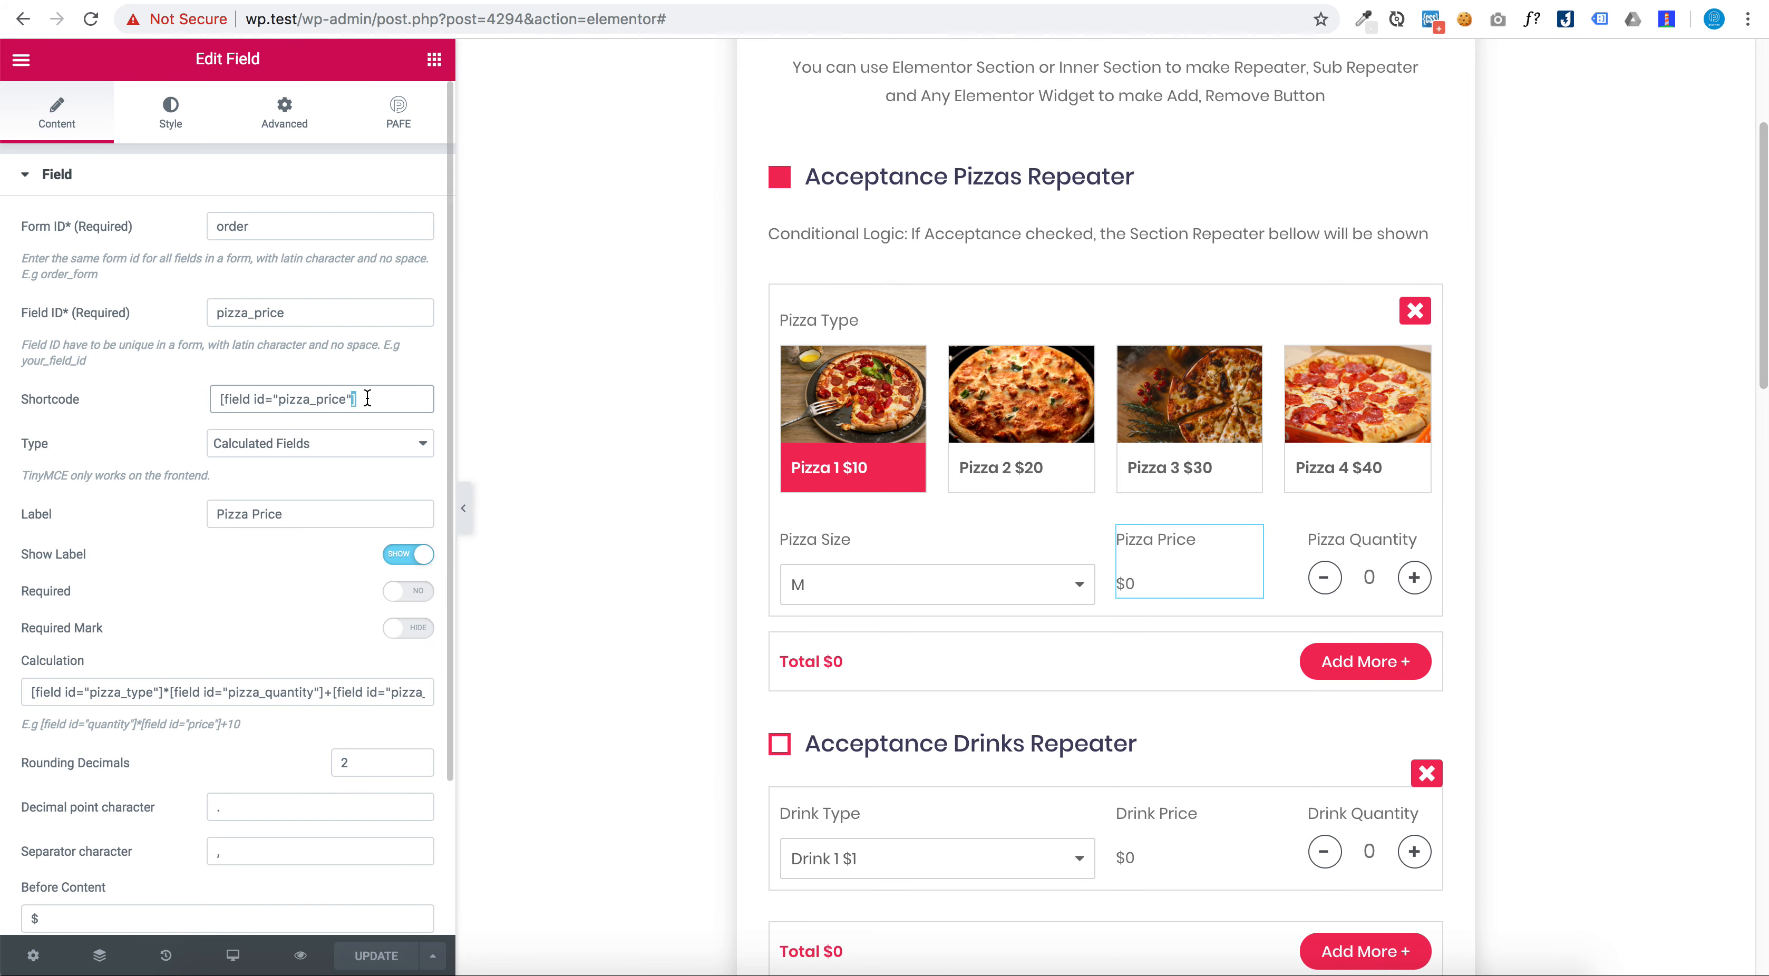
{"action": "left_click", "coordinate": [863, 660]}
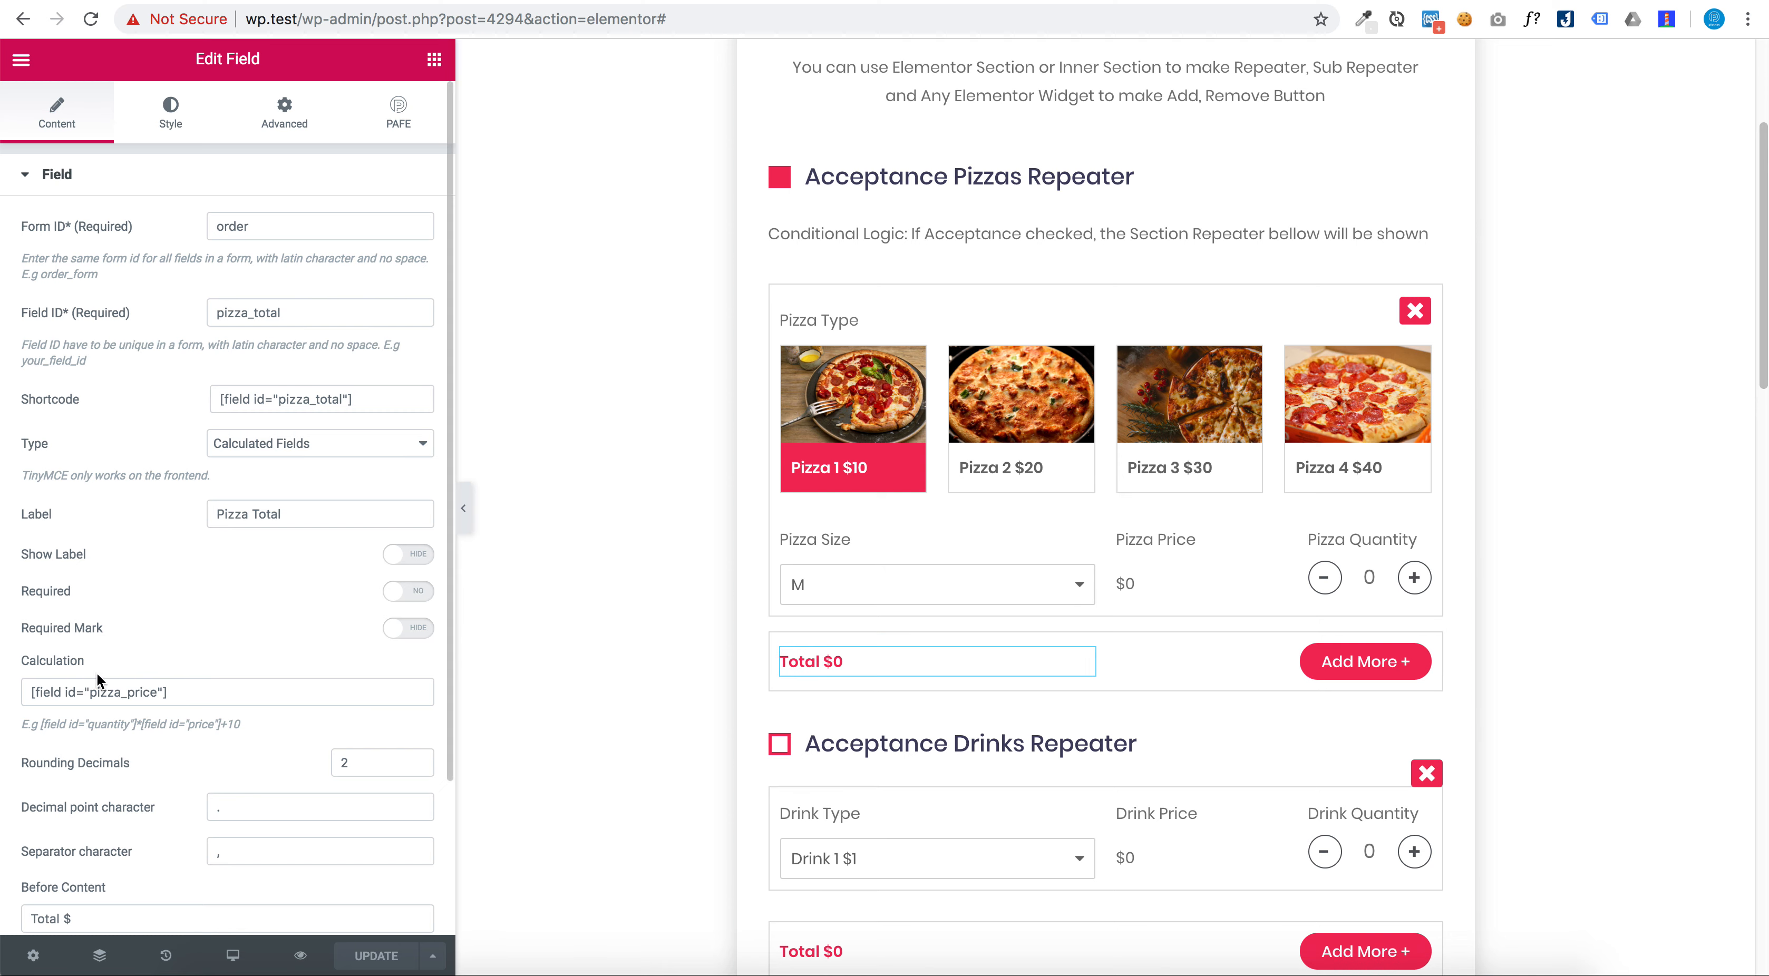
{"action": "left_click", "coordinate": [183, 693]}
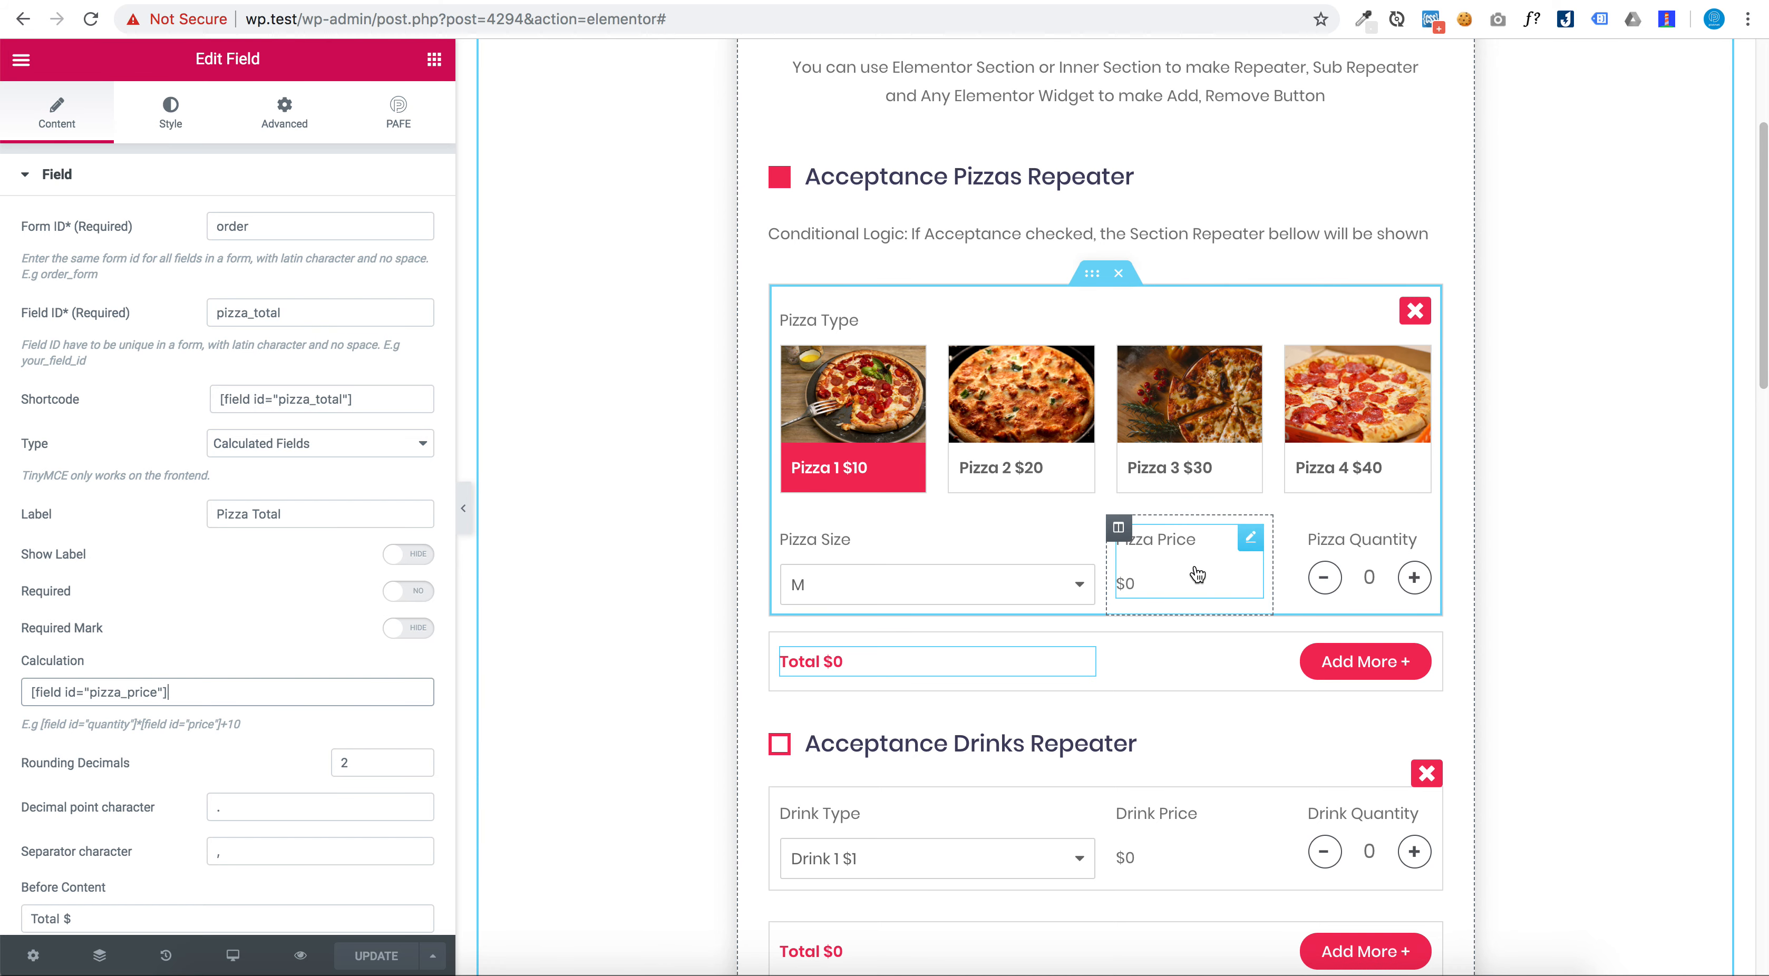
Examine the overall Total field's Calculation and the Field IDs of the pizza and drink totals it refers to
{"action": "scroll", "coordinate": [1195, 573], "scroll_direction": "down", "scroll_amount": 2}
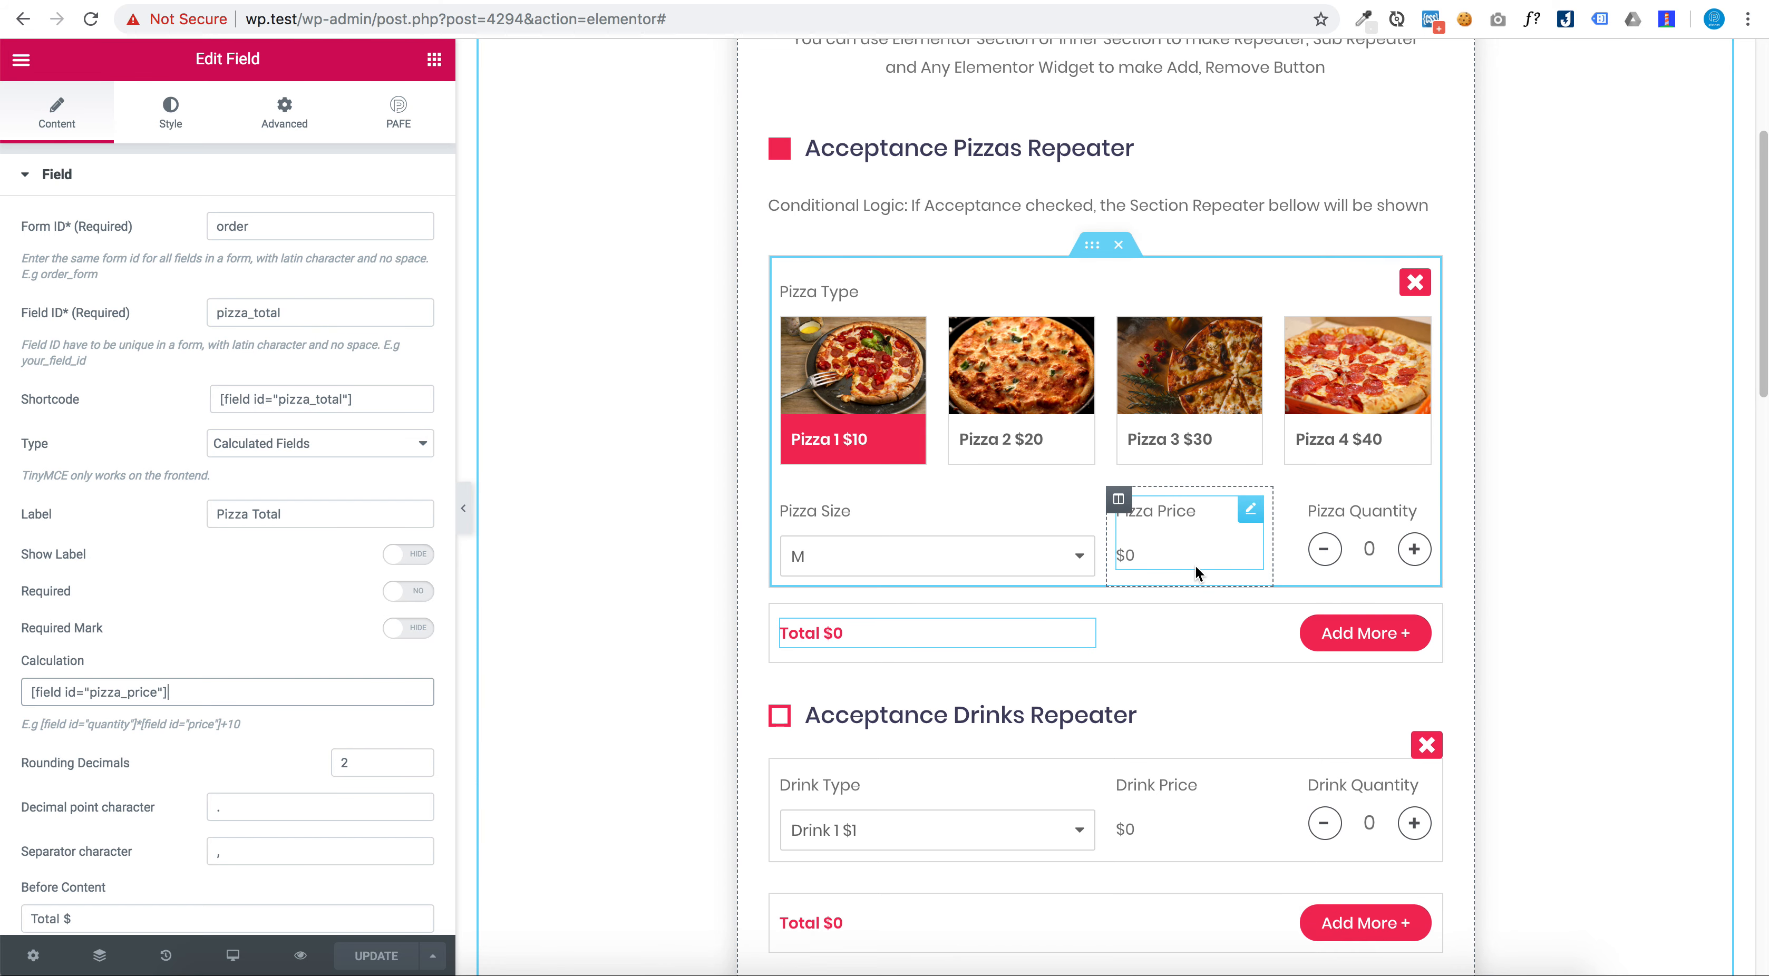
{"action": "scroll", "coordinate": [1195, 574], "scroll_direction": "down", "scroll_amount": 5}
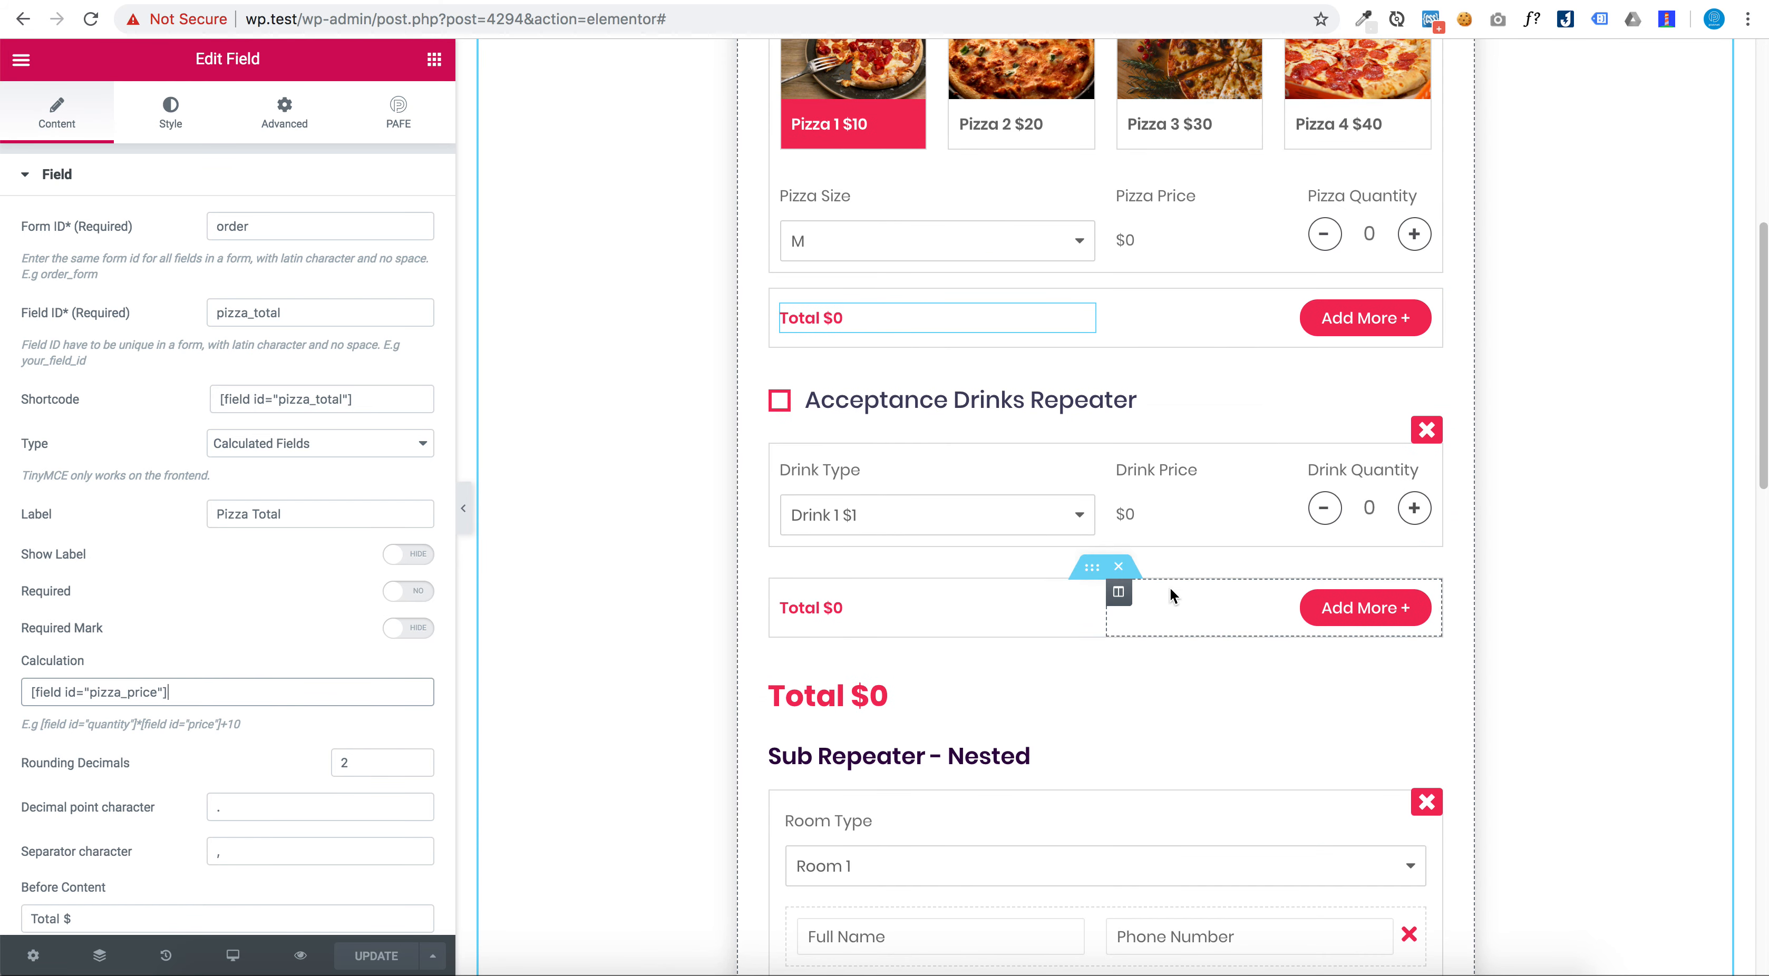
{"action": "left_click", "coordinate": [989, 699]}
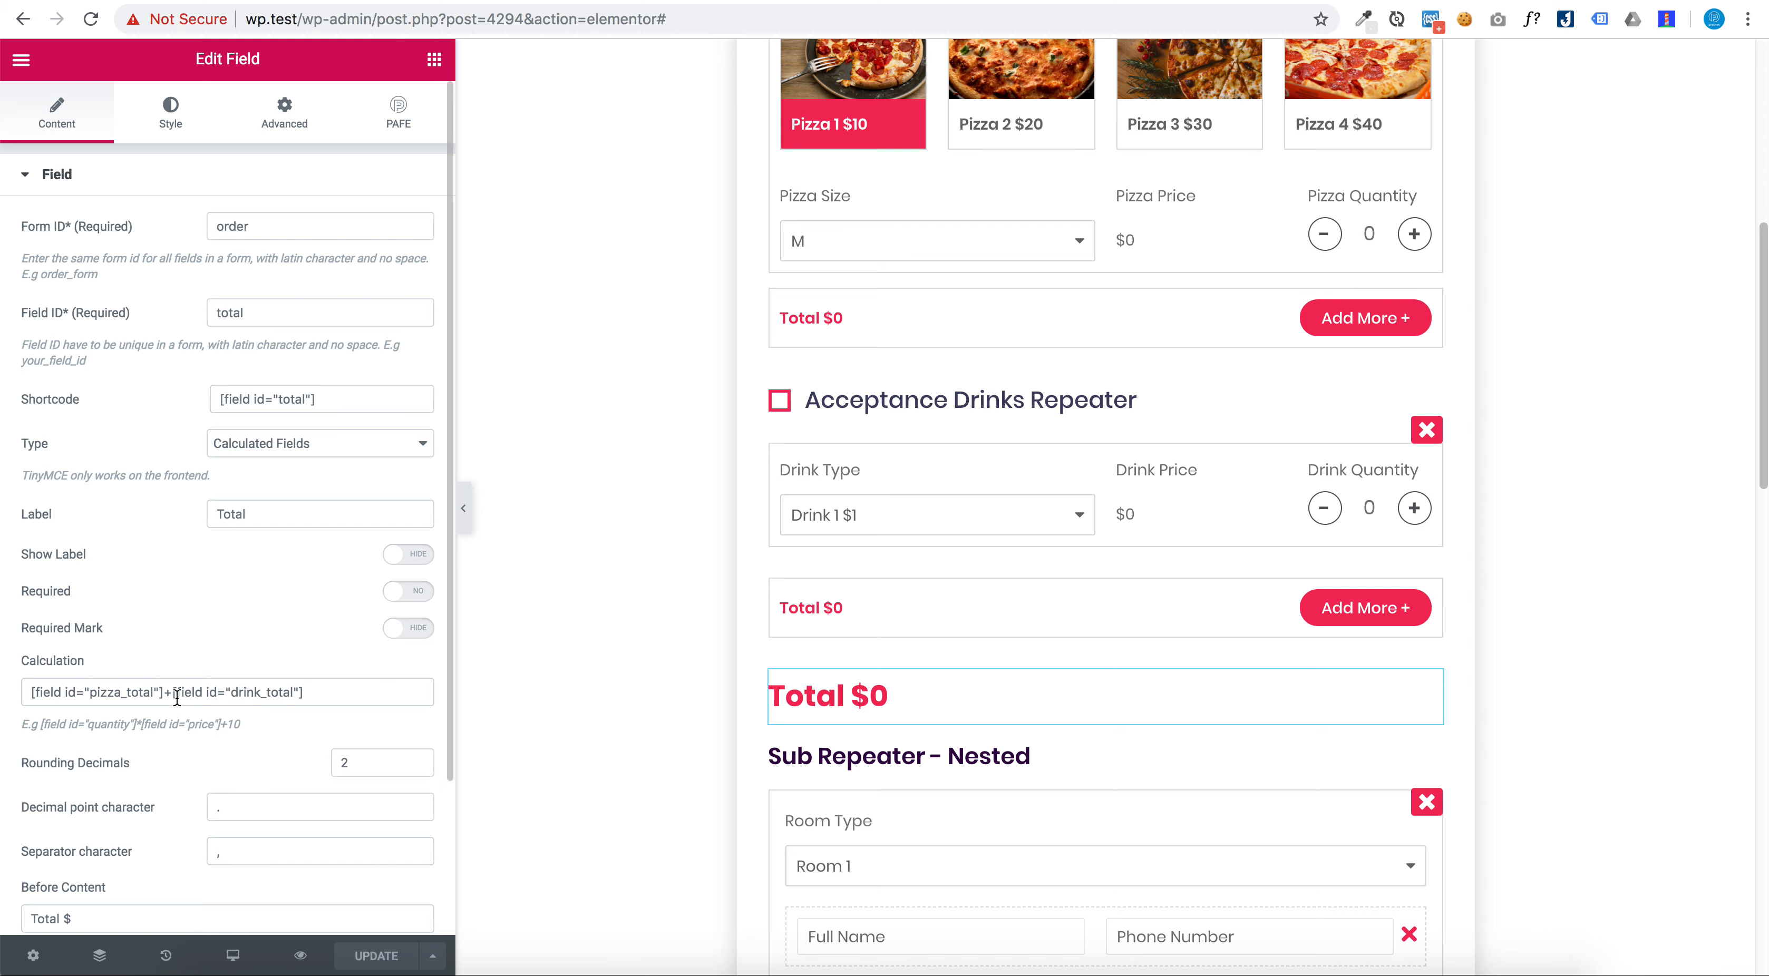
{"action": "left_click", "coordinate": [832, 322]}
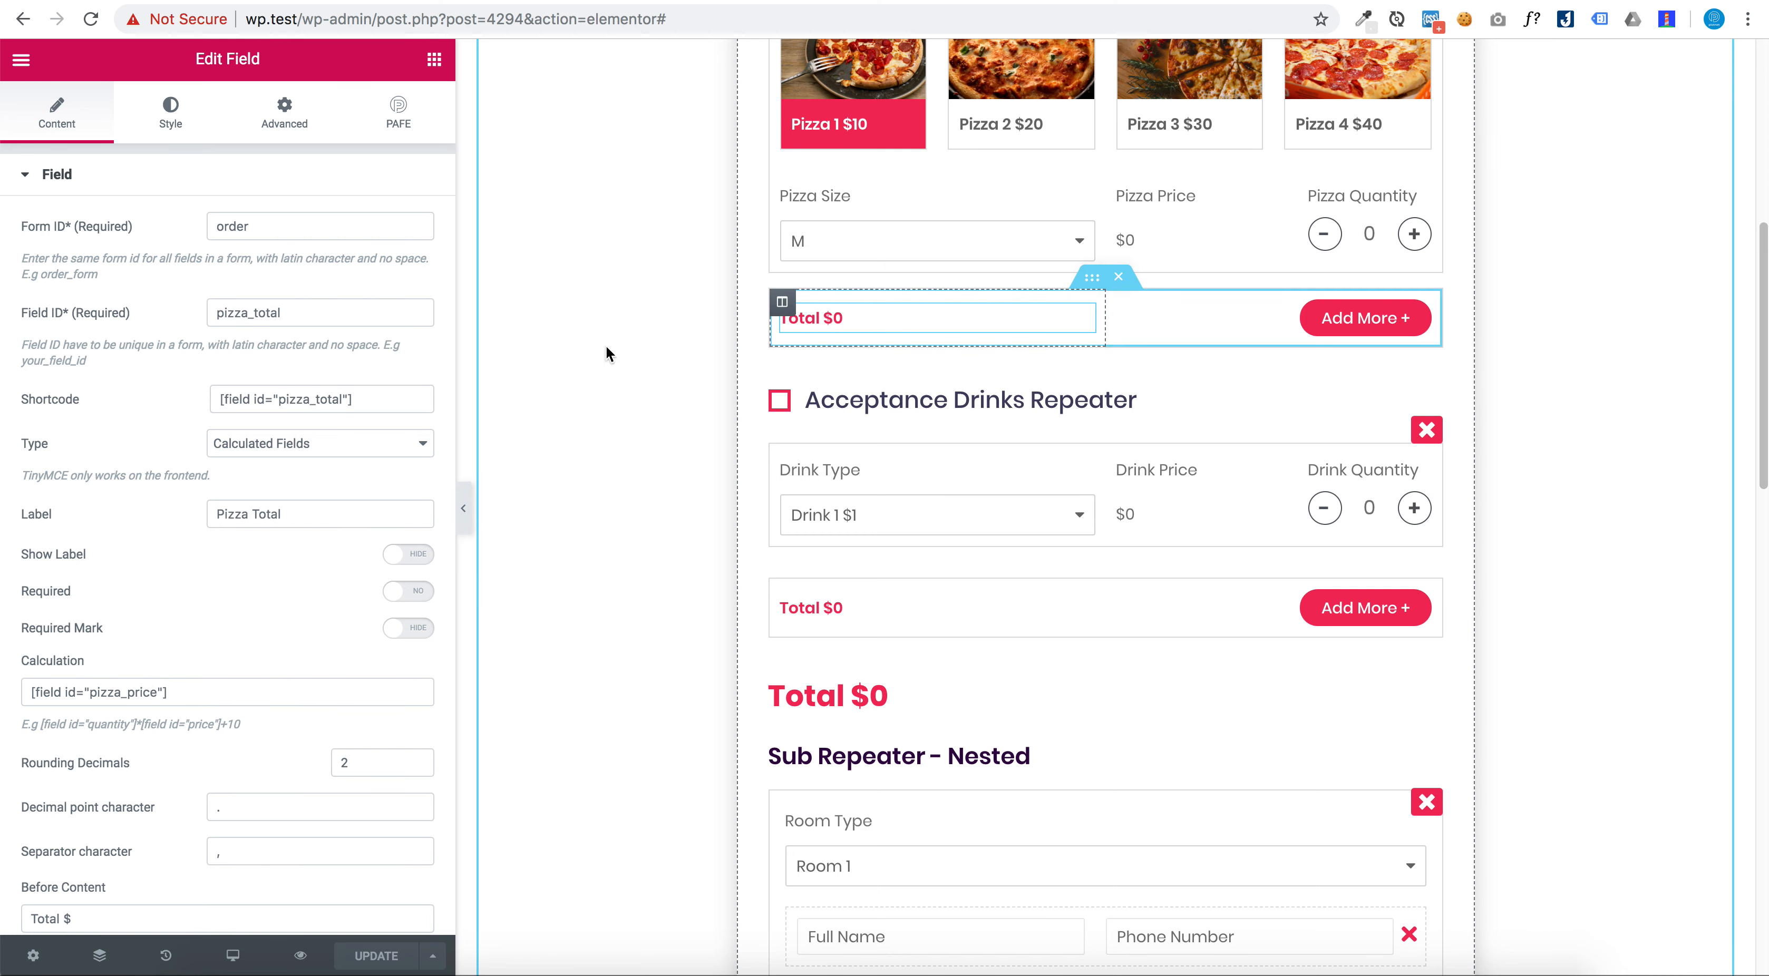
{"action": "left_click", "coordinate": [864, 604]}
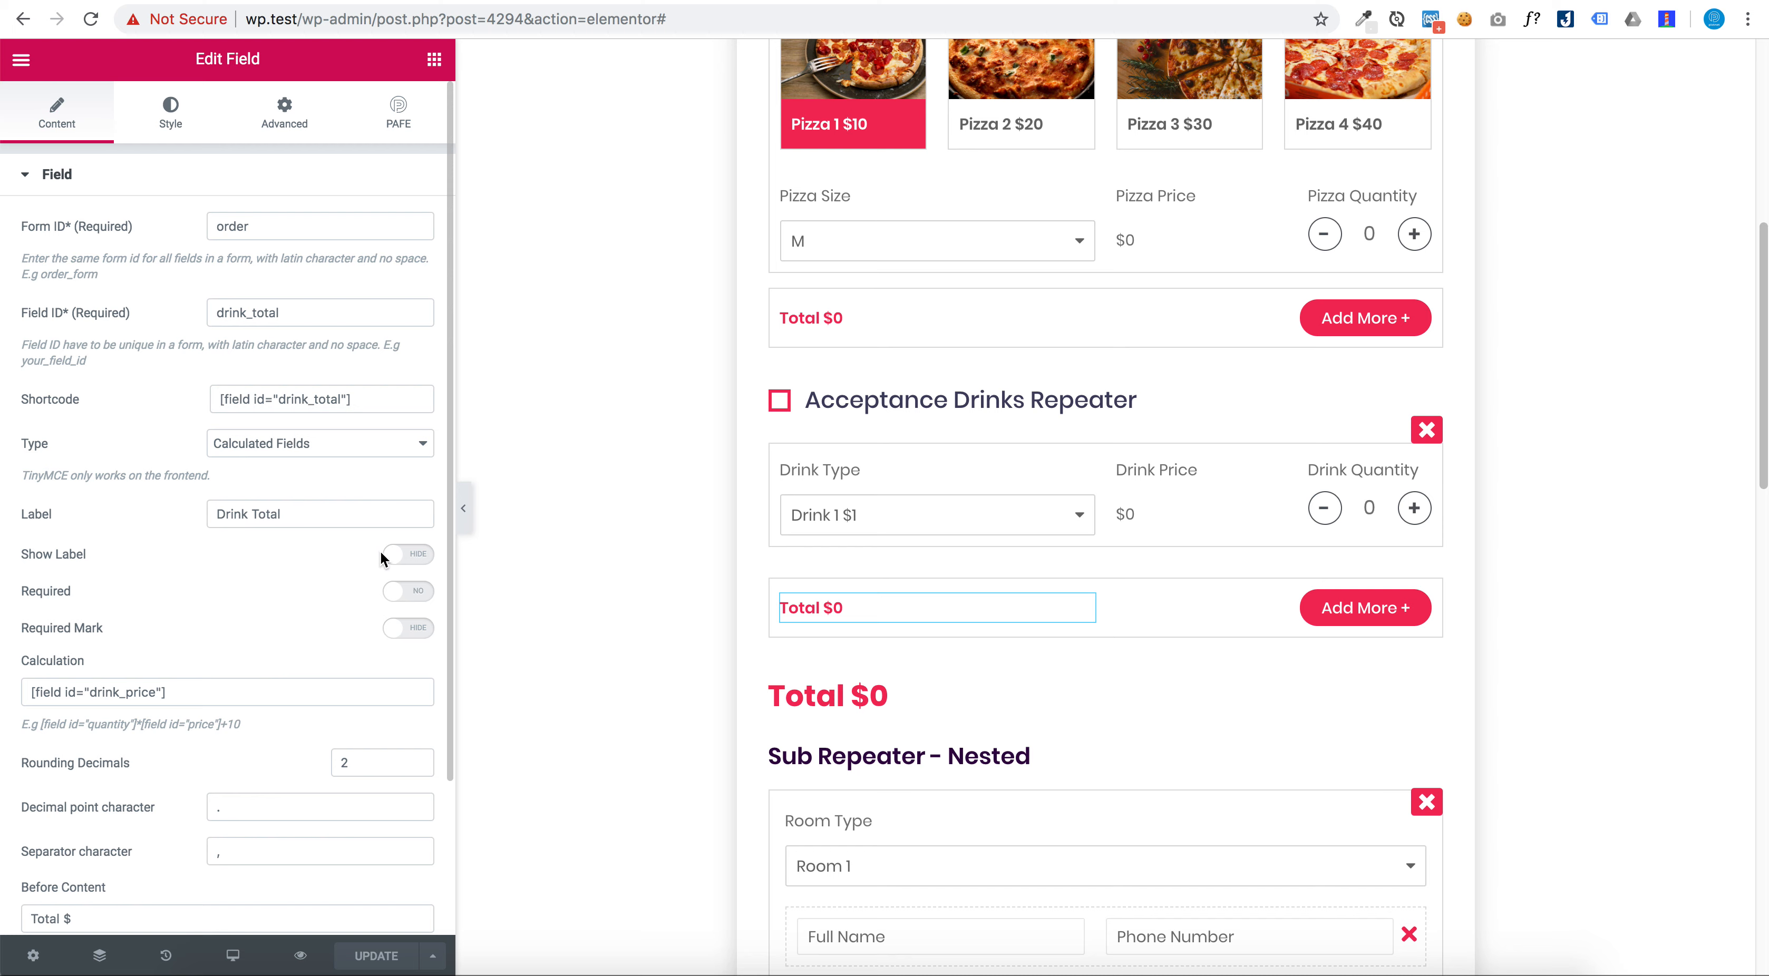
{"action": "left_click", "coordinate": [999, 690]}
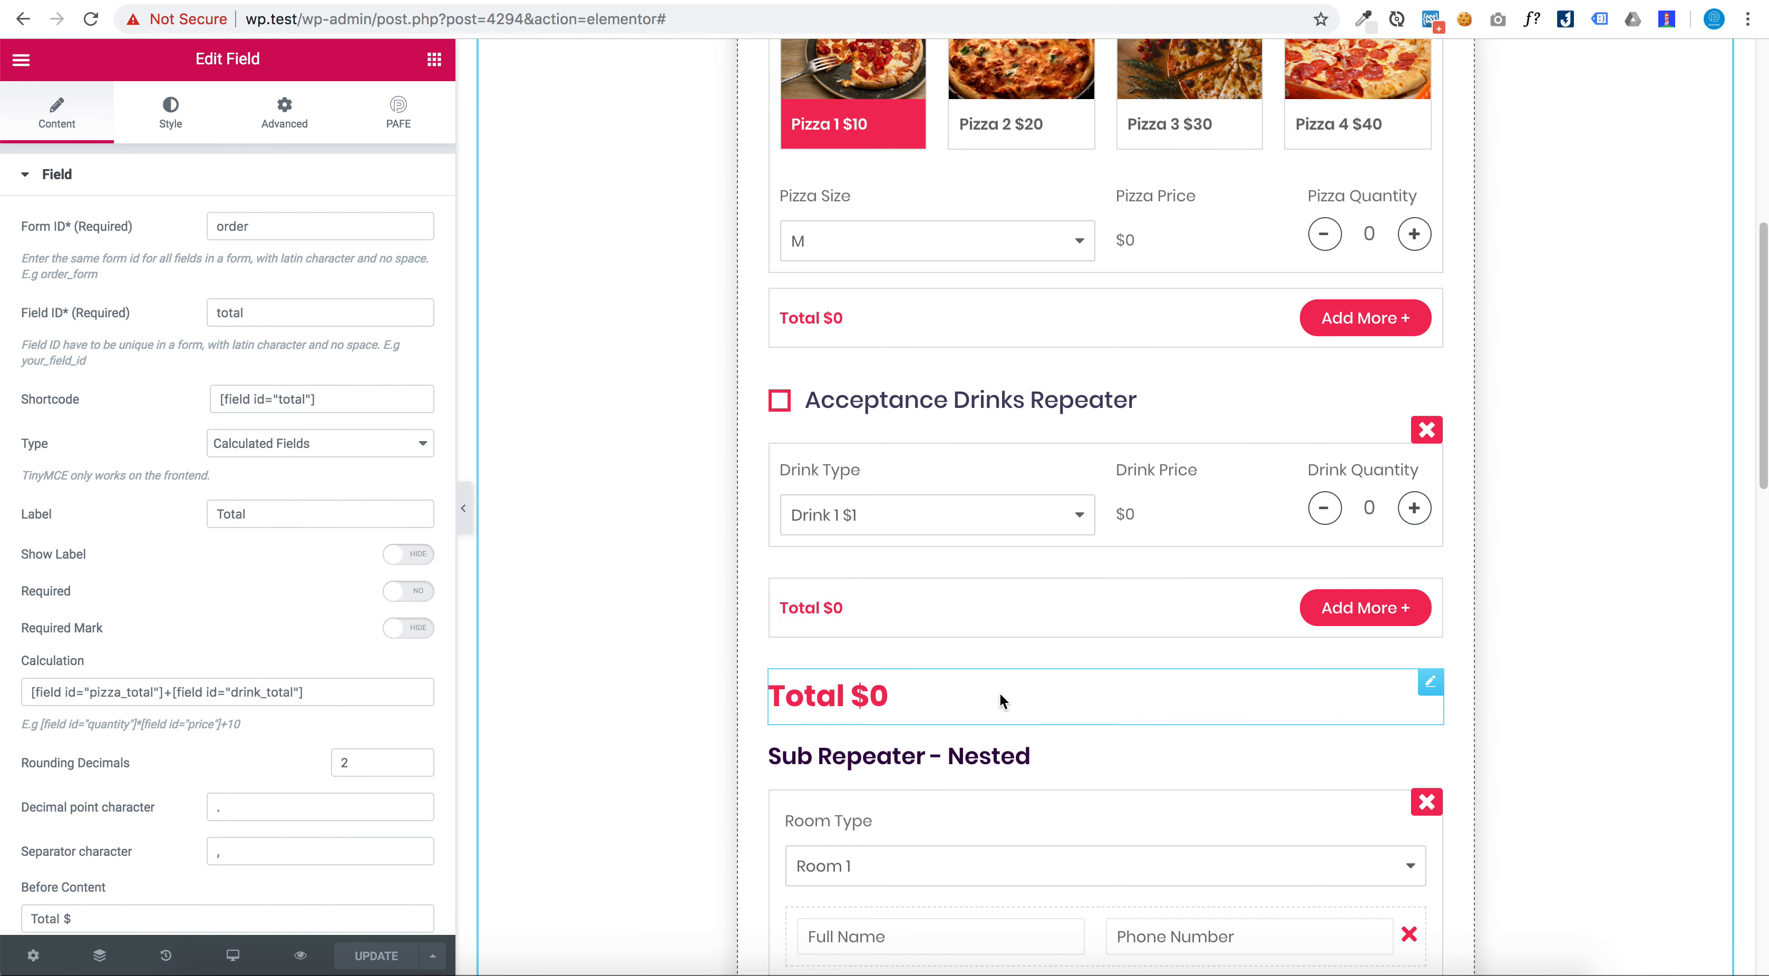
{"action": "left_click", "coordinate": [345, 694]}
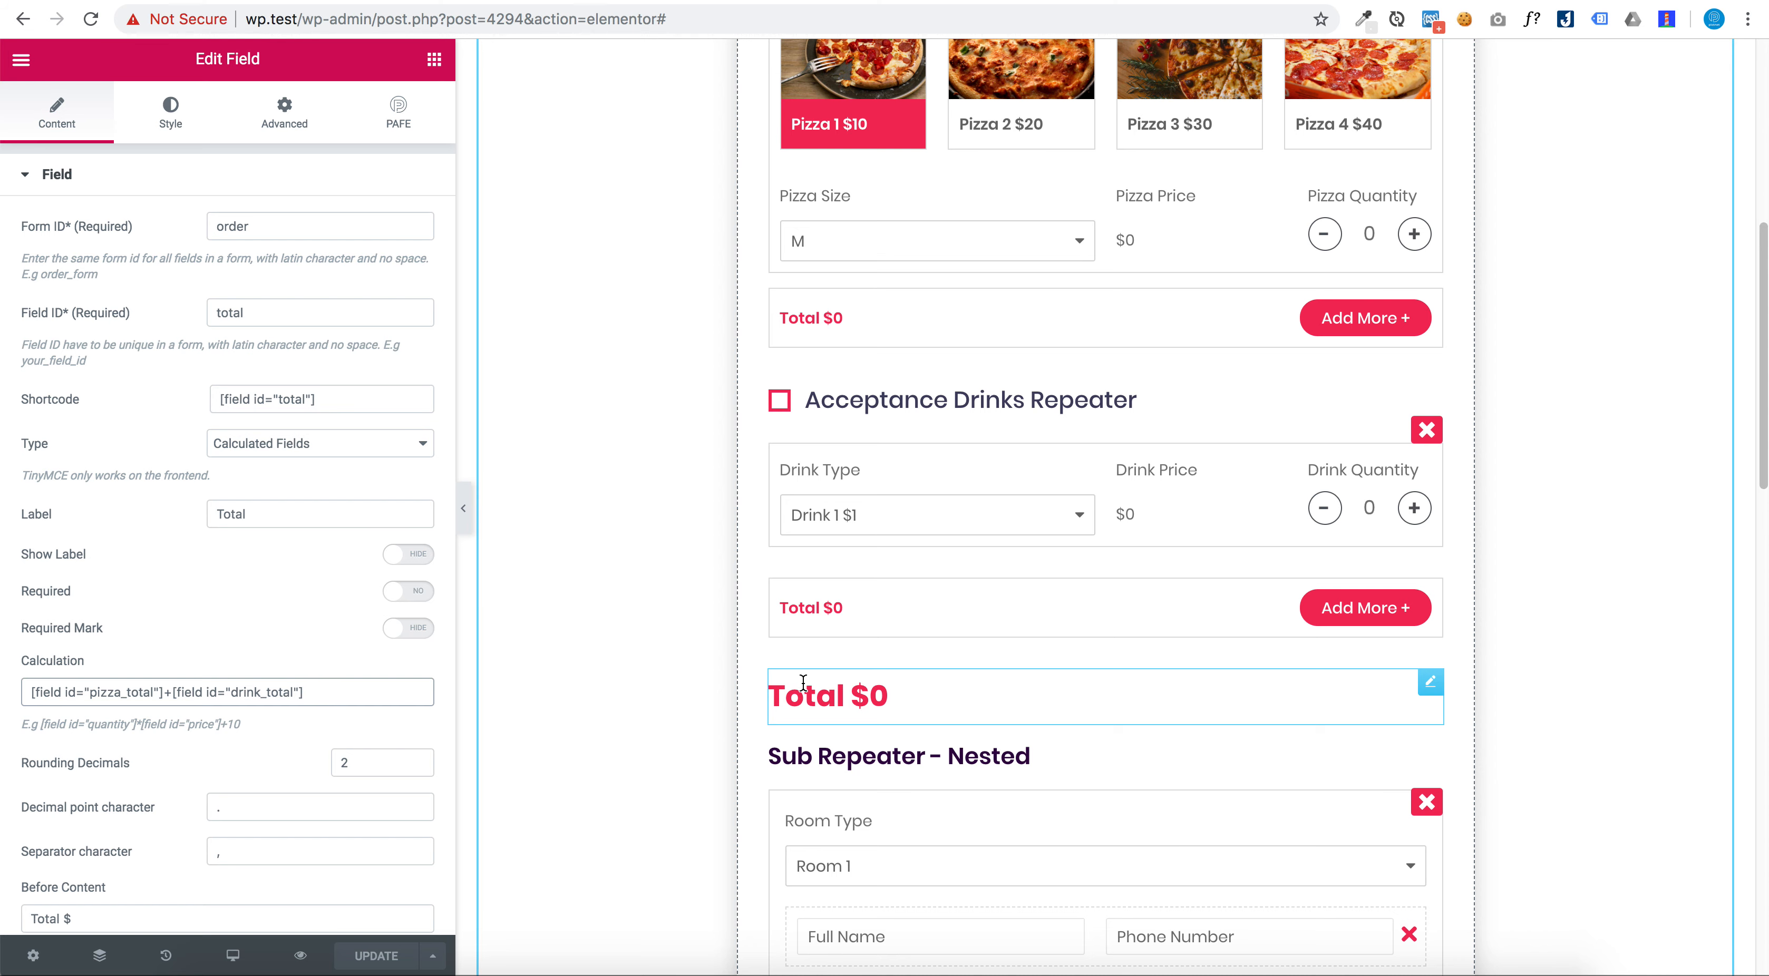
Open the PAFE Form Builder Conditional Logic settings of the pizza repeater's inner section
{"action": "scroll", "coordinate": [802, 683], "scroll_direction": "up", "scroll_amount": 5}
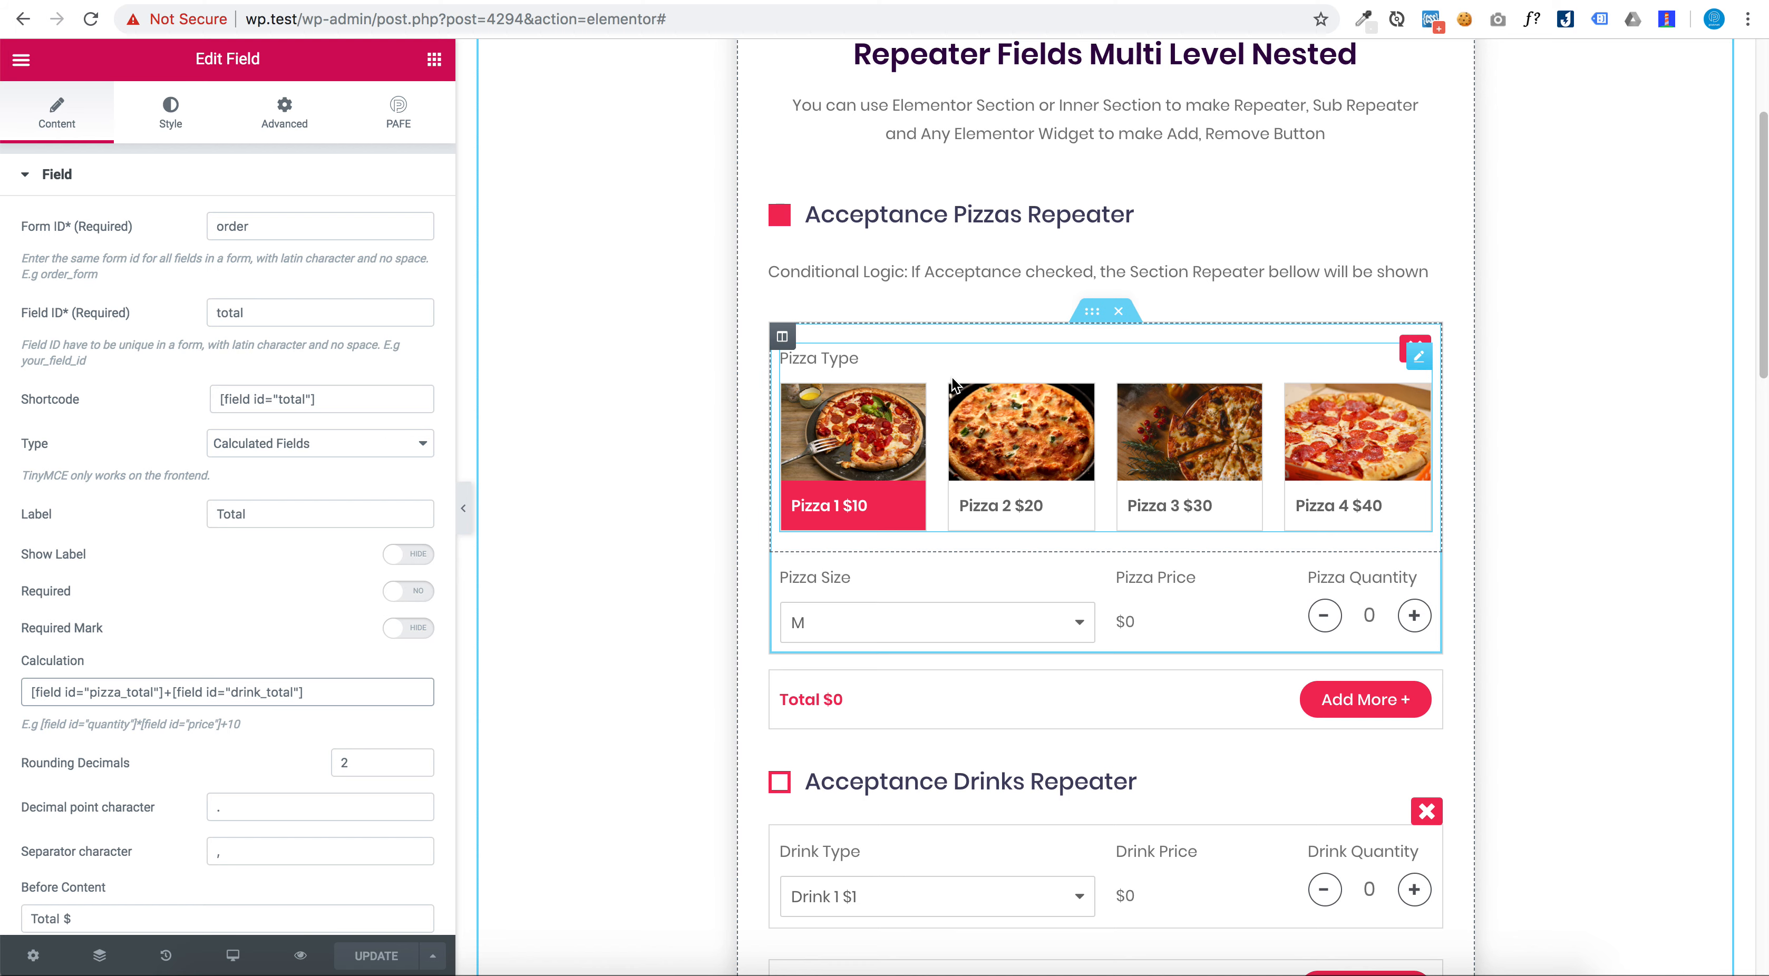
{"action": "left_click", "coordinate": [1093, 325]}
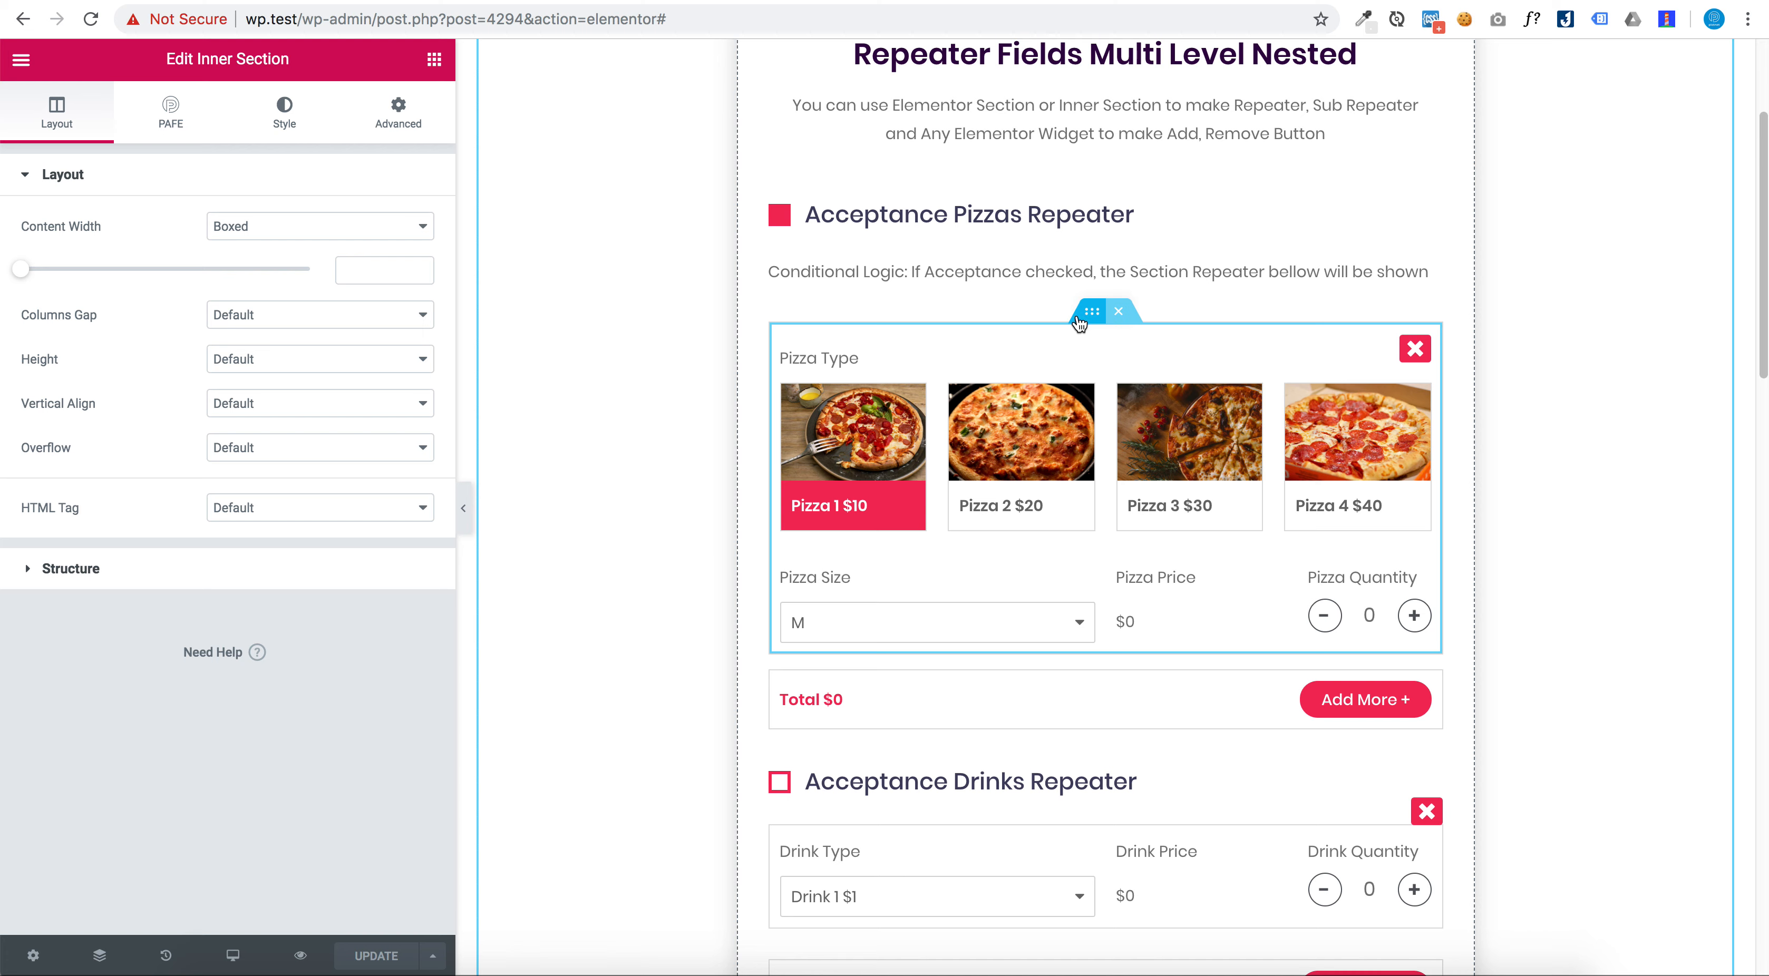
{"action": "left_click", "coordinate": [176, 129]}
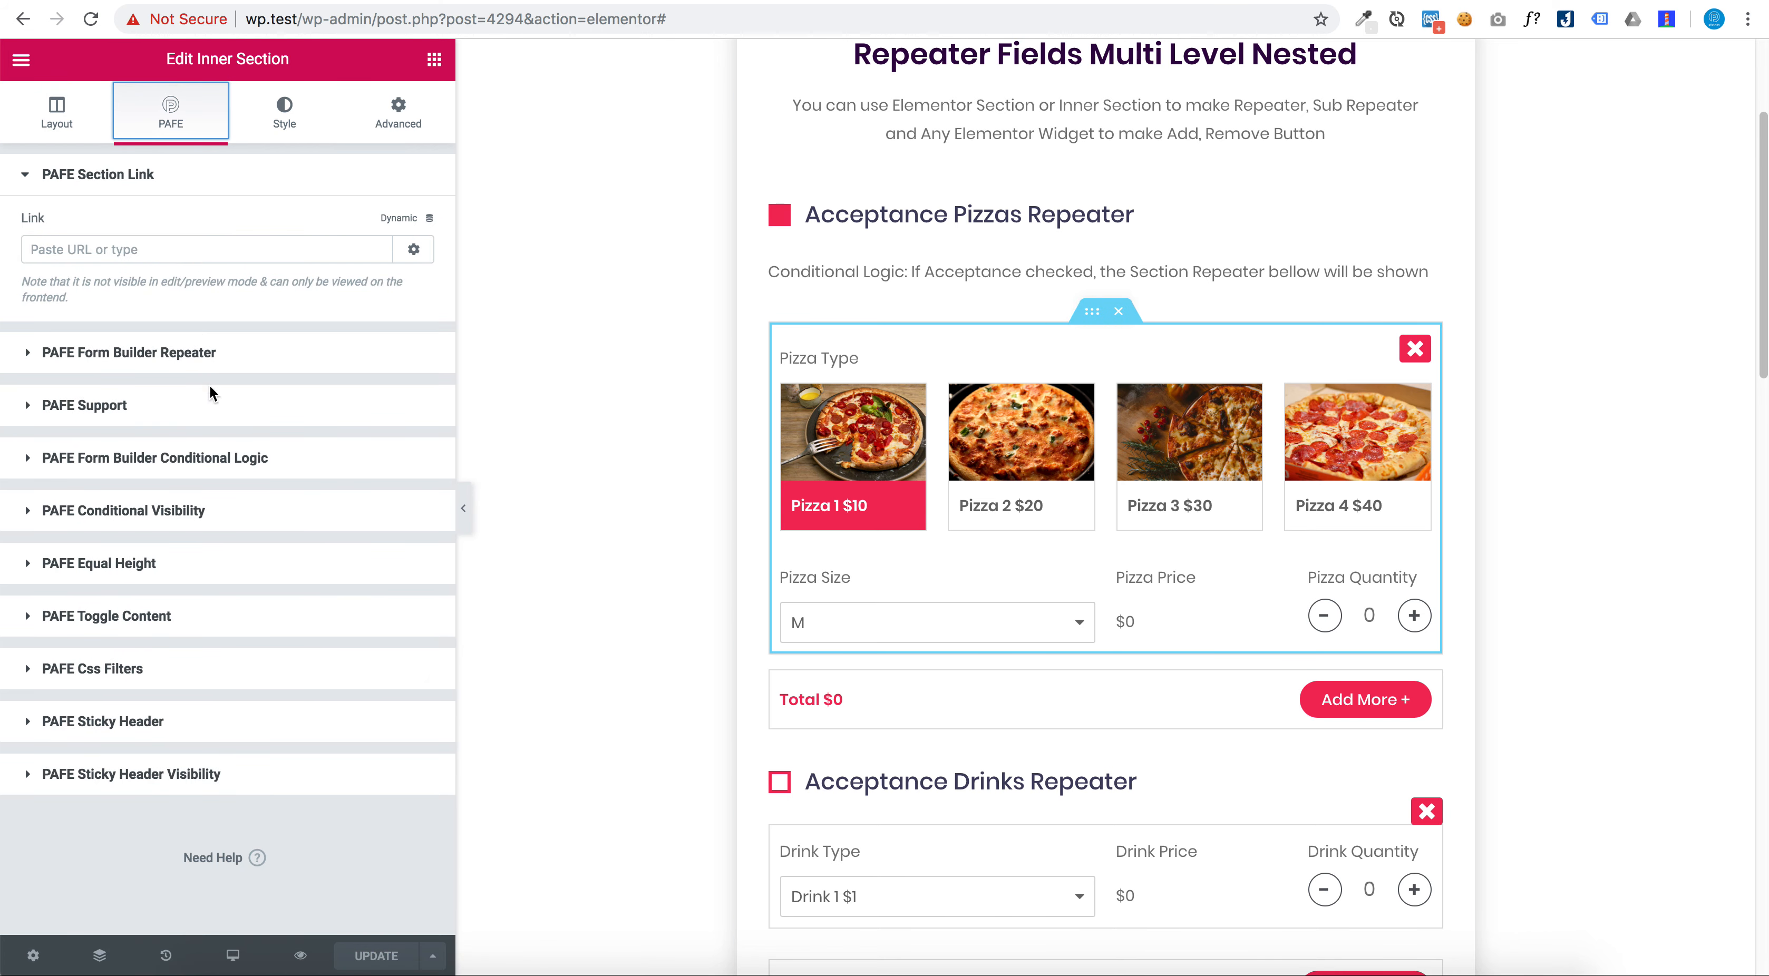
{"action": "left_click", "coordinate": [190, 465]}
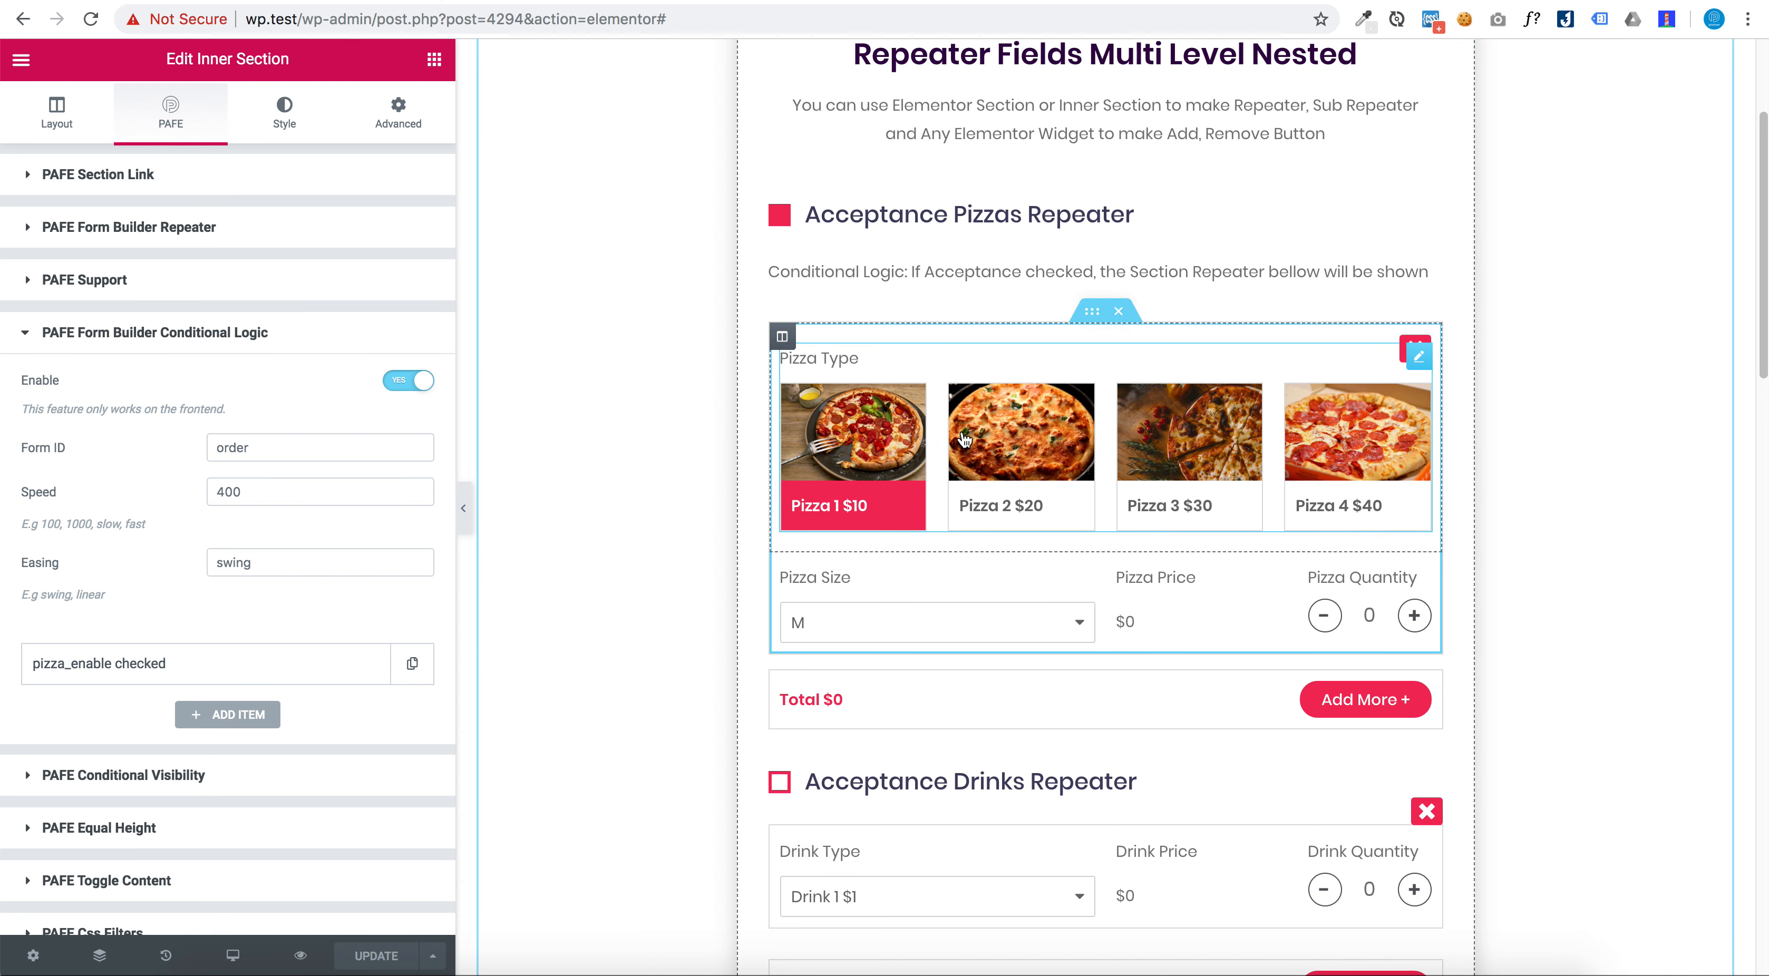
Examine the Pizza Size field's own Conditional Logic settings and return to those of the pizza inner section
{"action": "left_click", "coordinate": [1014, 588]}
{"action": "scroll", "coordinate": [181, 654], "scroll_direction": "down", "scroll_amount": 1}
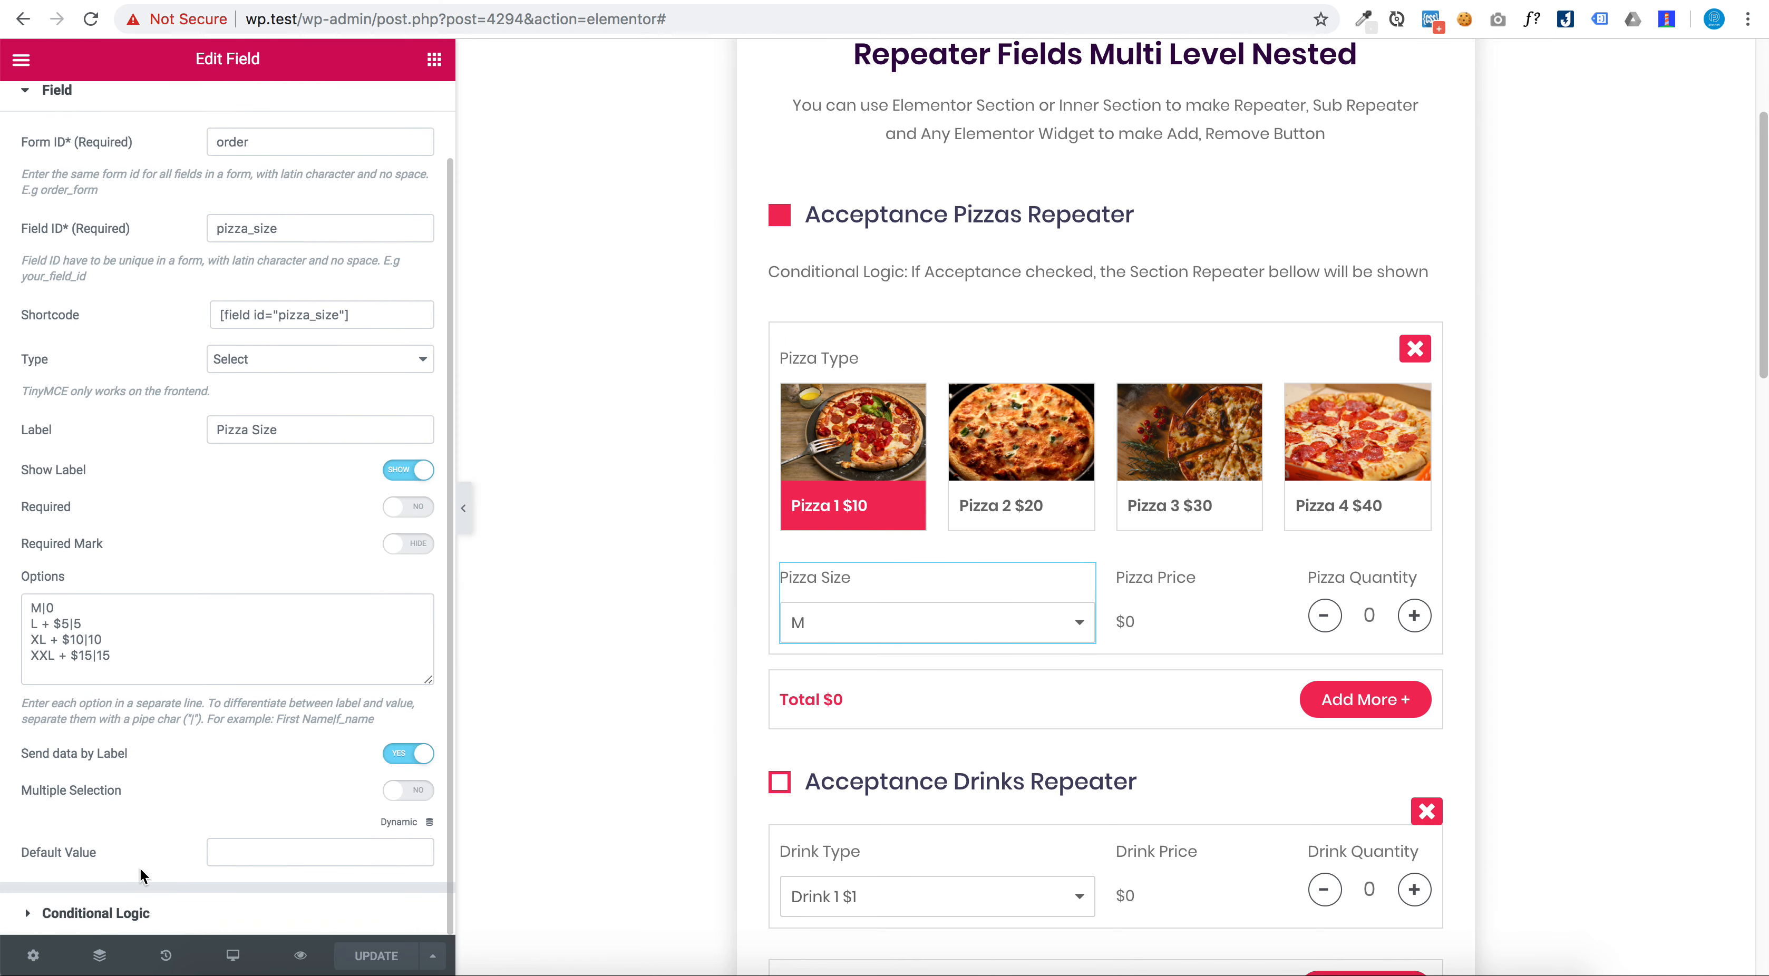
{"action": "left_click", "coordinate": [144, 915]}
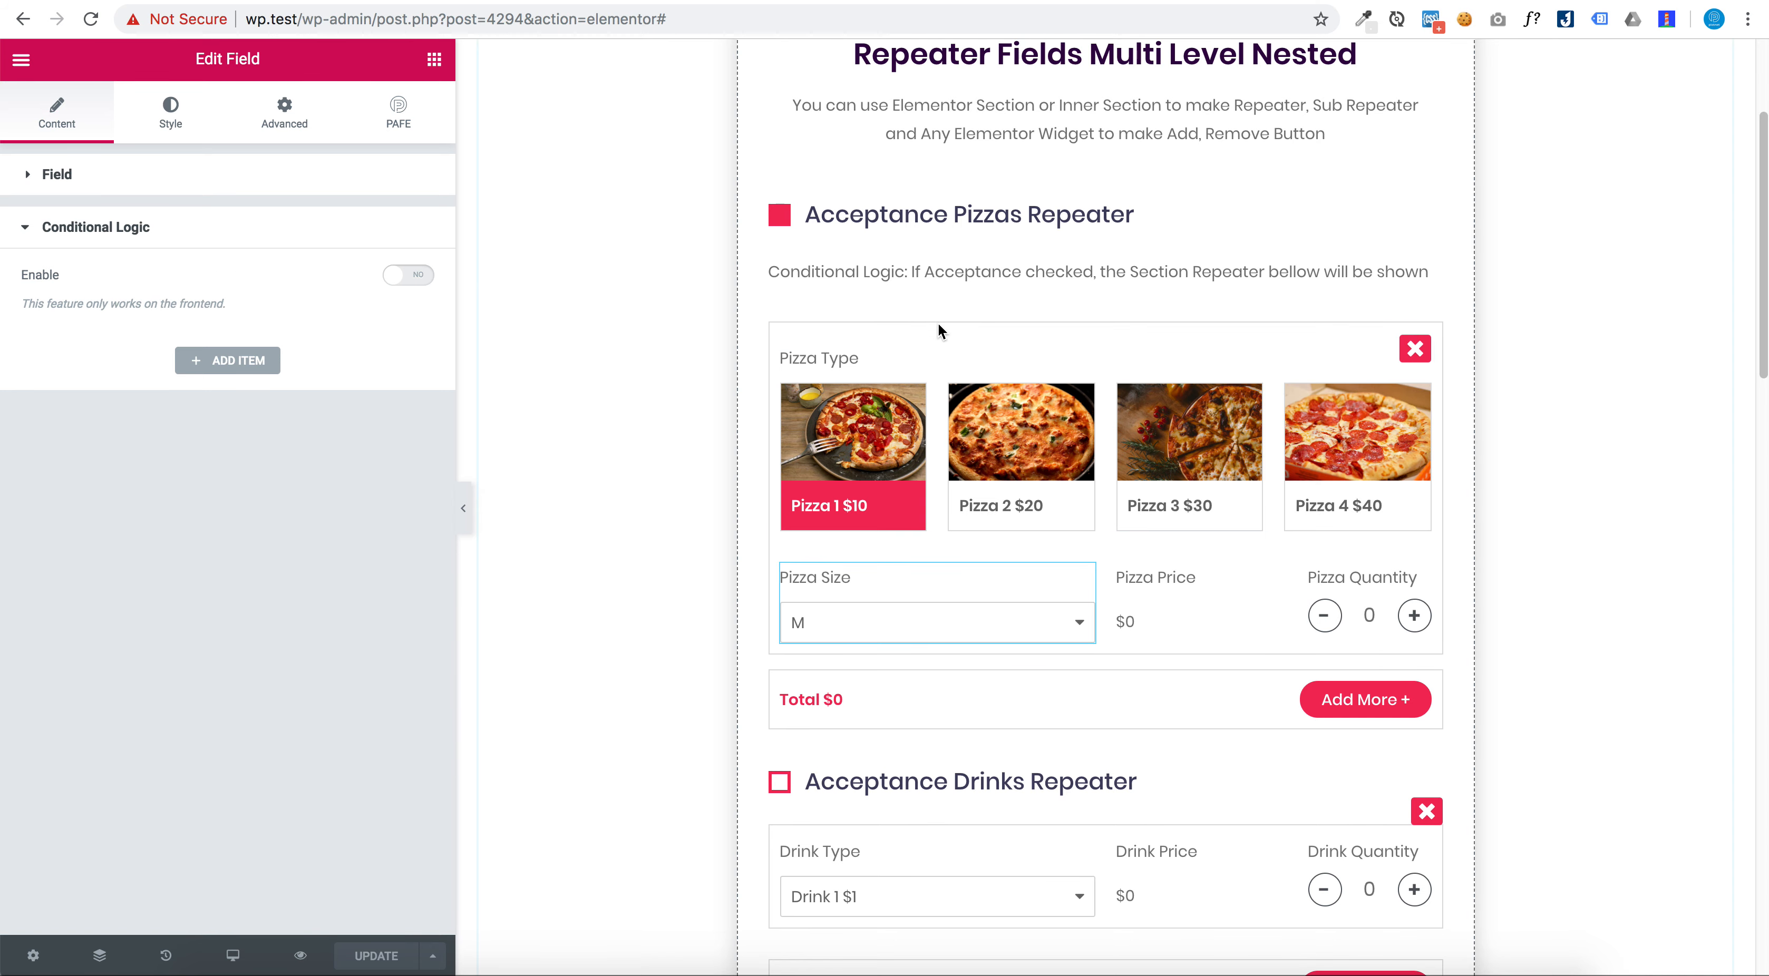
{"action": "left_click", "coordinate": [1093, 314]}
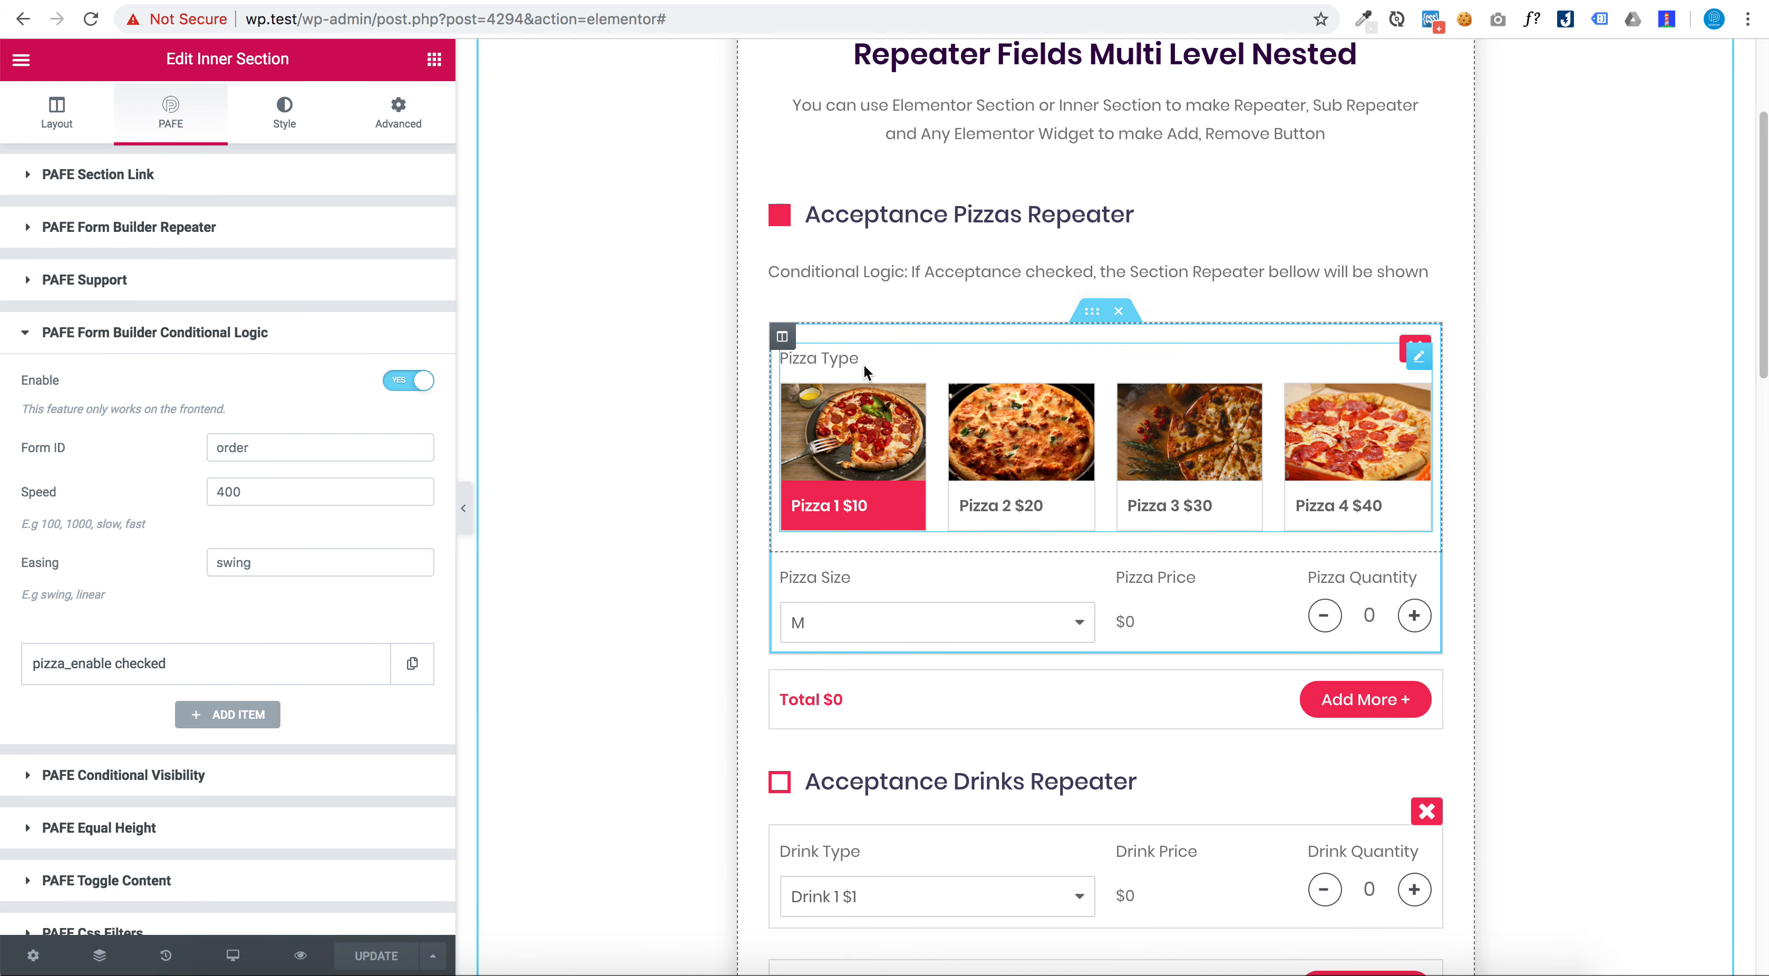
Examine the pizza section's pizza_enable condition and compare it with the Acceptance Pizzas Repeater checkbox's Field ID
{"action": "left_click", "coordinate": [434, 63]}
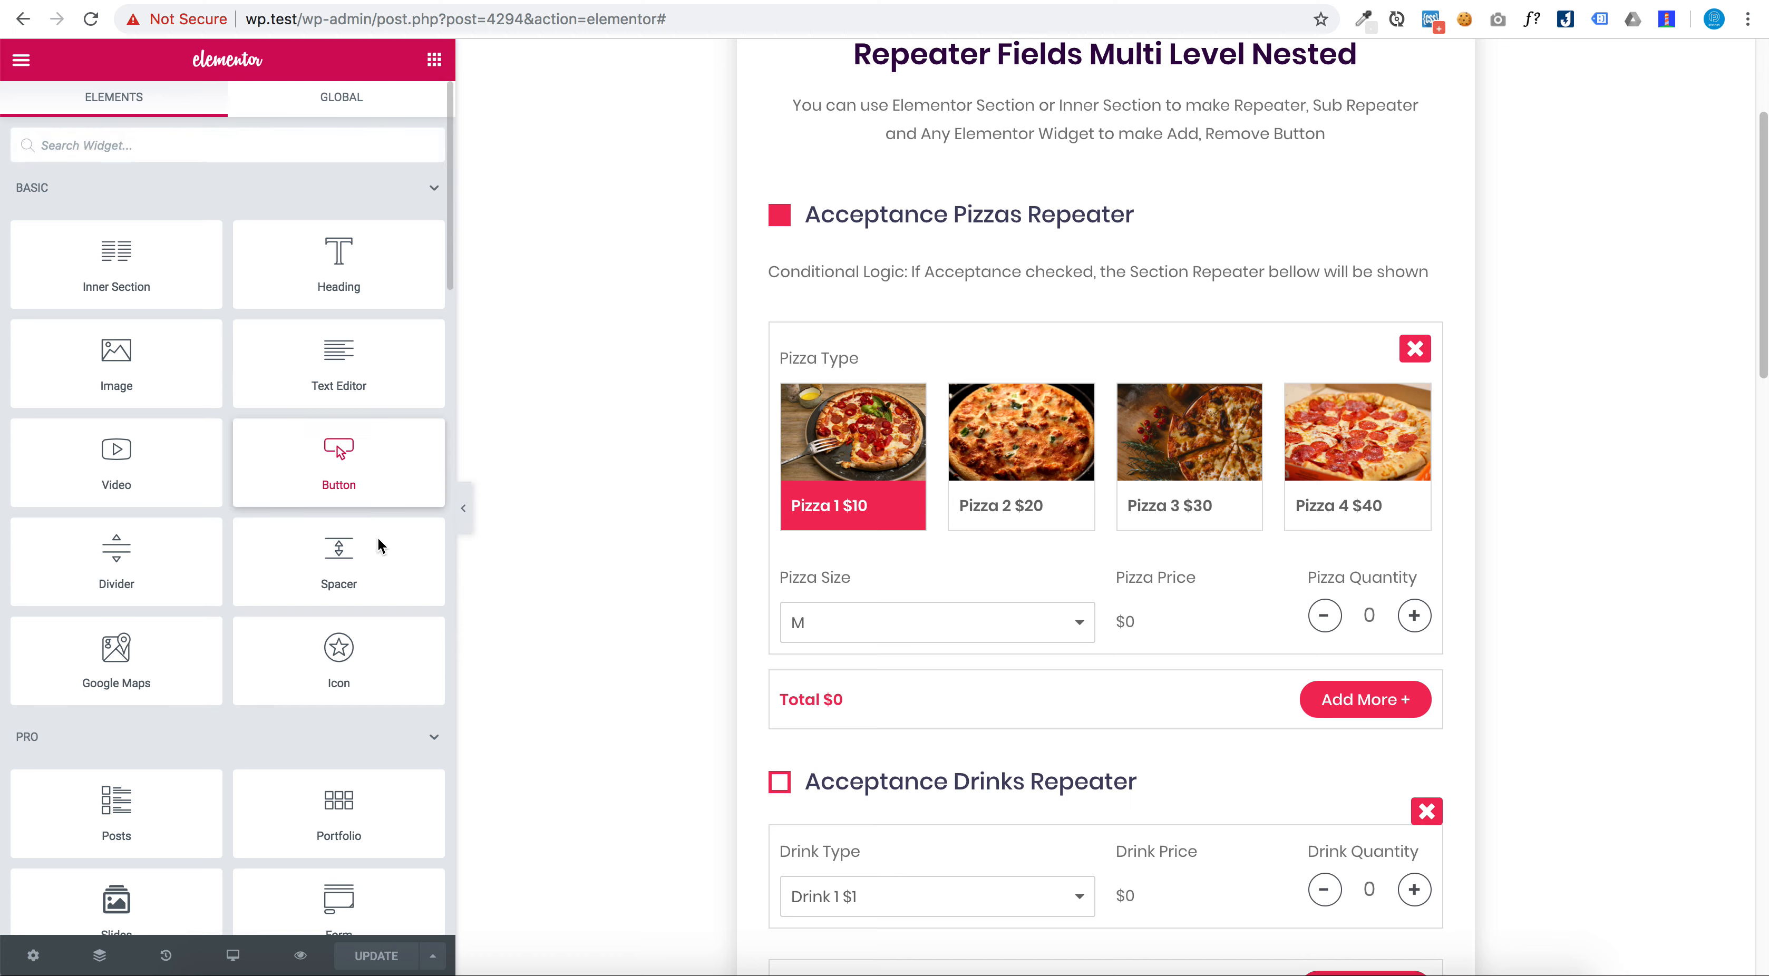
{"action": "left_click", "coordinate": [1091, 312]}
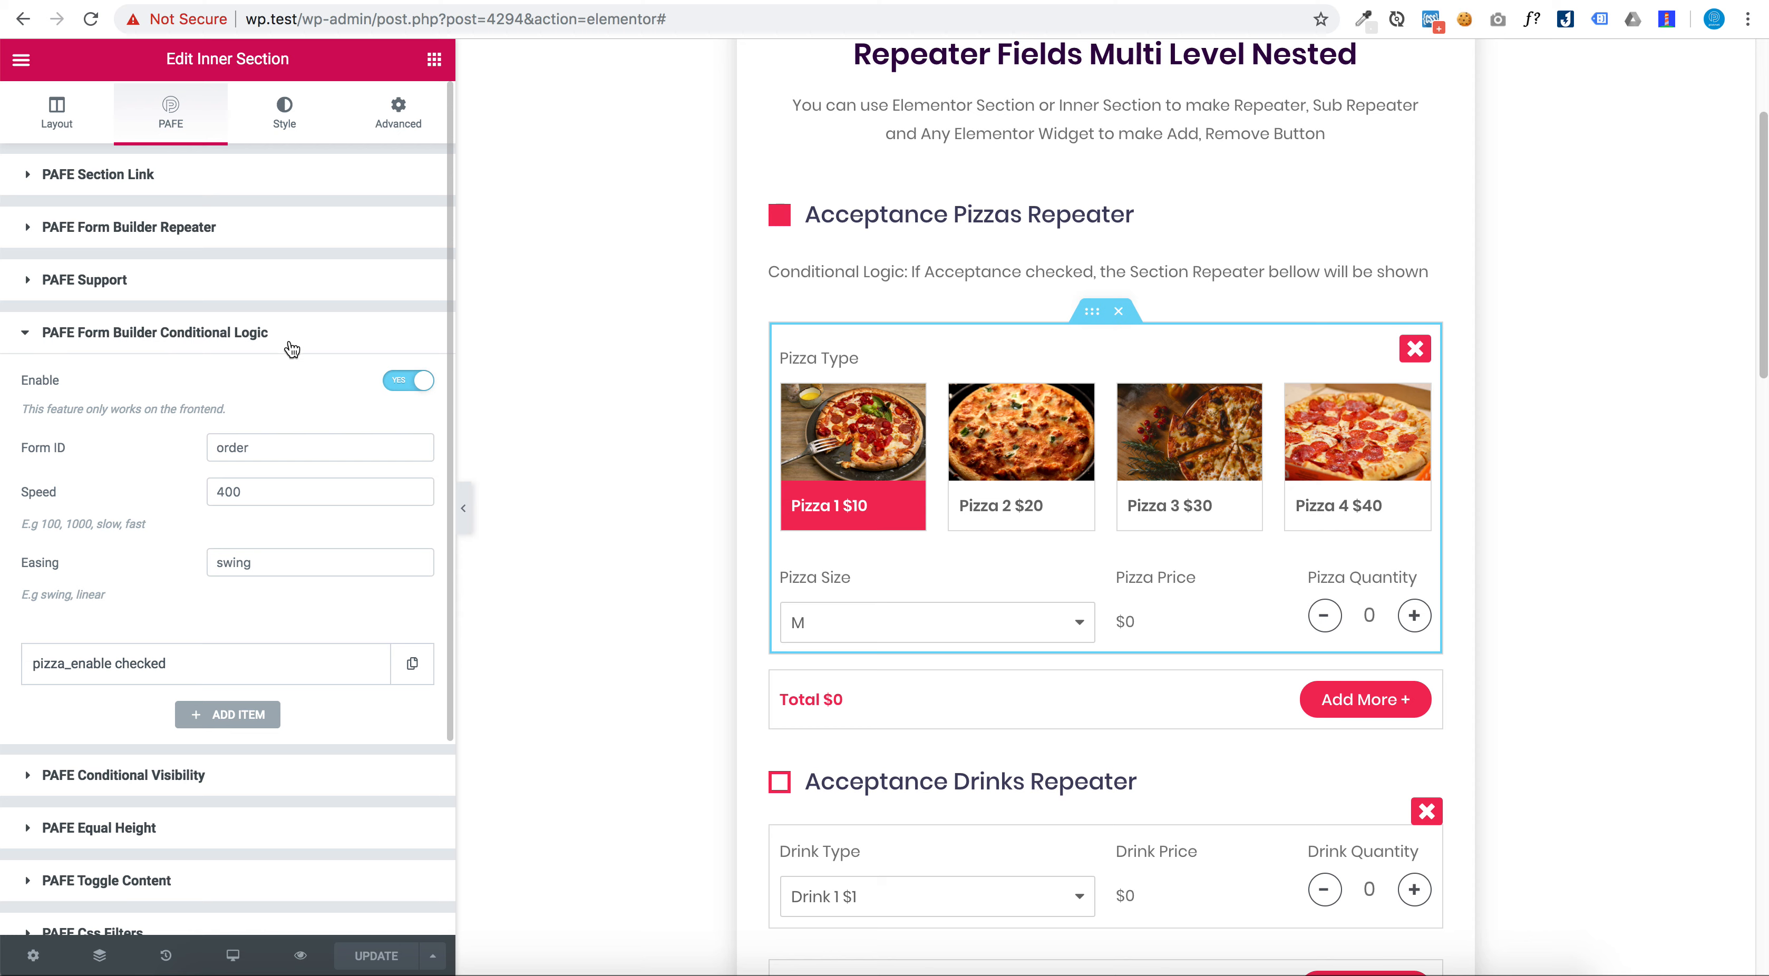
{"action": "left_click", "coordinate": [275, 667]}
{"action": "scroll", "coordinate": [268, 625], "scroll_direction": "down", "scroll_amount": 3}
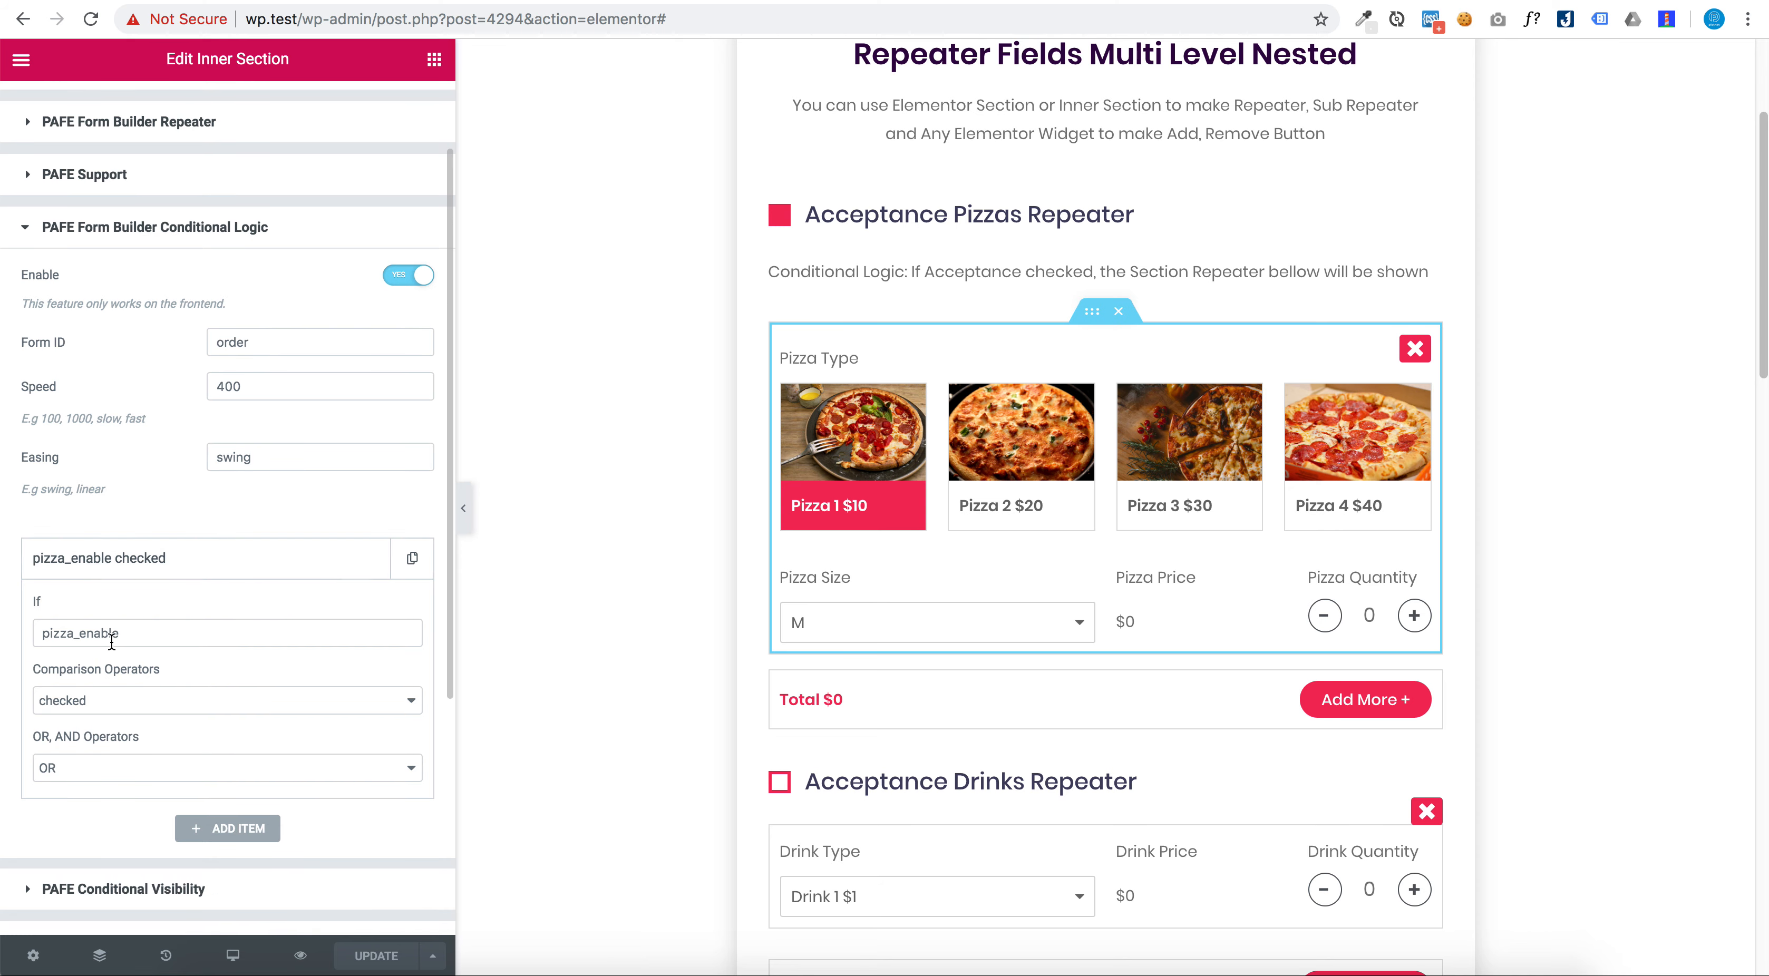
{"action": "left_click", "coordinate": [111, 641]}
{"action": "double_click", "coordinate": [110, 638]}
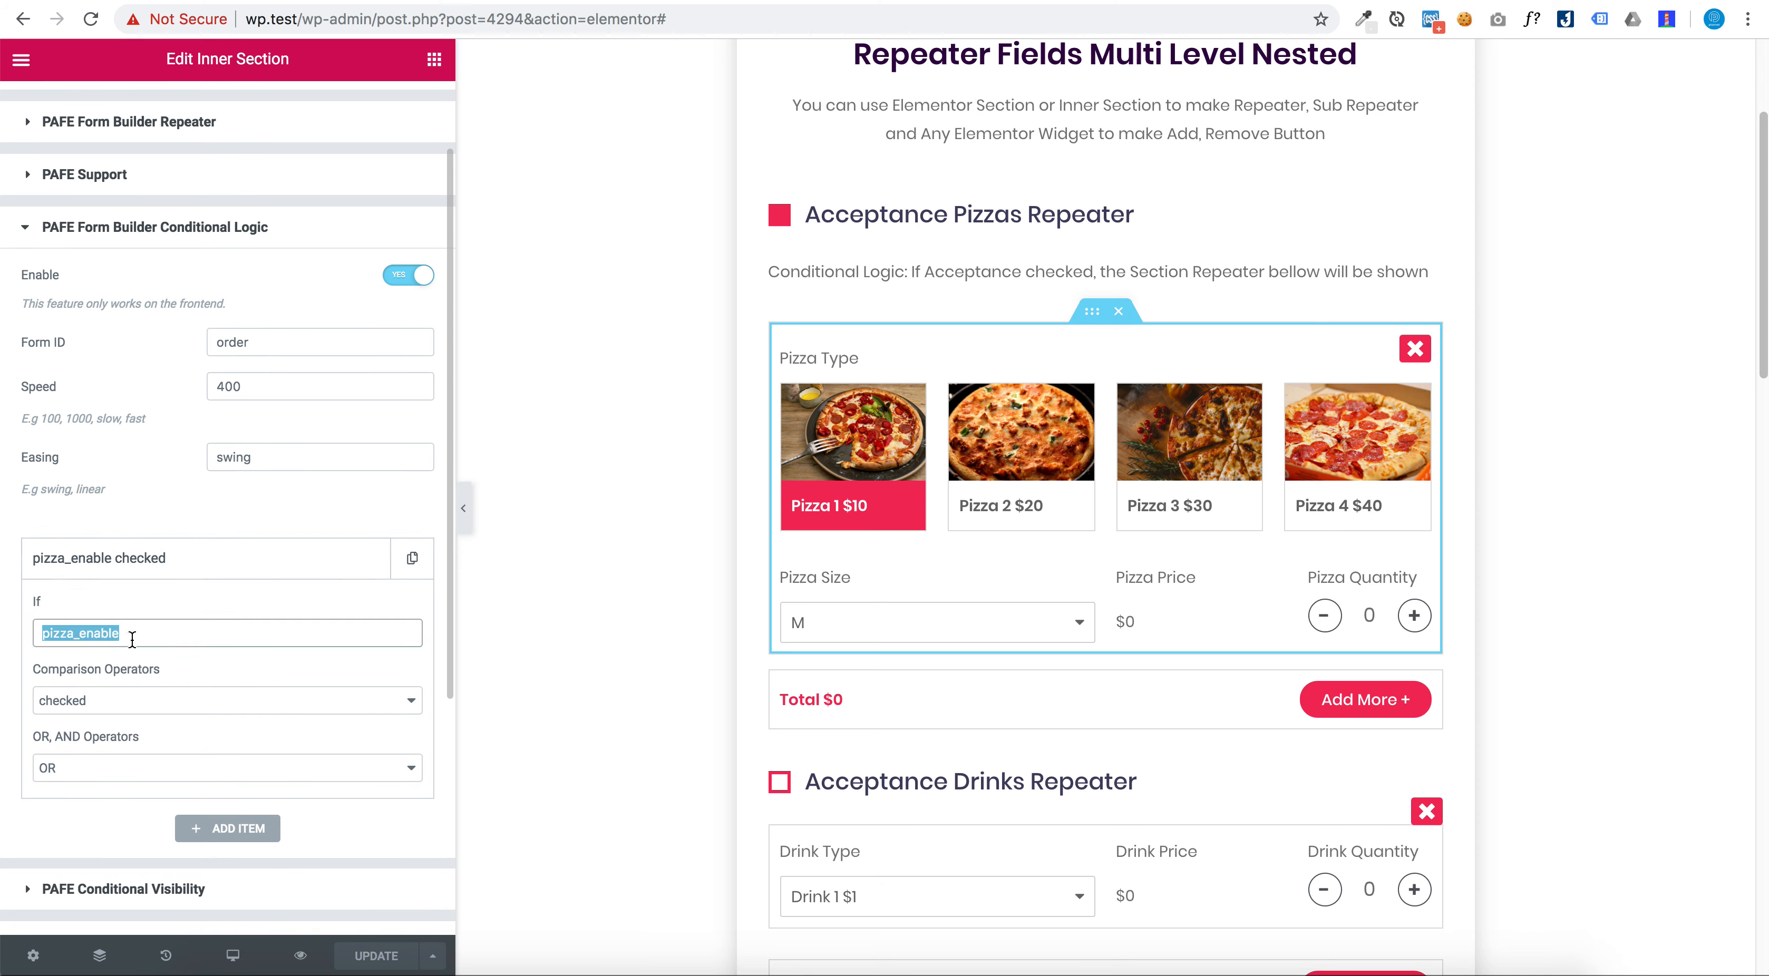
{"action": "left_click", "coordinate": [958, 236]}
{"action": "left_click", "coordinate": [340, 310]}
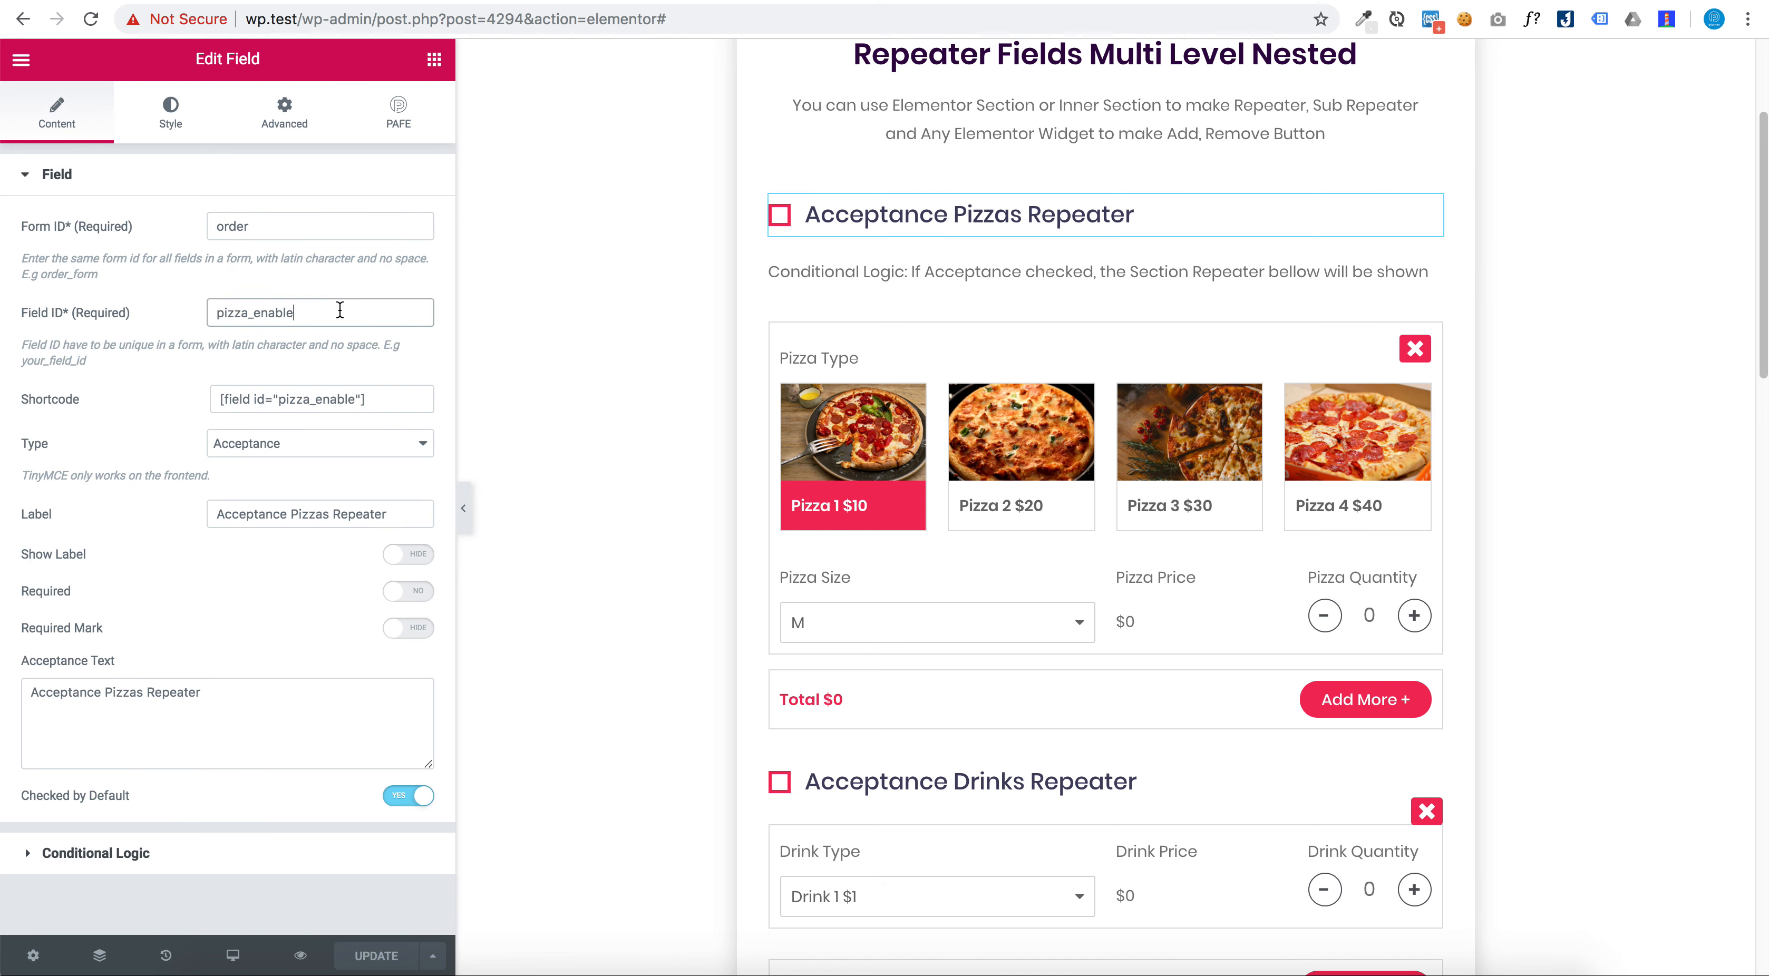
Add a blank second condition to the pizza inner section's Conditional Logic and remove it again
{"action": "left_click", "coordinate": [1098, 323]}
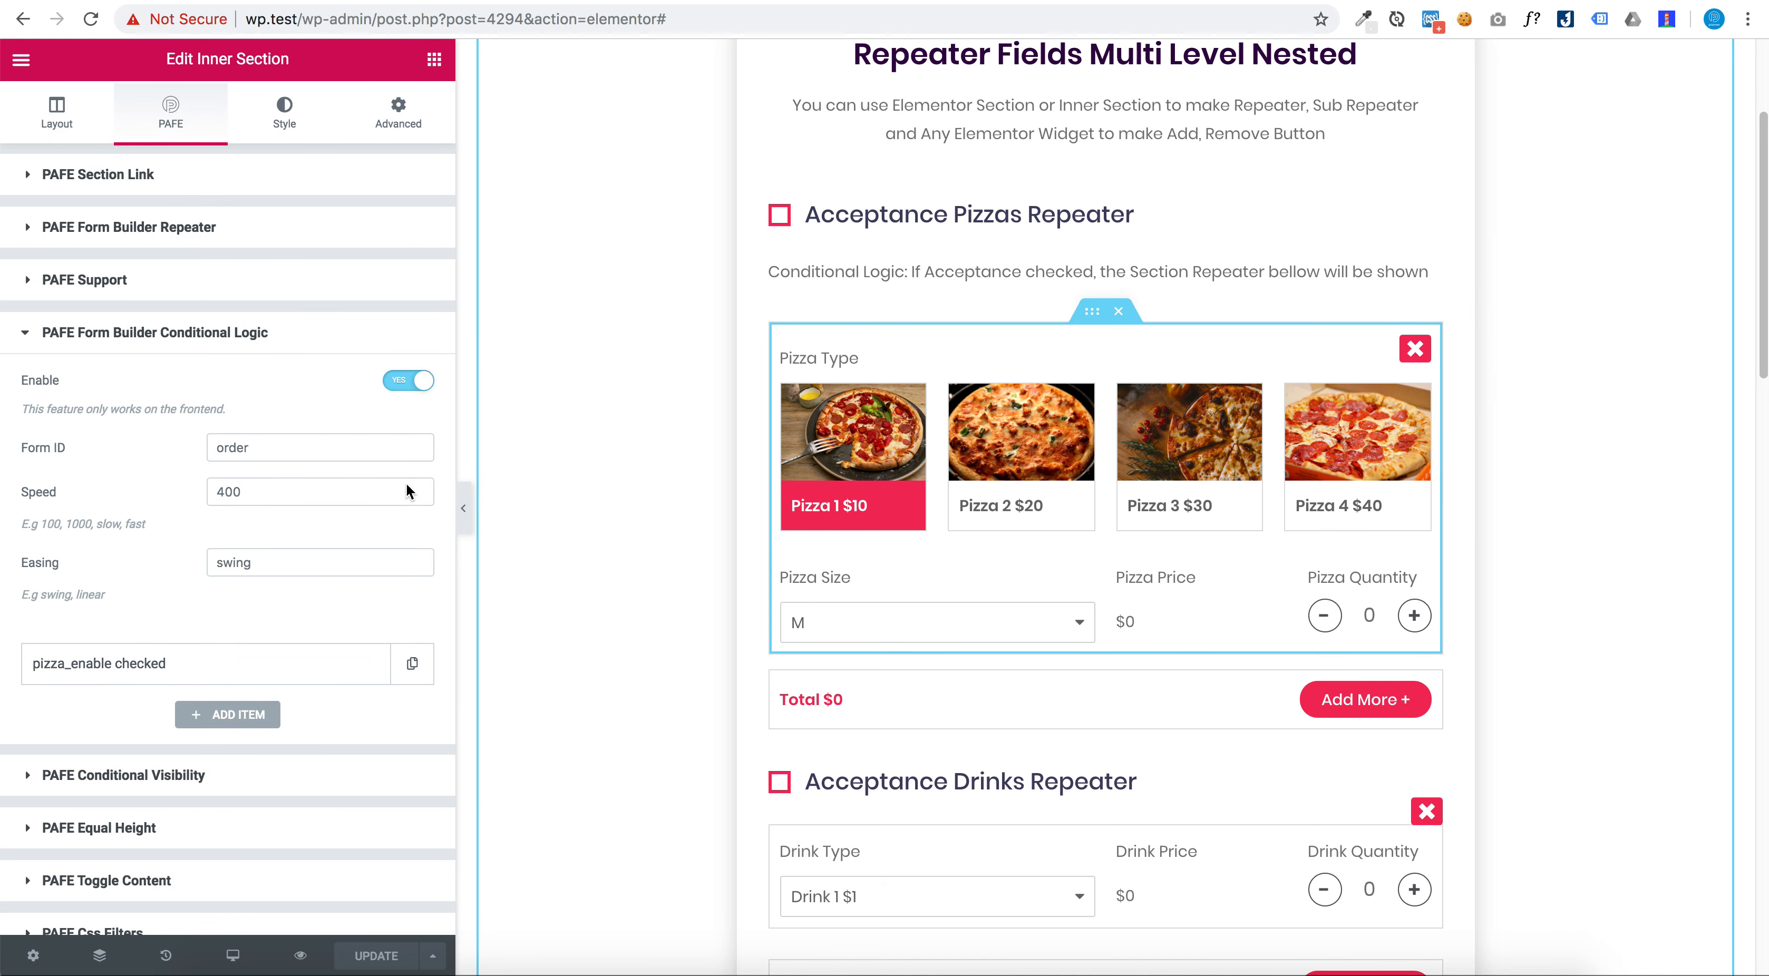
{"action": "left_click", "coordinate": [263, 676]}
{"action": "scroll", "coordinate": [263, 676], "scroll_direction": "down", "scroll_amount": 3}
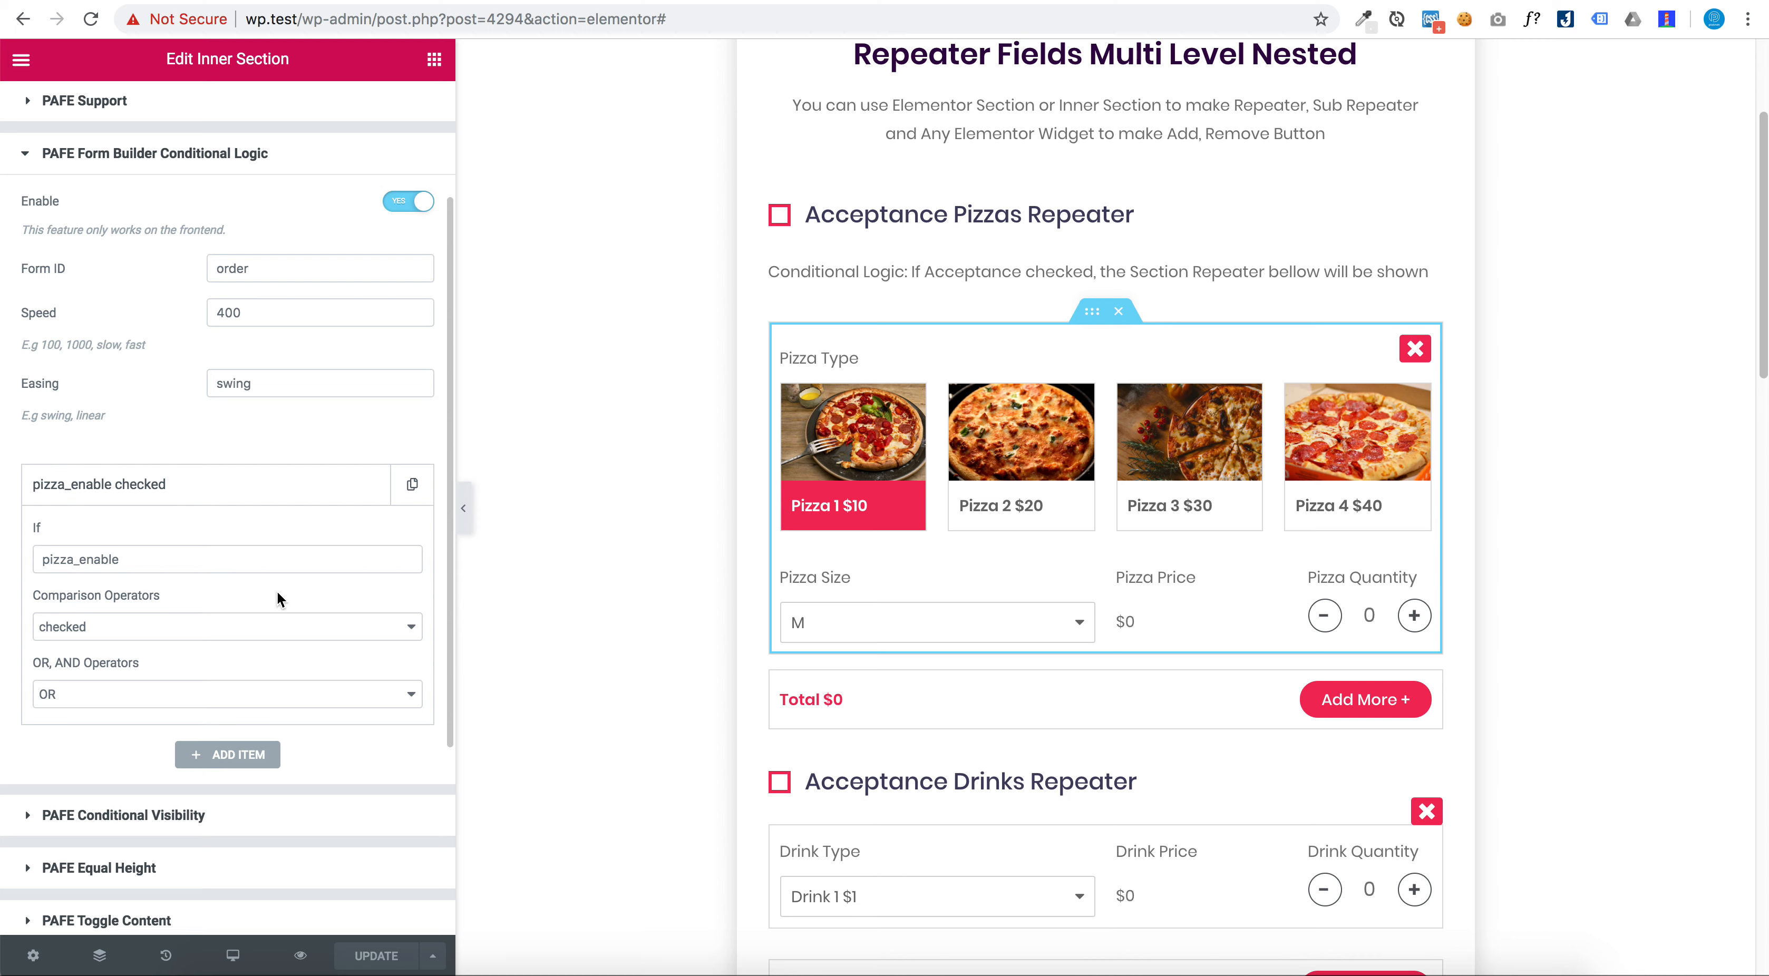
{"action": "left_click", "coordinate": [255, 756]}
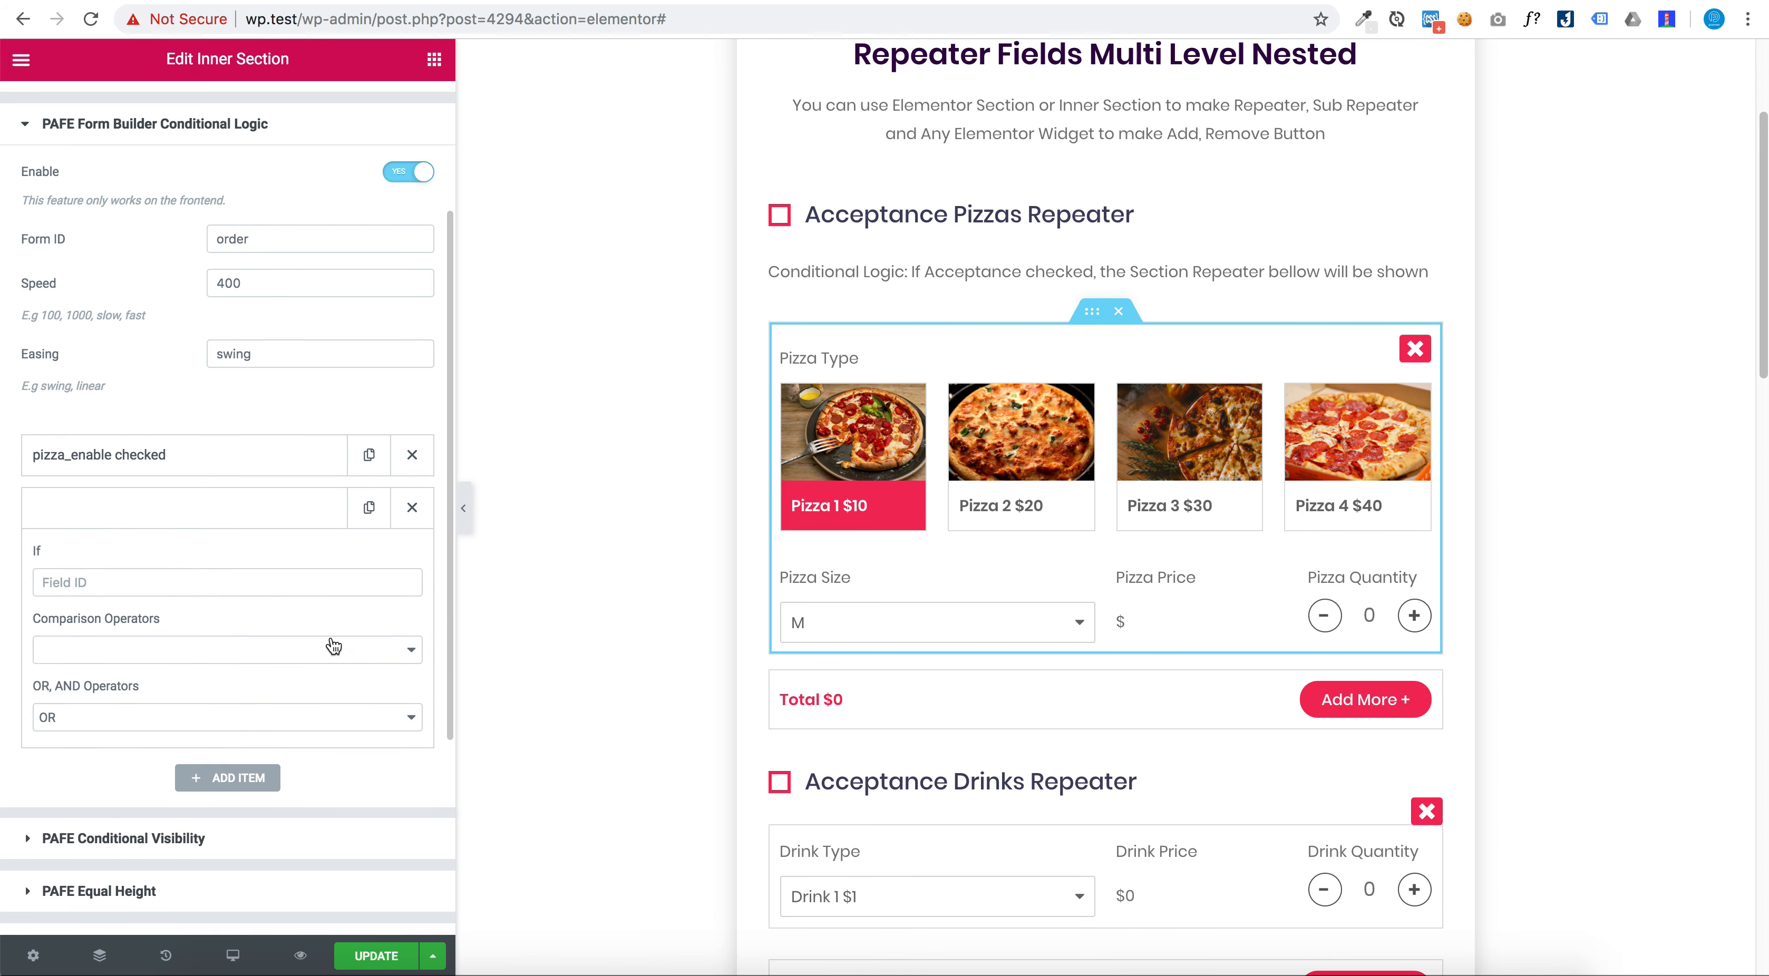
{"action": "left_click", "coordinate": [412, 507]}
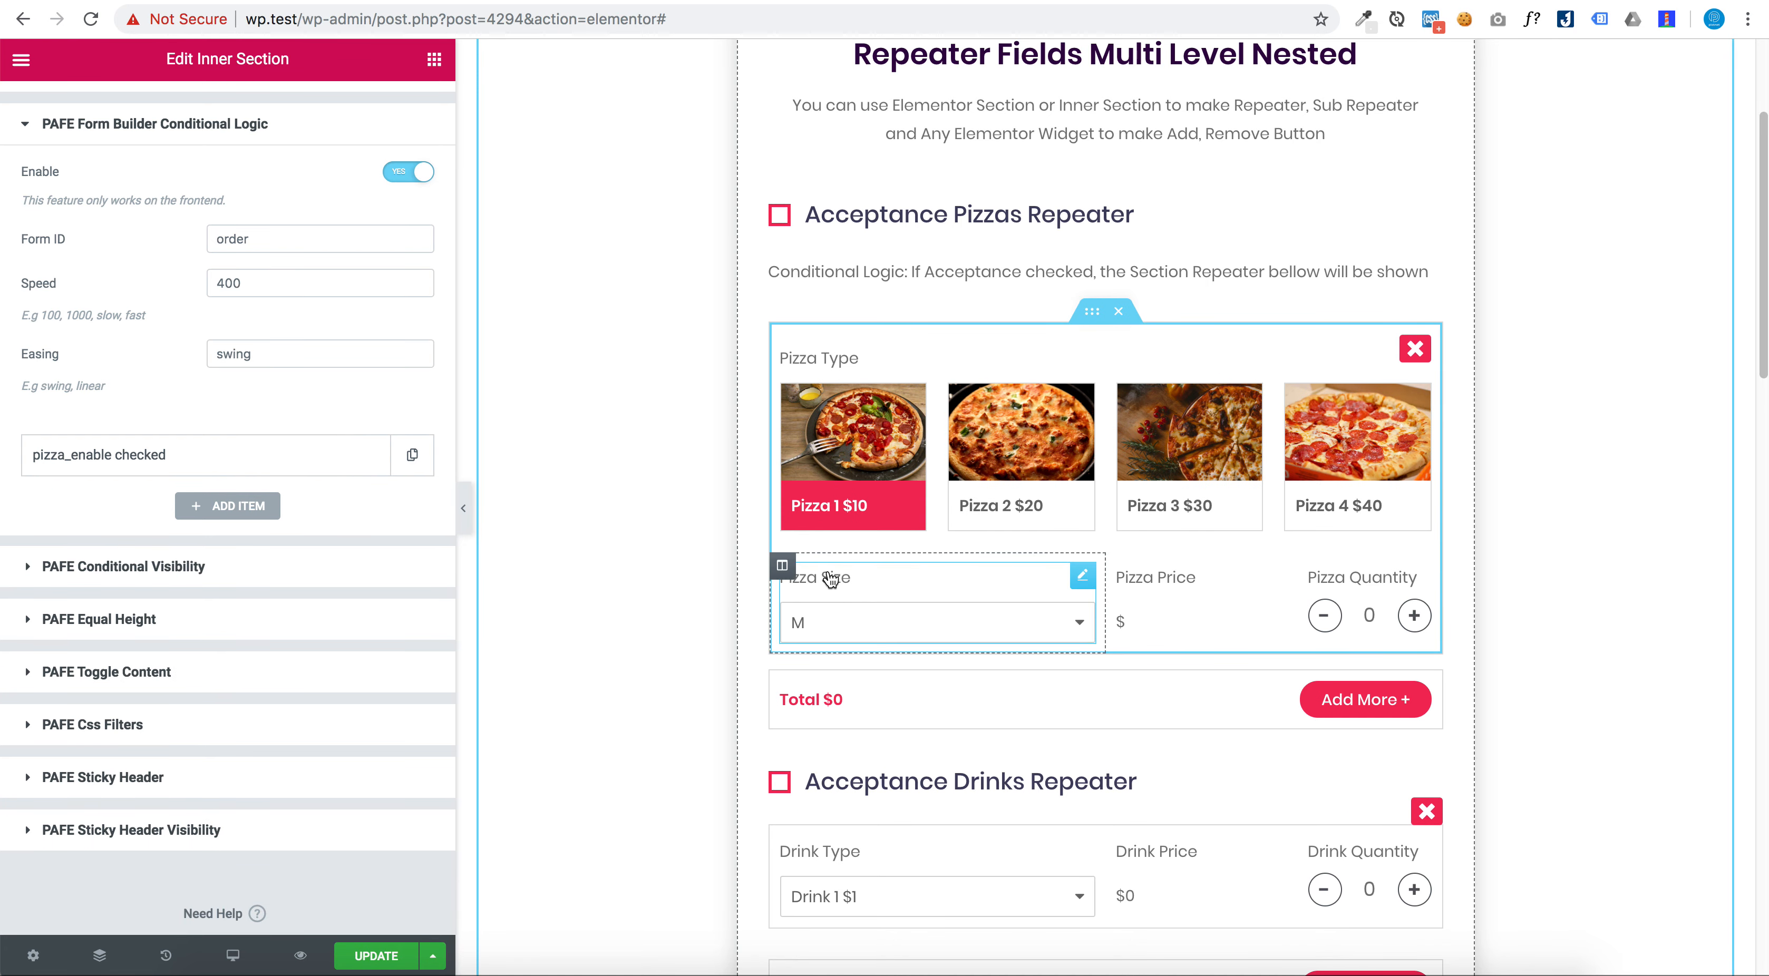
Review the rest of the form through the drinks and room repeaters, and open the card number field for editing
{"action": "scroll", "coordinate": [832, 583], "scroll_direction": "down", "scroll_amount": 3}
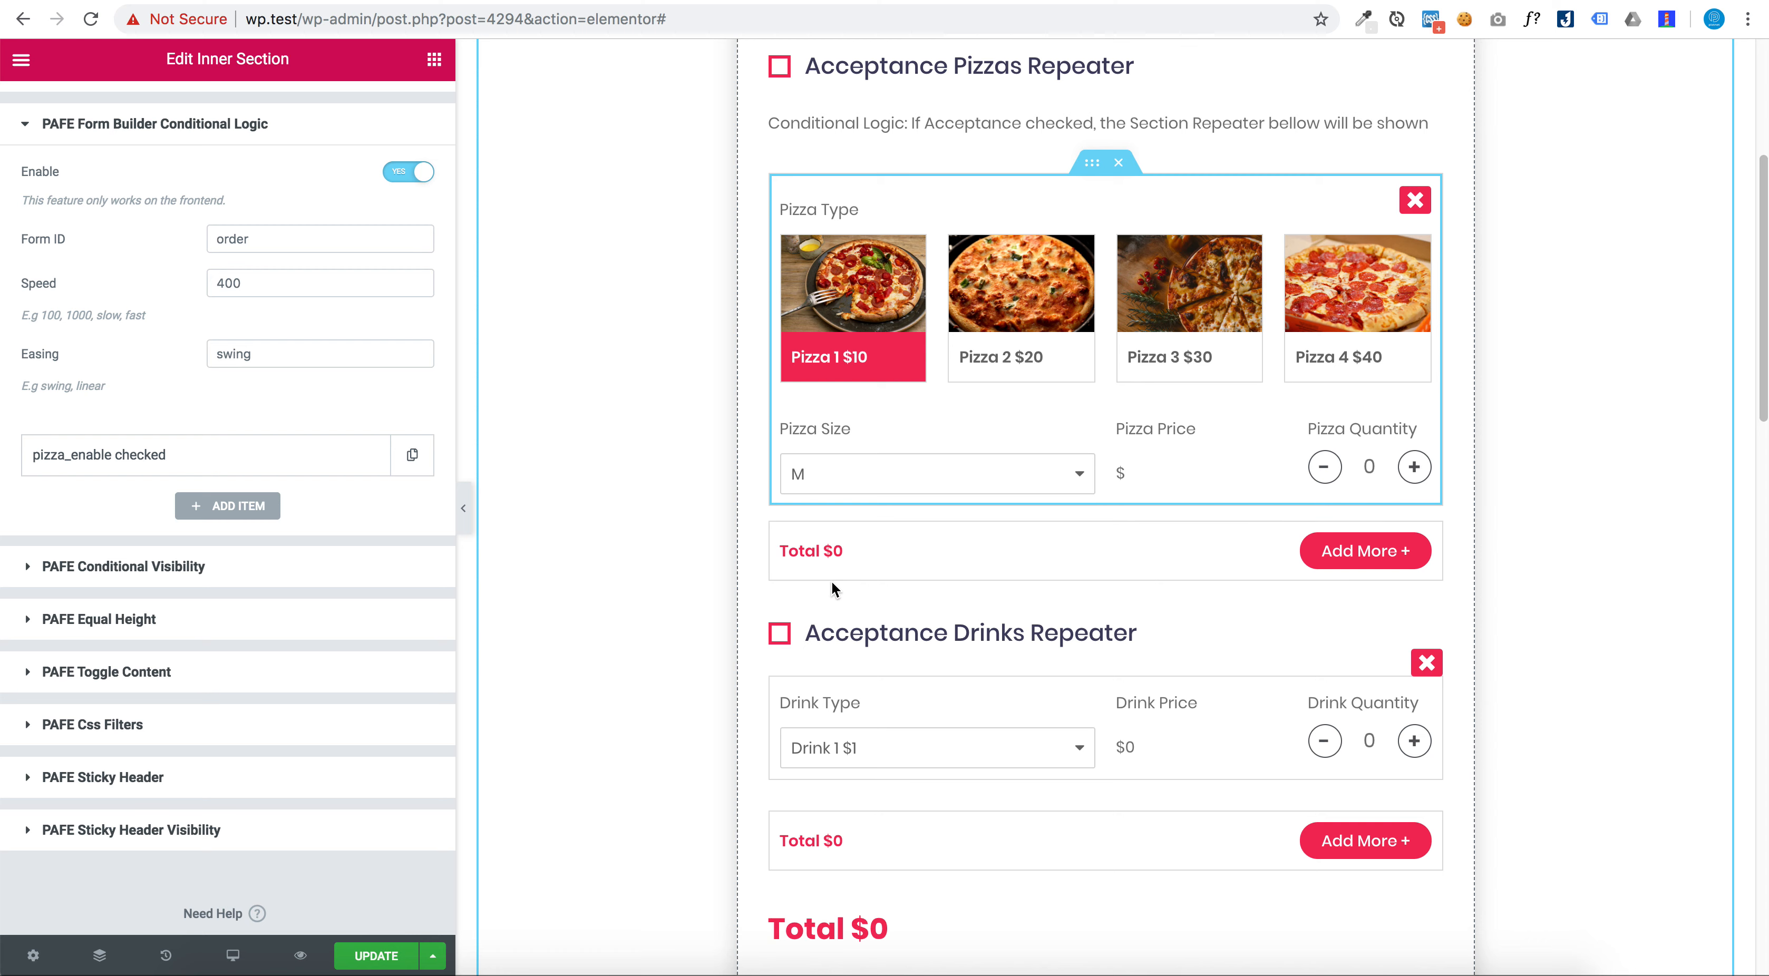
{"action": "scroll", "coordinate": [831, 580], "scroll_direction": "down", "scroll_amount": 1}
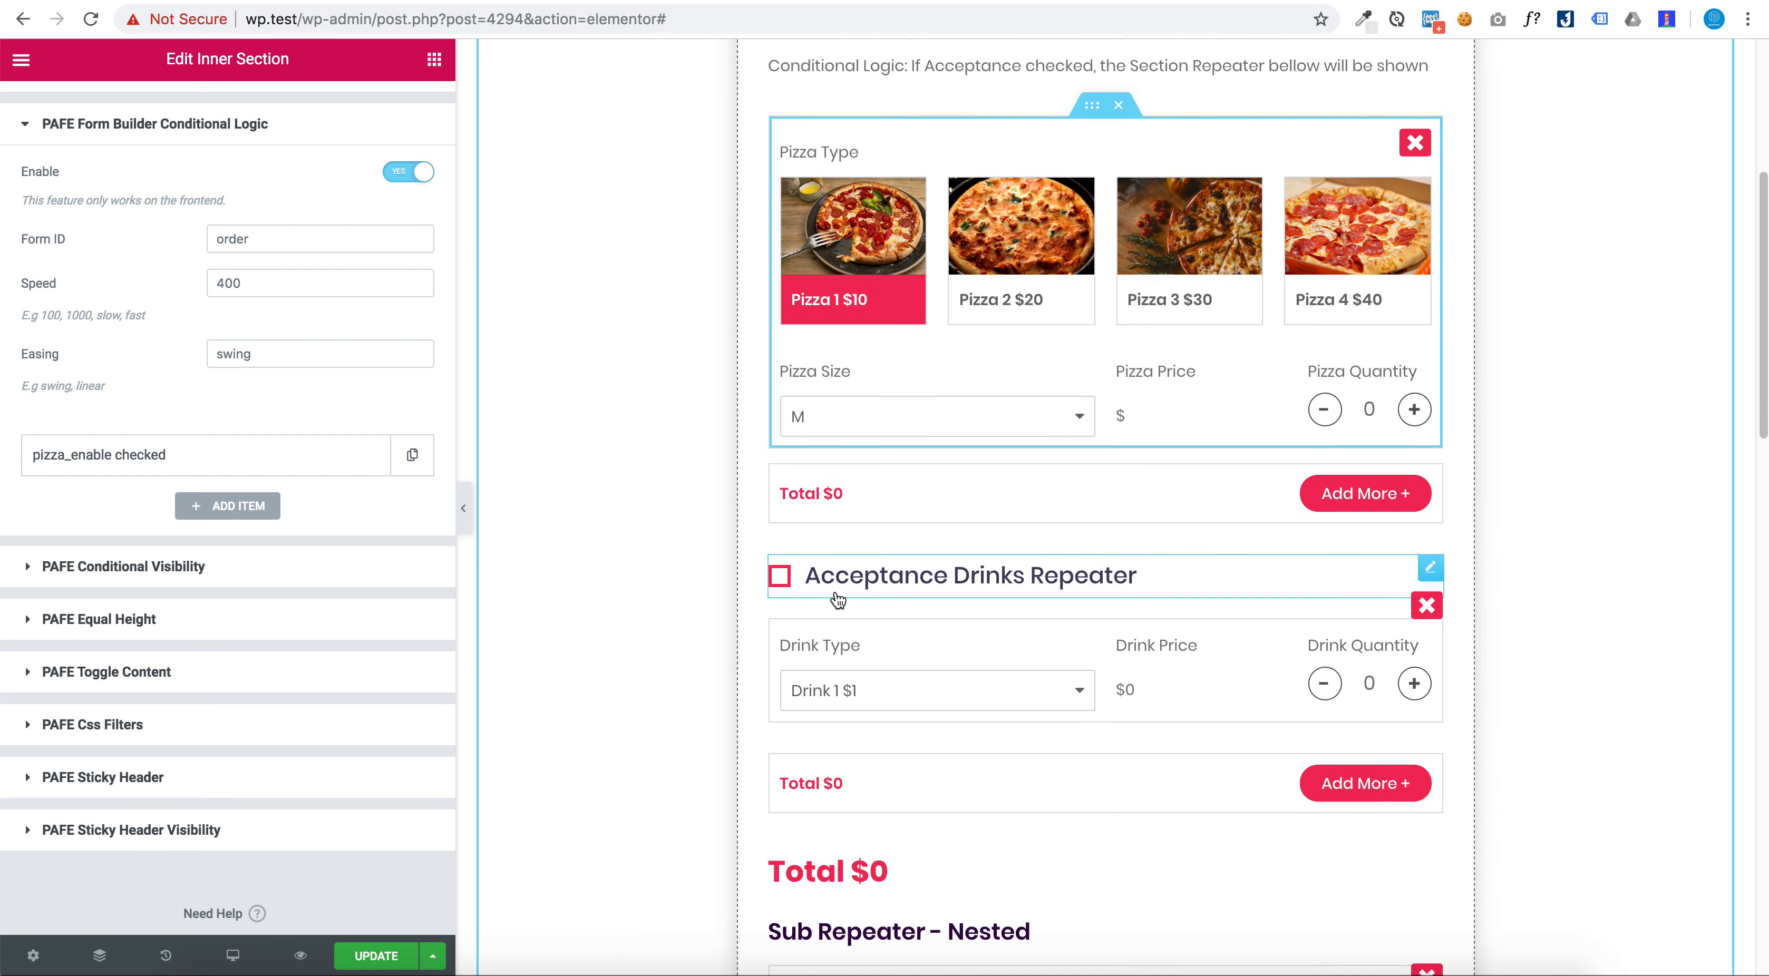
{"action": "scroll", "coordinate": [837, 599], "scroll_direction": "down", "scroll_amount": 9}
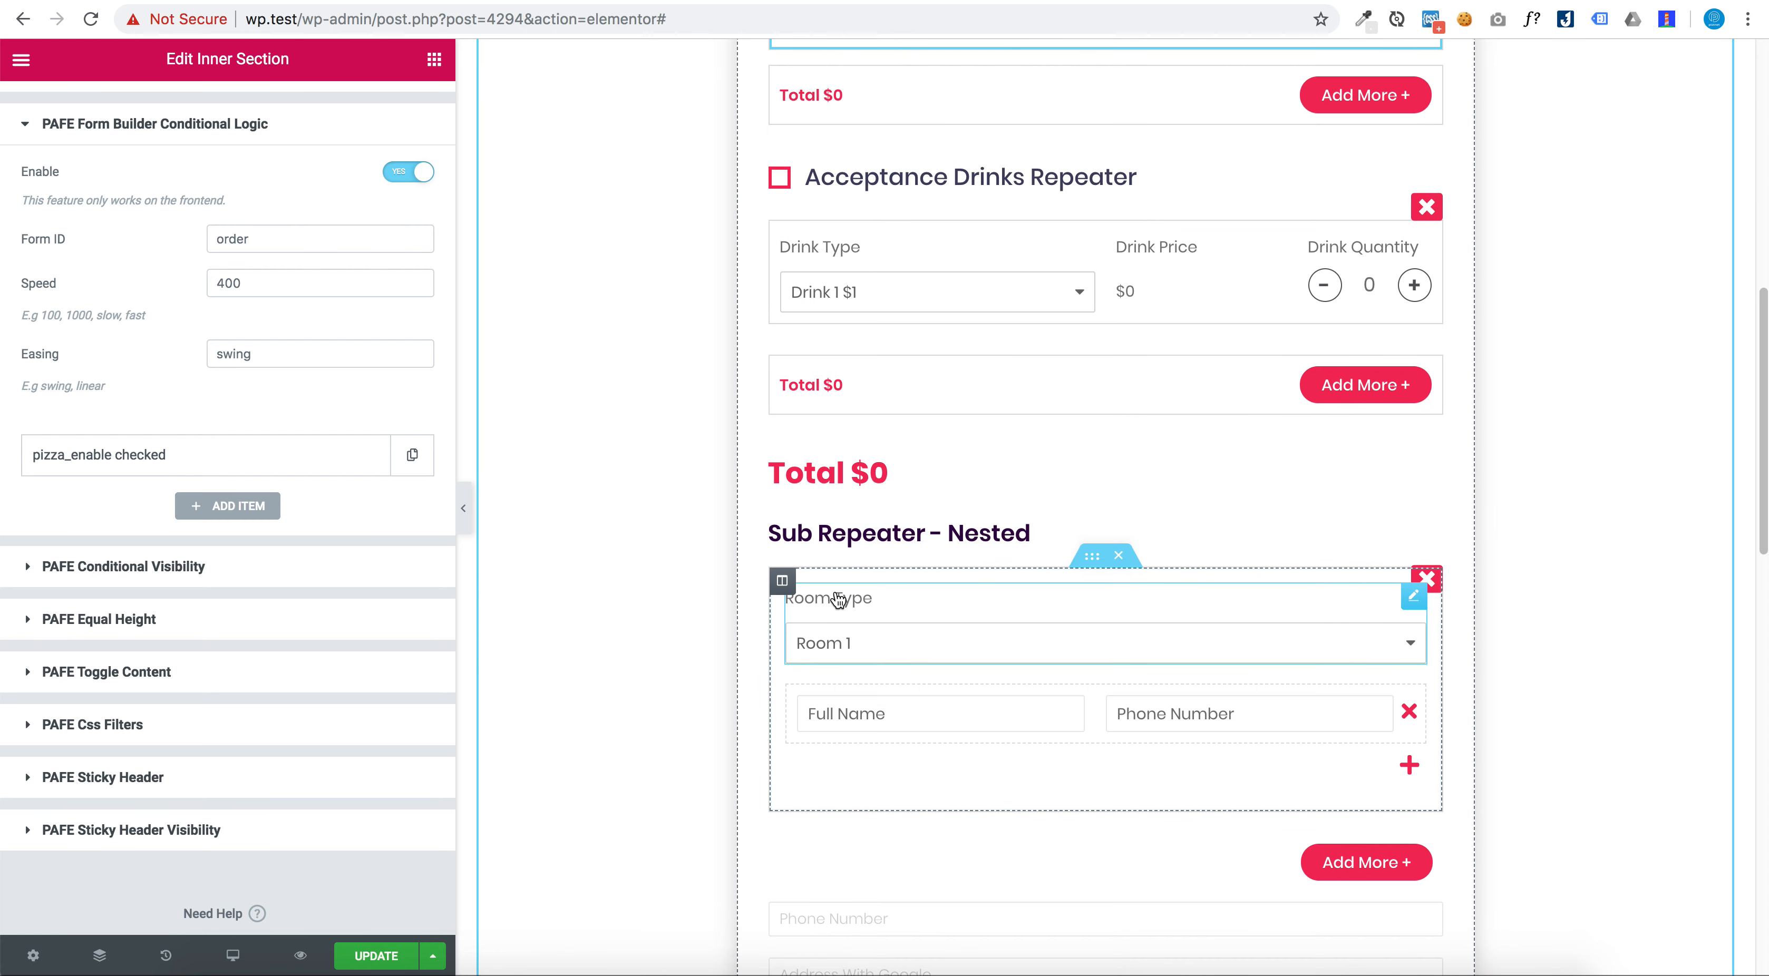
{"action": "scroll", "coordinate": [835, 591], "scroll_direction": "down", "scroll_amount": 6}
{"action": "scroll", "coordinate": [835, 592], "scroll_direction": "down", "scroll_amount": 1}
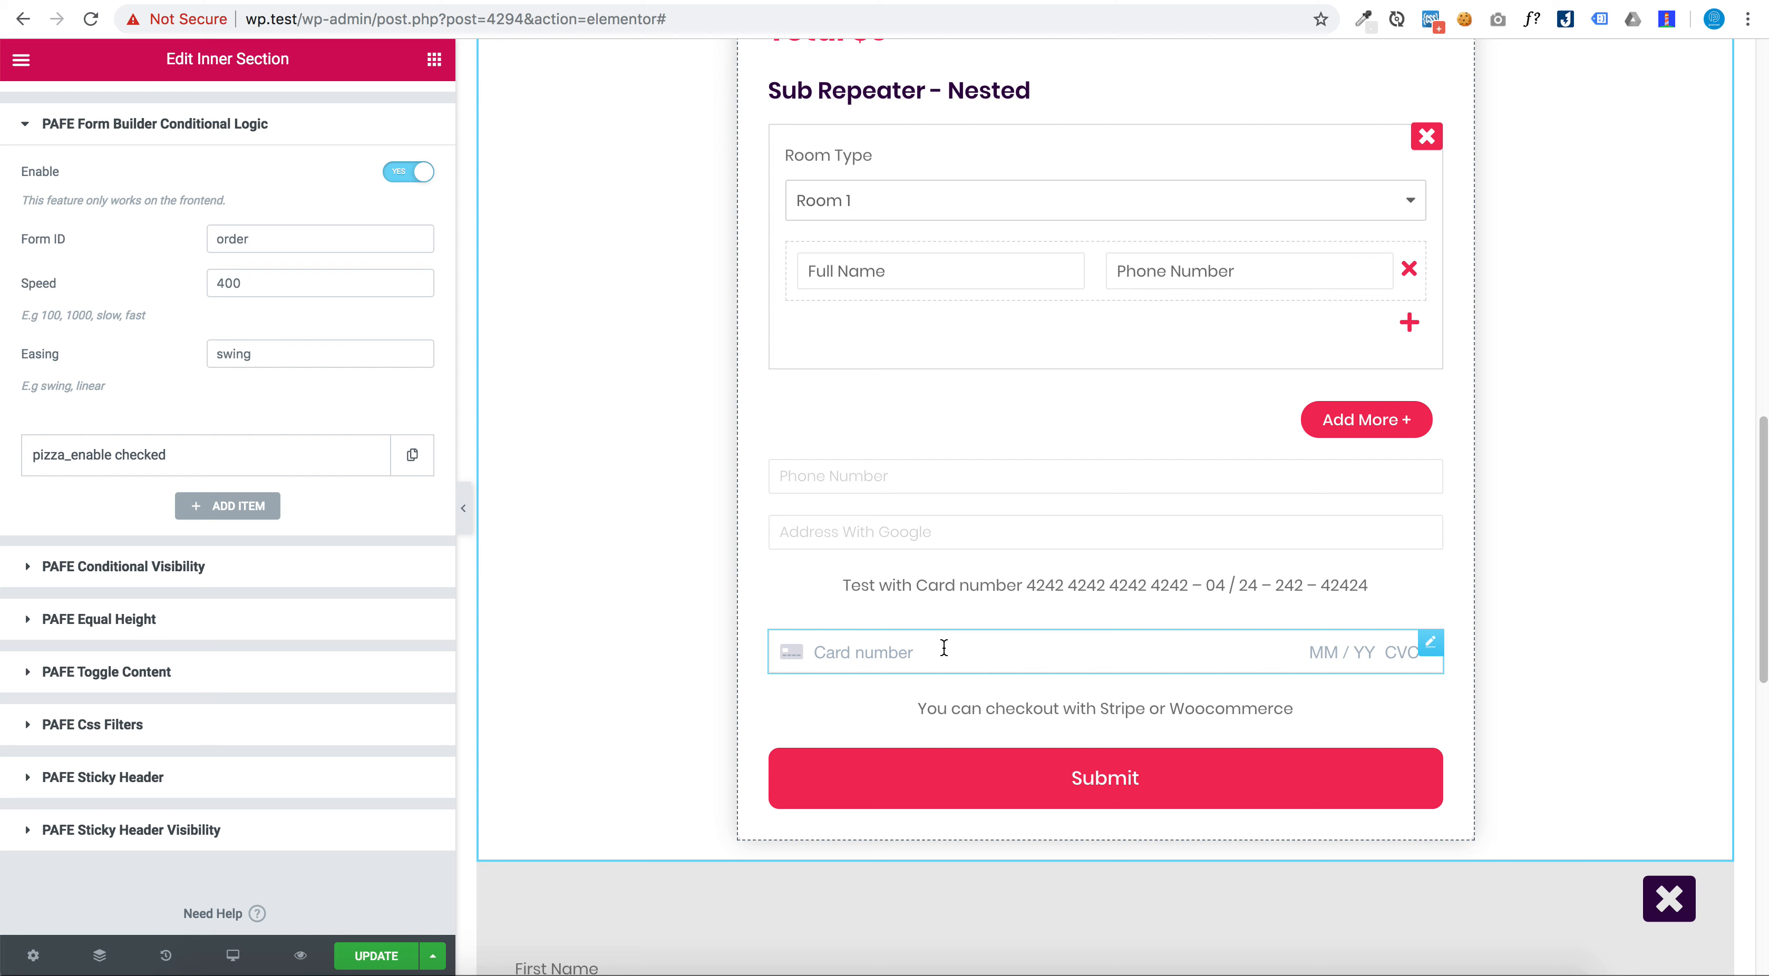
{"action": "left_click", "coordinate": [1427, 645]}
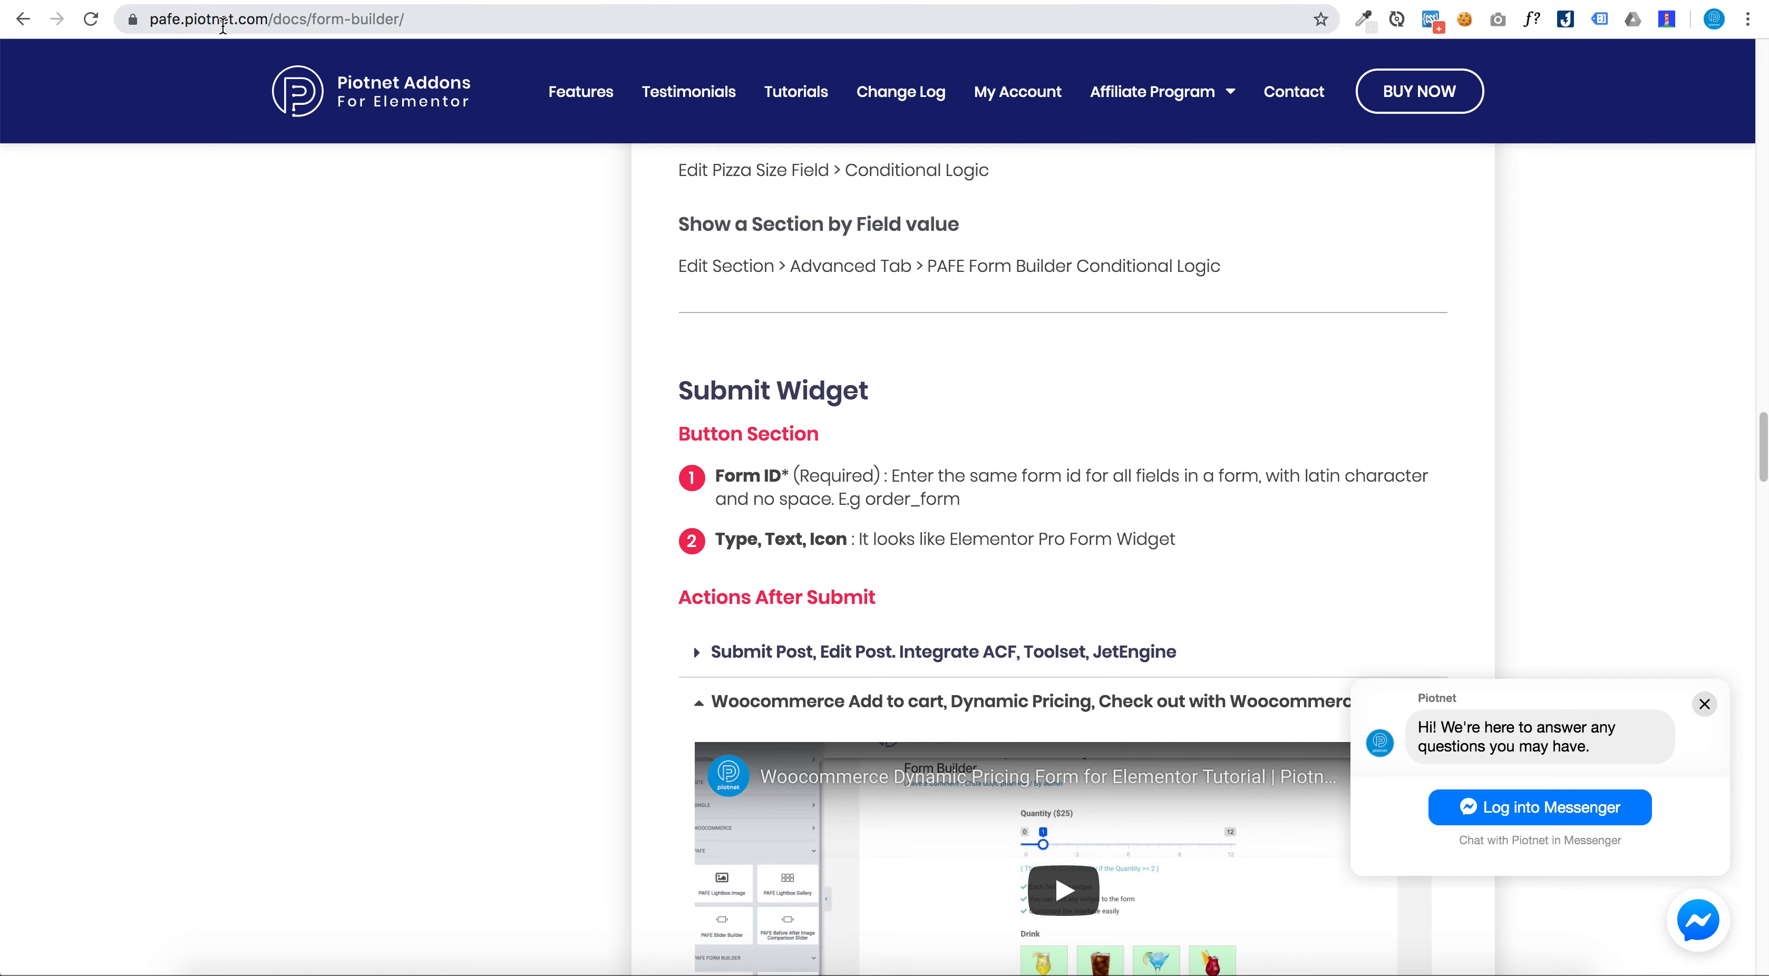
Switch to the Piotnet Form Builder documentation page and expand the Stripe Payment entry under Special Fields
{"action": "left_click", "coordinate": [580, 91]}
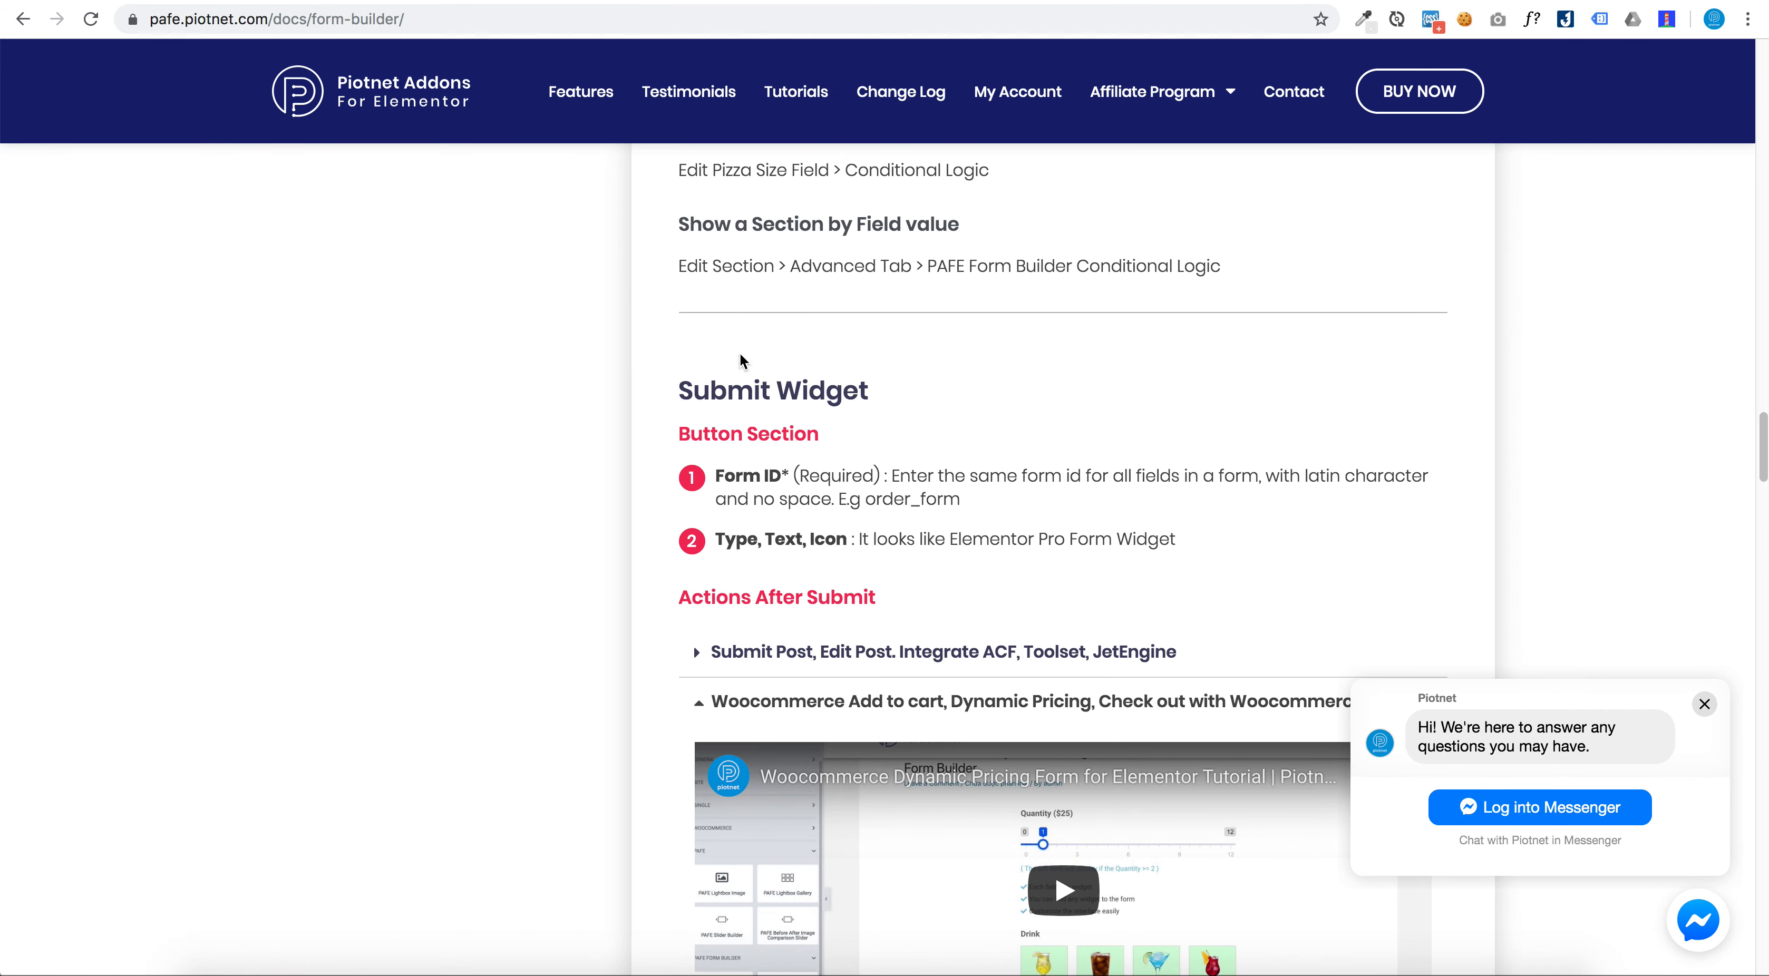
{"action": "scroll", "coordinate": [739, 351], "scroll_direction": "up", "scroll_amount": 10}
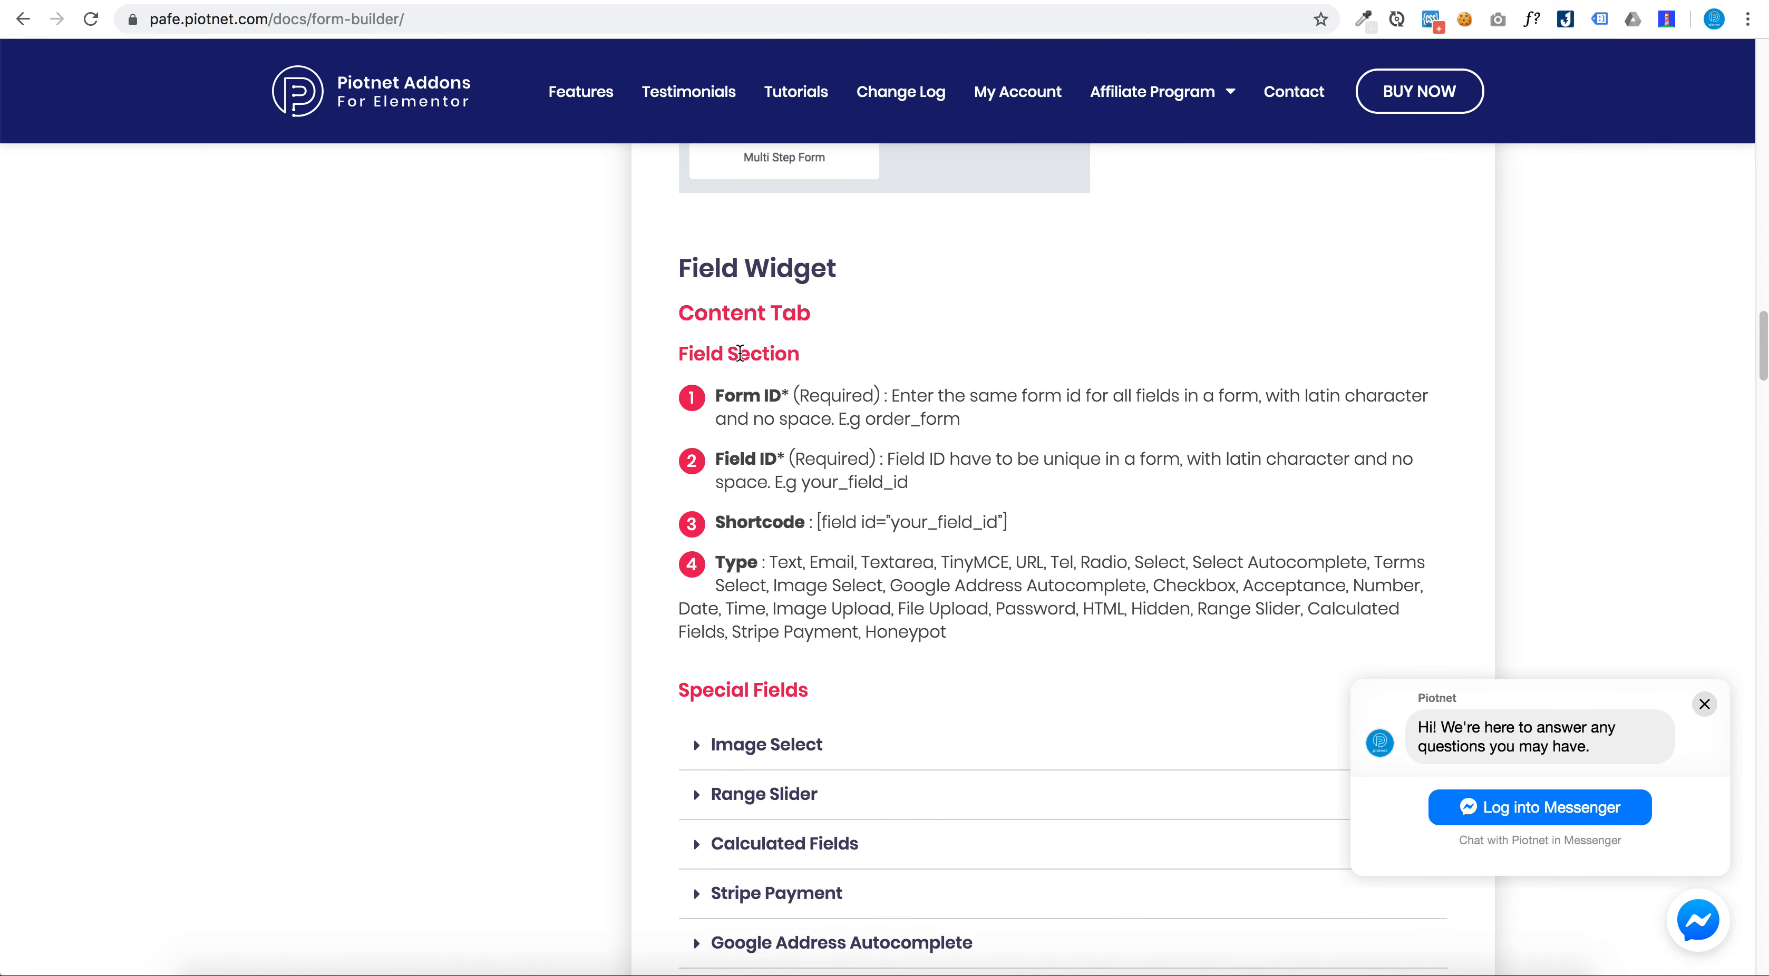
{"action": "scroll", "coordinate": [740, 353], "scroll_direction": "down", "scroll_amount": 5}
{"action": "scroll", "coordinate": [740, 352], "scroll_direction": "up", "scroll_amount": 12}
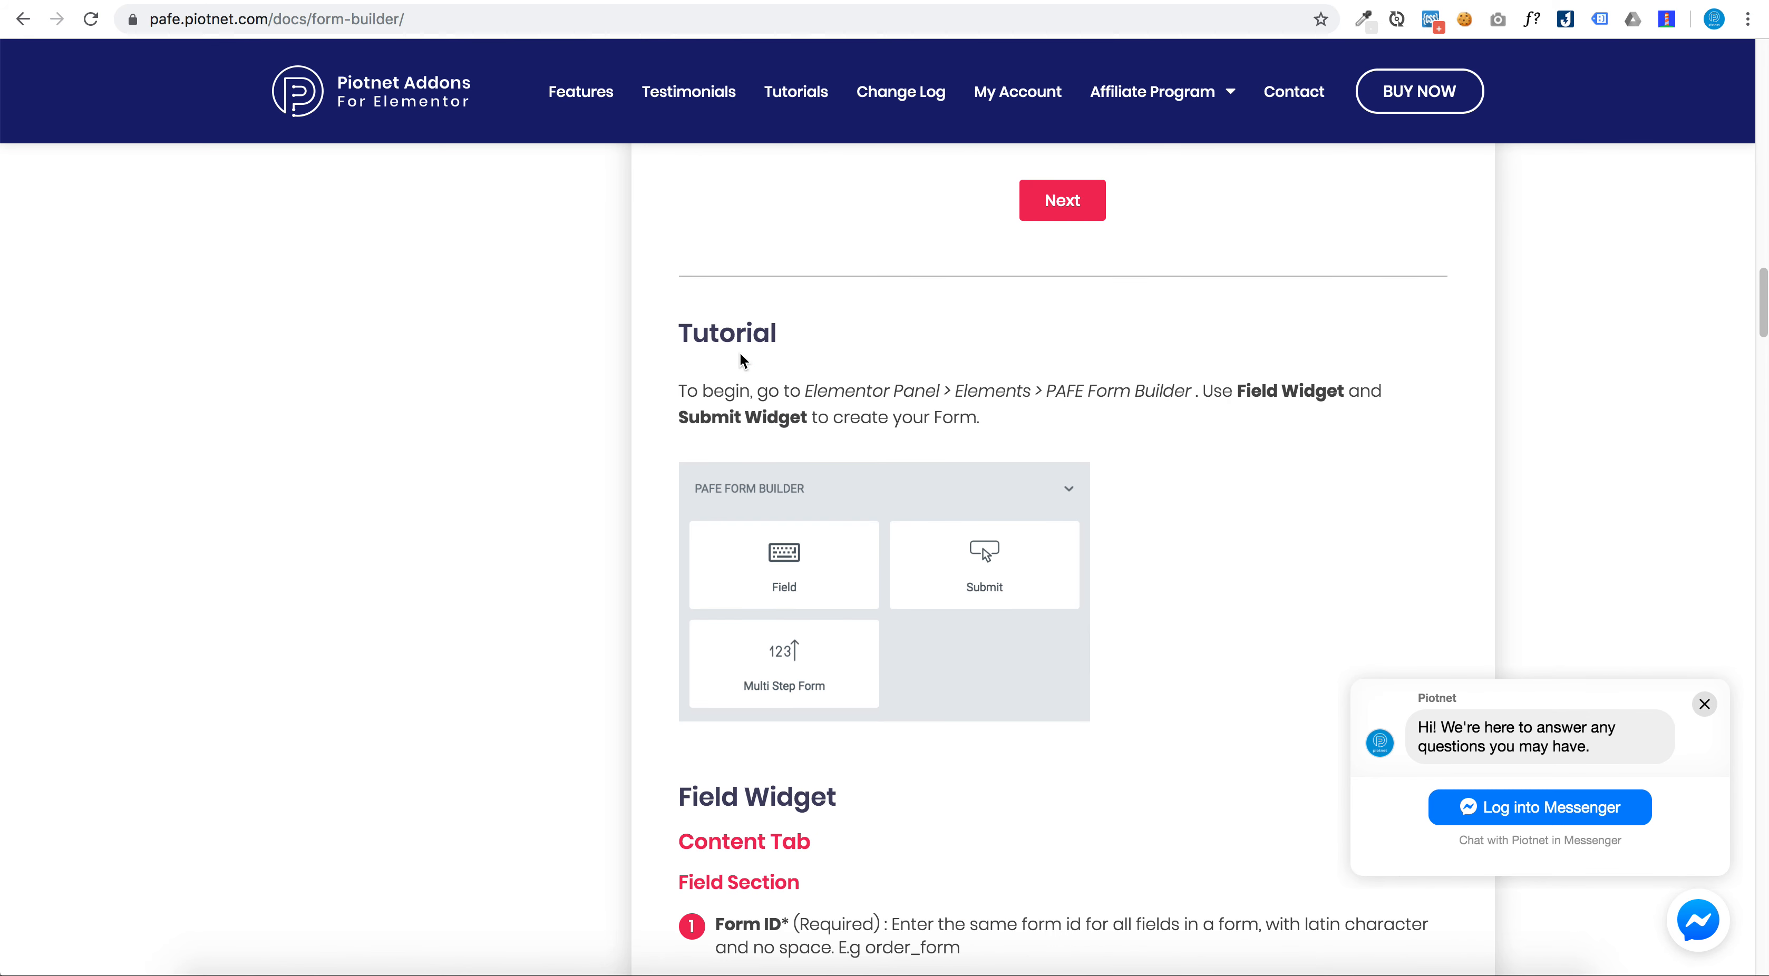
{"action": "scroll", "coordinate": [739, 353], "scroll_direction": "down", "scroll_amount": 5}
{"action": "scroll", "coordinate": [742, 358], "scroll_direction": "down", "scroll_amount": 13}
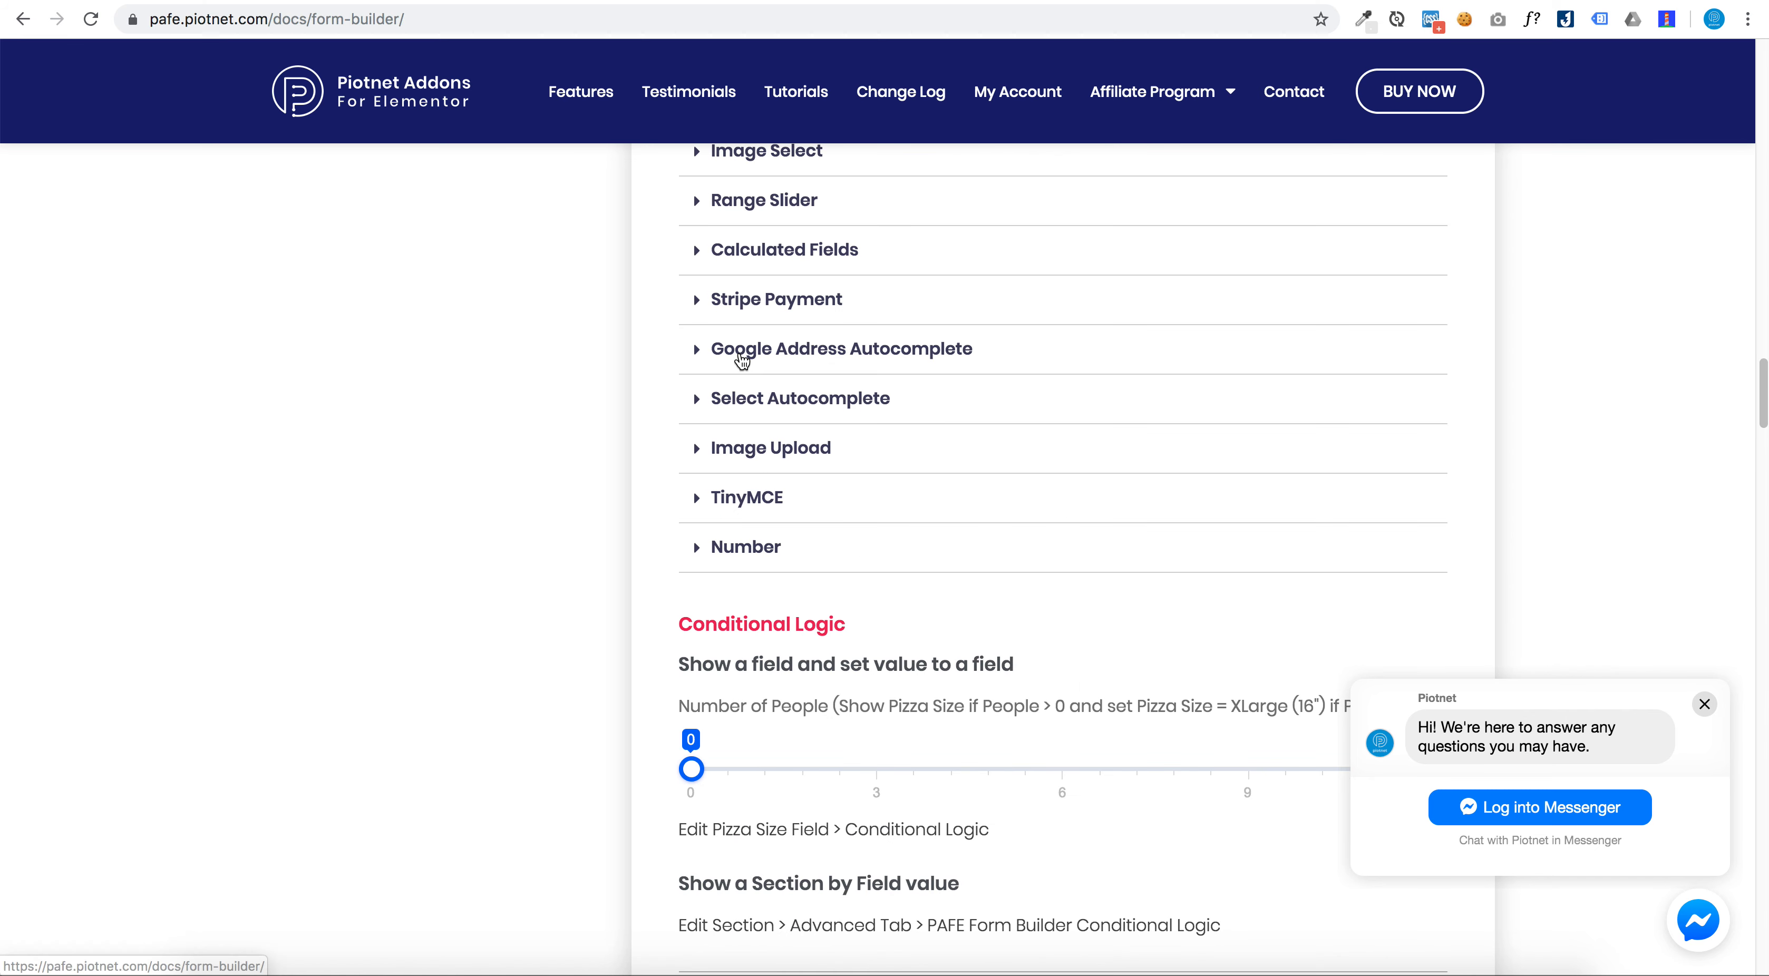
{"action": "scroll", "coordinate": [741, 361], "scroll_direction": "up", "scroll_amount": 2}
{"action": "scroll", "coordinate": [742, 360], "scroll_direction": "up", "scroll_amount": 2}
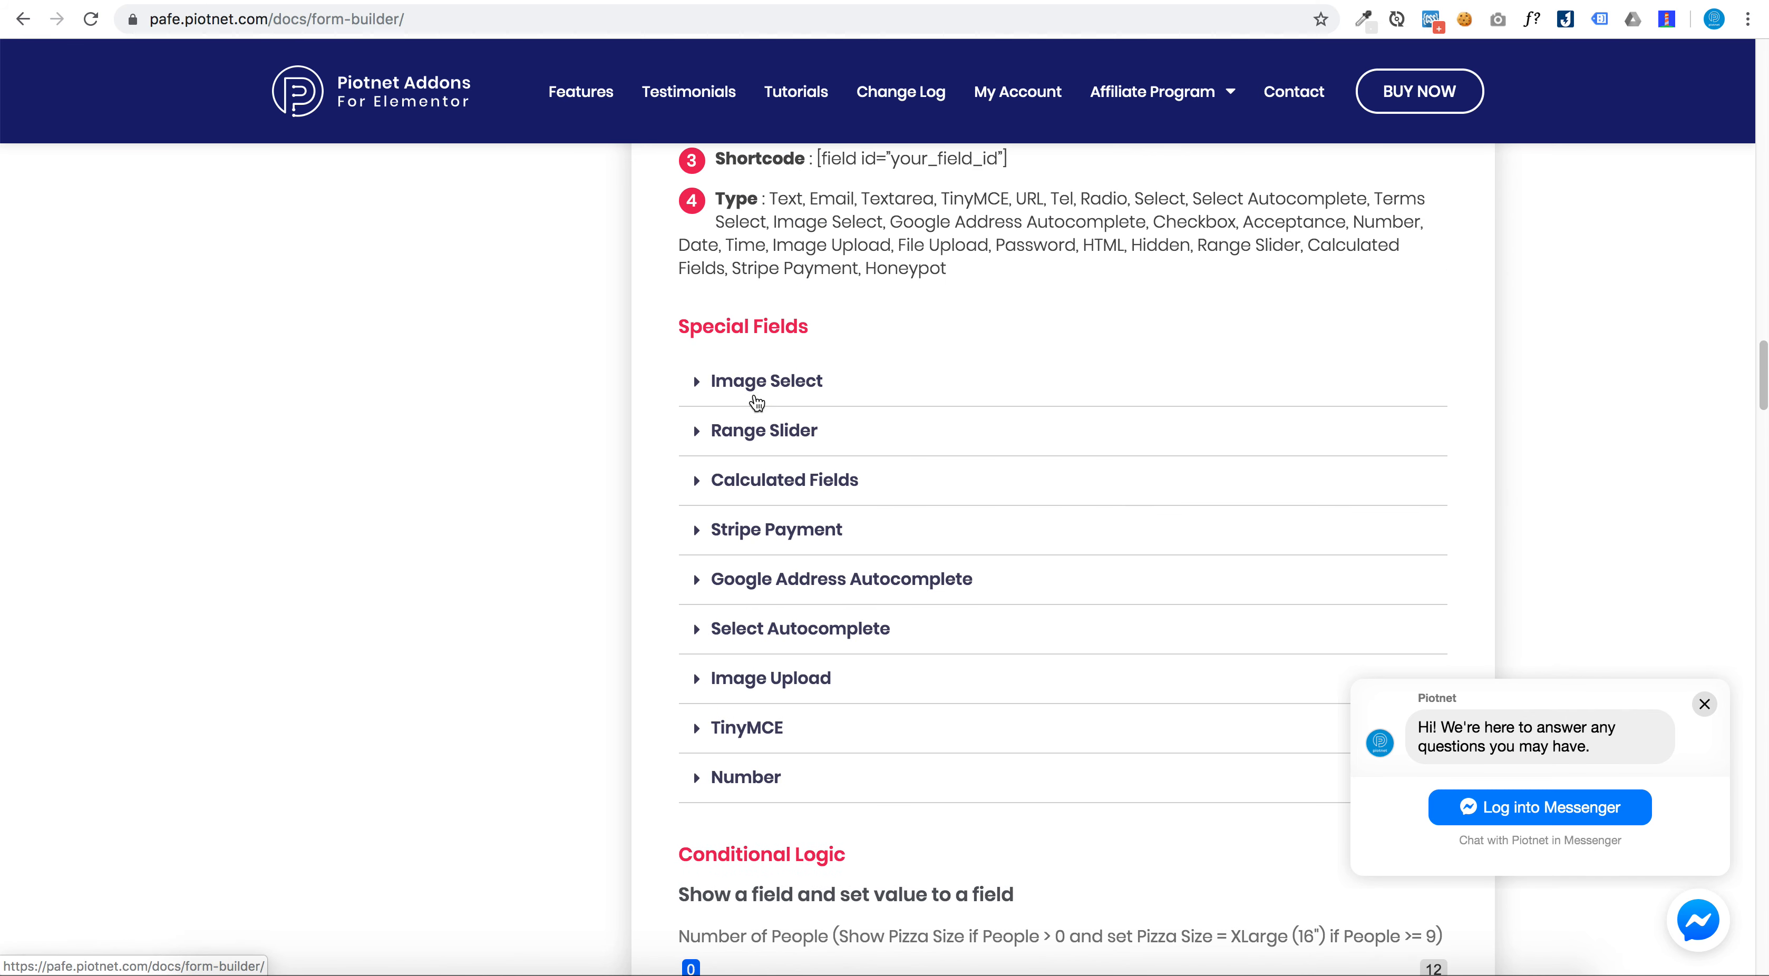
{"action": "left_click", "coordinate": [786, 527]}
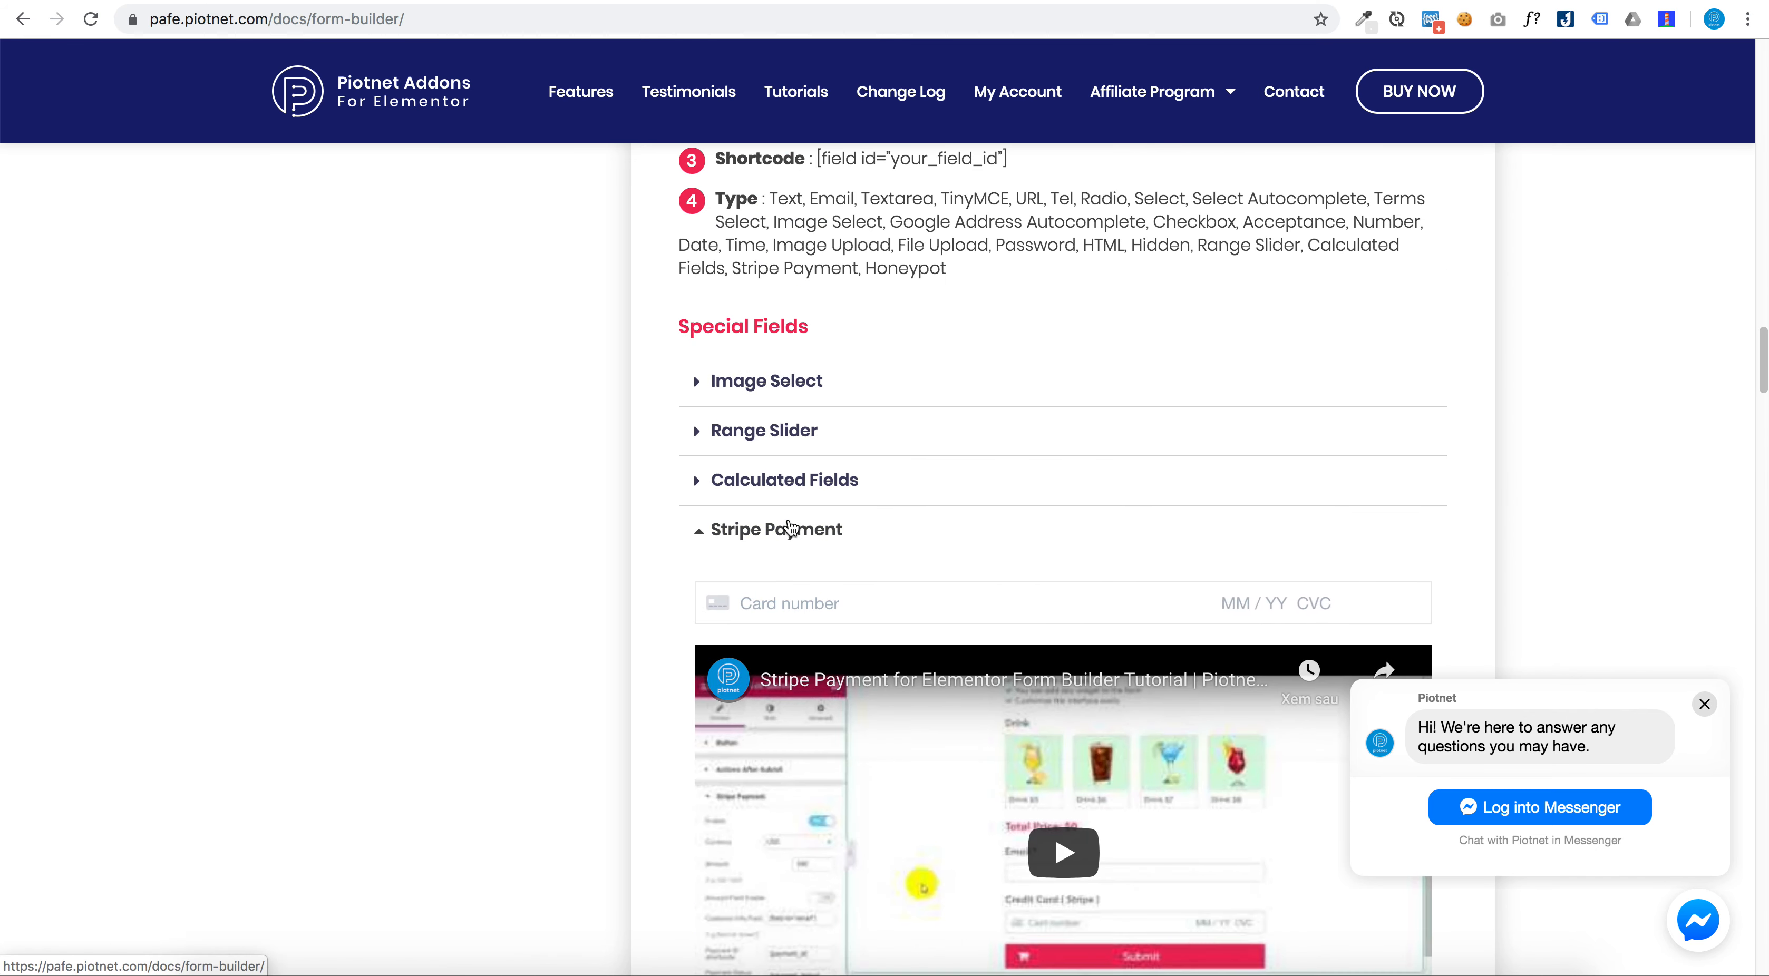
{"action": "scroll", "coordinate": [790, 515], "scroll_direction": "down", "scroll_amount": 1}
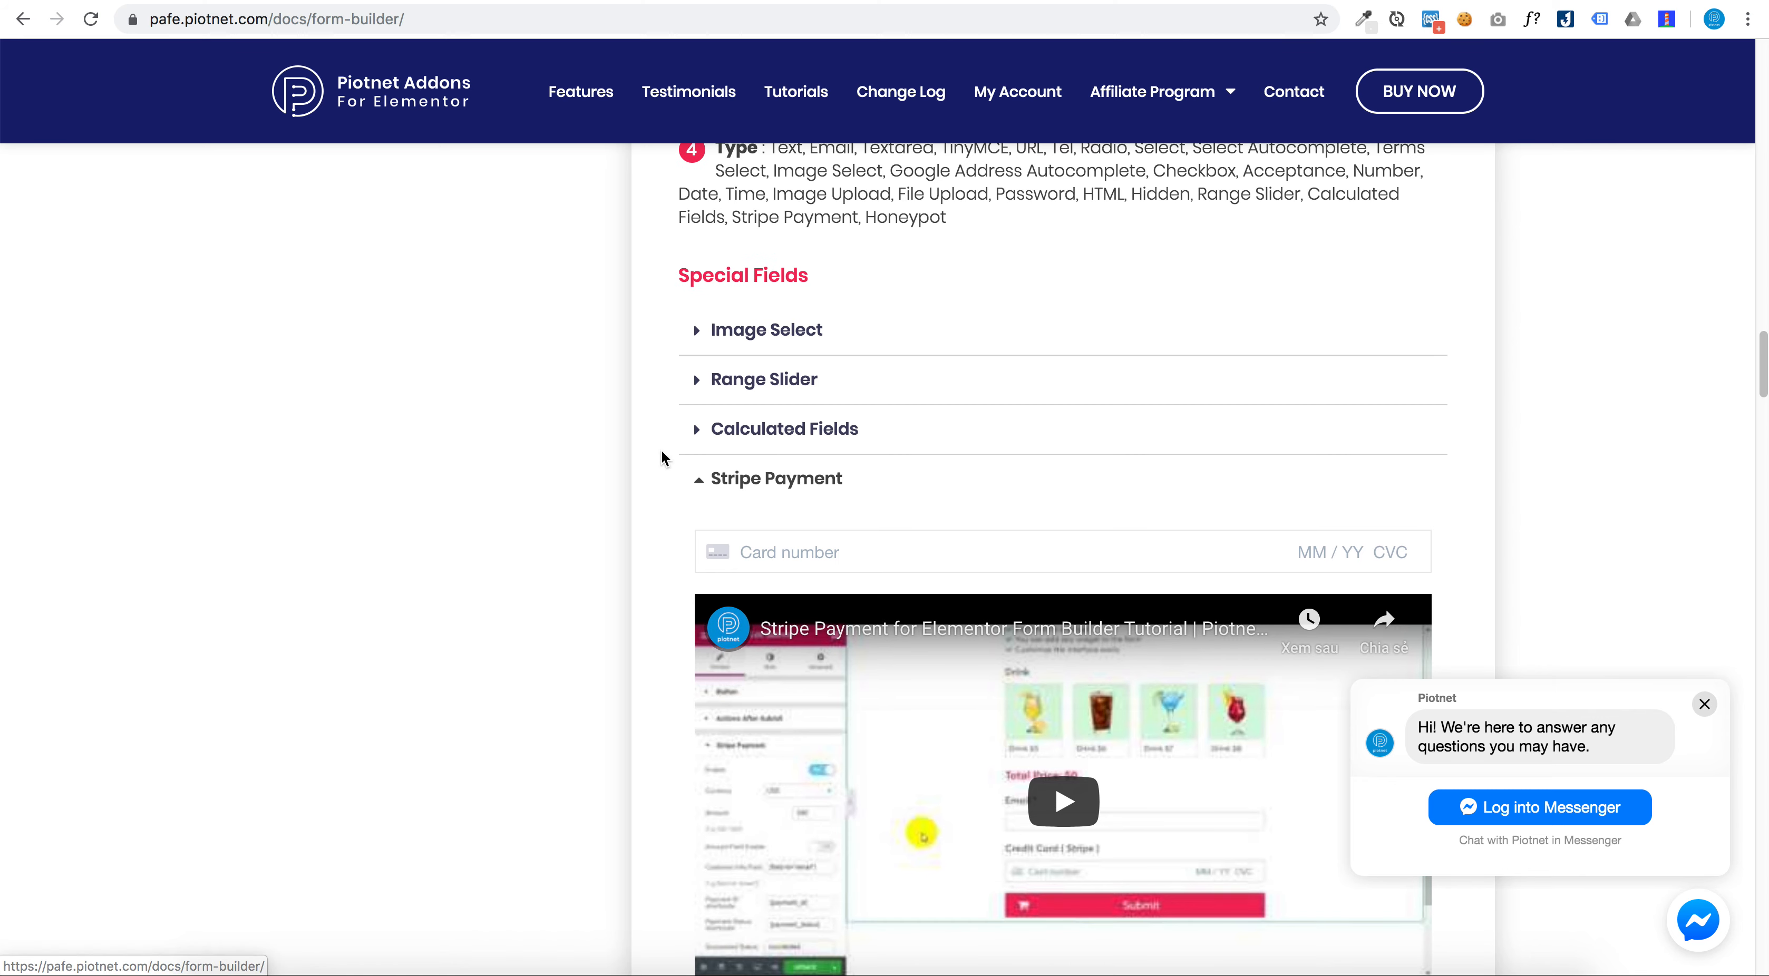
Examine the Submit Widget documentation, including the Woocommerce add to cart and checkout entry under Actions After Submit
{"action": "scroll", "coordinate": [653, 456], "scroll_direction": "down", "scroll_amount": 12}
{"action": "scroll", "coordinate": [651, 450], "scroll_direction": "down", "scroll_amount": 9}
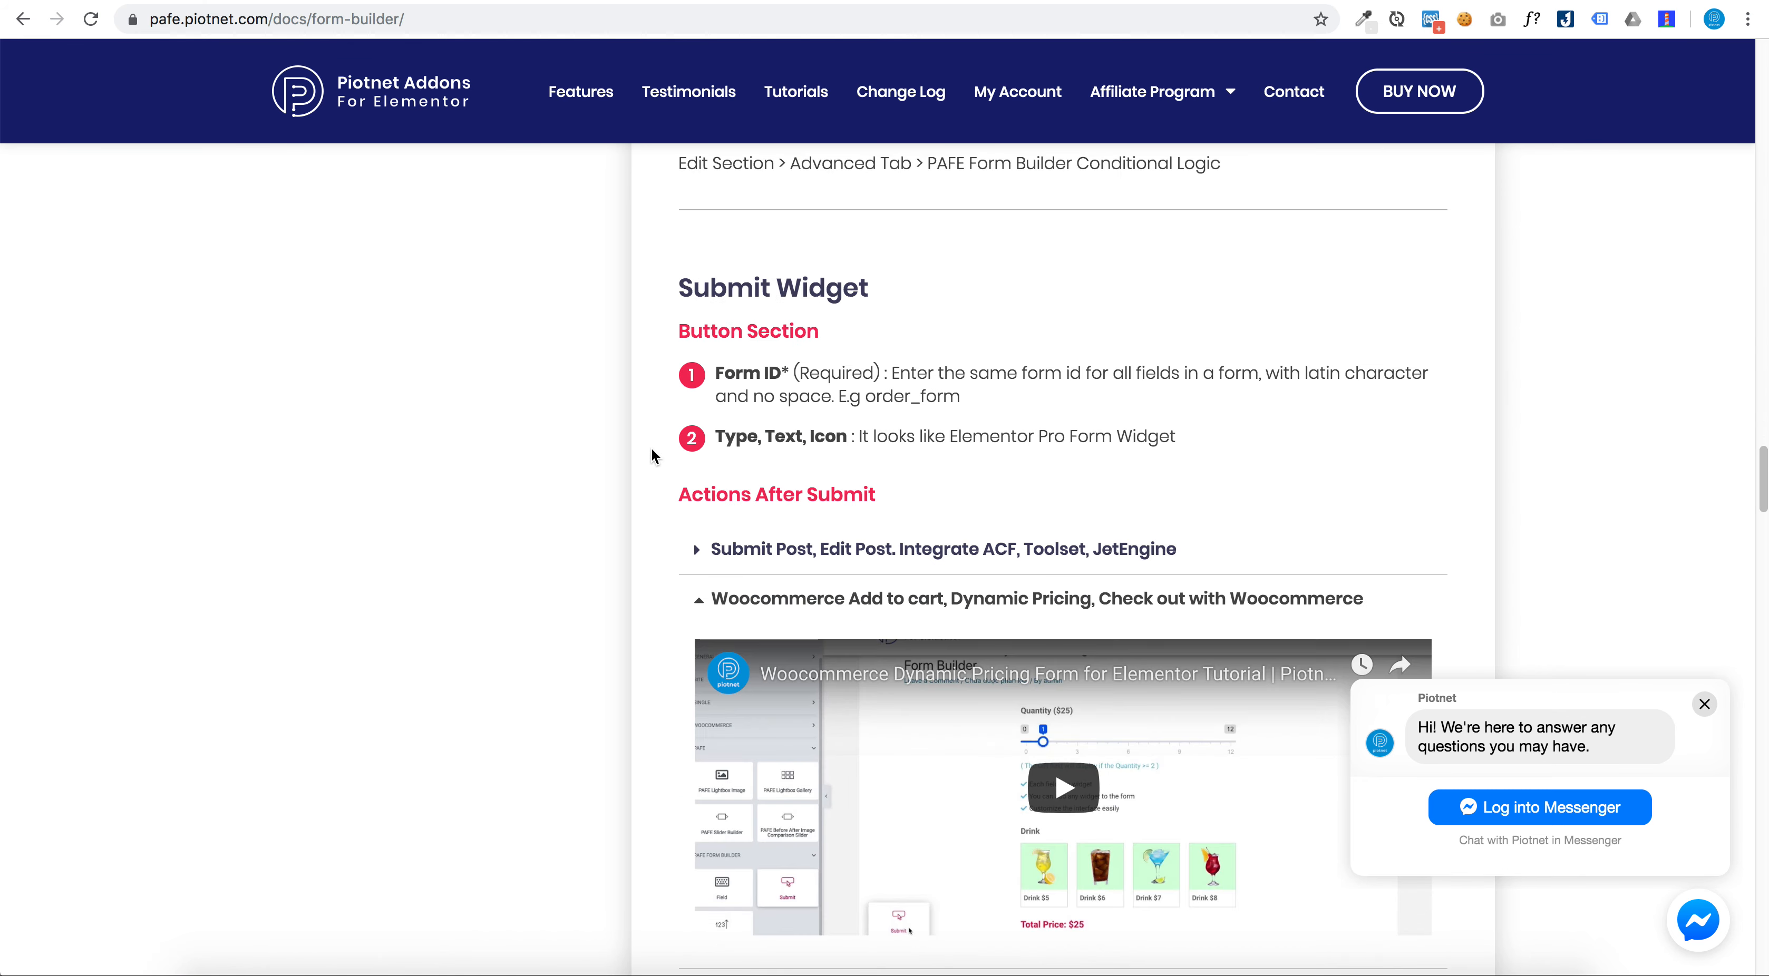
{"action": "scroll", "coordinate": [651, 450], "scroll_direction": "down", "scroll_amount": 4}
{"action": "scroll", "coordinate": [651, 454], "scroll_direction": "up", "scroll_amount": 1}
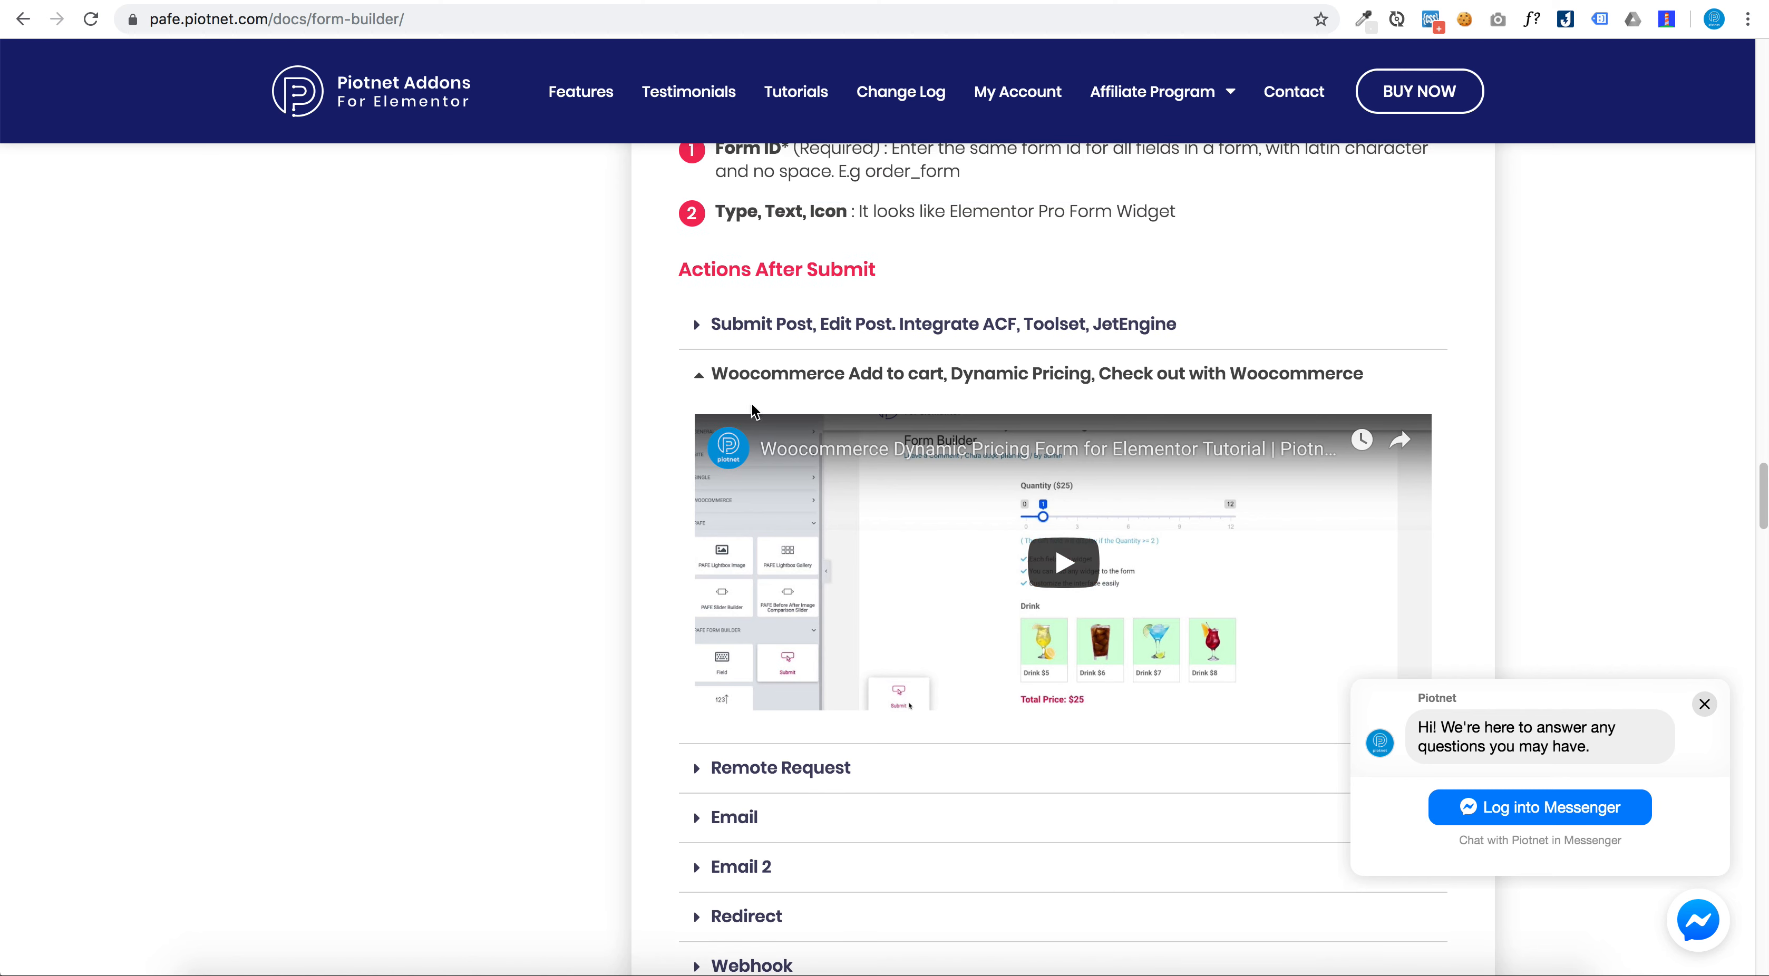
{"action": "scroll", "coordinate": [841, 368], "scroll_direction": "up", "scroll_amount": 3}
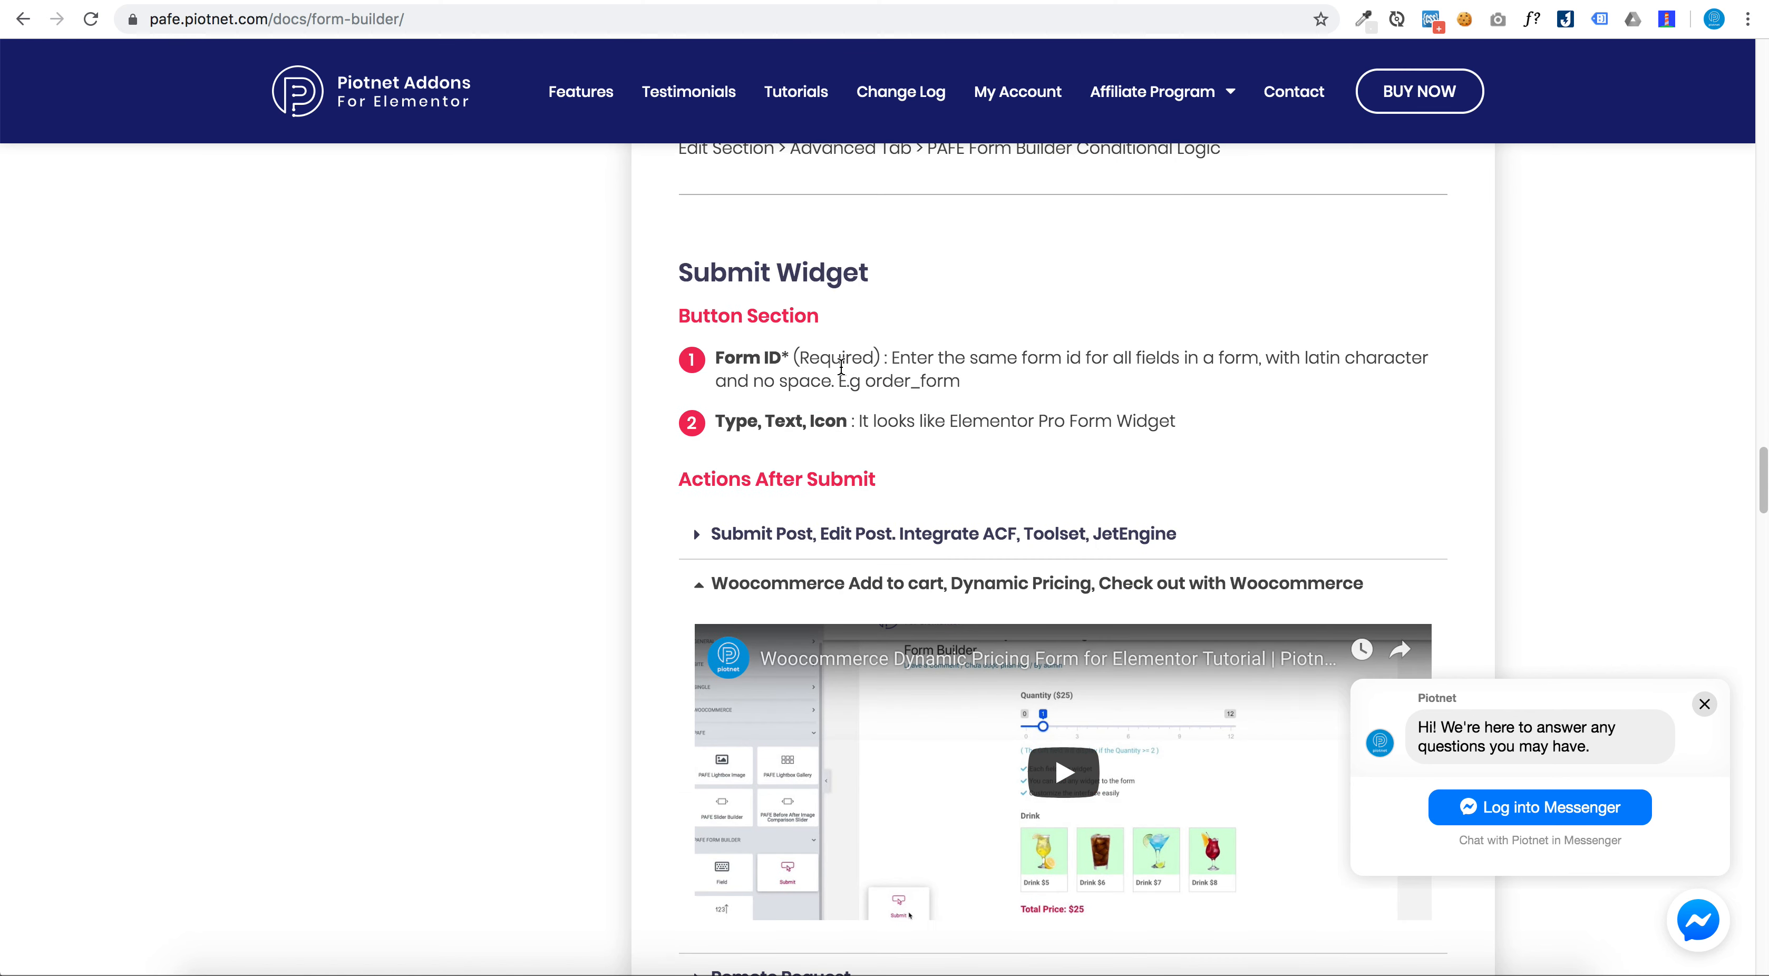
{"action": "scroll", "coordinate": [796, 547], "scroll_direction": "down", "scroll_amount": 1}
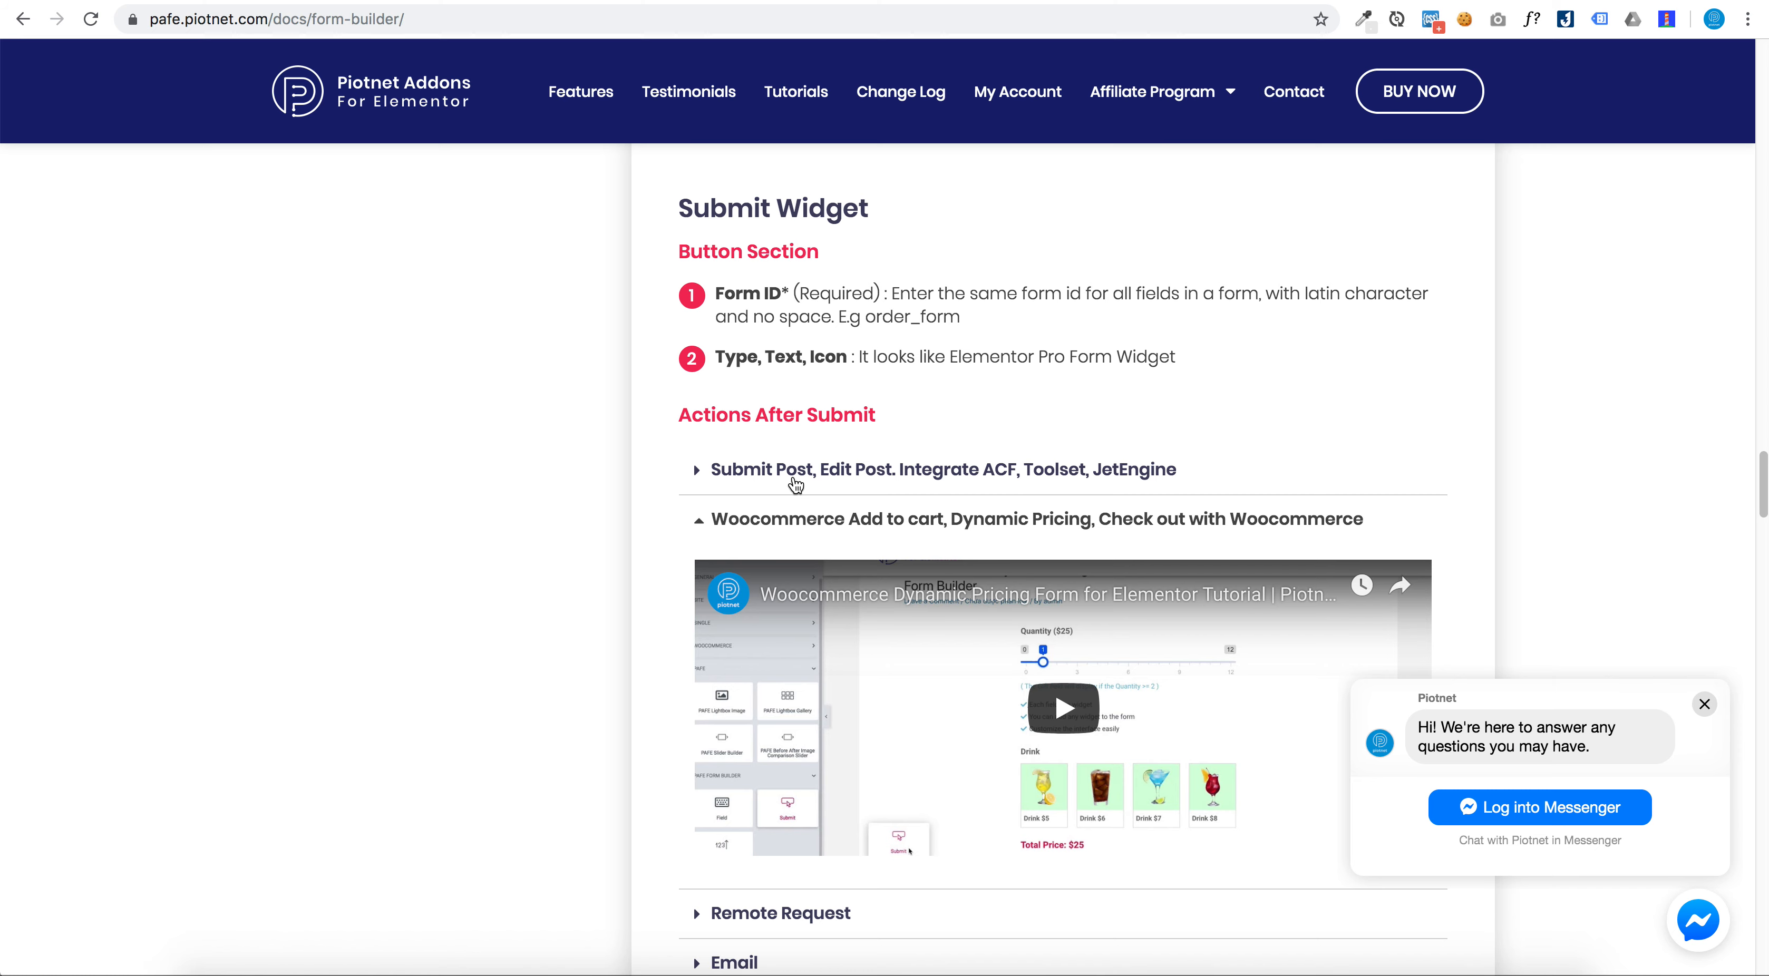
Look through the documentation's Stripe Payment, Repeater Fields, Multi Step Form and Hooks sections, and return to the Form Builder introduction
{"action": "scroll", "coordinate": [644, 456], "scroll_direction": "down", "scroll_amount": 15}
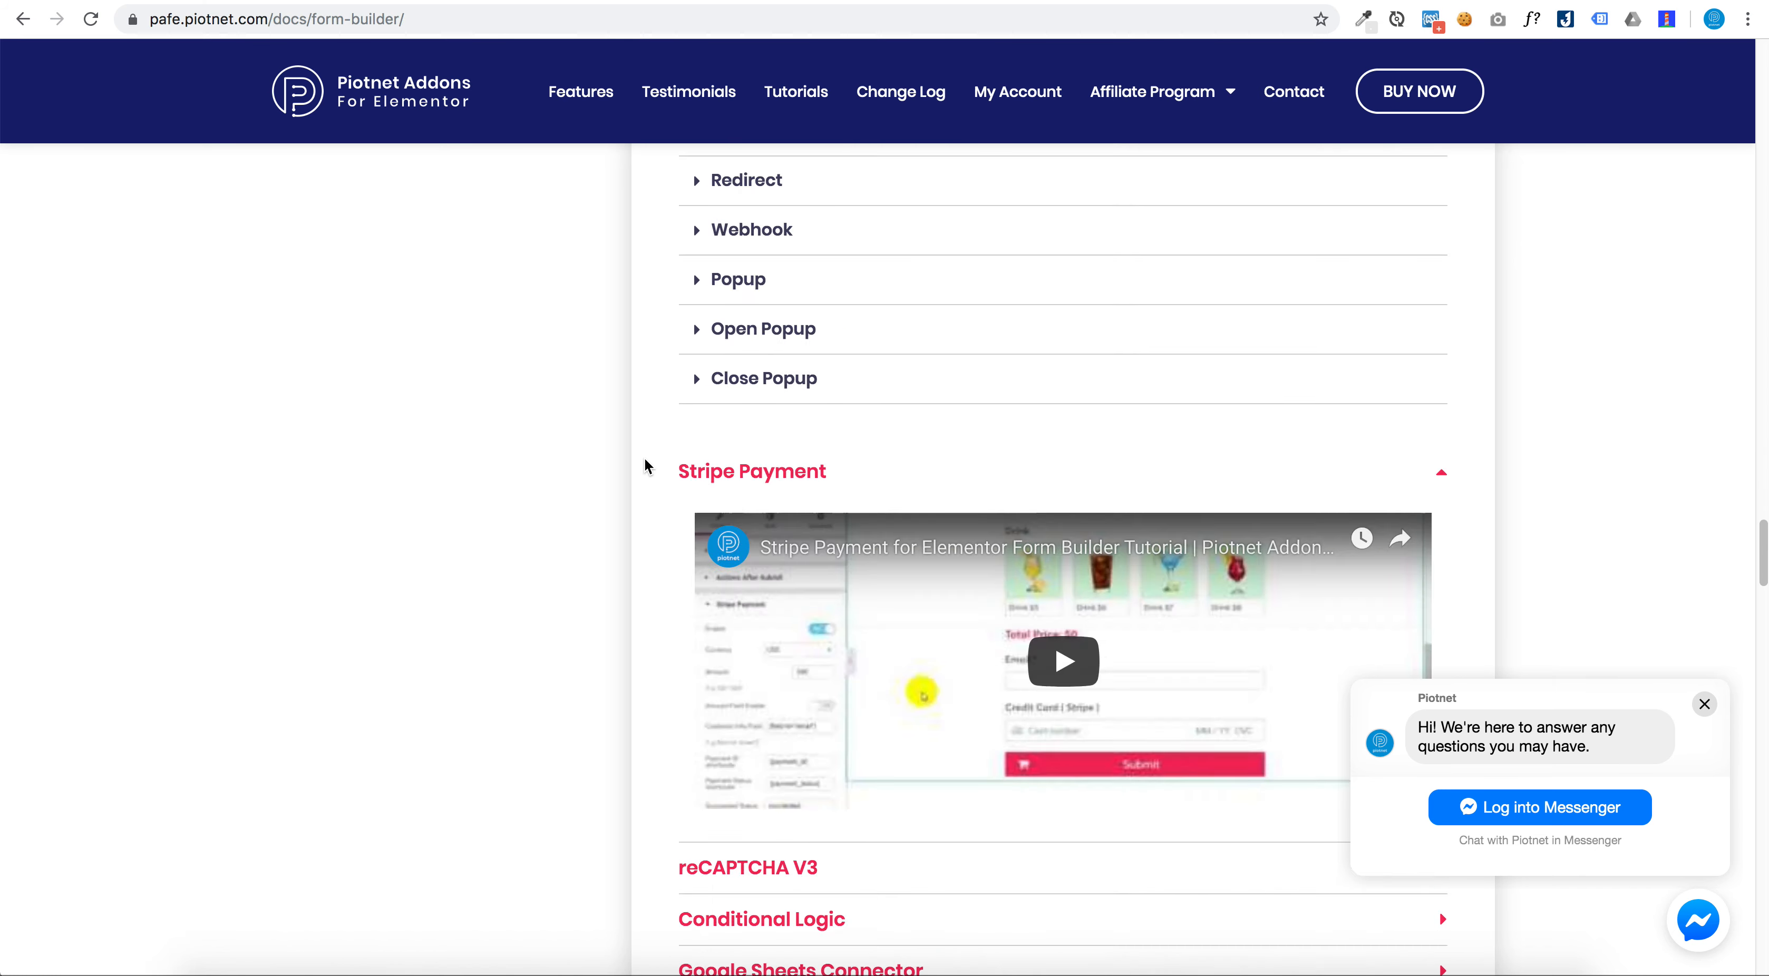
{"action": "scroll", "coordinate": [645, 459], "scroll_direction": "down", "scroll_amount": 15}
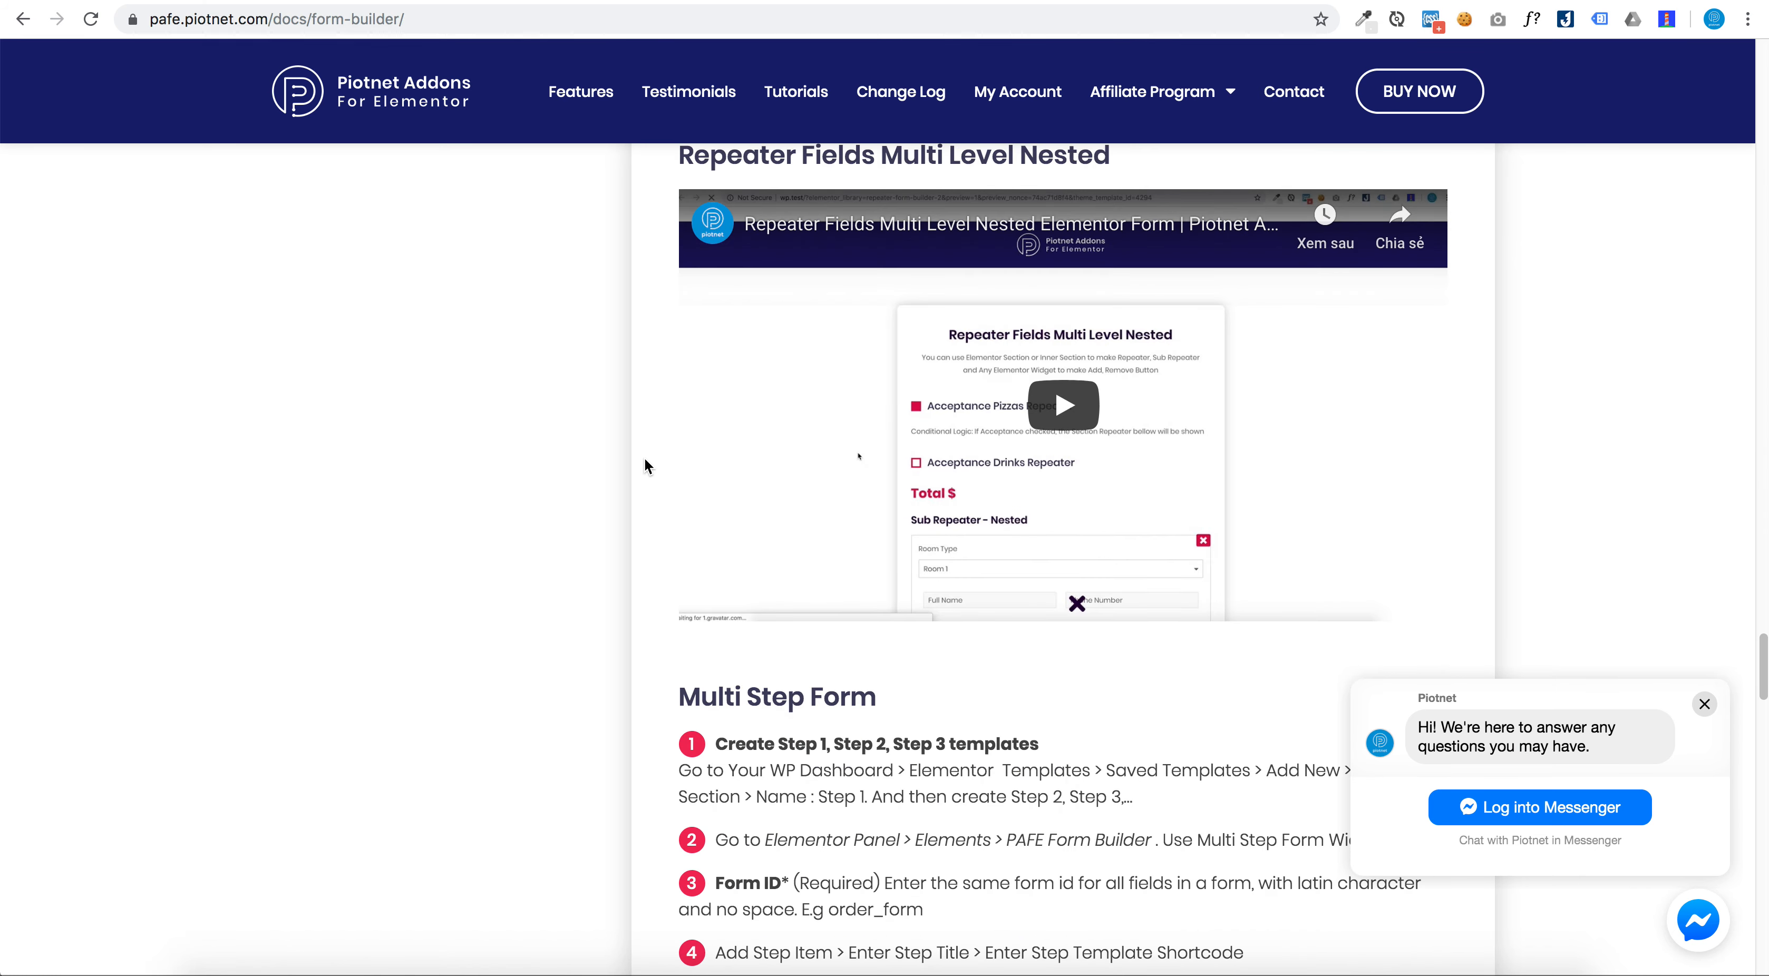
{"action": "scroll", "coordinate": [645, 459], "scroll_direction": "down", "scroll_amount": 10}
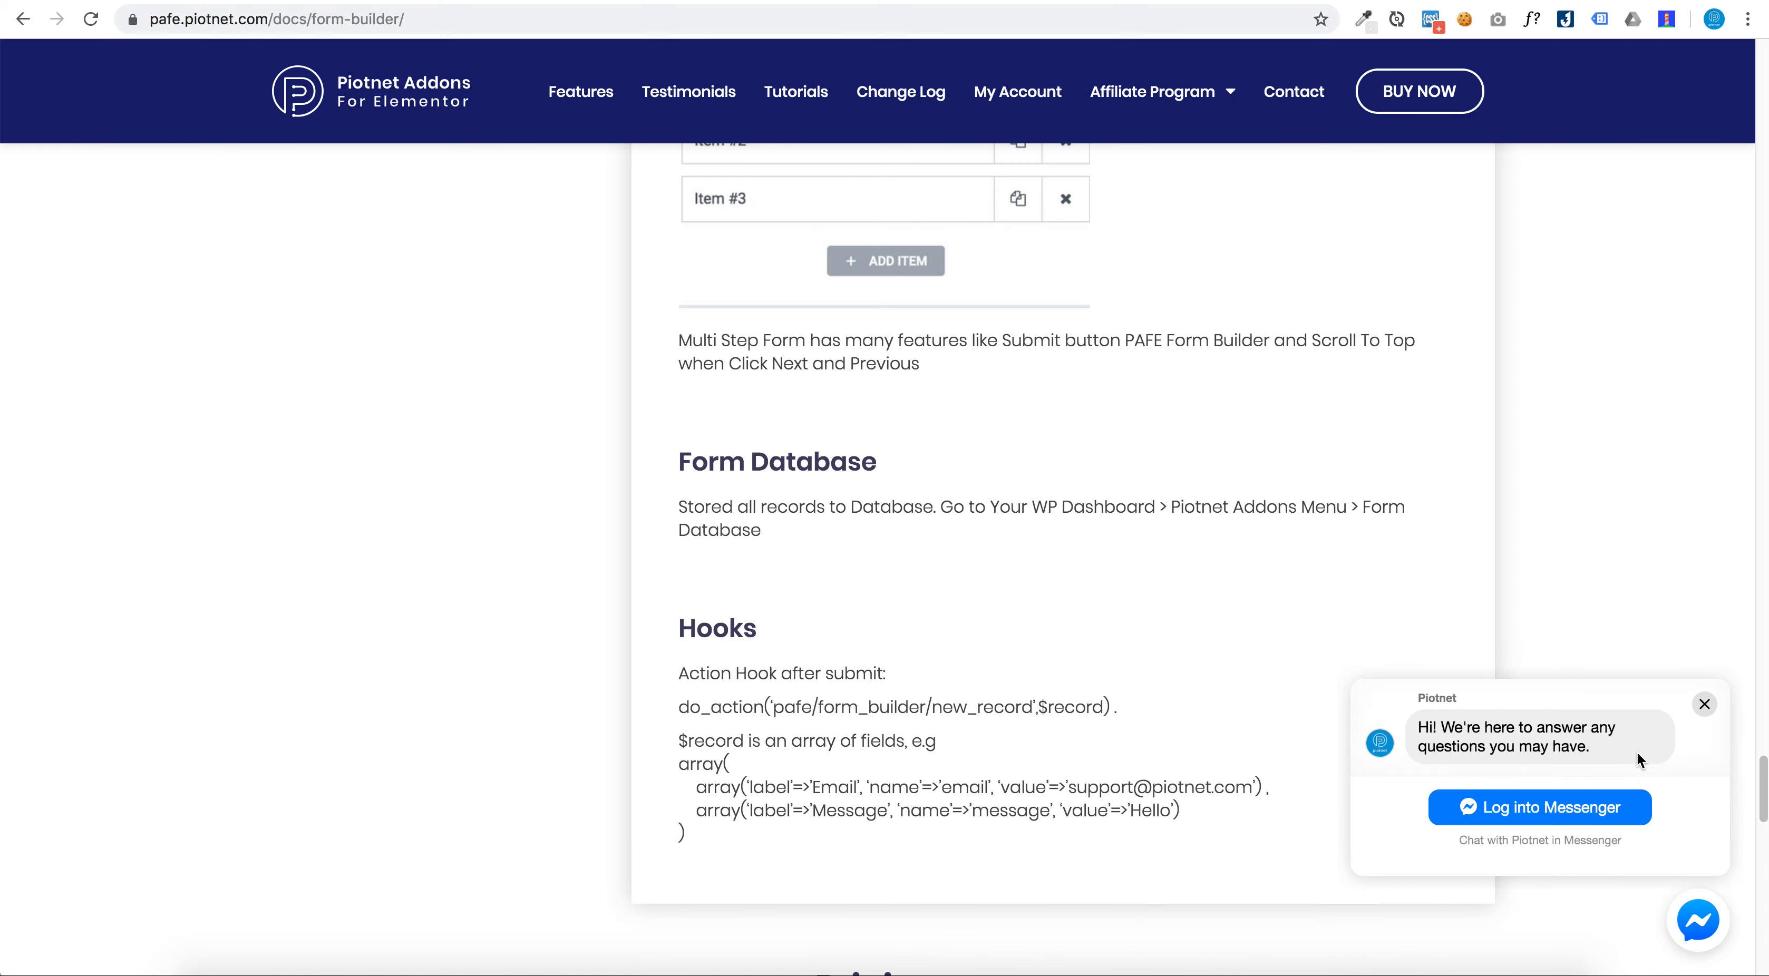
{"action": "left_click_drag", "start_coordinate": [1761, 788], "coordinate": [1752, 79]}
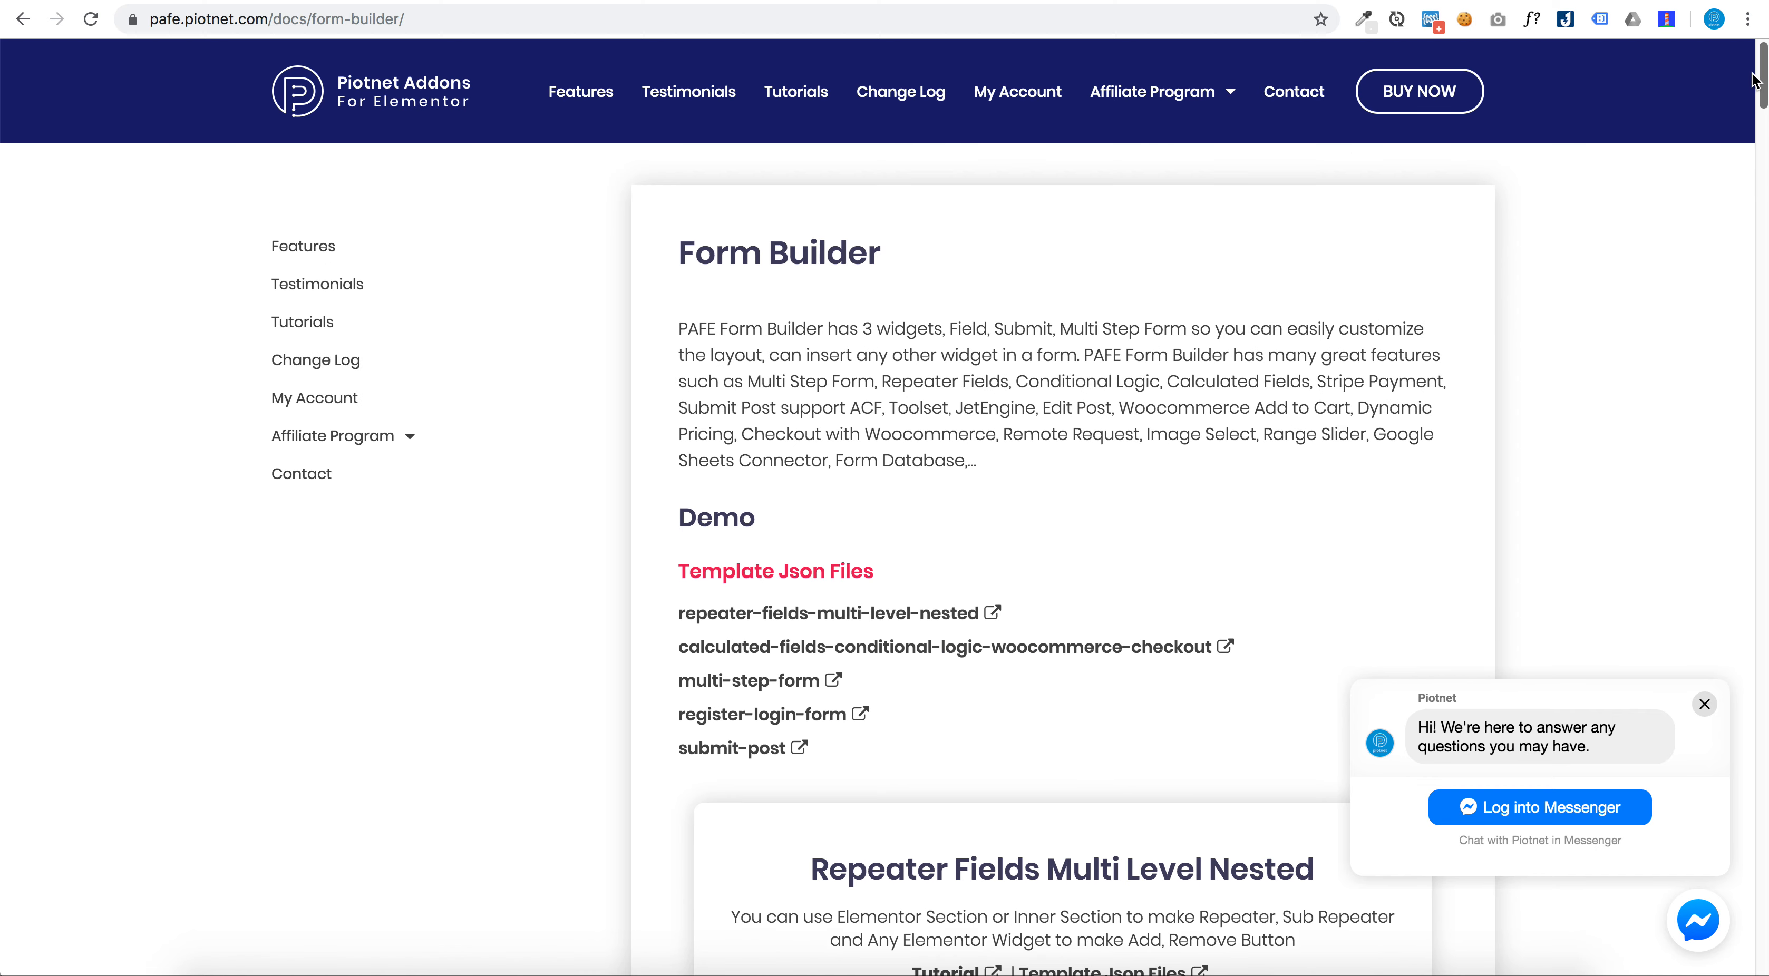